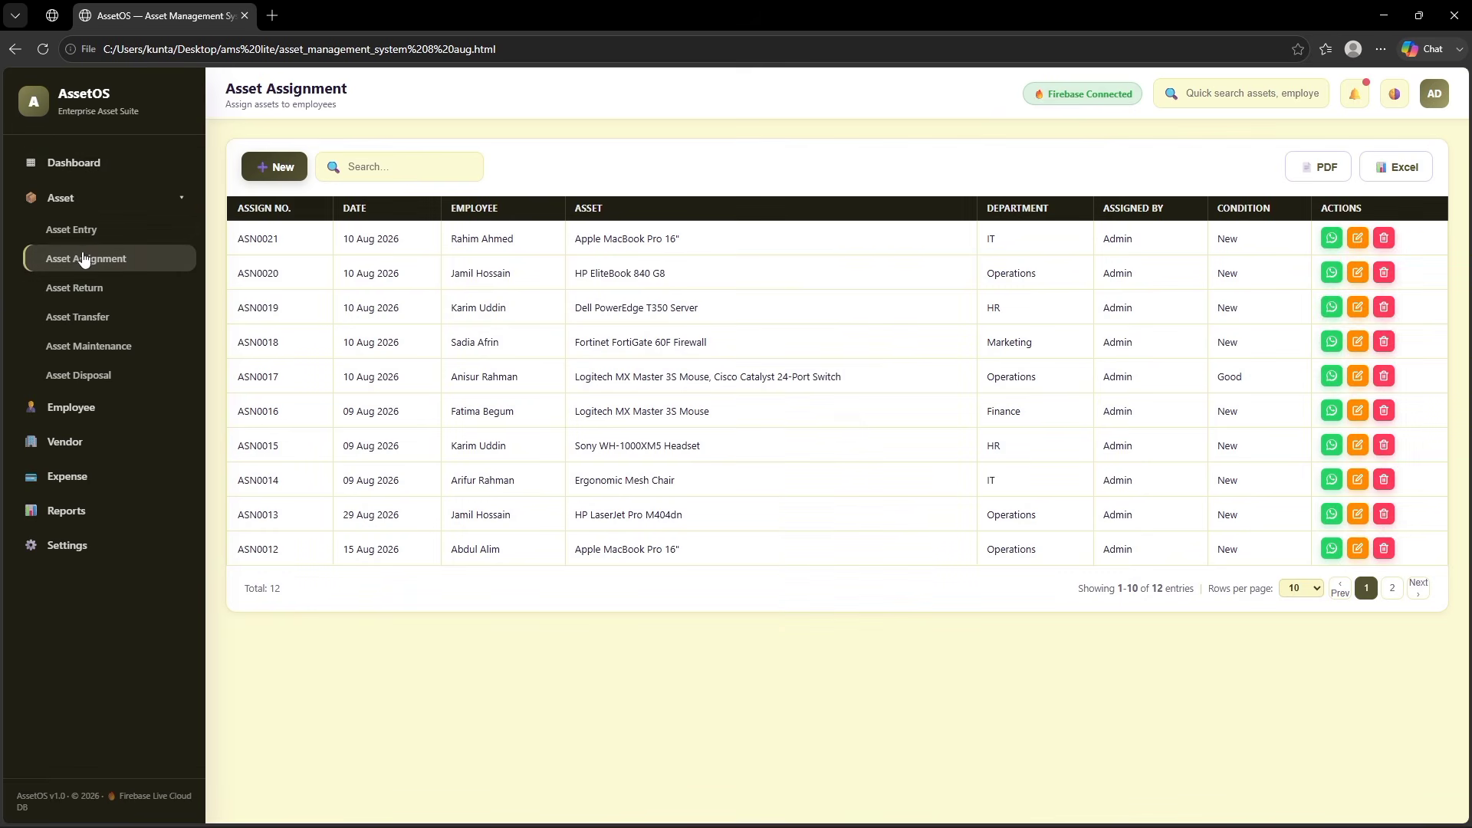
Open the asset entry list, filter it by Assigned and by Under Maintenance, and reset it to All Statuses
{"action": "left_click", "coordinate": [85, 230]}
{"action": "left_click", "coordinate": [84, 201]}
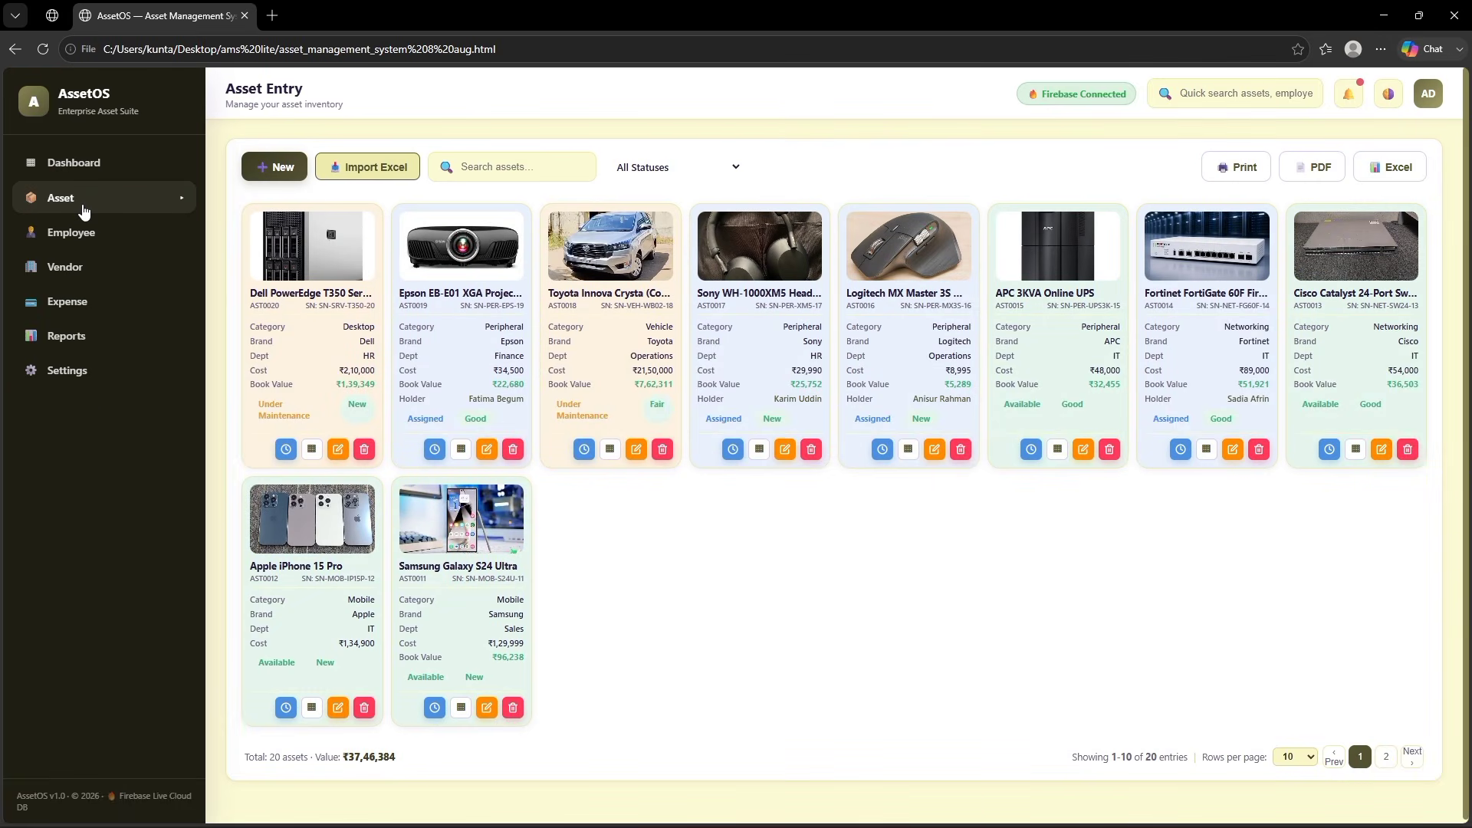
{"action": "left_click", "coordinate": [85, 201]}
{"action": "left_click", "coordinate": [625, 169]}
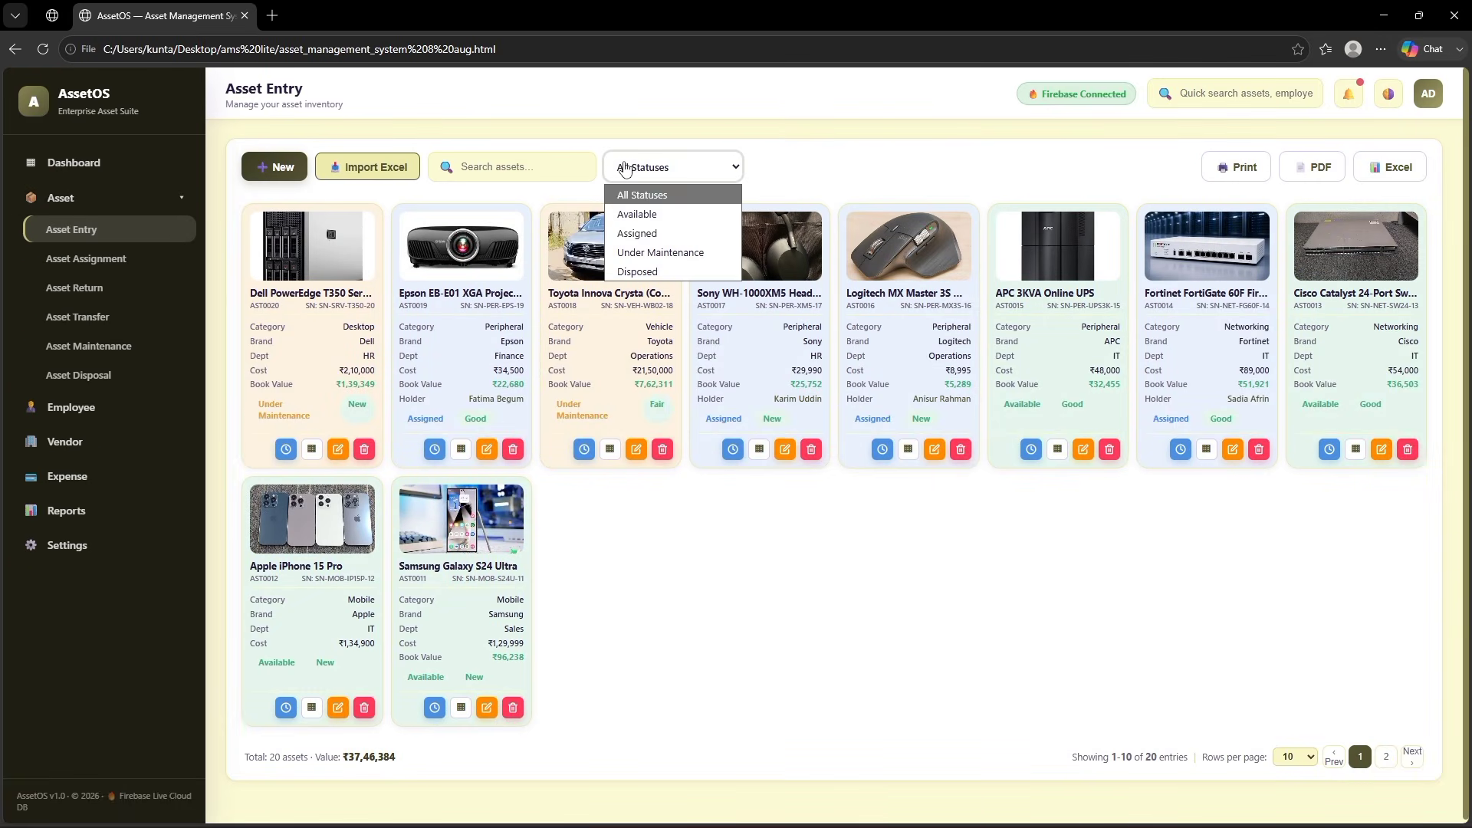
{"action": "left_click", "coordinate": [637, 233]}
{"action": "left_click", "coordinate": [643, 169]}
{"action": "left_click", "coordinate": [646, 196]}
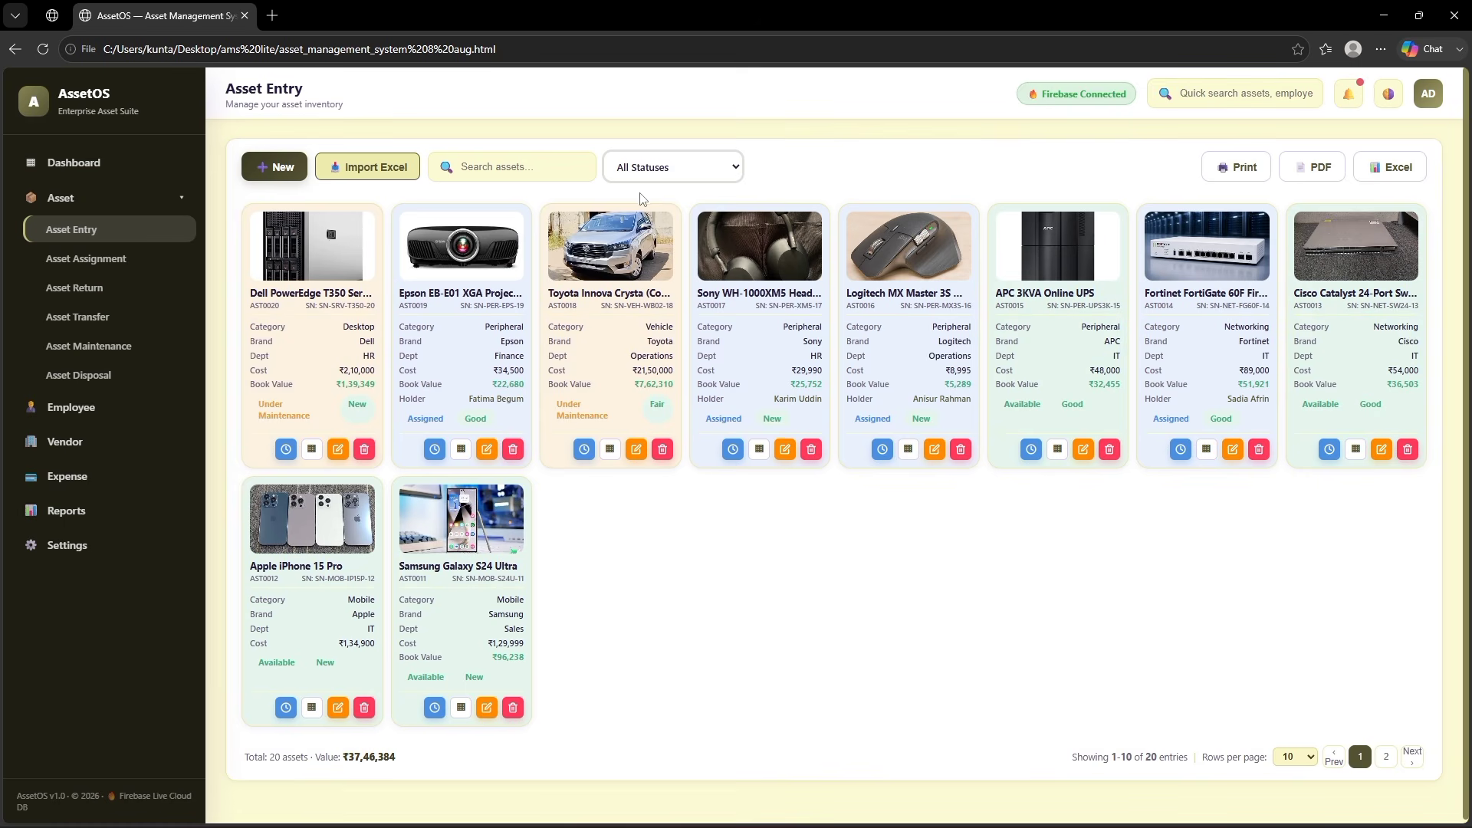
{"action": "left_click", "coordinate": [652, 171]}
{"action": "left_click", "coordinate": [650, 253]}
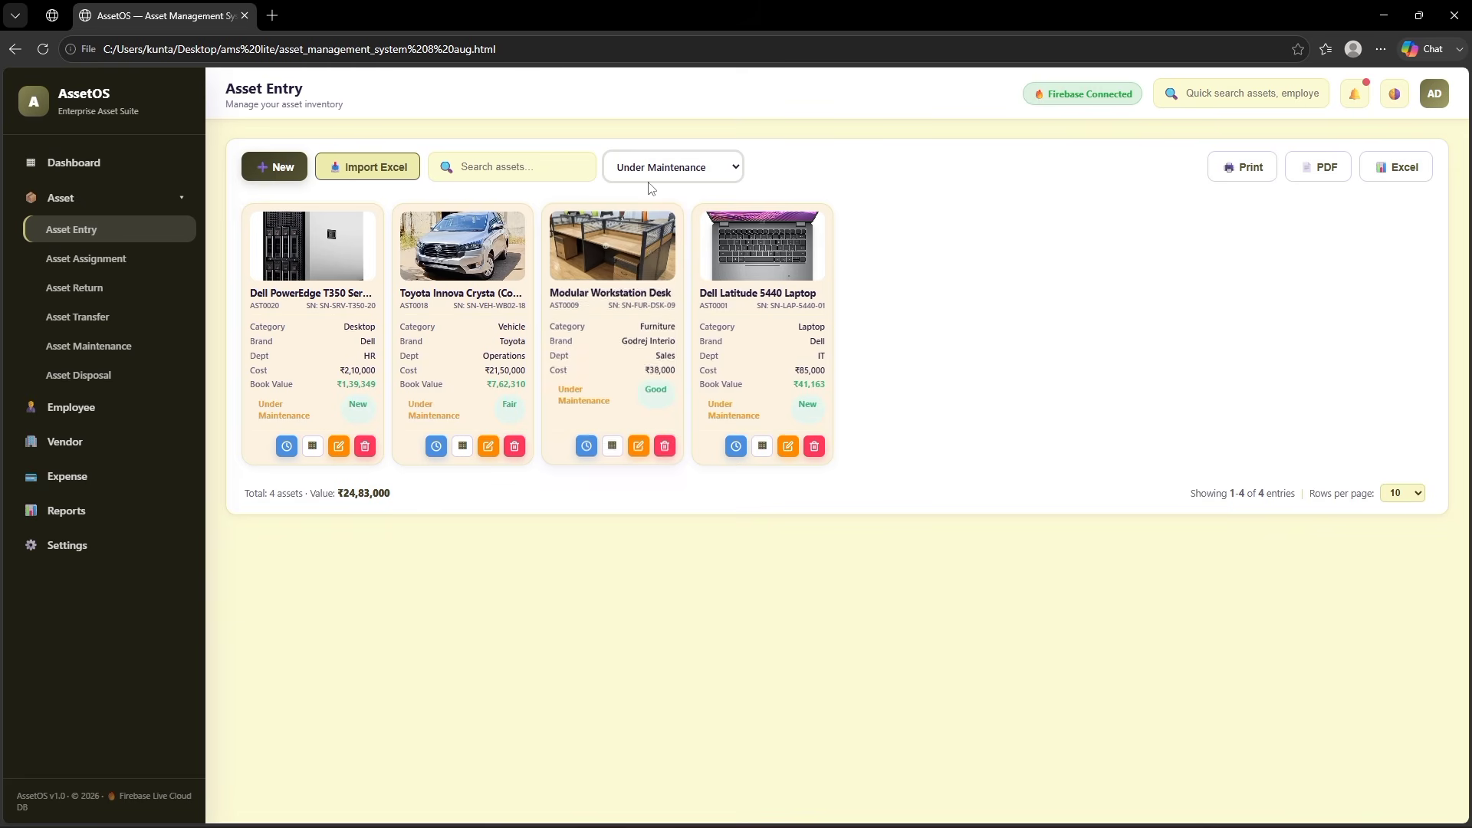
{"action": "left_click", "coordinate": [649, 167]}
{"action": "left_click", "coordinate": [648, 196]}
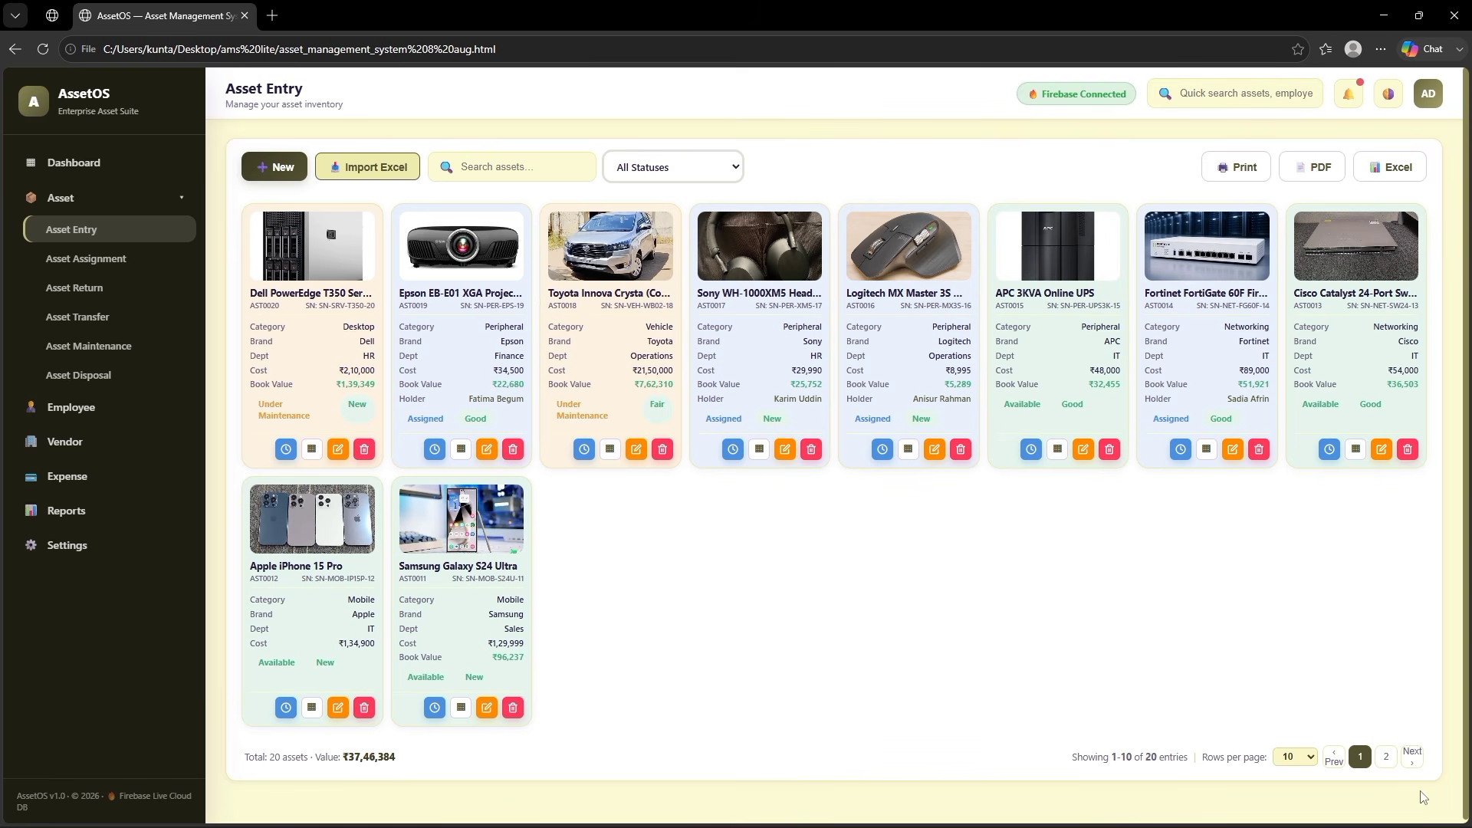
Raise the number of assets shown per page and view the history of the Epson EB-E01 XGA Projector
{"action": "left_click", "coordinate": [1285, 758]}
{"action": "left_click", "coordinate": [1295, 680]}
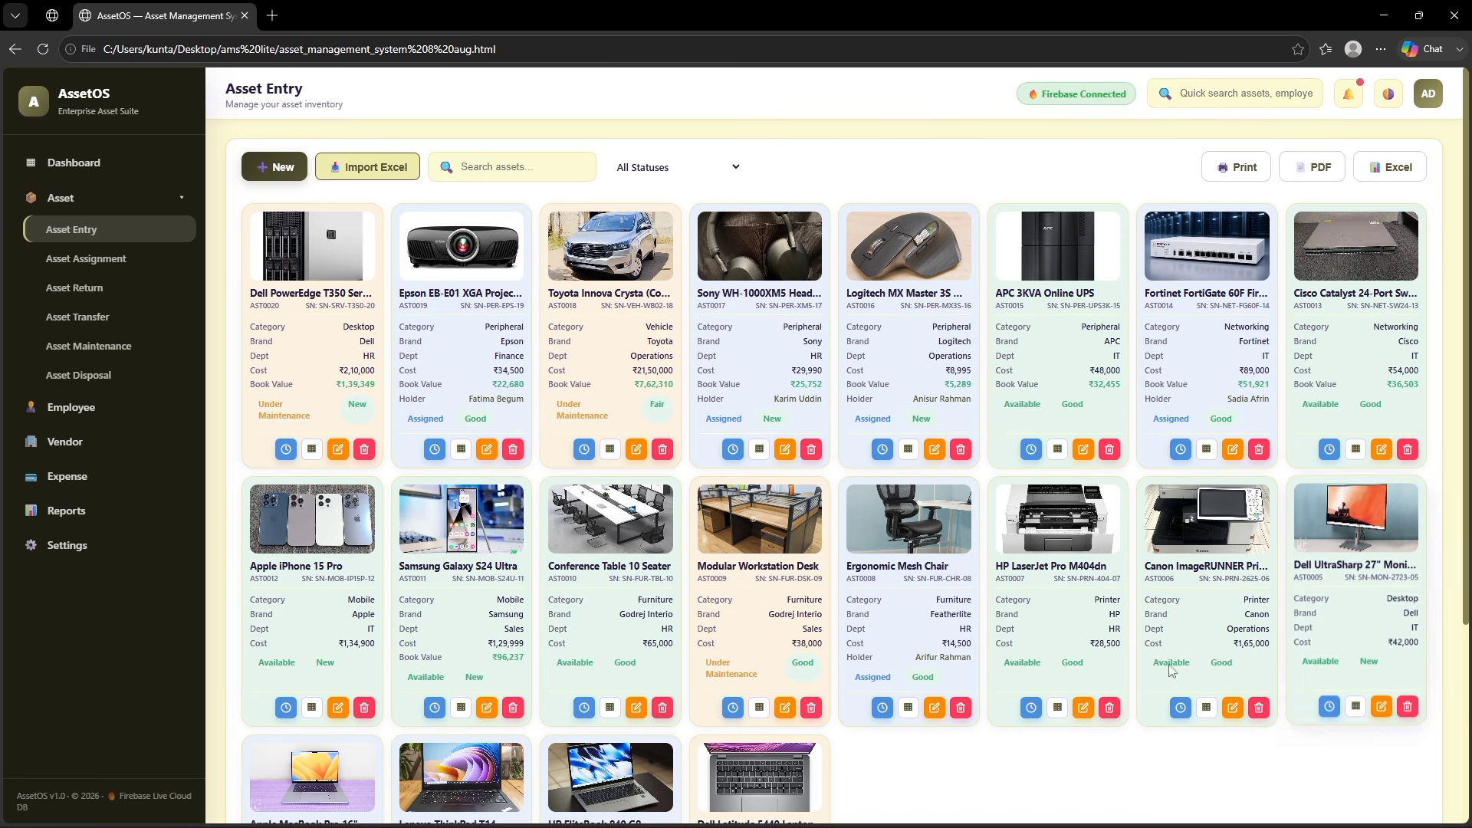
{"action": "left_click", "coordinate": [434, 449]}
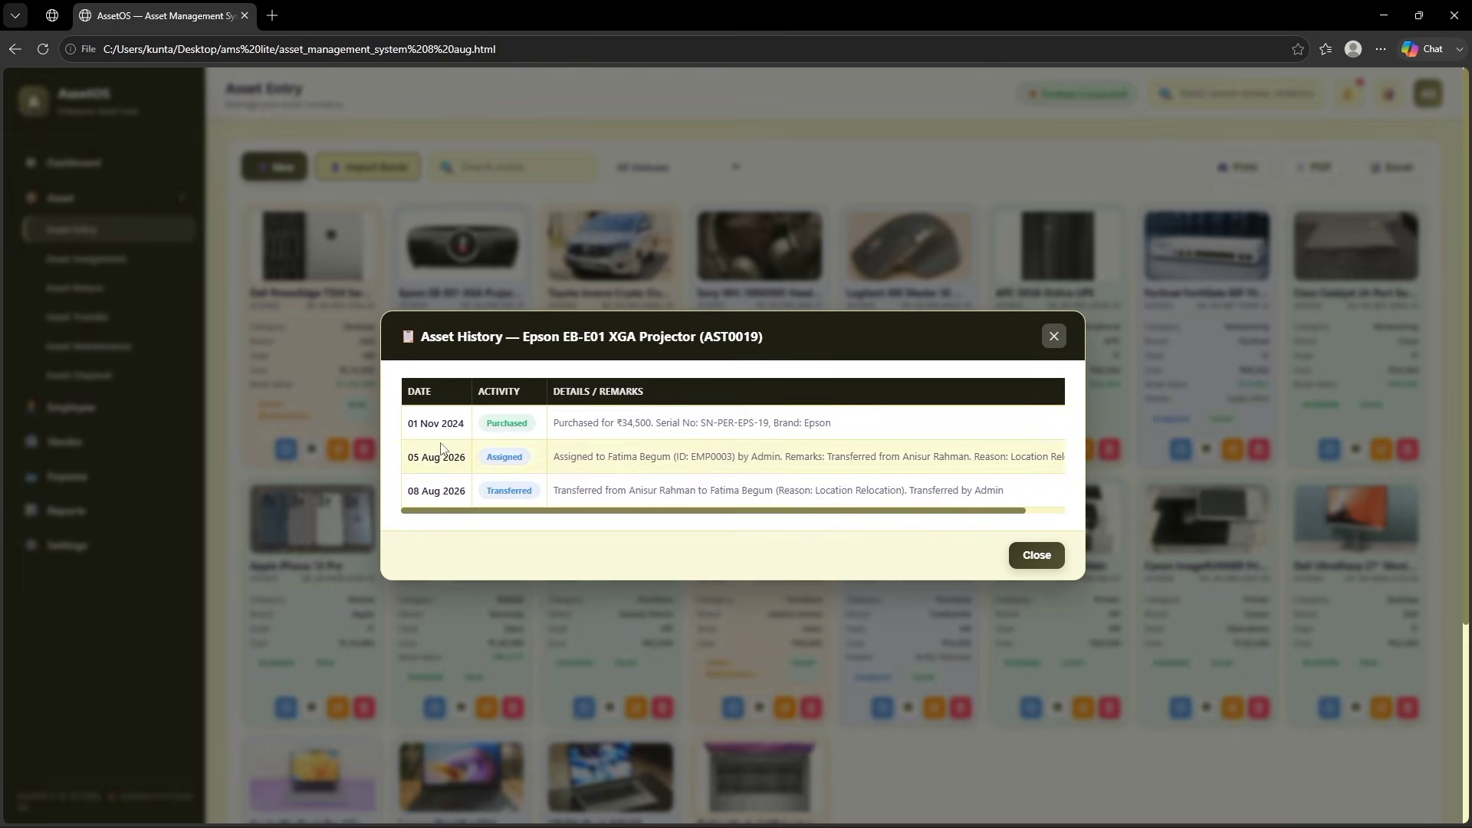
{"action": "left_click", "coordinate": [1055, 335]}
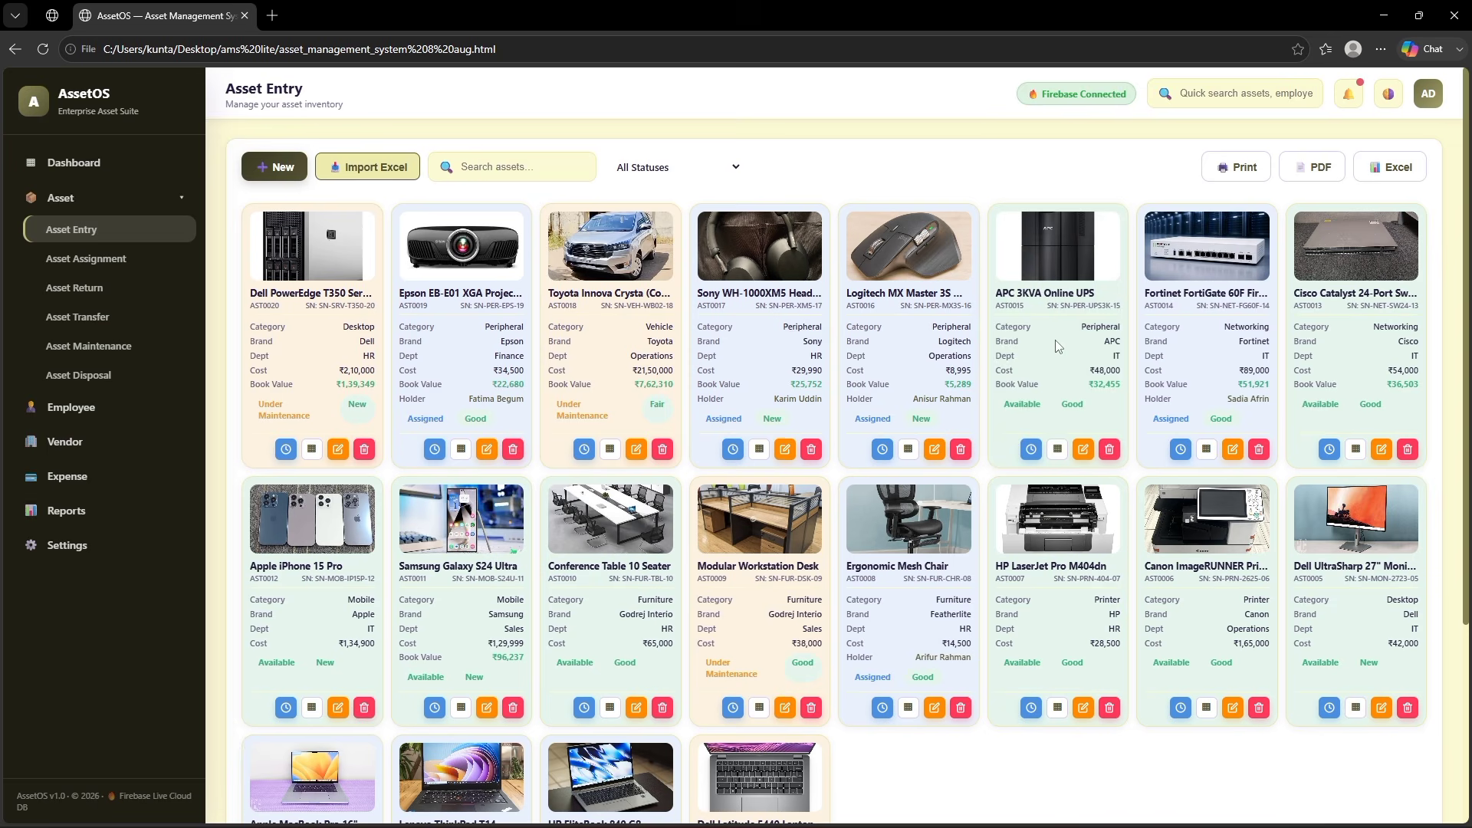
View the asset history and the QR label of the Dell PowerEdge T350 Server
{"action": "left_click", "coordinate": [285, 449]}
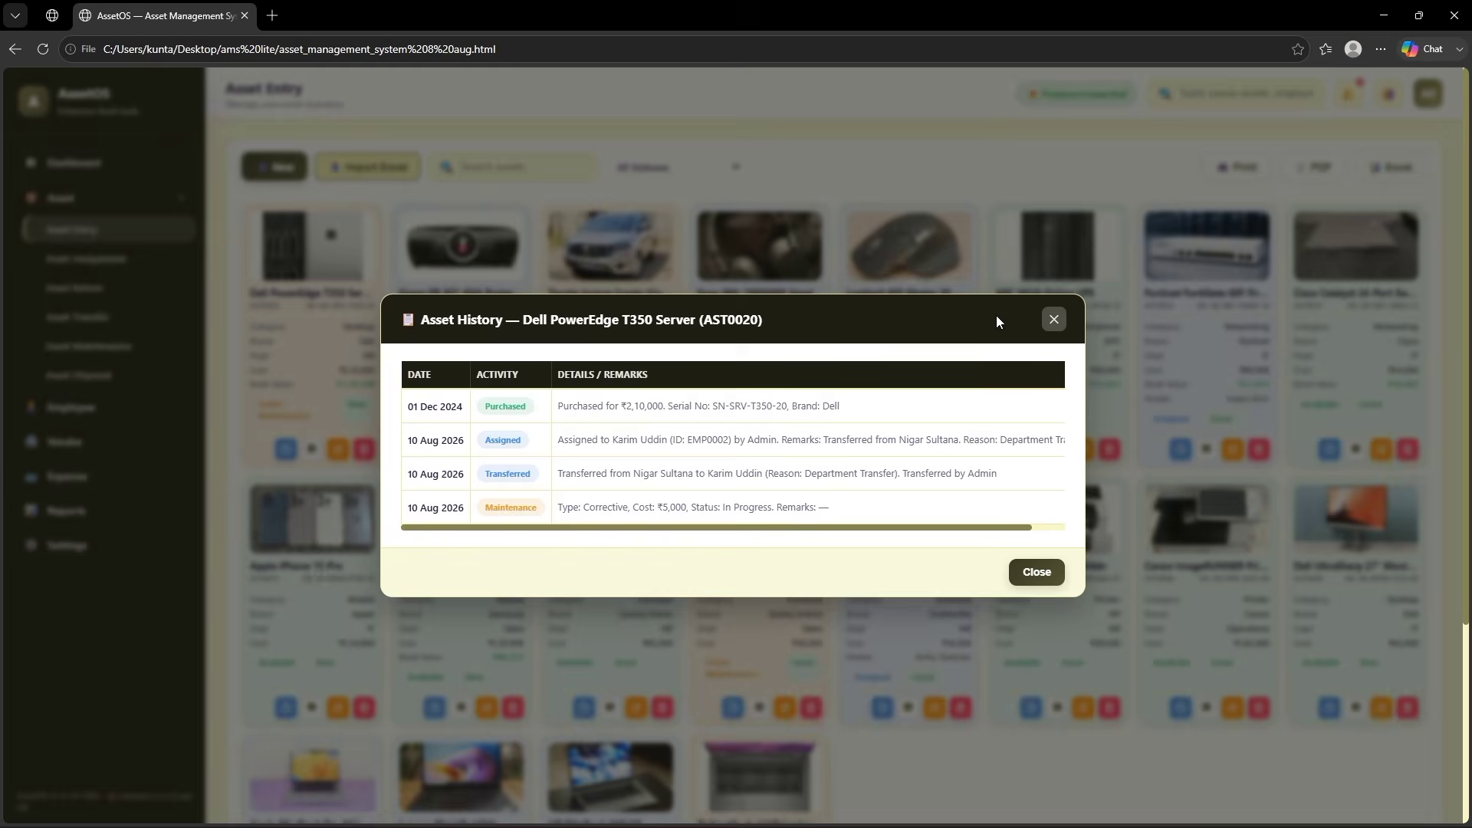
{"action": "left_click", "coordinate": [1053, 319]}
{"action": "left_click", "coordinate": [311, 449]}
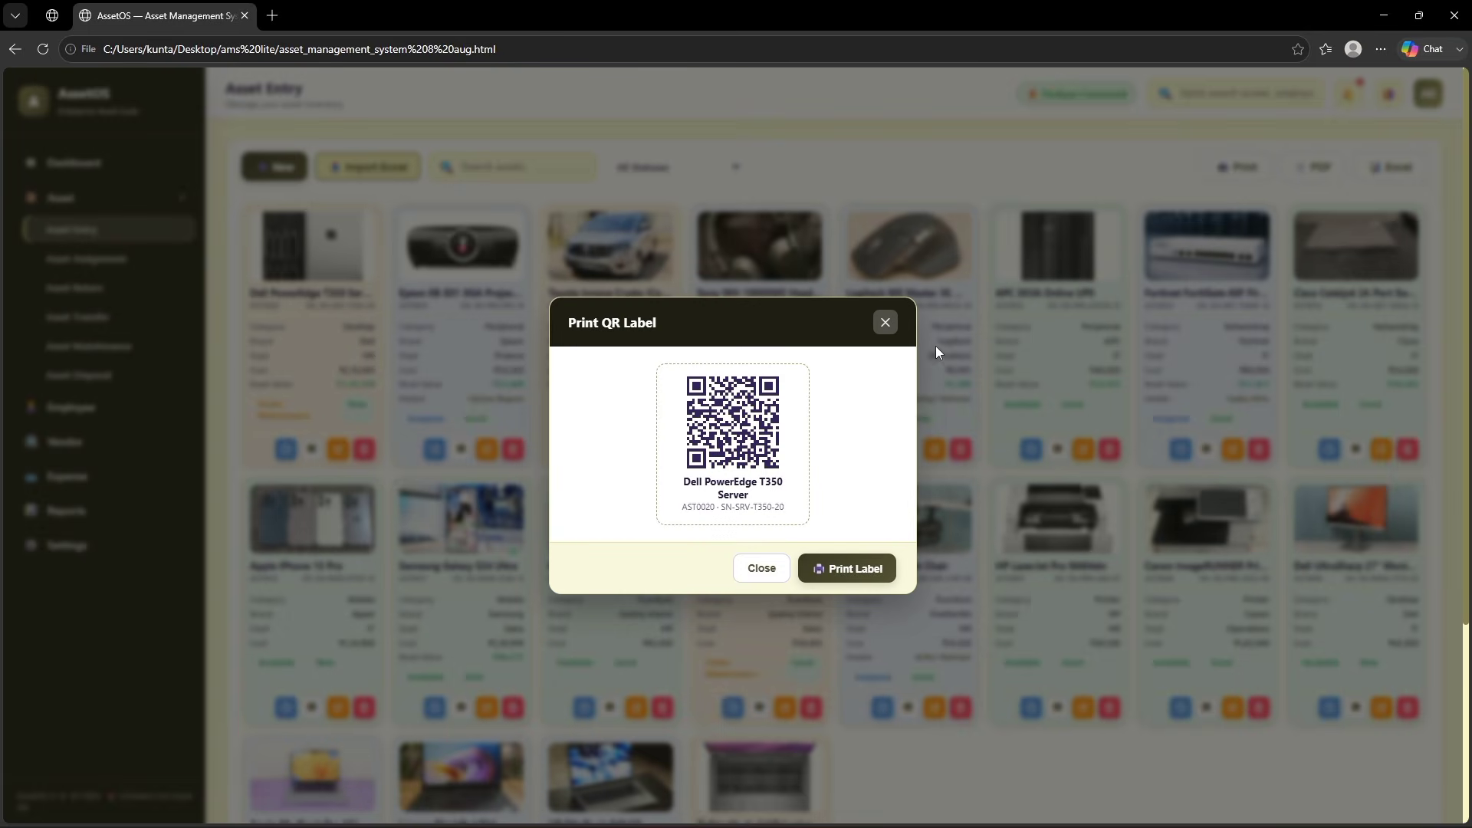
{"action": "left_click", "coordinate": [886, 322]}
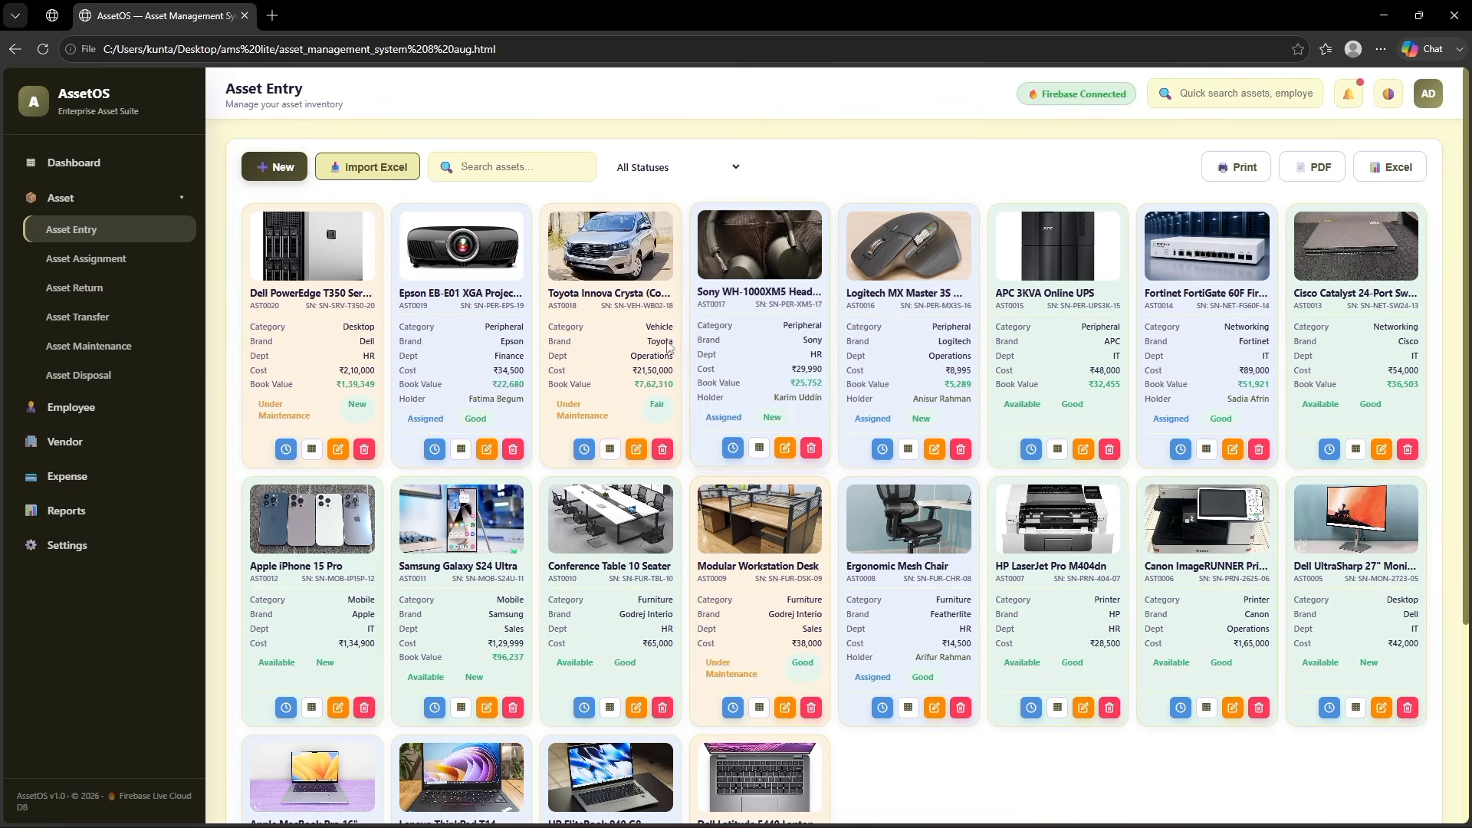
Start a new asset assignment with the Samsung Galaxy S24 Ultra, Apple iPhone 15 Pro and Cisco Catalyst 24-Port Switch, and discard it unsaved
{"action": "left_click", "coordinate": [172, 253]}
{"action": "left_click", "coordinate": [274, 166]}
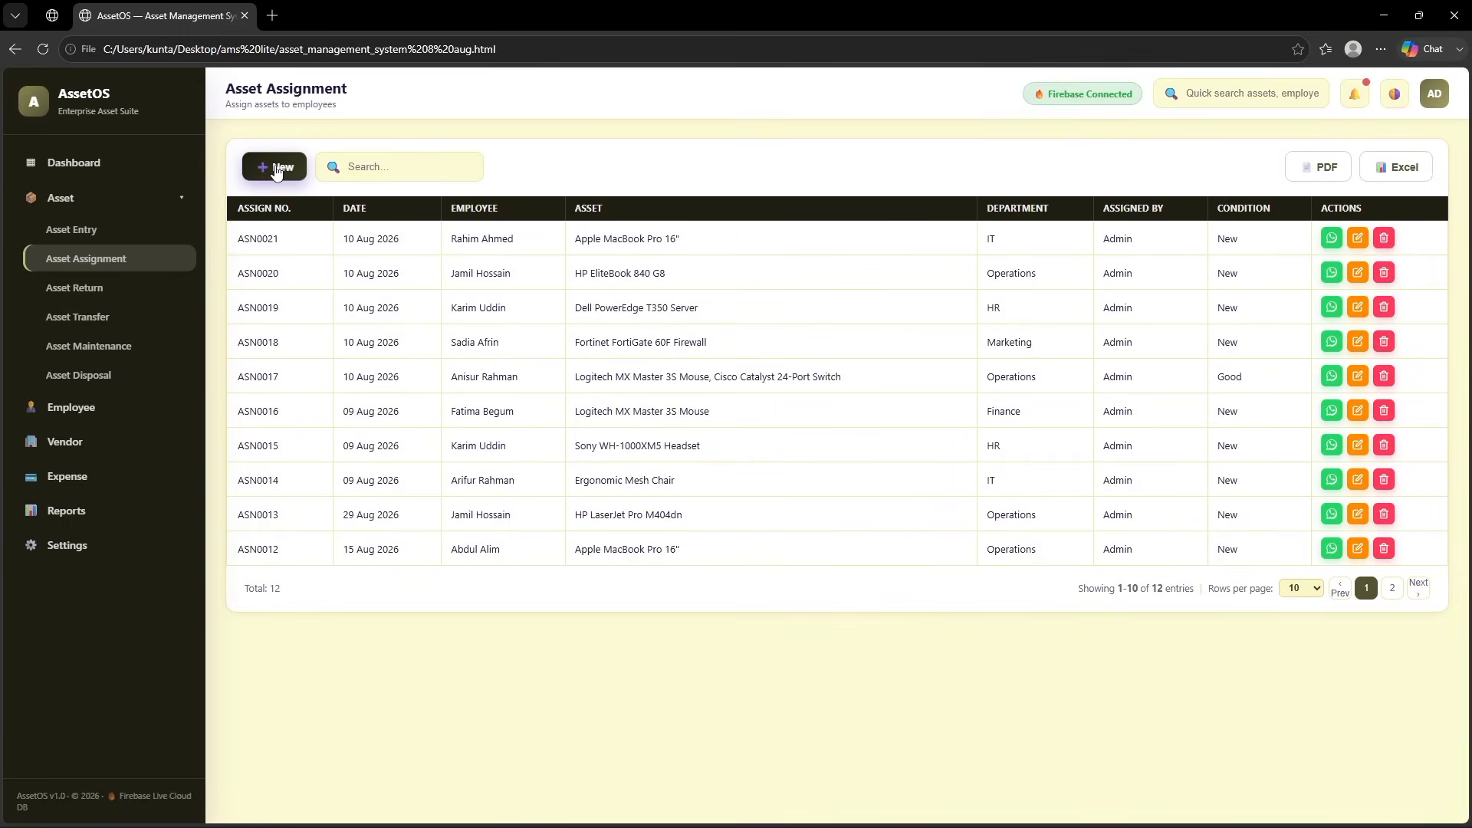
{"action": "left_click", "coordinate": [790, 441]}
{"action": "left_click", "coordinate": [668, 464]}
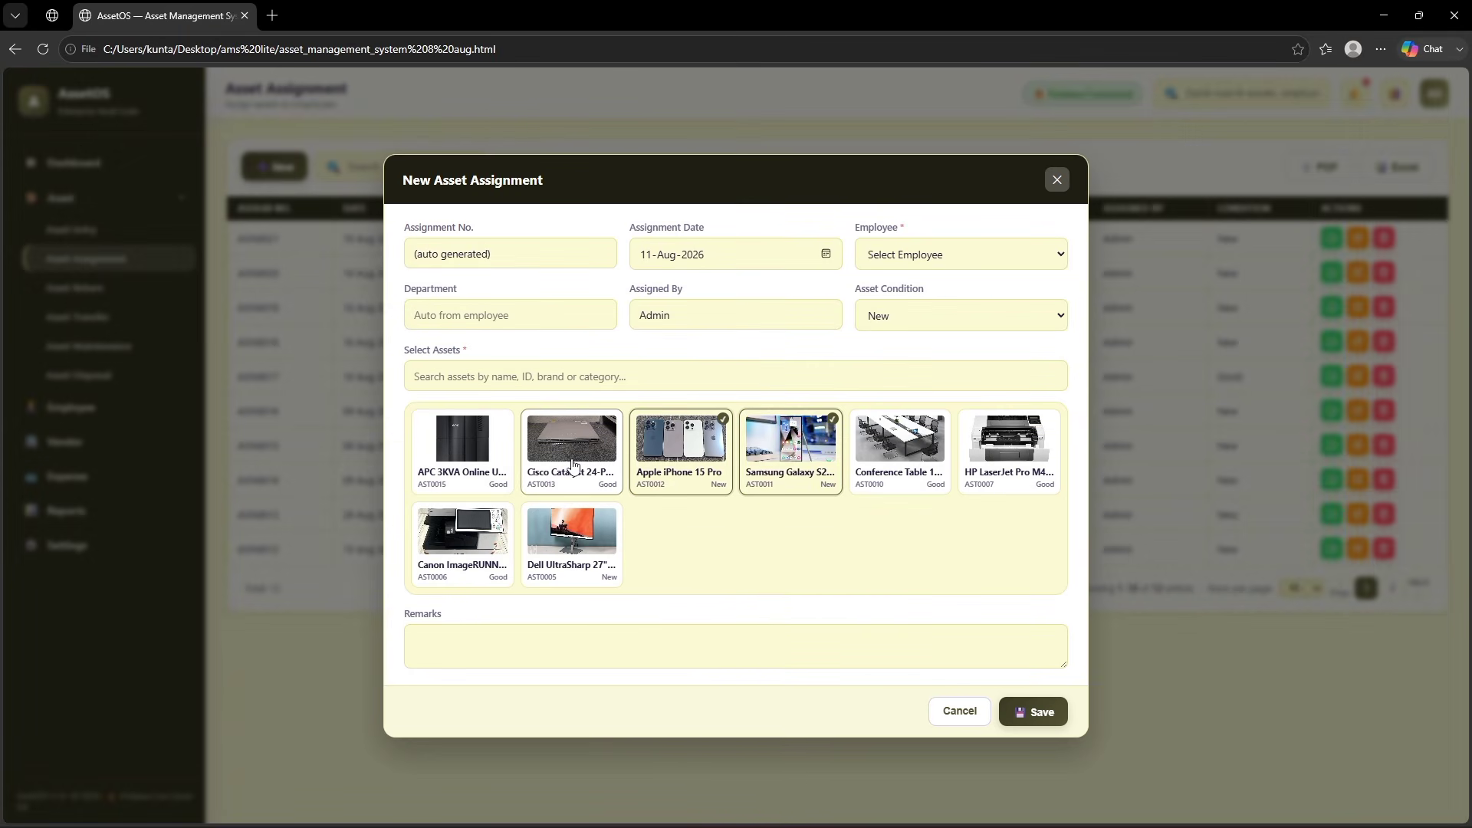
{"action": "left_click", "coordinate": [569, 460]}
{"action": "left_click", "coordinate": [997, 236]}
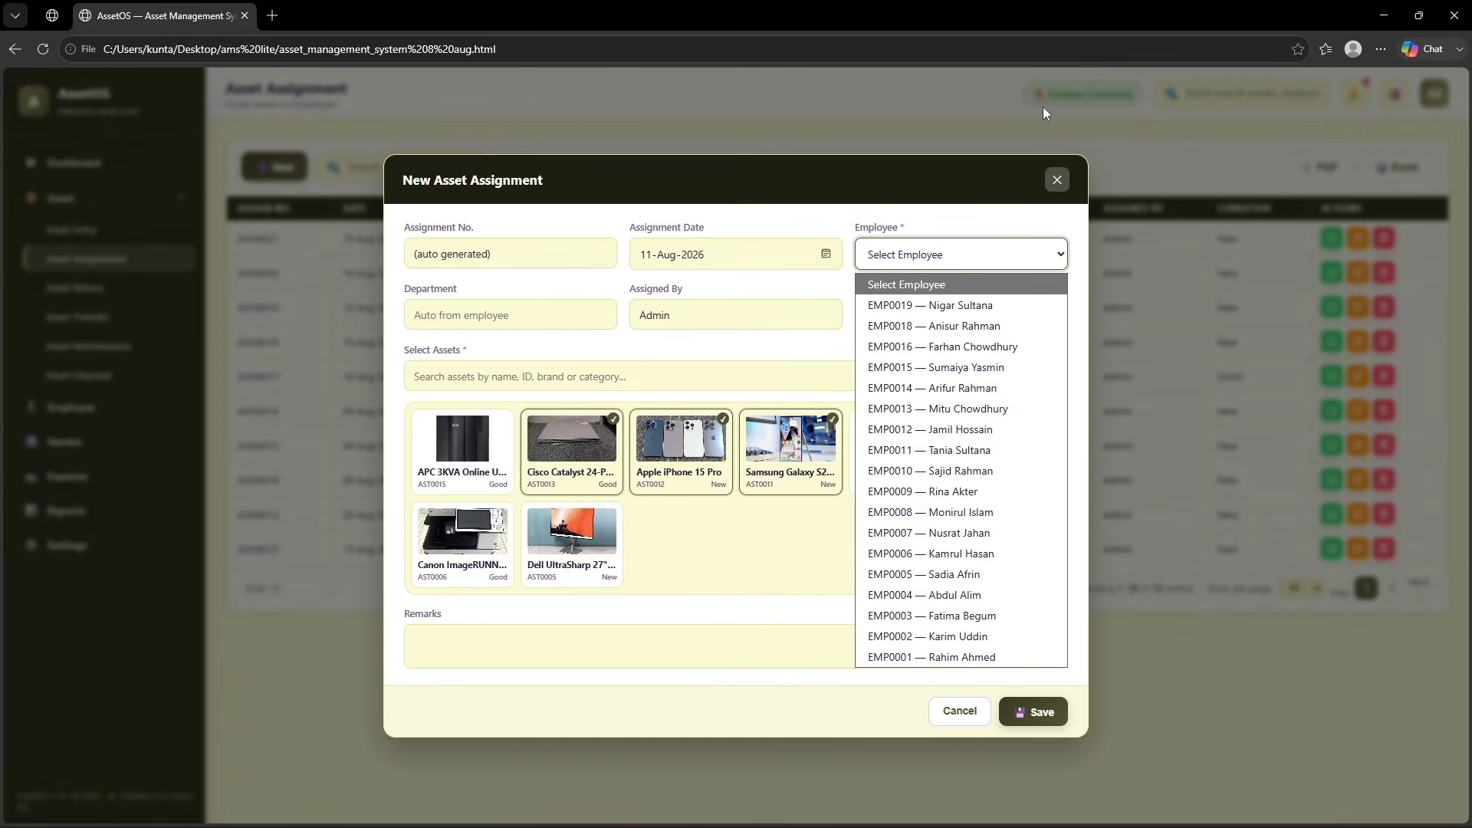
{"action": "left_click", "coordinate": [1057, 180]}
Look through the Employee, Depreciation, Assignment, Return and Transfer reports
{"action": "left_click", "coordinate": [153, 509]}
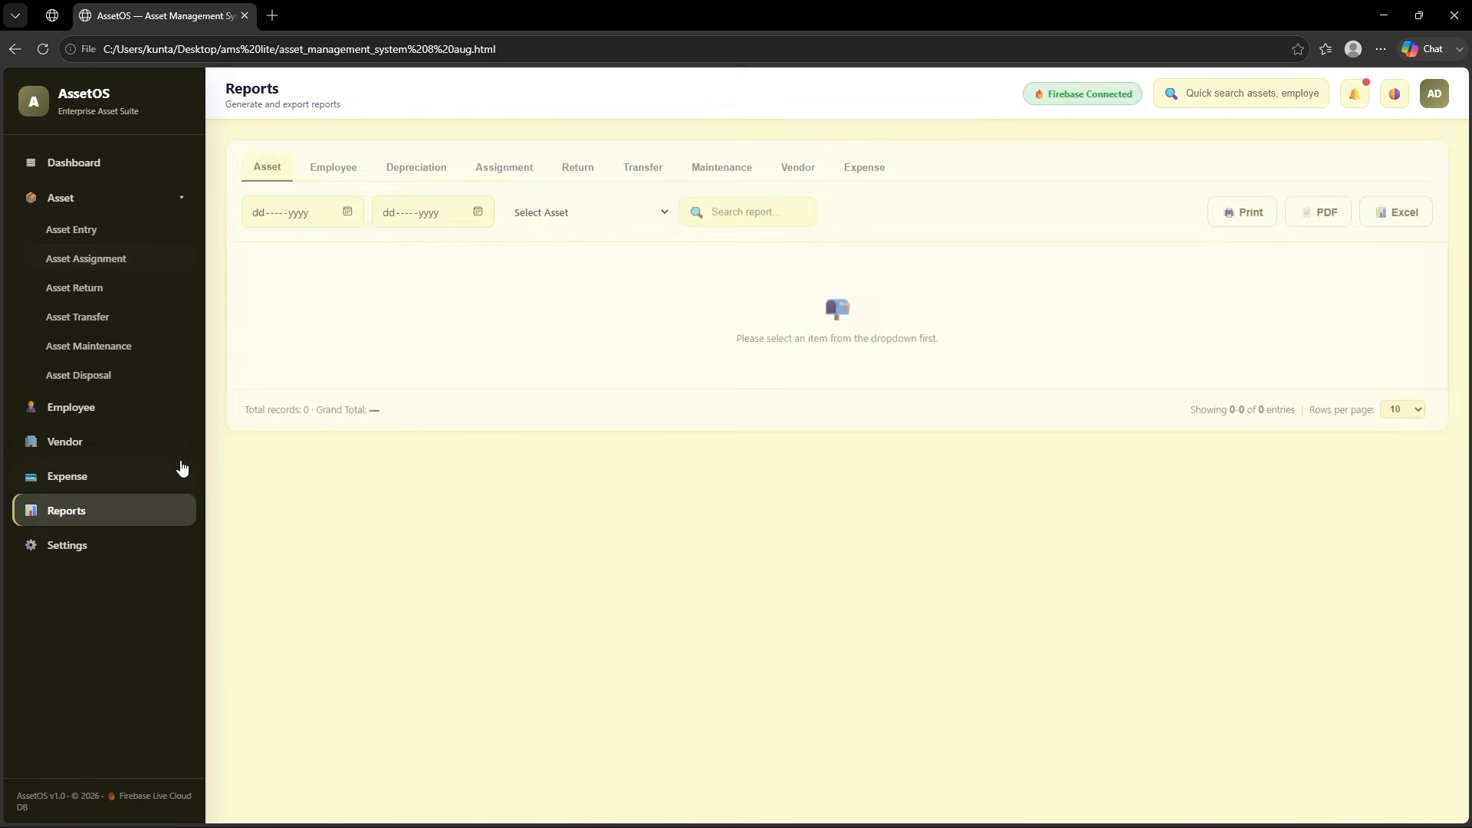
{"action": "left_click", "coordinate": [349, 172]}
{"action": "left_click", "coordinate": [459, 176]}
{"action": "left_click", "coordinate": [535, 179]}
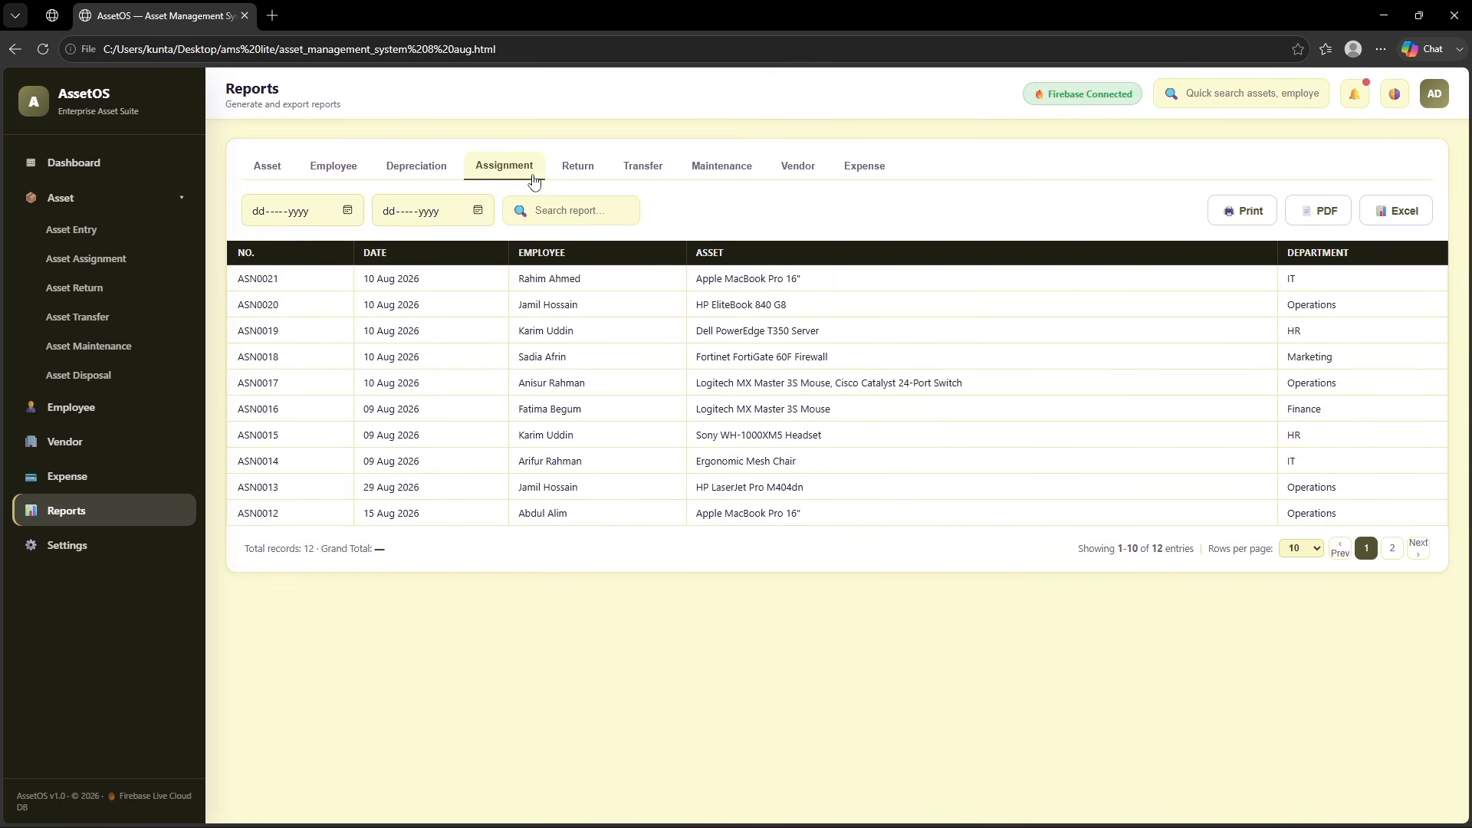
{"action": "left_click", "coordinate": [573, 171]}
{"action": "left_click", "coordinate": [631, 172]}
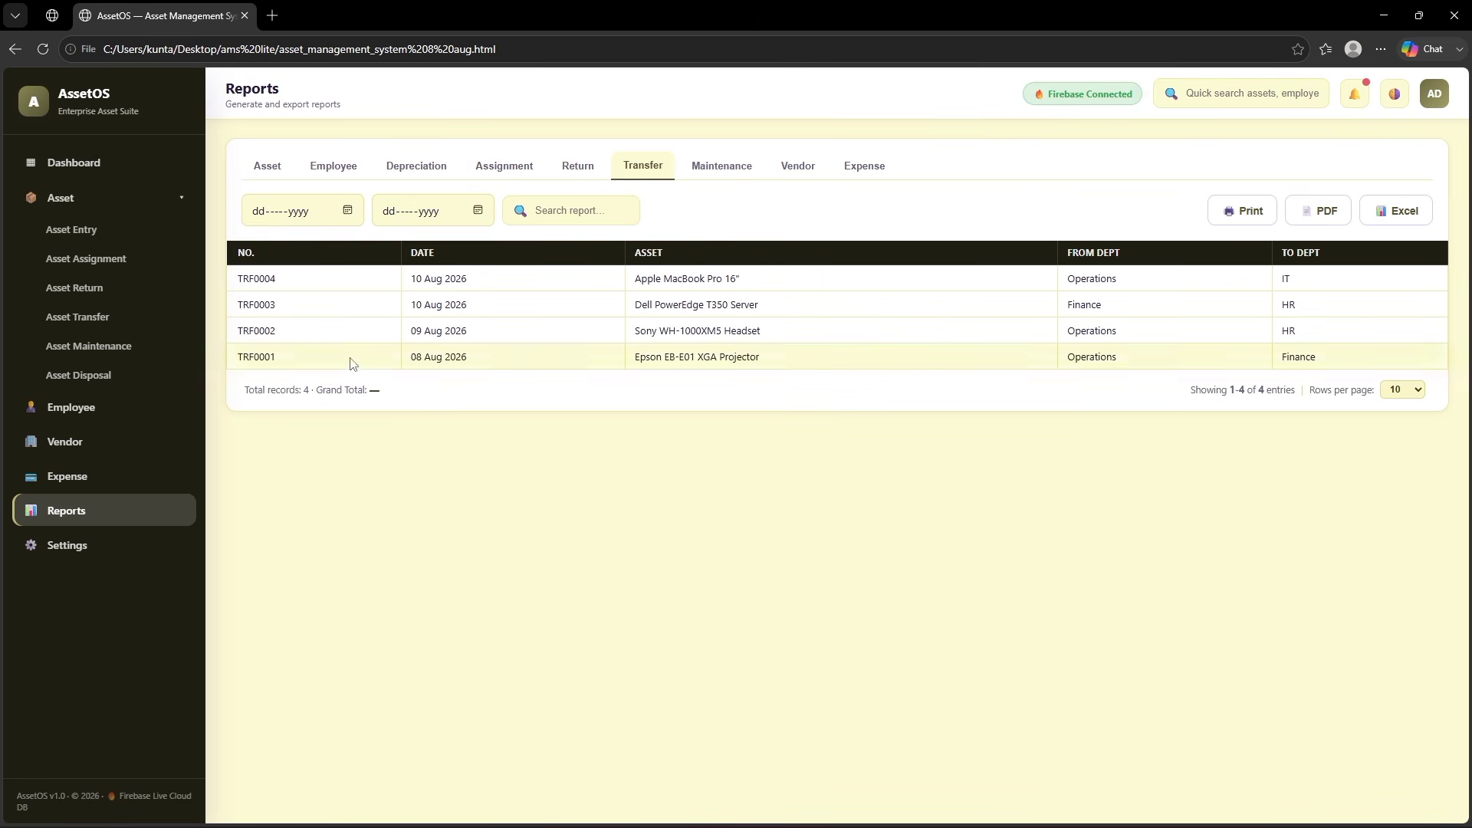
Browse the asset disposal, asset maintenance and asset transfer records
{"action": "left_click", "coordinate": [172, 377]}
{"action": "left_click", "coordinate": [157, 346]}
{"action": "left_click", "coordinate": [154, 317]}
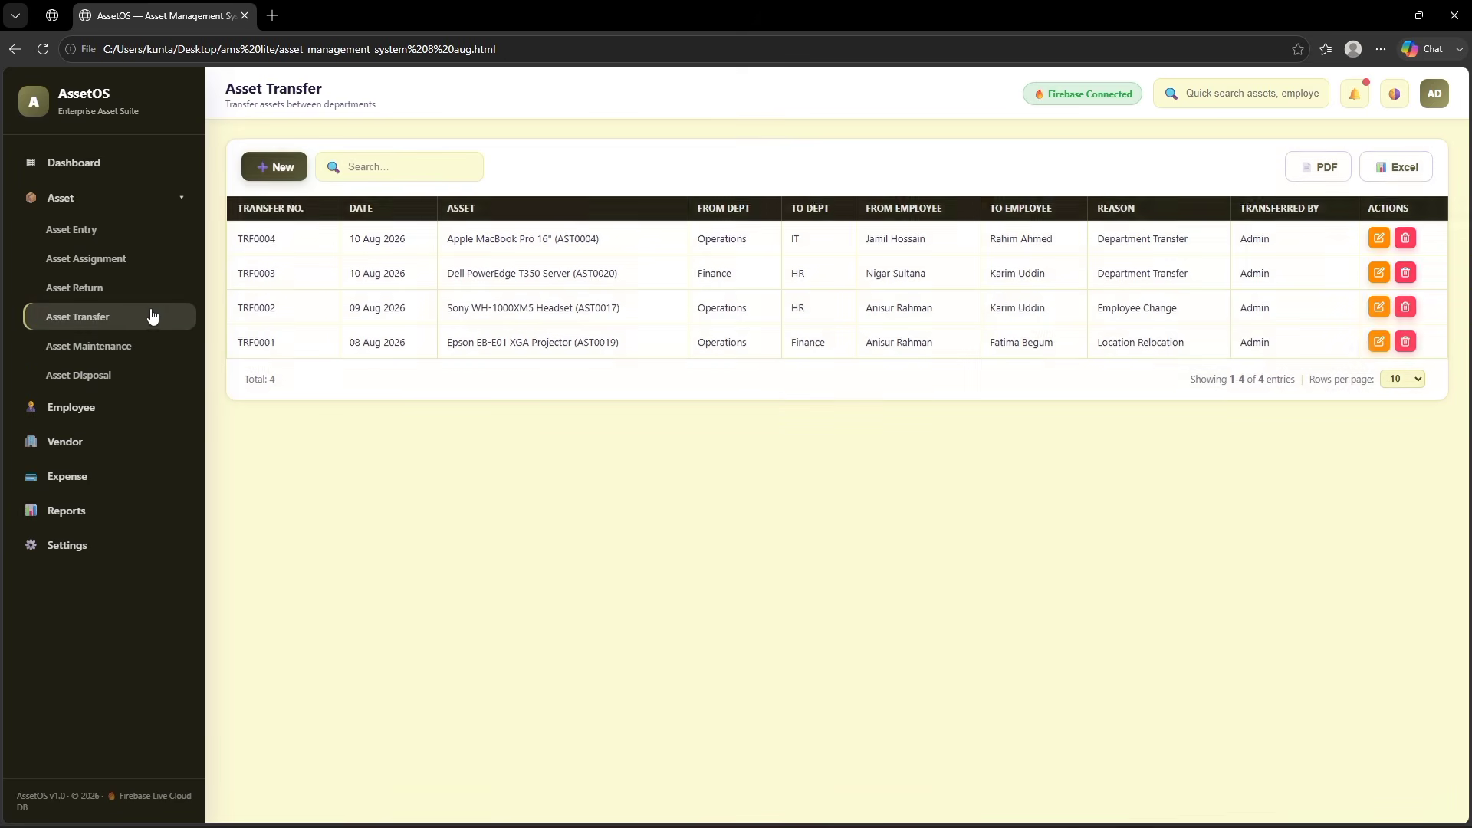
Start a new asset transfer of the Lenovo ThinkPad T14 from employee EMP0014, and discard it unsaved
{"action": "left_click", "coordinate": [272, 168]}
{"action": "left_click", "coordinate": [958, 275]}
{"action": "left_click", "coordinate": [870, 404]}
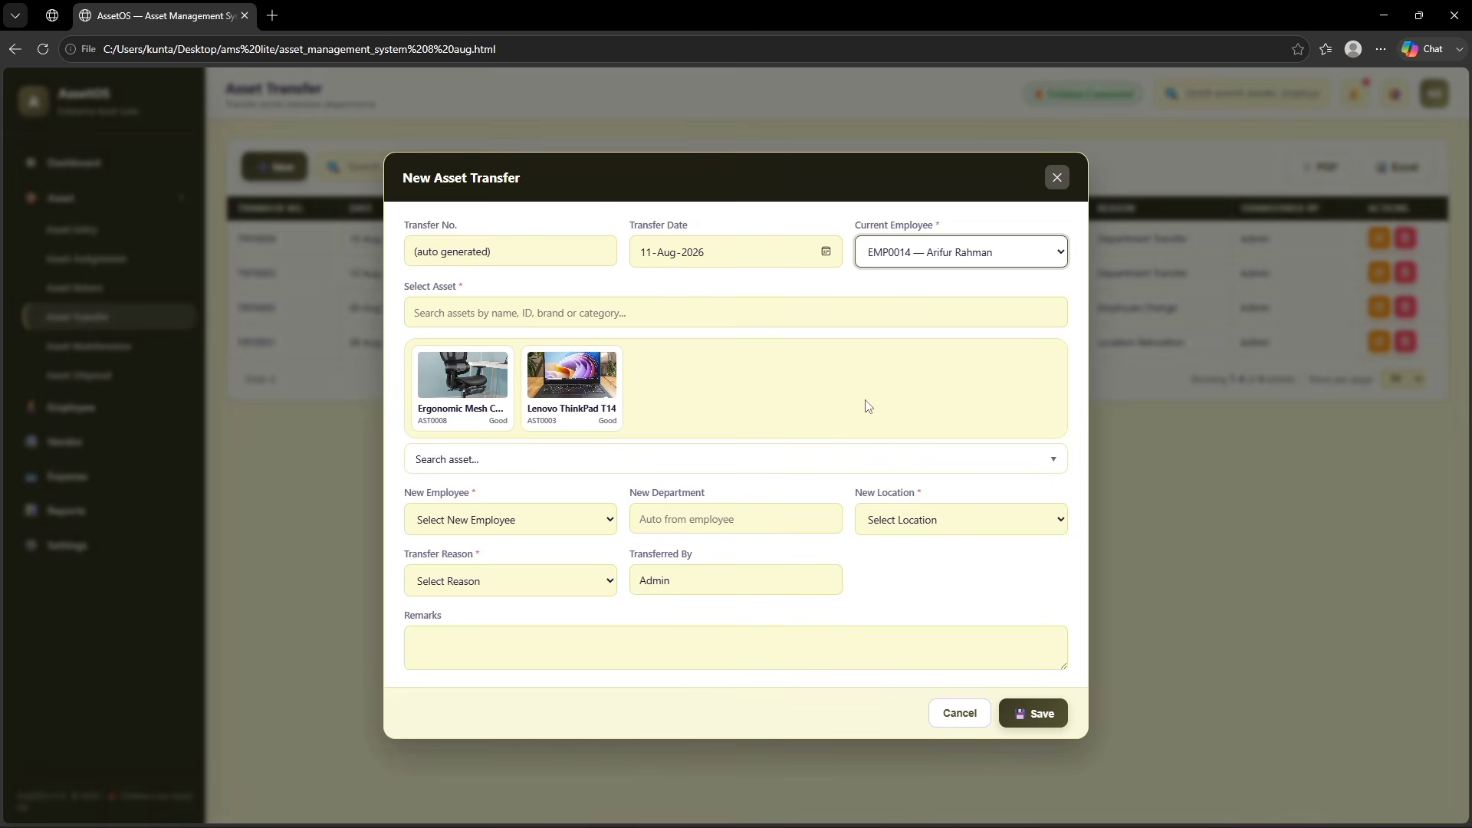
{"action": "left_click", "coordinate": [512, 405]}
{"action": "left_click", "coordinate": [526, 400]}
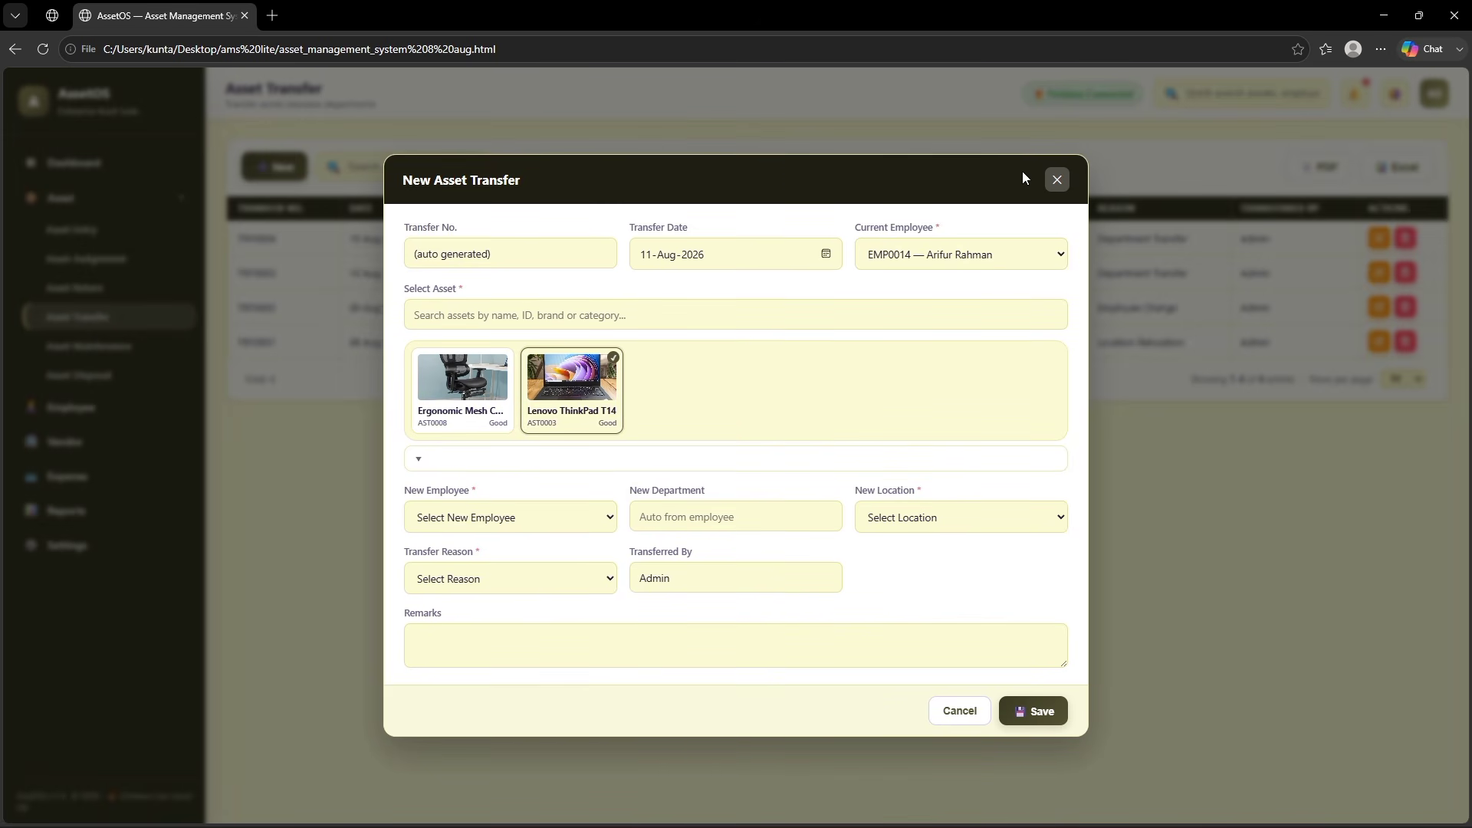
{"action": "left_click", "coordinate": [1056, 180]}
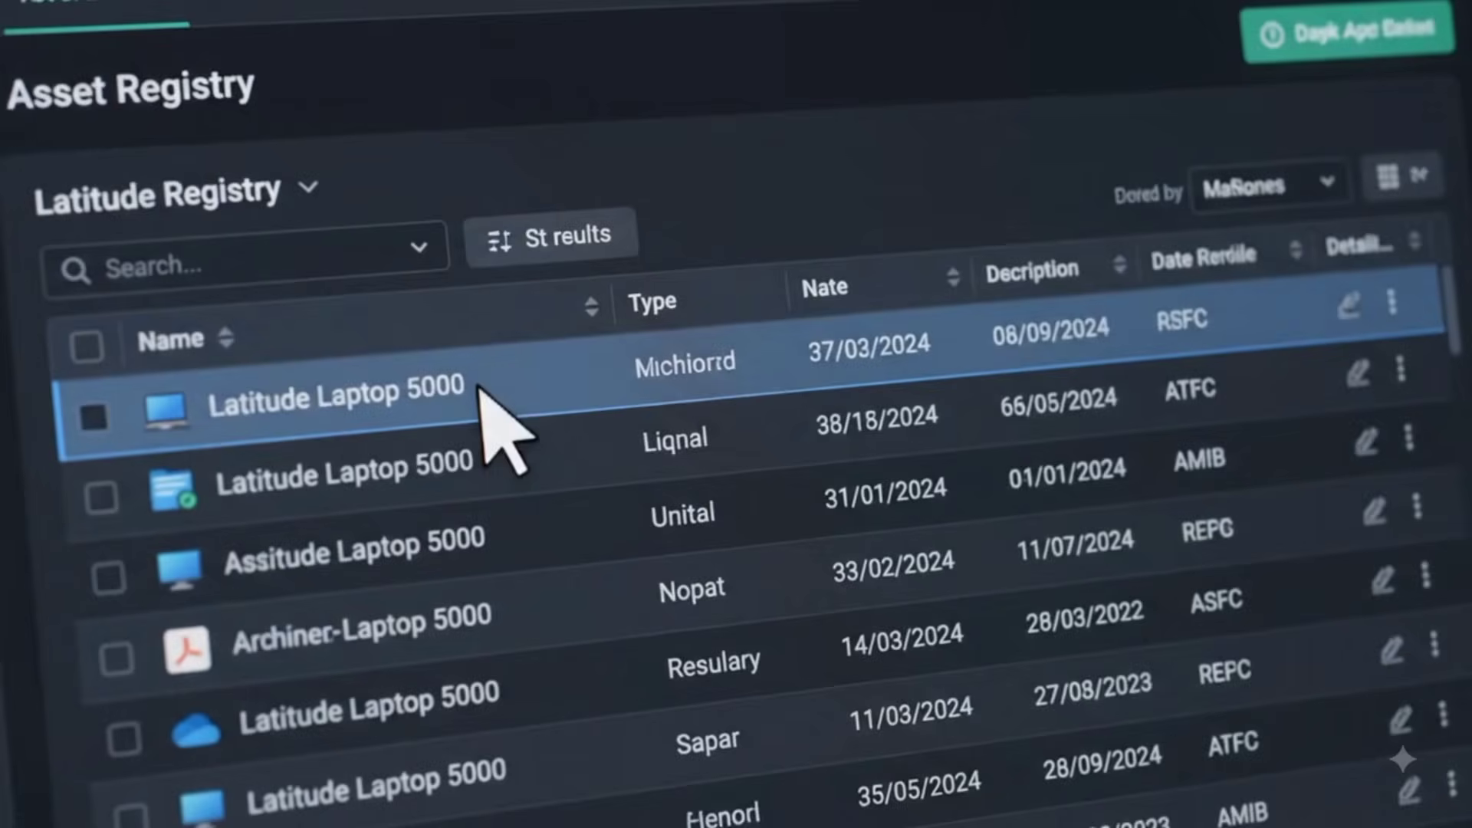
{"action": "left_click", "coordinate": [483, 388]}
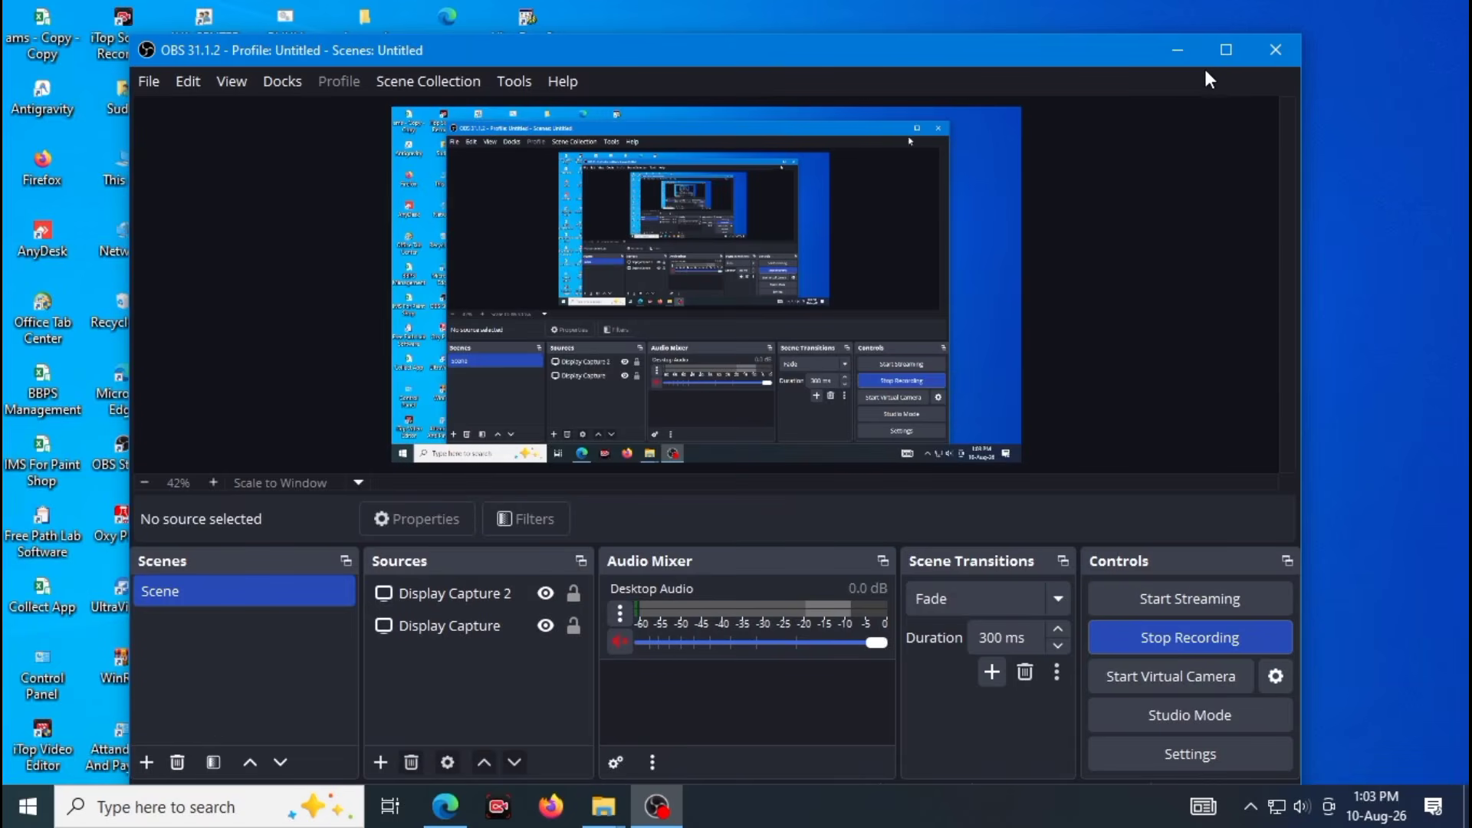
Minimise the OBS window and open the asset management system 8 aug file from the desktop
{"action": "left_click", "coordinate": [1163, 52]}
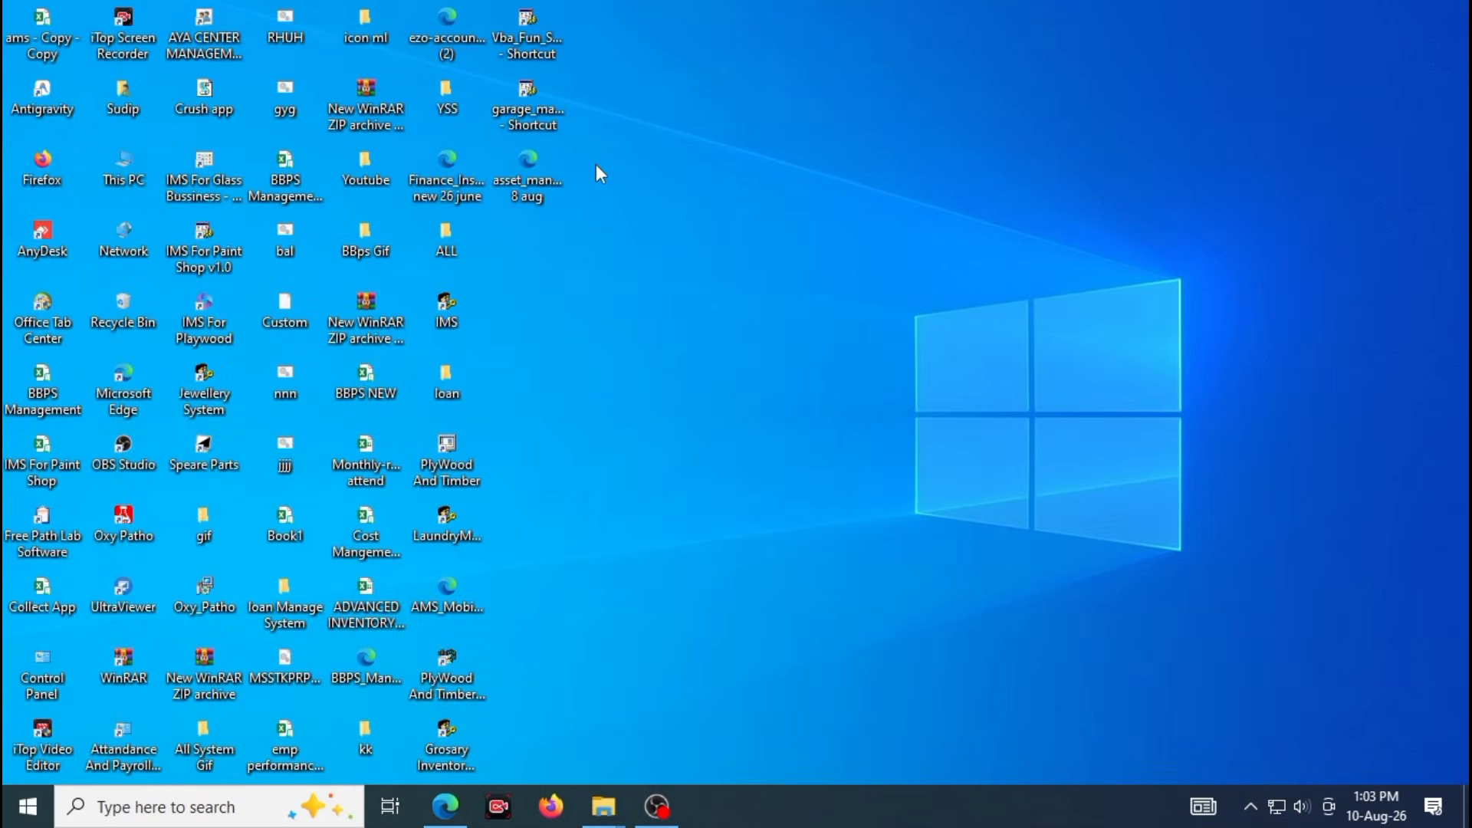
{"action": "double_click", "coordinate": [522, 162]}
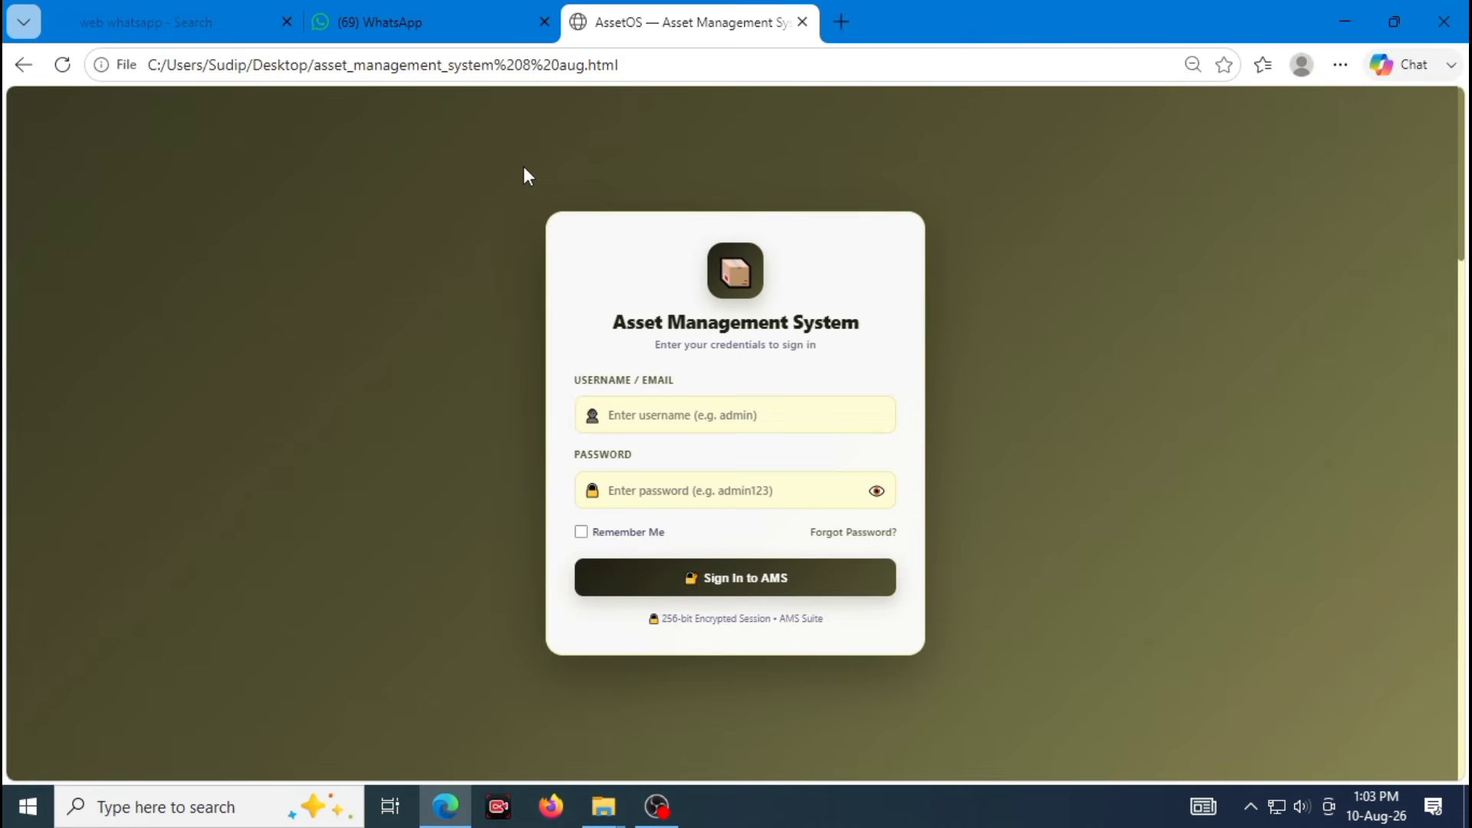
Sign in to the Asset Management System with the username admin and the account password
{"action": "left_click", "coordinate": [712, 424]}
{"action": "type", "text": "admin"}
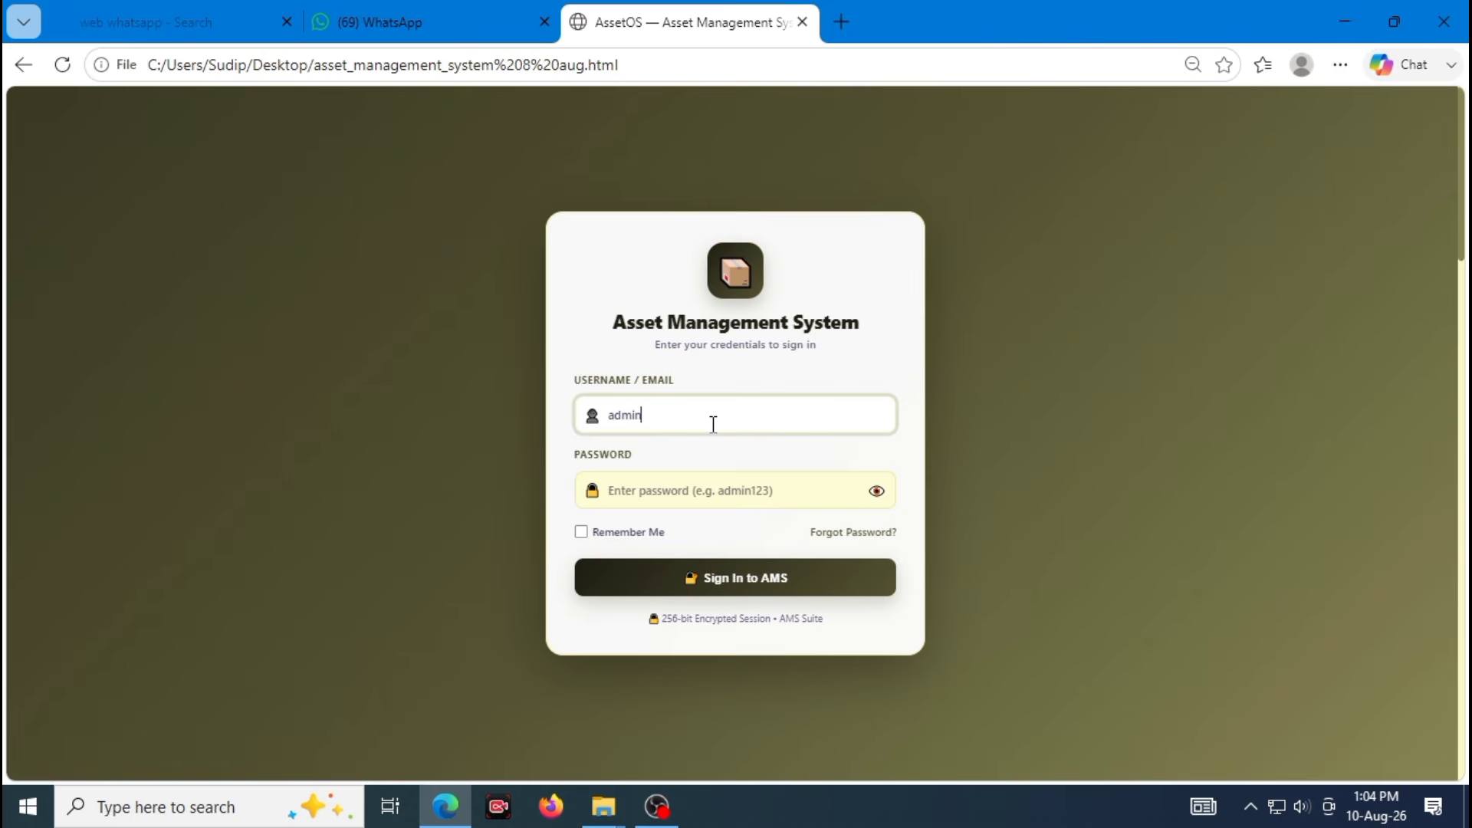
{"action": "key", "text": "Return"}
{"action": "type", "text": "a"}
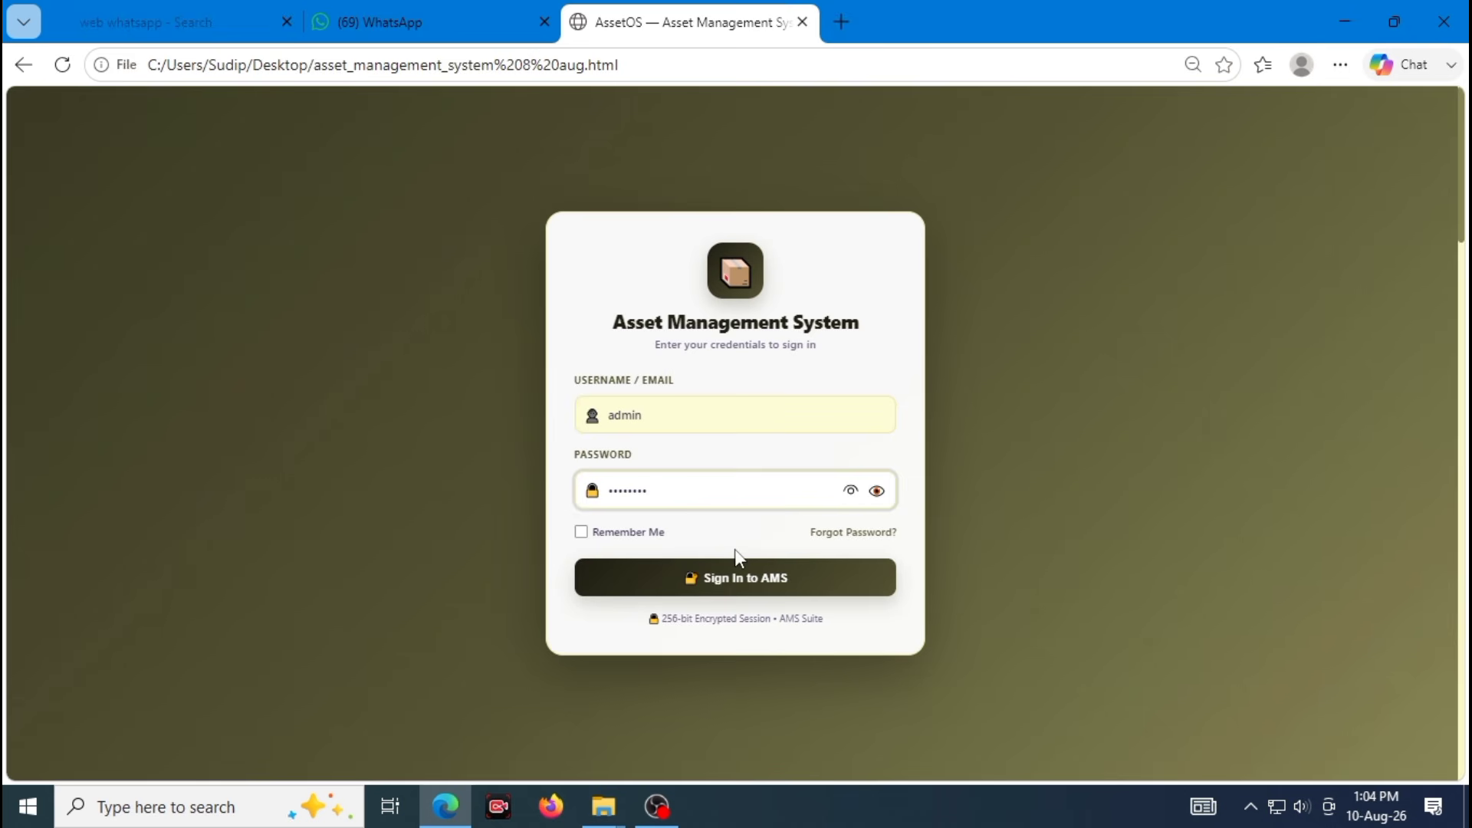
{"action": "left_click", "coordinate": [721, 580]}
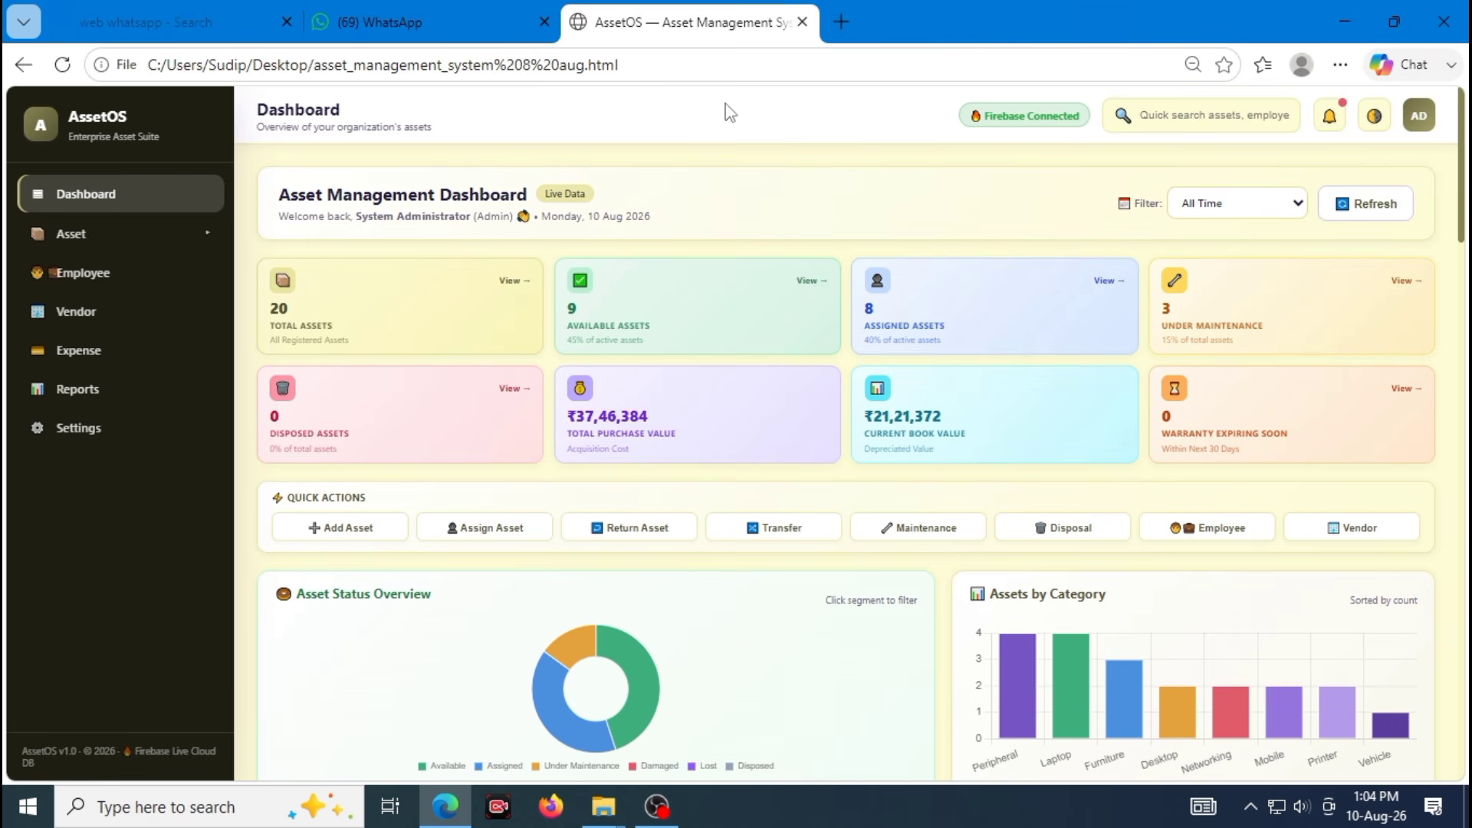
{"action": "left_click", "coordinate": [1350, 68]}
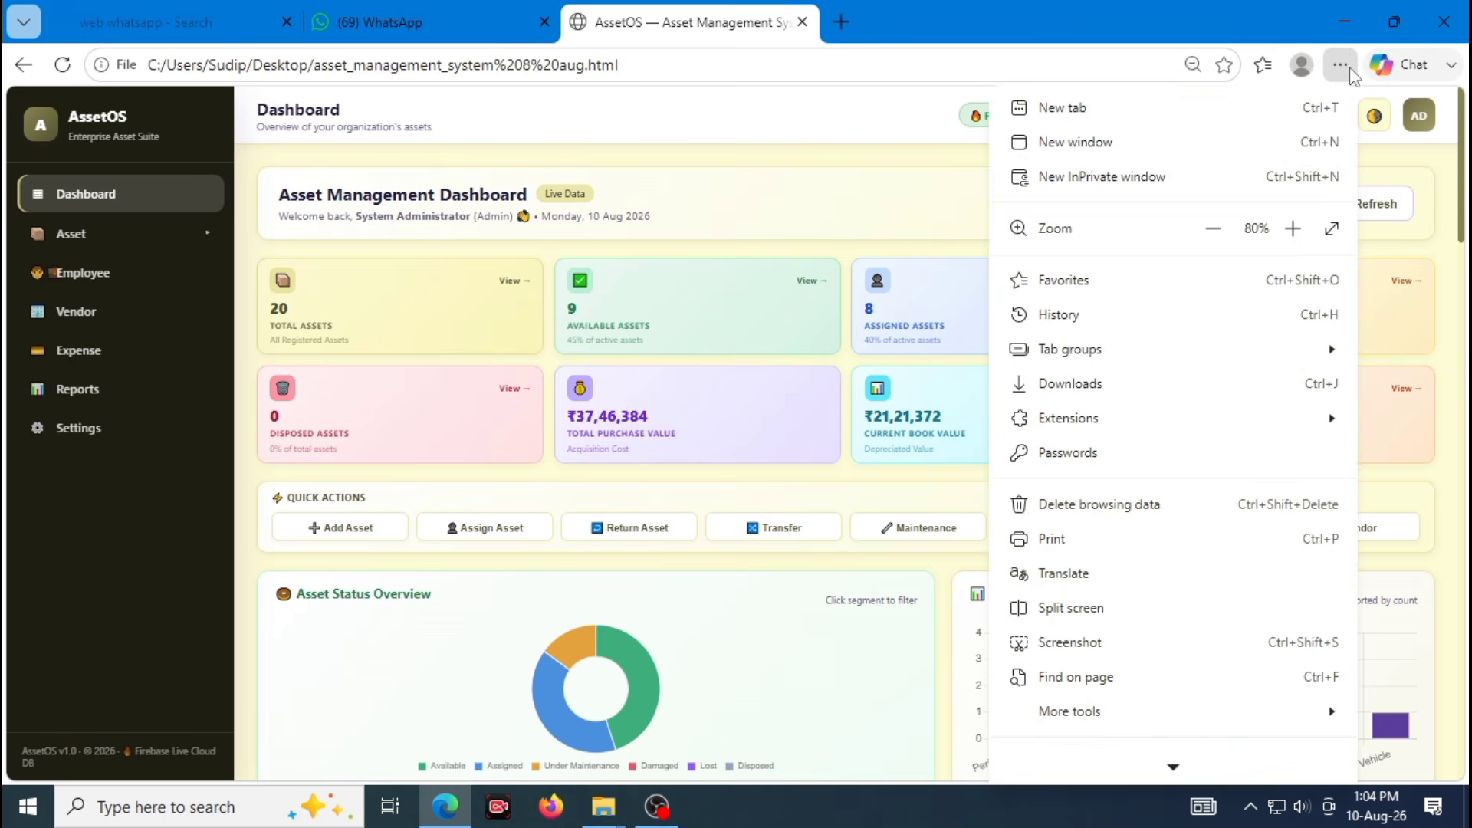
{"action": "left_click", "coordinate": [1293, 229]}
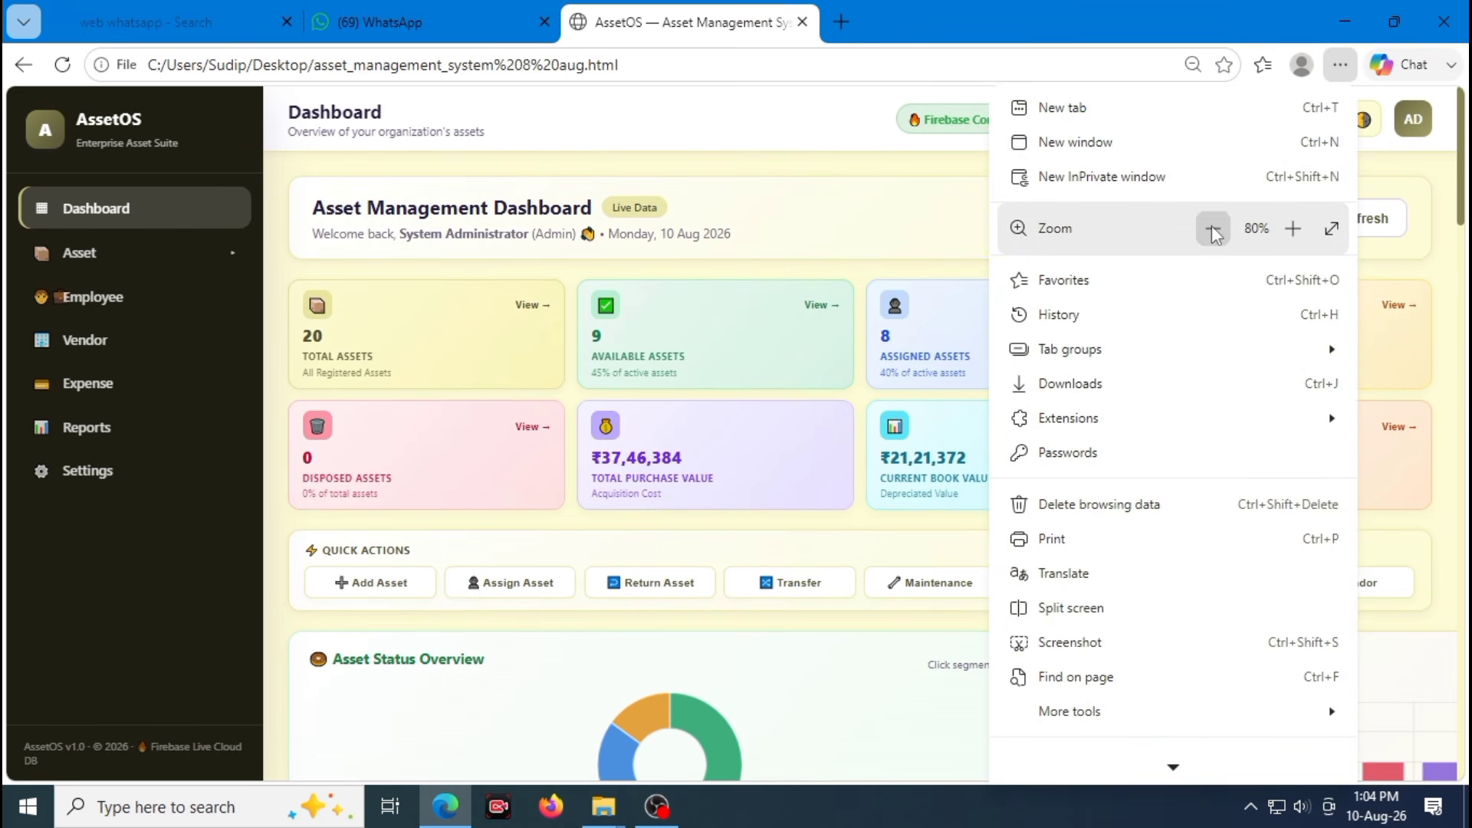
{"action": "left_click", "coordinate": [1213, 229]}
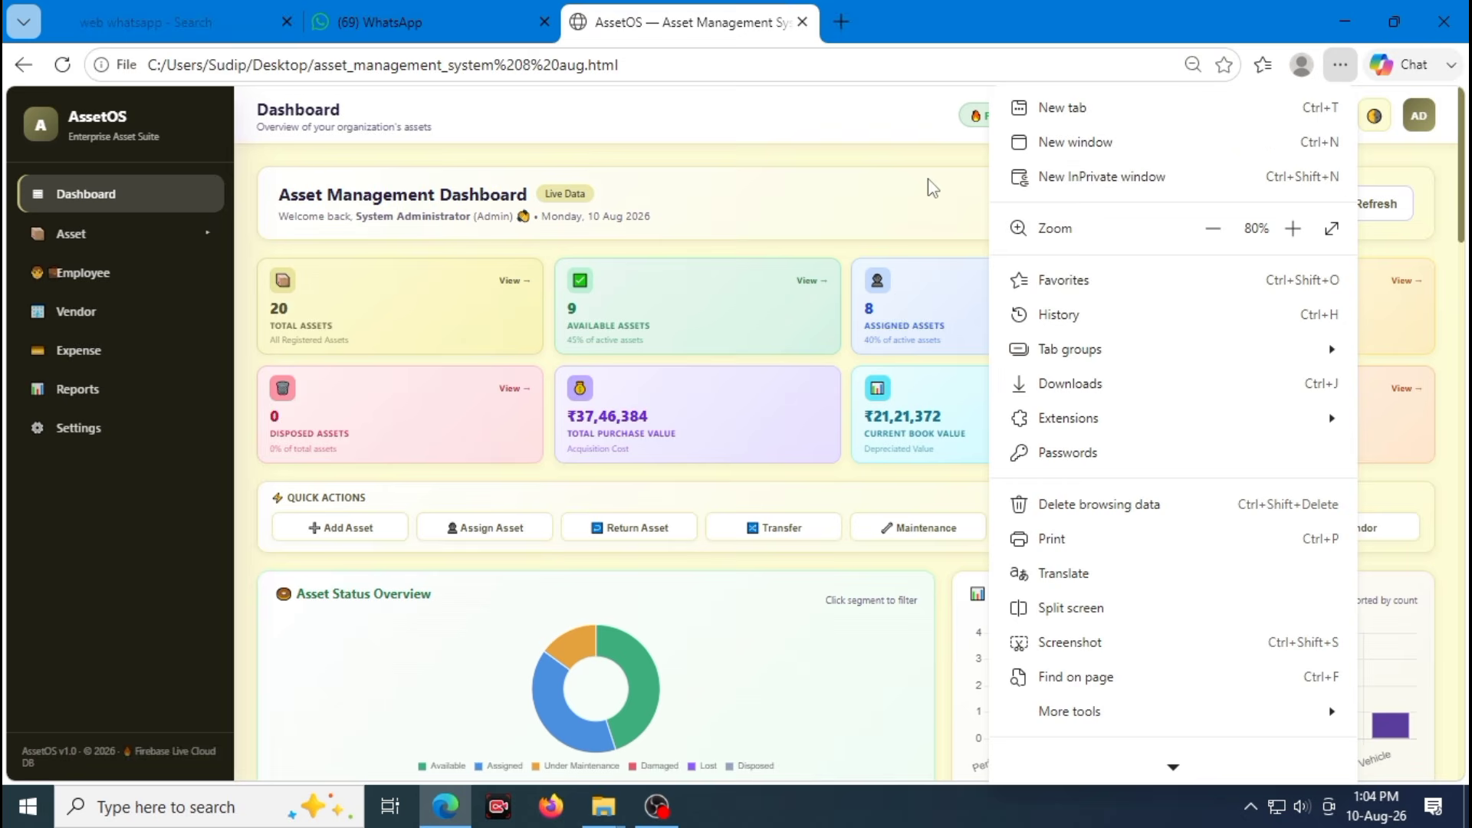
{"action": "key", "text": "Escape"}
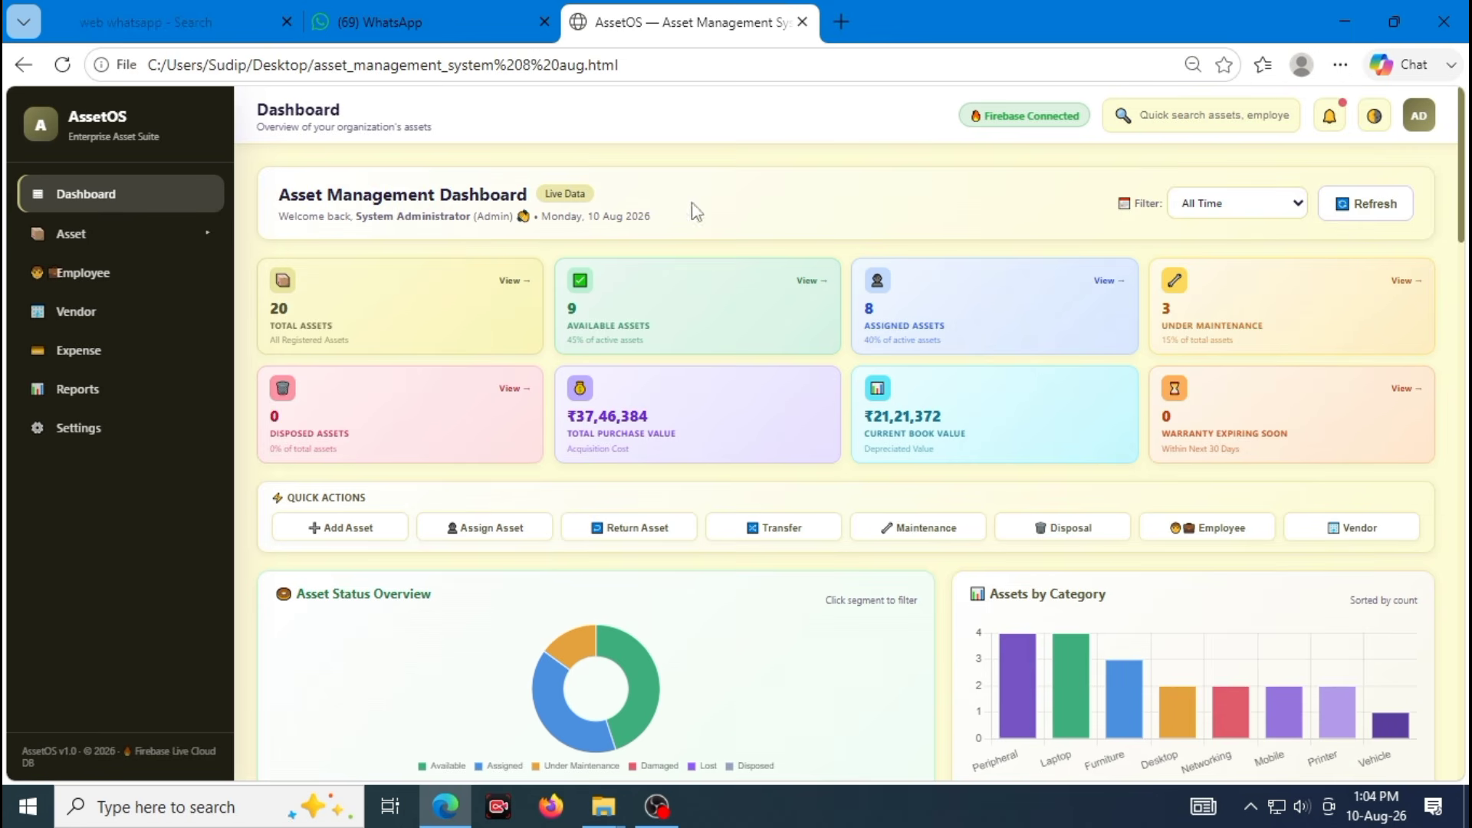
Switch the dashboard filter to Custom Date Range to view its date fields, and reset it to All Time
{"action": "left_click", "coordinate": [1184, 207]}
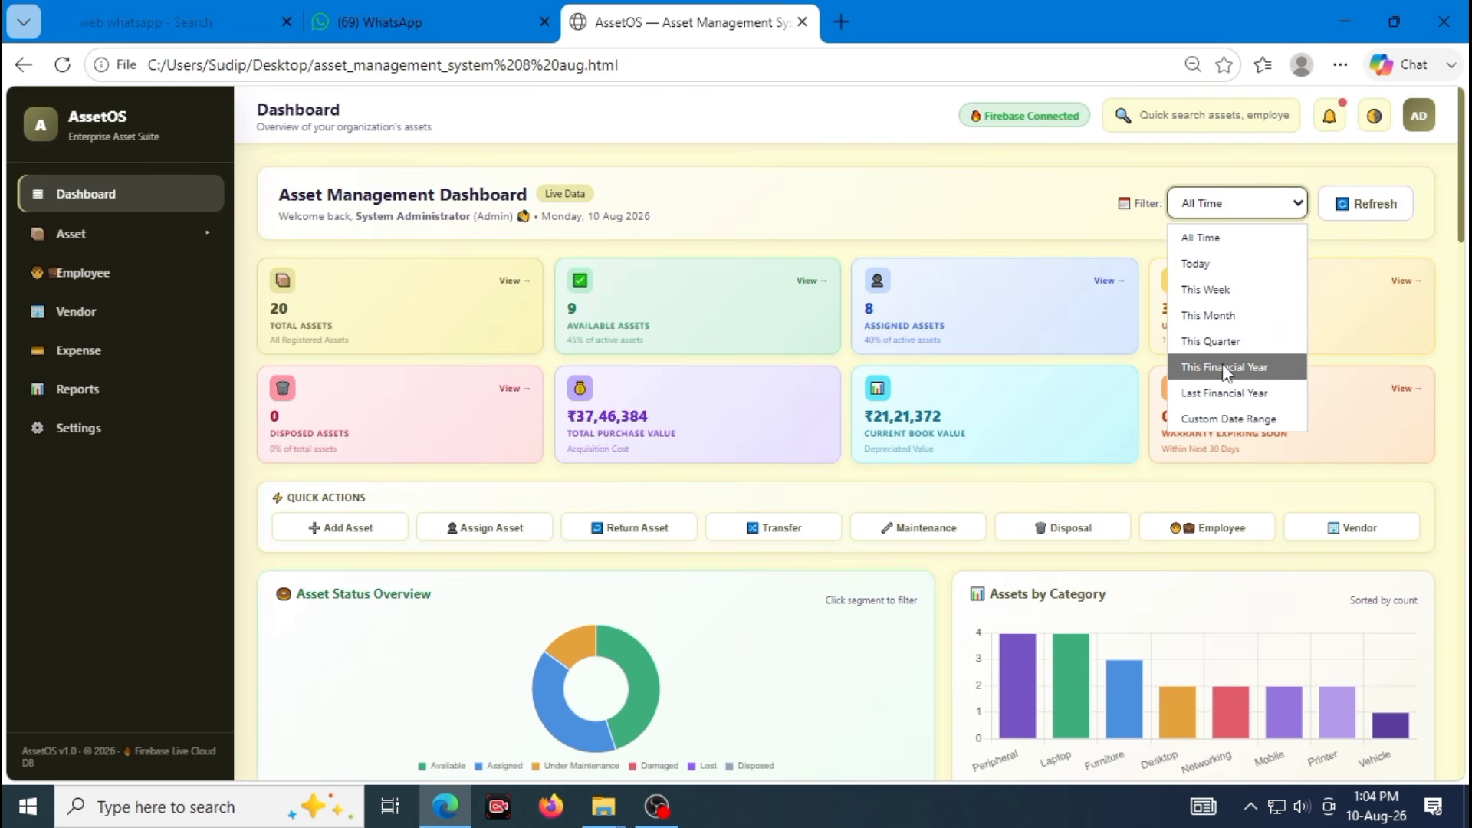
{"action": "left_click", "coordinate": [1215, 422]}
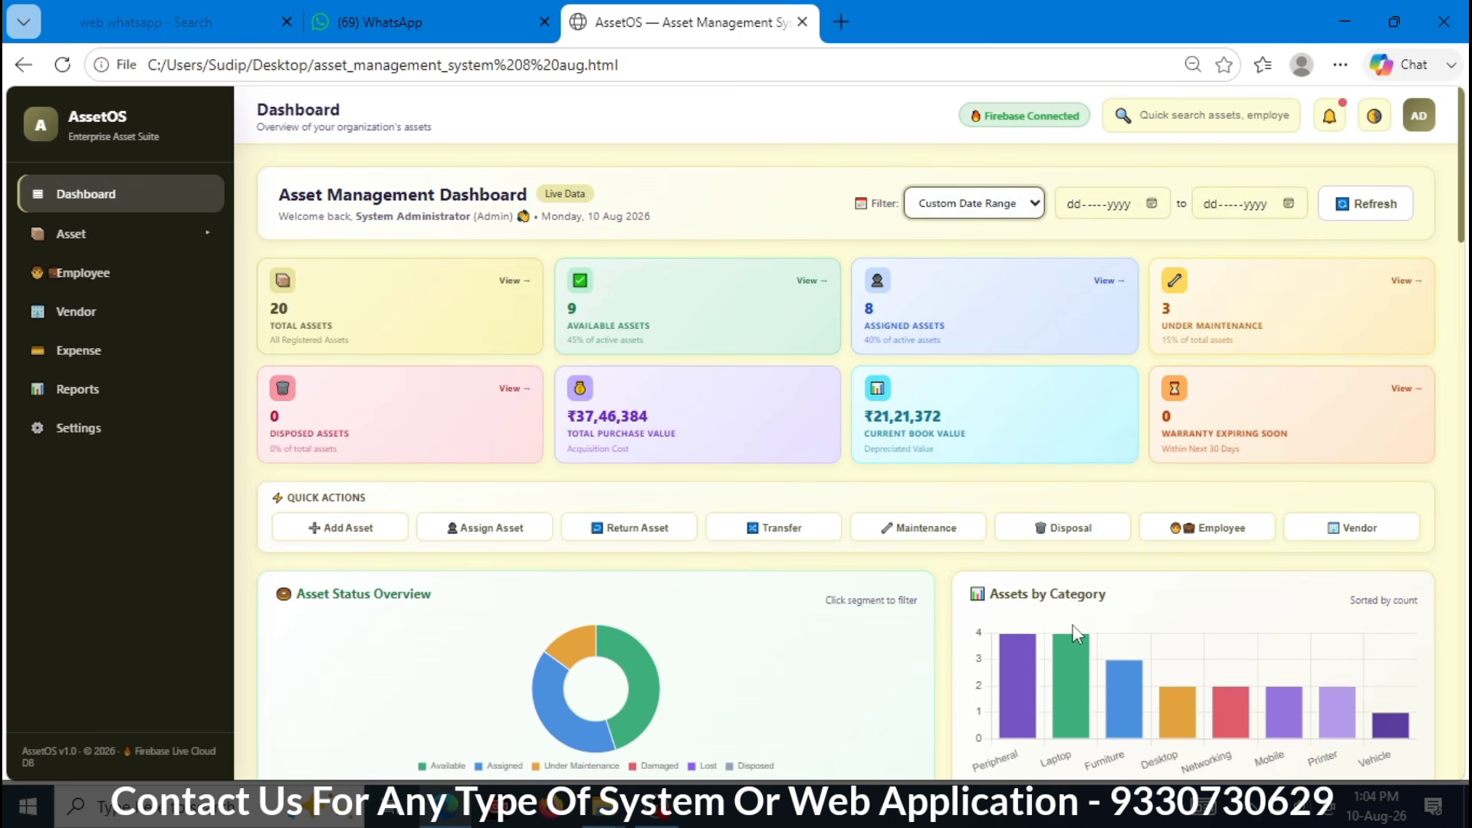
{"action": "left_click", "coordinate": [999, 204]}
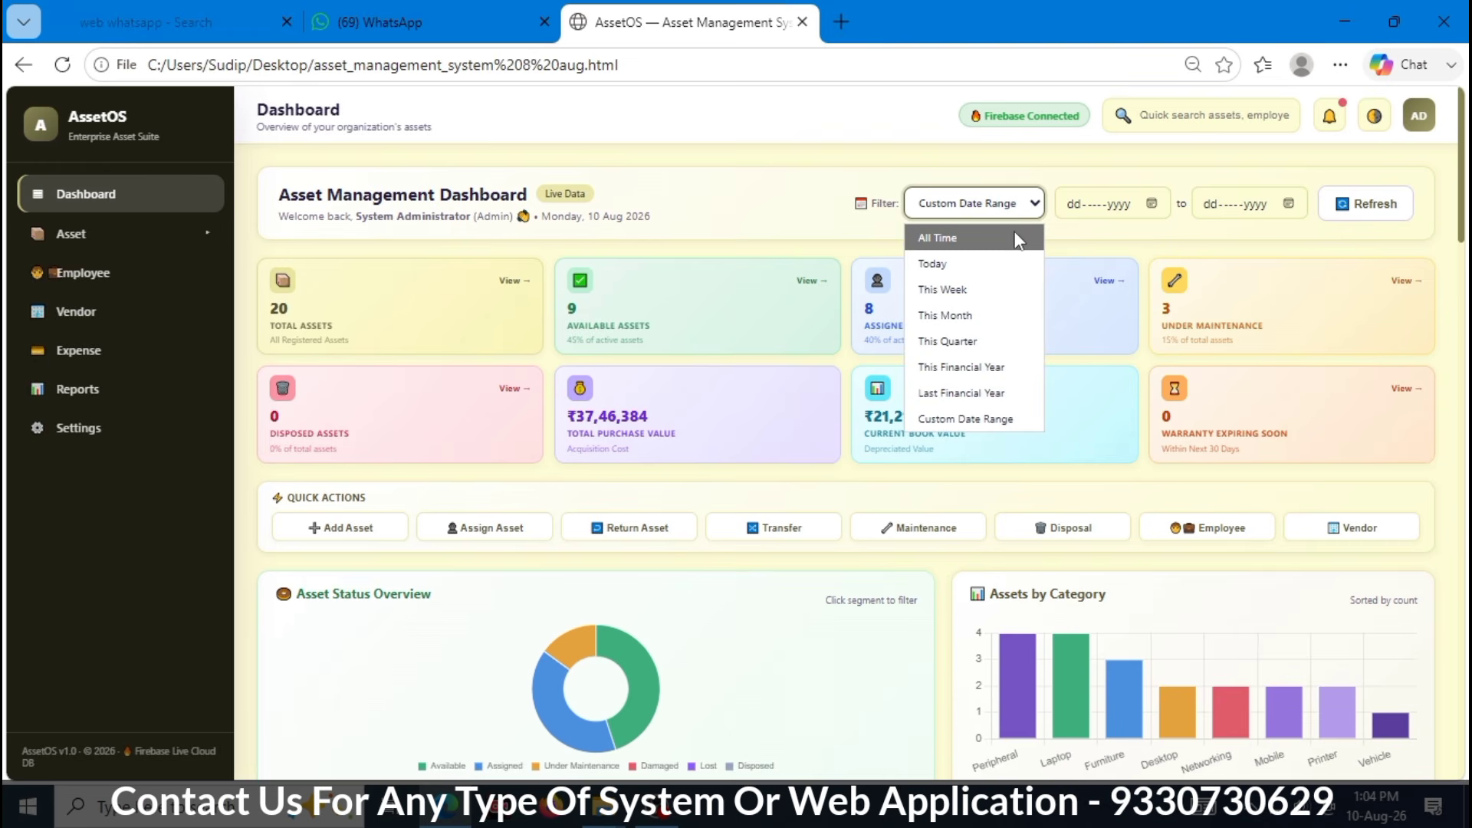
{"action": "left_click", "coordinate": [1003, 244]}
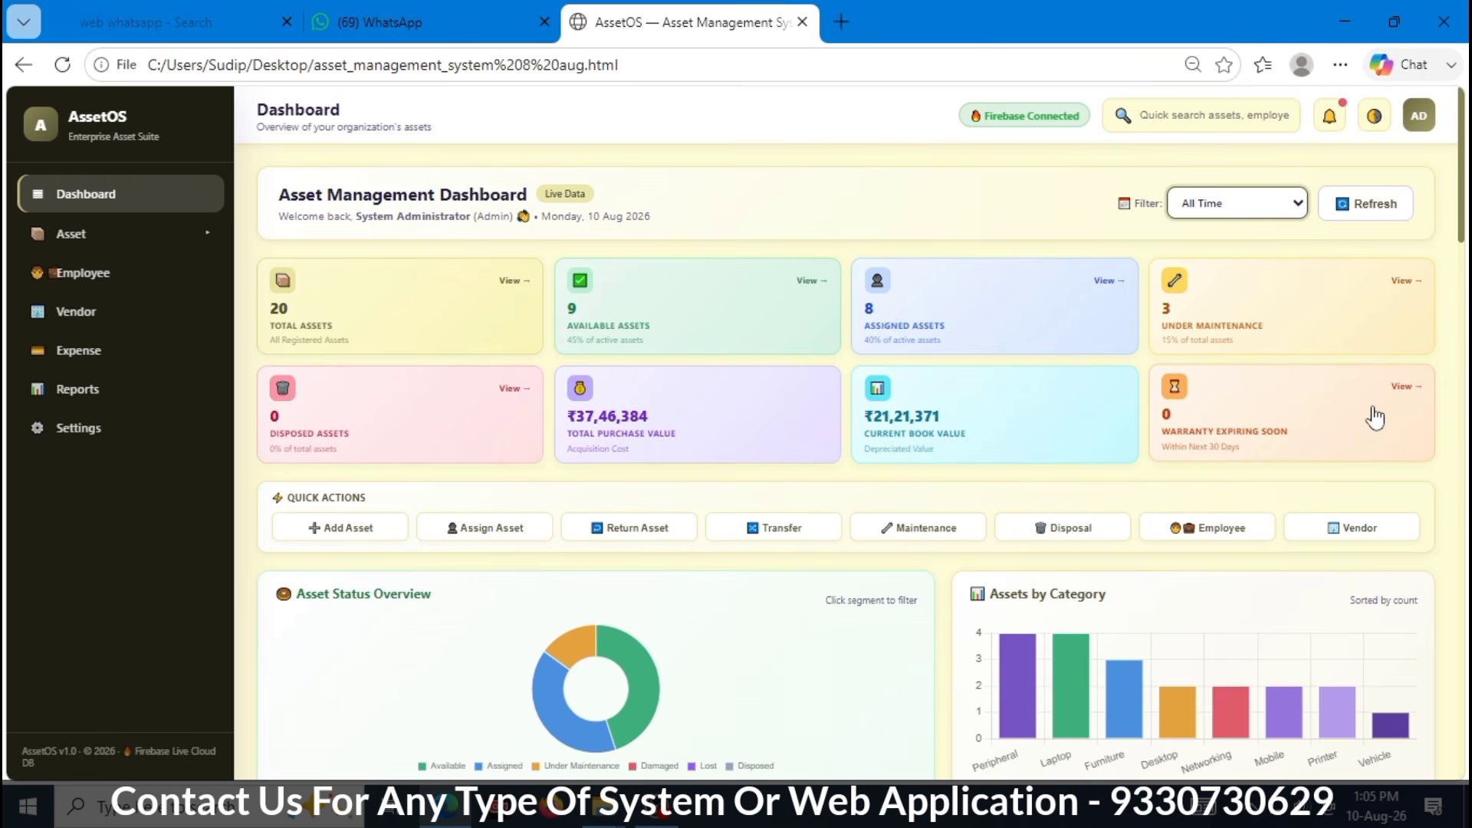
View the Warranty Expiry Report from the dashboard's Warranty Expiring Soon card, and close it
{"action": "left_click", "coordinate": [1397, 391]}
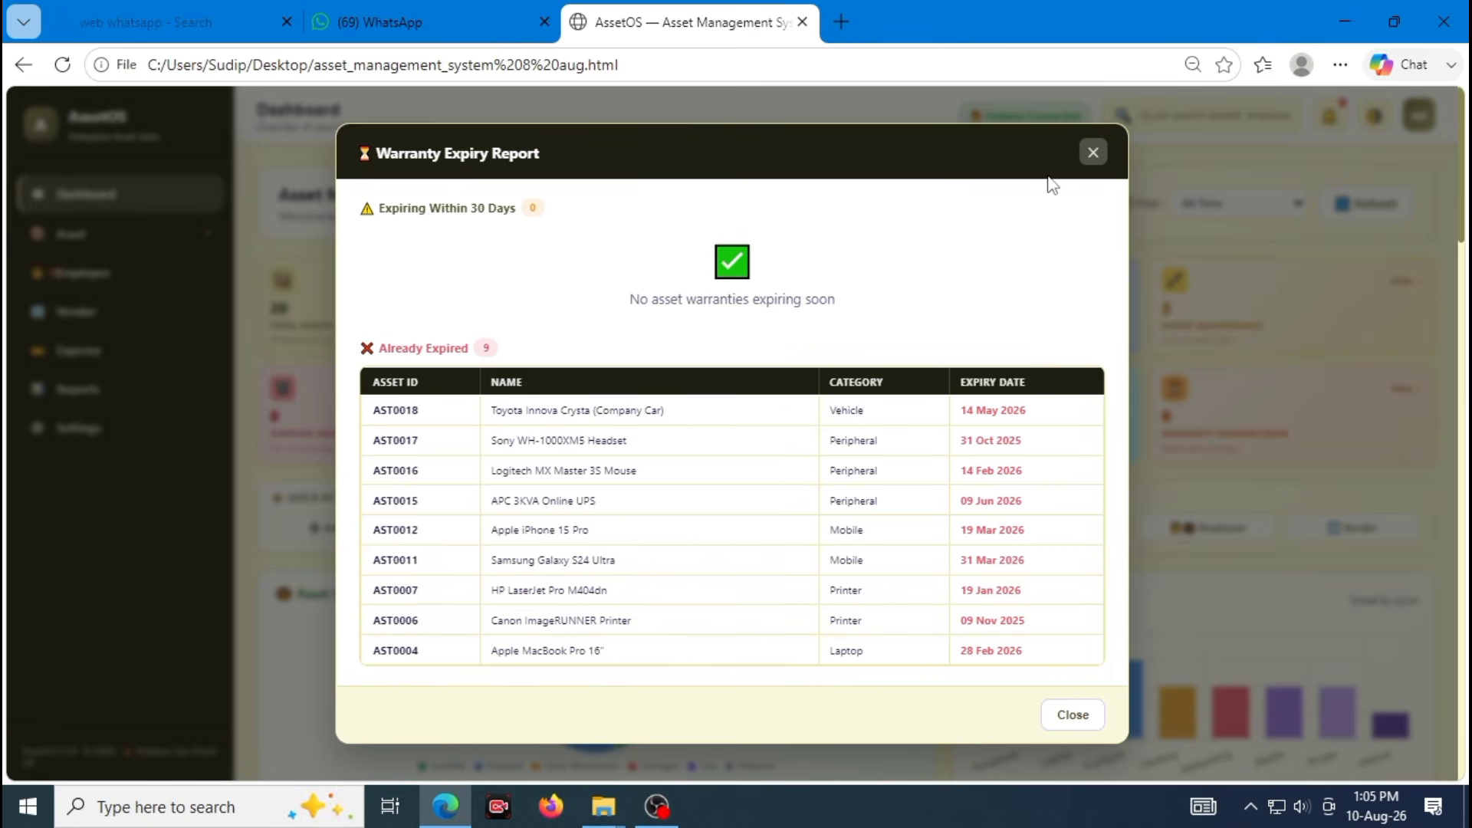
{"action": "left_click", "coordinate": [1093, 153]}
{"action": "scroll", "coordinate": [566, 391], "scroll_direction": "down", "scroll_amount": 3}
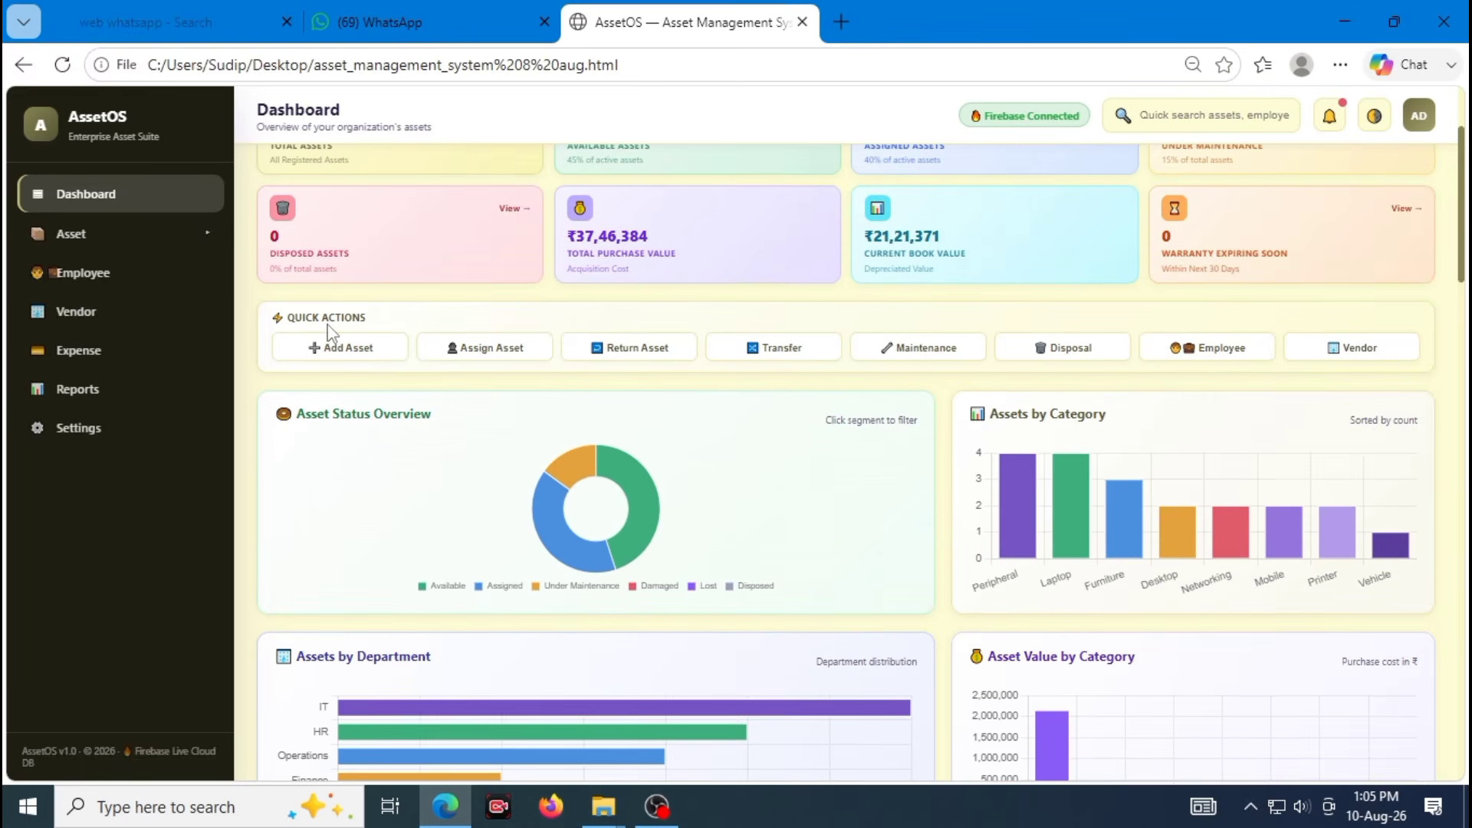
Look briefly at the Asset Entry and Asset Assignment pages, and return to the Dashboard
{"action": "left_click", "coordinate": [115, 243]}
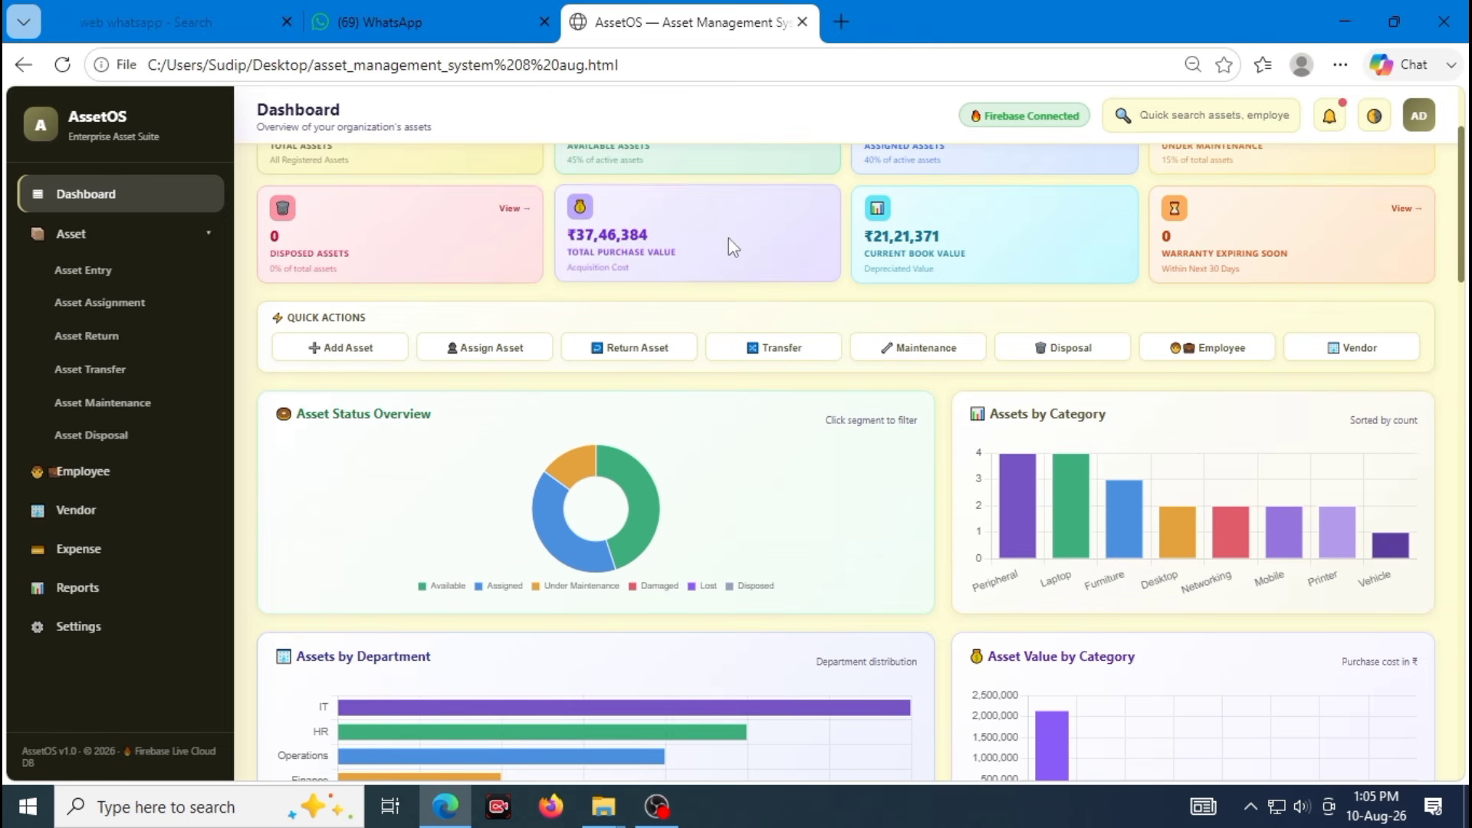
{"action": "left_click", "coordinate": [173, 275]}
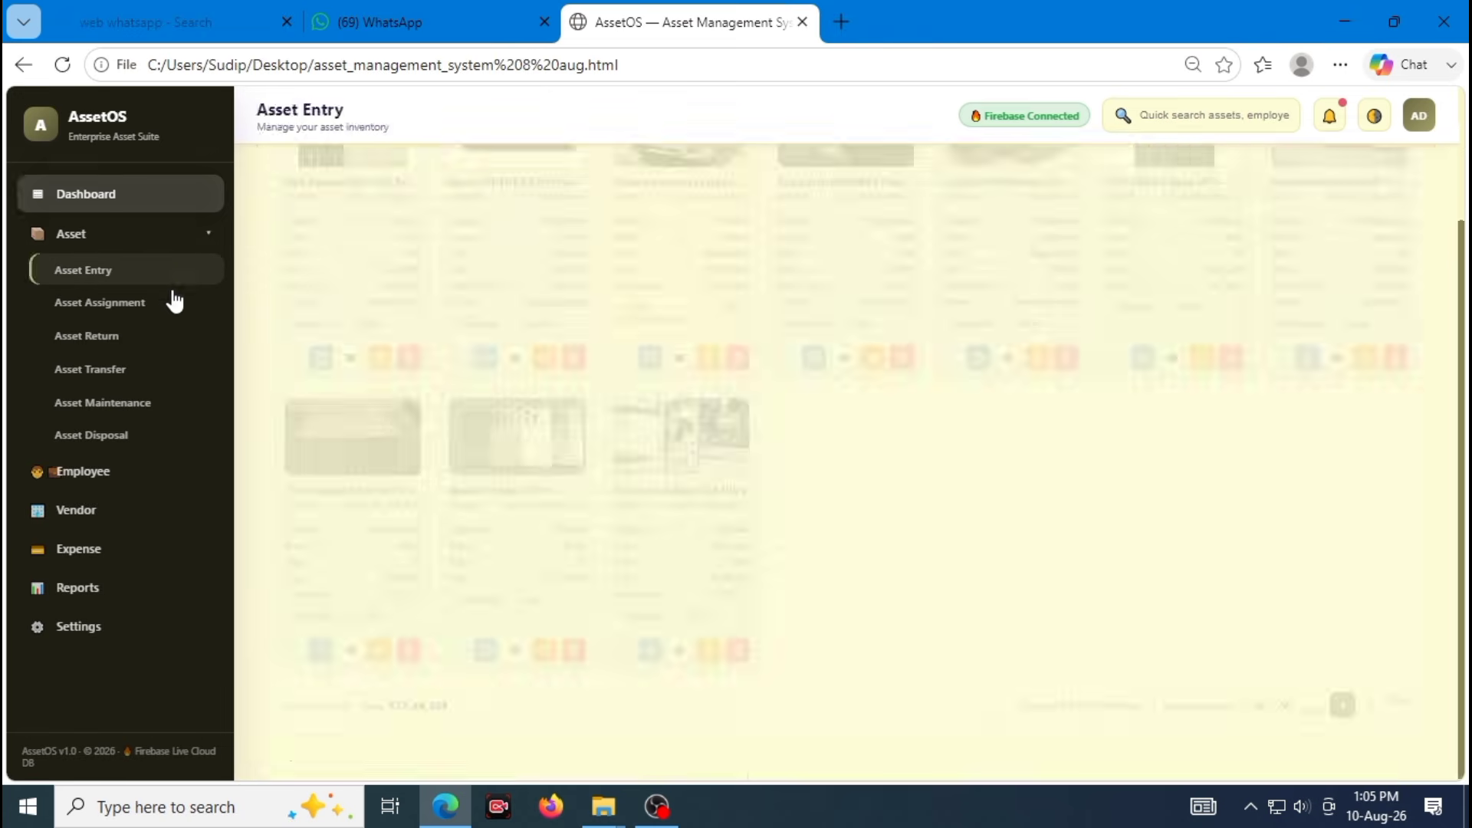
{"action": "left_click", "coordinate": [174, 301]}
{"action": "left_click", "coordinate": [161, 198]}
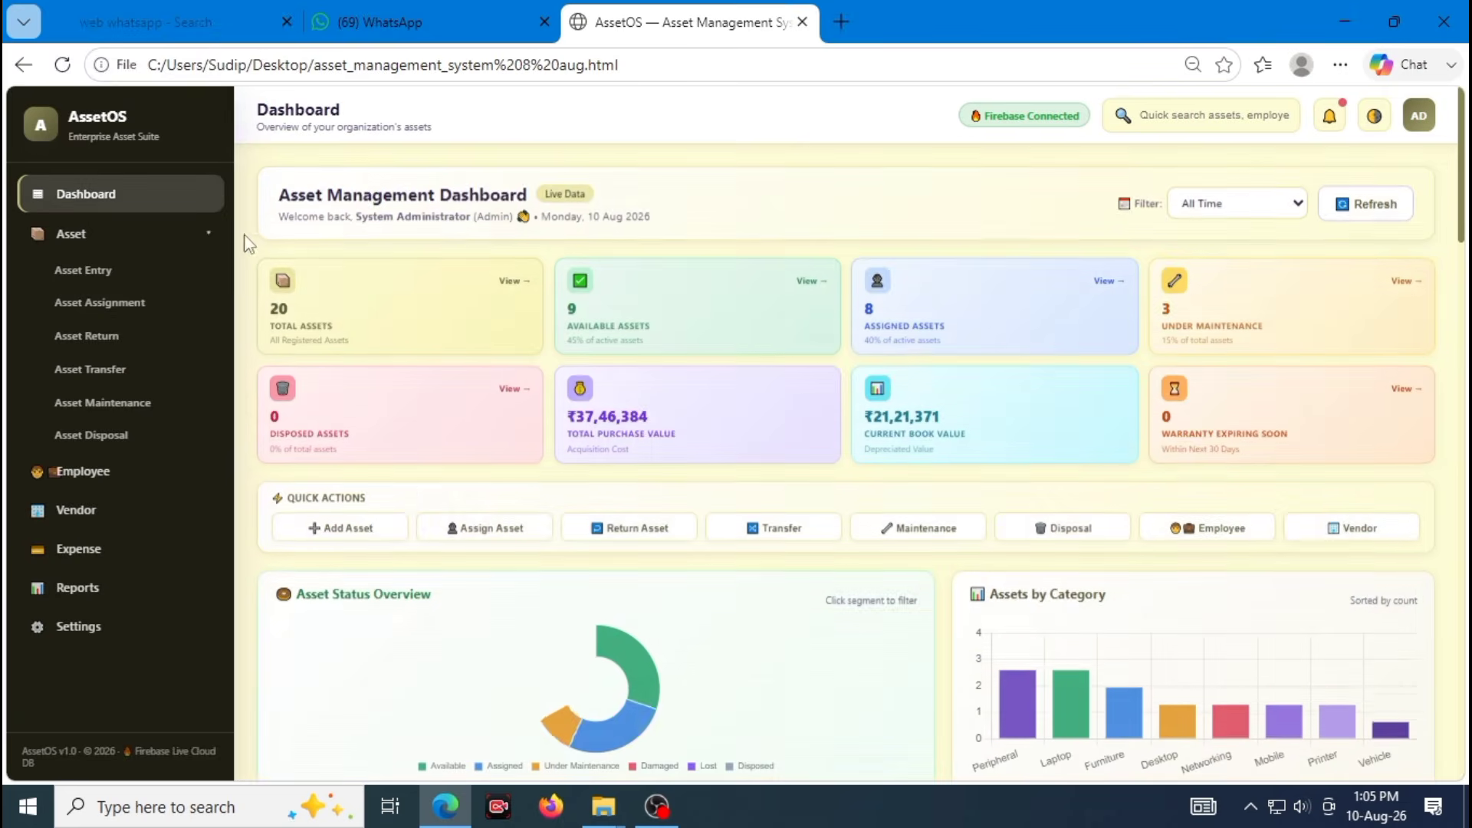
Examine the dashboard's asset charts and its depreciation, expense, warranty and maintenance sections down to Asset Utilization
{"action": "scroll", "coordinate": [613, 425], "scroll_direction": "down", "scroll_amount": 2}
{"action": "scroll", "coordinate": [616, 427], "scroll_direction": "down", "scroll_amount": 2}
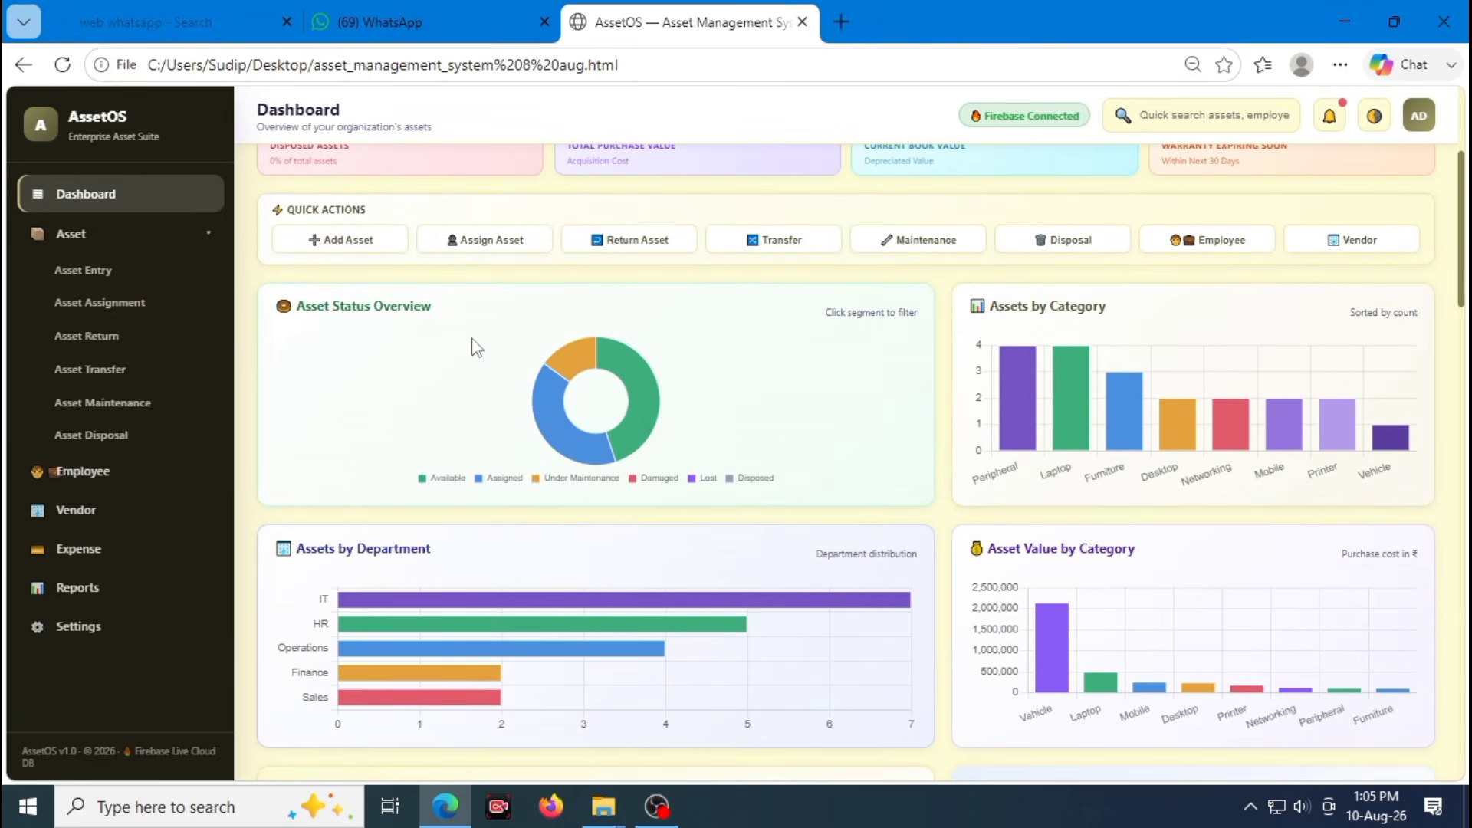
{"action": "scroll", "coordinate": [384, 403], "scroll_direction": "down", "scroll_amount": 2}
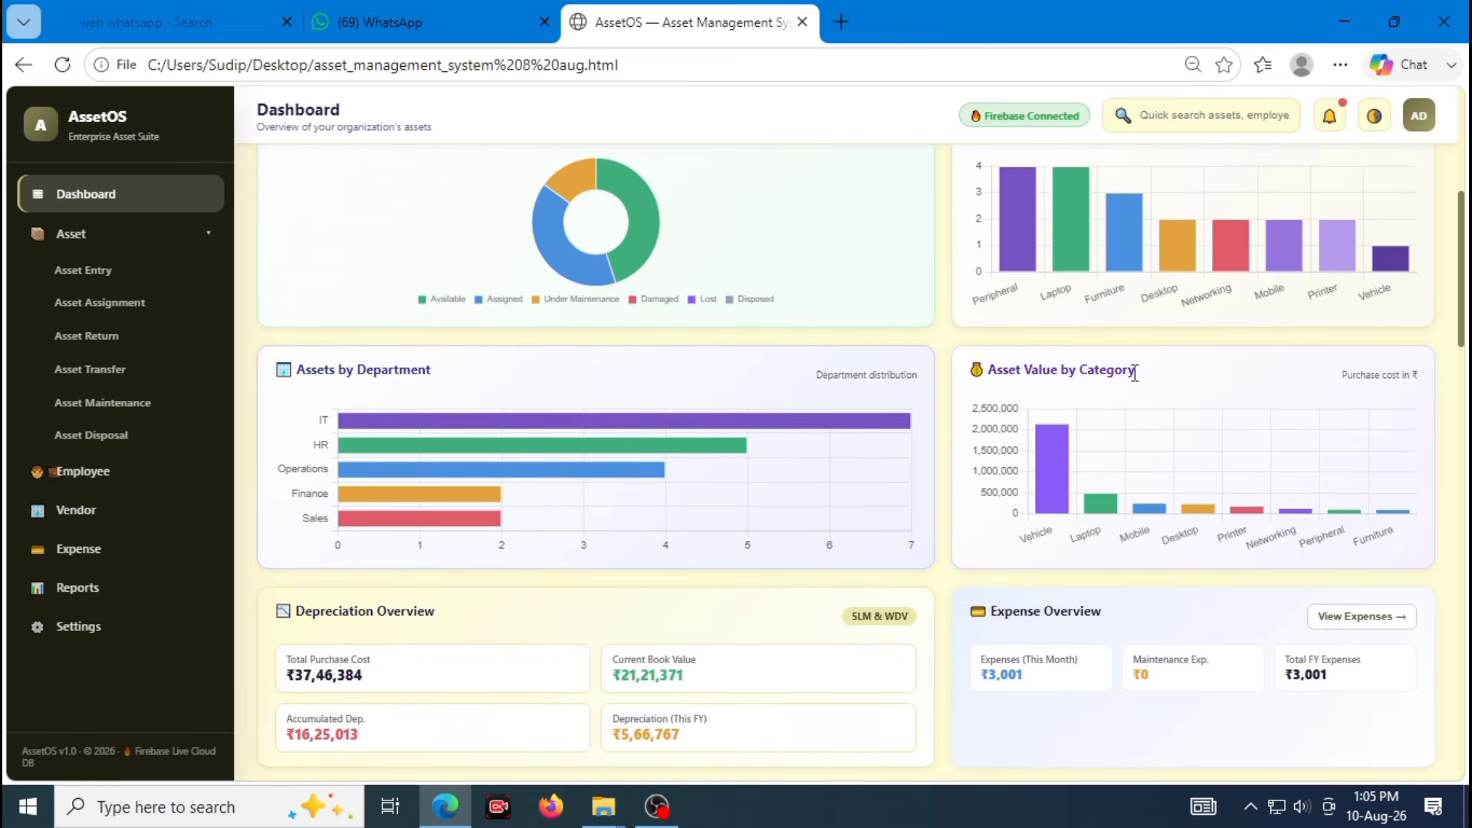
{"action": "scroll", "coordinate": [848, 441], "scroll_direction": "down", "scroll_amount": 2}
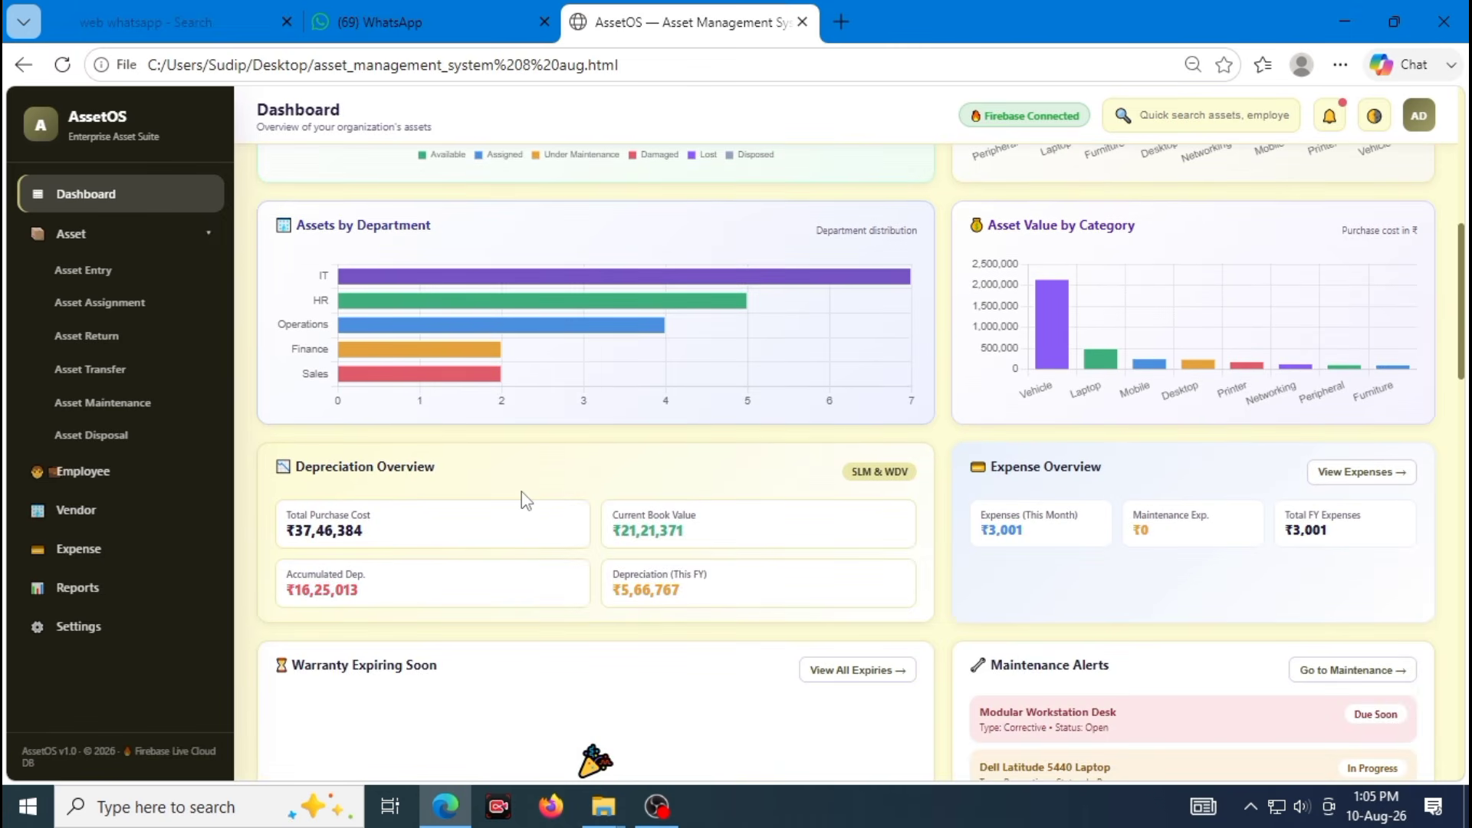
{"action": "scroll", "coordinate": [1098, 506], "scroll_direction": "down", "scroll_amount": 1}
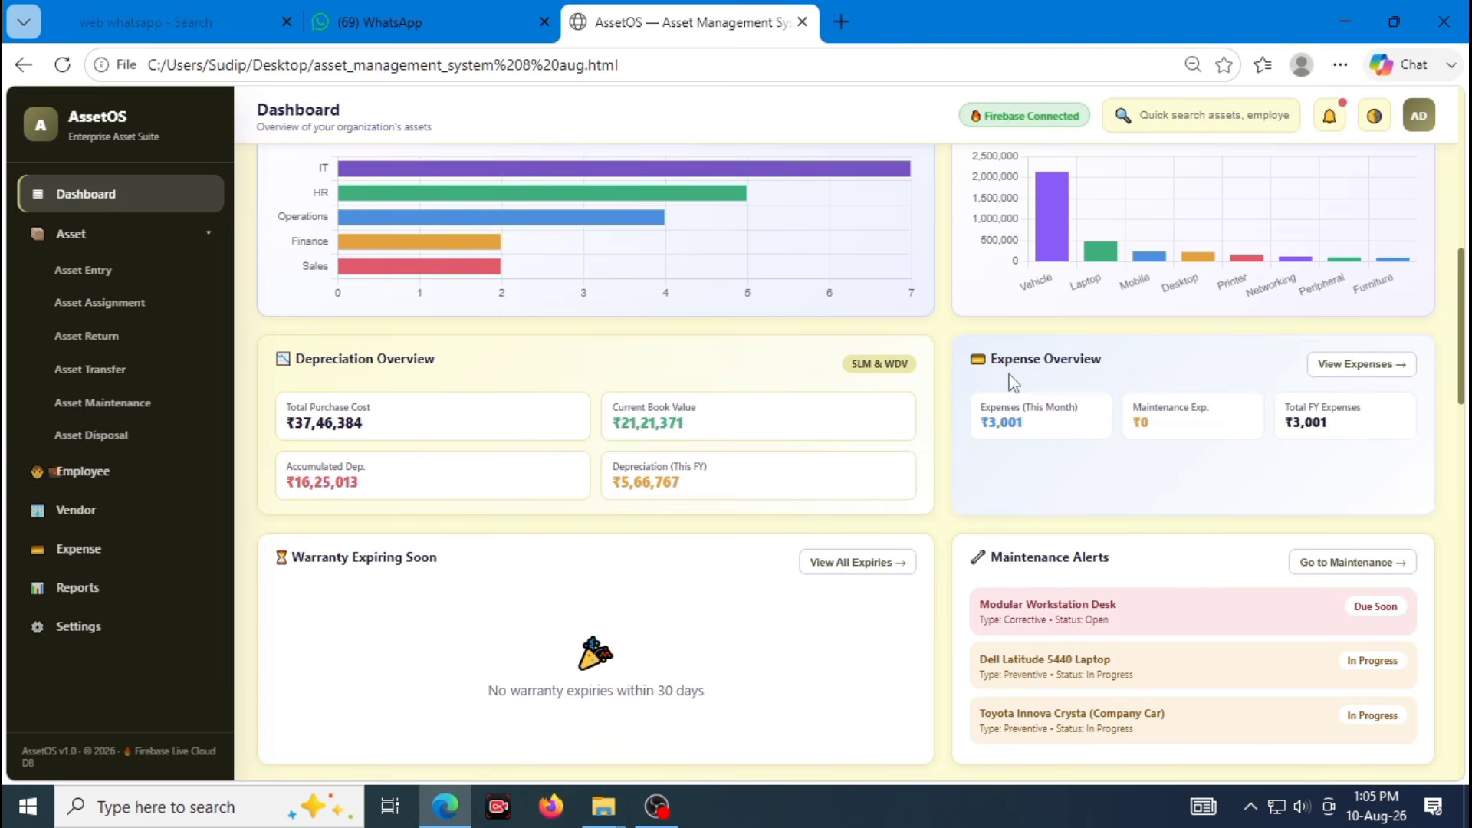
{"action": "scroll", "coordinate": [904, 434], "scroll_direction": "down", "scroll_amount": 2}
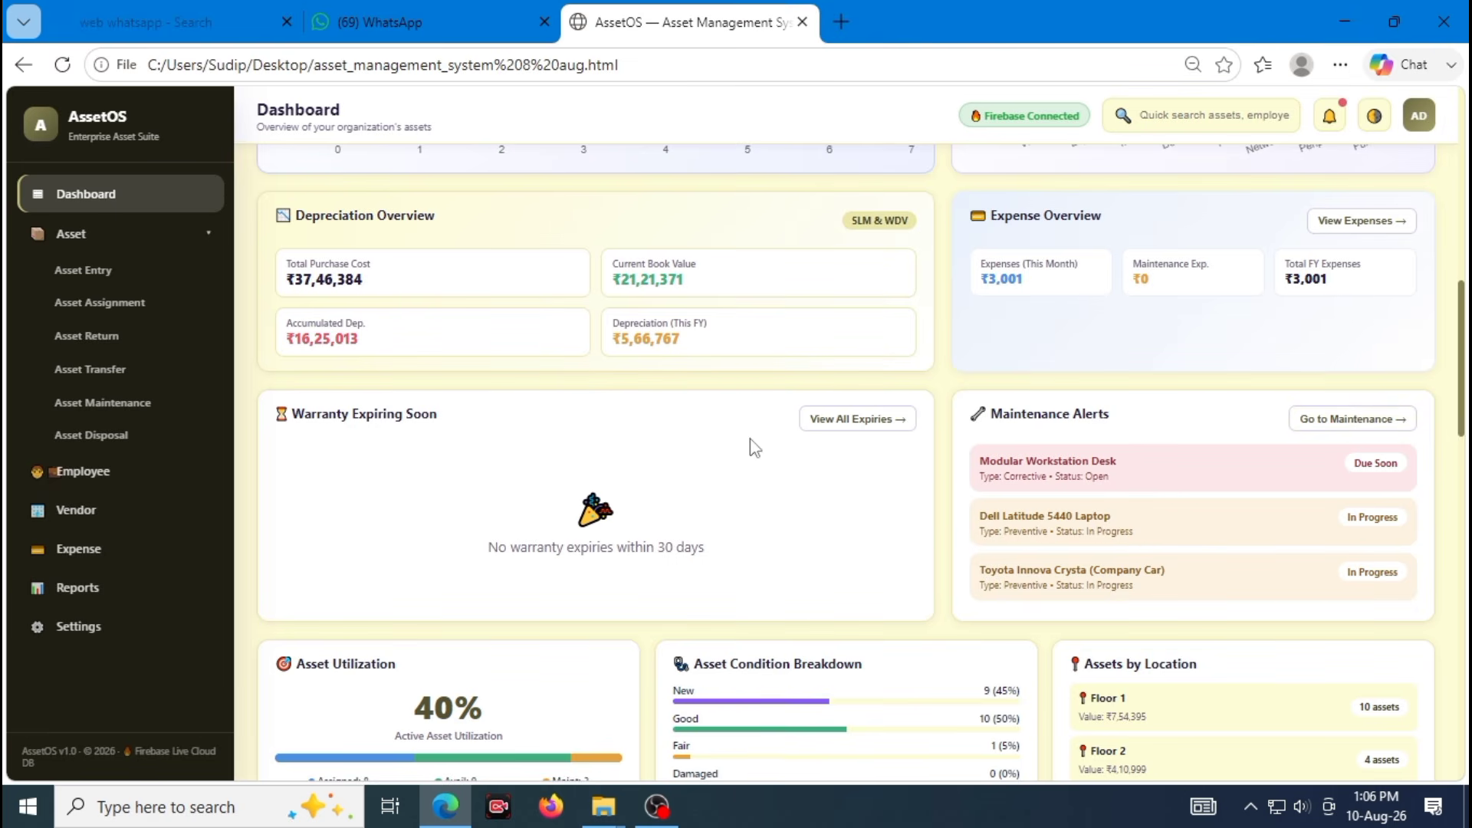
{"action": "scroll", "coordinate": [593, 471], "scroll_direction": "down", "scroll_amount": 4}
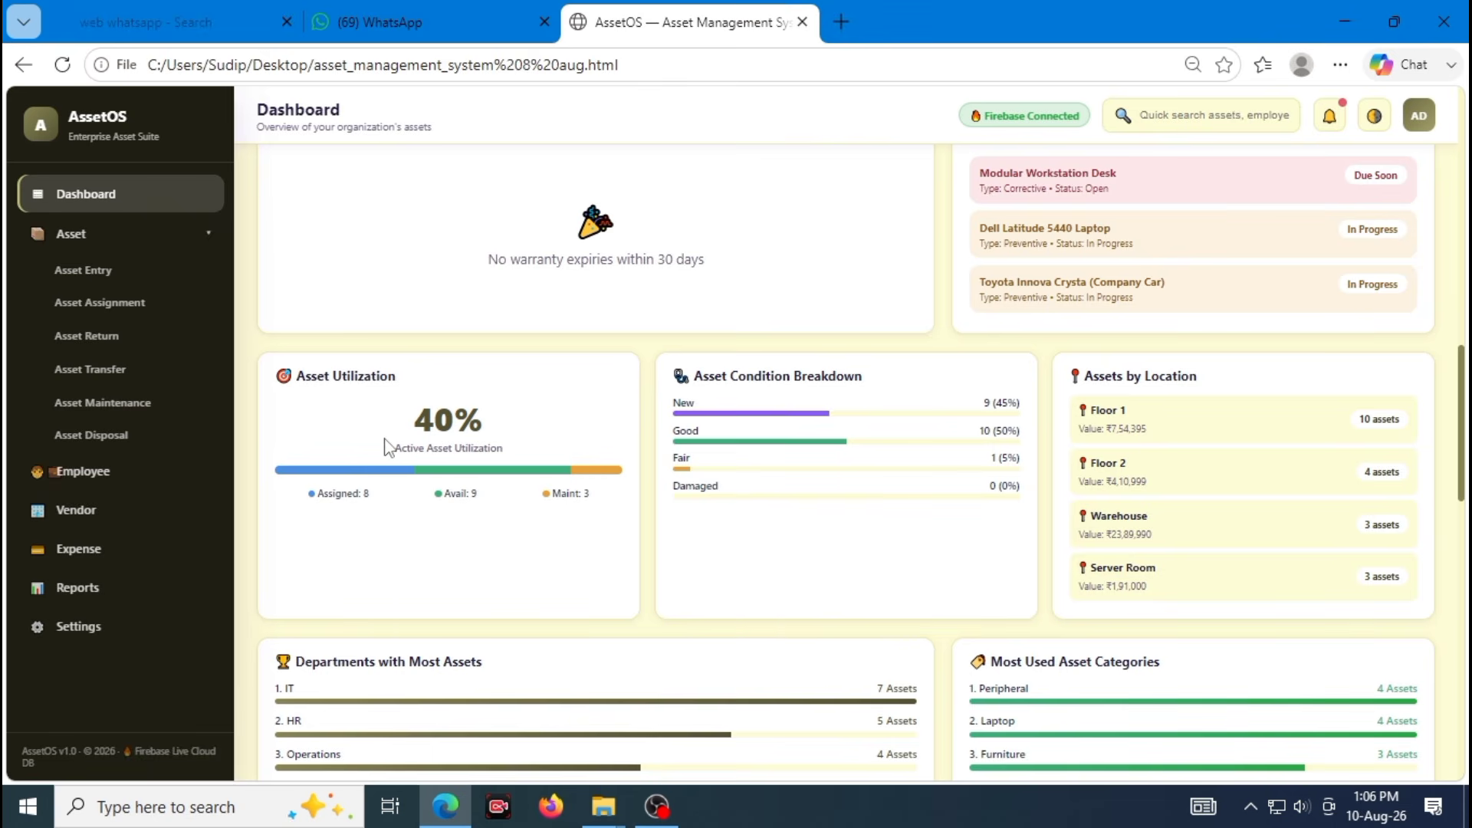
Highlight the Active Asset Utilization percentage and the New and Good figures in the Asset Condition Breakdown
{"action": "left_click_drag", "start_coordinate": [414, 422], "coordinate": [488, 426]}
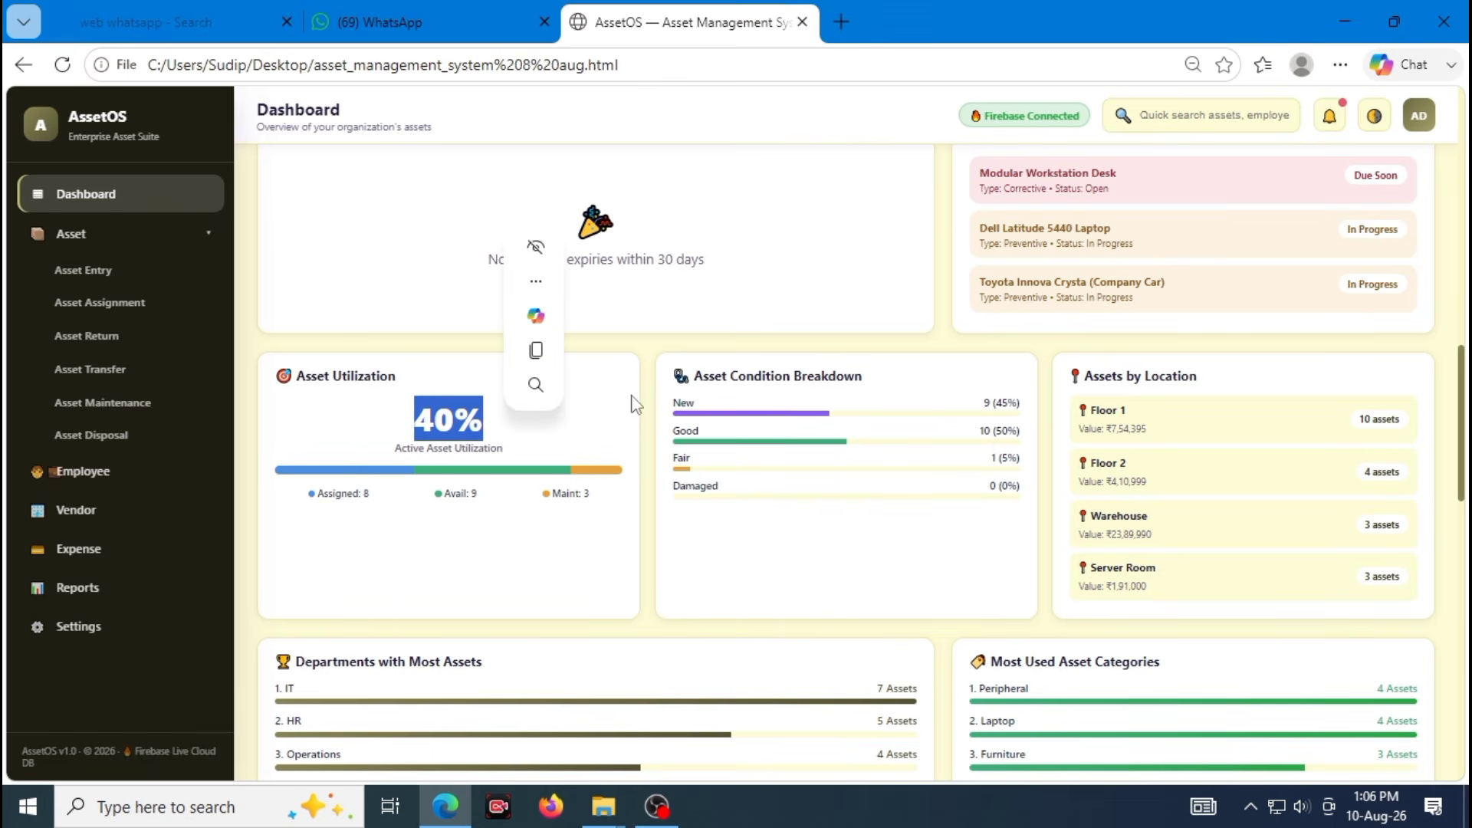
{"action": "left_click", "coordinate": [782, 428]}
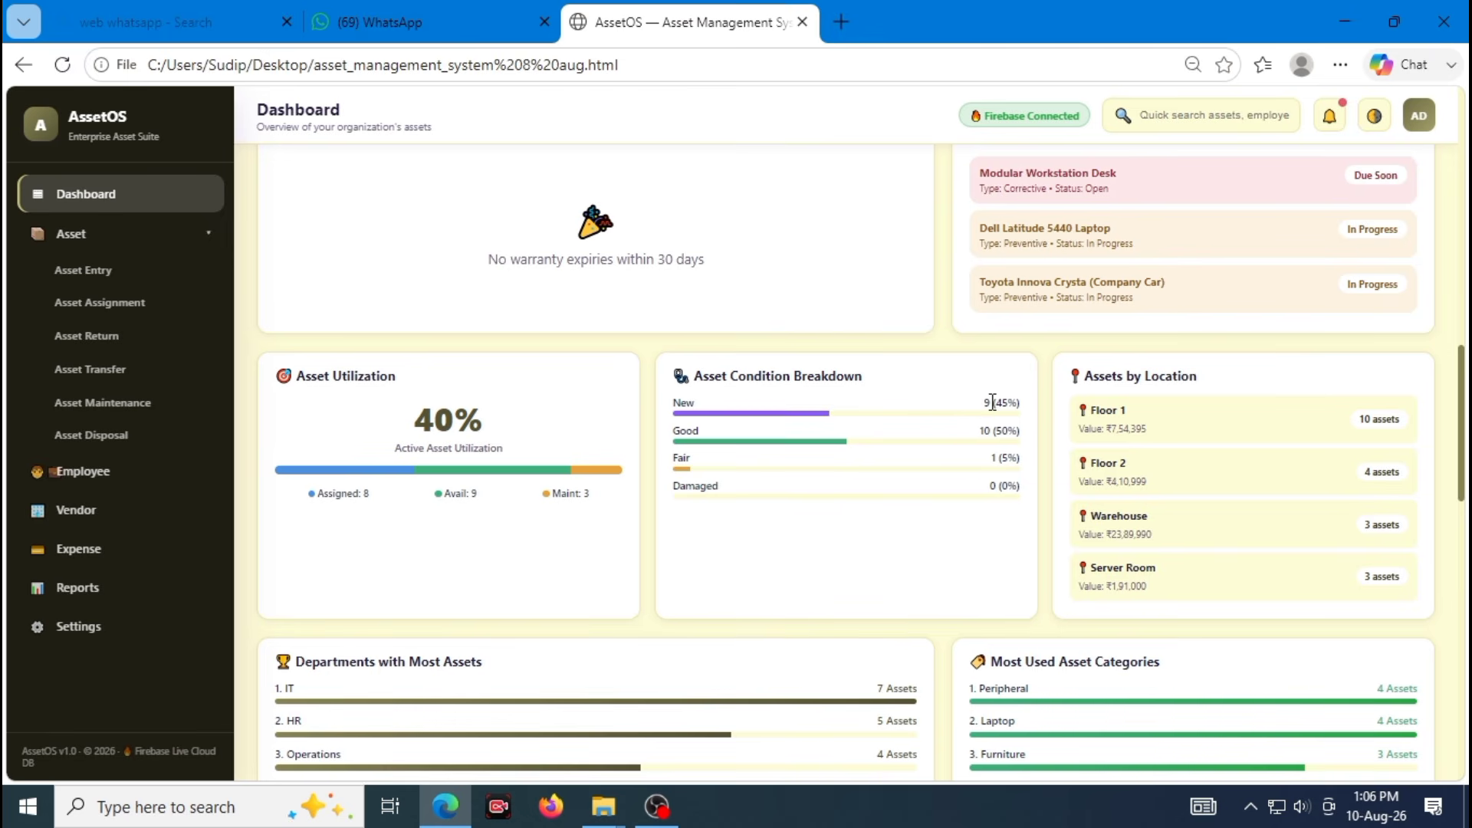
{"action": "left_click_drag", "start_coordinate": [993, 401], "coordinate": [1019, 408]}
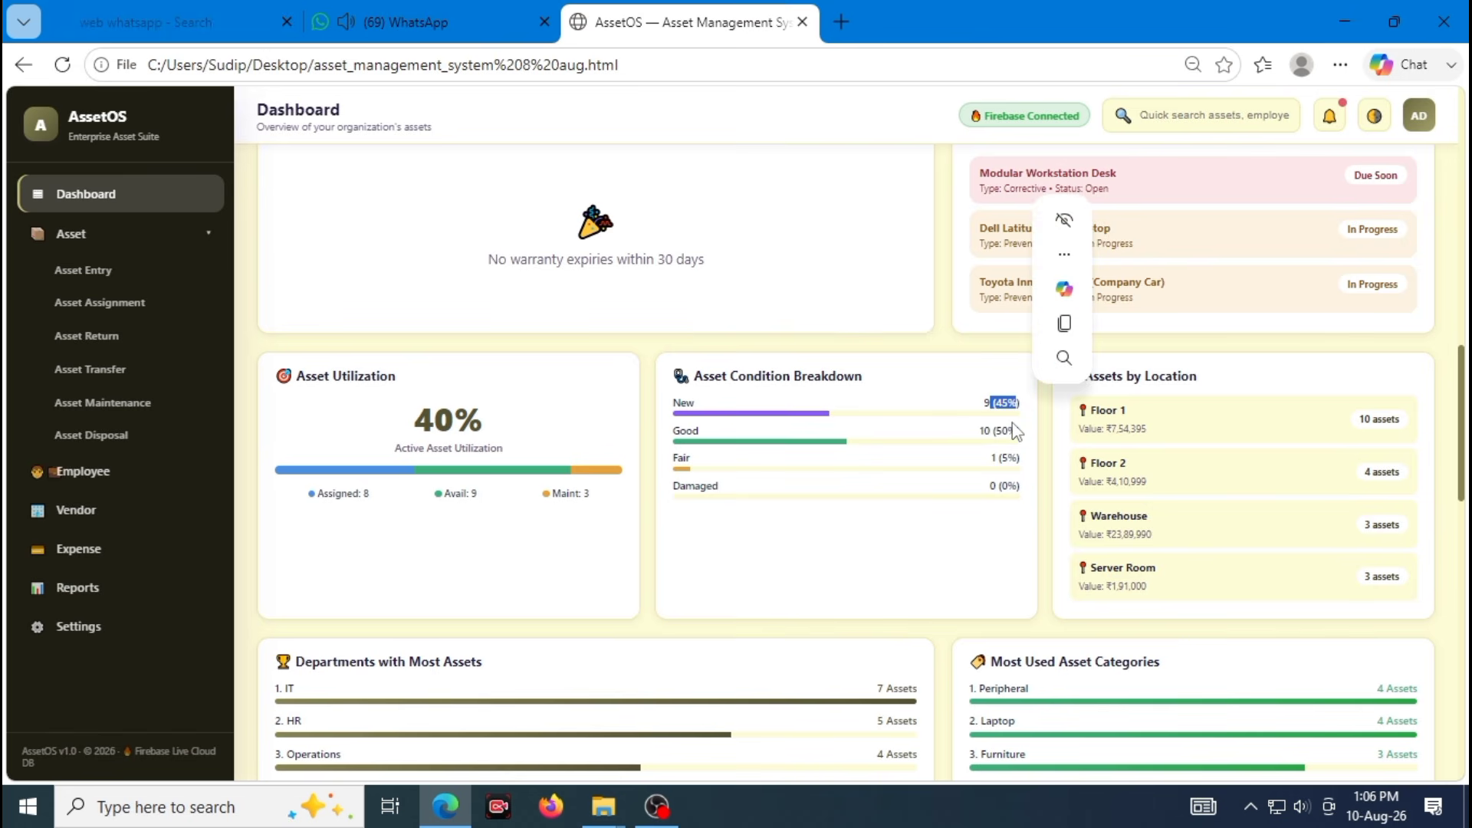
{"action": "left_click", "coordinate": [1013, 432]}
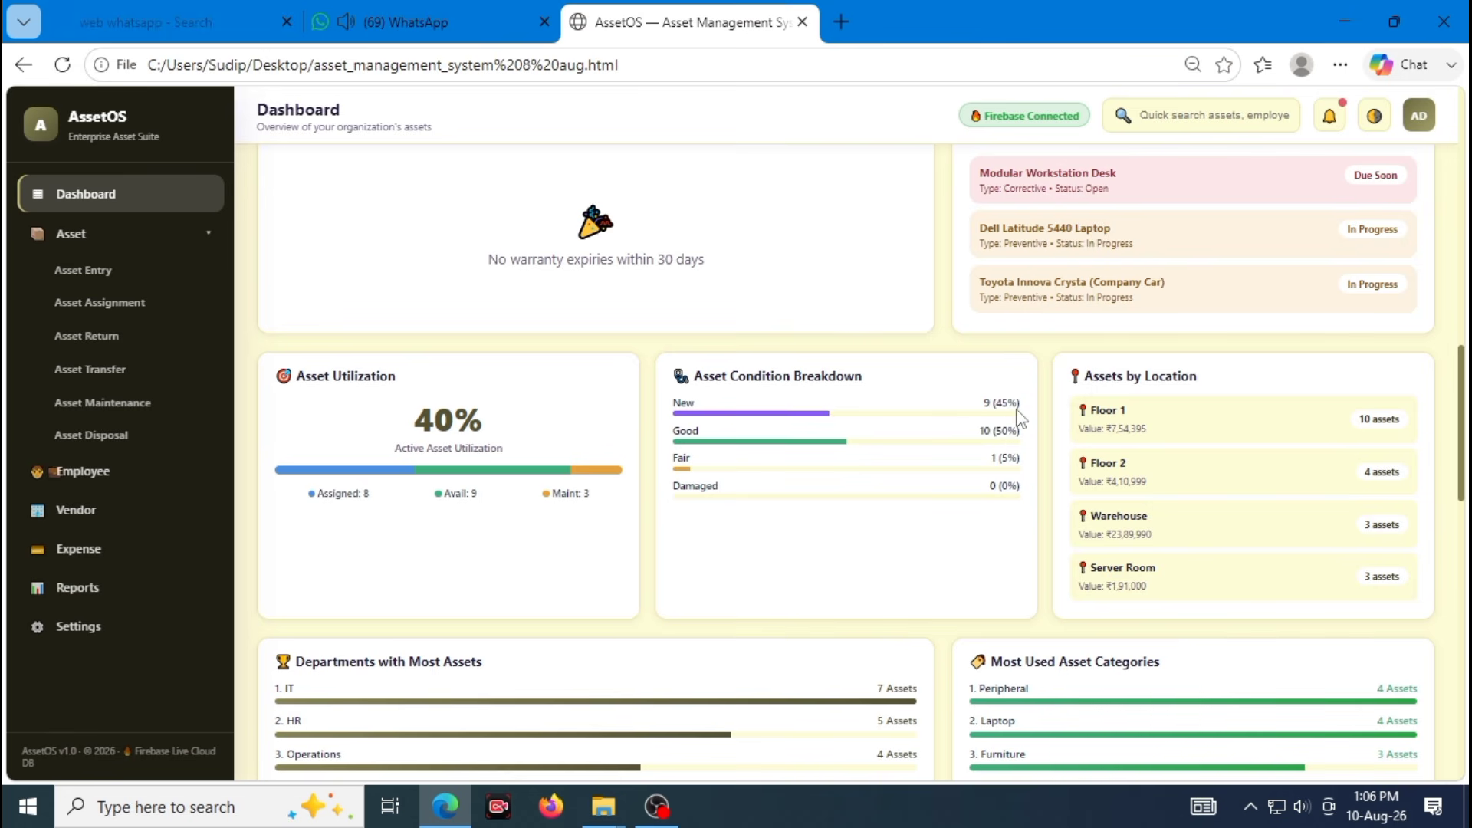
{"action": "left_click_drag", "start_coordinate": [984, 431], "coordinate": [1021, 436]}
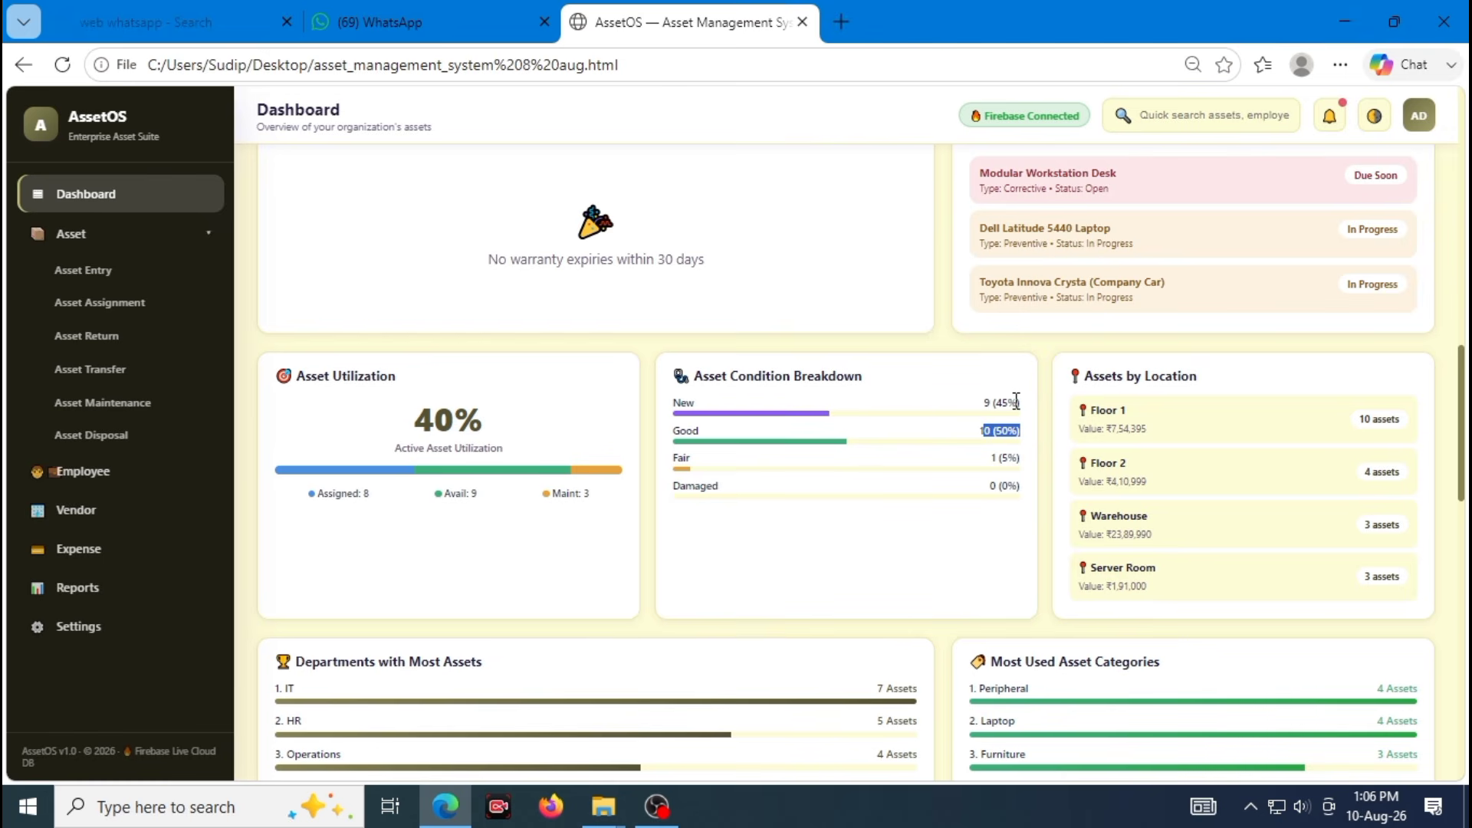
{"action": "left_click", "coordinate": [1121, 398]}
Review the dashboard's department and category rankings, recently added assets, recent assignments and returns, down to Recent Asset Activity
{"action": "scroll", "coordinate": [664, 543], "scroll_direction": "down", "scroll_amount": 1}
{"action": "scroll", "coordinate": [664, 543], "scroll_direction": "down", "scroll_amount": 2}
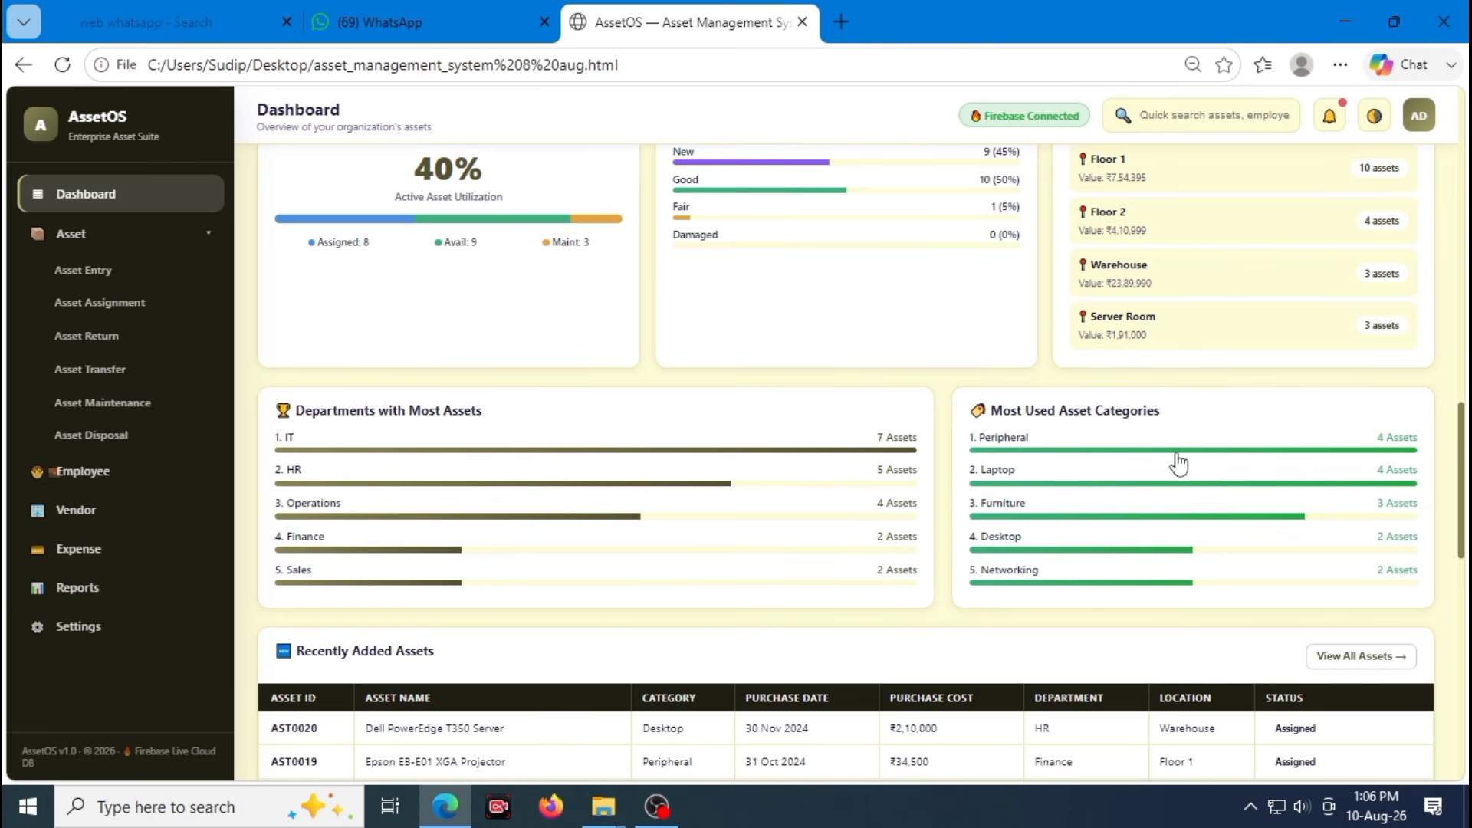
{"action": "scroll", "coordinate": [1078, 506], "scroll_direction": "down", "scroll_amount": 5}
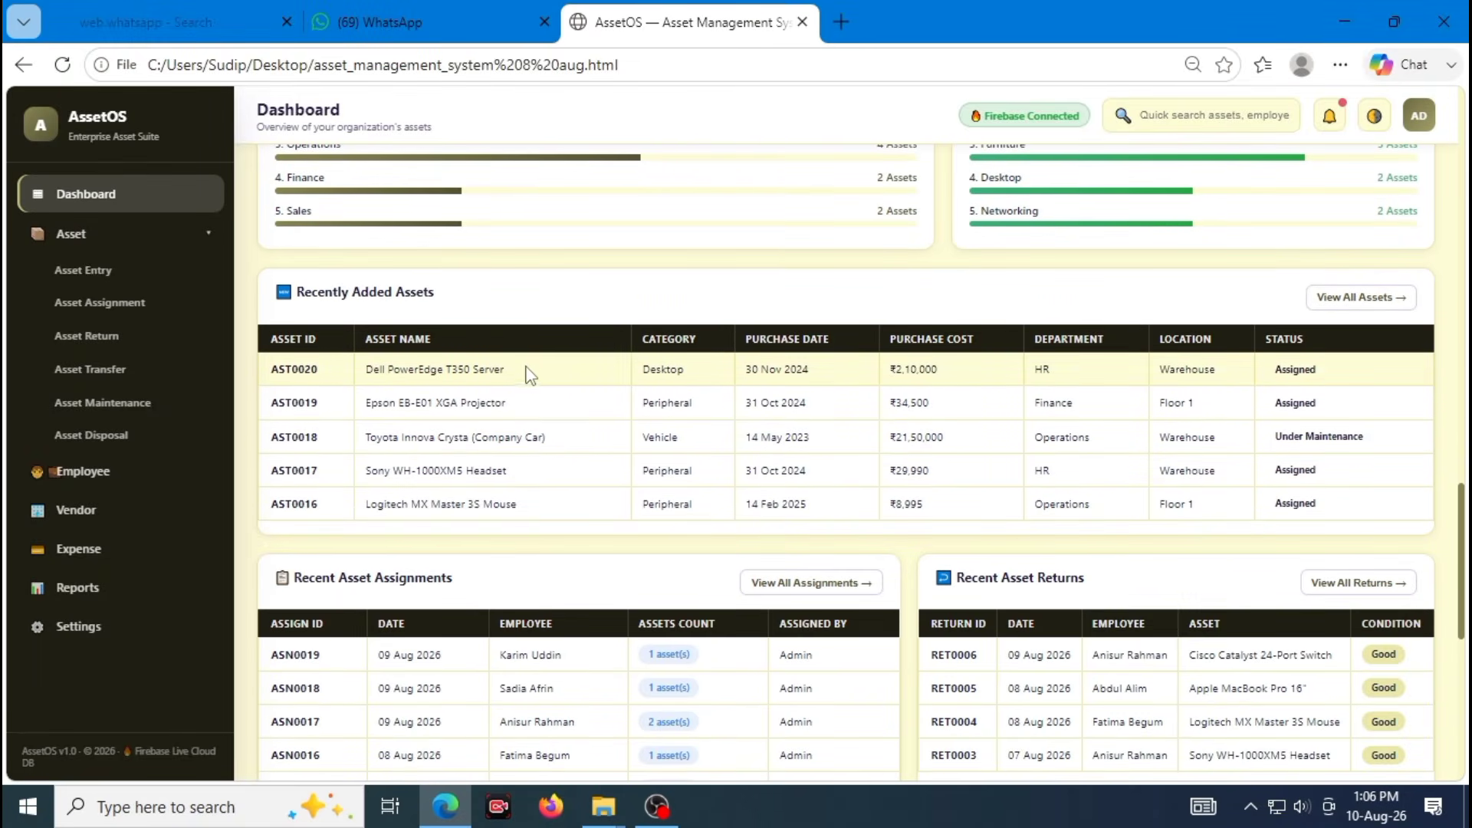
{"action": "scroll", "coordinate": [460, 552], "scroll_direction": "down", "scroll_amount": 2}
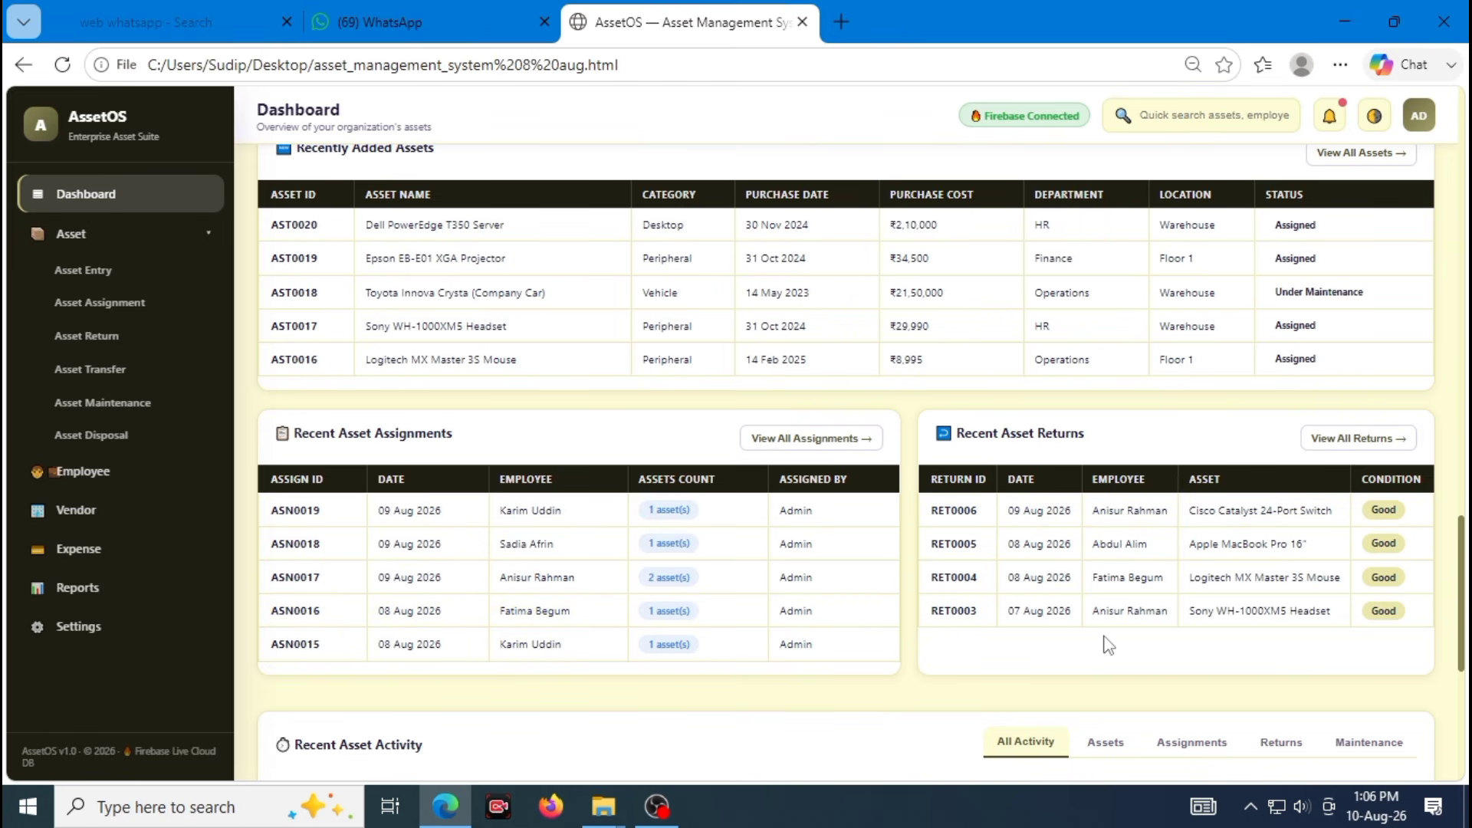
{"action": "scroll", "coordinate": [755, 528], "scroll_direction": "down", "scroll_amount": 5}
{"action": "scroll", "coordinate": [759, 529], "scroll_direction": "down", "scroll_amount": 1}
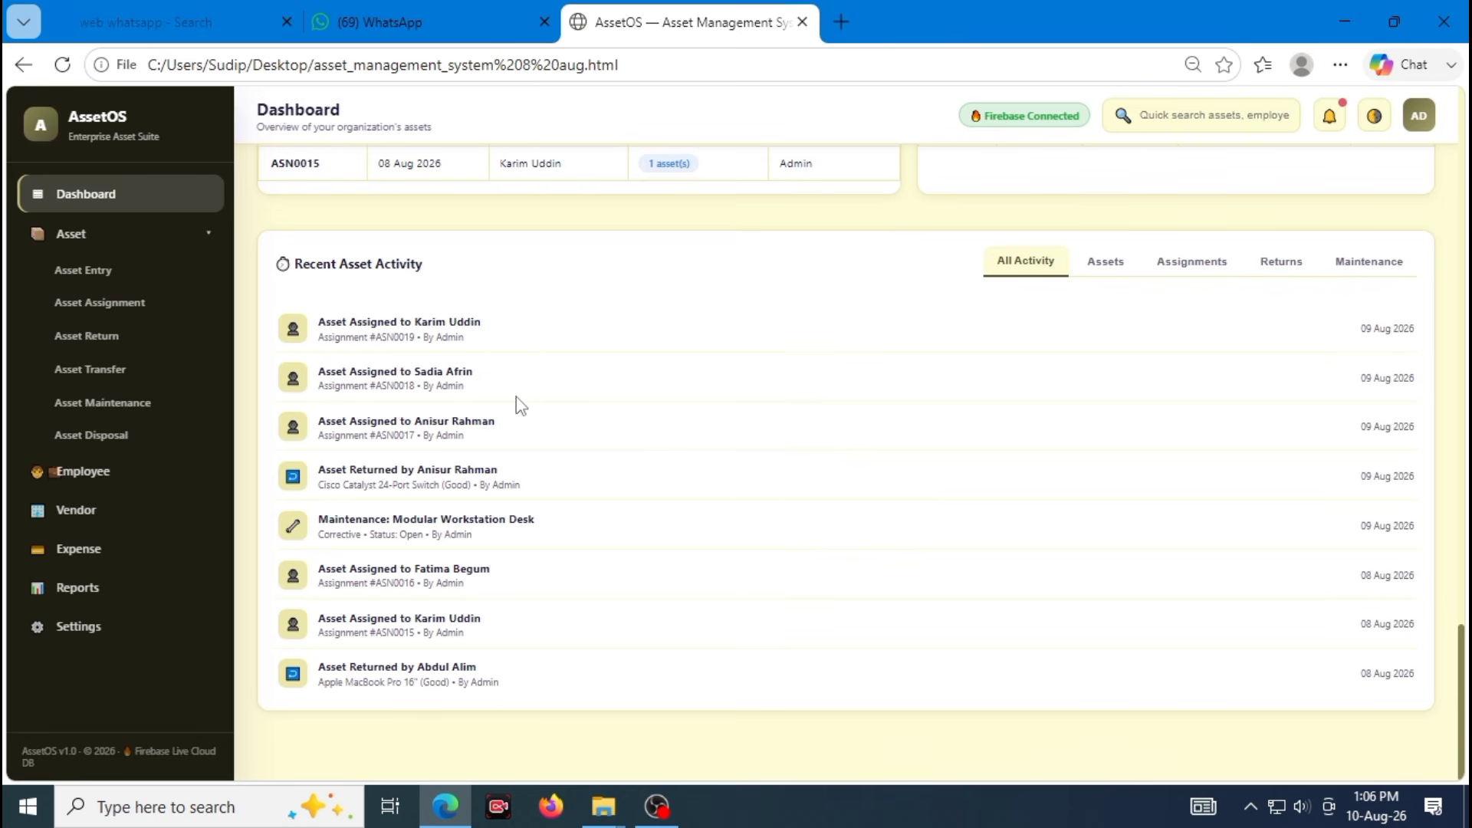
Filter Recent Asset Activity by Assets, Assignments, Returns and Maintenance in turn, and restore All Activity
{"action": "left_click", "coordinate": [1106, 262]}
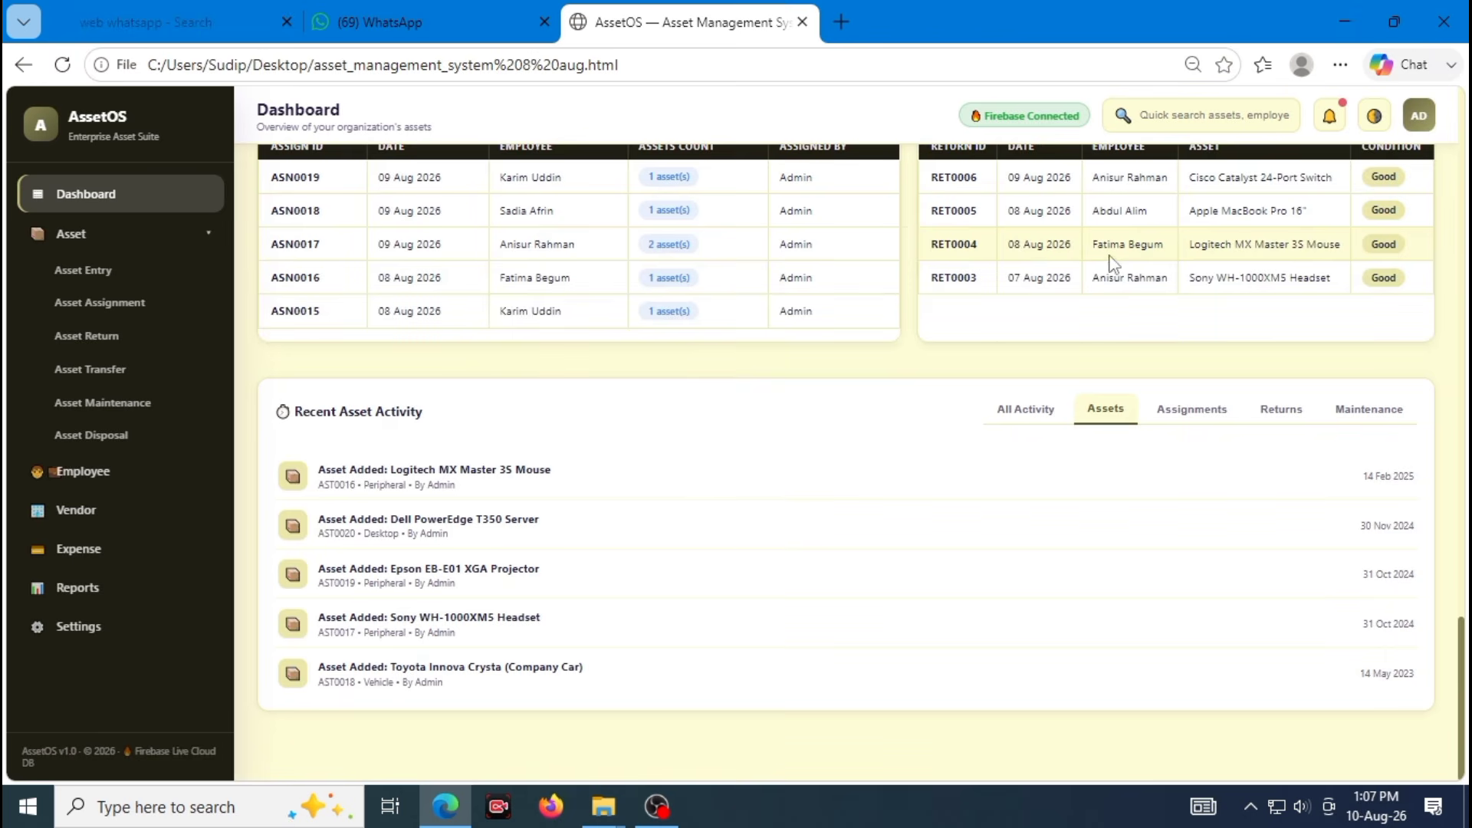
{"action": "left_click", "coordinate": [1227, 416]}
{"action": "left_click", "coordinate": [1281, 414]}
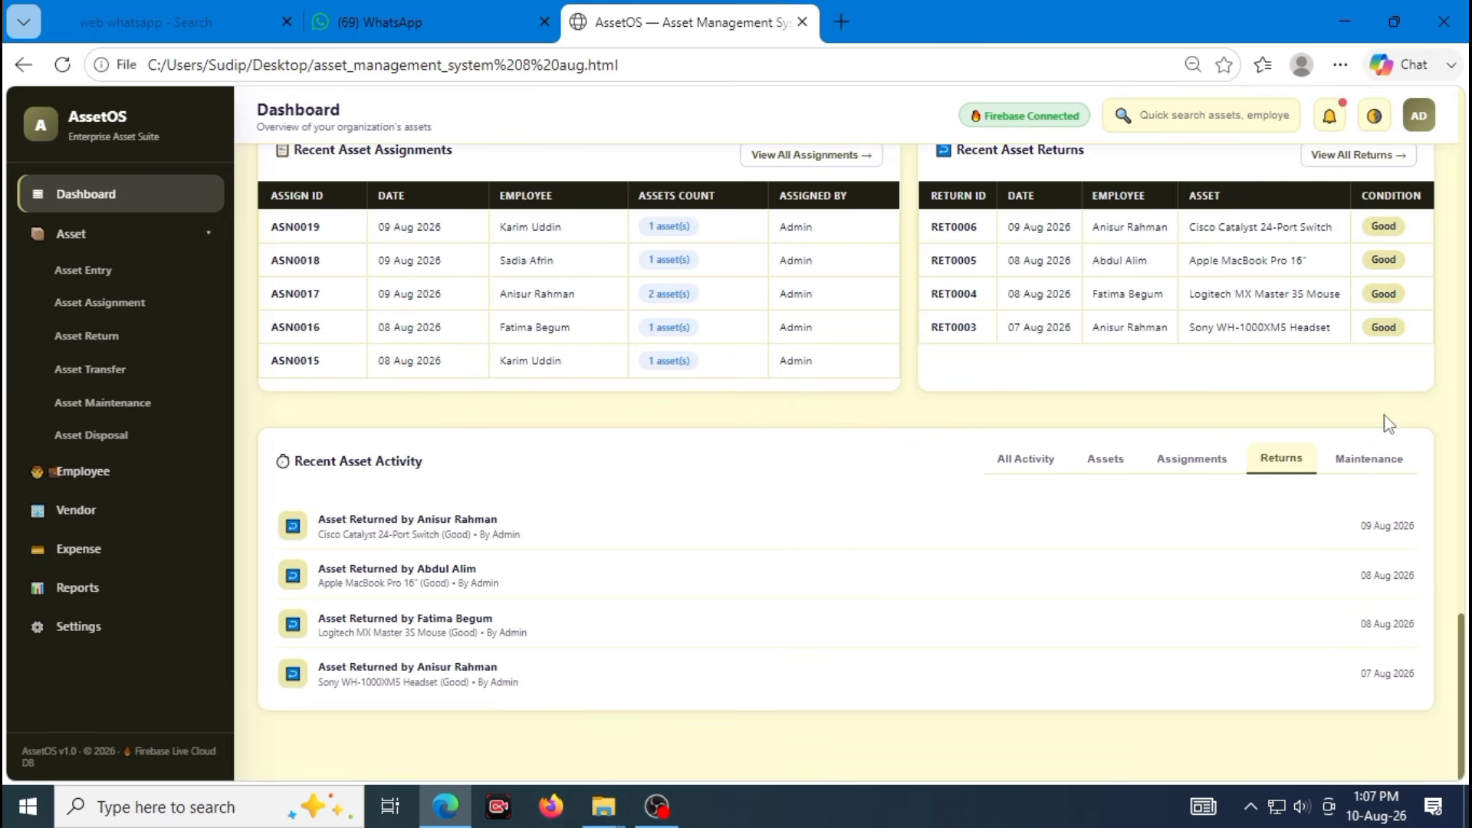
{"action": "left_click", "coordinate": [1377, 458]}
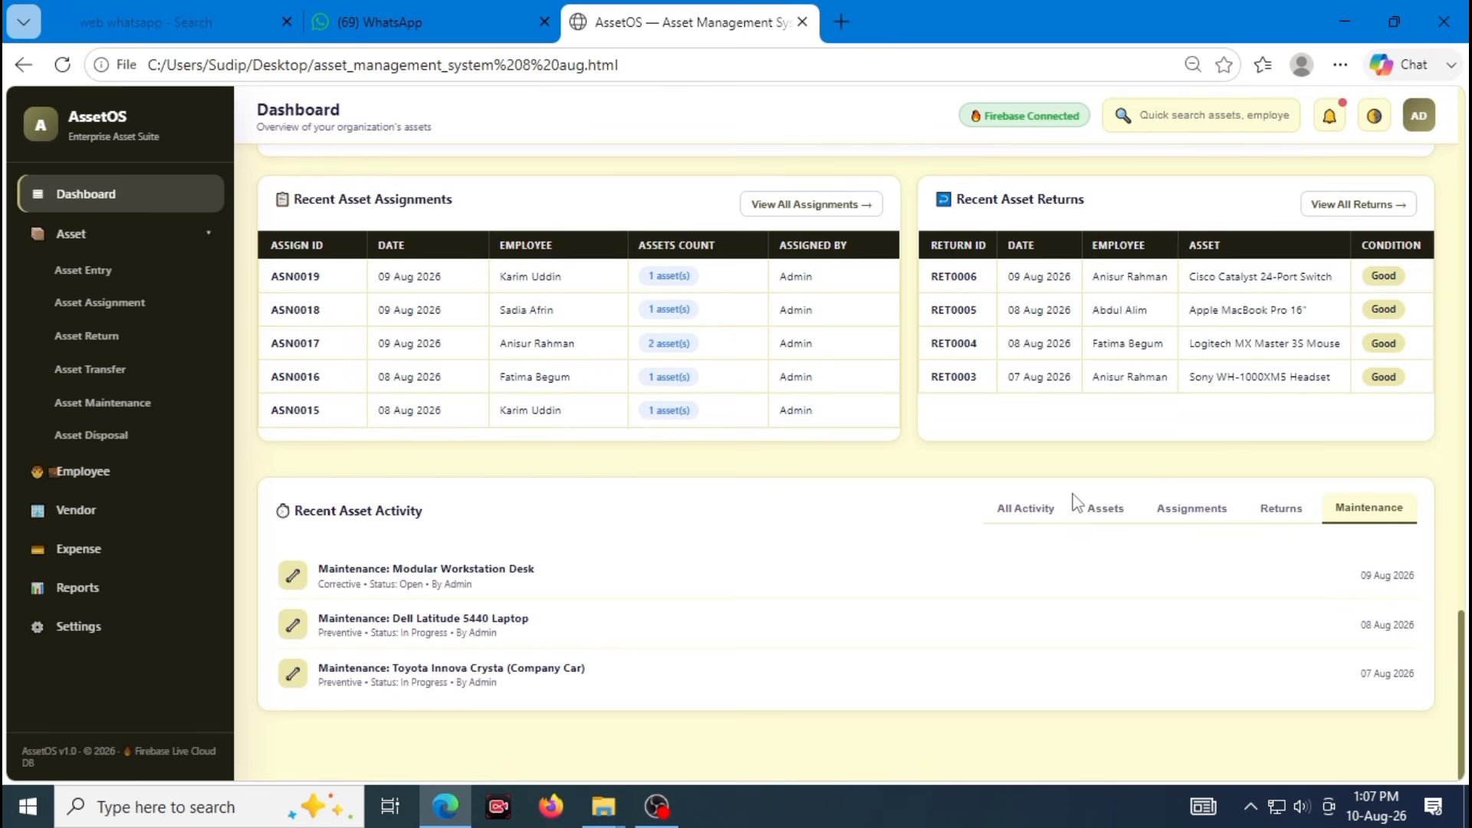
{"action": "left_click", "coordinate": [1036, 515]}
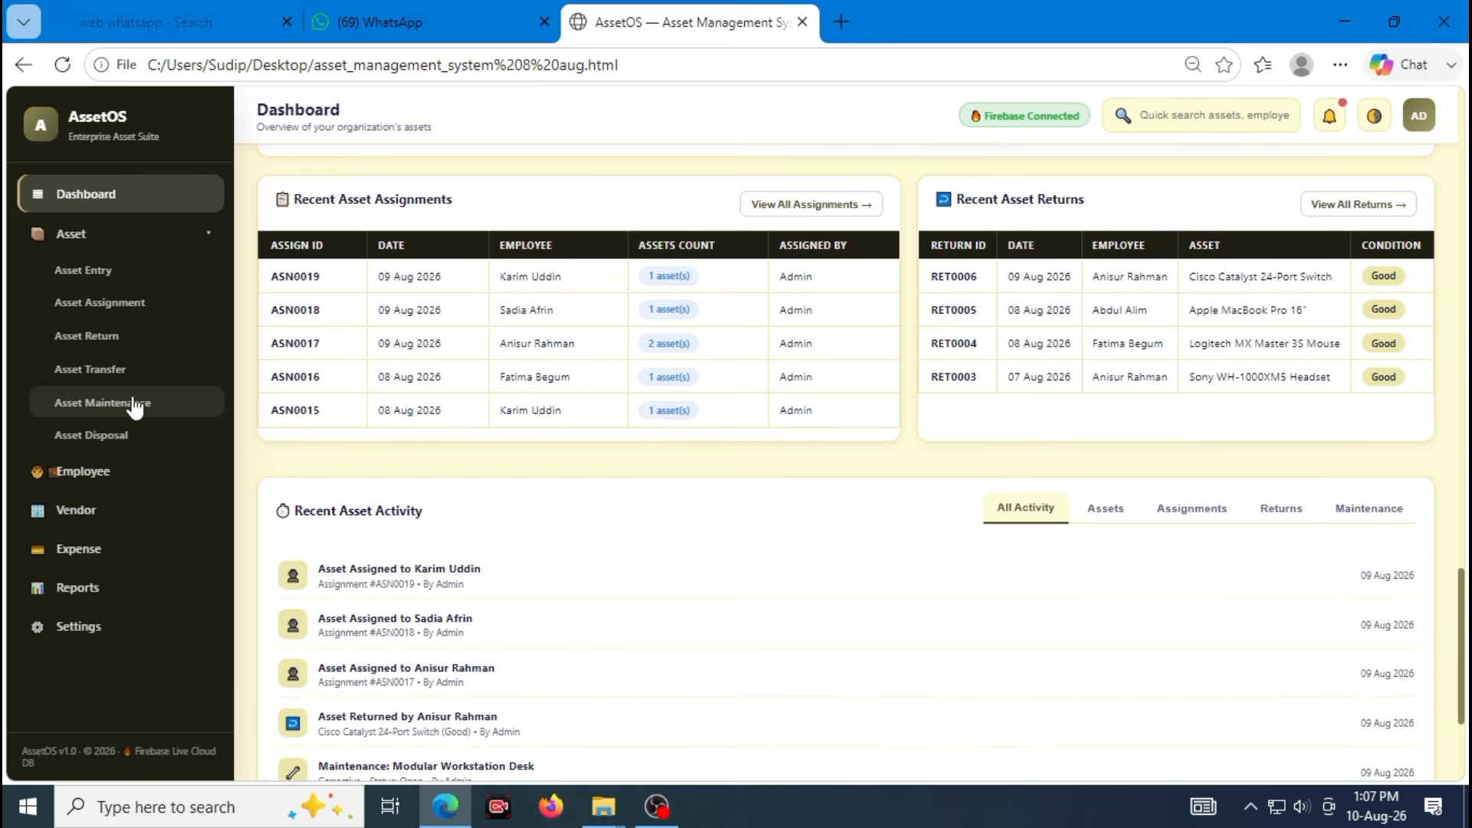
Browse the Asset section's Entry, Assignment, Return, Transfer and Disposal pages in turn
{"action": "left_click", "coordinate": [125, 243]}
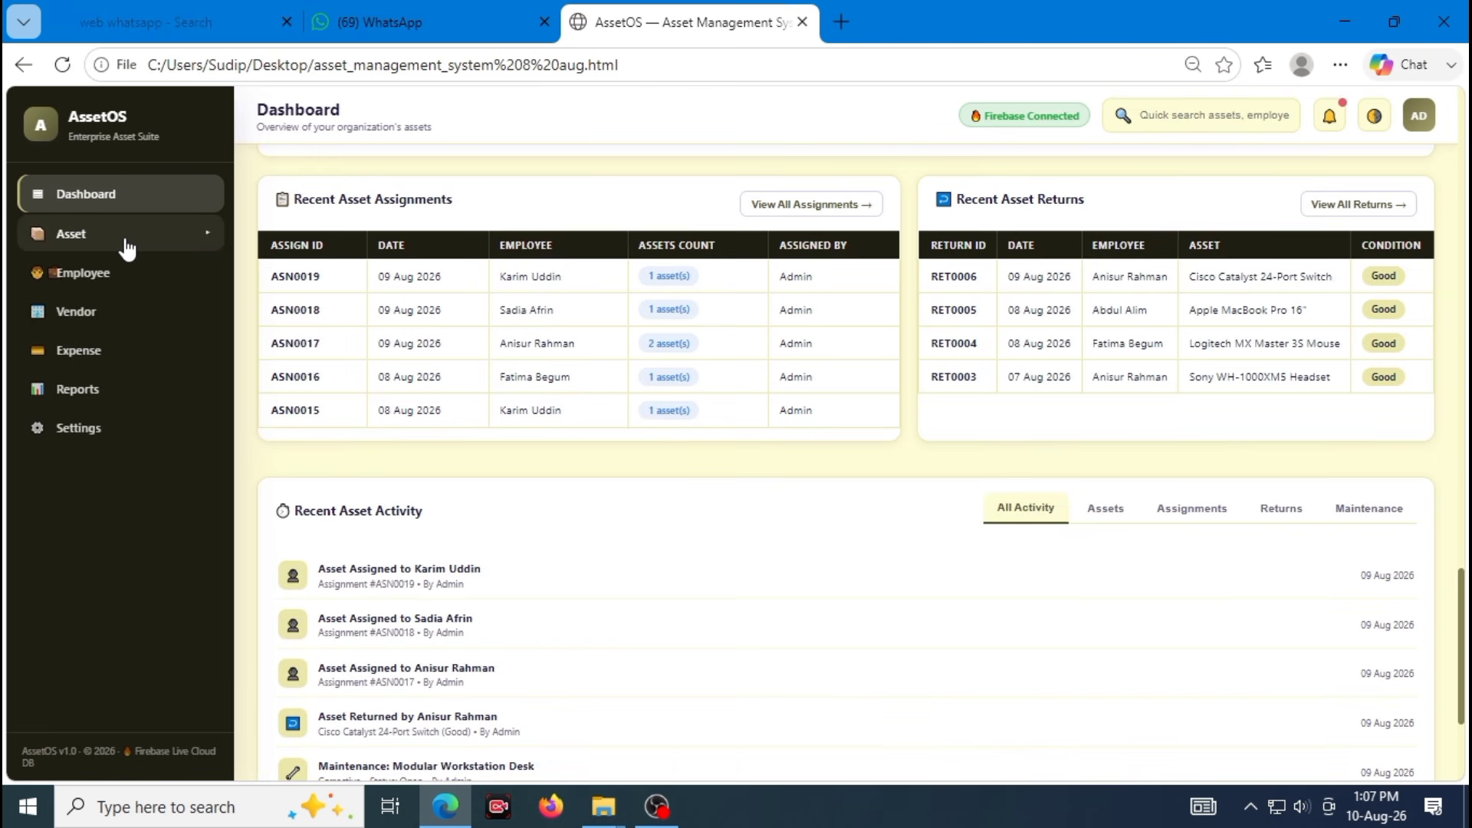
{"action": "left_click", "coordinate": [125, 241]}
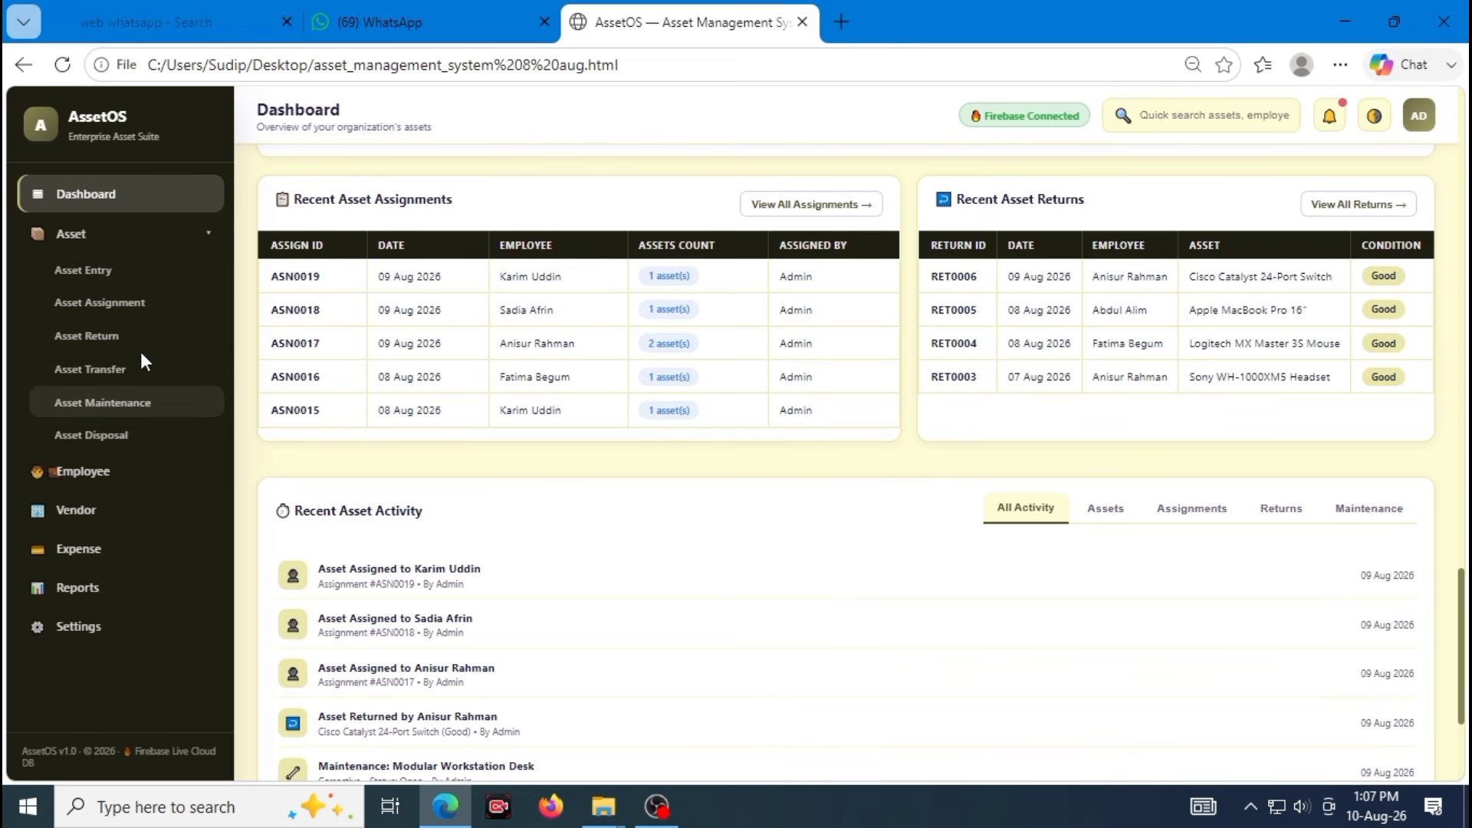
{"action": "left_click", "coordinate": [115, 272]}
{"action": "left_click", "coordinate": [115, 303]}
{"action": "left_click", "coordinate": [126, 336]}
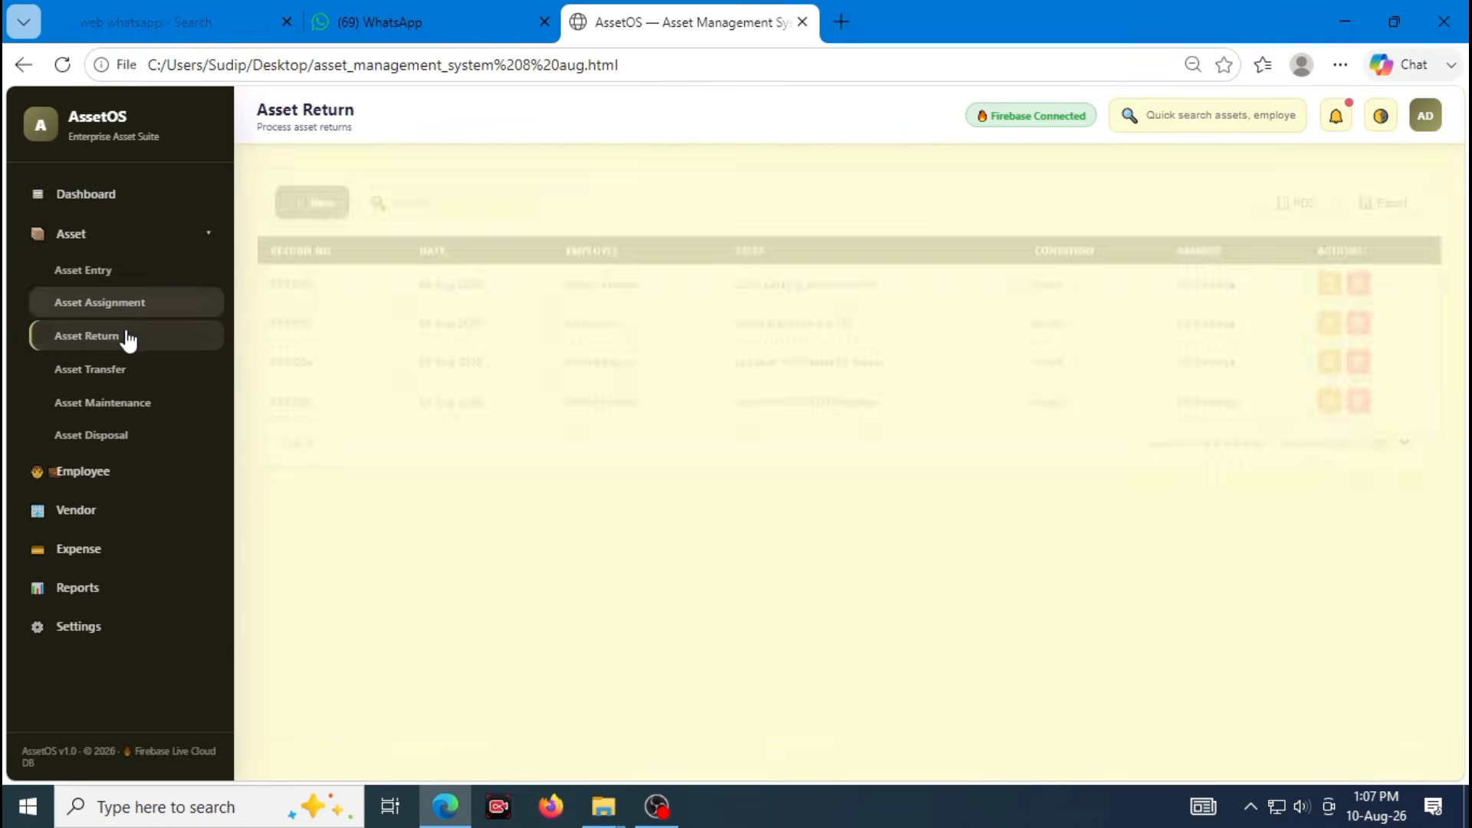
{"action": "left_click", "coordinate": [123, 375]}
{"action": "left_click", "coordinate": [136, 437]}
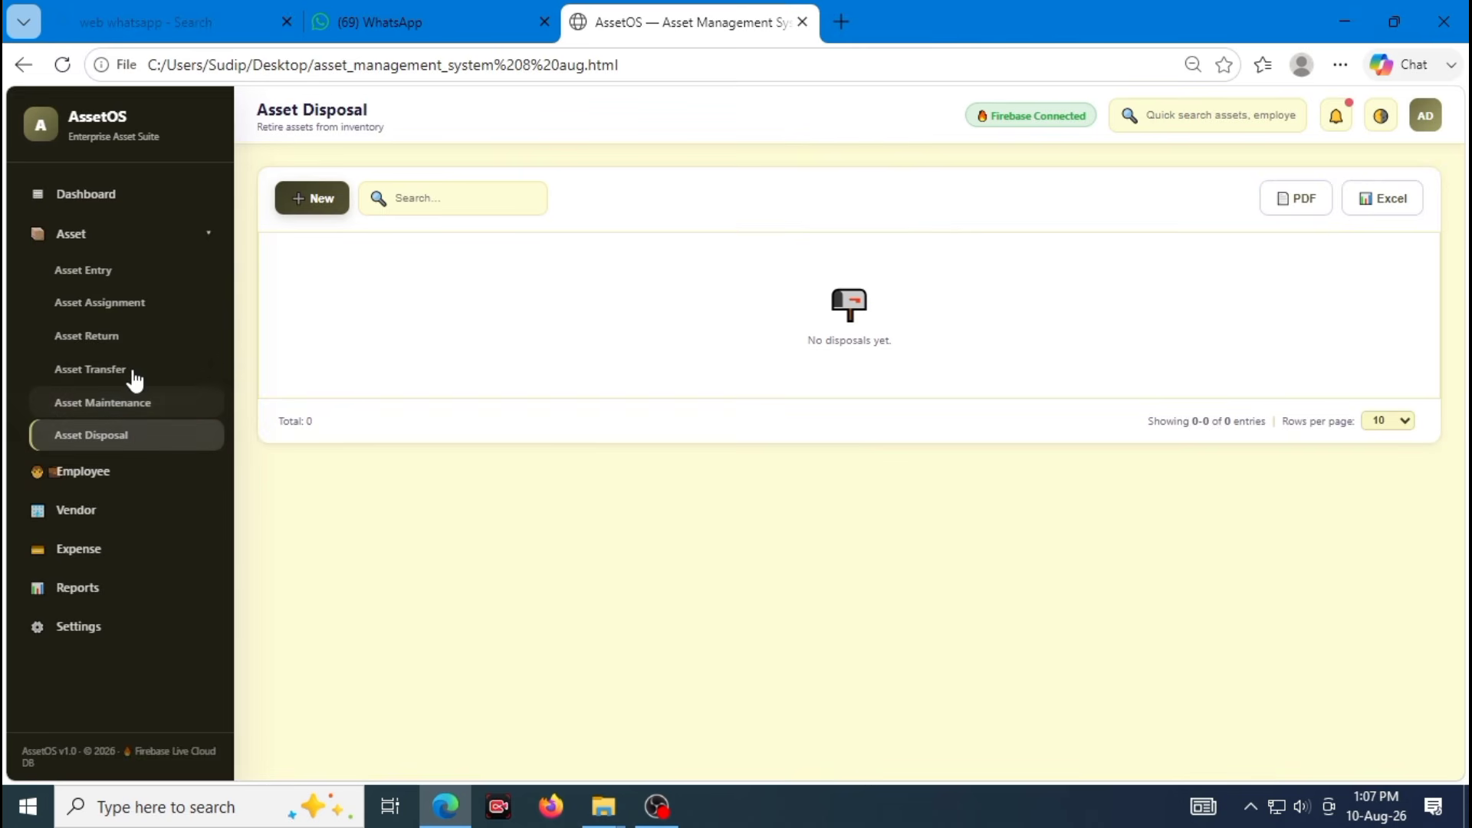
Open a new asset form on the Asset Entry page and view its Asset ID, Asset Name and Category options
{"action": "left_click", "coordinate": [128, 273]}
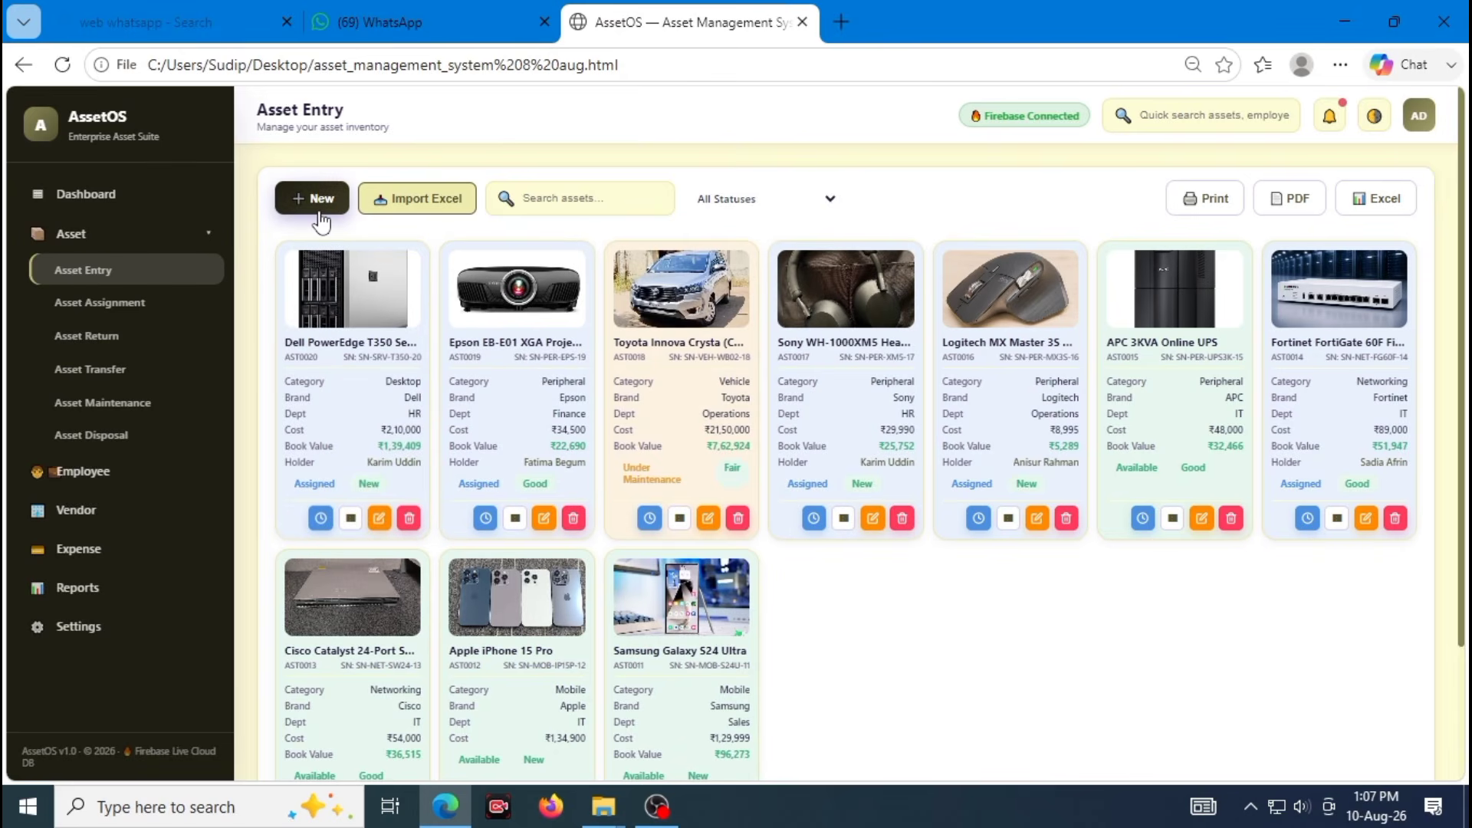
{"action": "left_click", "coordinate": [325, 214]}
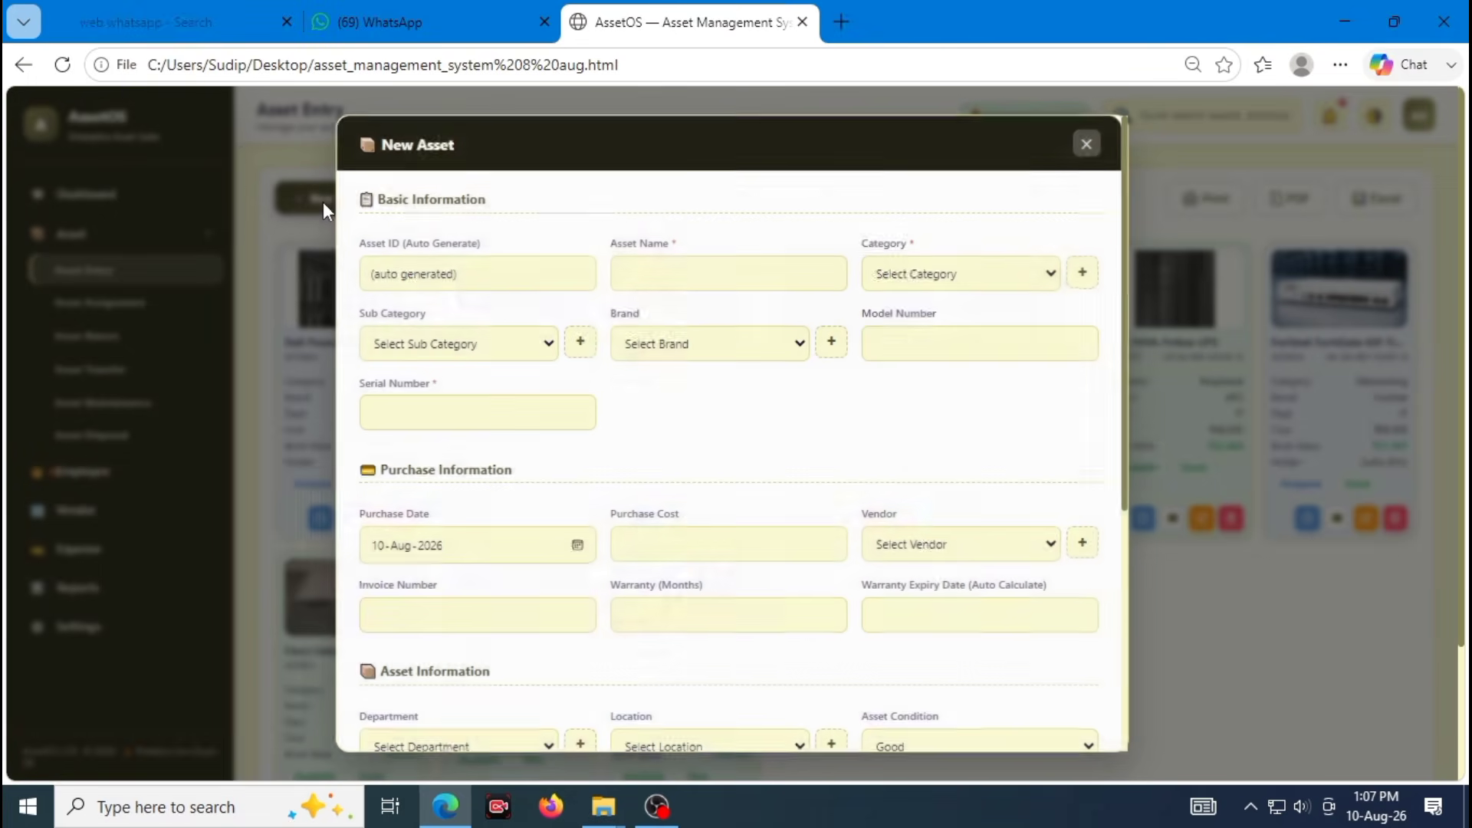
{"action": "left_click_drag", "start_coordinate": [485, 290], "coordinate": [358, 288]}
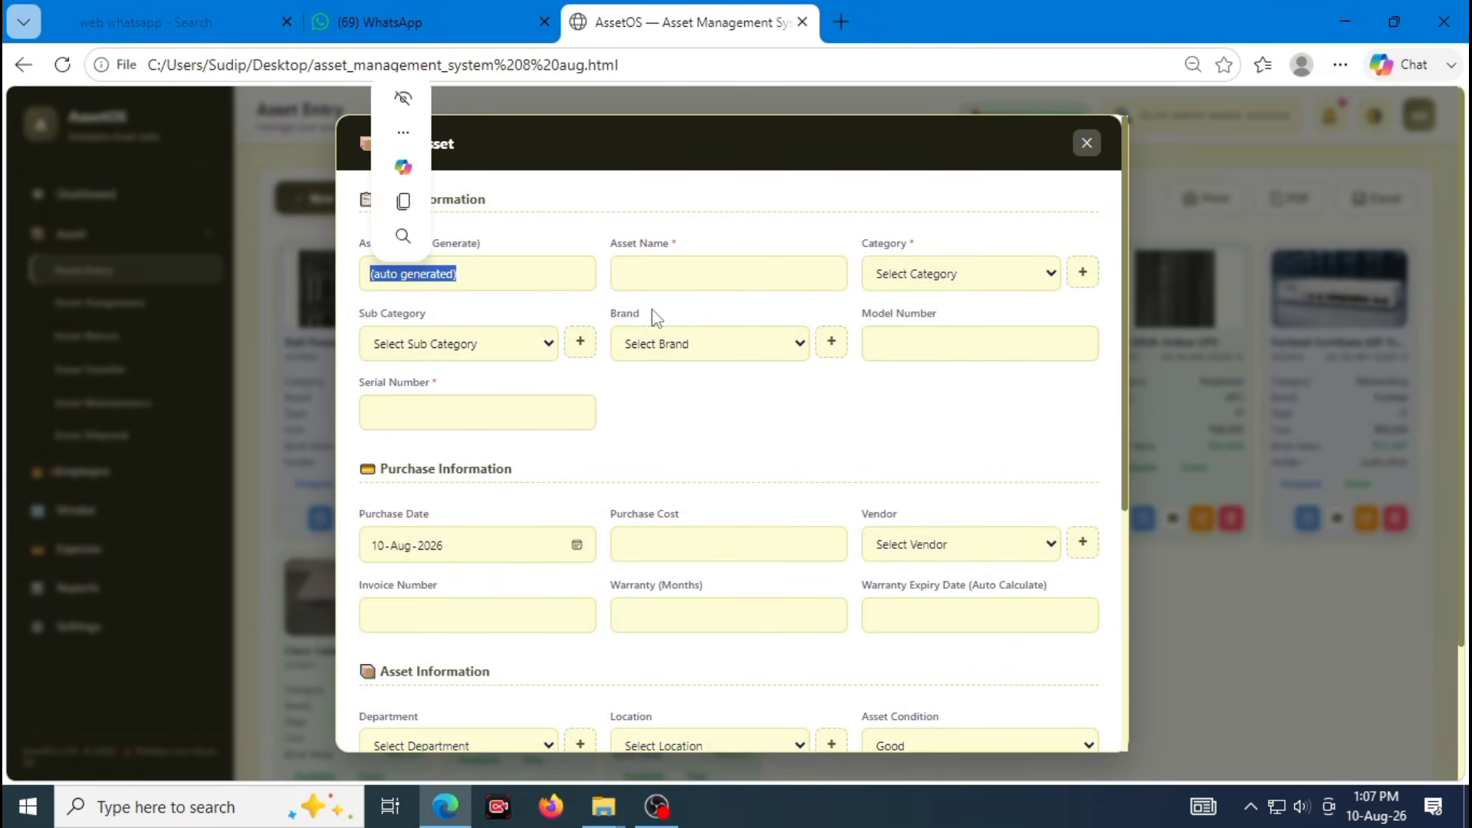
{"action": "left_click", "coordinate": [690, 276]}
{"action": "left_click", "coordinate": [910, 291]}
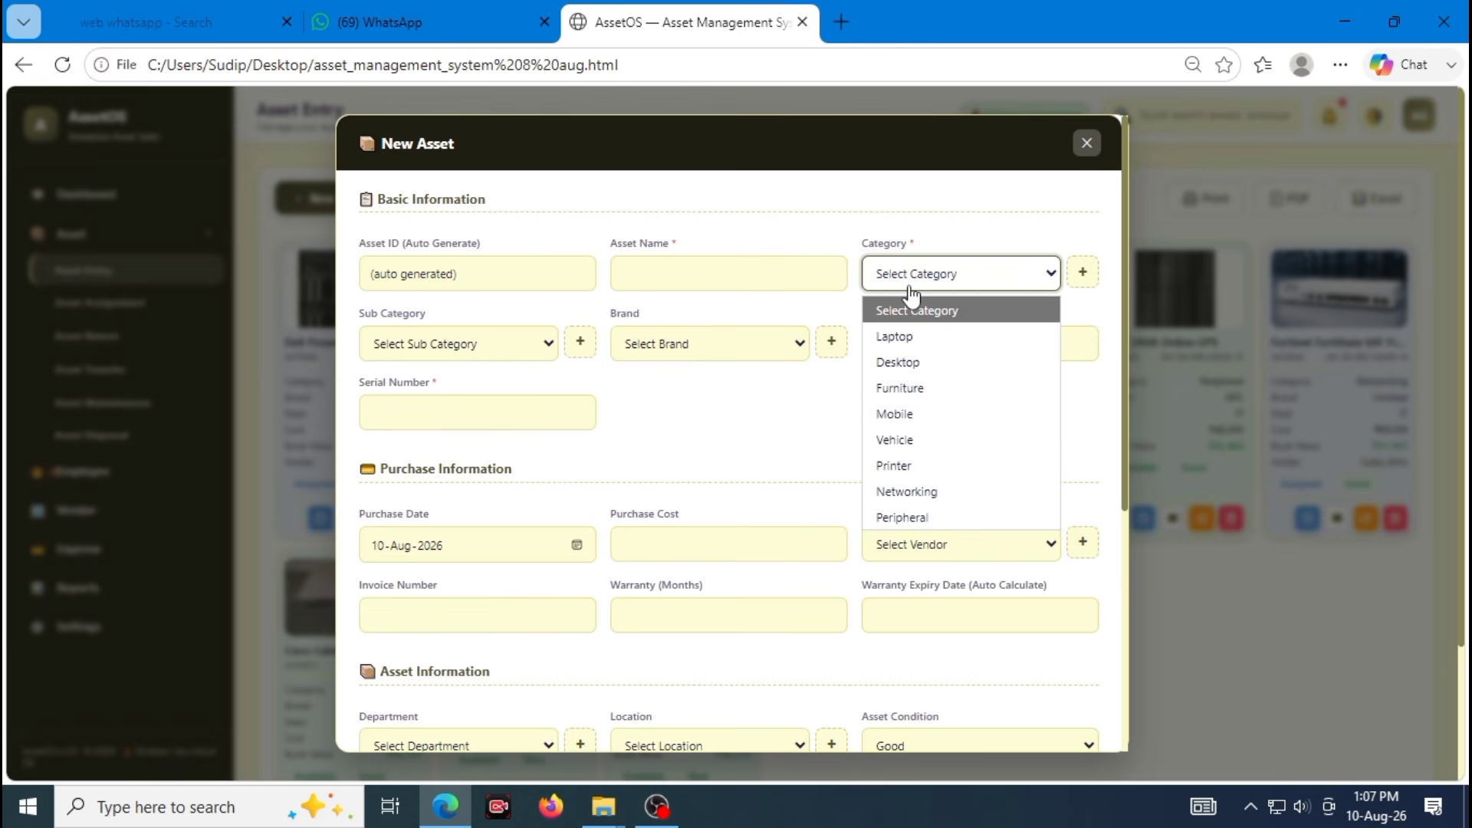
{"action": "left_click", "coordinate": [1080, 270]}
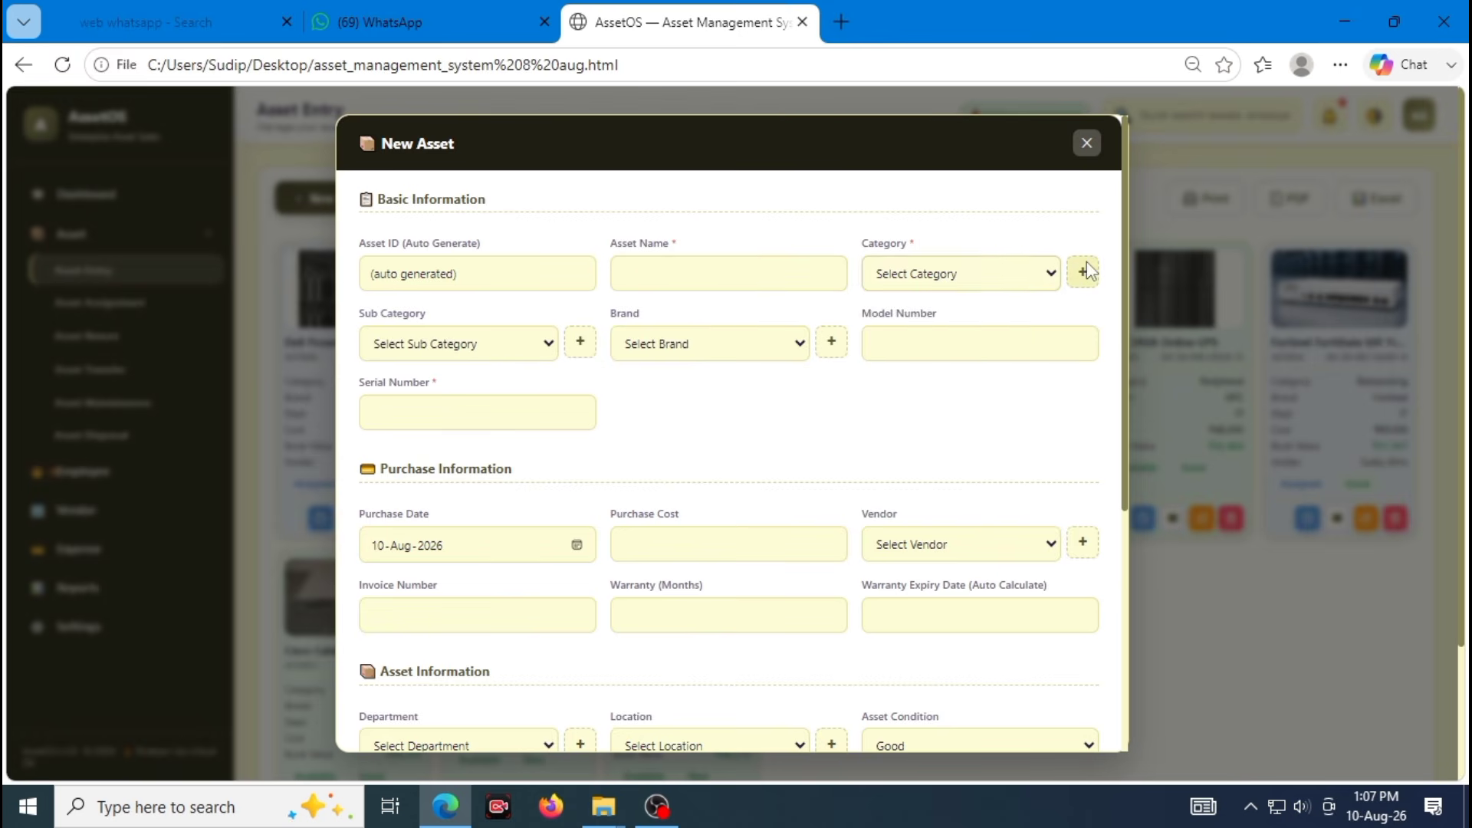
Enter a purchase cost of 50000 for the new asset and choose InfoSystem Pvt Ltd as its vendor
{"action": "left_click", "coordinate": [906, 358]}
{"action": "left_click", "coordinate": [437, 409]}
{"action": "scroll", "coordinate": [506, 407], "scroll_direction": "down", "scroll_amount": 4}
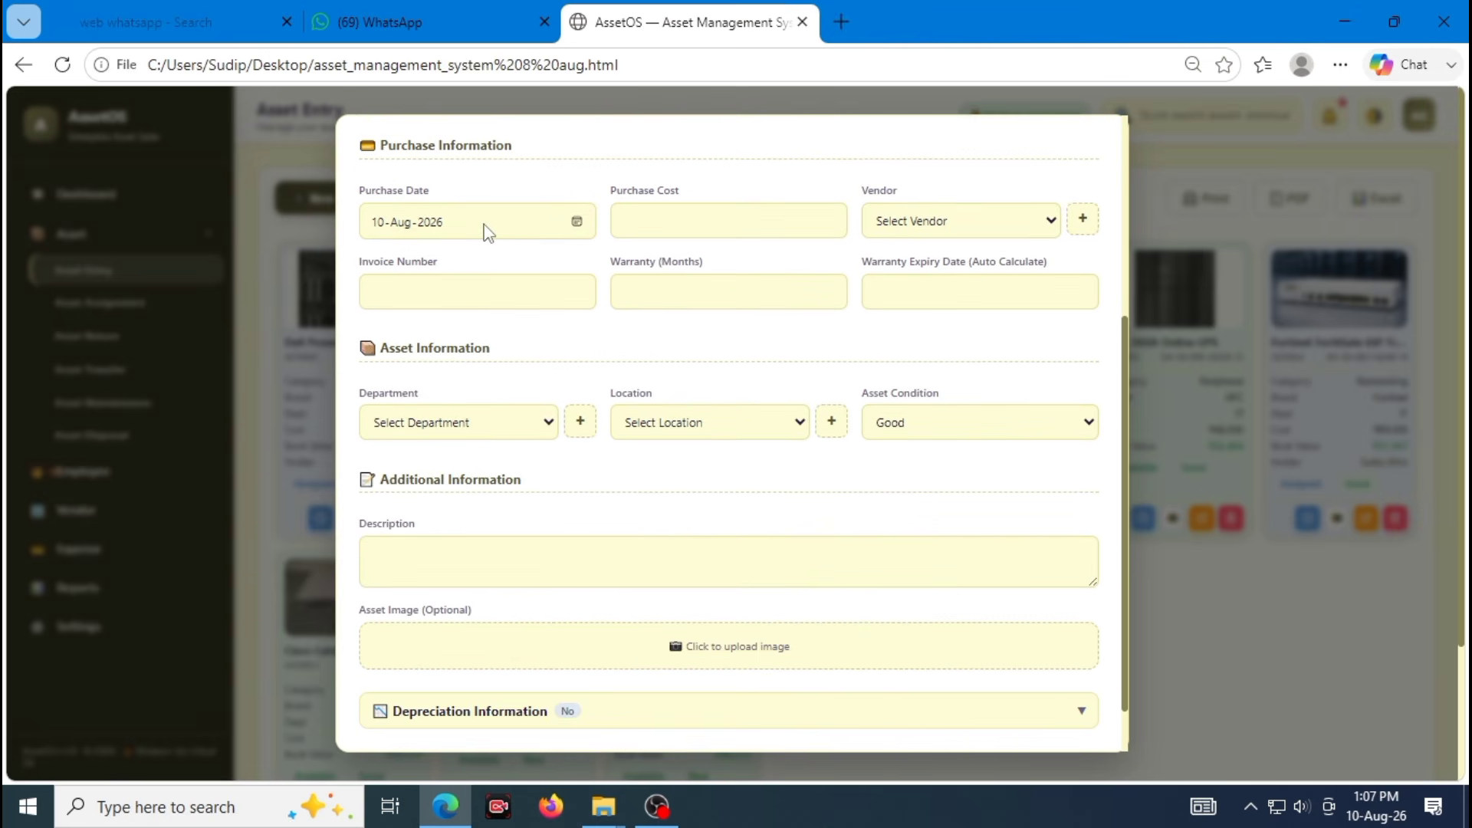
{"action": "left_click", "coordinate": [656, 224]}
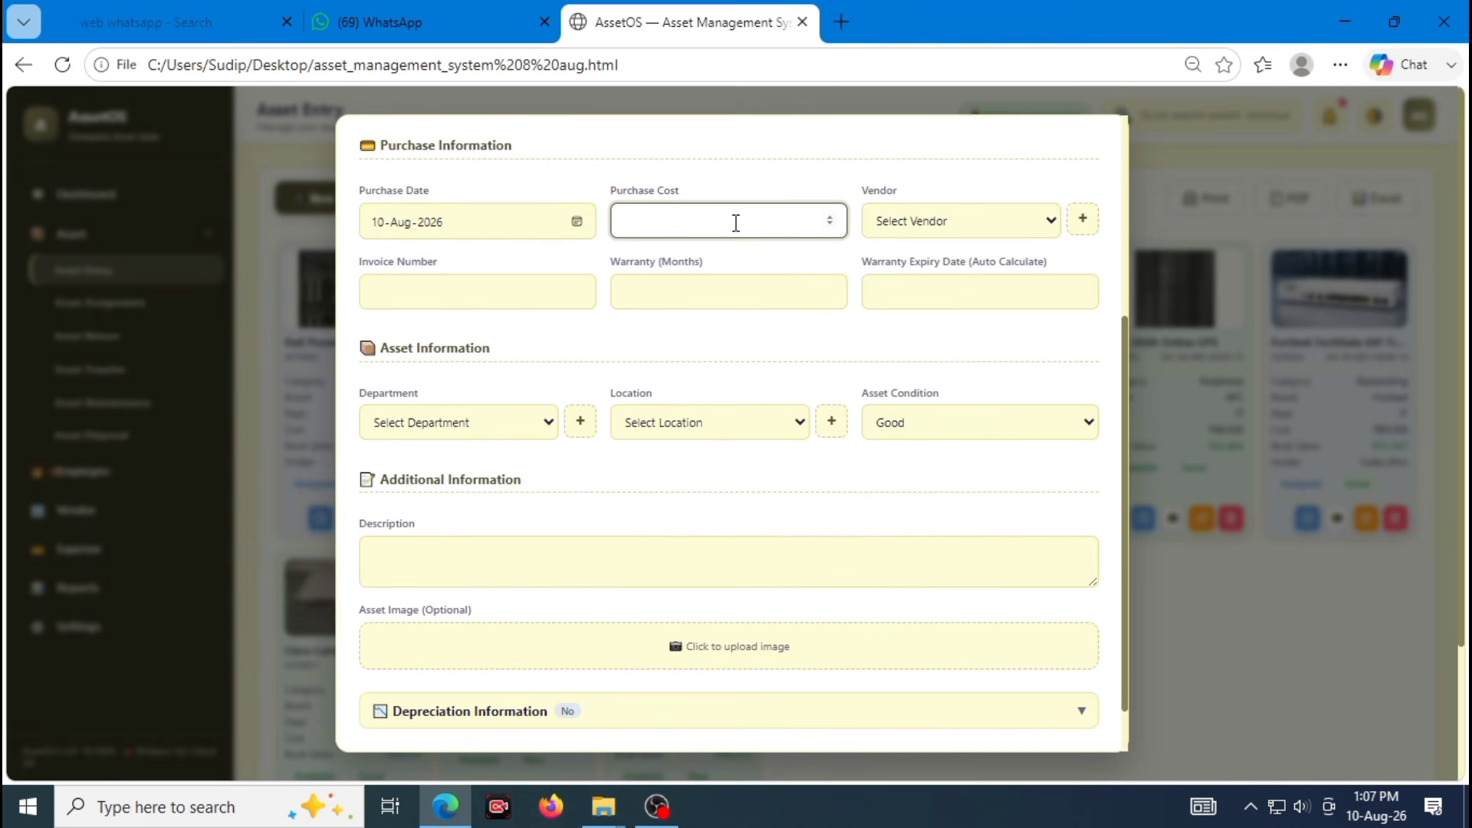
{"action": "type", "text": "50000"}
{"action": "left_click", "coordinate": [930, 233]}
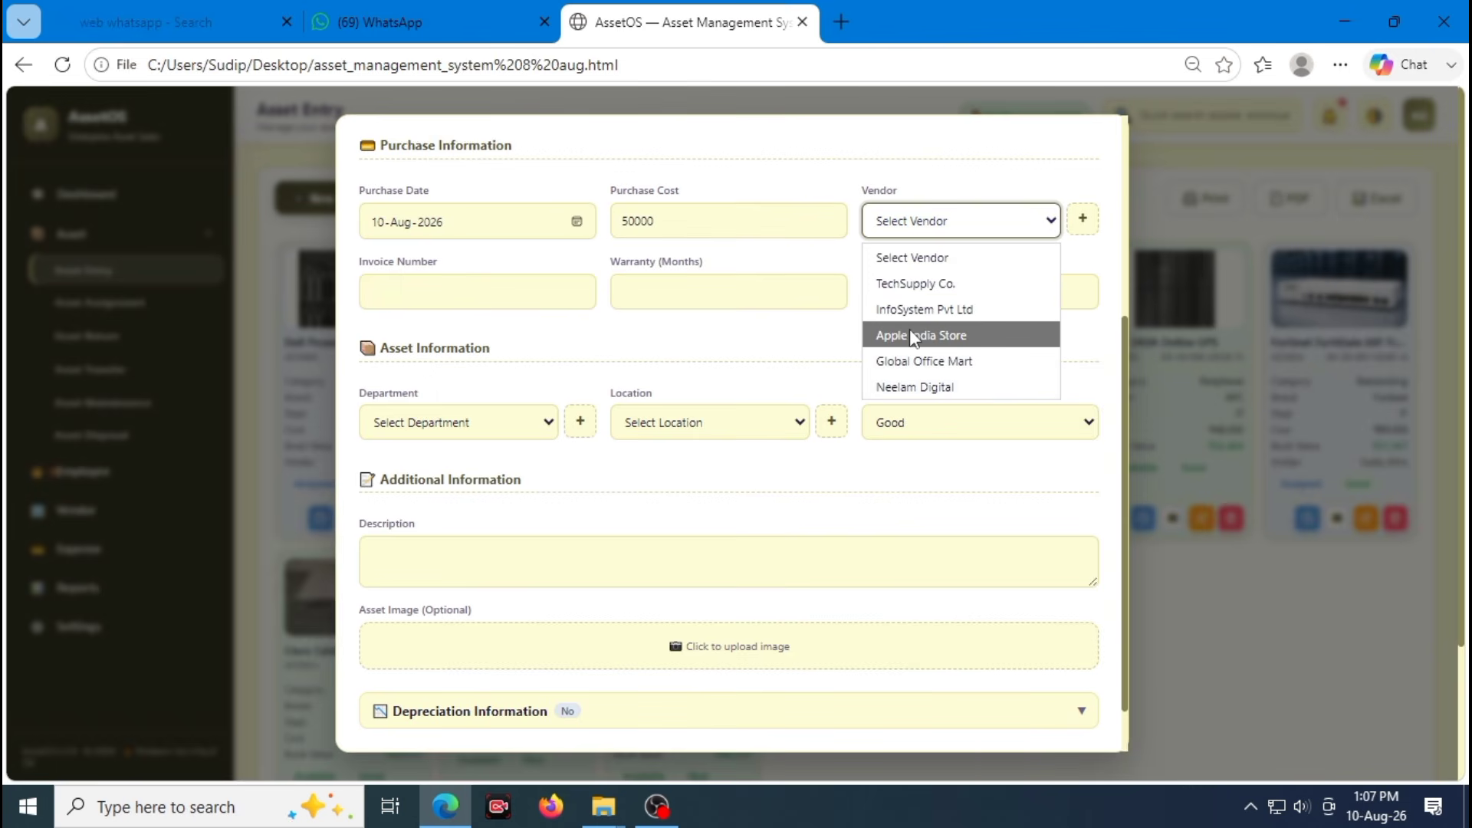
{"action": "left_click", "coordinate": [937, 316]}
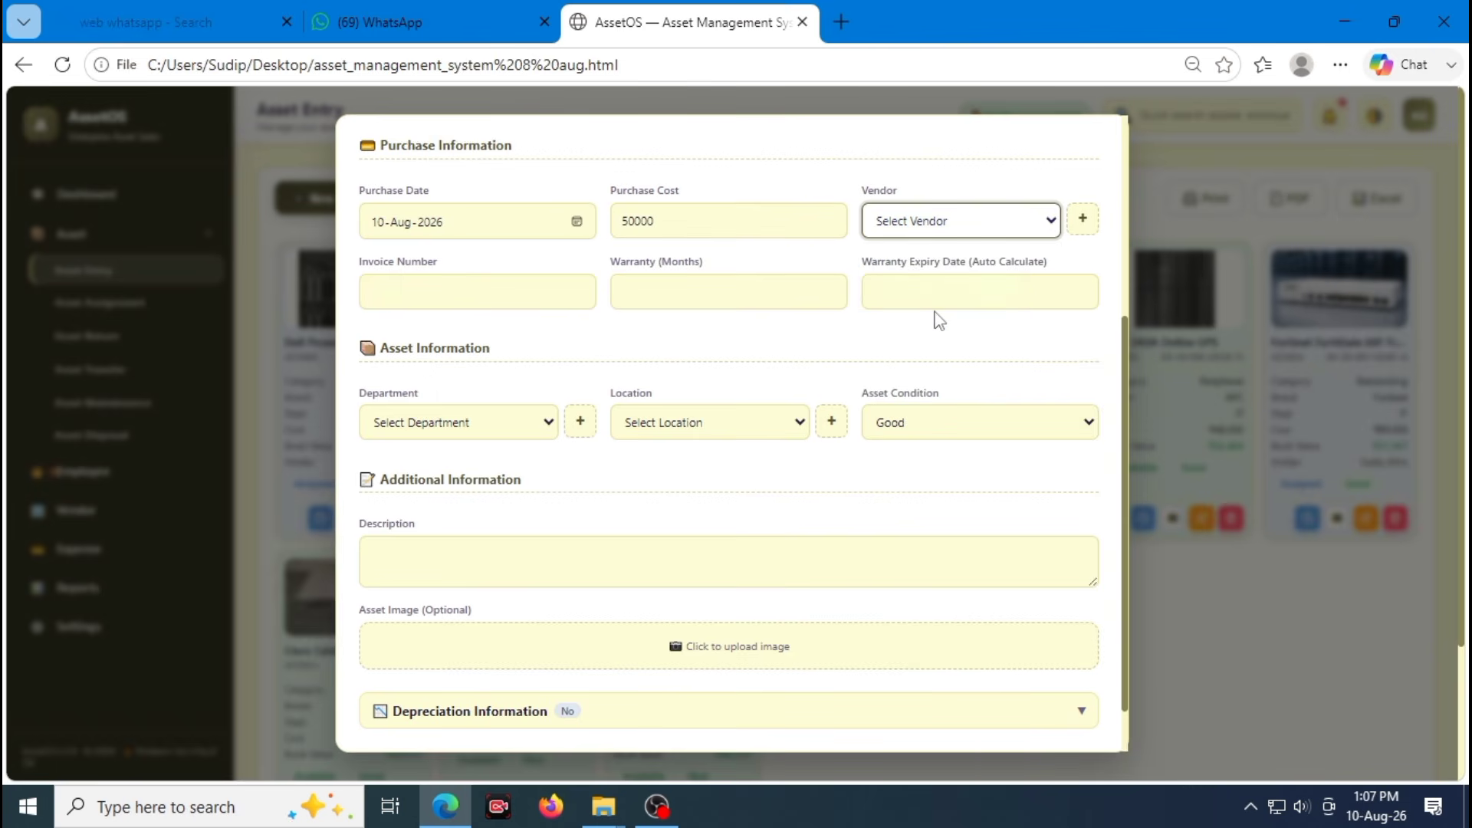
{"action": "left_click", "coordinate": [1083, 219]}
{"action": "left_click", "coordinate": [903, 358]}
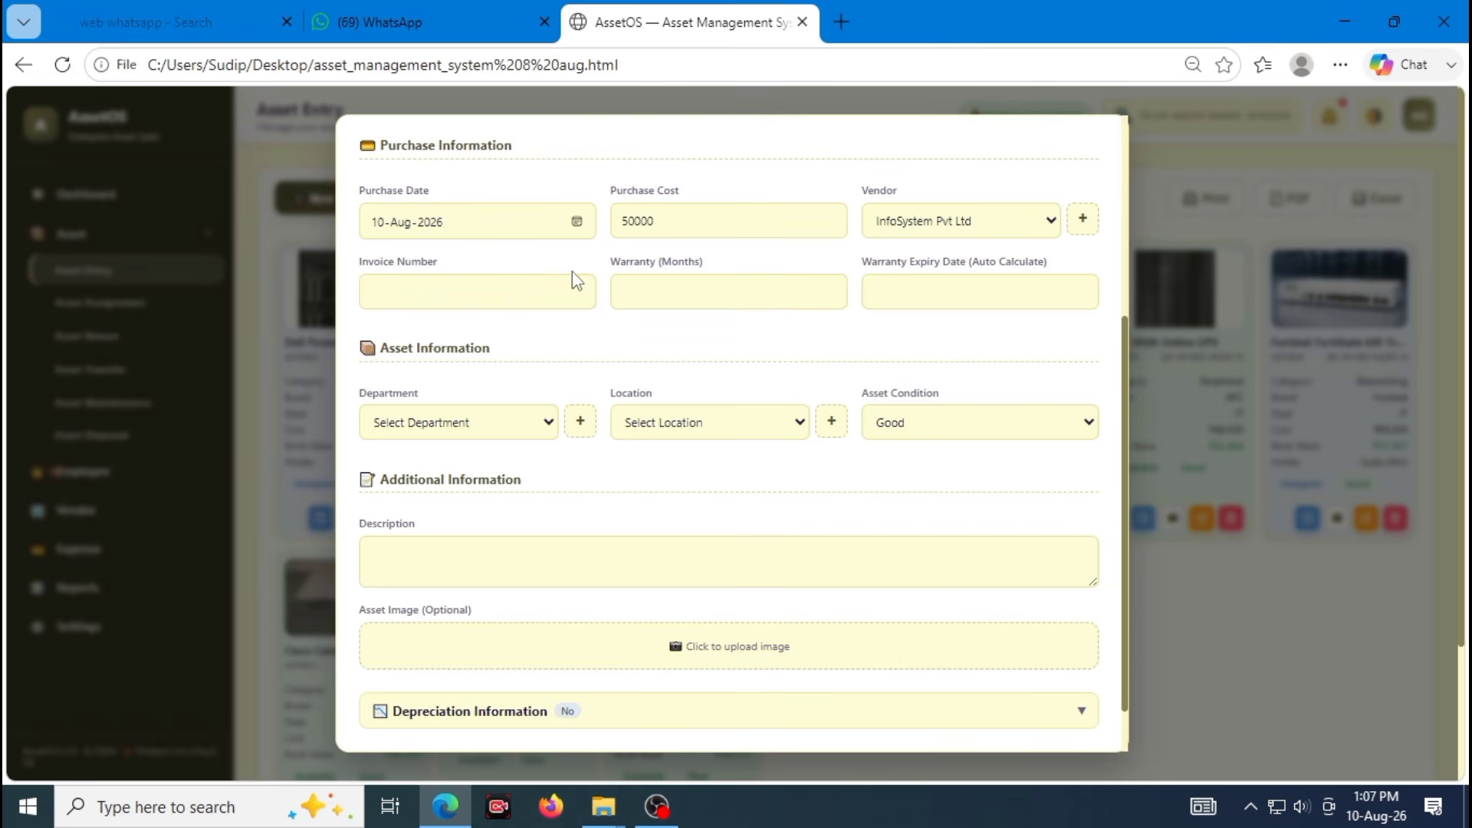
Set the asset's warranty to 36 months and check the auto-calculated warranty expiry date against the purchase date
{"action": "left_click", "coordinate": [497, 289]}
{"action": "left_click", "coordinate": [726, 290]}
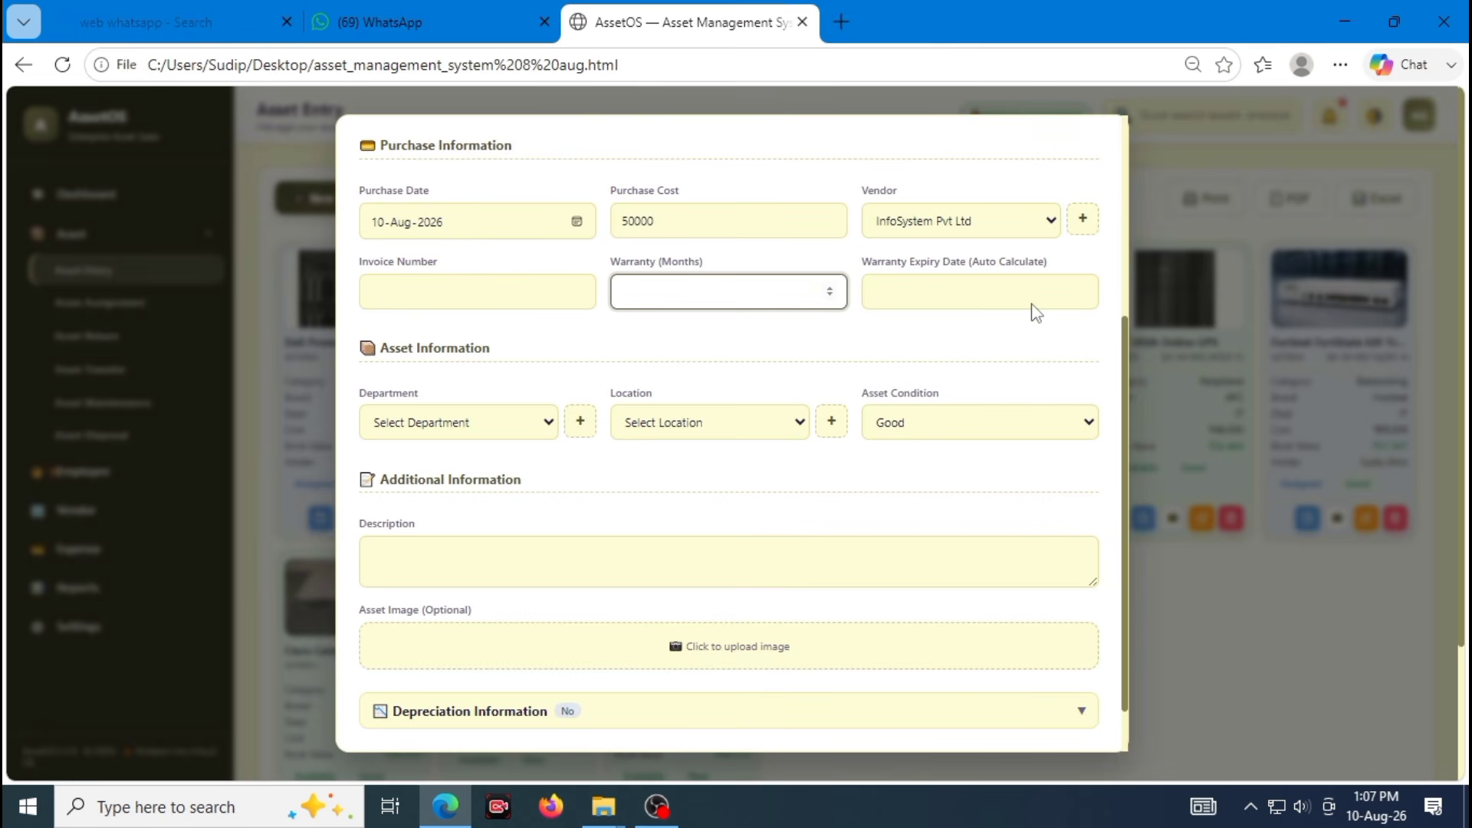
{"action": "type", "text": "36"}
{"action": "mouse_move", "coordinate": [934, 291]}
{"action": "left_mouse_down"}
{"action": "mouse_move", "coordinate": [860, 299]}
{"action": "mouse_move", "coordinate": [941, 298]}
{"action": "left_mouse_up"}
{"action": "left_click", "coordinate": [521, 230]}
{"action": "left_click", "coordinate": [969, 307]}
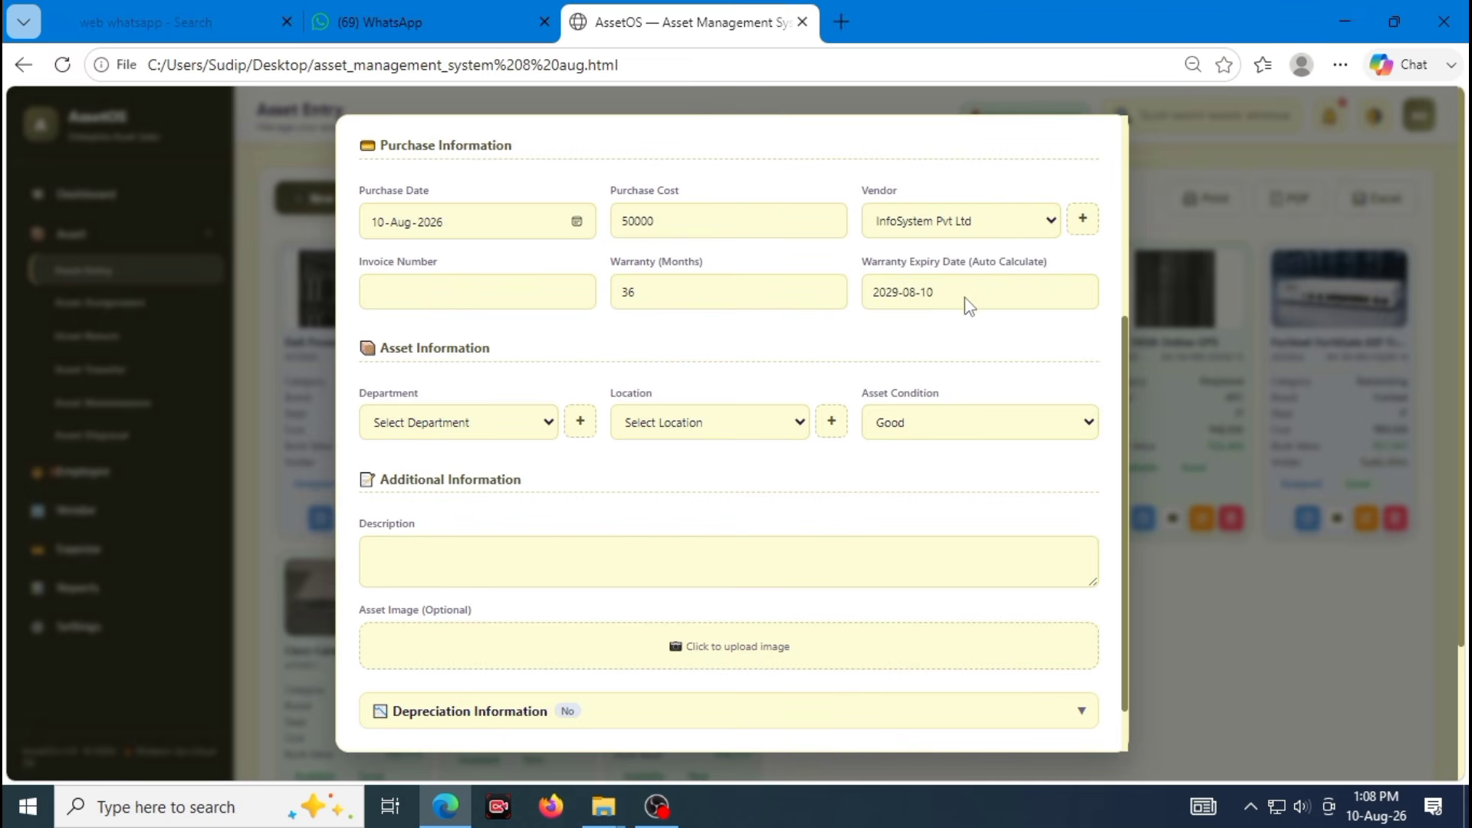
View the available Department, Location and Asset Condition options in the Asset Information section without changing them
{"action": "scroll", "coordinate": [973, 353], "scroll_direction": "down", "scroll_amount": 1}
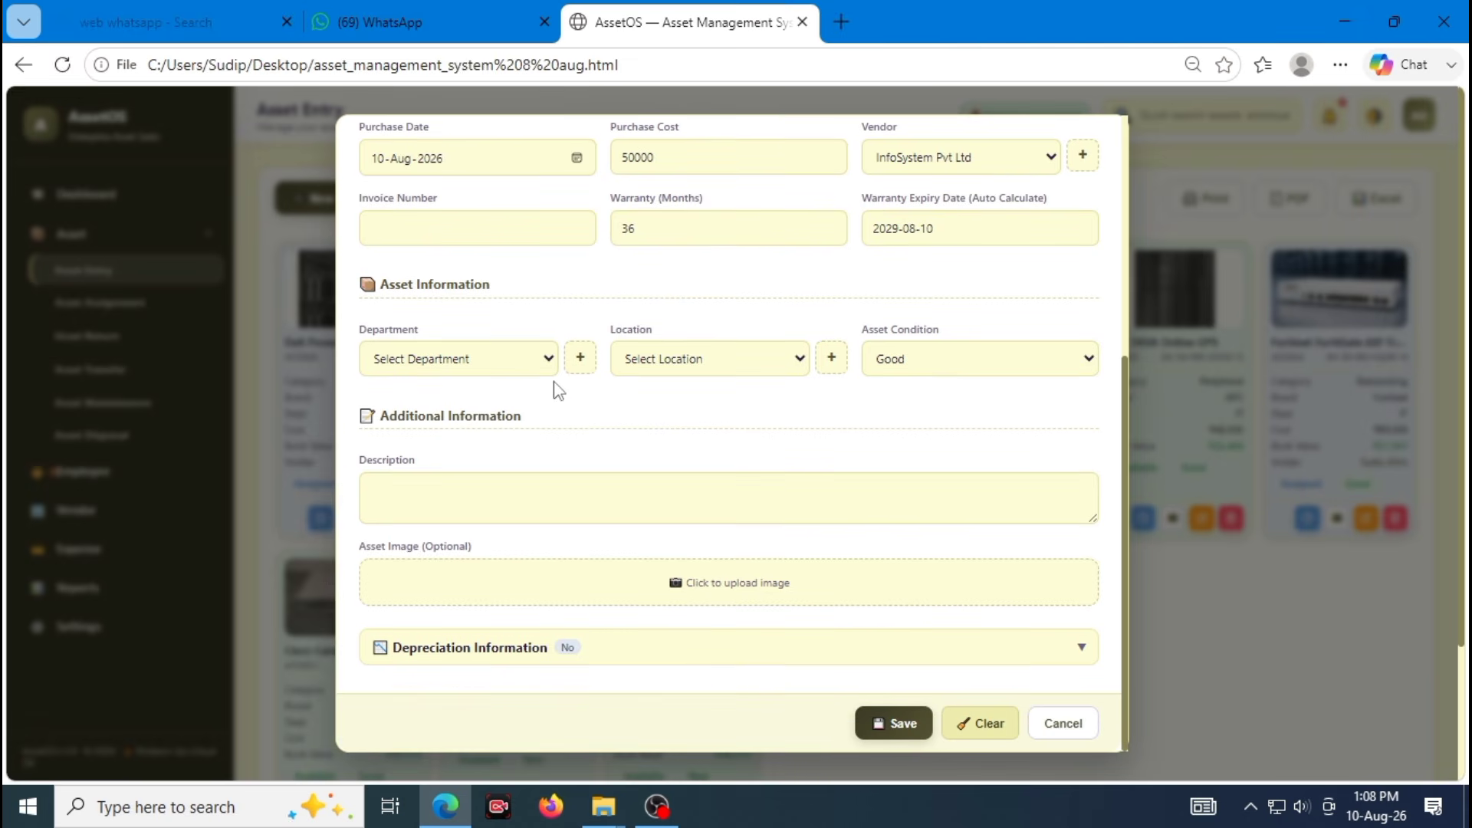
{"action": "left_click", "coordinate": [546, 360]}
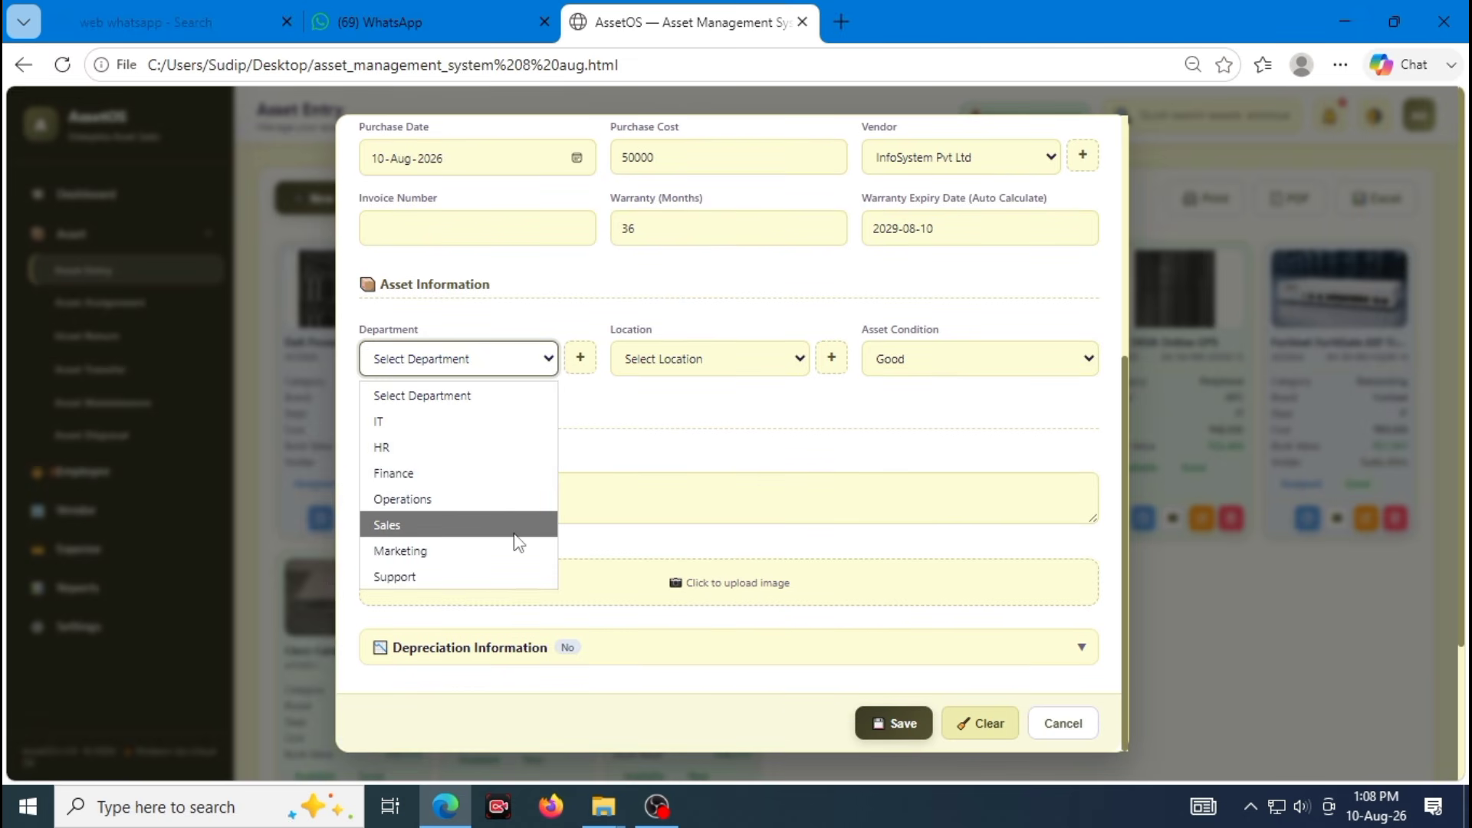
{"action": "left_click", "coordinate": [713, 407]}
{"action": "left_click", "coordinate": [717, 370]}
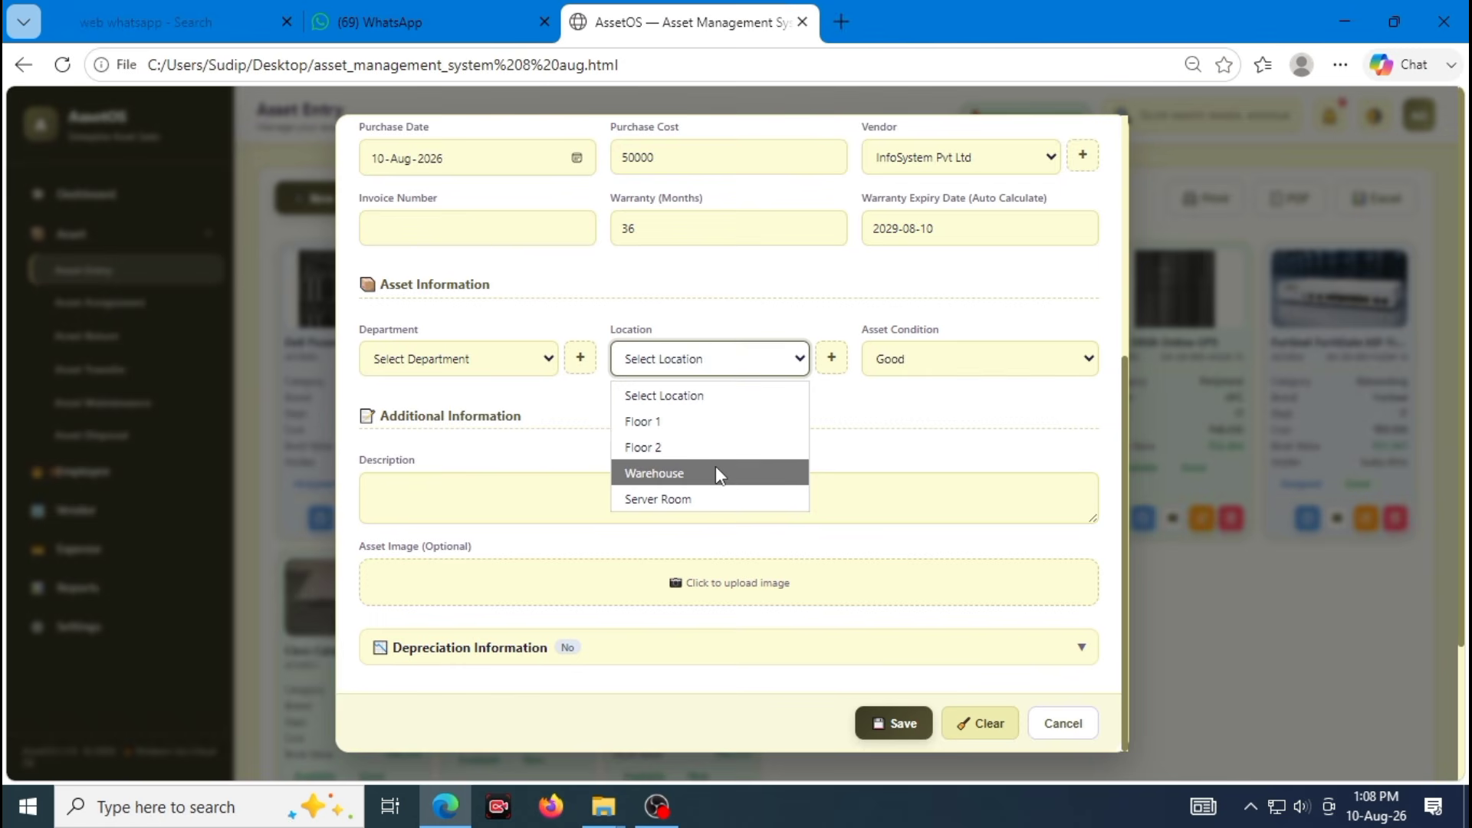
{"action": "left_click", "coordinate": [928, 366]}
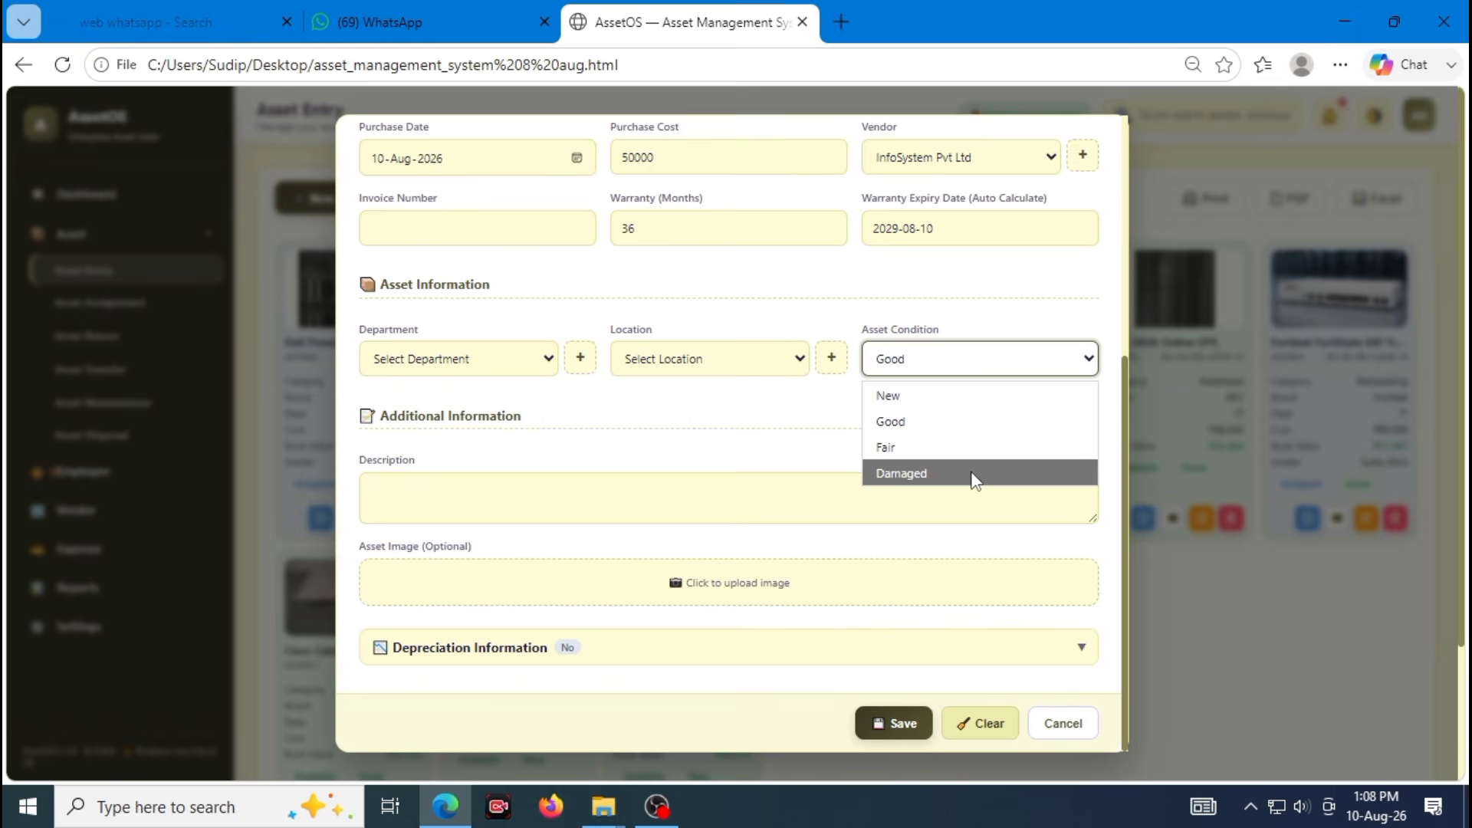
{"action": "left_click", "coordinate": [751, 418]}
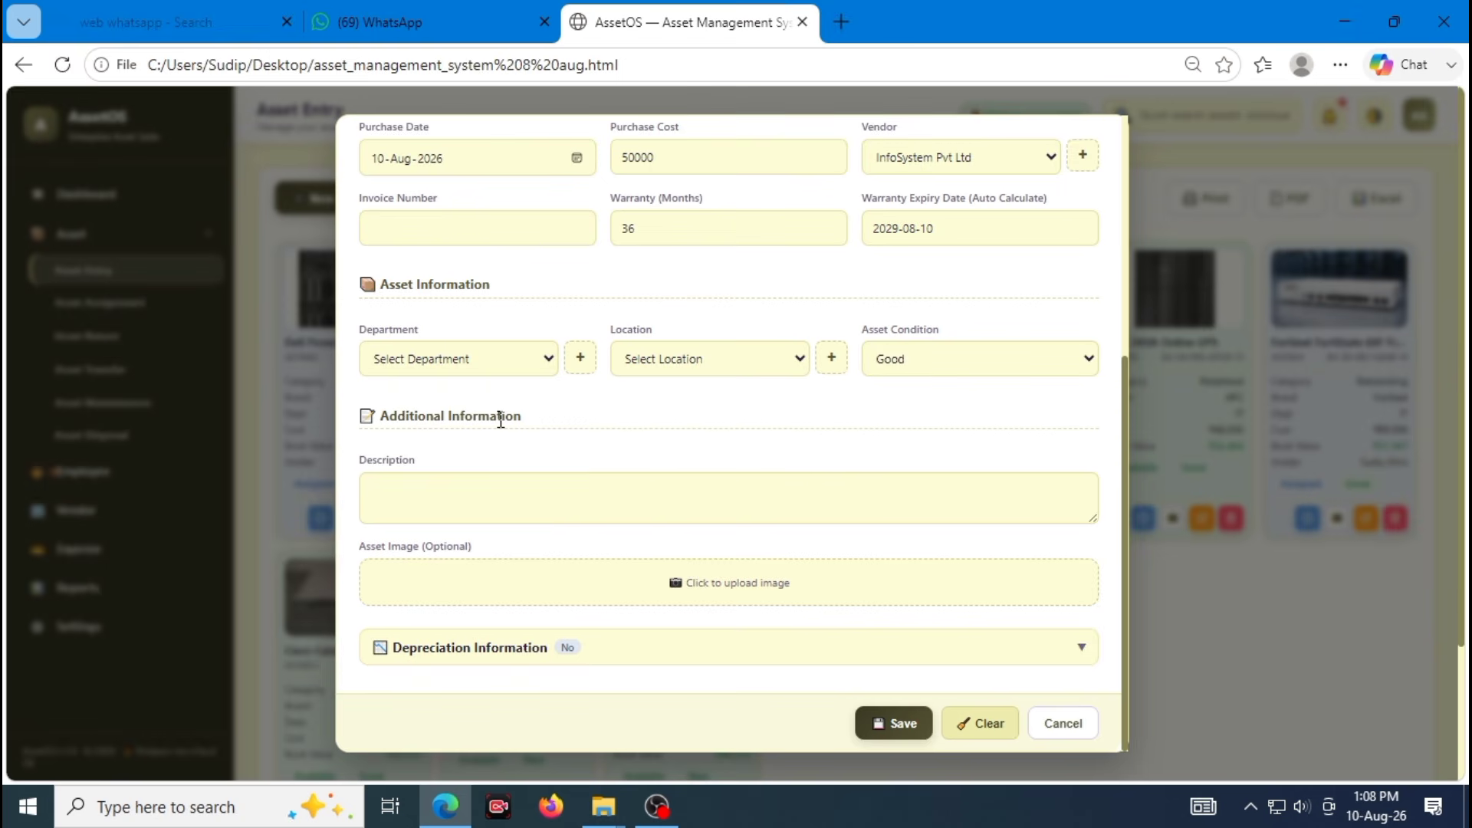
Enlarge the Description box slightly in the Additional Information section
{"action": "scroll", "coordinate": [501, 420], "scroll_direction": "down", "scroll_amount": 2}
{"action": "scroll", "coordinate": [509, 360], "scroll_direction": "up", "scroll_amount": 1}
{"action": "scroll", "coordinate": [575, 371], "scroll_direction": "down", "scroll_amount": 1}
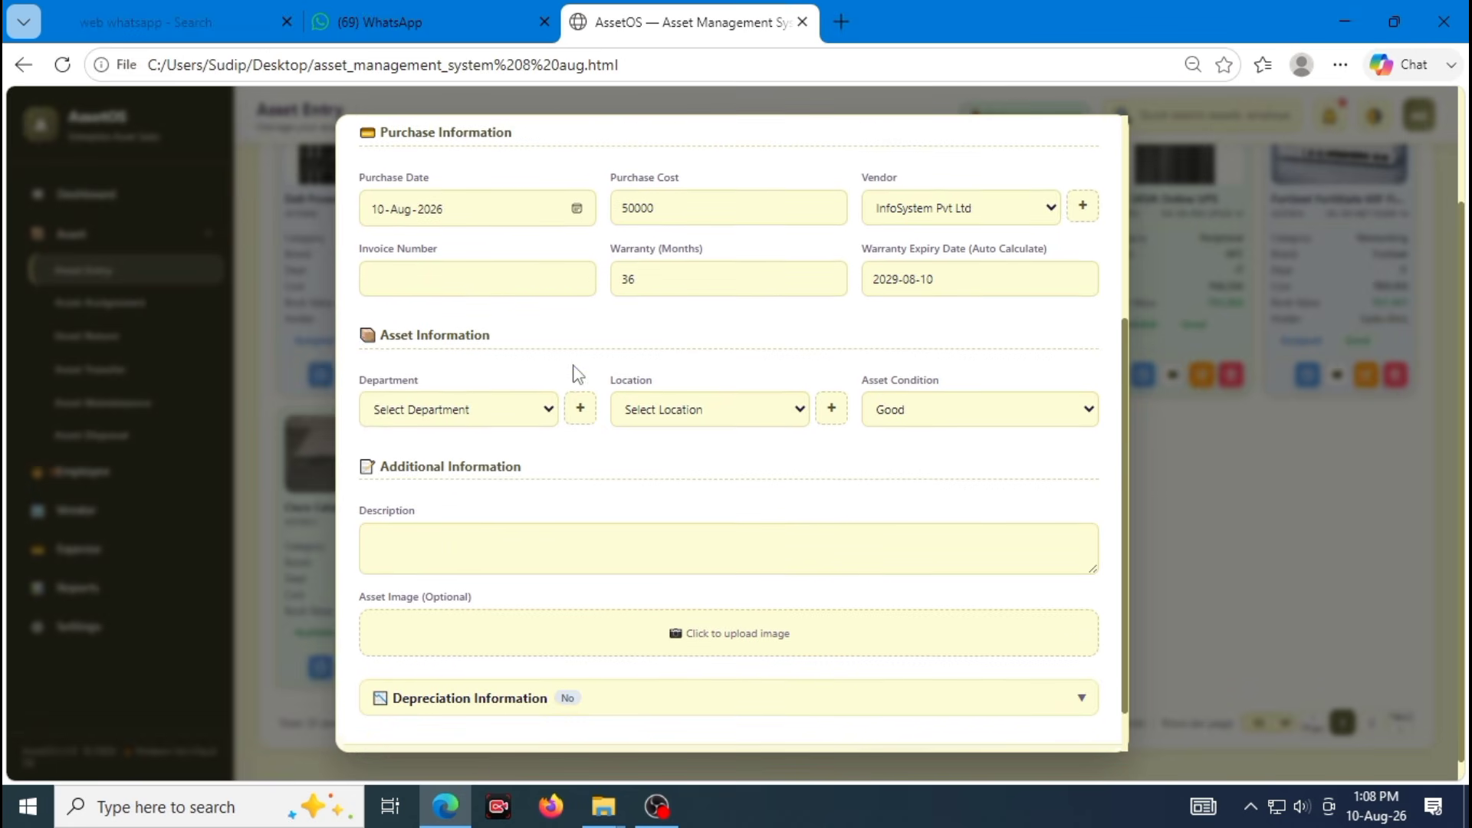
{"action": "left_click", "coordinate": [464, 499]}
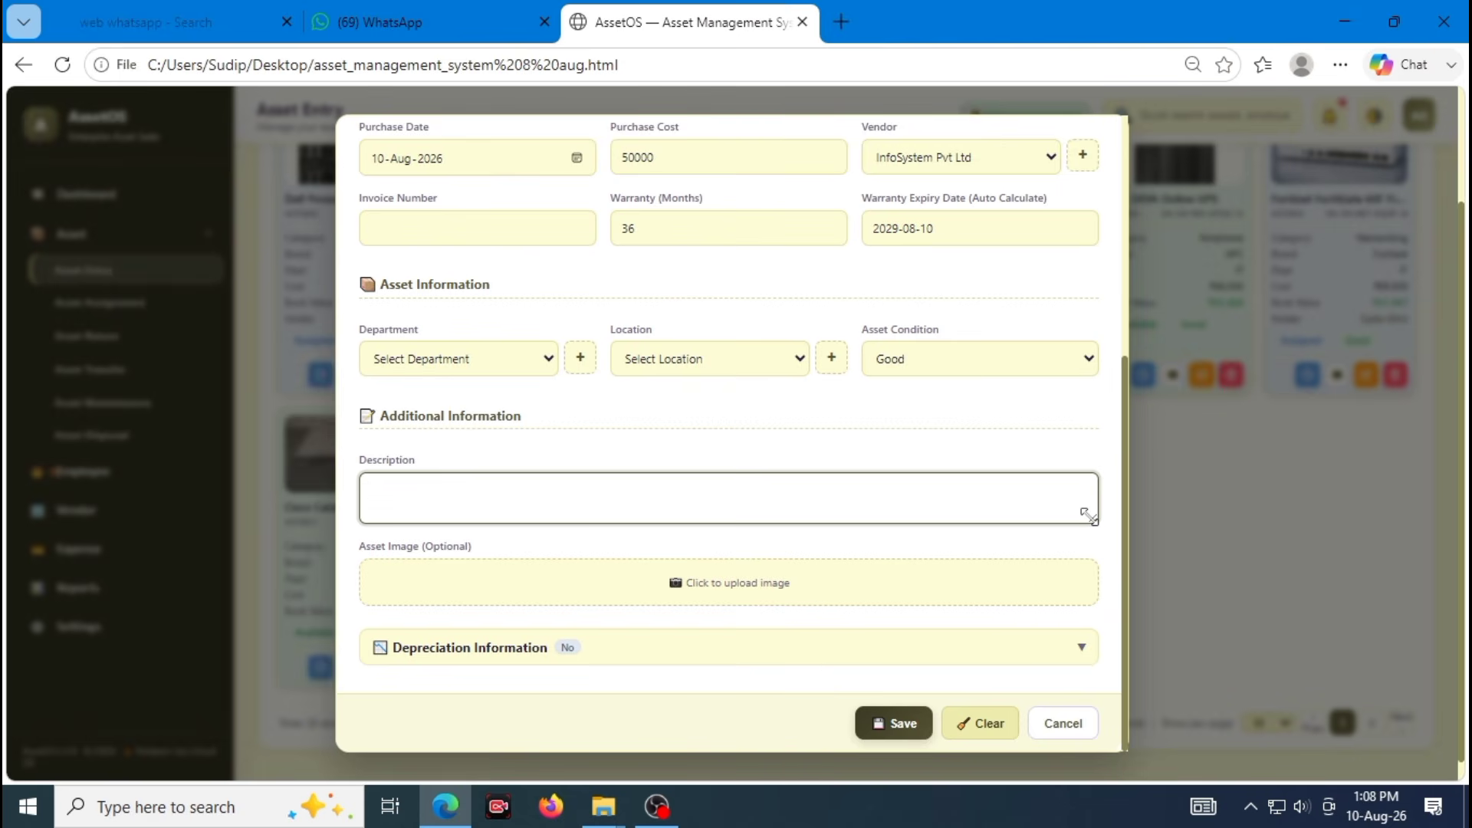
{"action": "mouse_move", "coordinate": [1089, 516]}
{"action": "left_mouse_down"}
{"action": "mouse_move", "coordinate": [1095, 630]}
{"action": "mouse_move", "coordinate": [1089, 502]}
{"action": "mouse_move", "coordinate": [1104, 530]}
{"action": "left_mouse_up"}
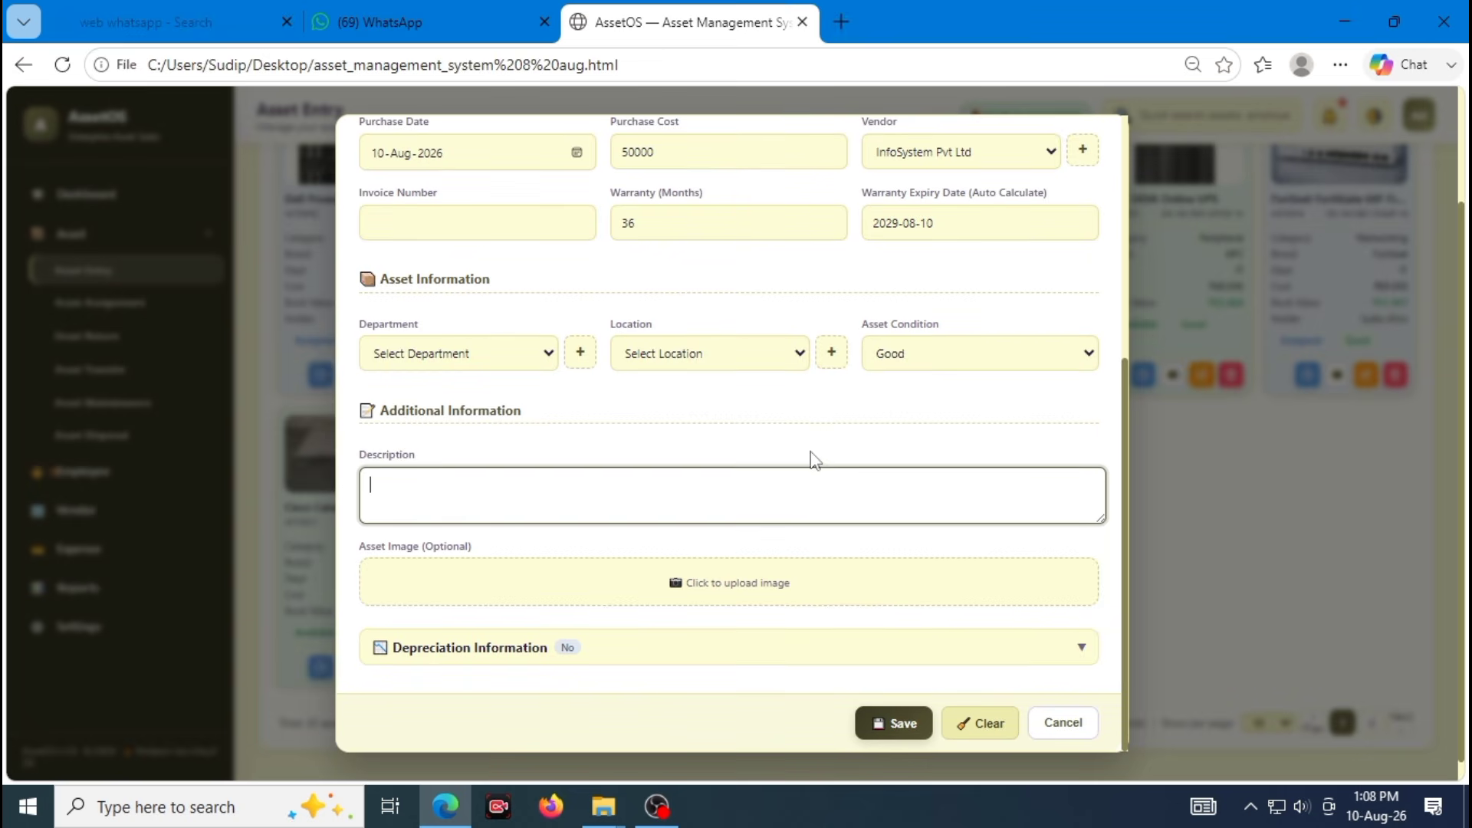
Upload an image file from the computer as the asset image and view its preview
{"action": "left_click", "coordinate": [730, 601]}
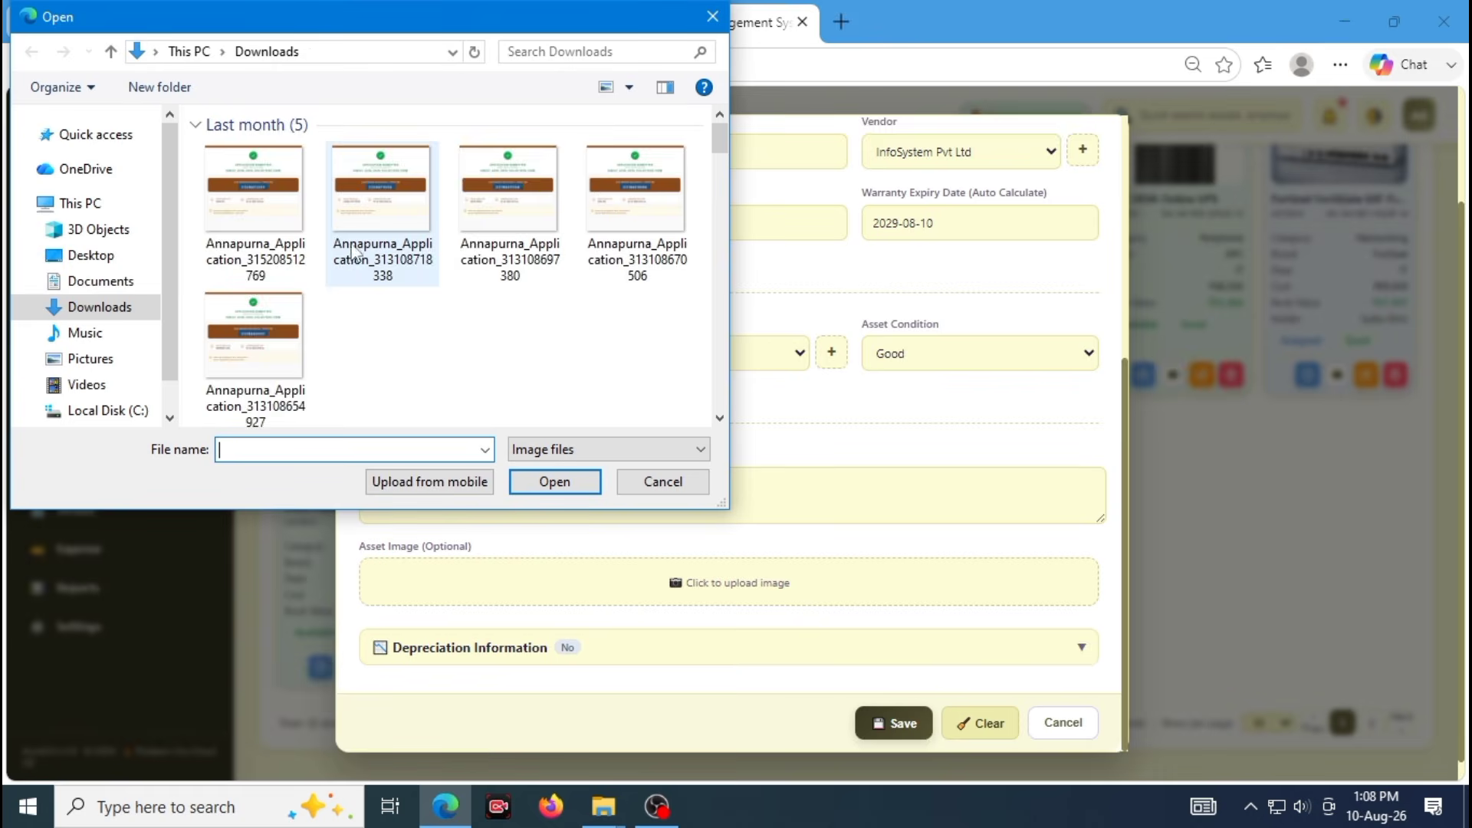
{"action": "left_click", "coordinate": [253, 201]}
{"action": "left_click", "coordinate": [564, 491]}
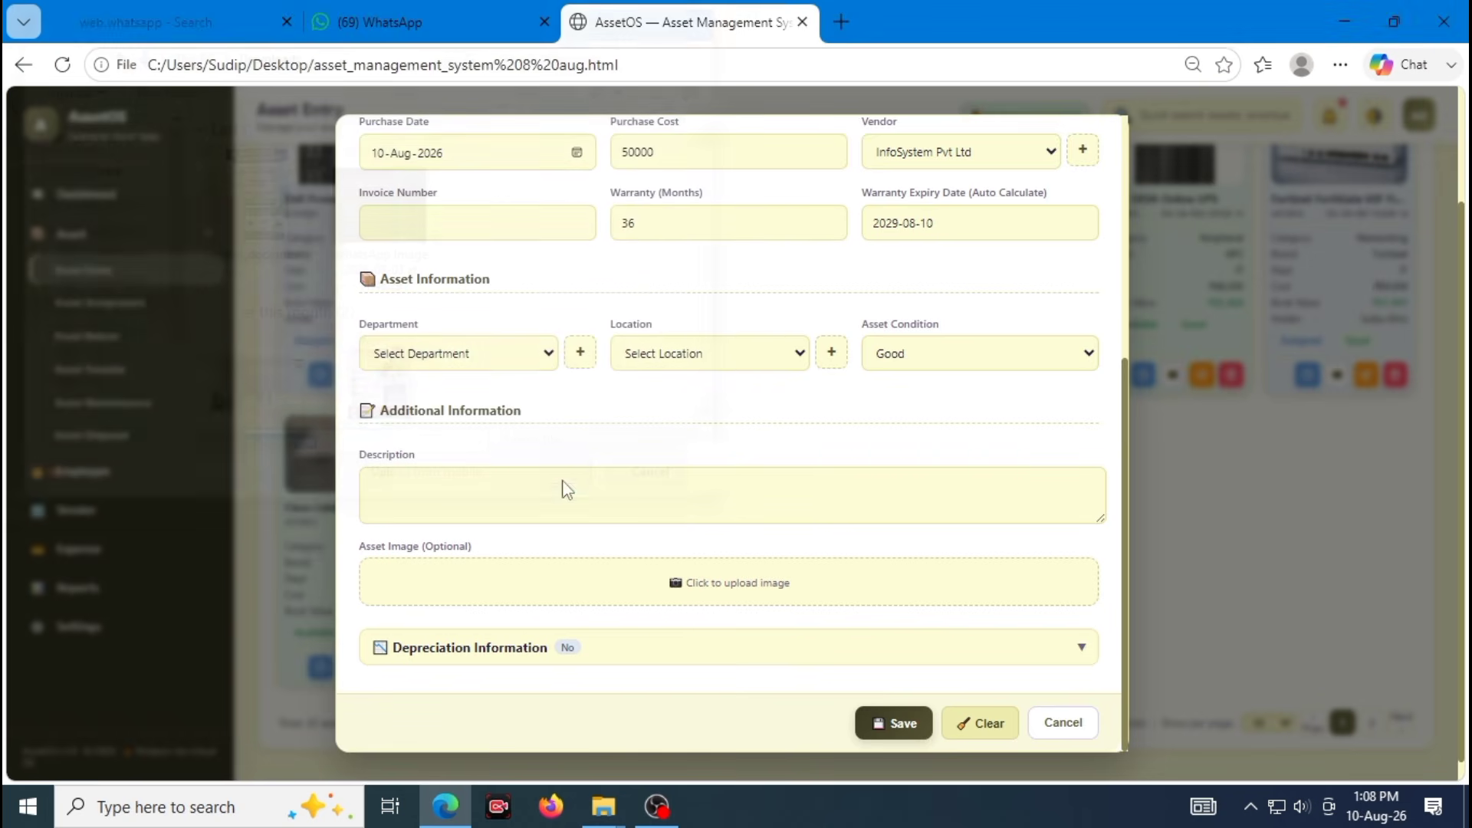
{"action": "scroll", "coordinate": [739, 519], "scroll_direction": "down", "scroll_amount": 1}
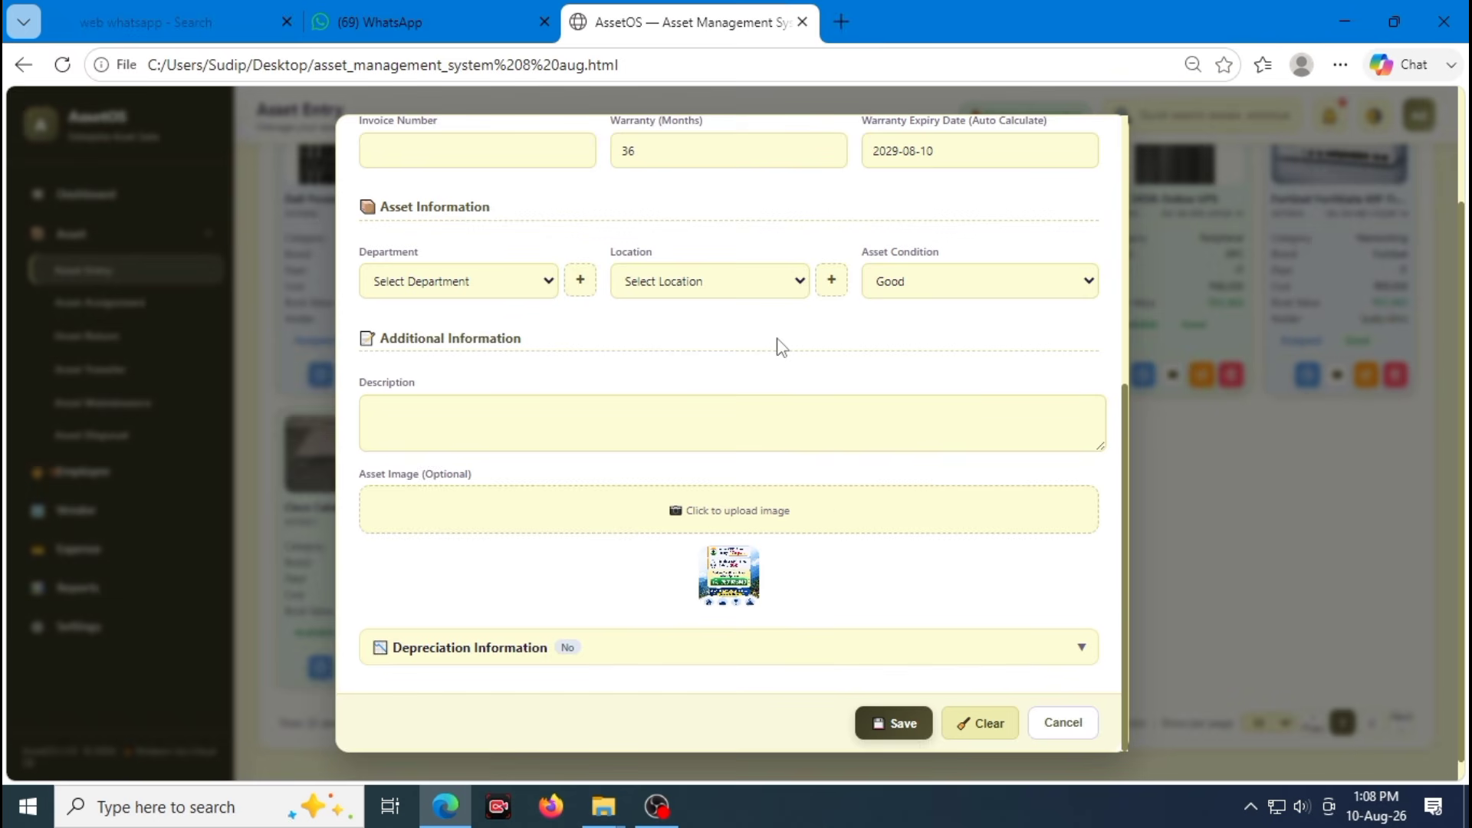
{"action": "scroll", "coordinate": [931, 416], "scroll_direction": "down", "scroll_amount": 1}
{"action": "scroll", "coordinate": [931, 415], "scroll_direction": "up", "scroll_amount": 1}
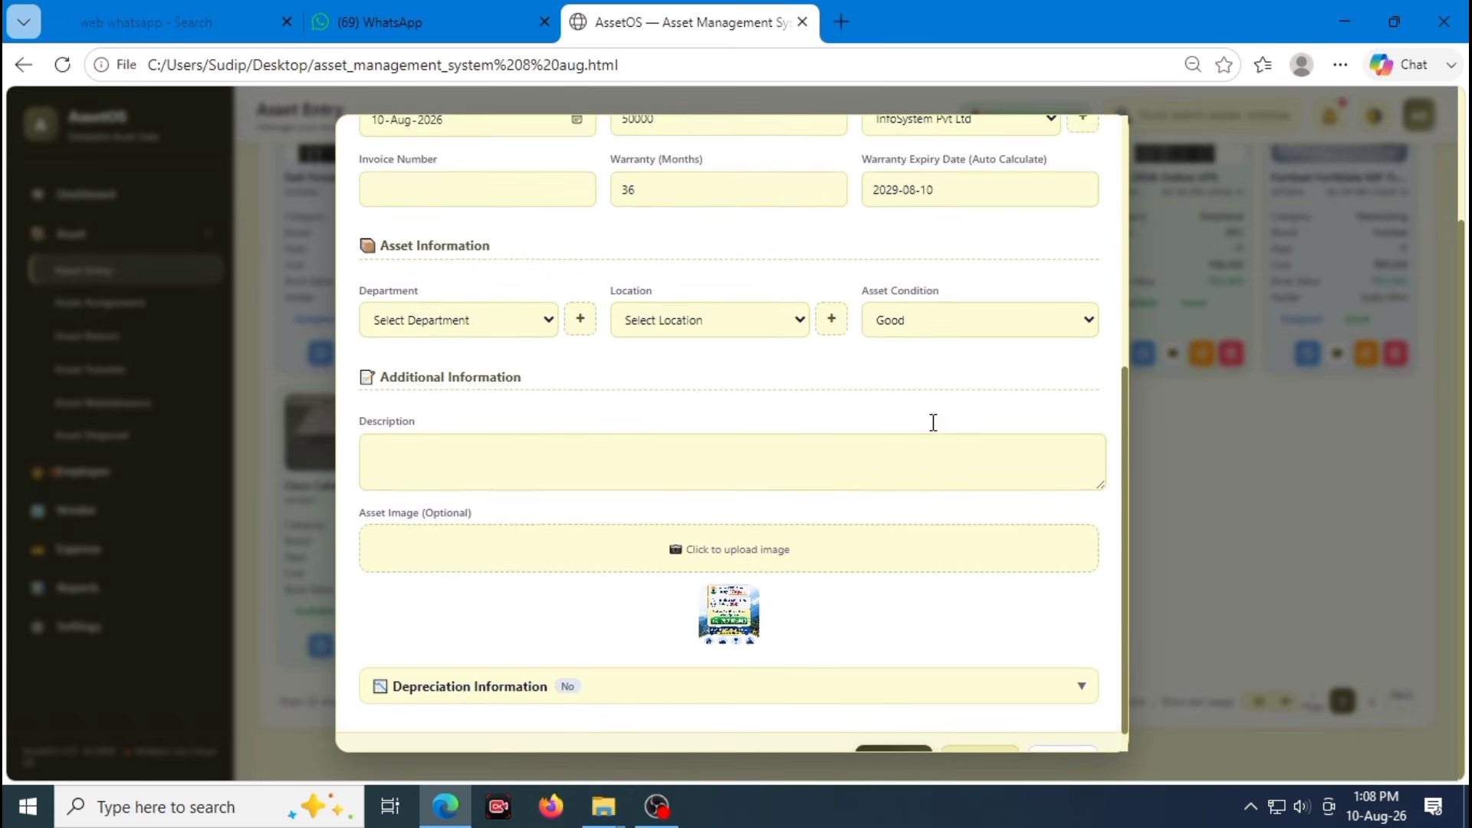
{"action": "scroll", "coordinate": [779, 509], "scroll_direction": "down", "scroll_amount": 1}
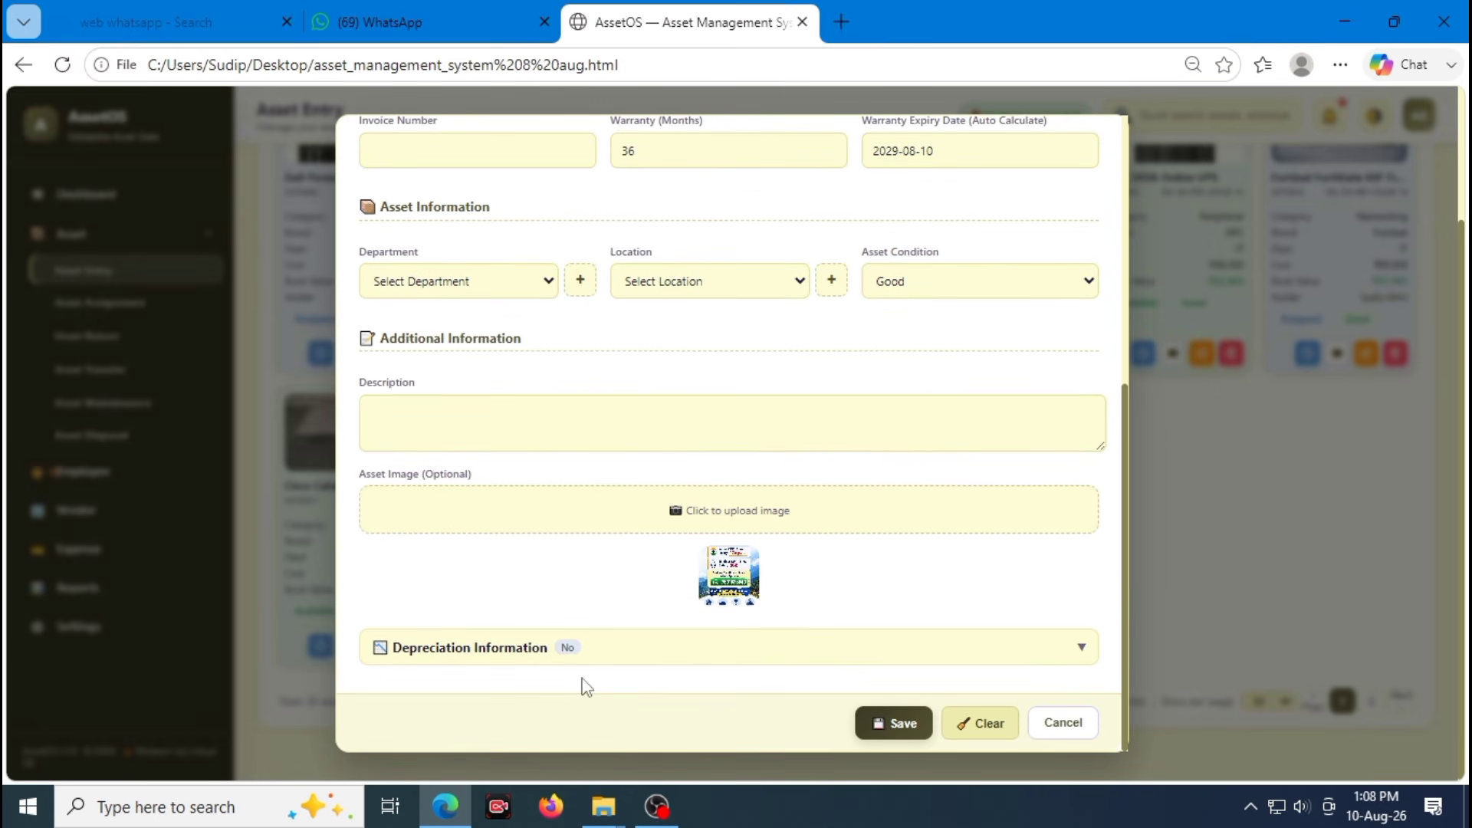
Set Depreciation Applicable to Yes in the Depreciation Information section, with Straight Line Method (SLM) as the depreciation method
{"action": "left_click", "coordinate": [628, 653]}
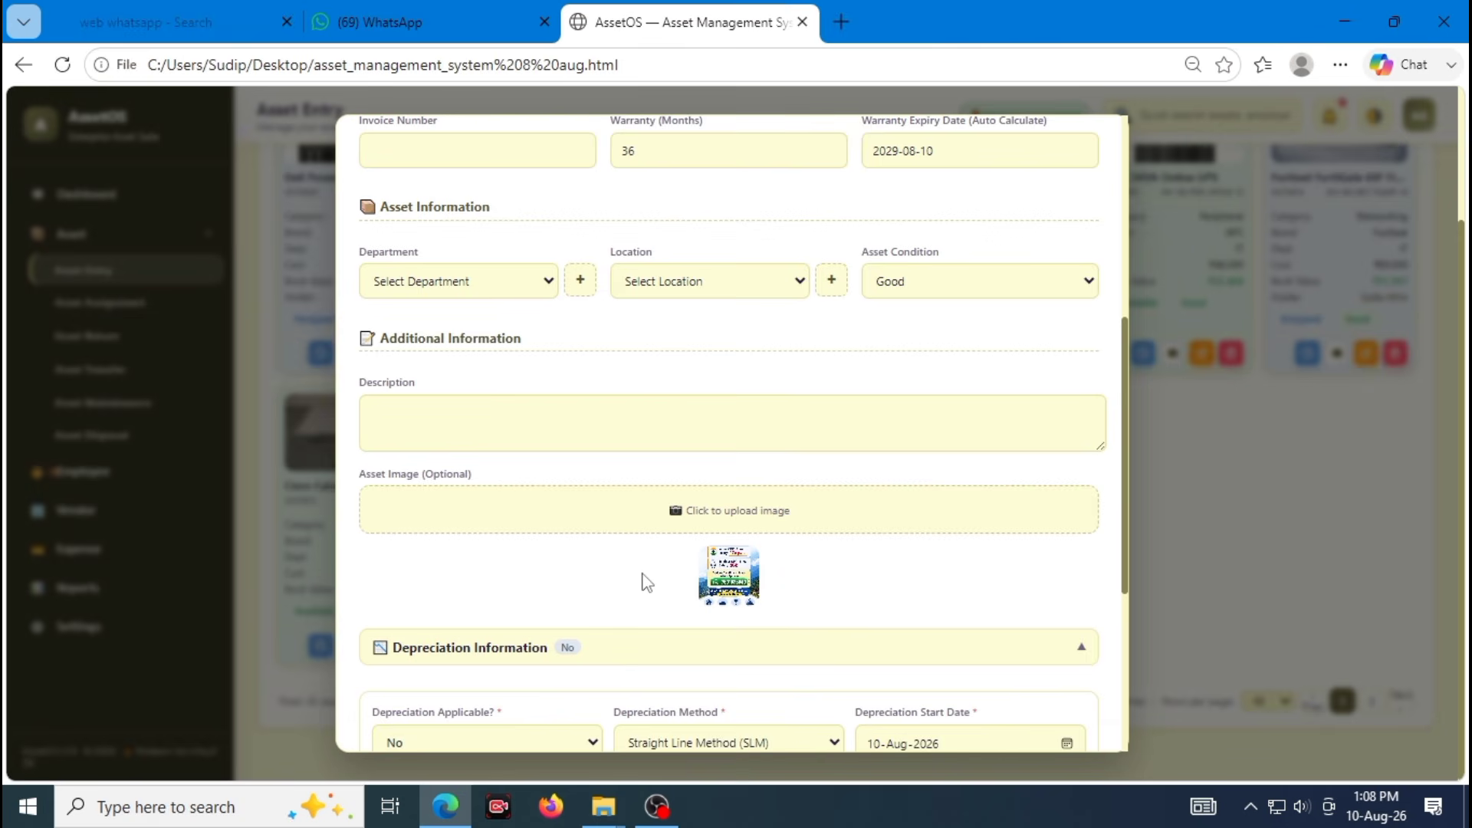
{"action": "scroll", "coordinate": [644, 579], "scroll_direction": "down", "scroll_amount": 5}
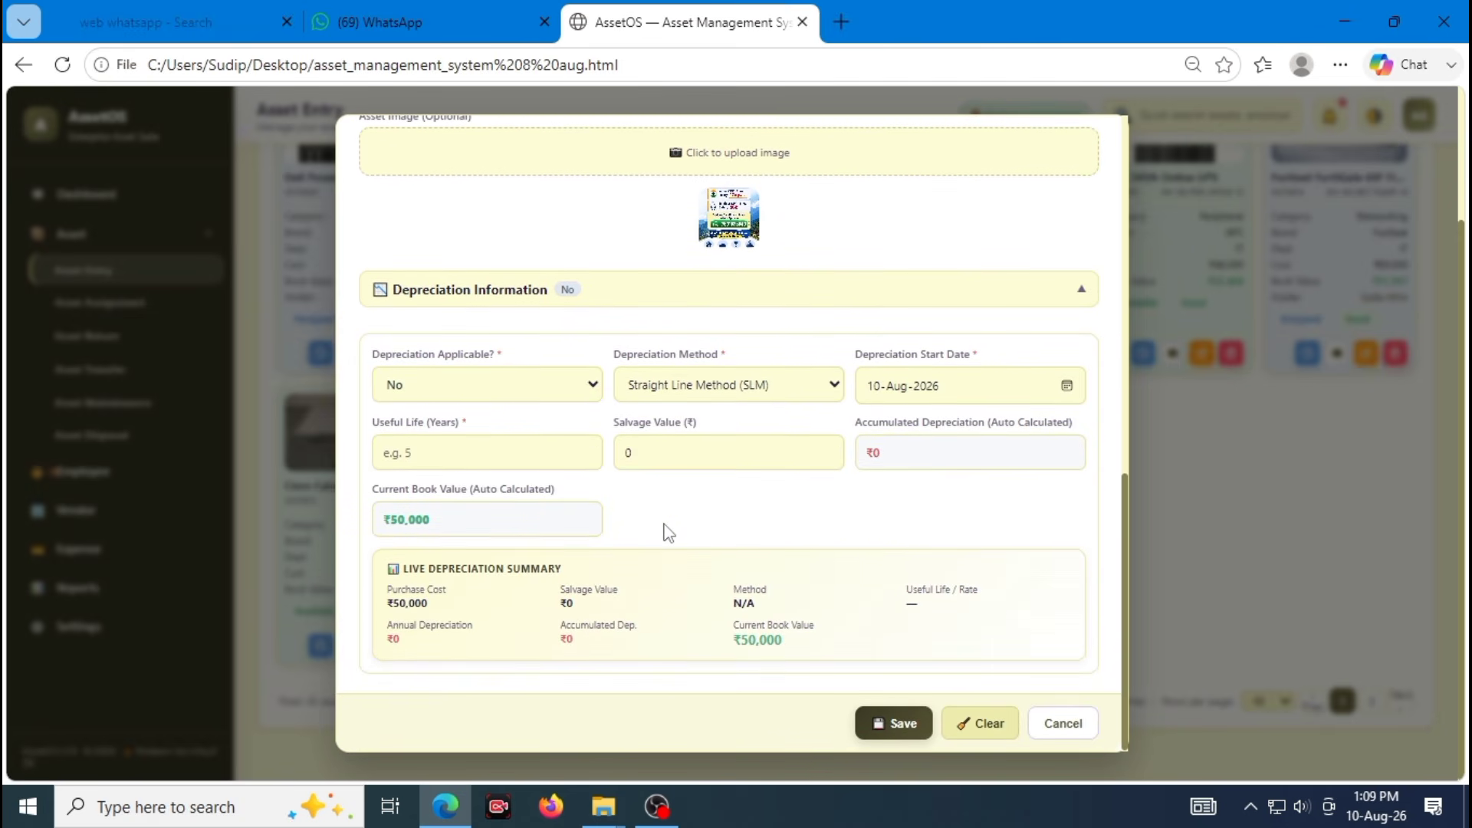
{"action": "left_click", "coordinate": [476, 394]}
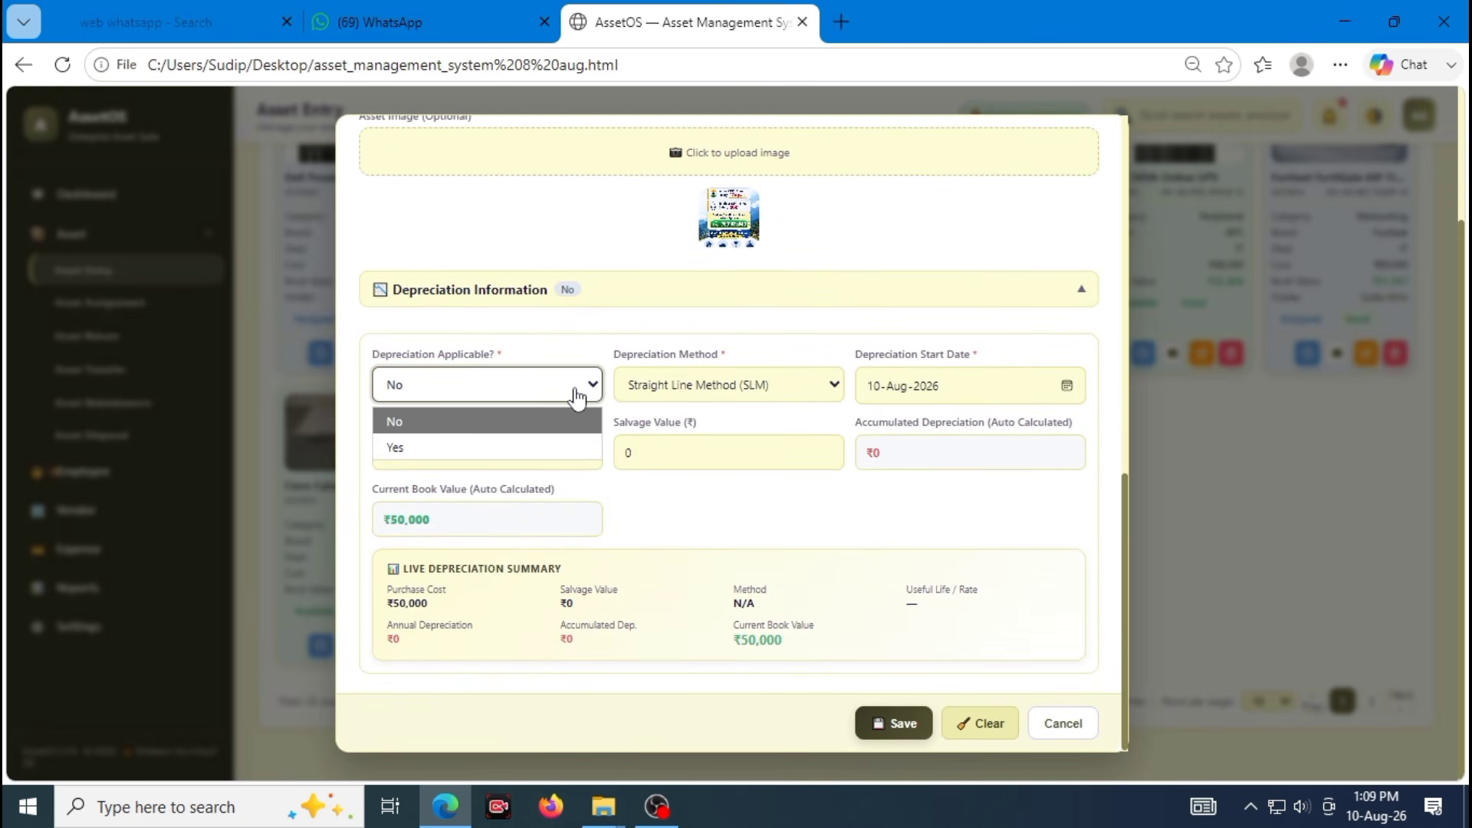
{"action": "left_click", "coordinate": [463, 447]}
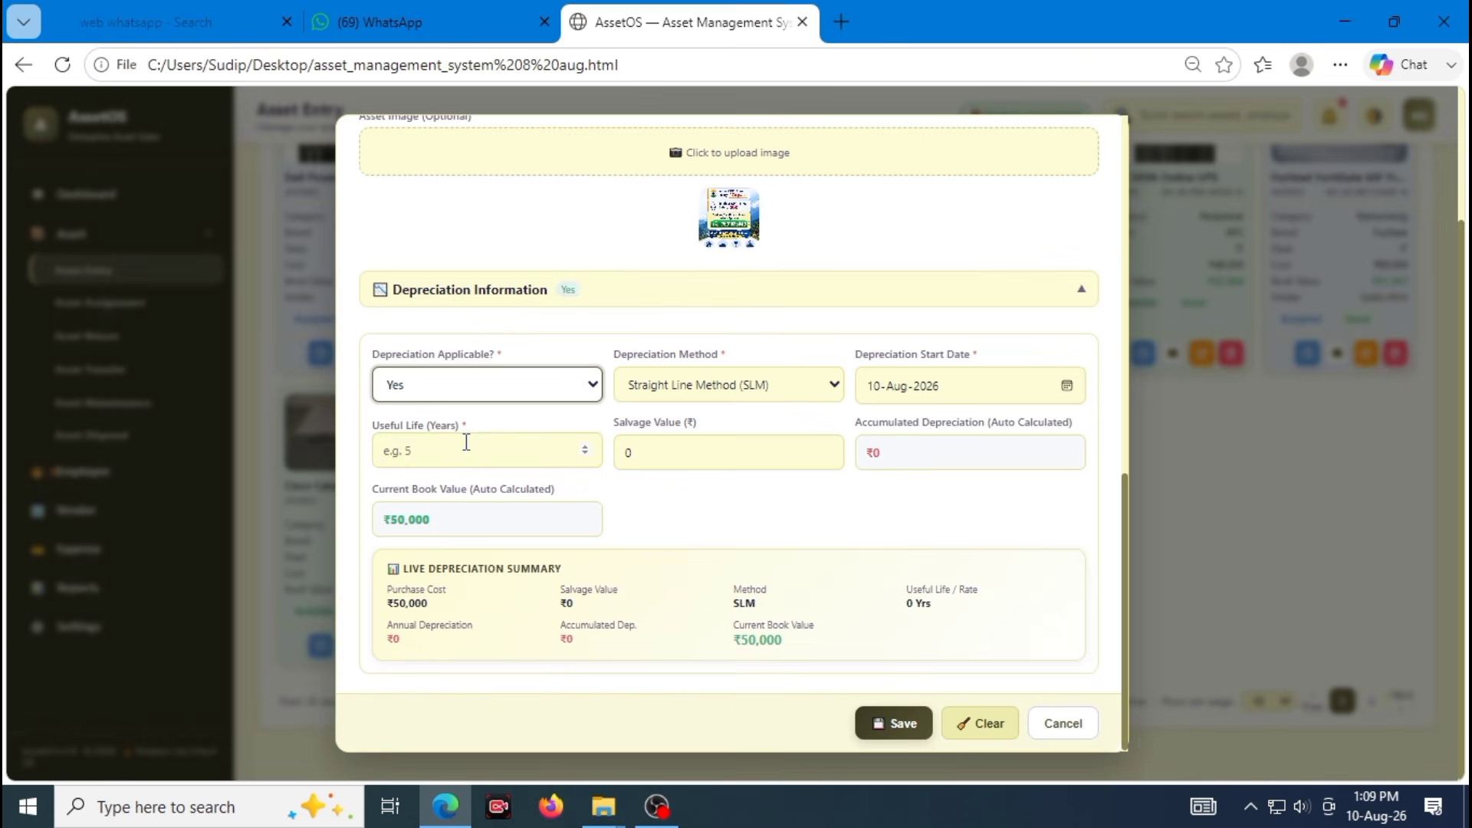
{"action": "left_click", "coordinate": [493, 383]}
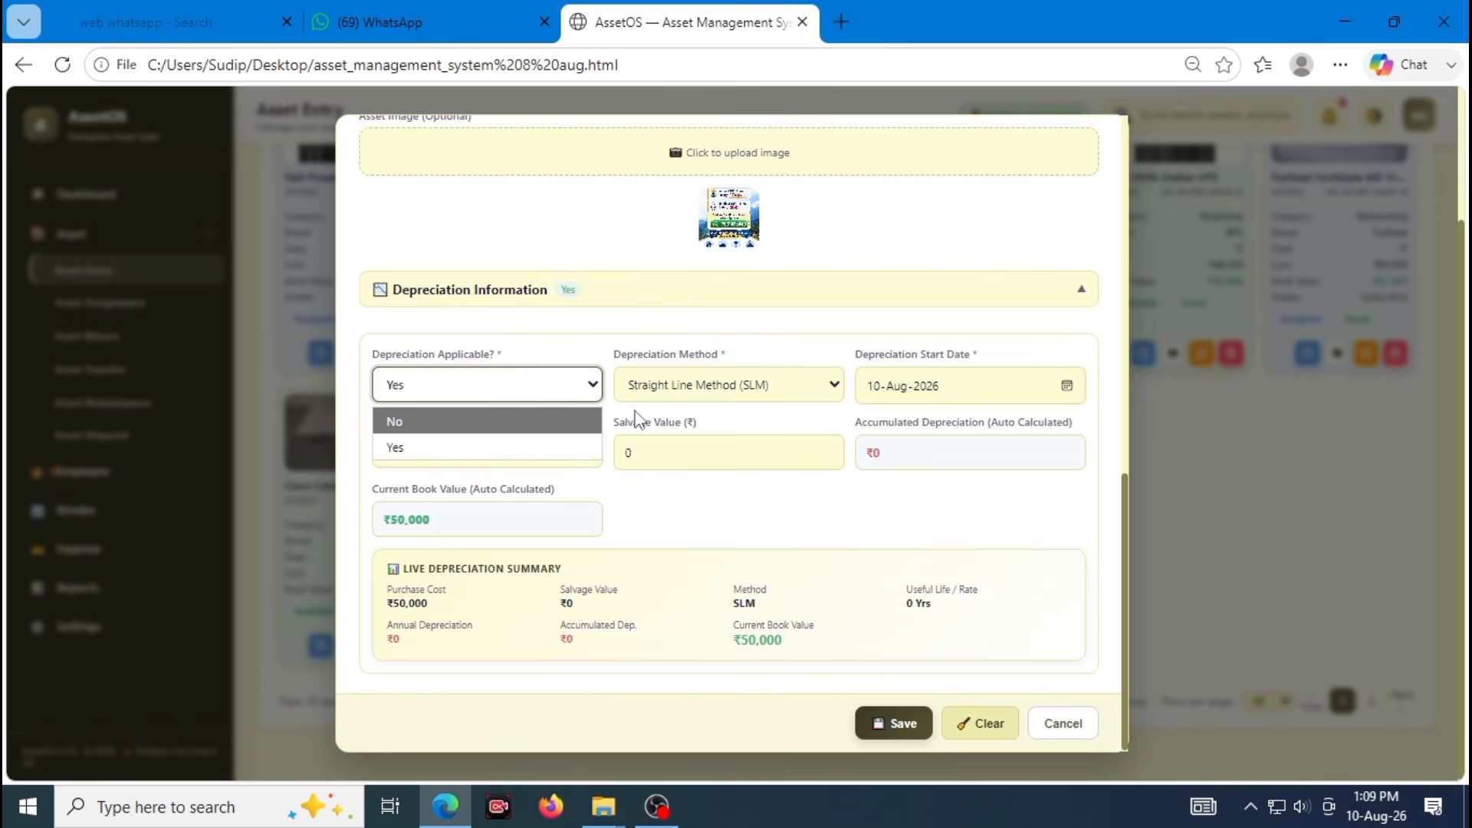
{"action": "left_click", "coordinate": [666, 395]}
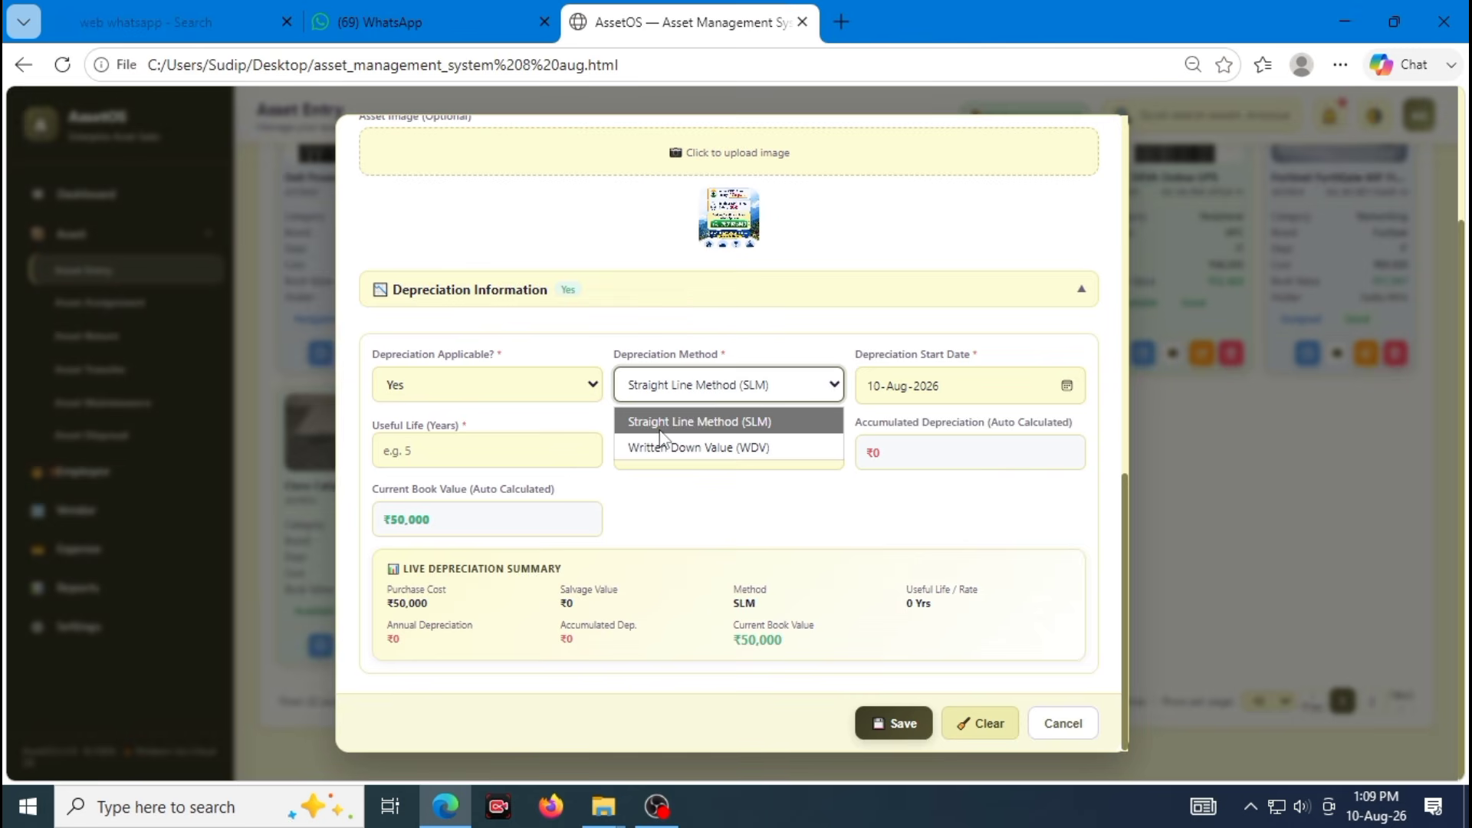
{"action": "left_click", "coordinate": [729, 411]}
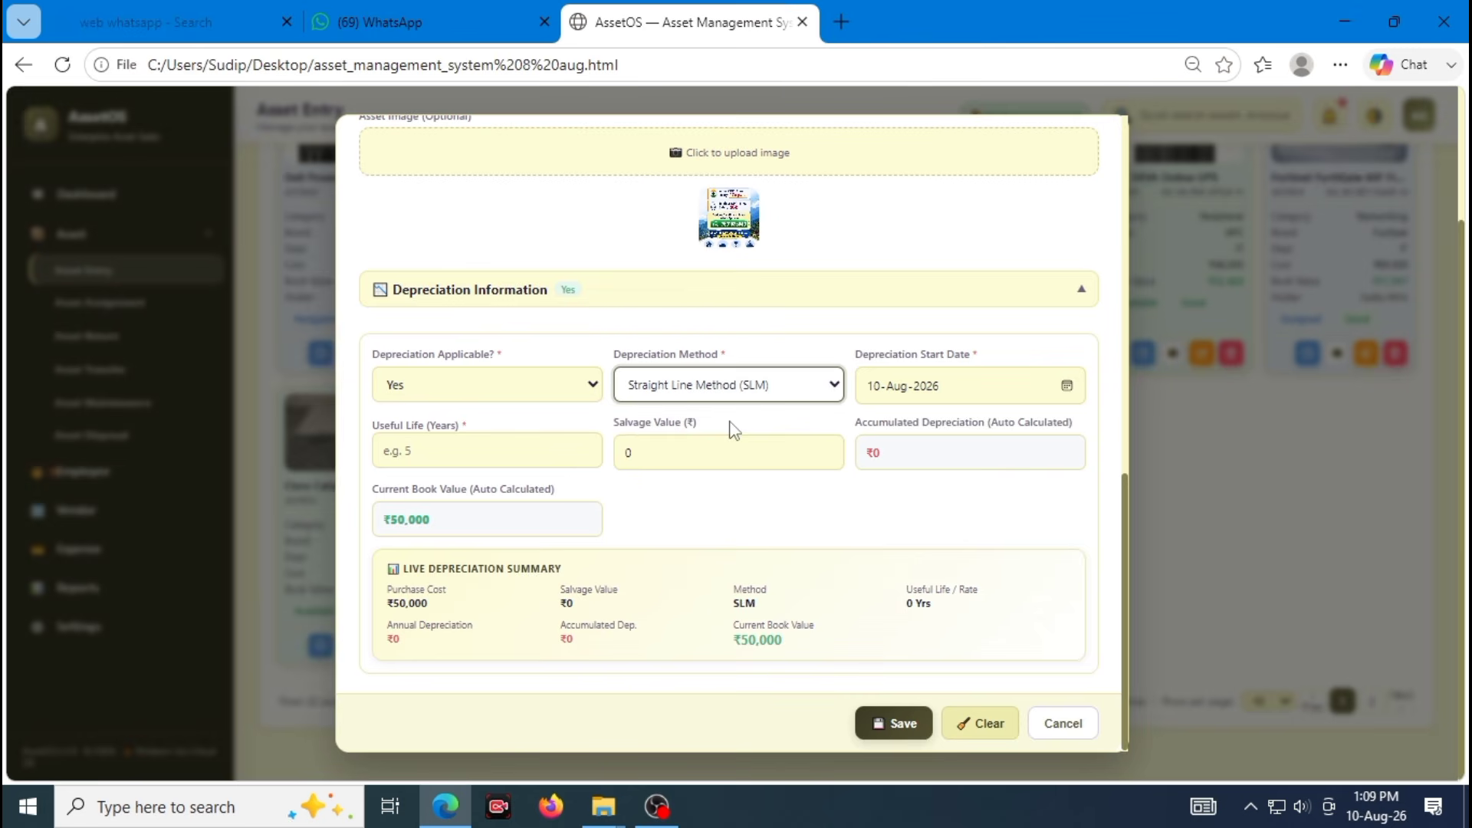
Set the asset's useful life to 3 years and its salvage value to 1000
{"action": "left_click", "coordinate": [480, 443]}
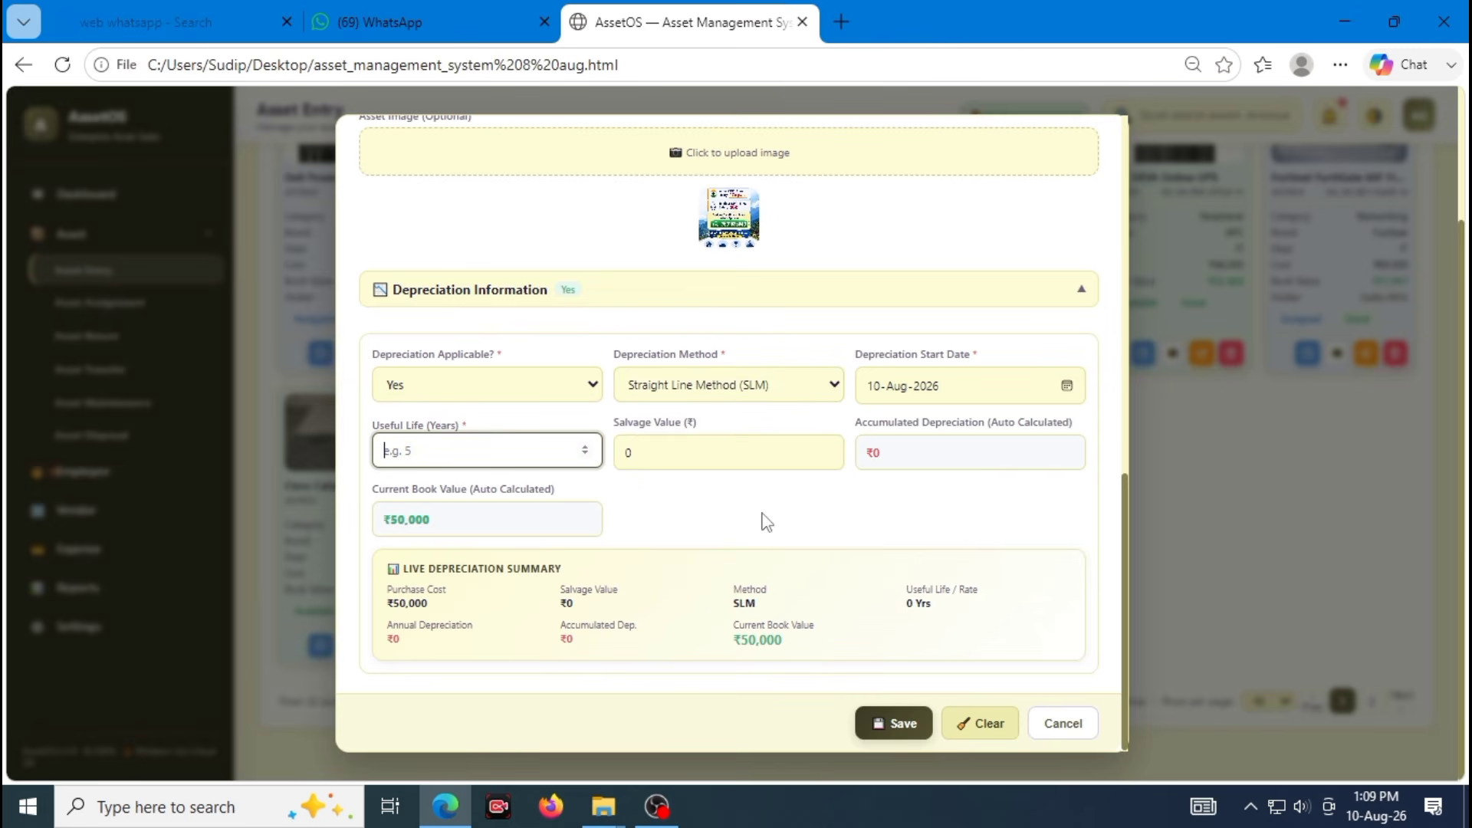
{"action": "type", "text": "3"}
{"action": "left_click", "coordinate": [780, 453]}
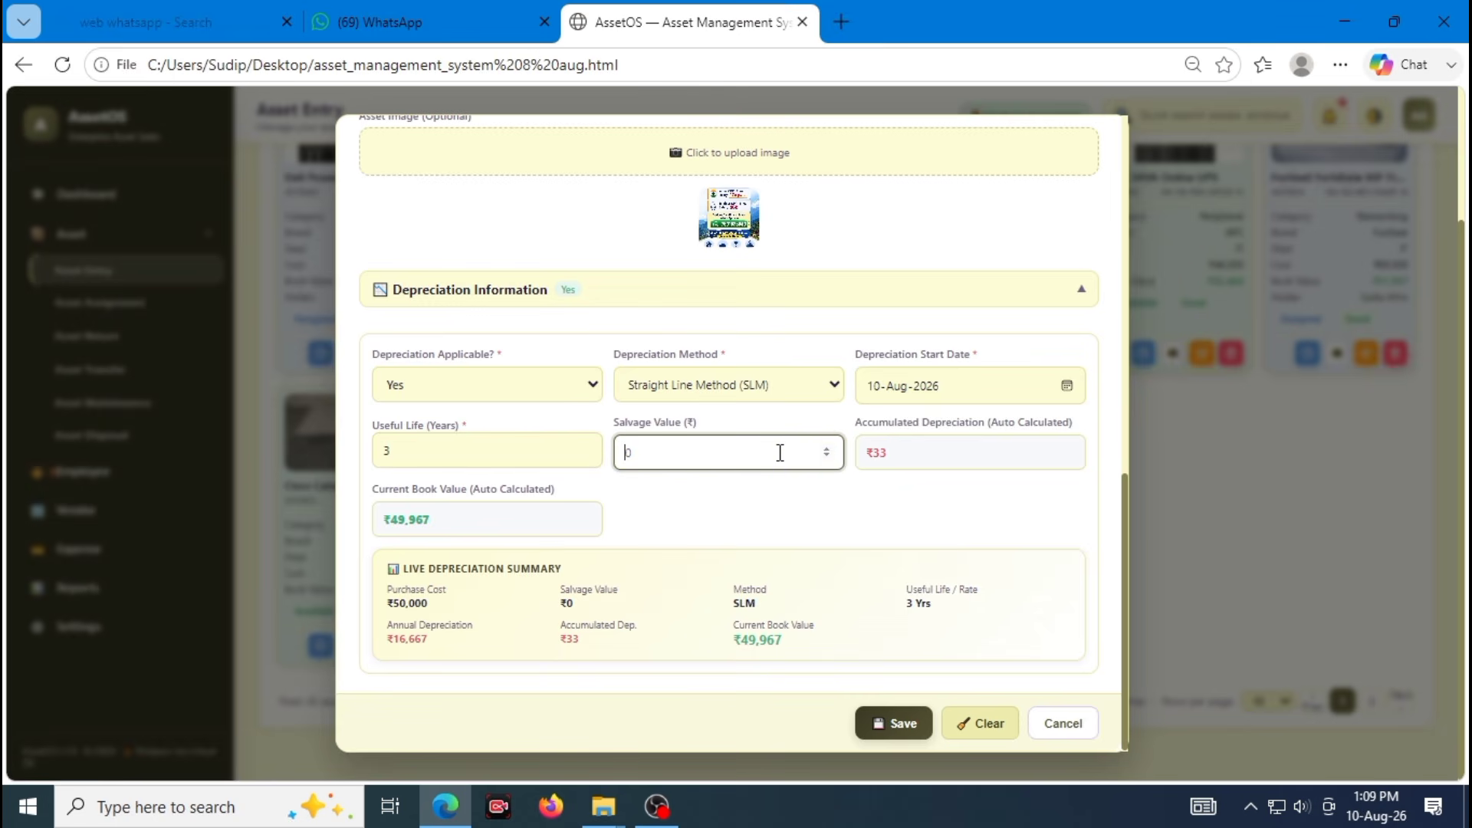
{"action": "type", "text": "1000"}
Examine the current book value and annual depreciation in the live summary against the entered purchase cost and salvage value
{"action": "left_click_drag", "start_coordinate": [746, 649], "coordinate": [789, 652]}
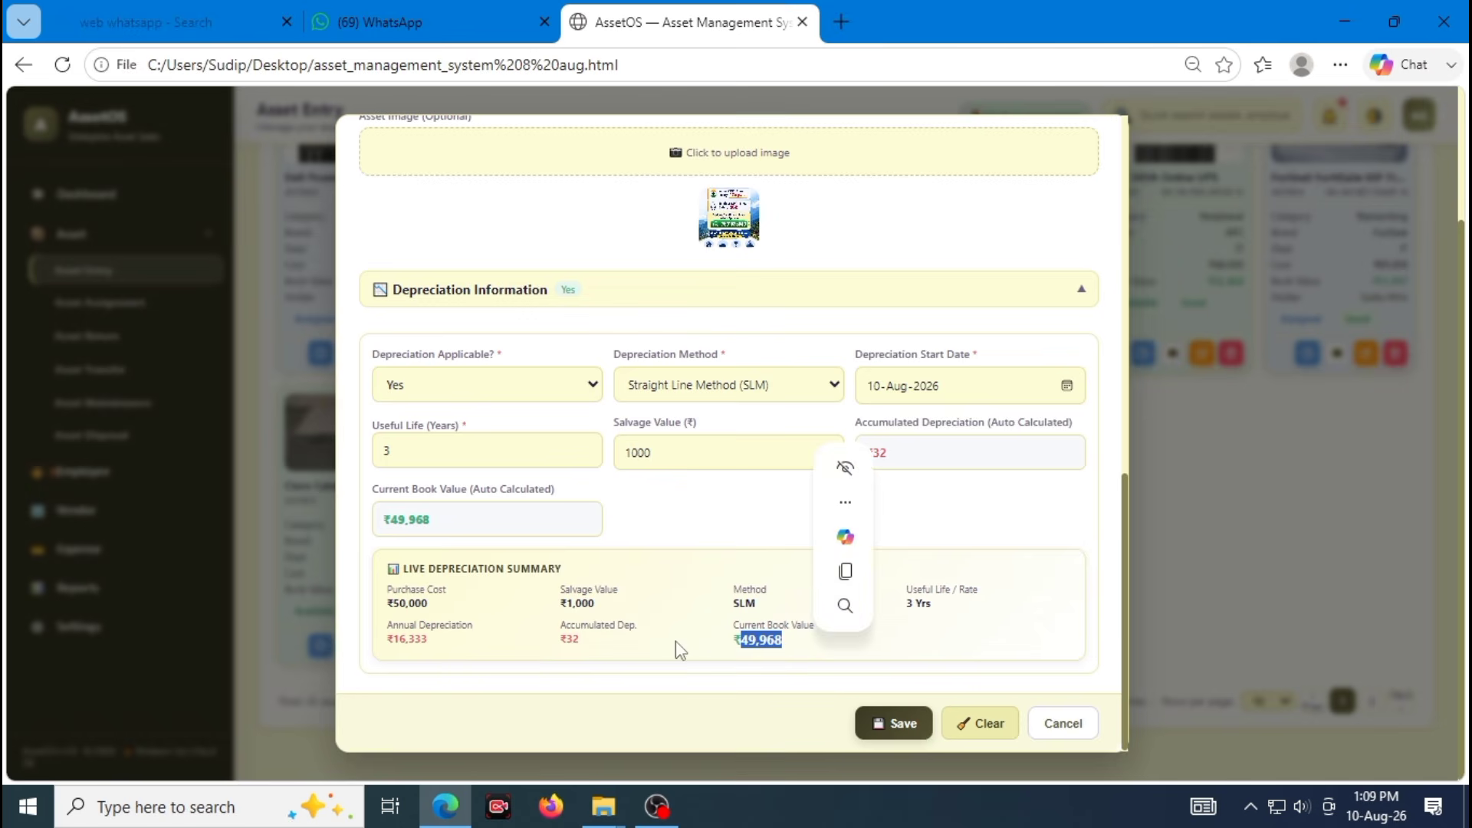
{"action": "scroll", "coordinate": [678, 614], "scroll_direction": "up", "scroll_amount": 2}
{"action": "scroll", "coordinate": [675, 610], "scroll_direction": "up", "scroll_amount": 8}
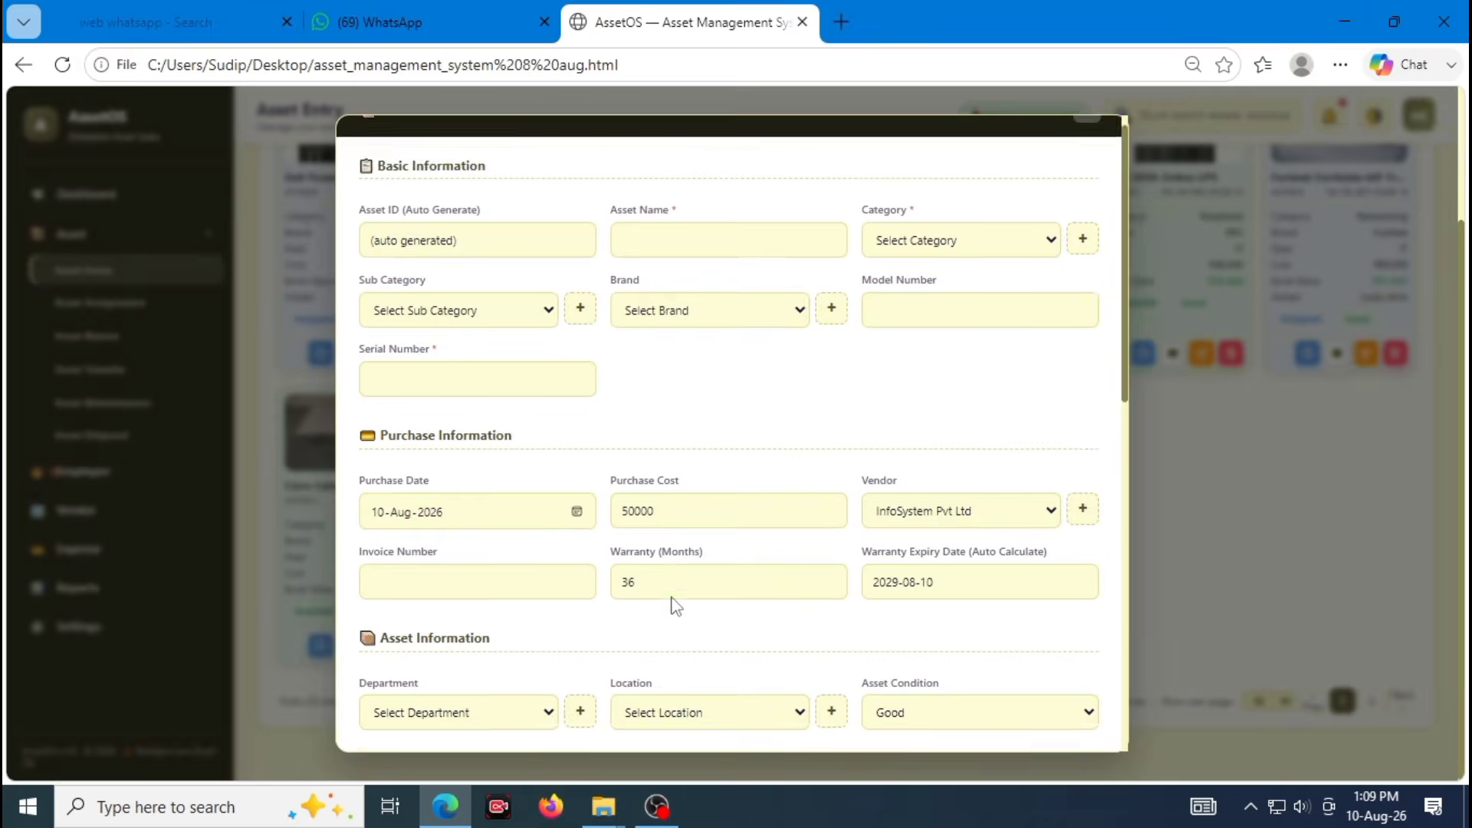
{"action": "scroll", "coordinate": [670, 434], "scroll_direction": "down", "scroll_amount": 1}
{"action": "left_click_drag", "start_coordinate": [680, 398], "coordinate": [602, 414]}
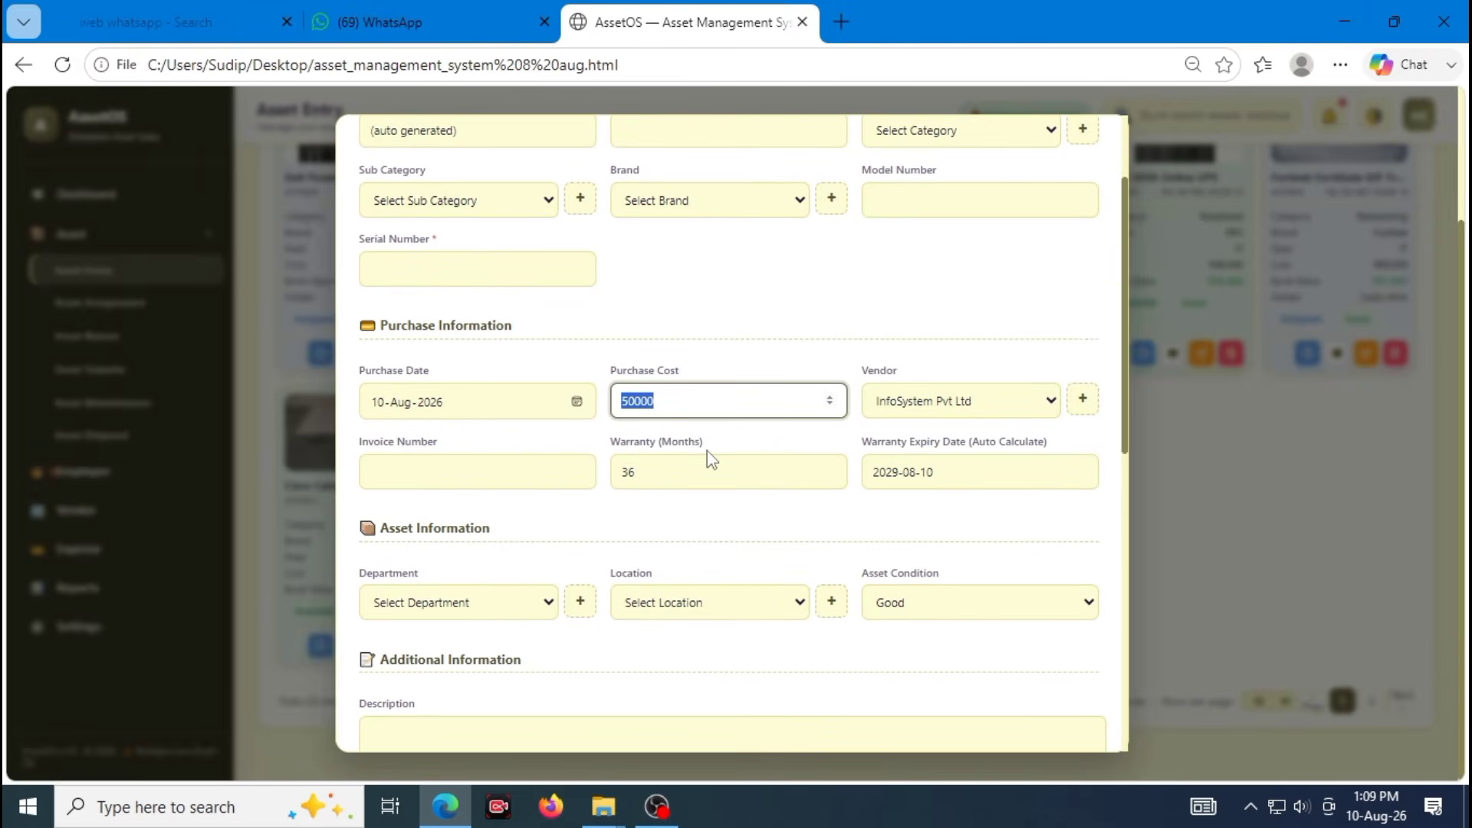
{"action": "scroll", "coordinate": [712, 458], "scroll_direction": "down", "scroll_amount": 8}
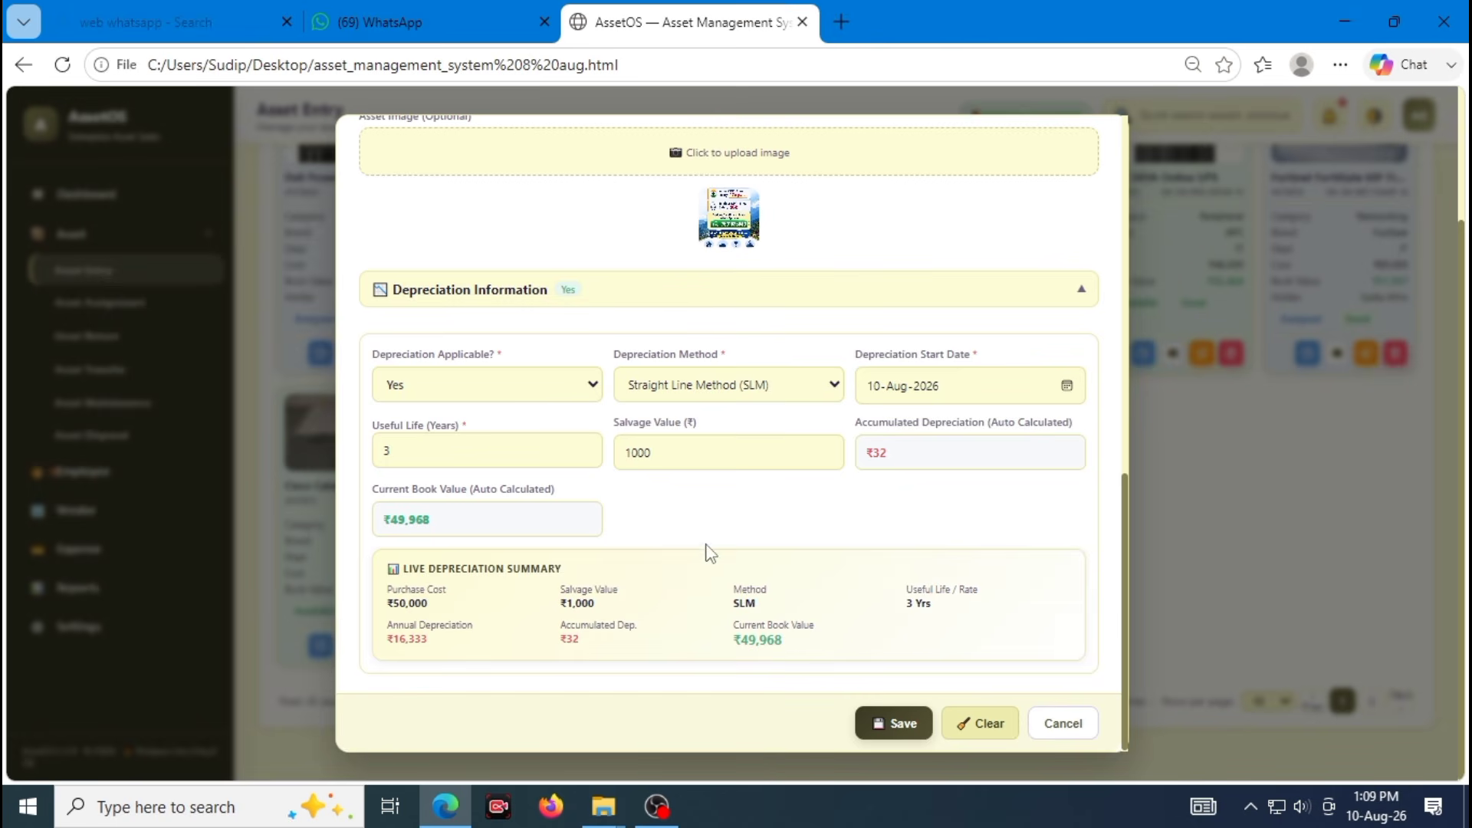
{"action": "left_click", "coordinate": [694, 450]}
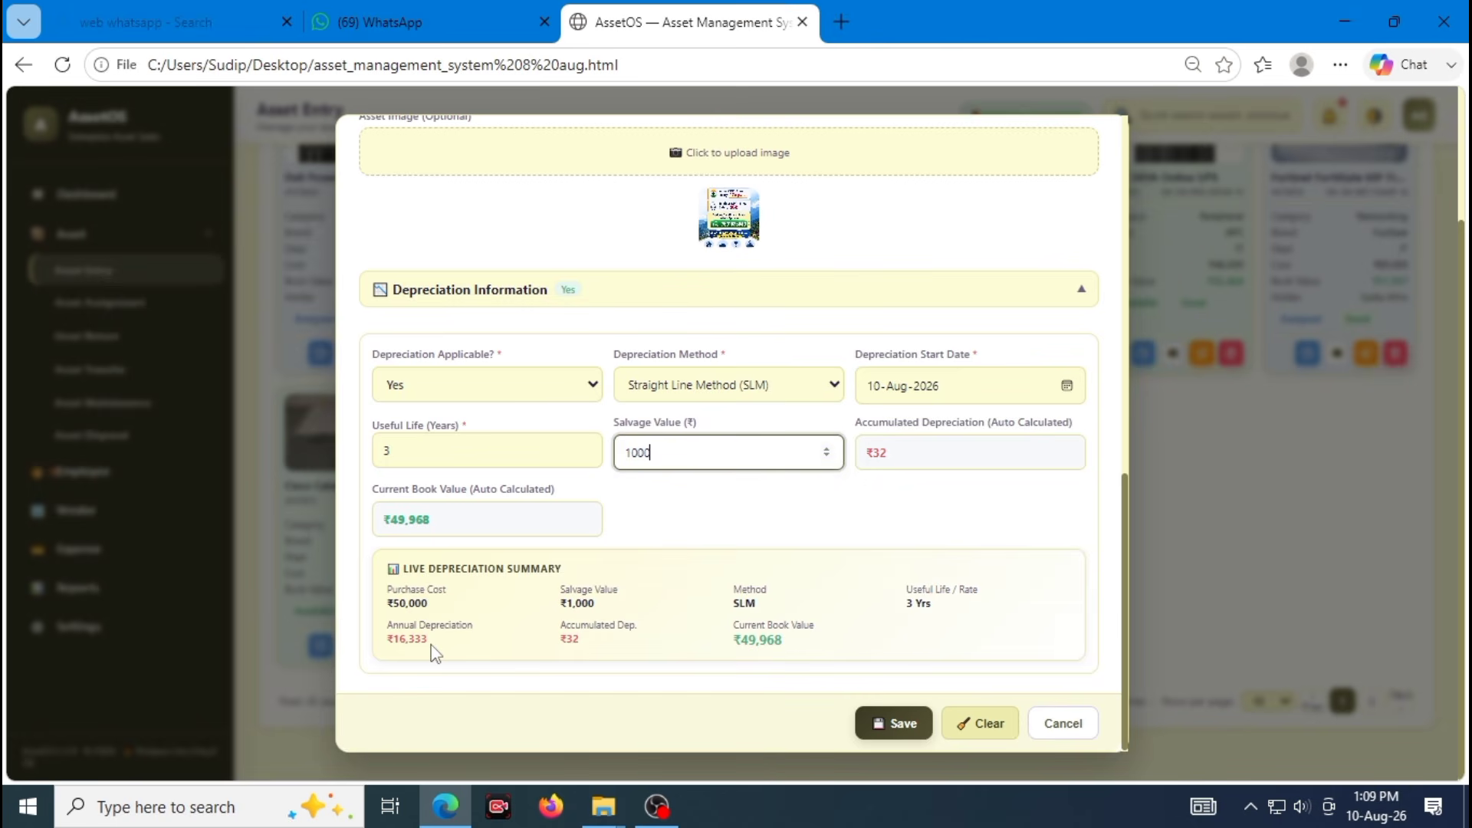
{"action": "left_click_drag", "start_coordinate": [434, 644], "coordinate": [382, 646]}
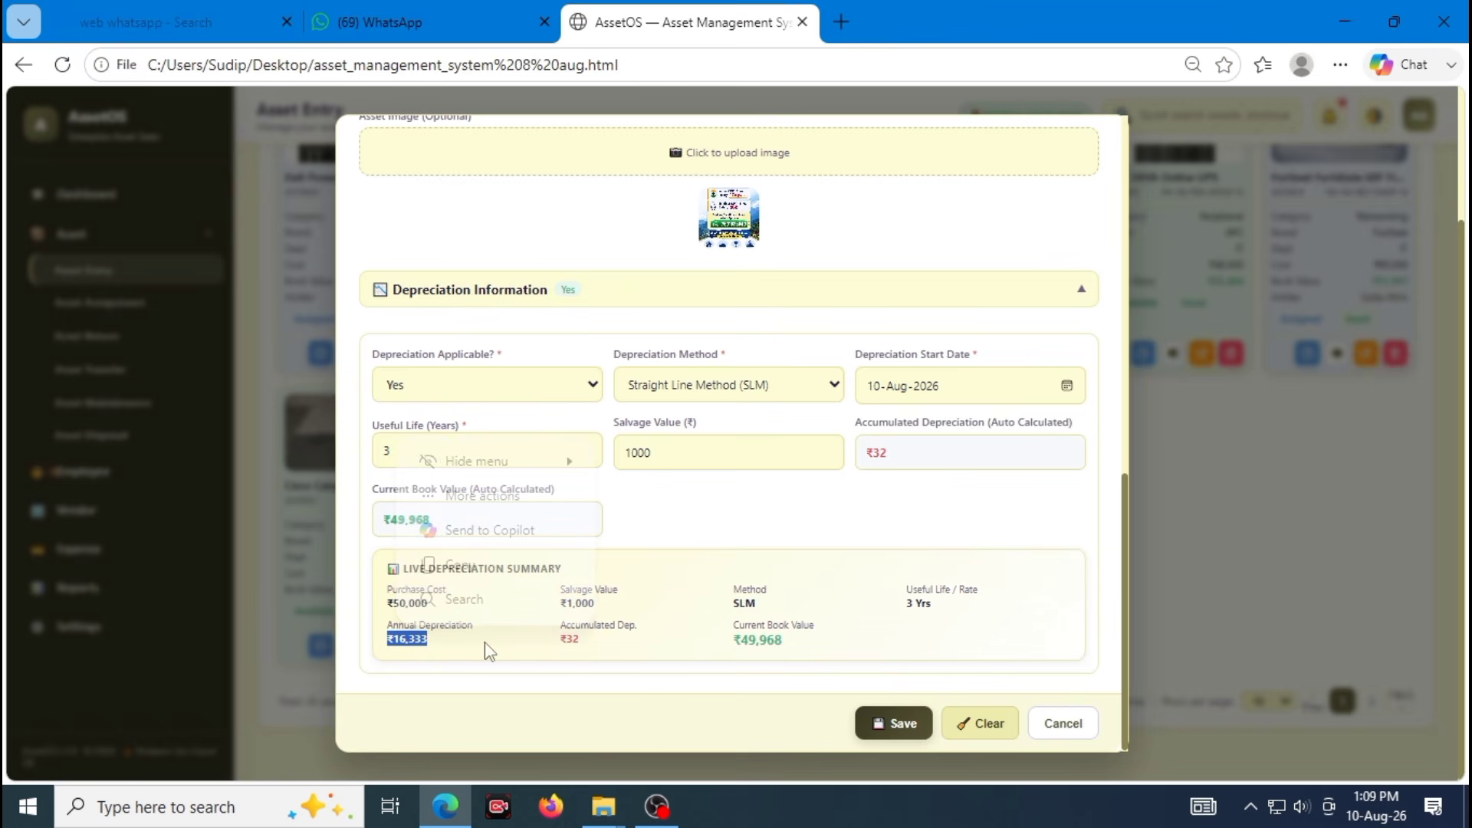
Check the annual and accumulated depreciation against the salvage value, and discard the new asset form without saving
{"action": "left_click_drag", "start_coordinate": [420, 641], "coordinate": [448, 443]}
{"action": "left_click", "coordinate": [702, 456]}
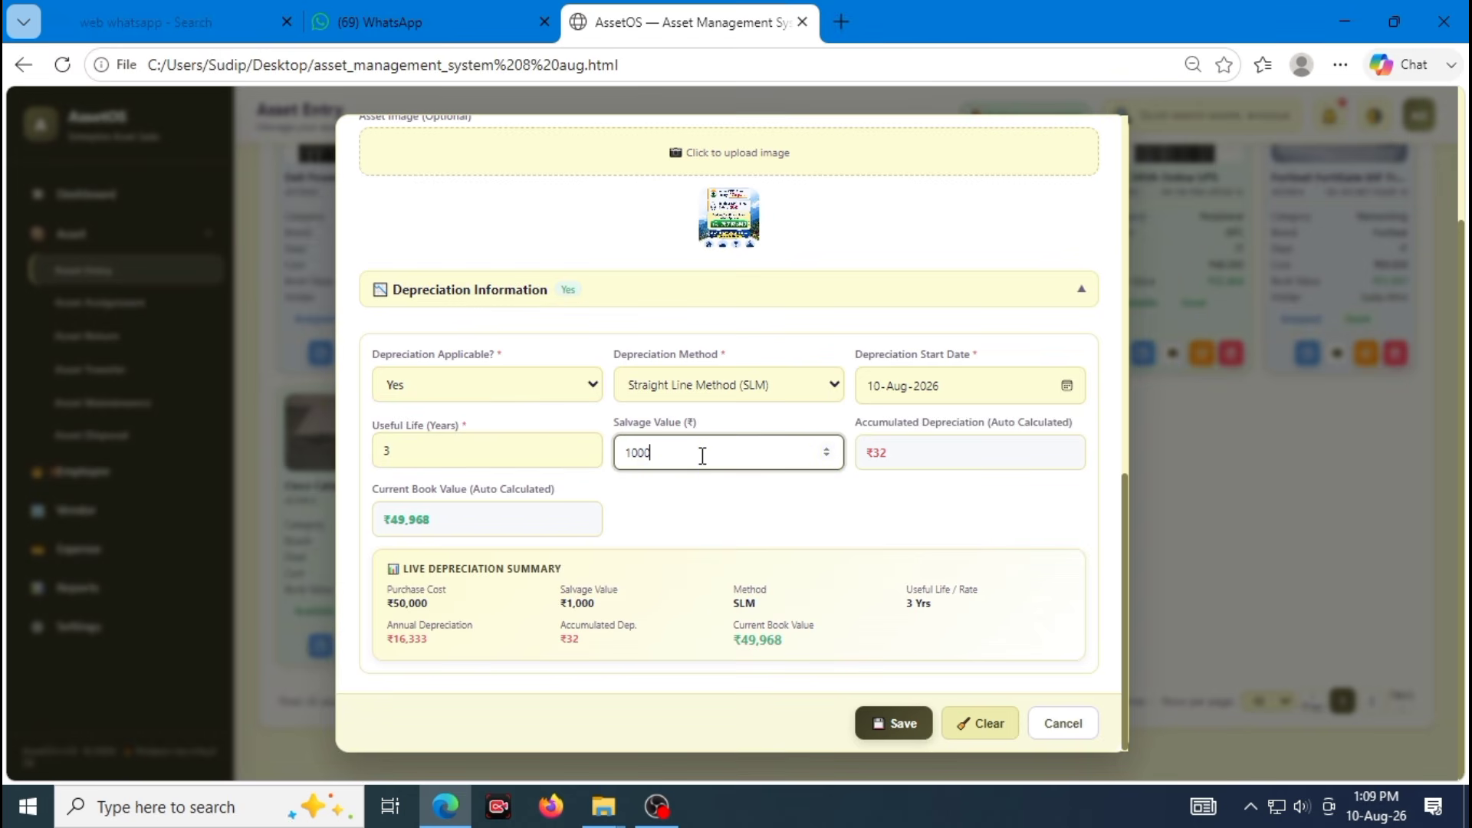
{"action": "left_click", "coordinate": [915, 459]}
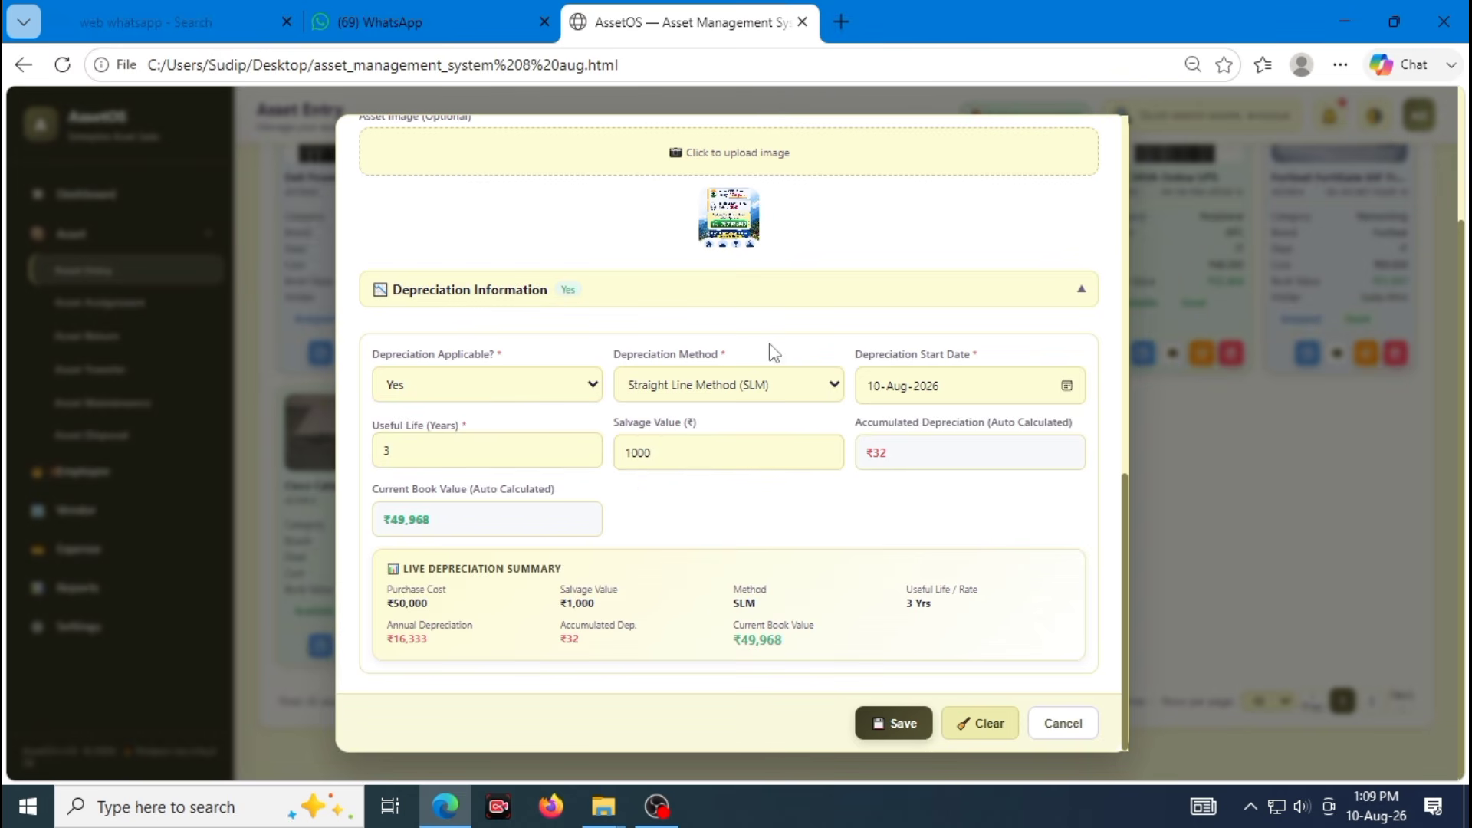
{"action": "double_click", "coordinate": [875, 457]}
{"action": "left_click_drag", "start_coordinate": [399, 639], "coordinate": [435, 655]}
{"action": "left_click", "coordinate": [1062, 724]}
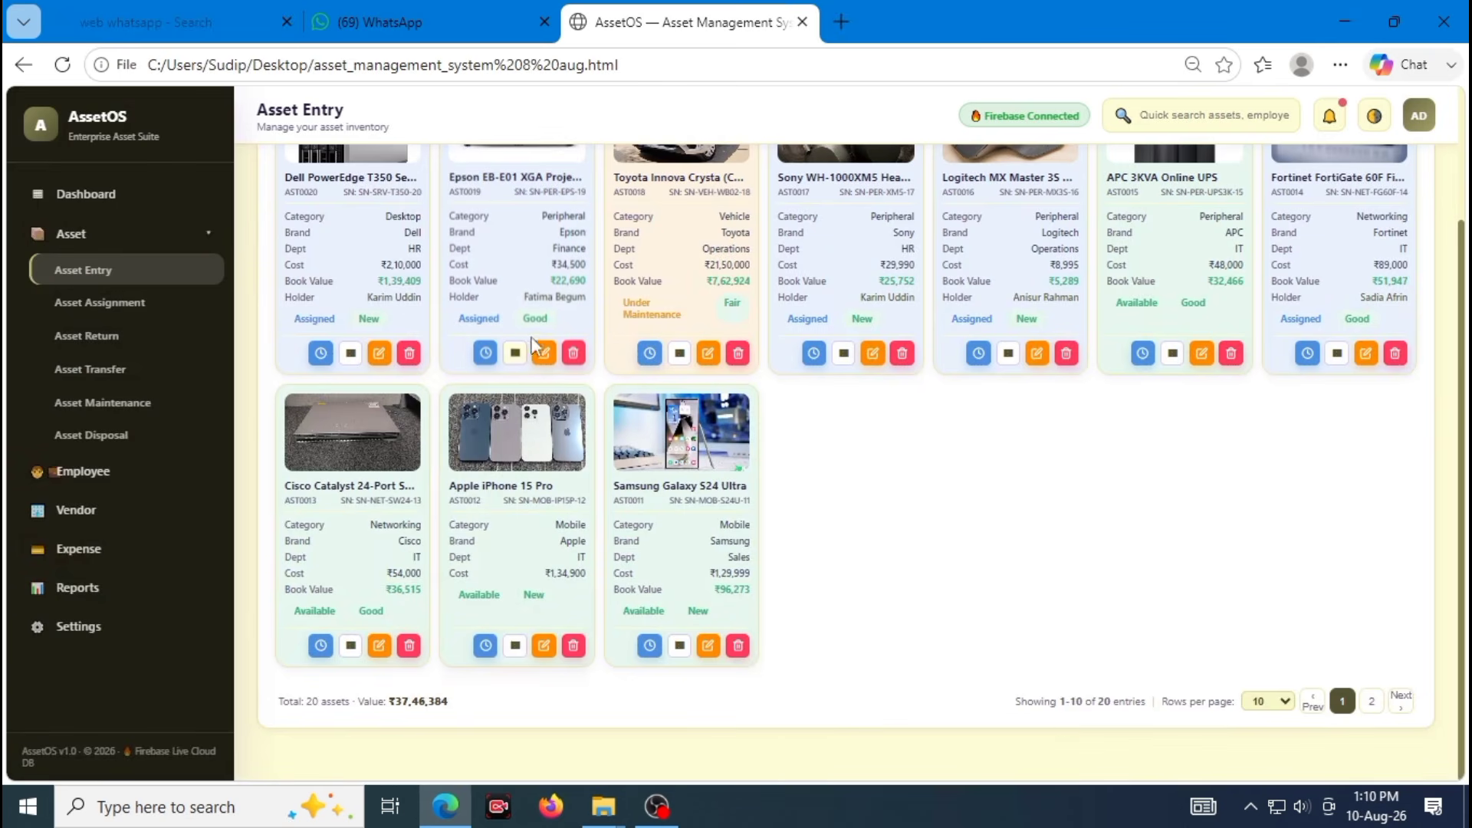
Filter the asset list by Available, switch it to Assigned, and restore All Statuses
{"action": "scroll", "coordinate": [890, 654], "scroll_direction": "up", "scroll_amount": 3}
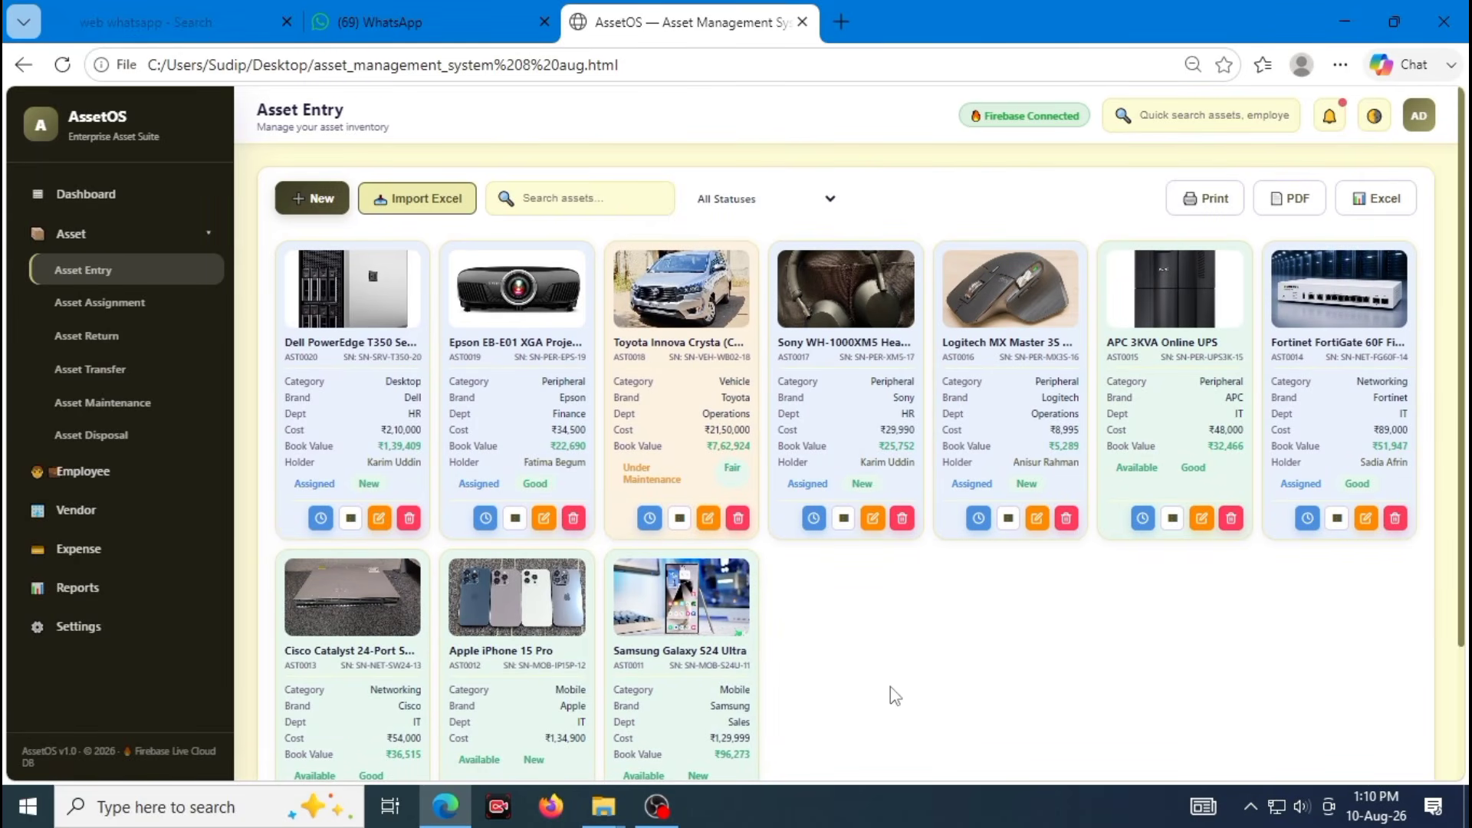
{"action": "left_click", "coordinate": [745, 204]}
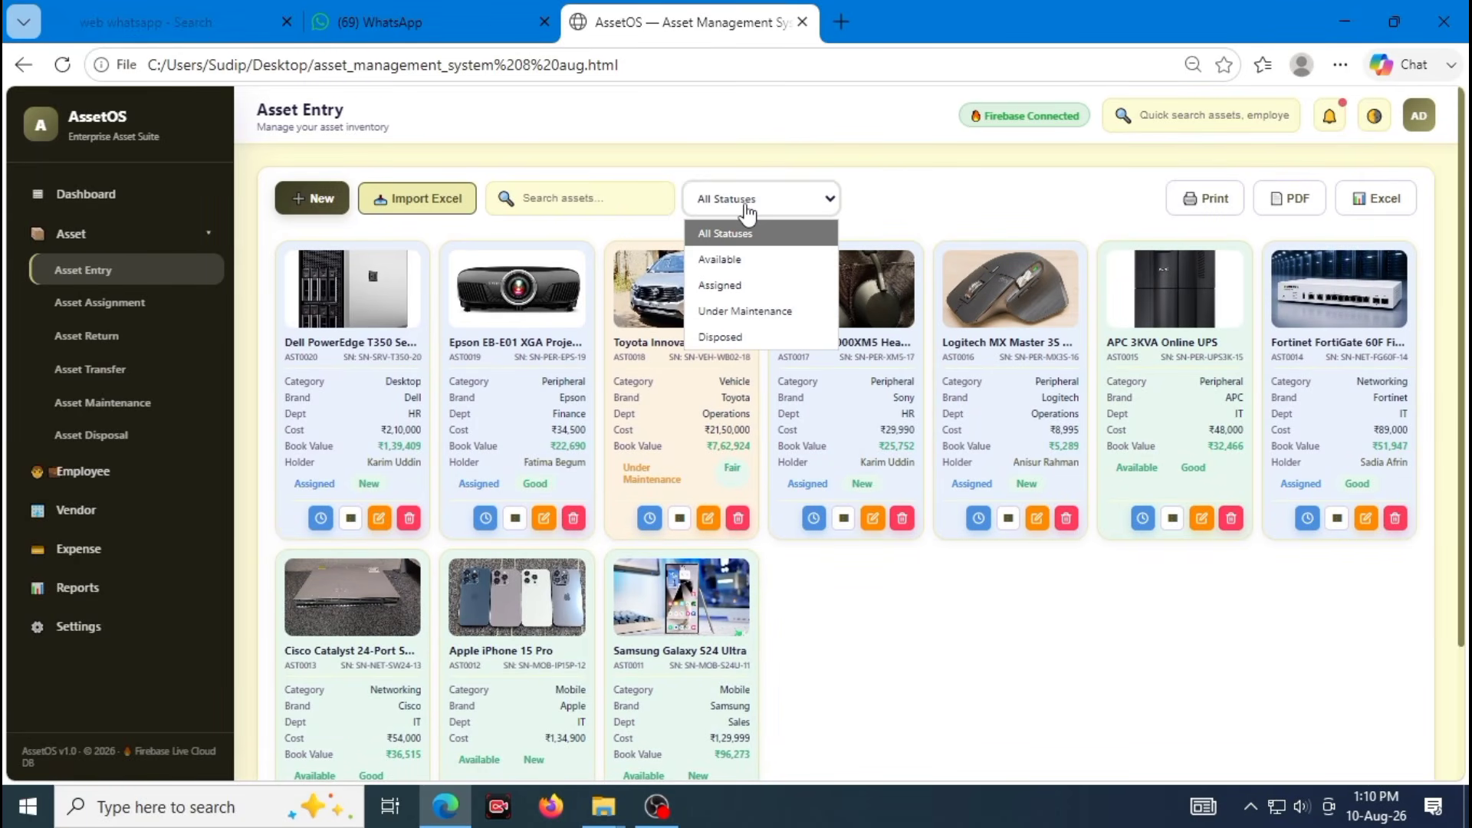
{"action": "left_click", "coordinate": [751, 259]}
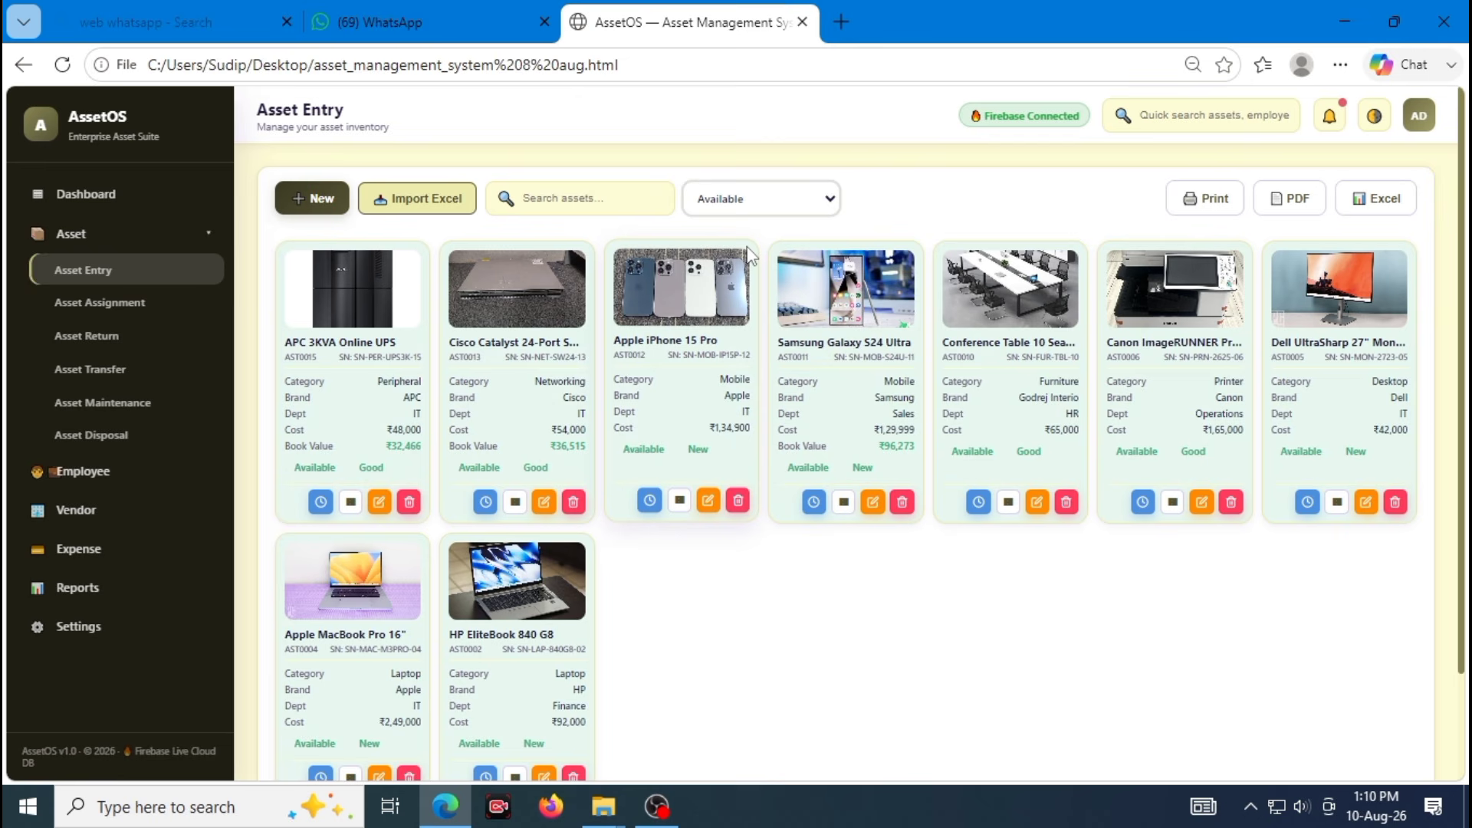
{"action": "left_click", "coordinate": [750, 205]}
{"action": "left_click", "coordinate": [739, 284]}
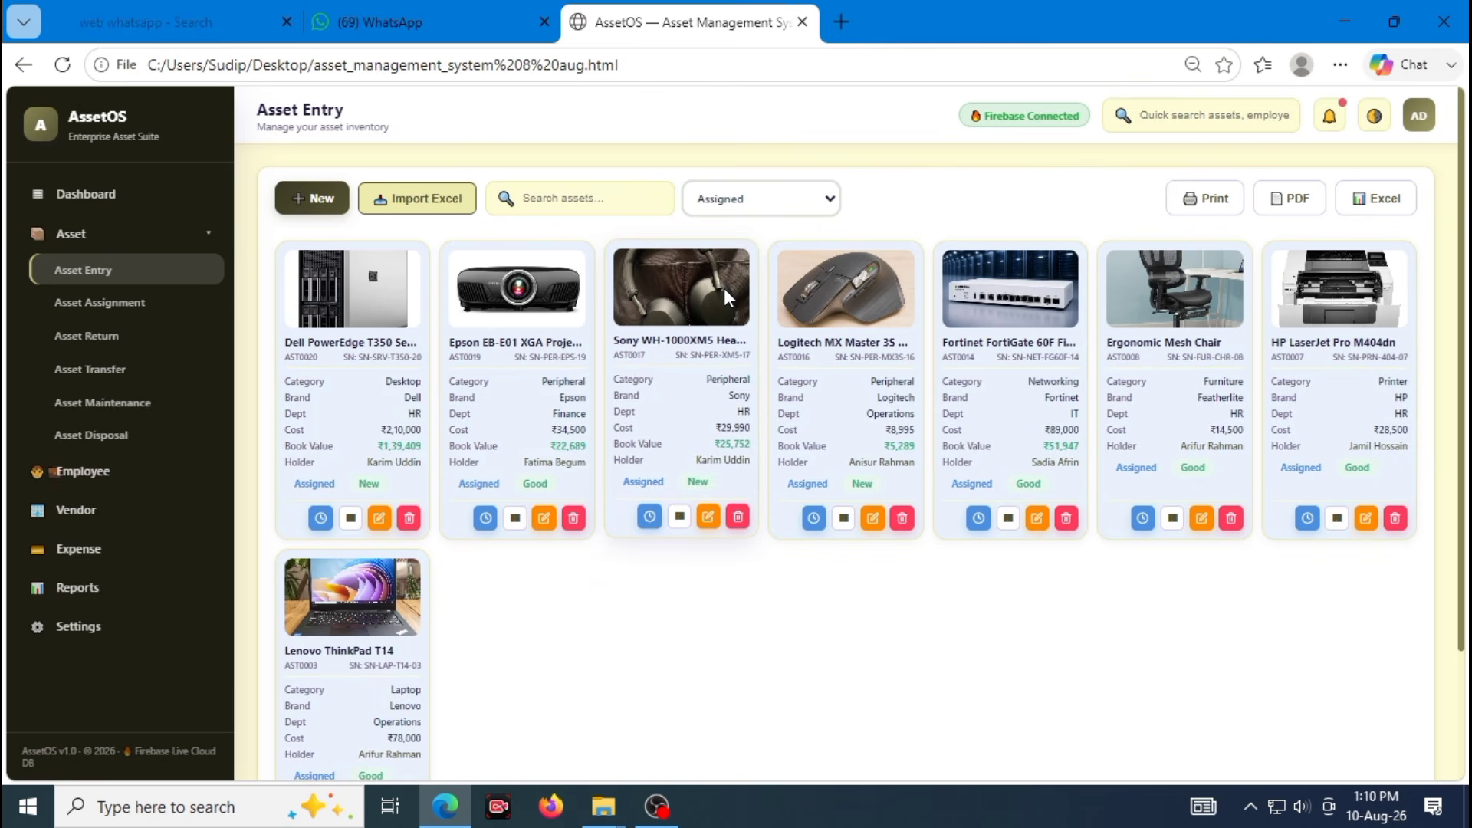
{"action": "left_click", "coordinate": [755, 201]}
{"action": "left_click", "coordinate": [766, 230]}
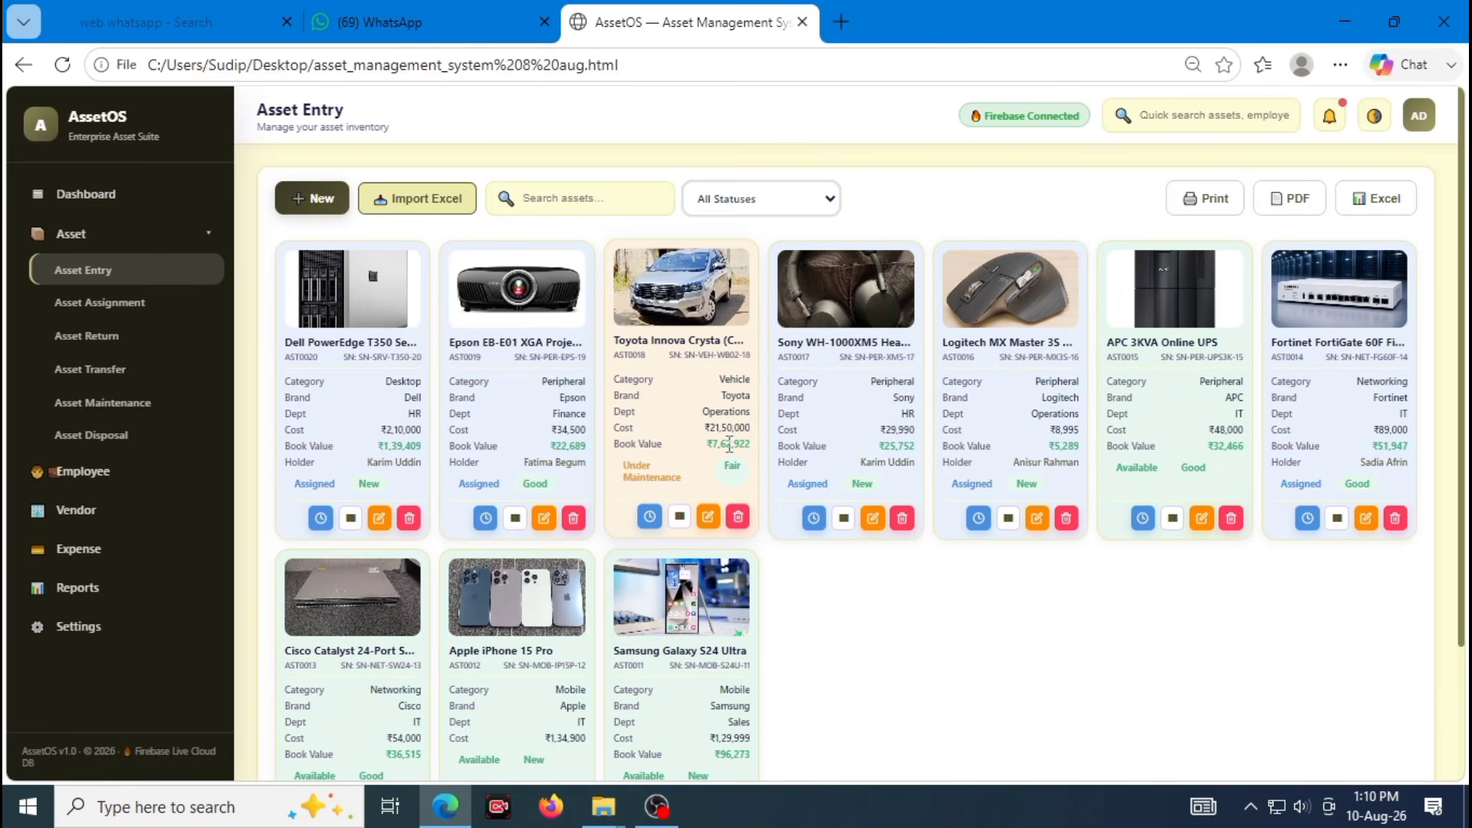
Filter the asset list to Assigned and examine the holder shown on each asset card
{"action": "left_click", "coordinate": [759, 201]}
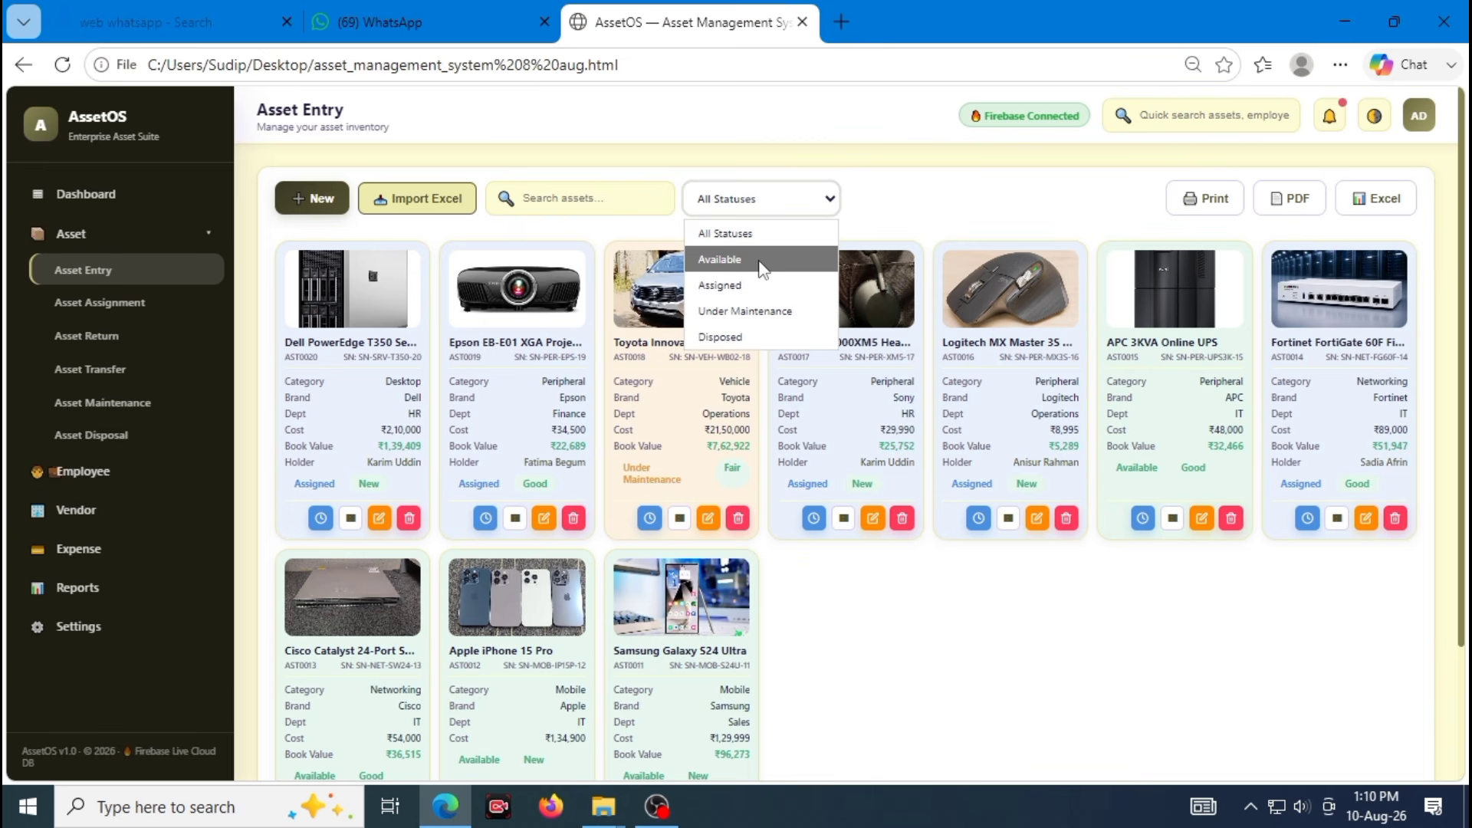
{"action": "left_click", "coordinate": [757, 287]}
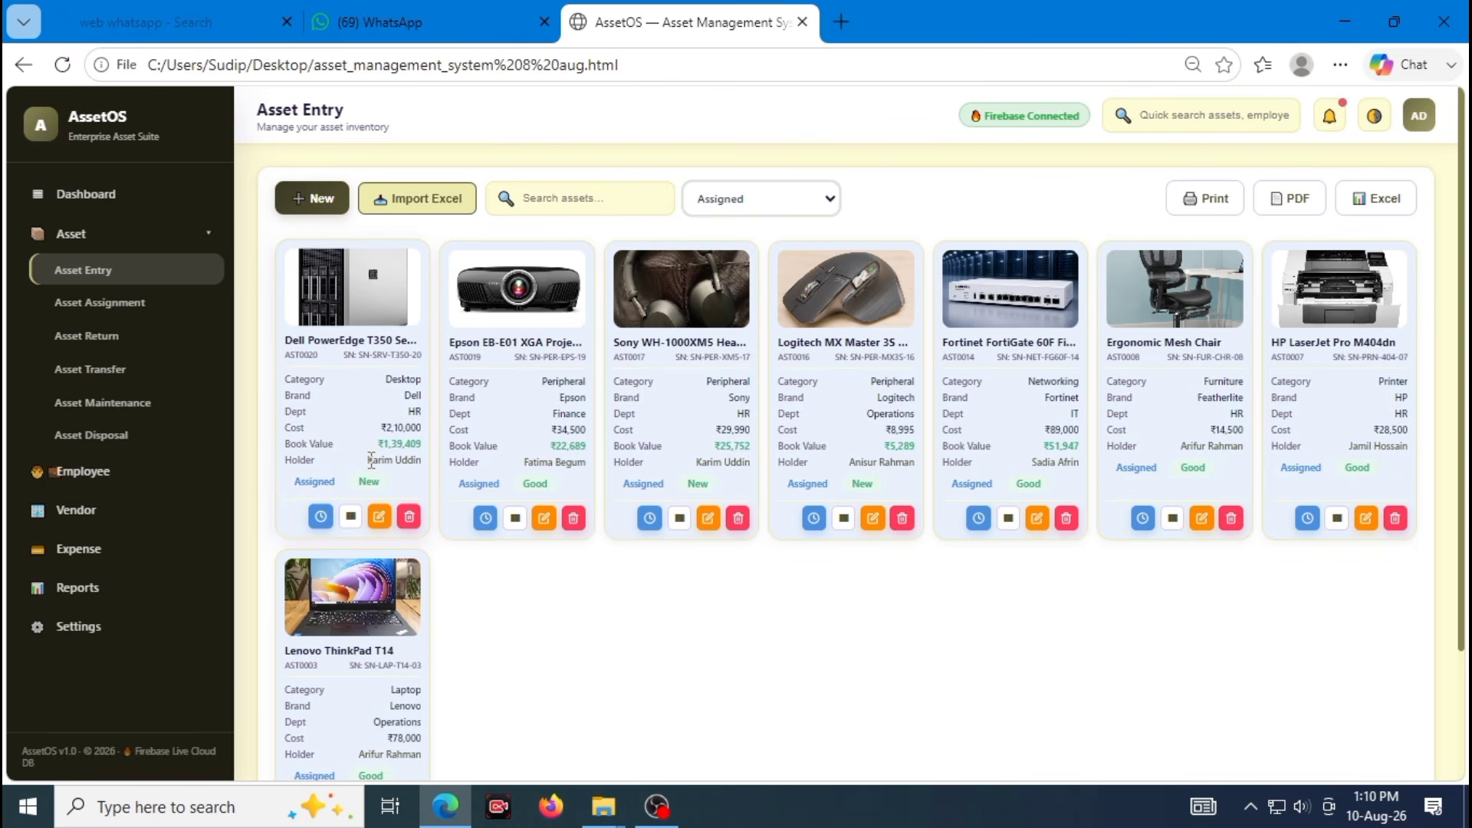
{"action": "left_click", "coordinate": [366, 471]}
{"action": "left_click_drag", "start_coordinate": [367, 472], "coordinate": [445, 460]}
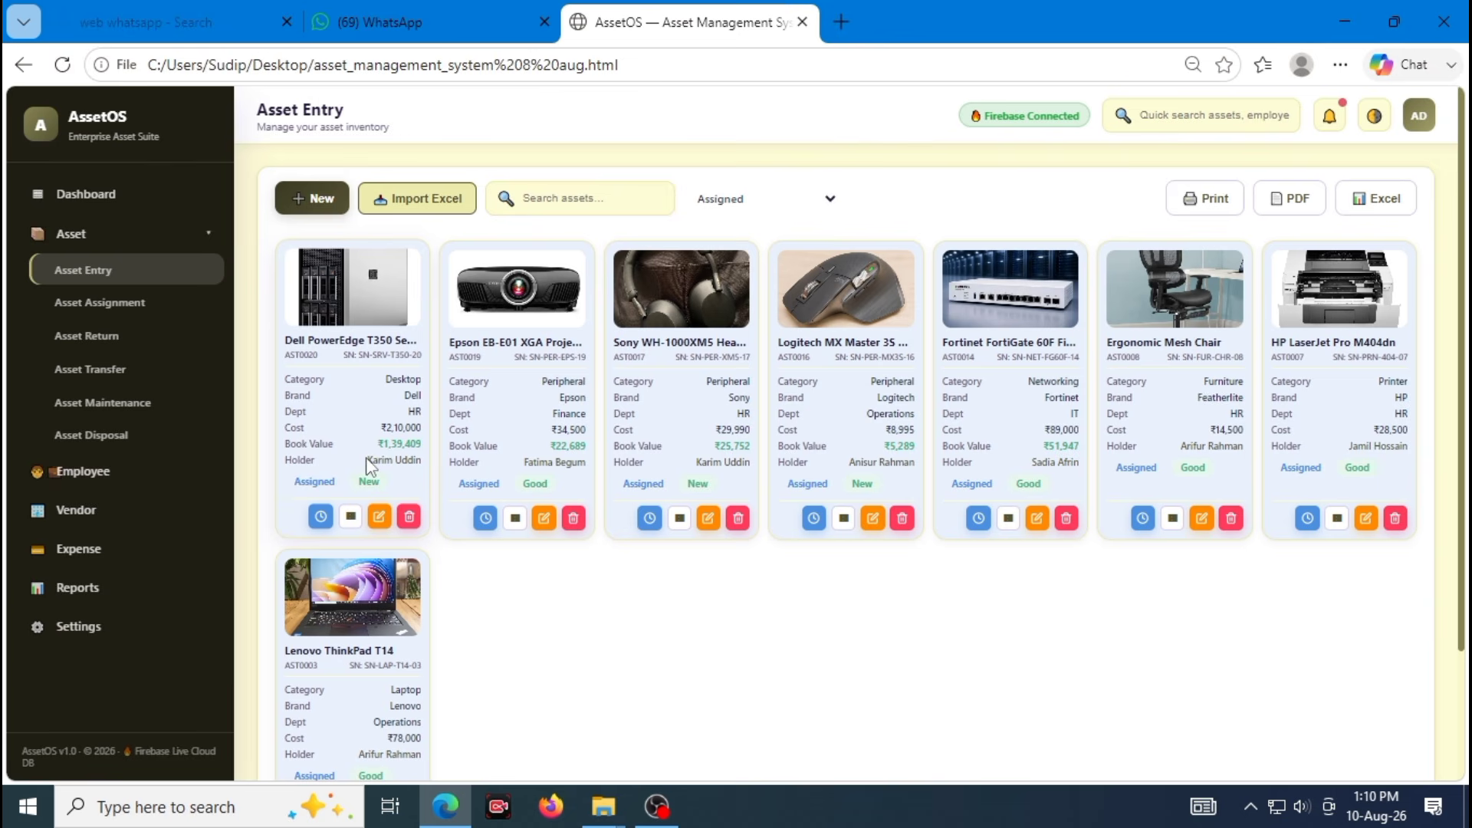
{"action": "left_click_drag", "start_coordinate": [415, 459], "coordinate": [415, 458]}
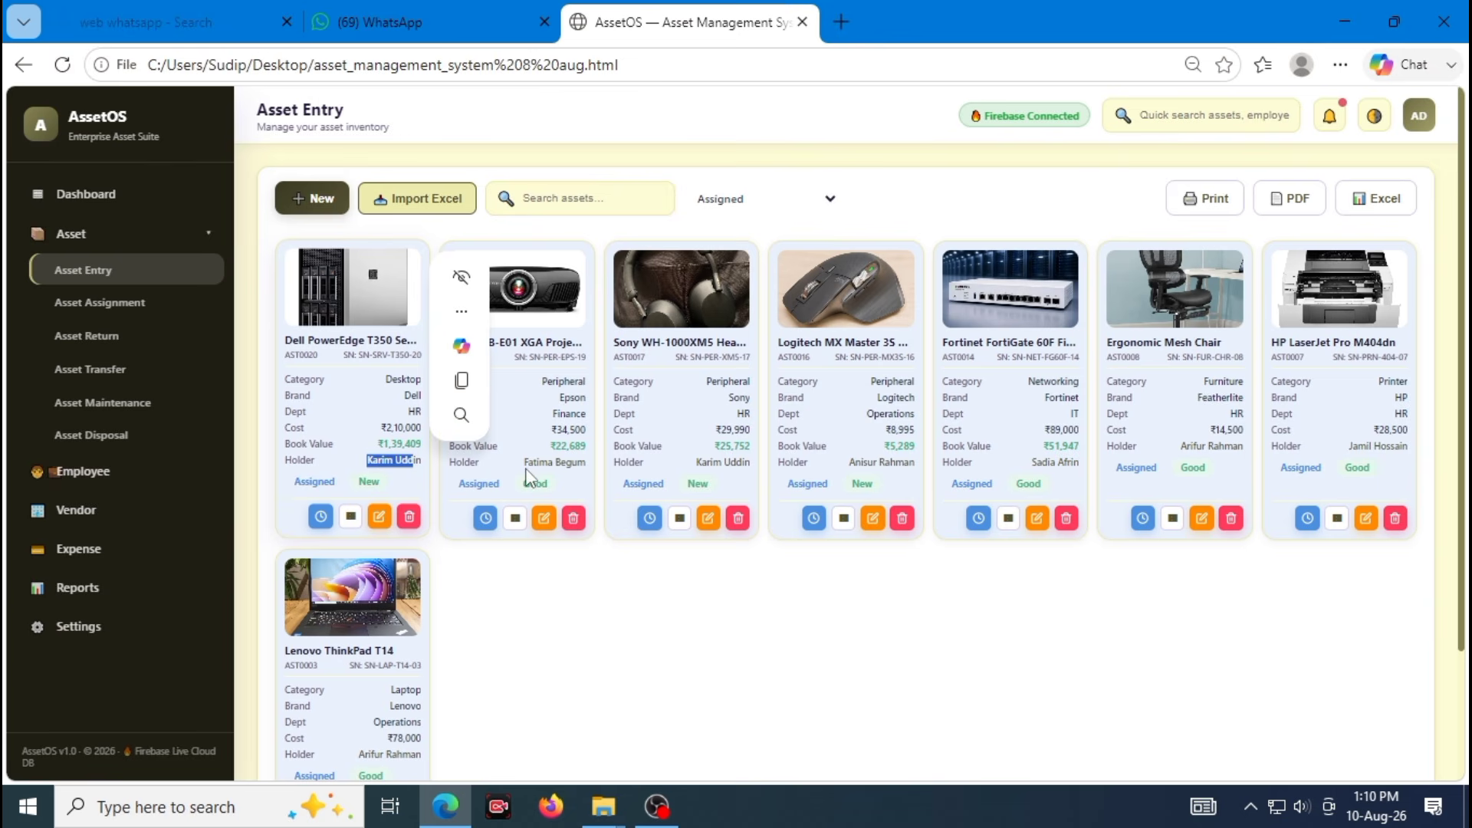
{"action": "left_click_drag", "start_coordinate": [526, 477], "coordinate": [589, 476]}
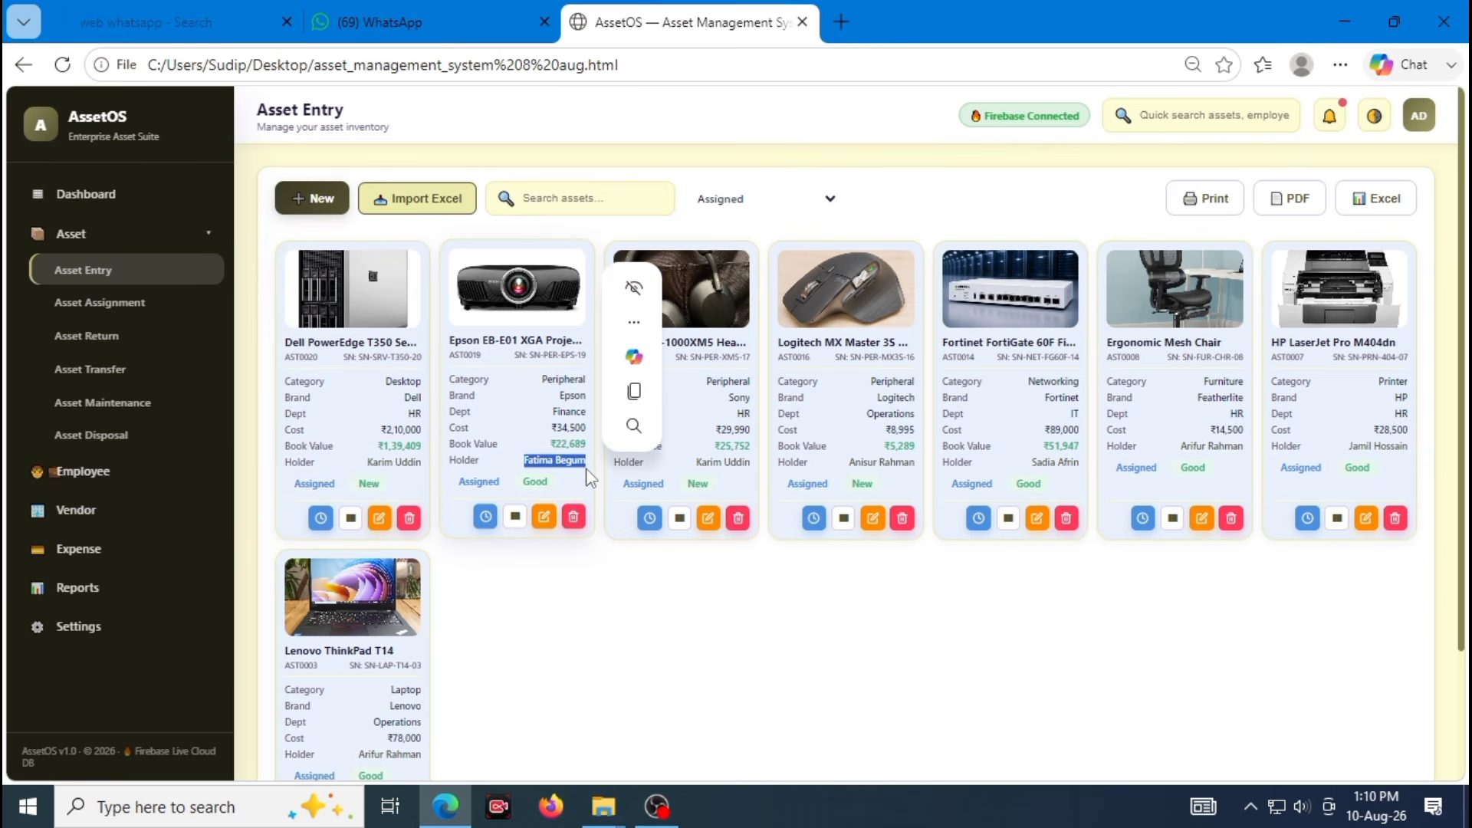
{"action": "left_click", "coordinate": [787, 602]}
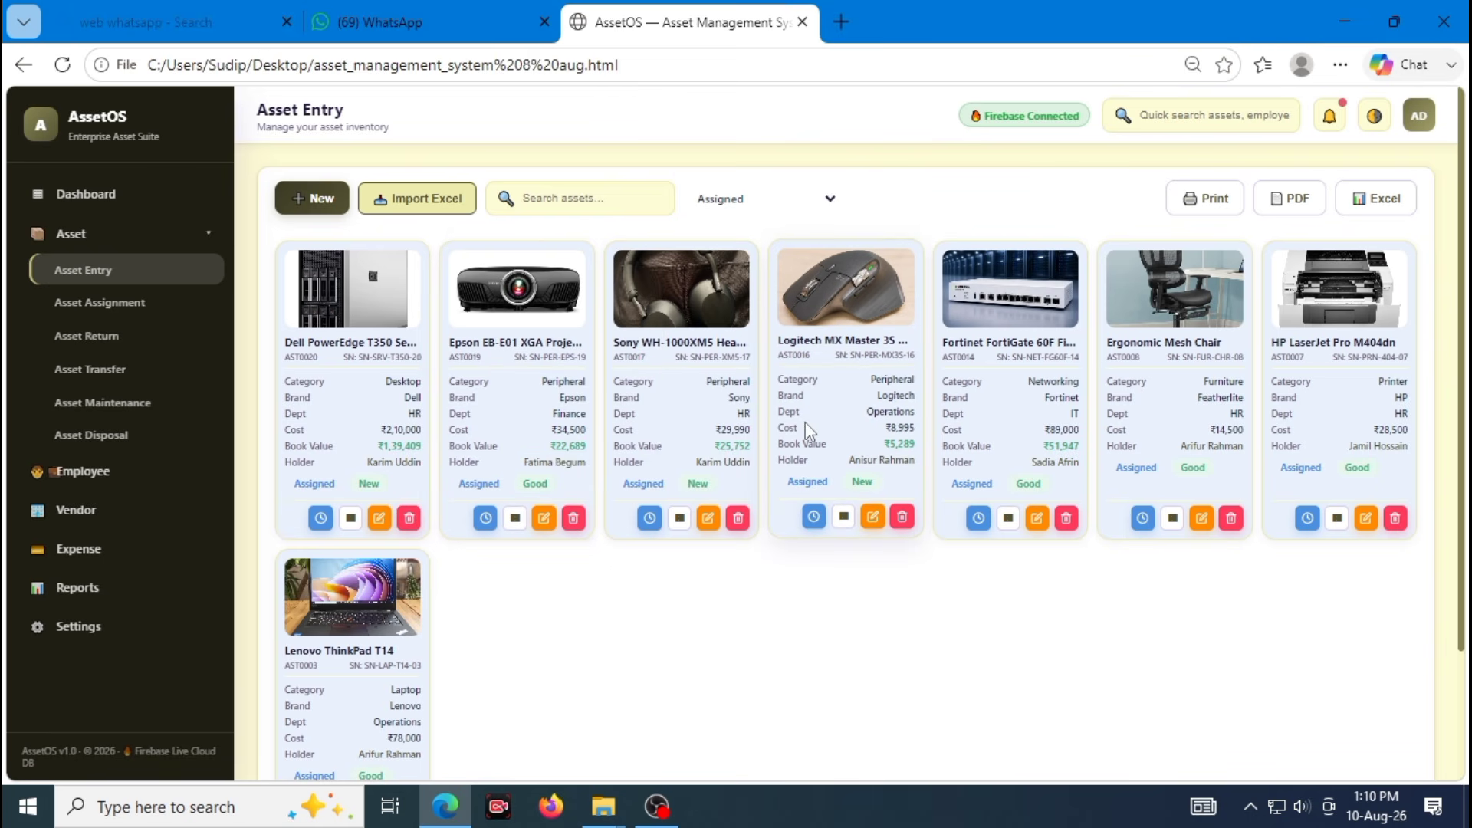
{"action": "scroll", "coordinate": [828, 568], "scroll_direction": "down", "scroll_amount": 1}
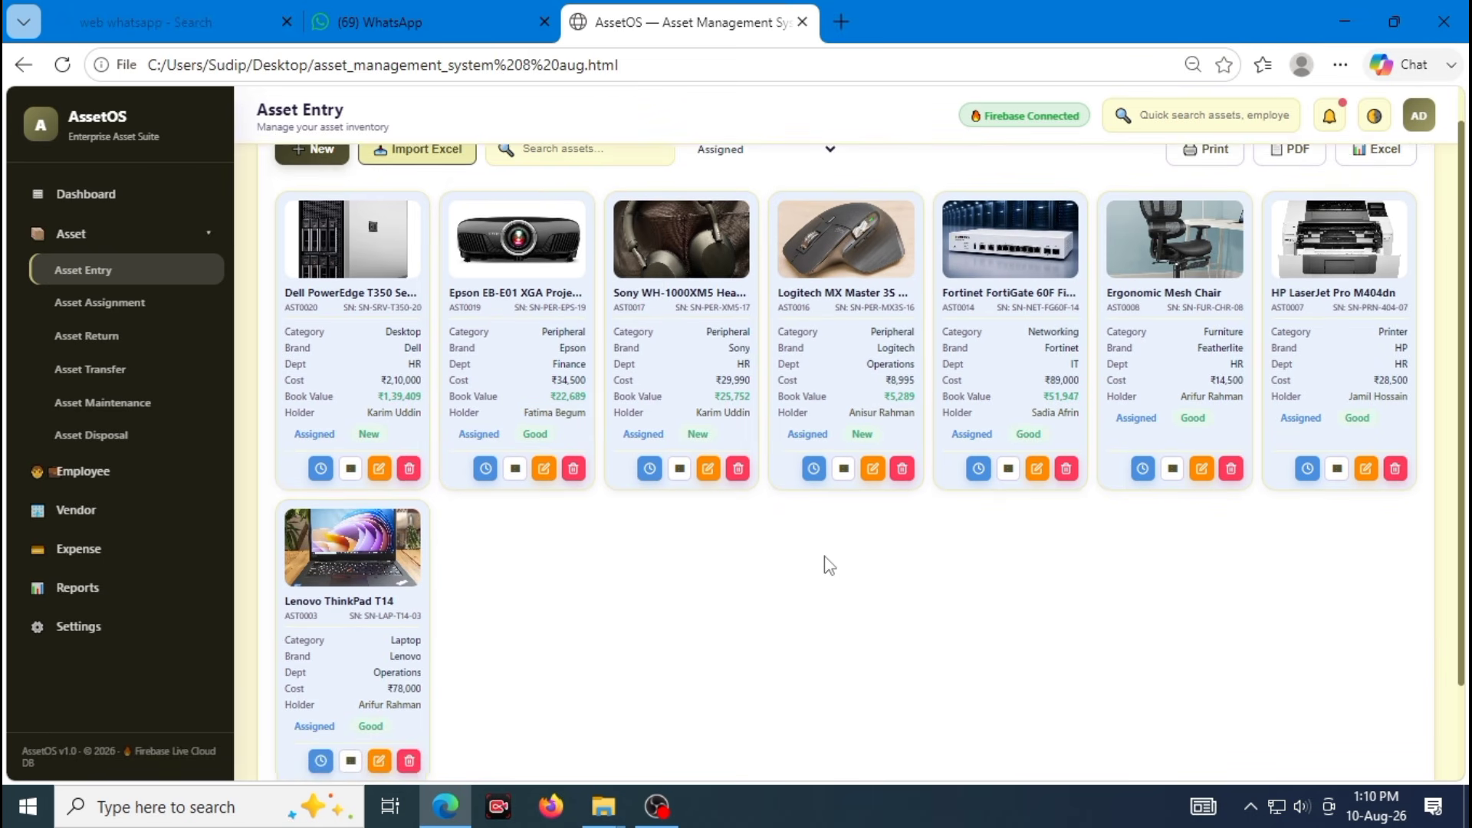
{"action": "scroll", "coordinate": [815, 491], "scroll_direction": "up", "scroll_amount": 1}
{"action": "scroll", "coordinate": [820, 495], "scroll_direction": "down", "scroll_amount": 2}
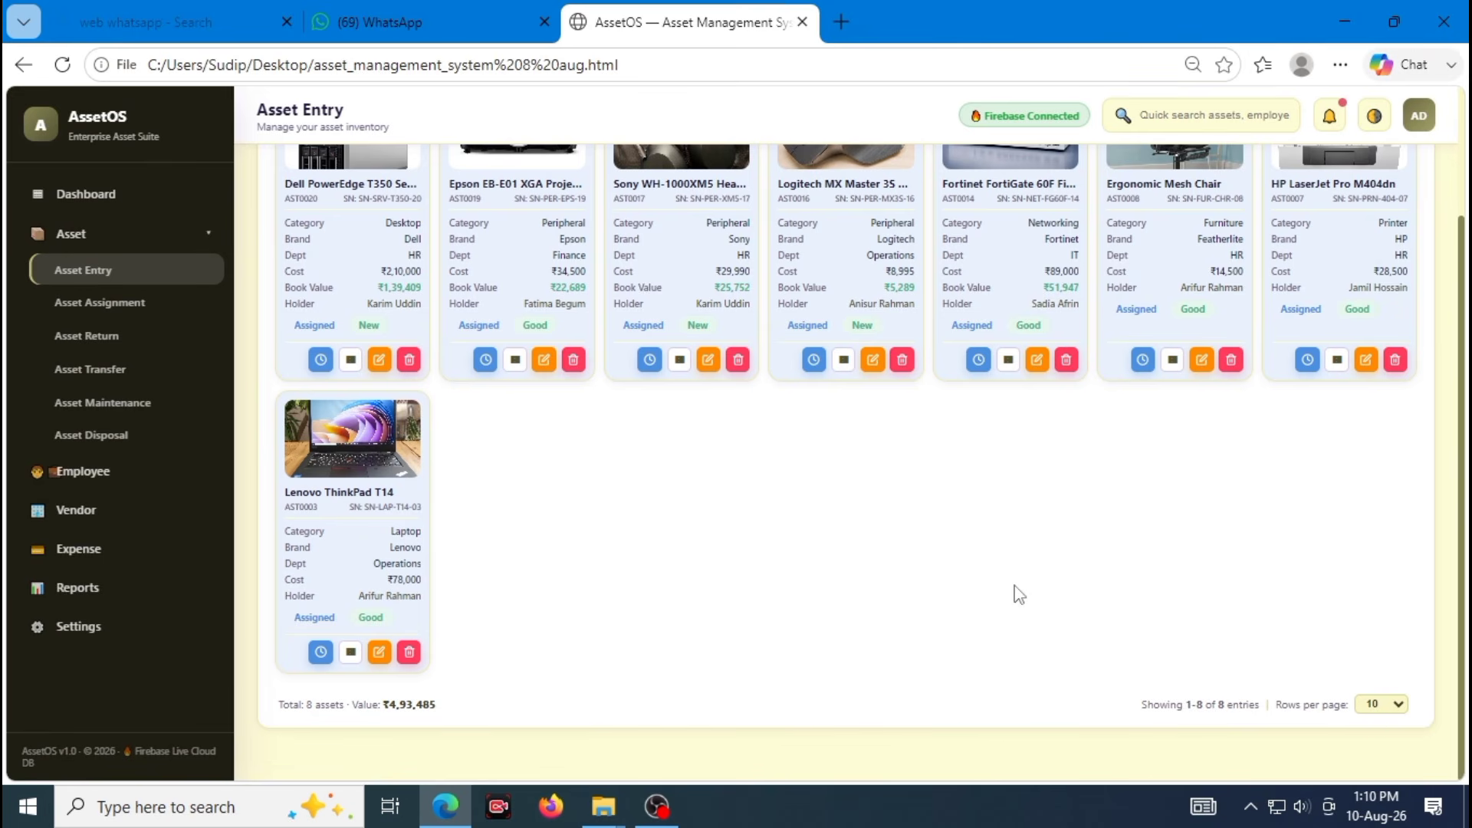
{"action": "scroll", "coordinate": [978, 583], "scroll_direction": "up", "scroll_amount": 1}
{"action": "scroll", "coordinate": [979, 583], "scroll_direction": "up", "scroll_amount": 1}
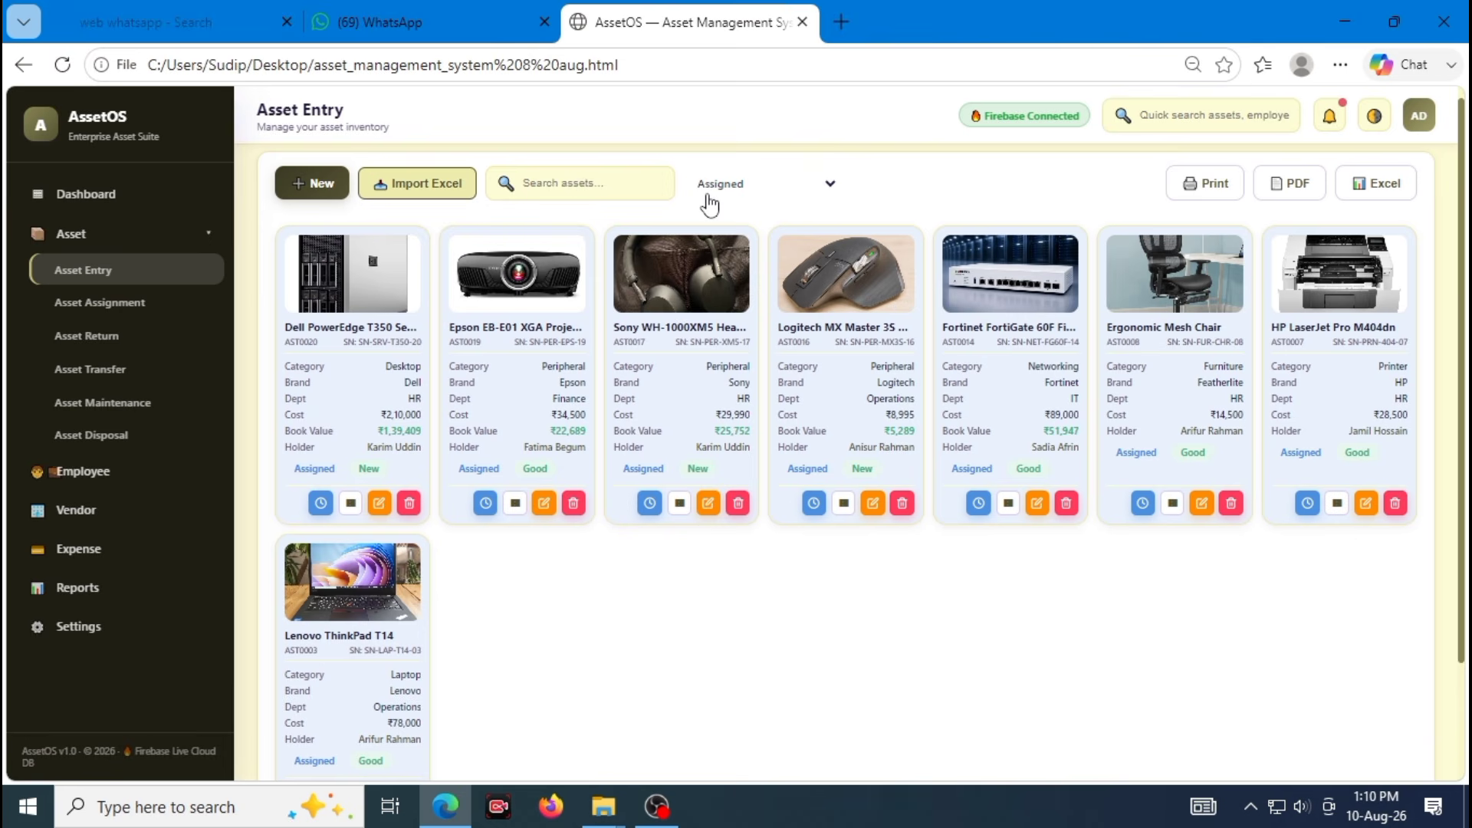
Restore the All Statuses filter and show 25 rows per page to browse the full asset list
{"action": "left_click", "coordinate": [694, 193]}
{"action": "left_click", "coordinate": [707, 230]}
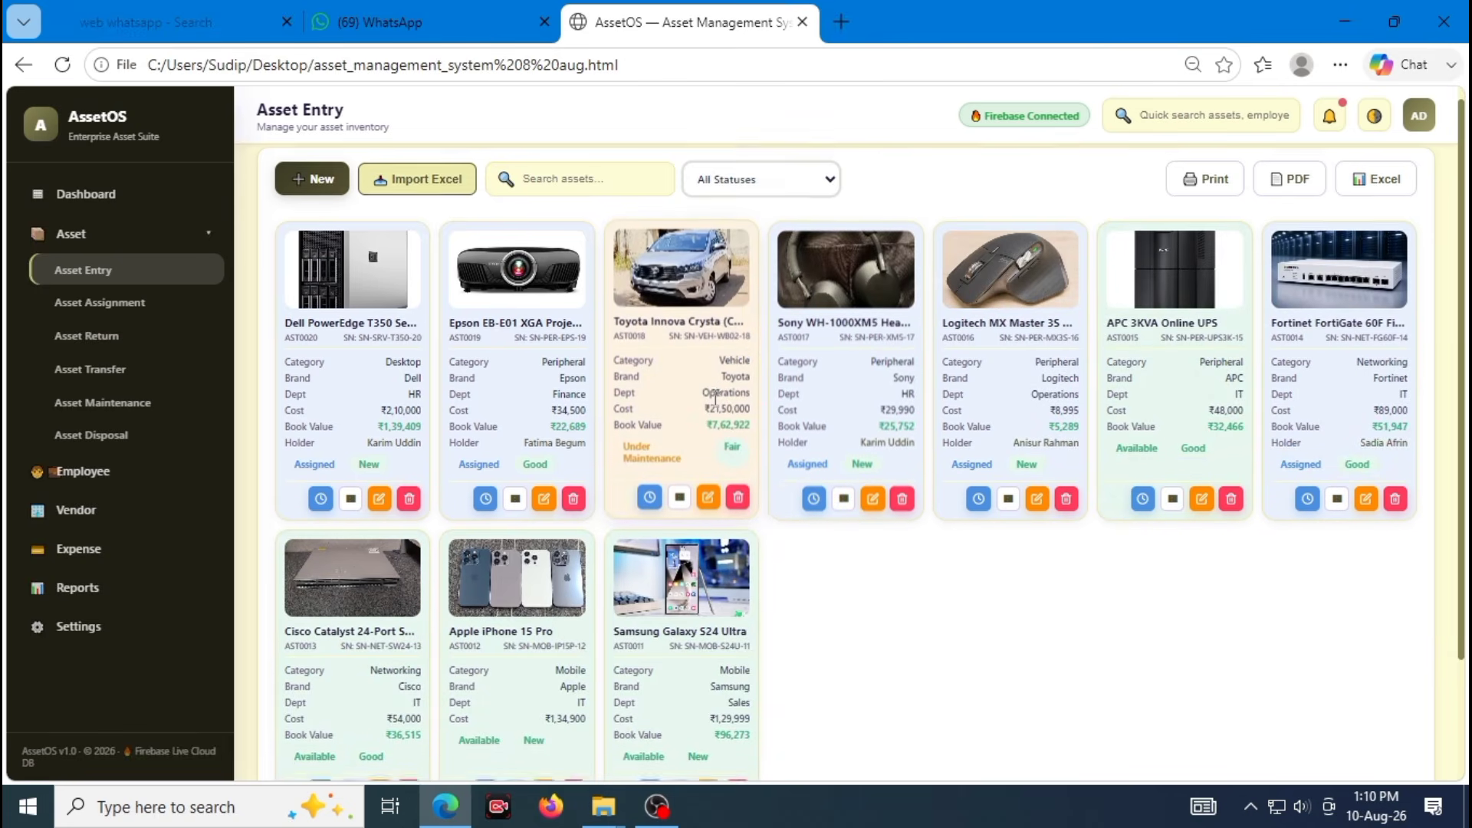
{"action": "scroll", "coordinate": [694, 498], "scroll_direction": "down", "scroll_amount": 2}
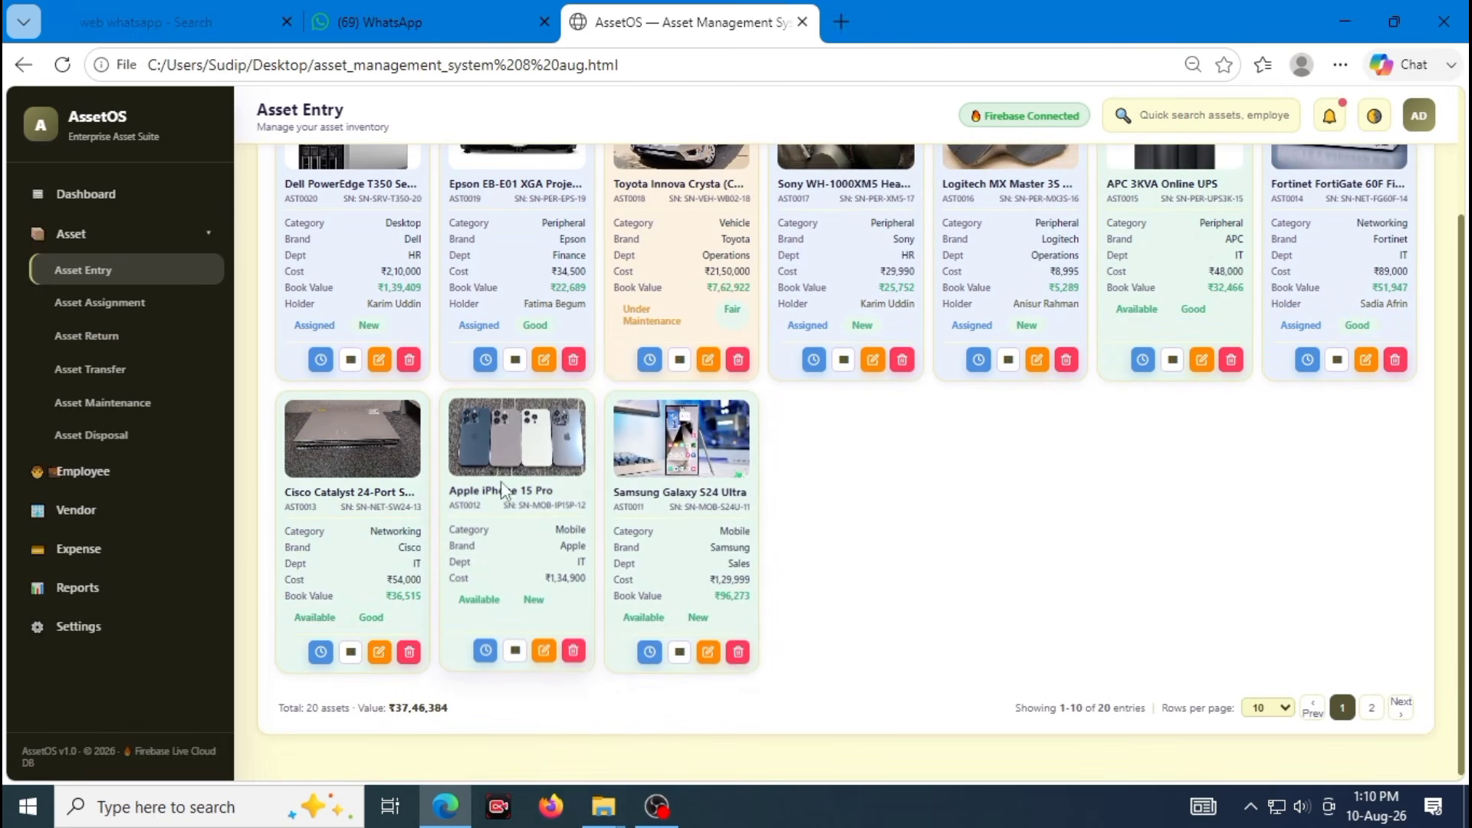
{"action": "left_click", "coordinate": [1286, 711]}
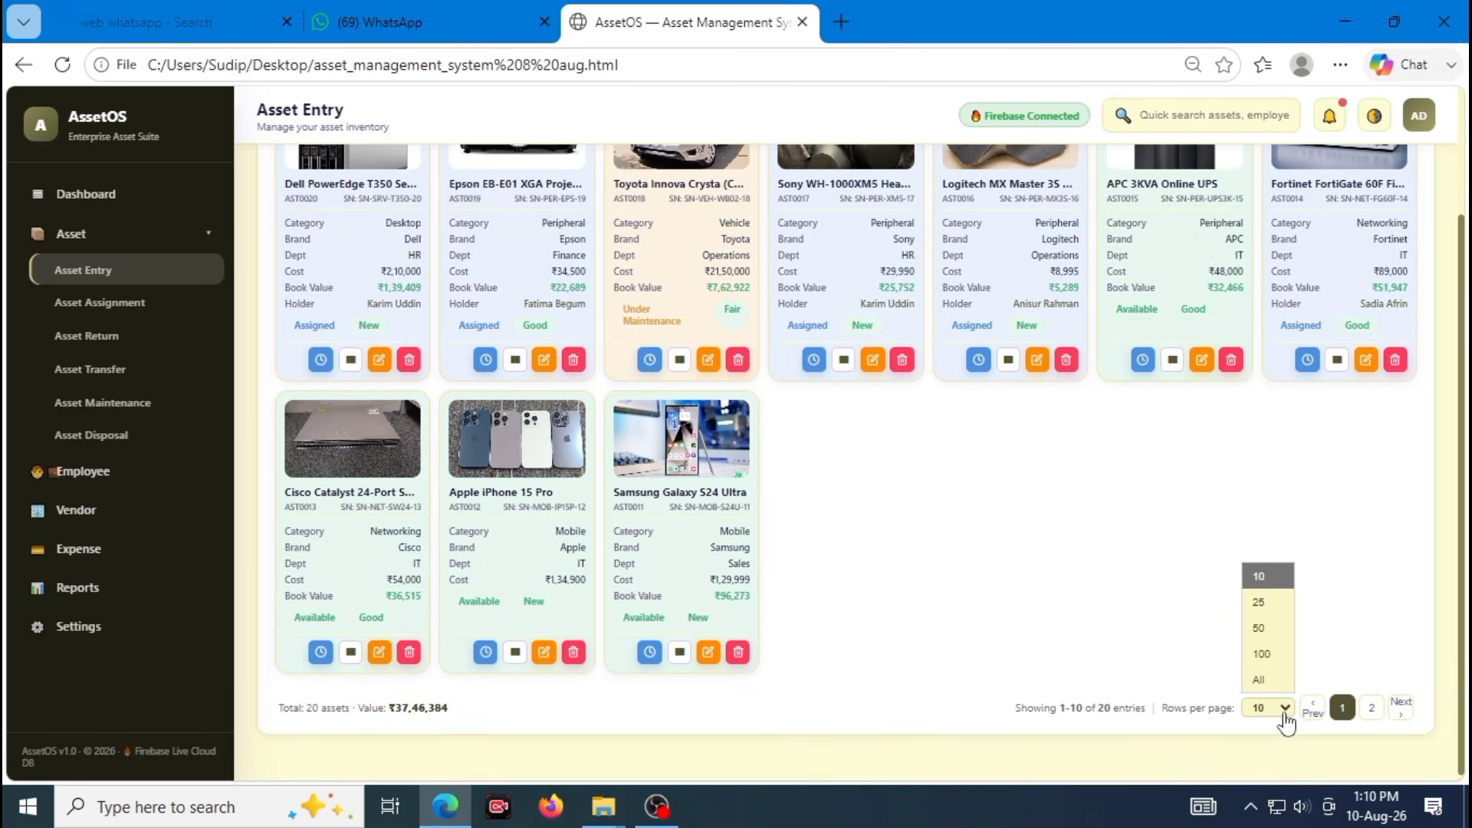
{"action": "left_click", "coordinate": [1273, 612]}
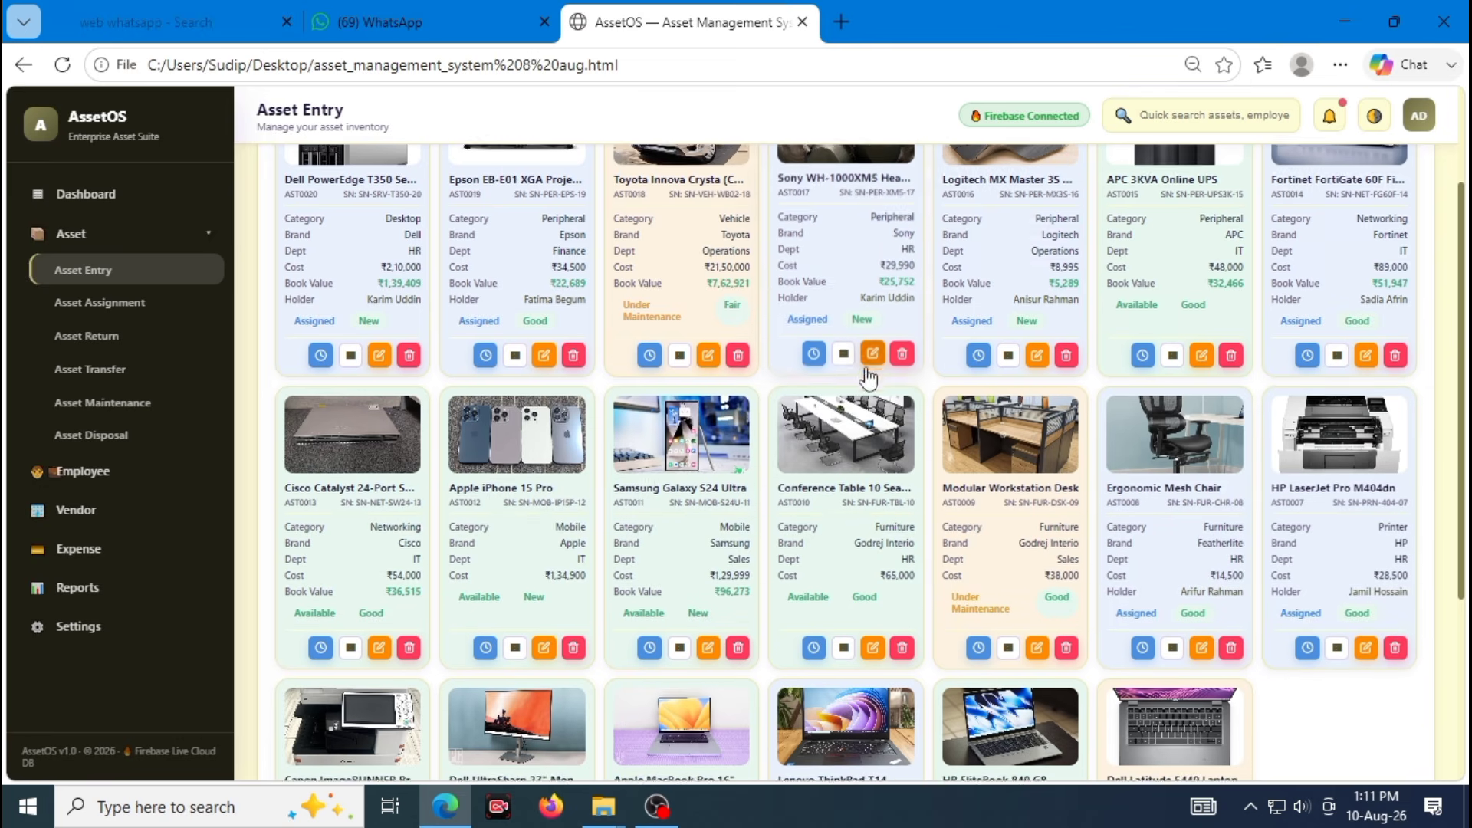
{"action": "scroll", "coordinate": [870, 403], "scroll_direction": "down", "scroll_amount": 1}
{"action": "scroll", "coordinate": [870, 403], "scroll_direction": "up", "scroll_amount": 3}
{"action": "scroll", "coordinate": [1150, 536], "scroll_direction": "down", "scroll_amount": 5}
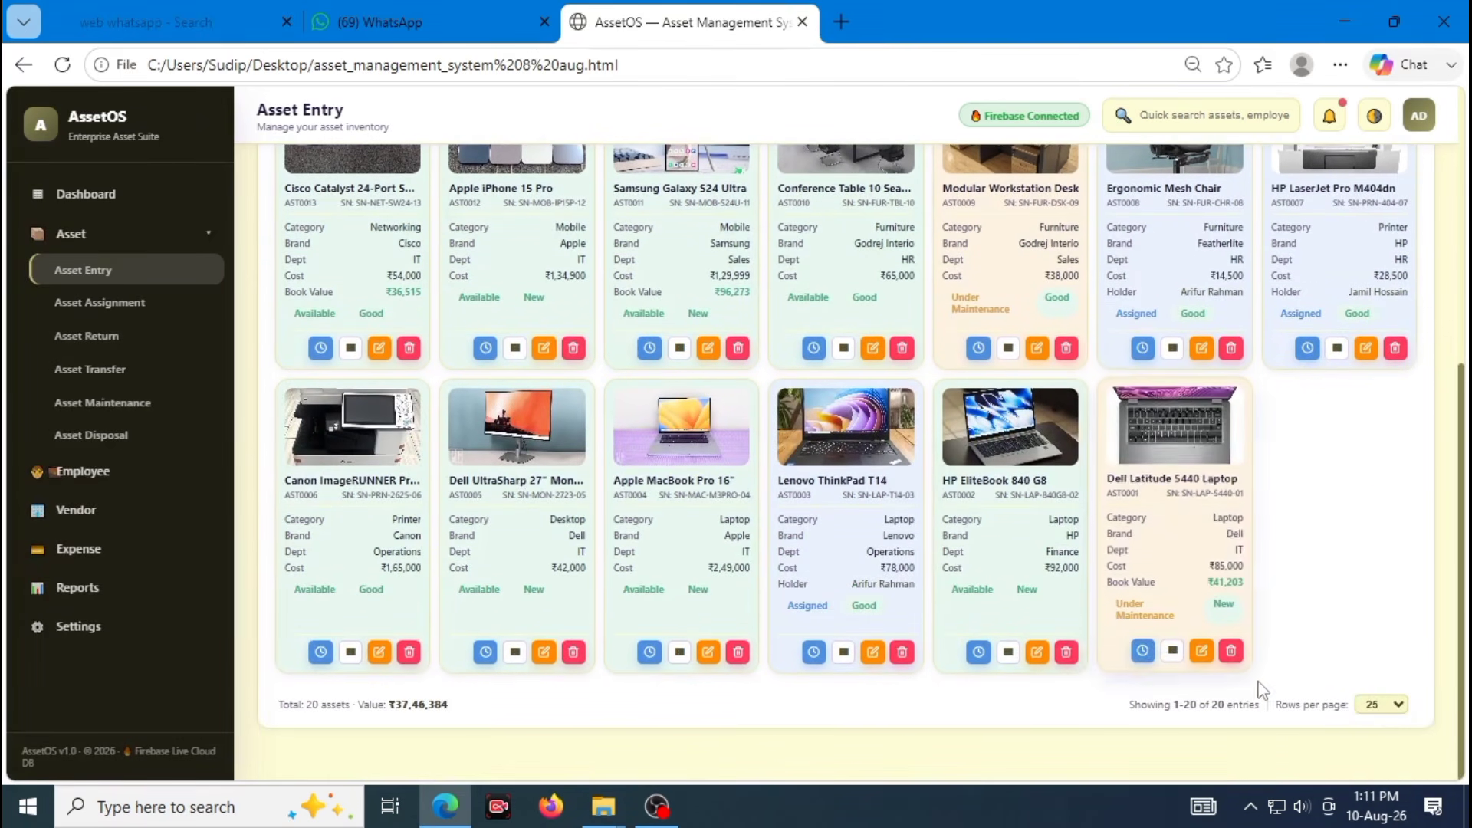
Set the asset list to 10 rows per page and look over its cards
{"action": "left_click", "coordinate": [1381, 703]}
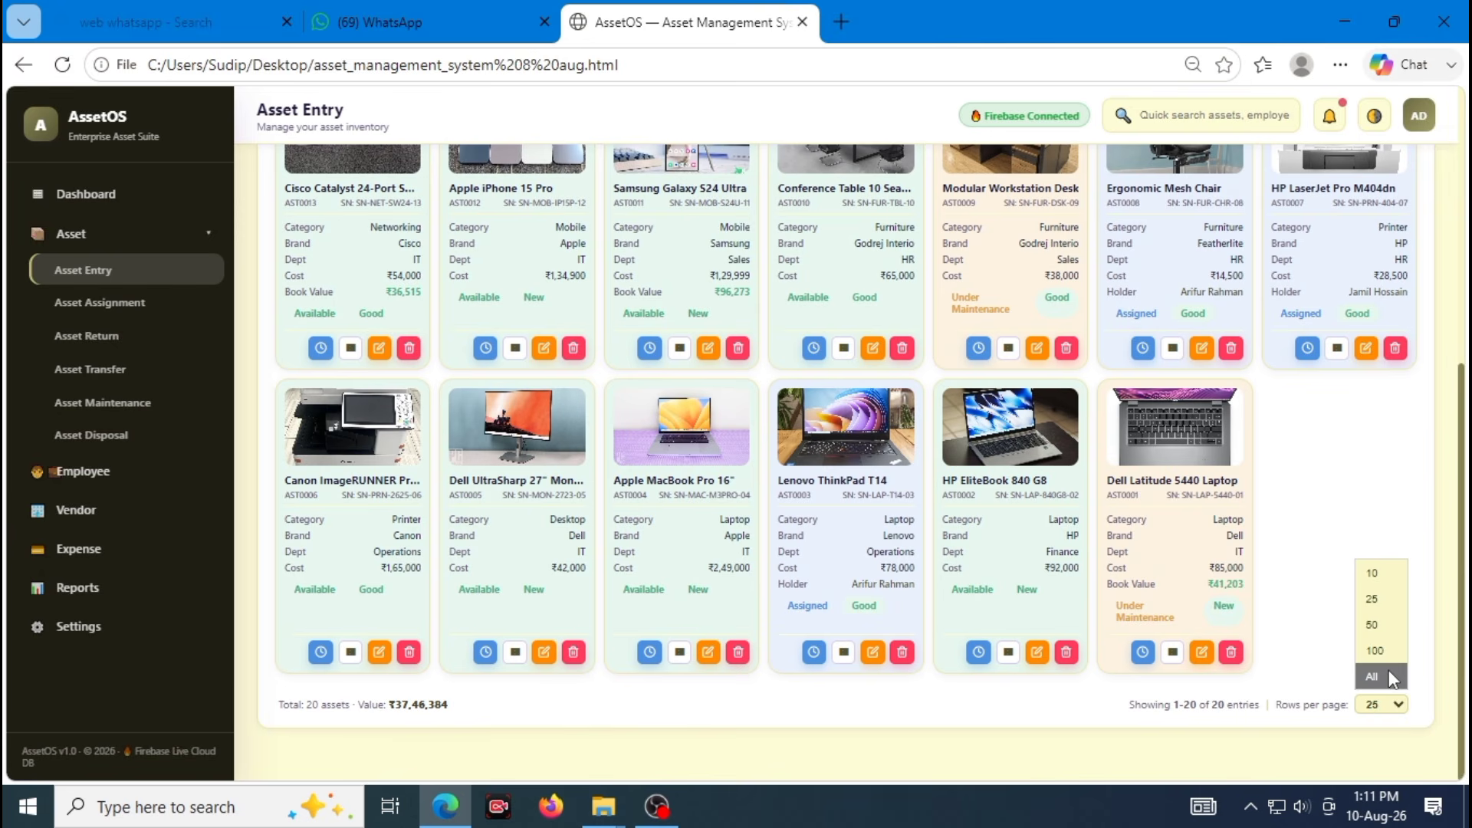
{"action": "left_click", "coordinate": [1380, 570]}
{"action": "scroll", "coordinate": [870, 475], "scroll_direction": "up", "scroll_amount": 2}
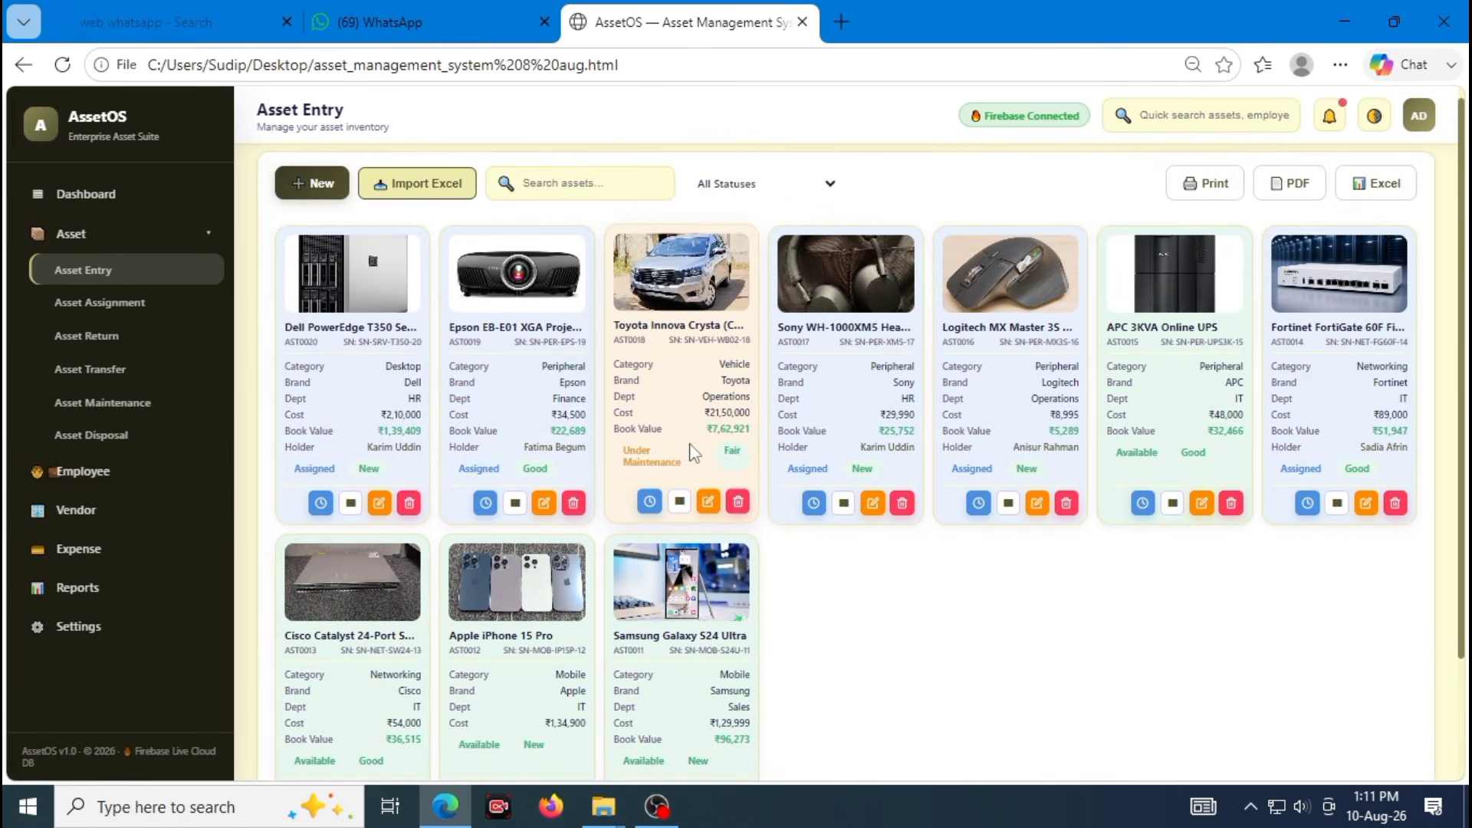
{"action": "scroll", "coordinate": [668, 521], "scroll_direction": "down", "scroll_amount": 1}
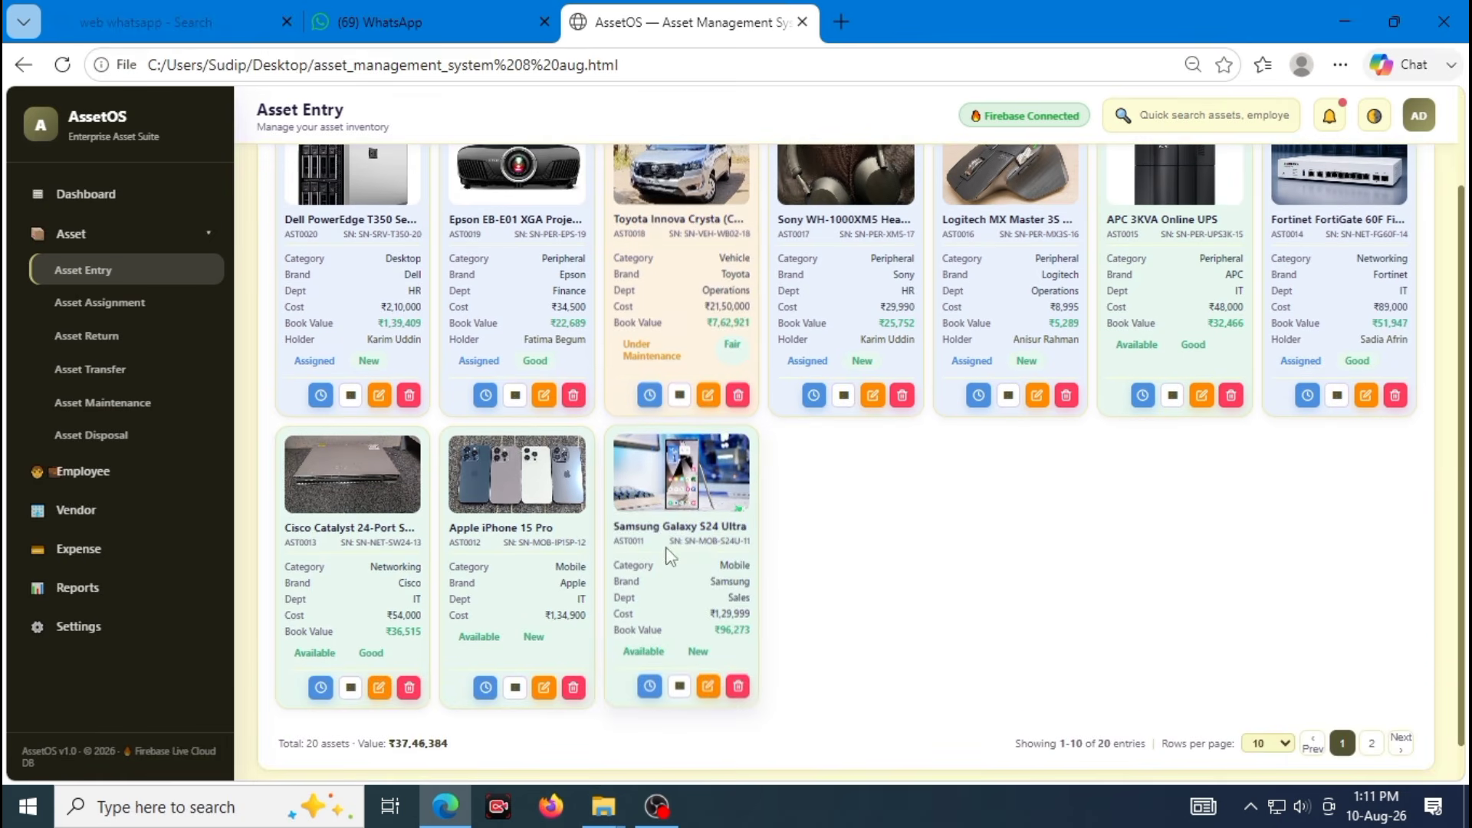
{"action": "scroll", "coordinate": [678, 506], "scroll_direction": "up", "scroll_amount": 1}
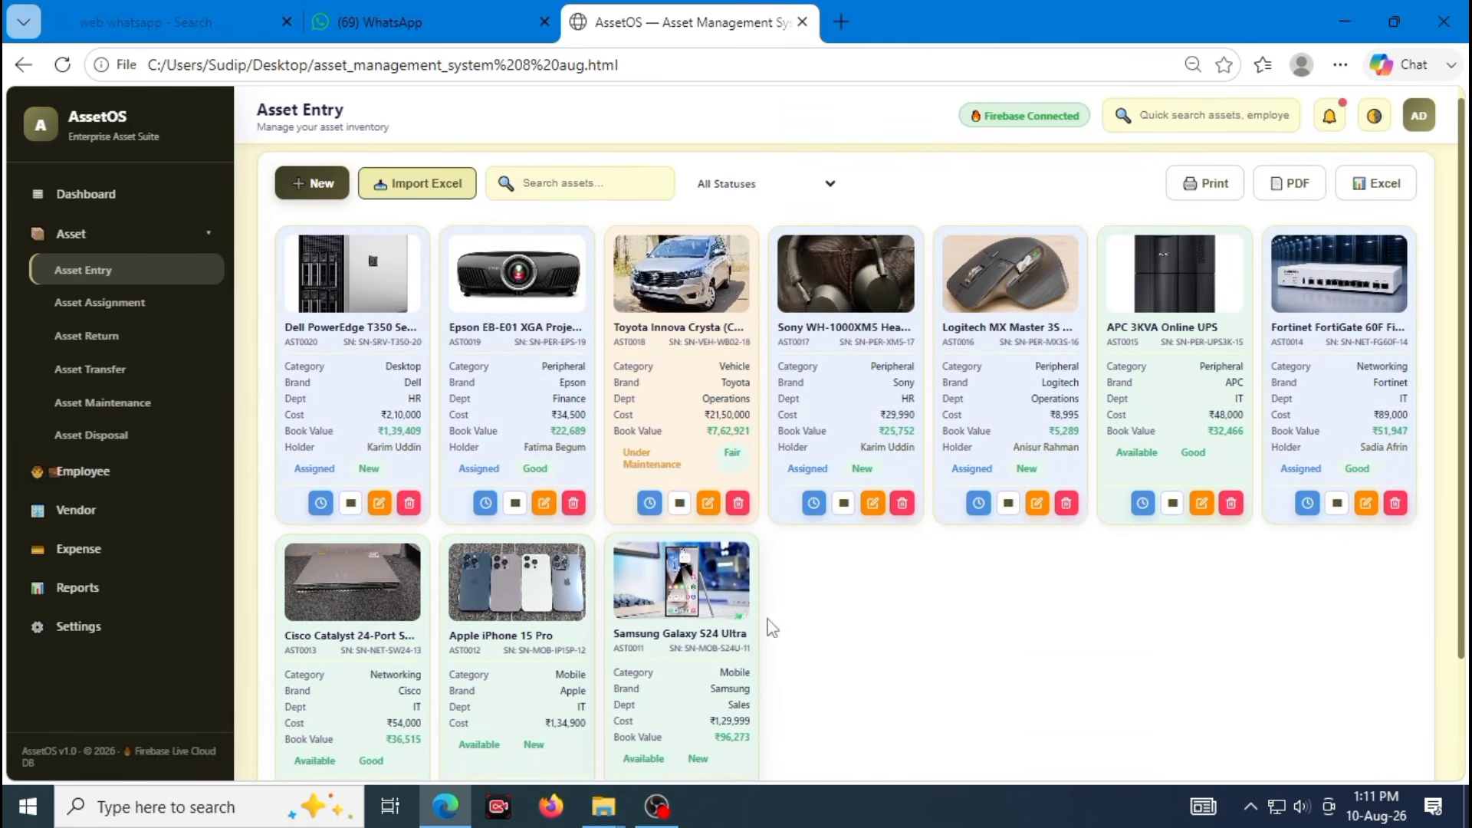
View page 2 of the asset list and return to page 1
{"action": "scroll", "coordinate": [771, 627], "scroll_direction": "down", "scroll_amount": 2}
{"action": "left_click", "coordinate": [1372, 710]}
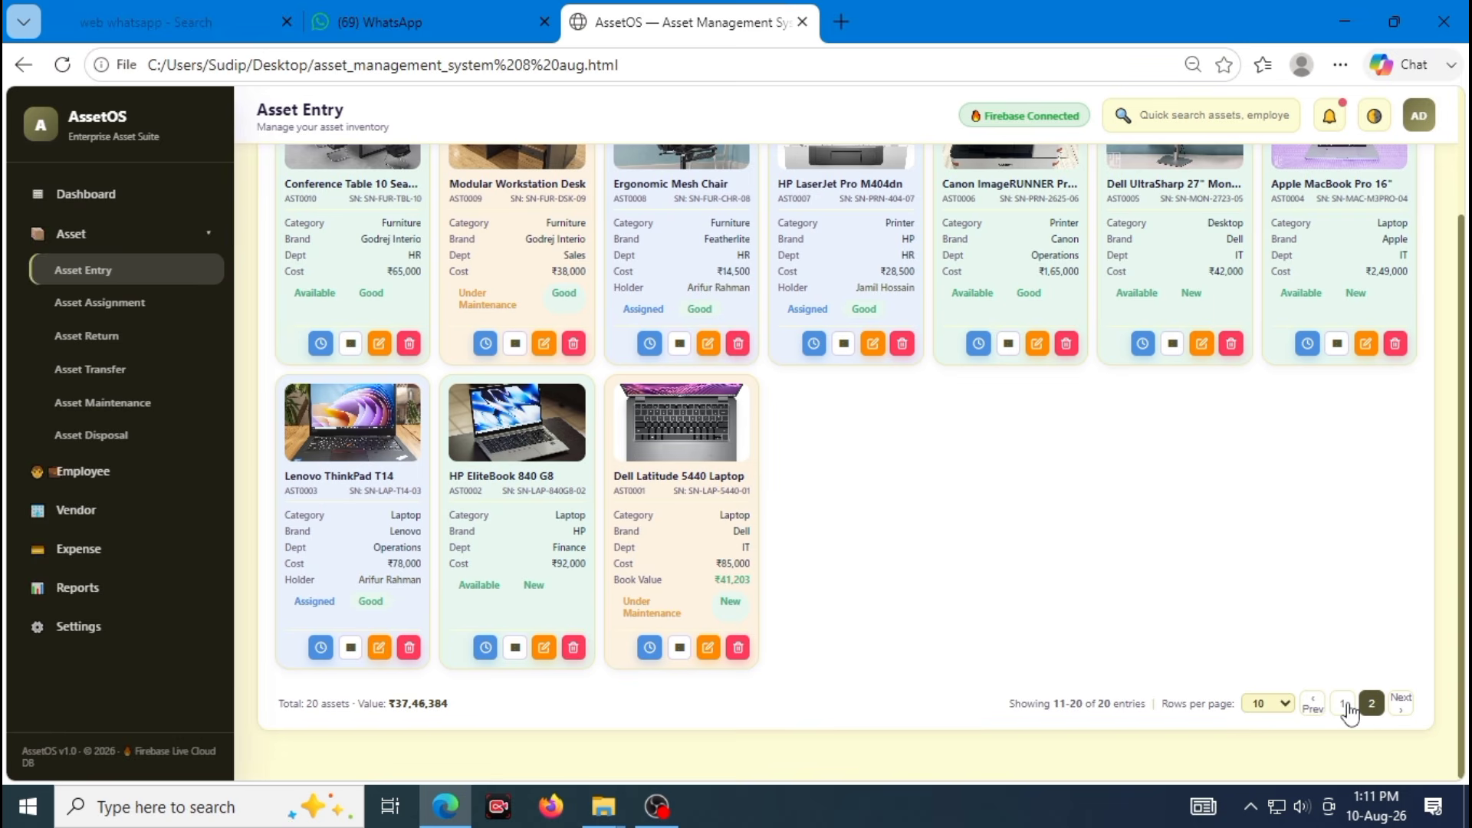
{"action": "left_click", "coordinate": [1344, 705]}
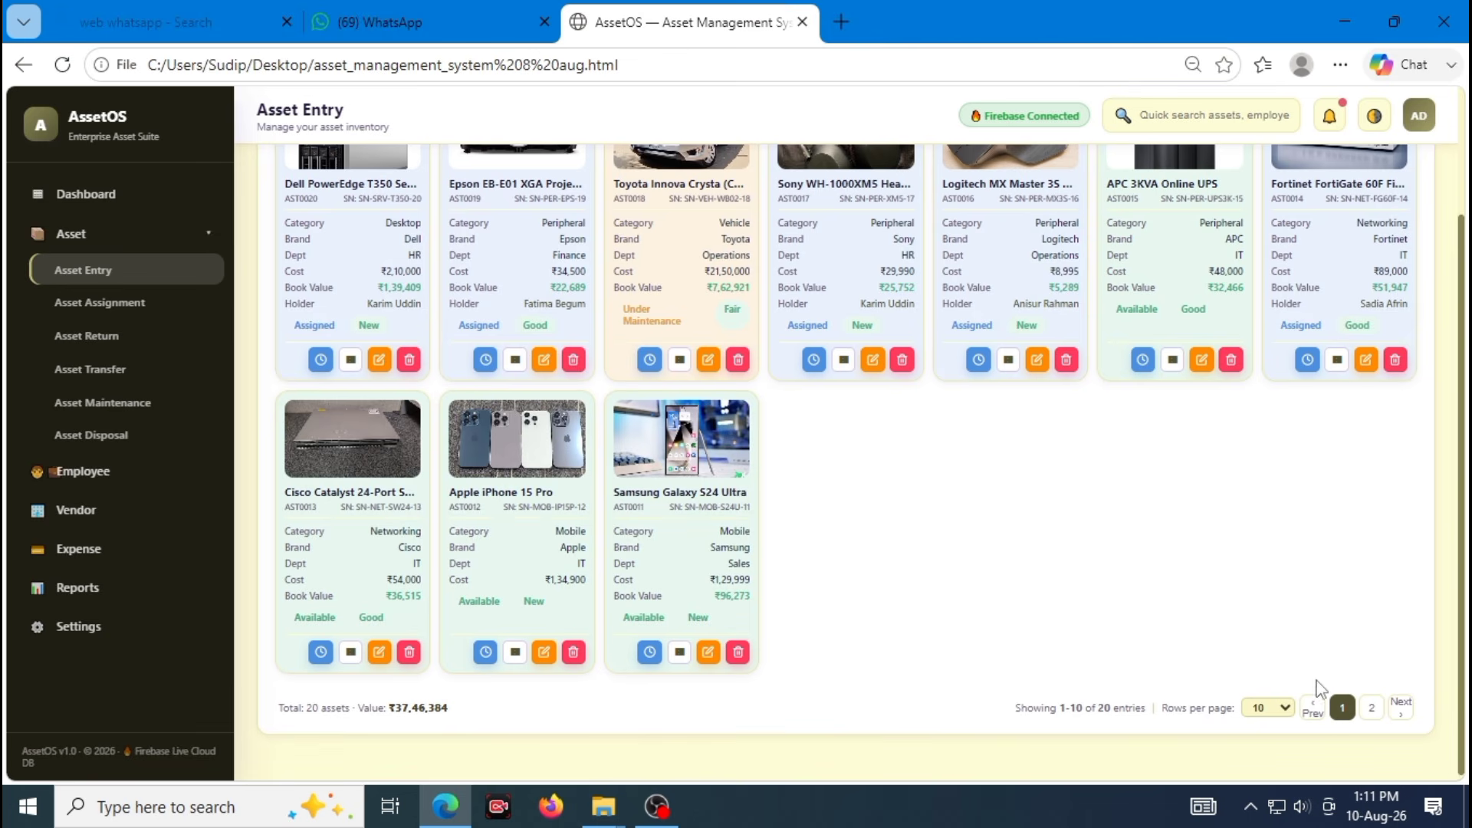
Open the file chooser for importing assets from Excel and dismiss it without choosing a file
{"action": "scroll", "coordinate": [1044, 590], "scroll_direction": "up", "scroll_amount": 2}
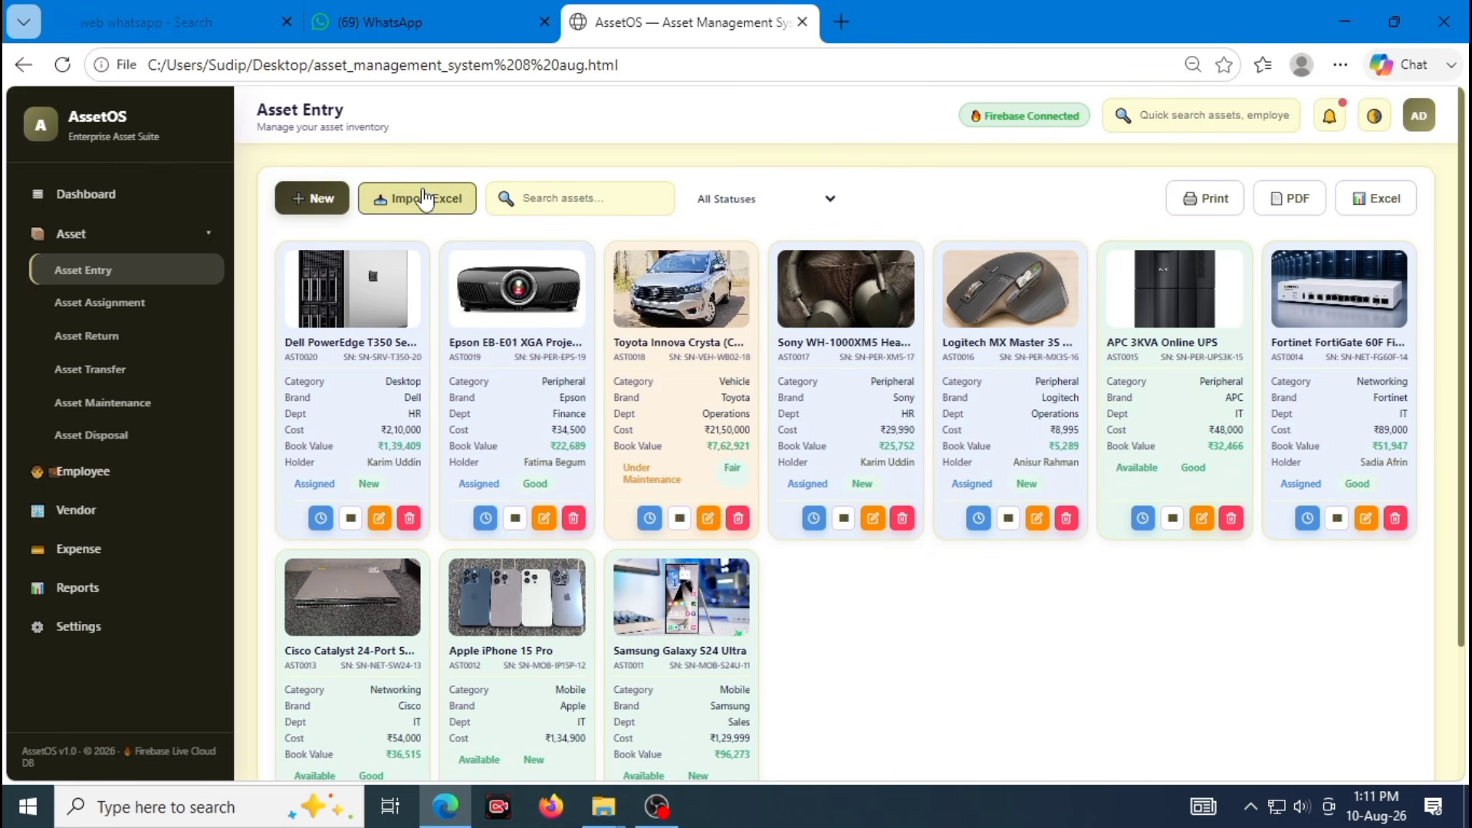
{"action": "left_click", "coordinate": [426, 198]}
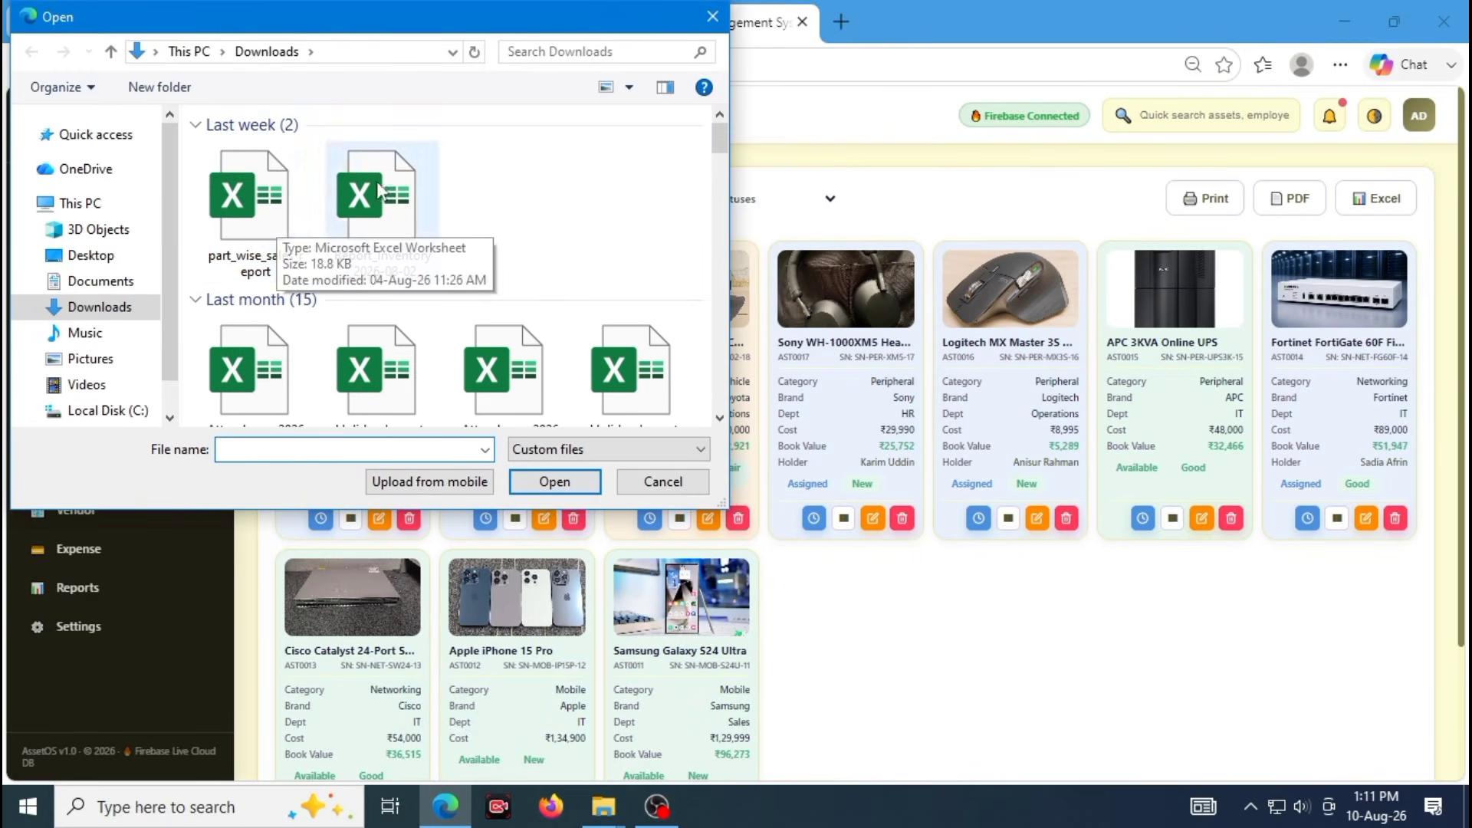
{"action": "left_click", "coordinate": [711, 16]}
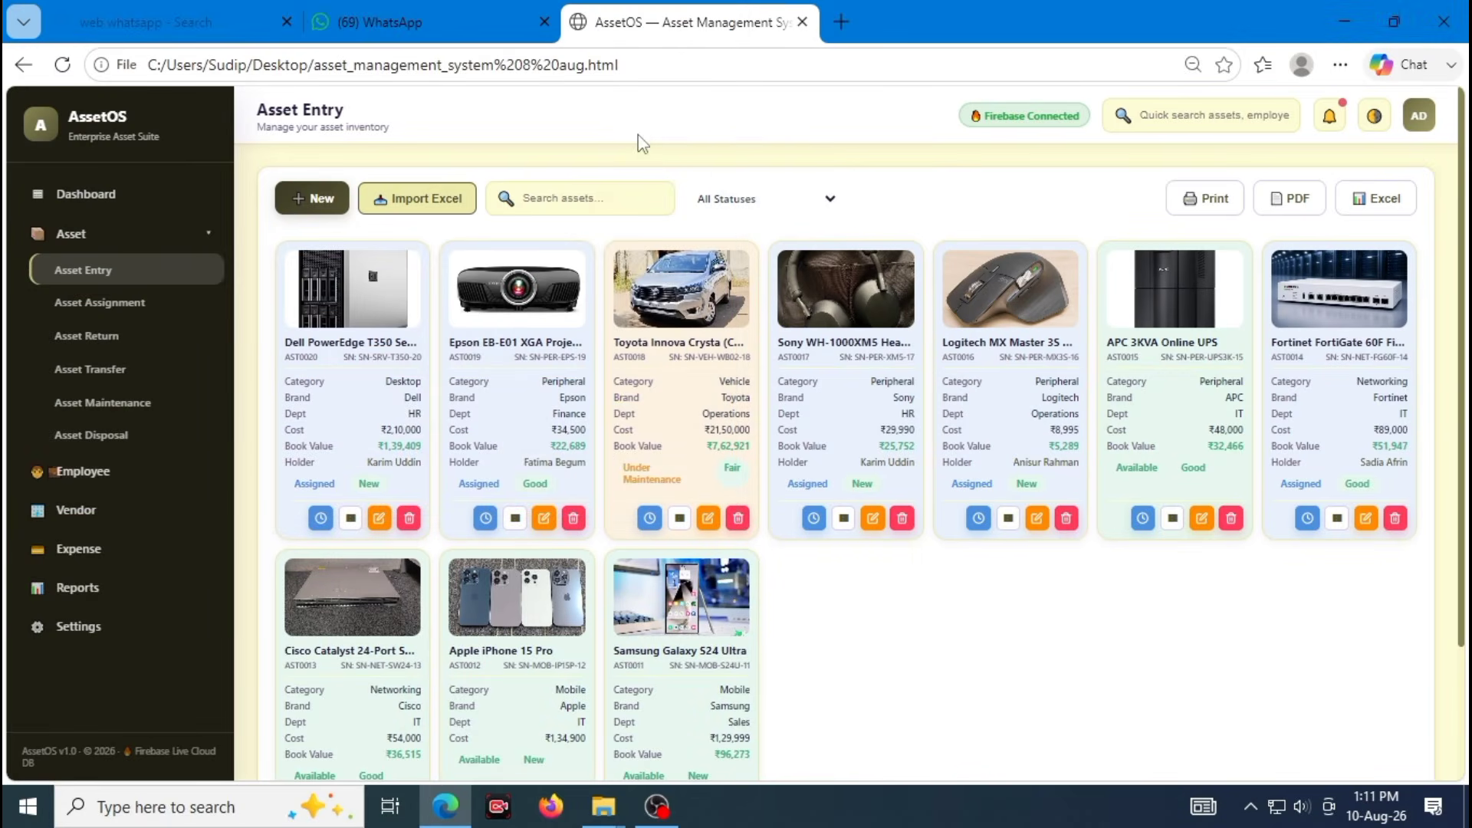
Open a blank new asset form and examine the required Asset Name and Category fields in Basic Information
{"action": "left_click", "coordinate": [313, 198]}
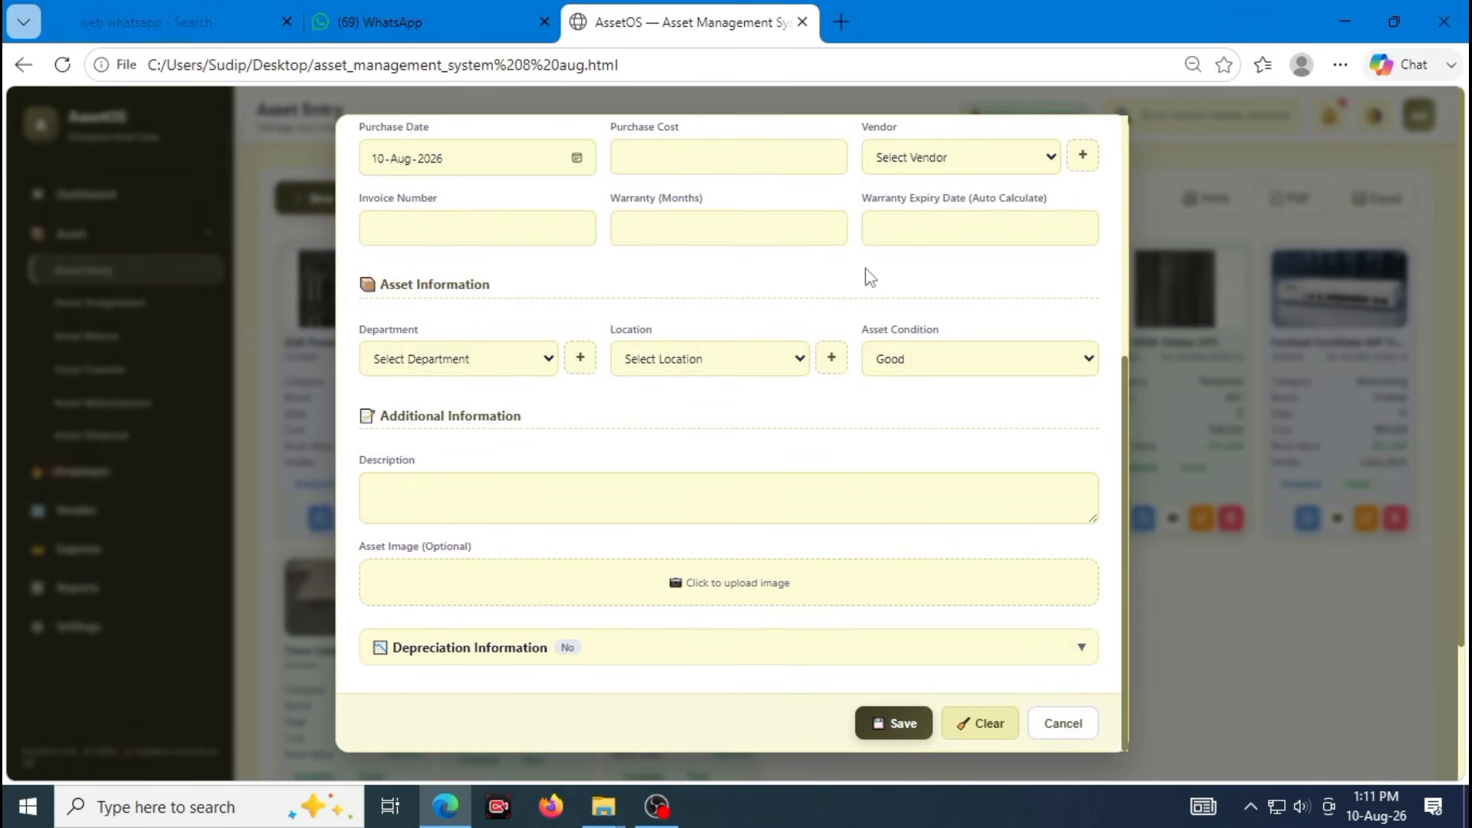
{"action": "scroll", "coordinate": [870, 275], "scroll_direction": "up", "scroll_amount": 2}
{"action": "scroll", "coordinate": [873, 276], "scroll_direction": "up", "scroll_amount": 3}
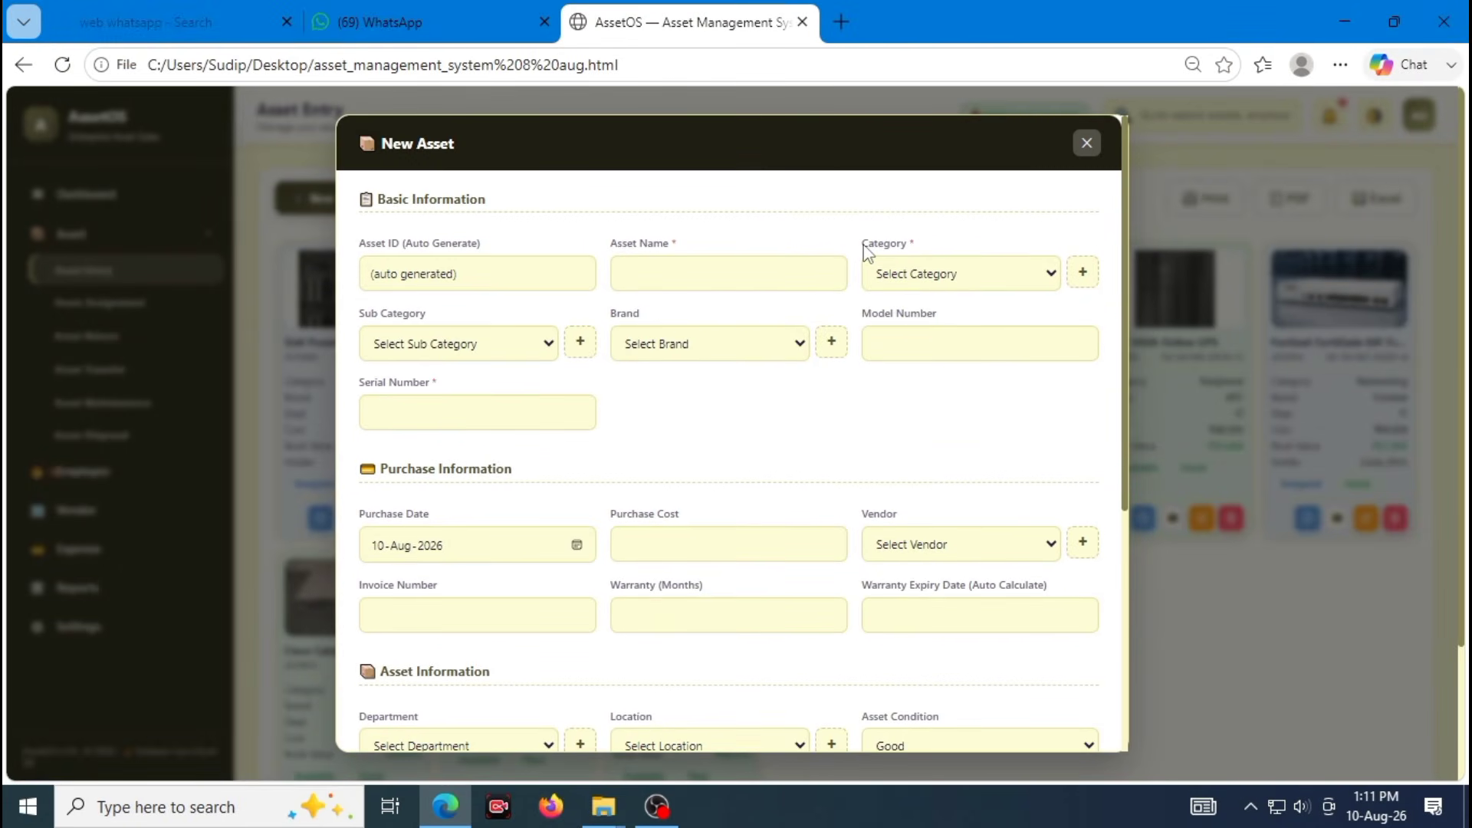
{"action": "double_click", "coordinate": [881, 243]}
{"action": "left_click", "coordinate": [650, 239]}
{"action": "left_click", "coordinate": [648, 274]}
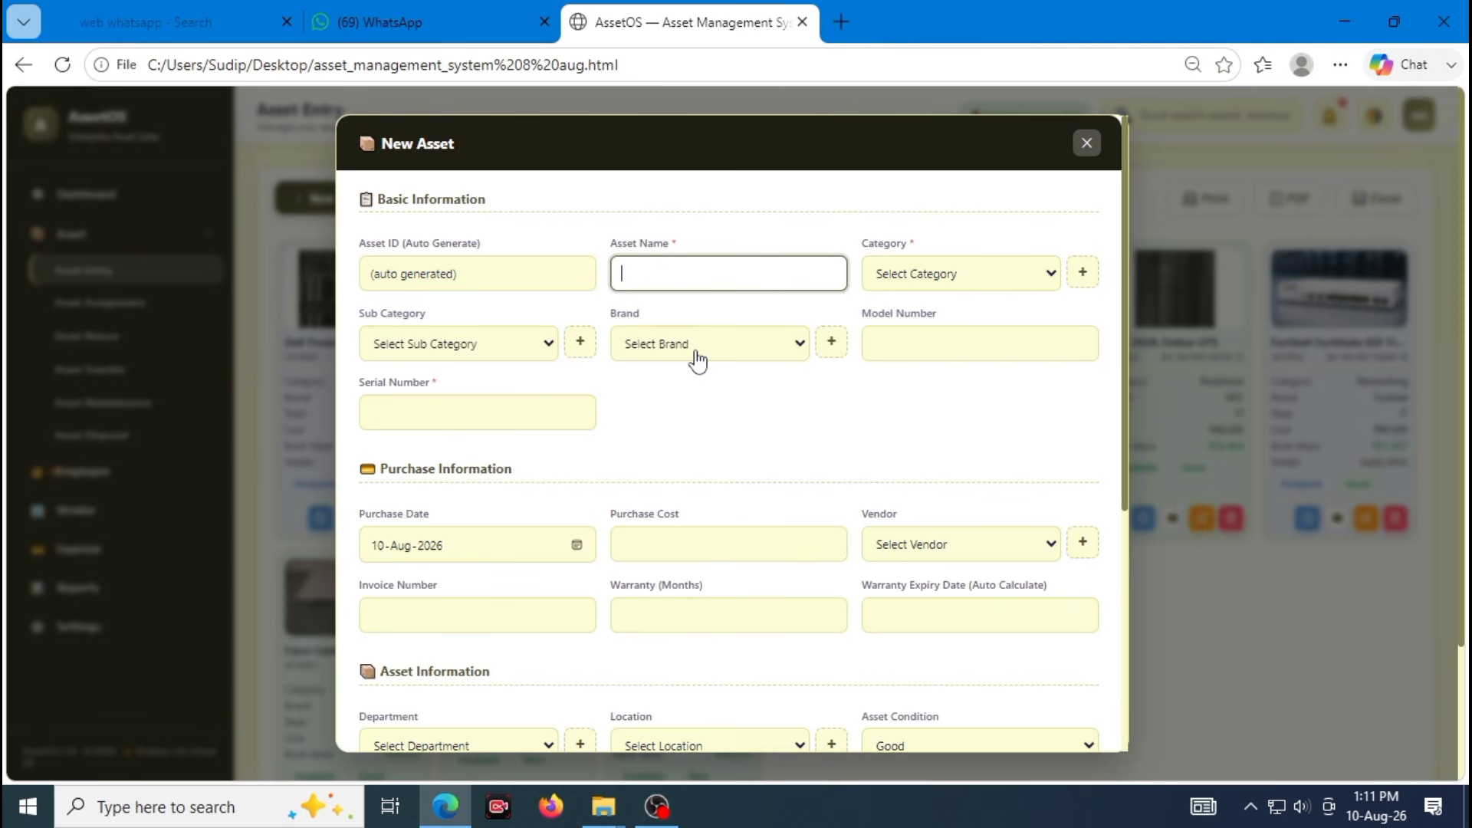
{"action": "left_click", "coordinate": [828, 309]}
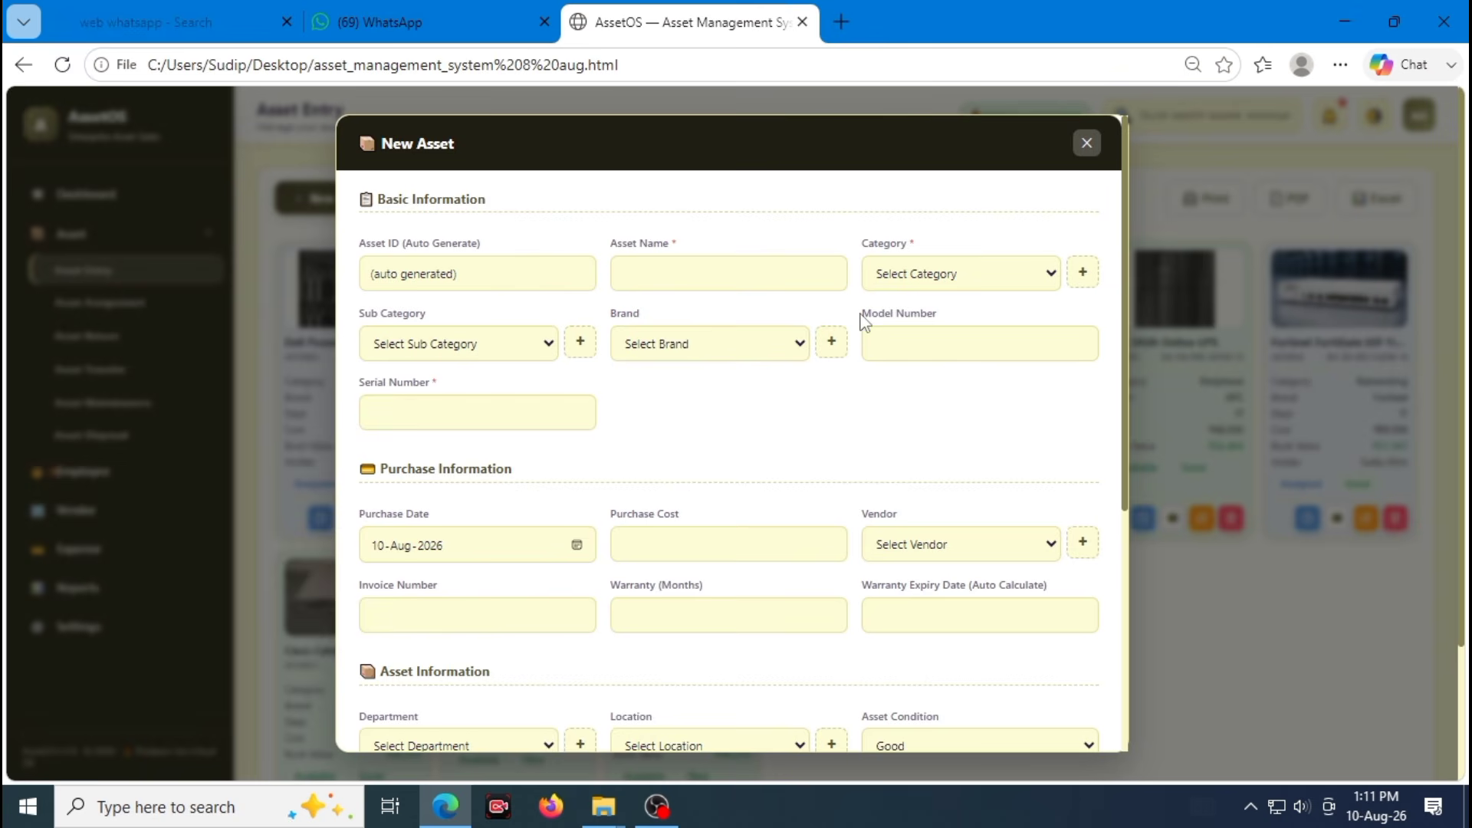
Examine the Model Number field in the new asset form, then close the form without saving
{"action": "left_click_drag", "start_coordinate": [871, 314], "coordinate": [939, 316]}
{"action": "left_click", "coordinate": [855, 277]}
{"action": "left_click_drag", "start_coordinate": [872, 315], "coordinate": [923, 316]}
{"action": "left_click", "coordinate": [1086, 142]}
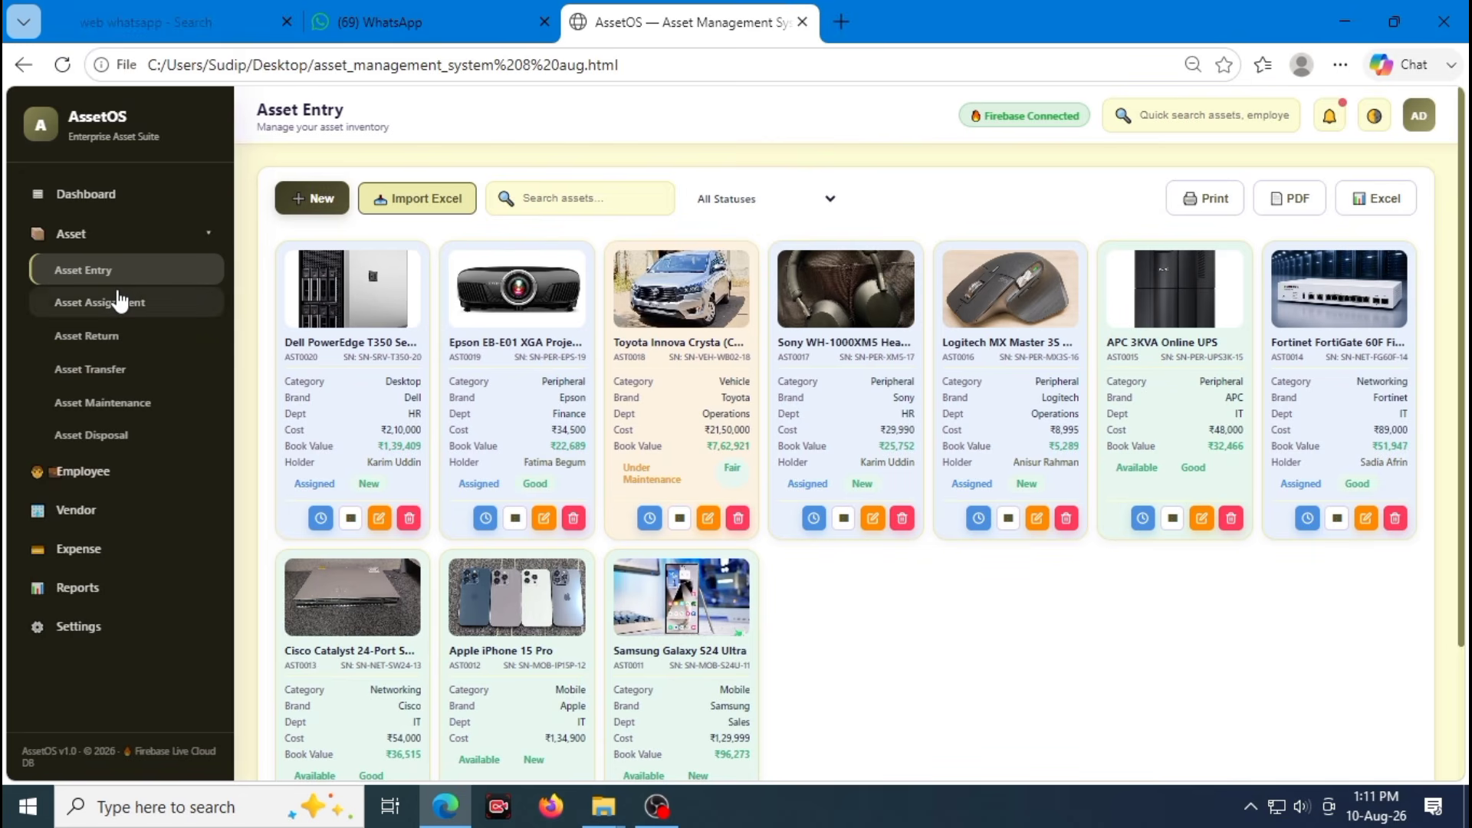
View a blank asset assignment form, including its date field and employee list, and close it without saving
{"action": "left_click", "coordinate": [122, 306]}
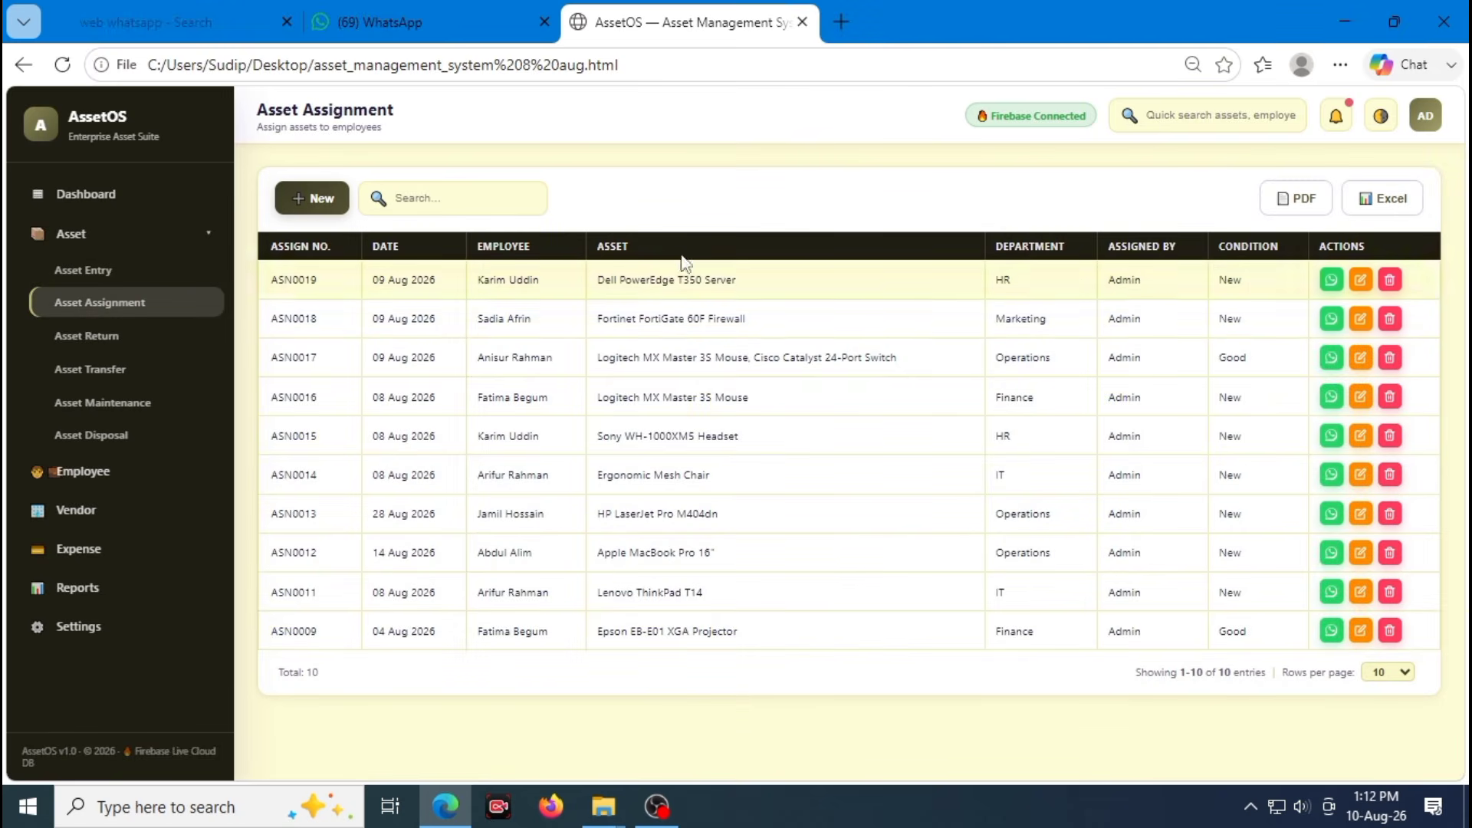
{"action": "left_click", "coordinate": [314, 198]}
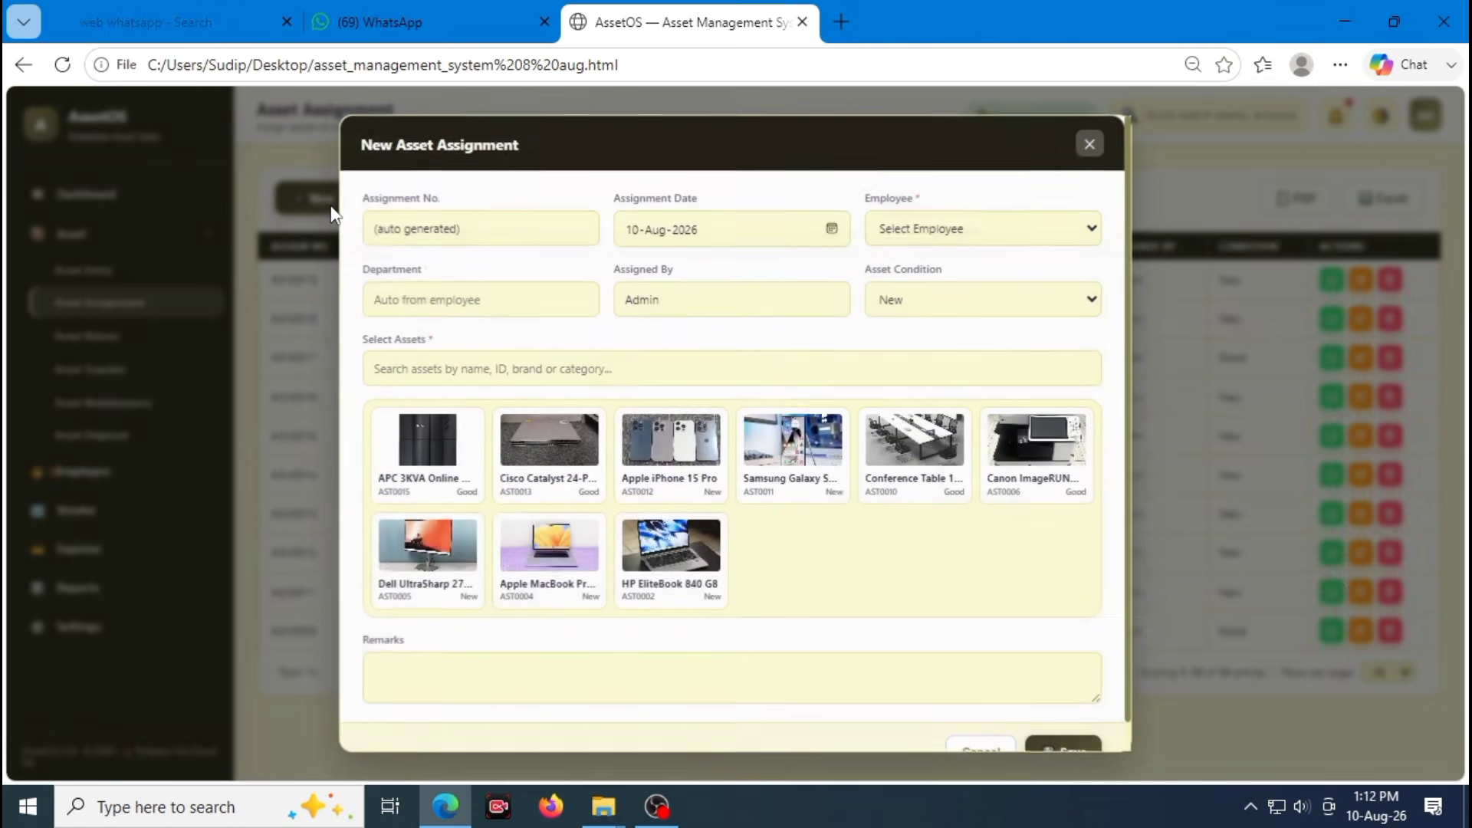
{"action": "left_click", "coordinate": [668, 228]}
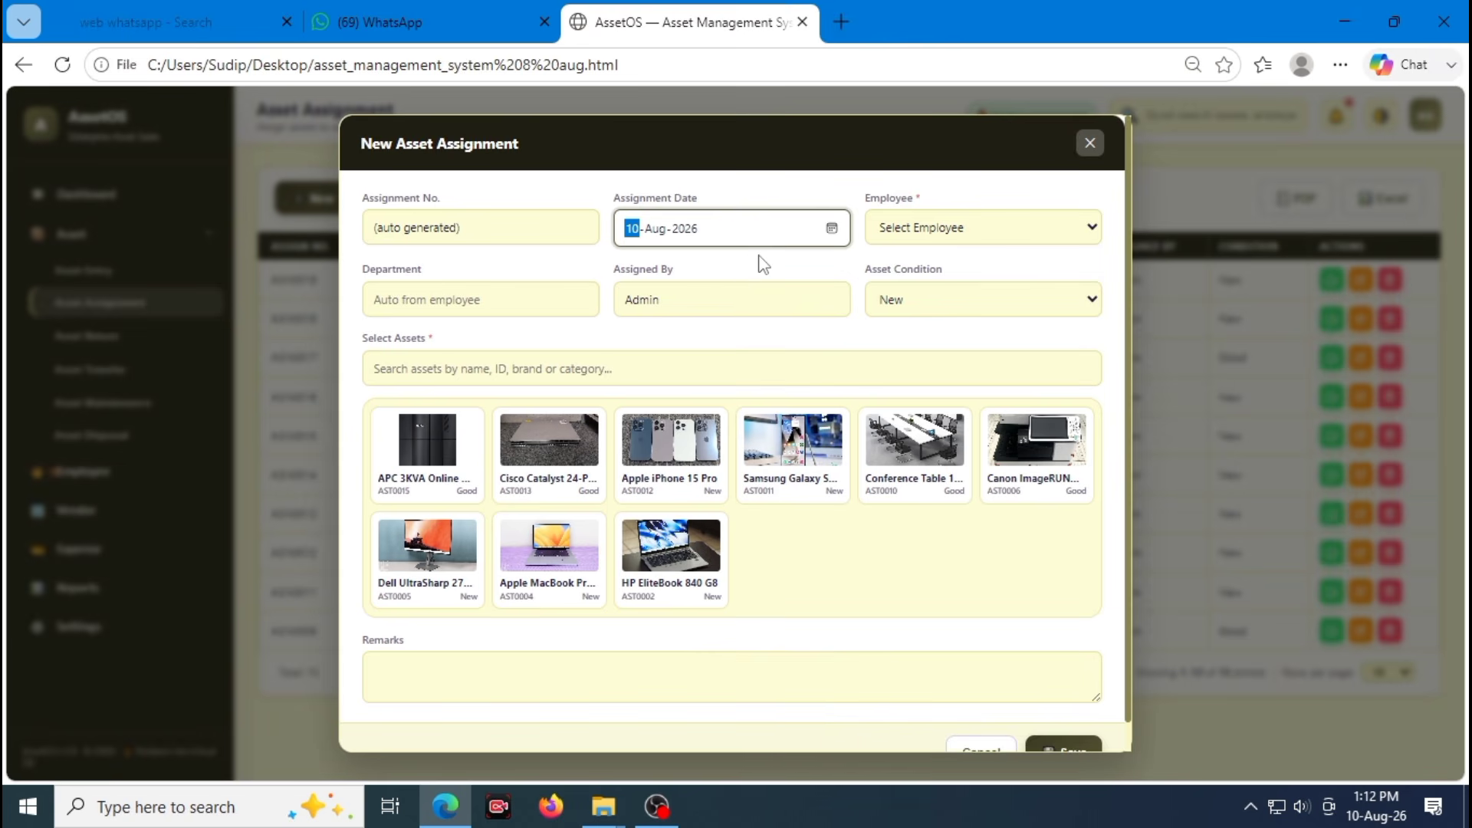
{"action": "left_click", "coordinate": [889, 239]}
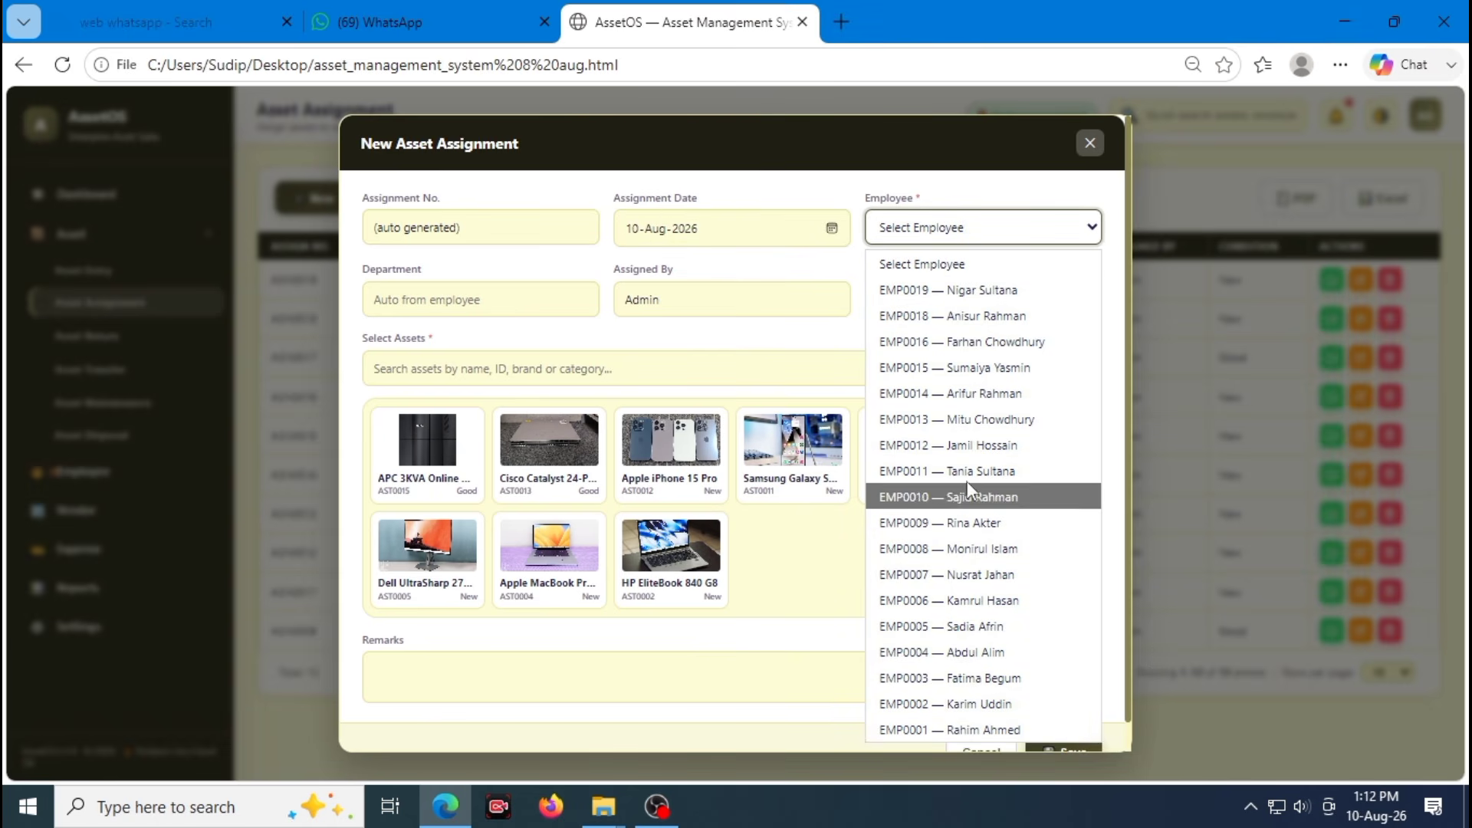
{"action": "left_click", "coordinate": [1092, 146]}
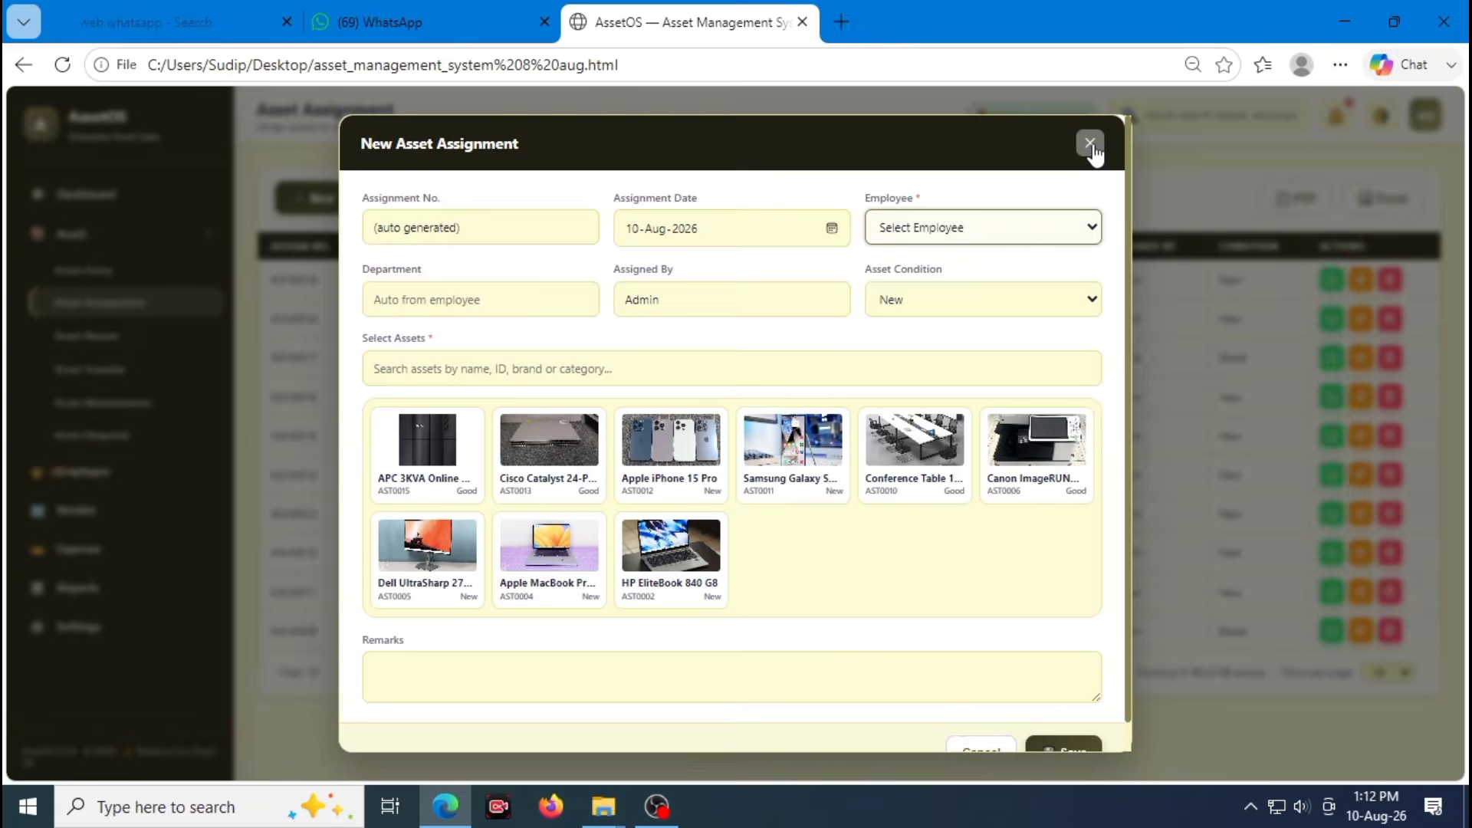
{"action": "left_click", "coordinate": [1090, 143]}
Open a blank new employee form and examine its required name, mobile number and department fields
{"action": "left_click", "coordinate": [146, 470]}
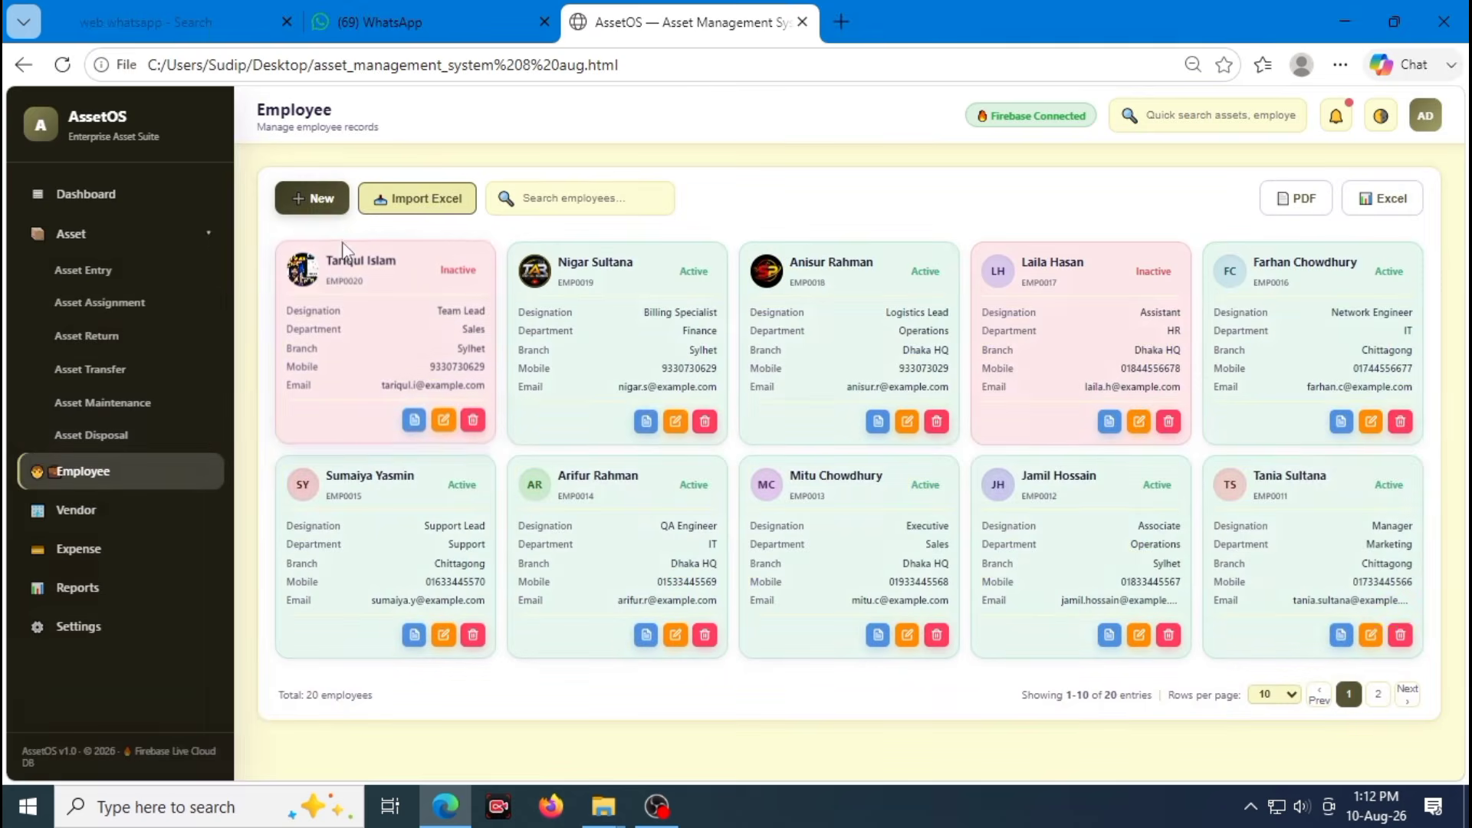
{"action": "left_click", "coordinate": [311, 198]}
{"action": "left_click", "coordinate": [706, 234]}
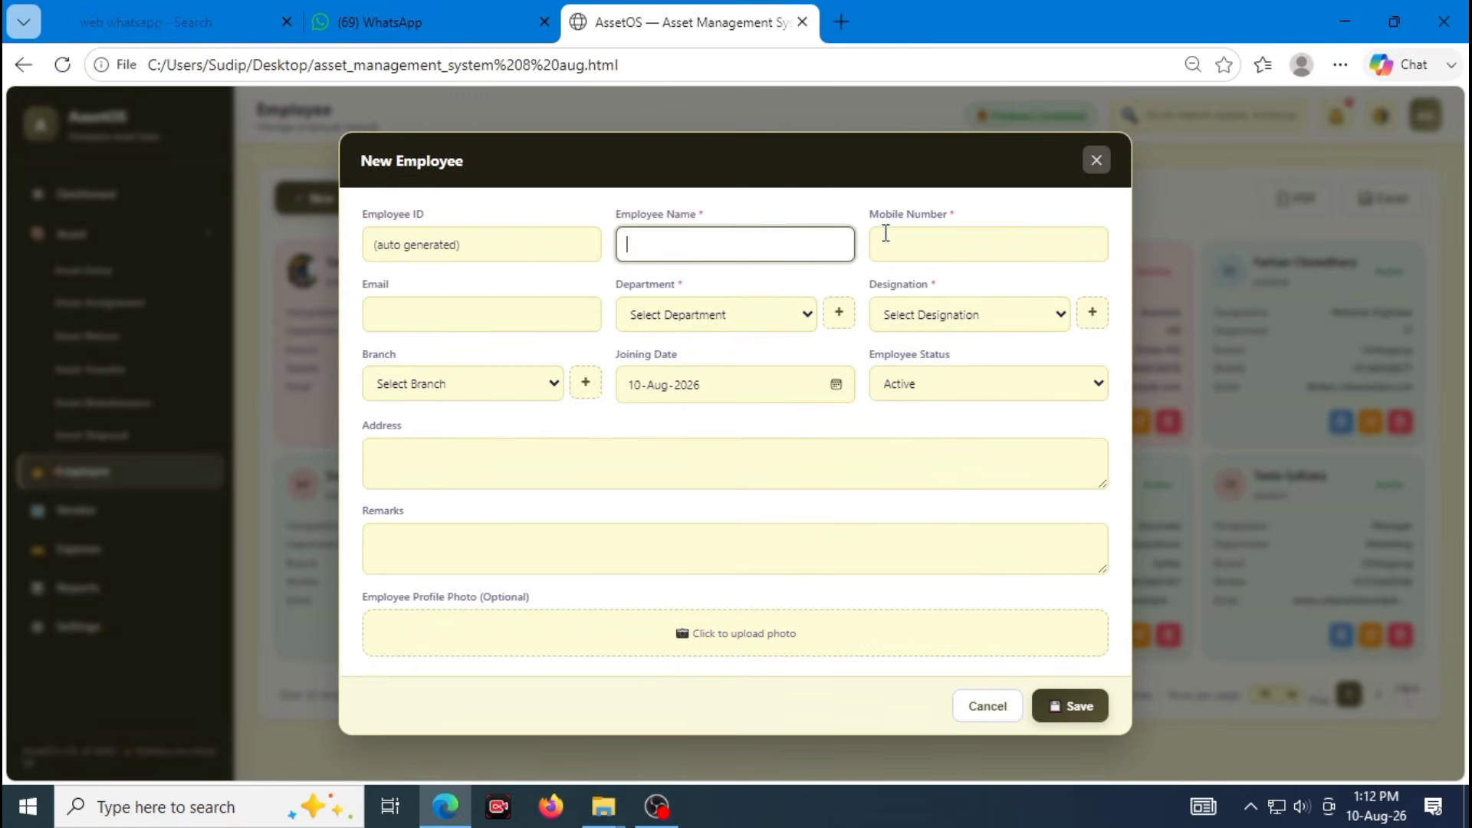
{"action": "left_click", "coordinate": [928, 237]}
{"action": "left_click", "coordinate": [808, 314]}
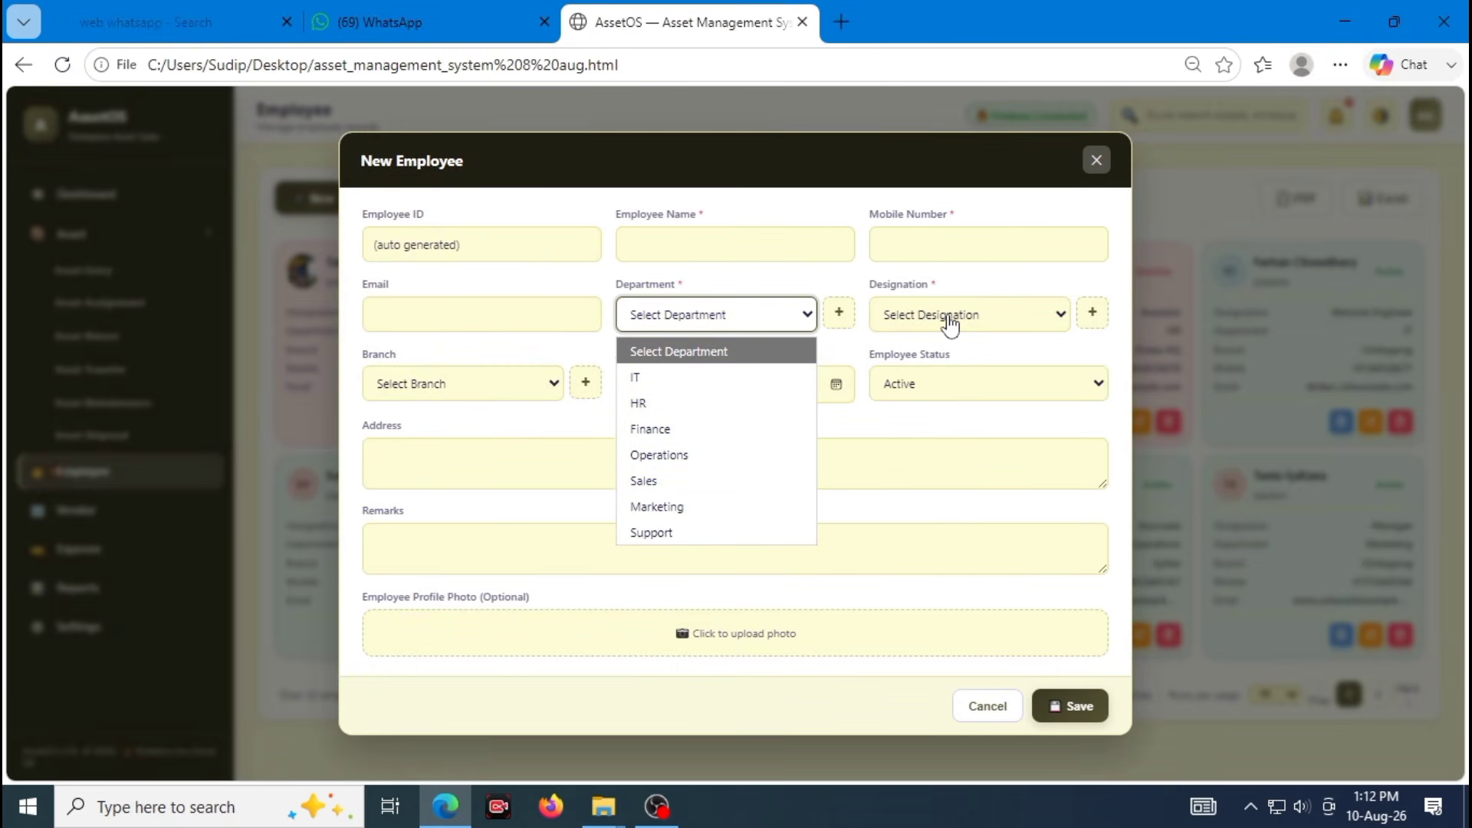
{"action": "left_click", "coordinate": [817, 246]}
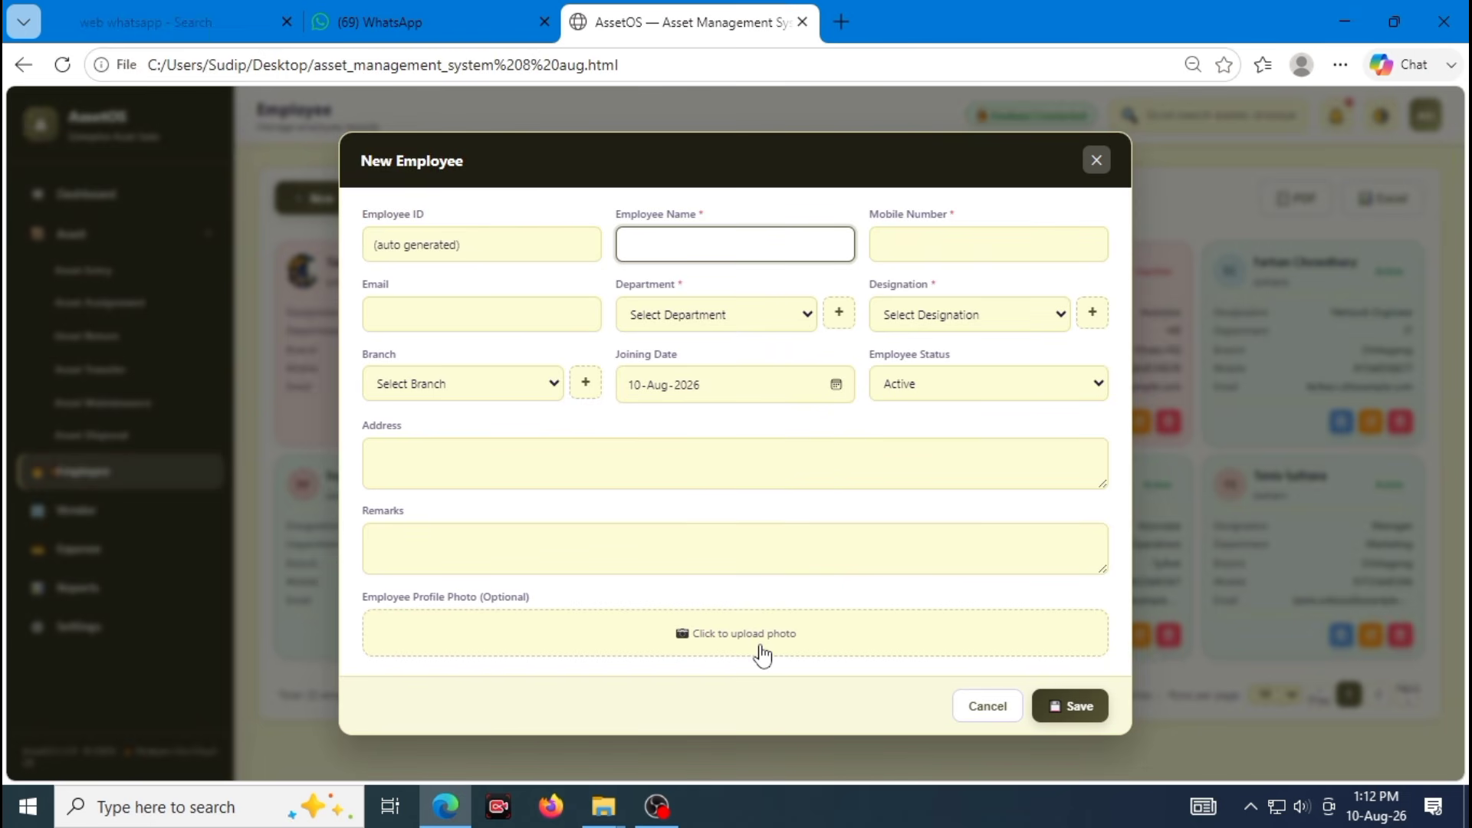
View the file chooser for the employee profile photo, dismiss it and close the employee form without saving
{"action": "left_click", "coordinate": [732, 645]}
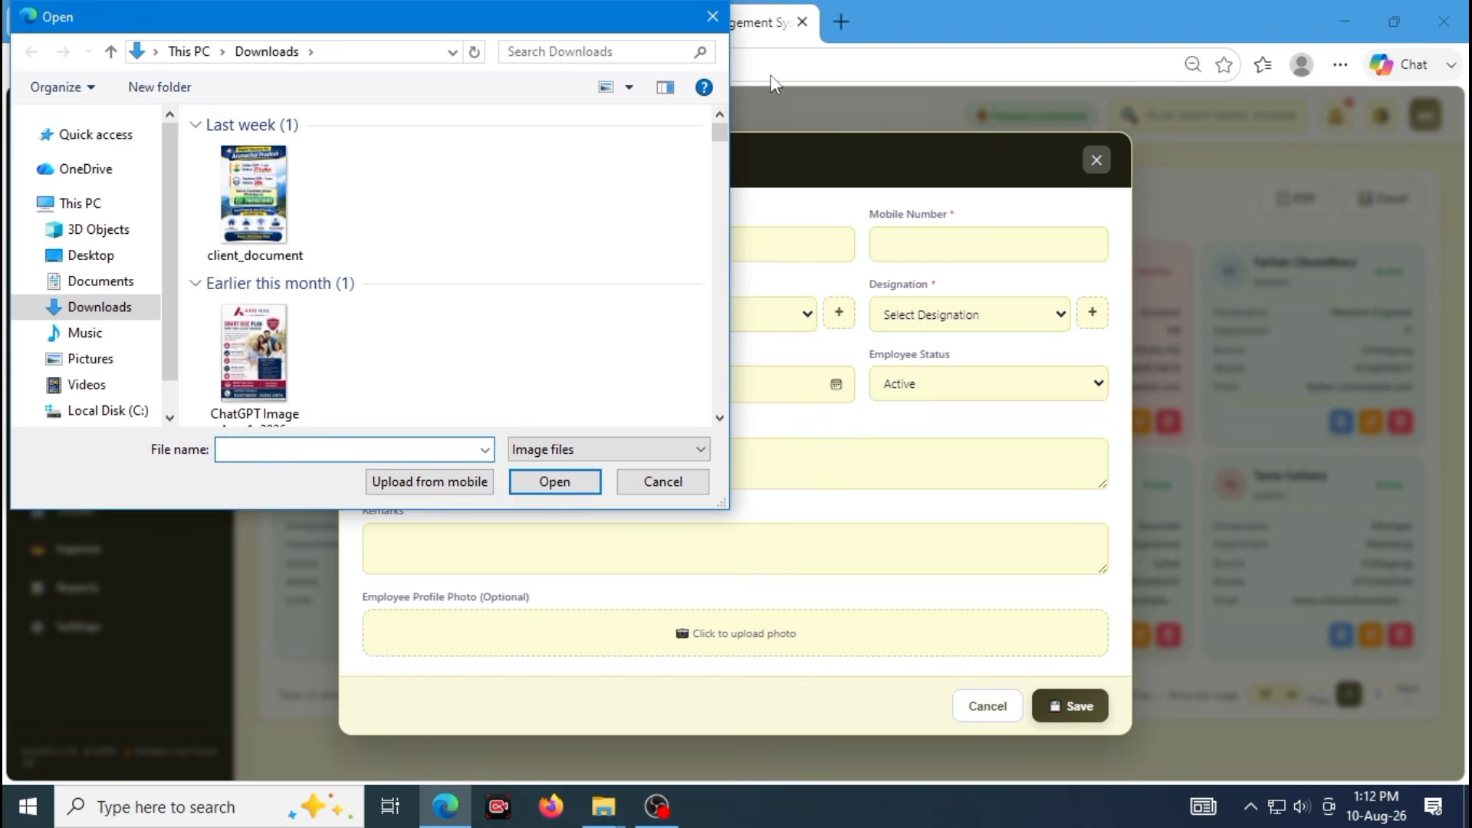
{"action": "left_click", "coordinate": [710, 13]}
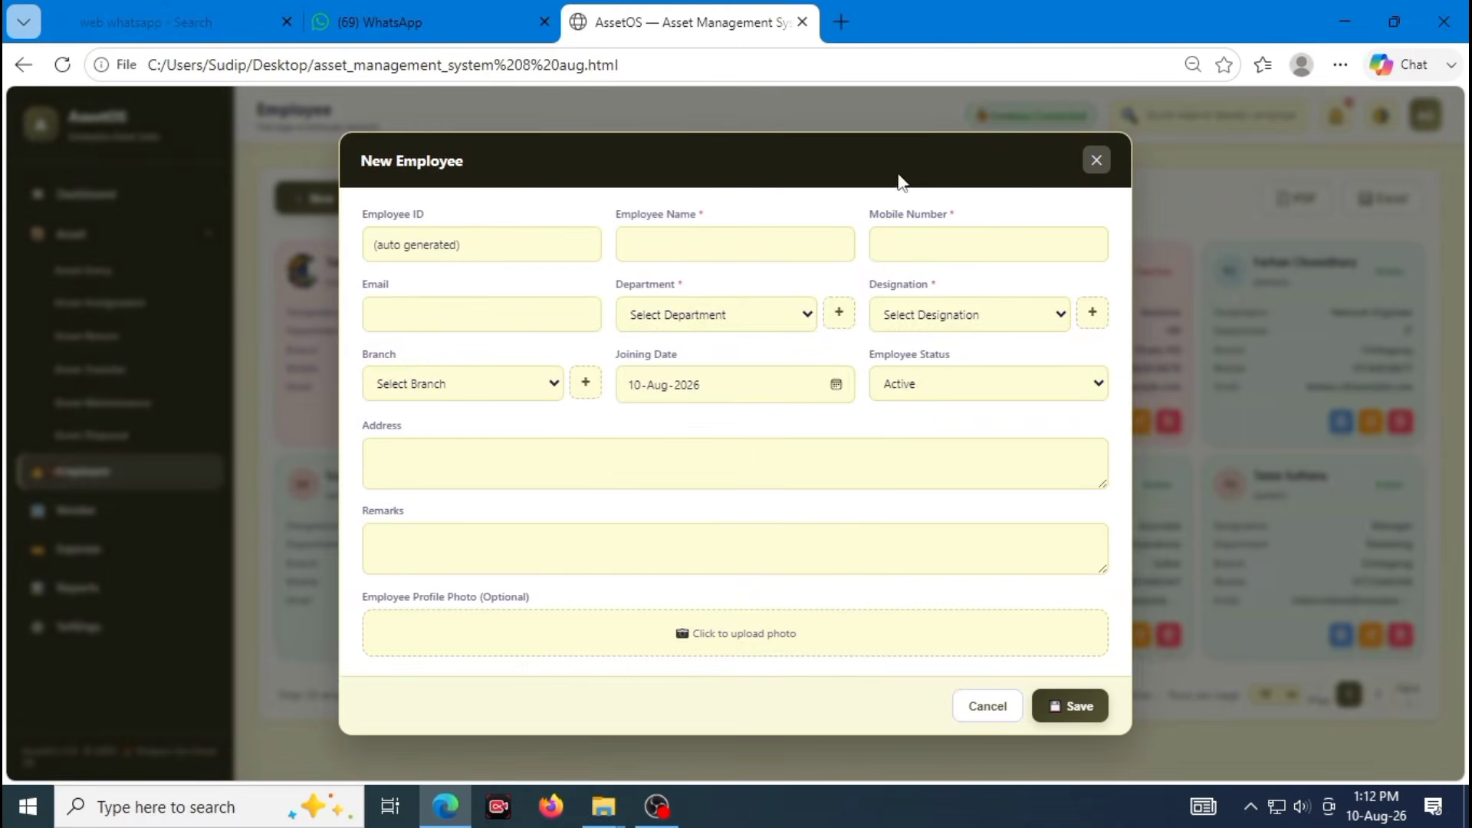
{"action": "left_click", "coordinate": [1095, 159]}
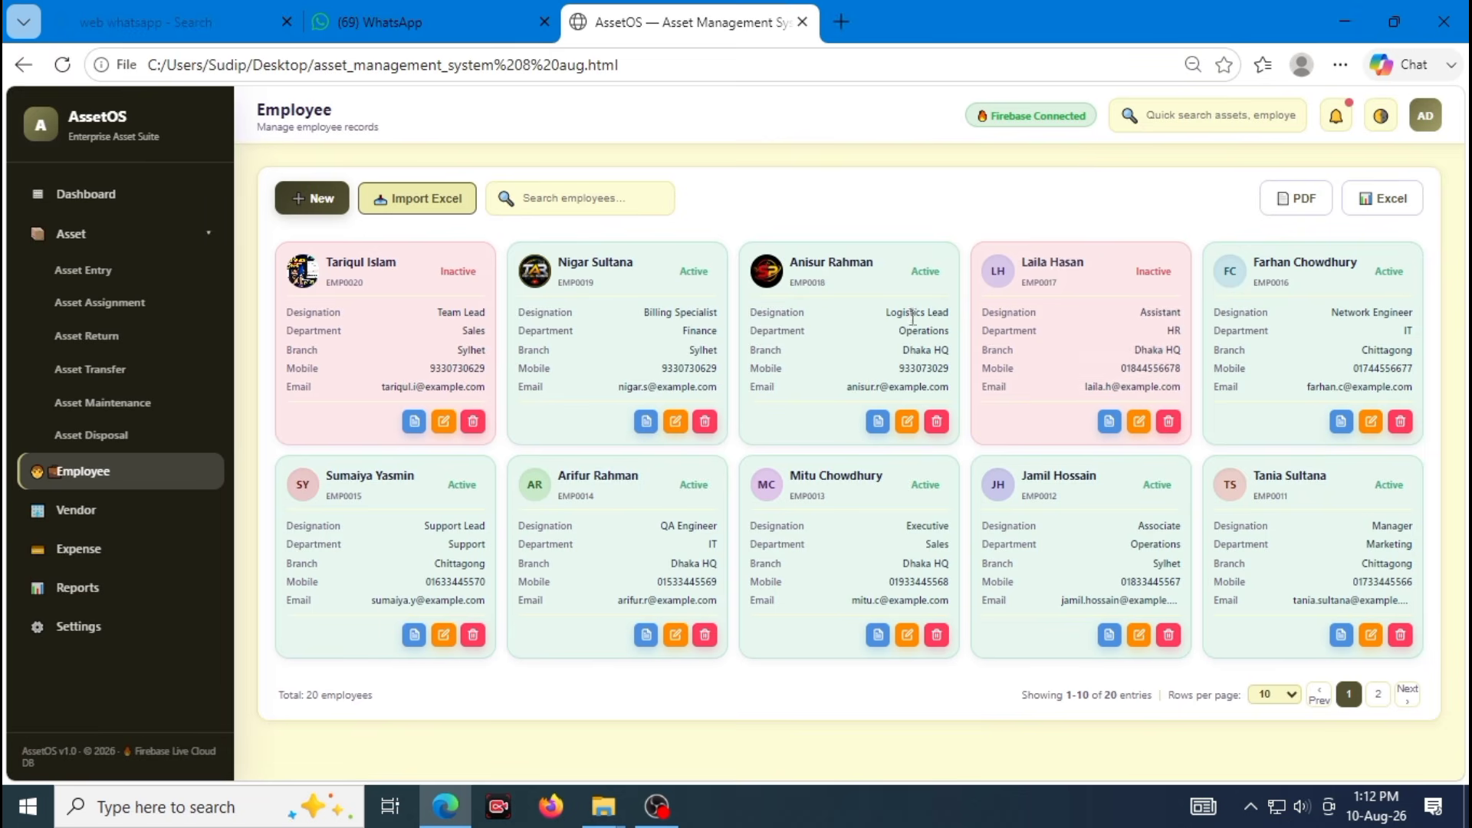
Start a new asset assignment and select an active employee from the Operations department
{"action": "left_click", "coordinate": [181, 301]}
{"action": "left_click", "coordinate": [328, 196]}
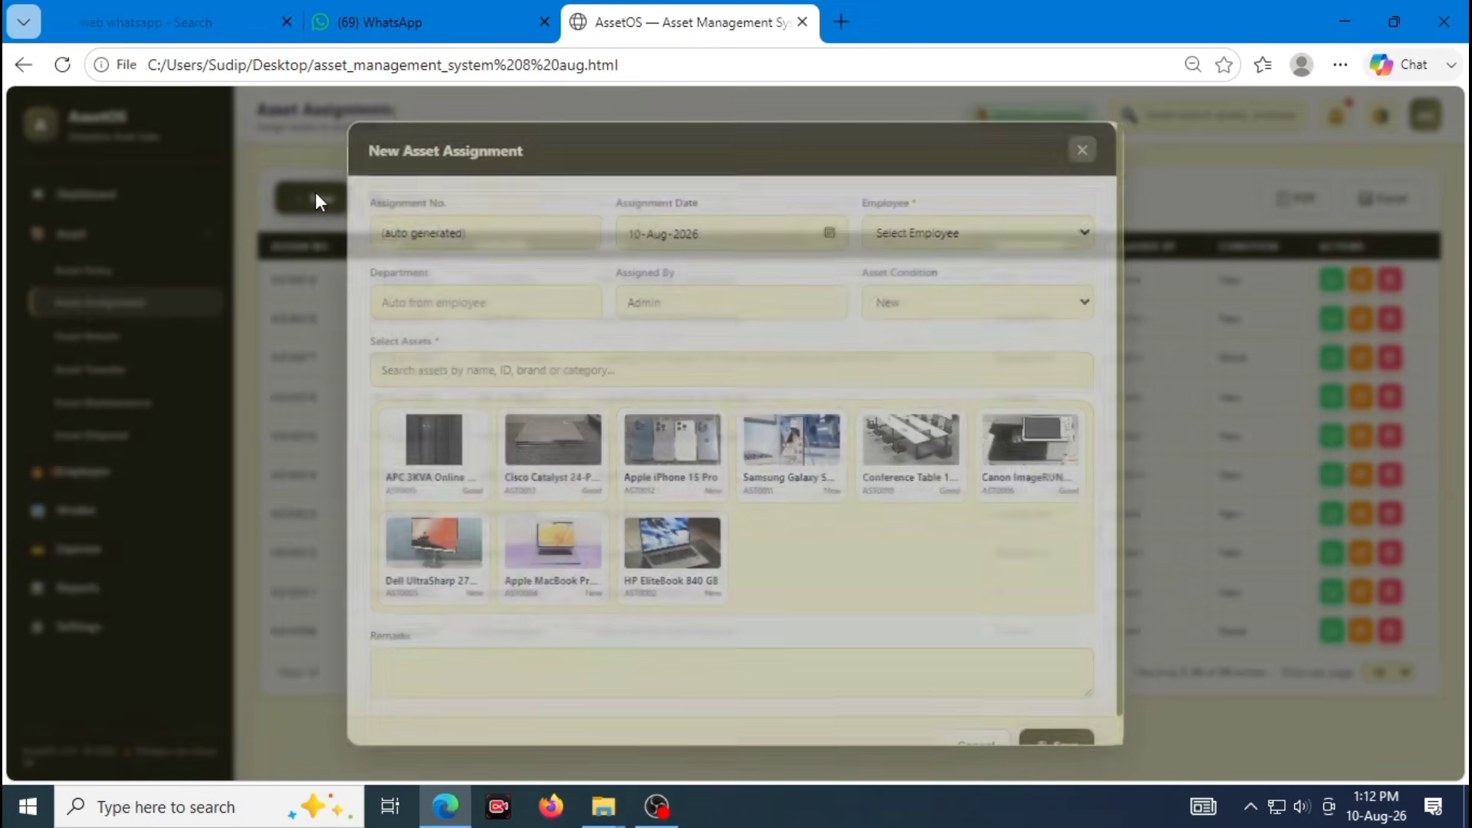
{"action": "left_click", "coordinate": [1000, 228]}
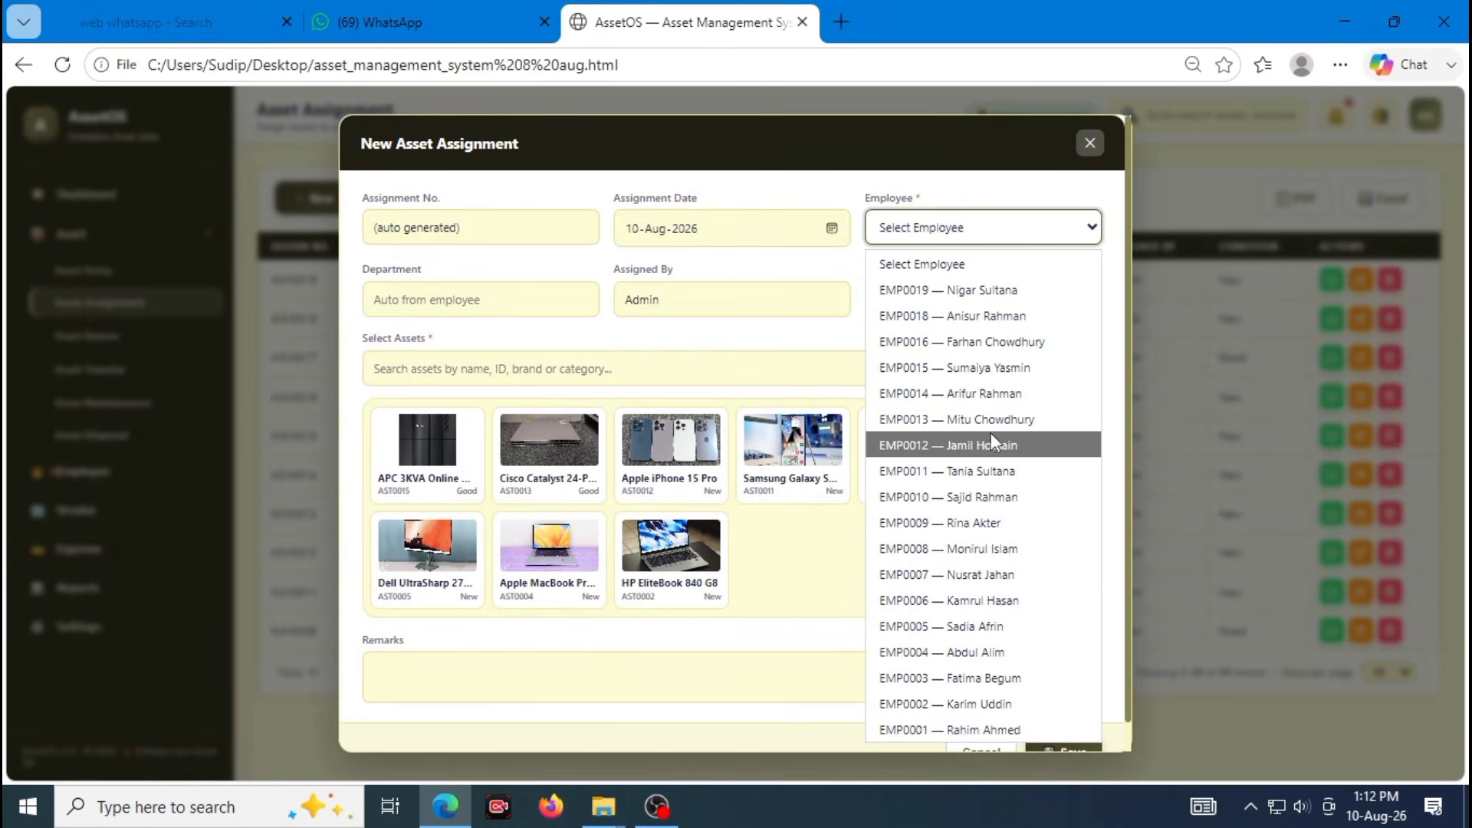
{"action": "left_click", "coordinate": [937, 446]}
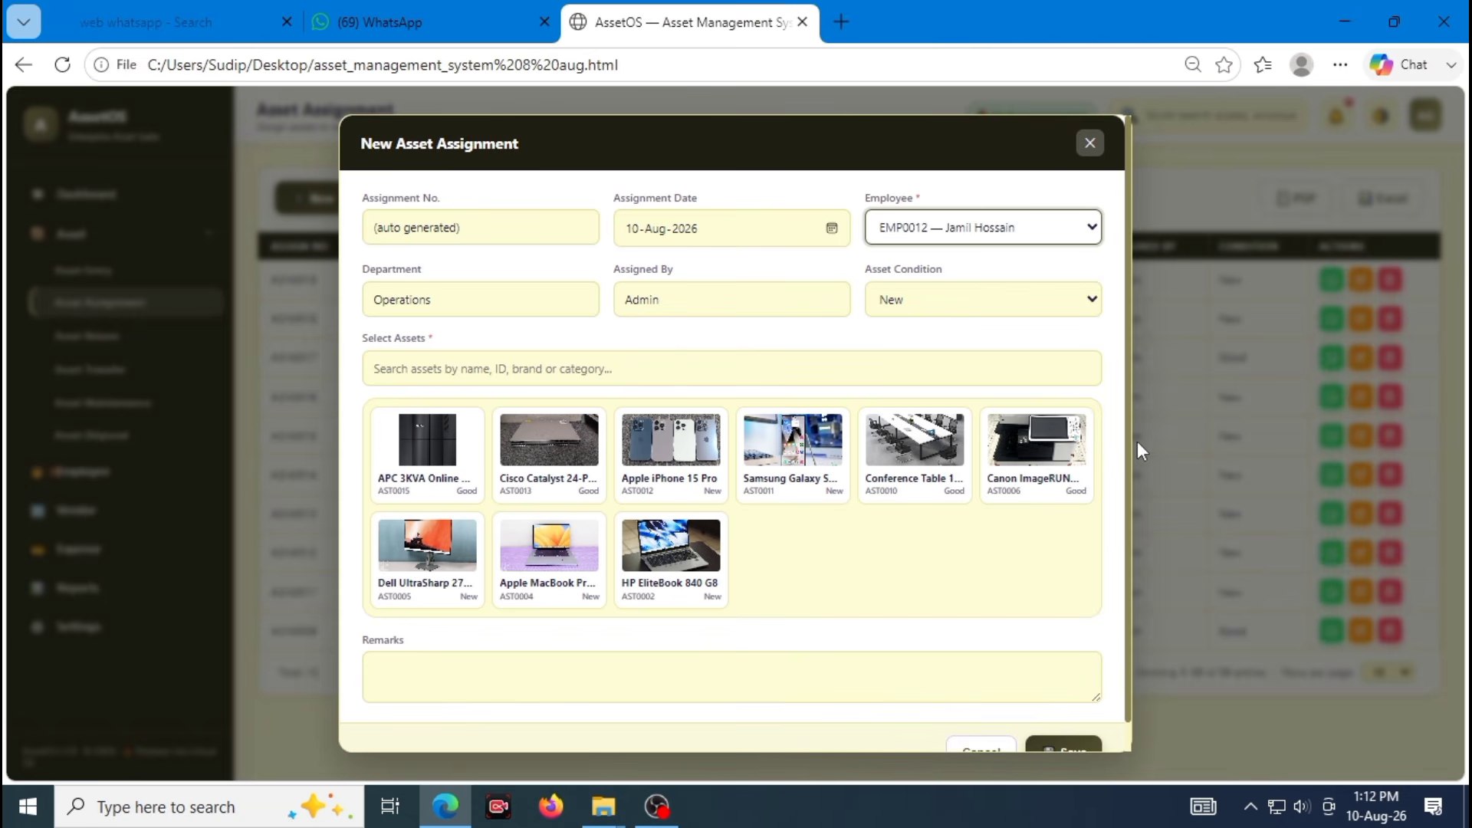
Review the assignment form's employee list and its filled Department and Assigned By fields without changing them
{"action": "left_click", "coordinate": [1006, 234]}
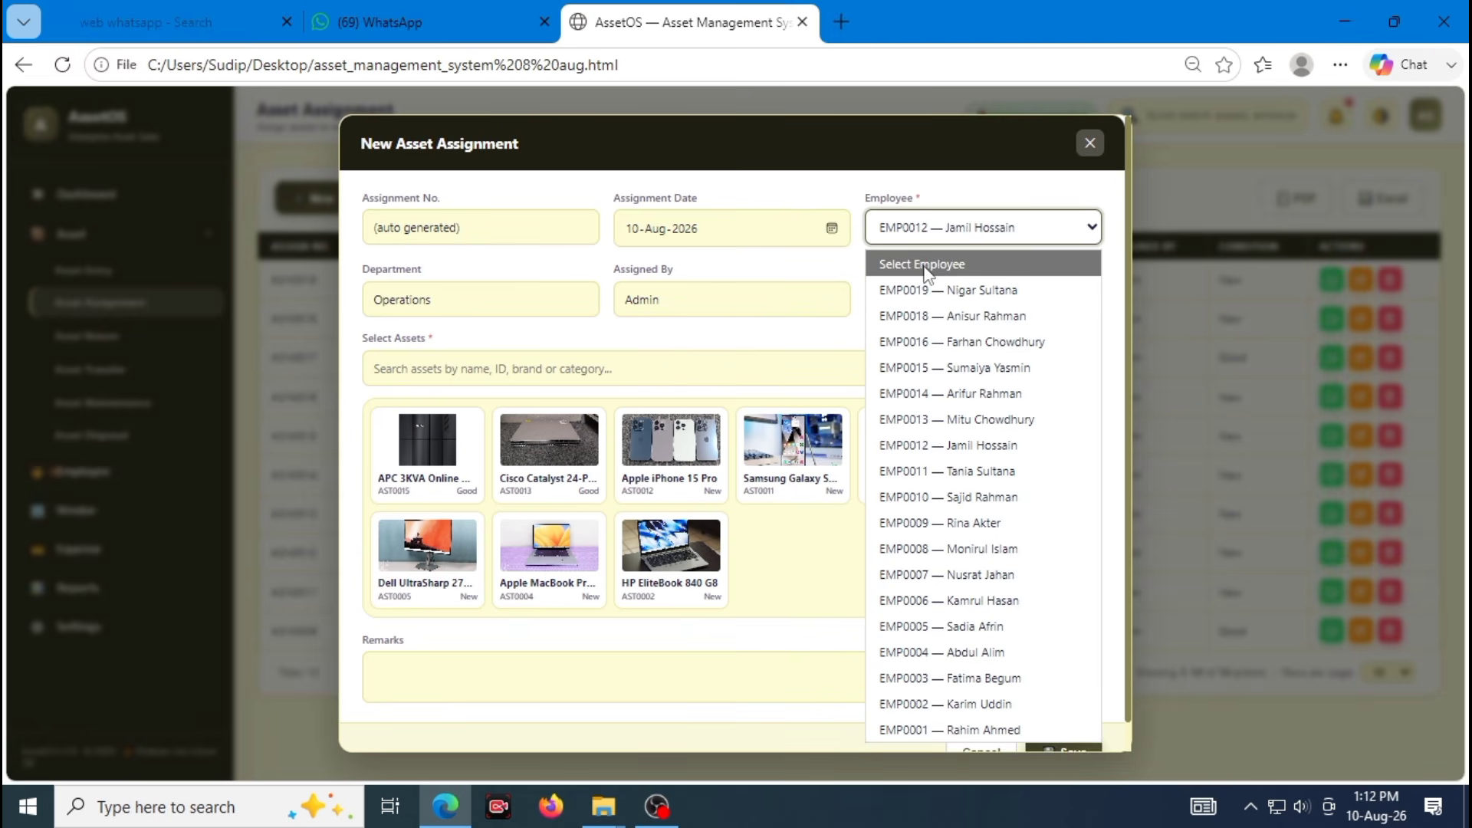
{"action": "left_click", "coordinate": [777, 345]}
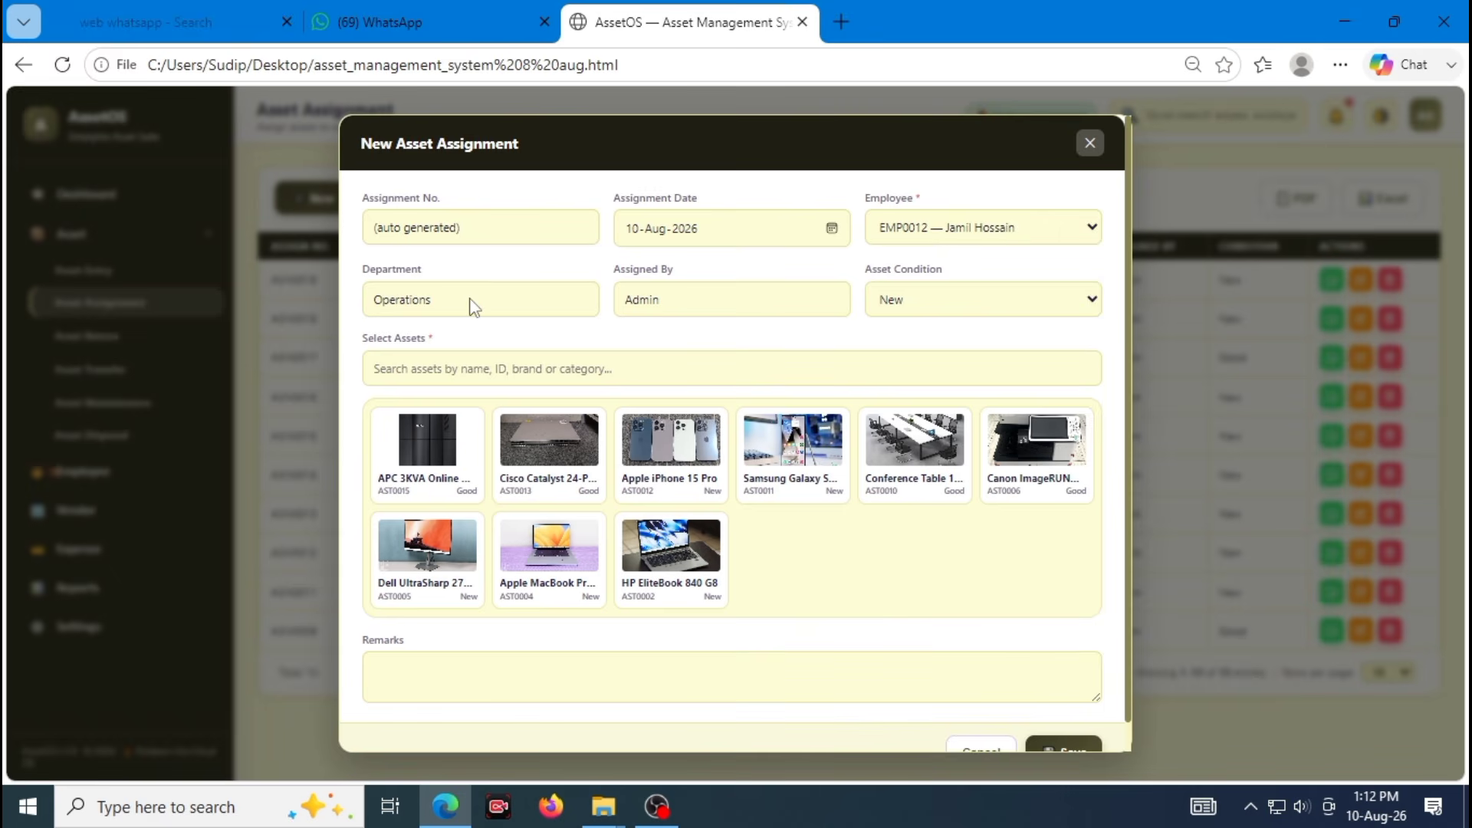
{"action": "left_click_drag", "start_coordinate": [471, 299], "coordinate": [364, 300]}
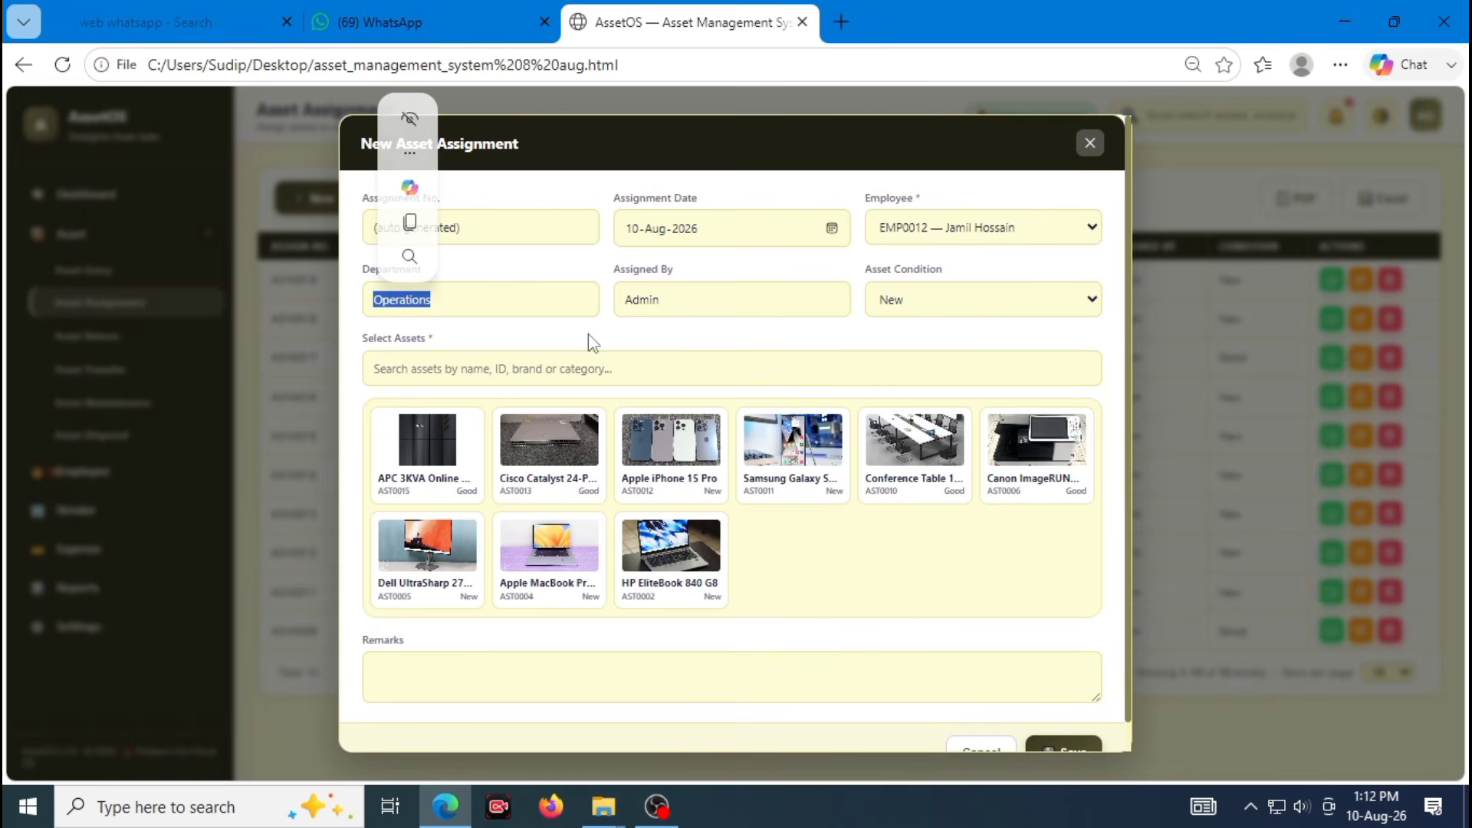
{"action": "left_click", "coordinate": [660, 317]}
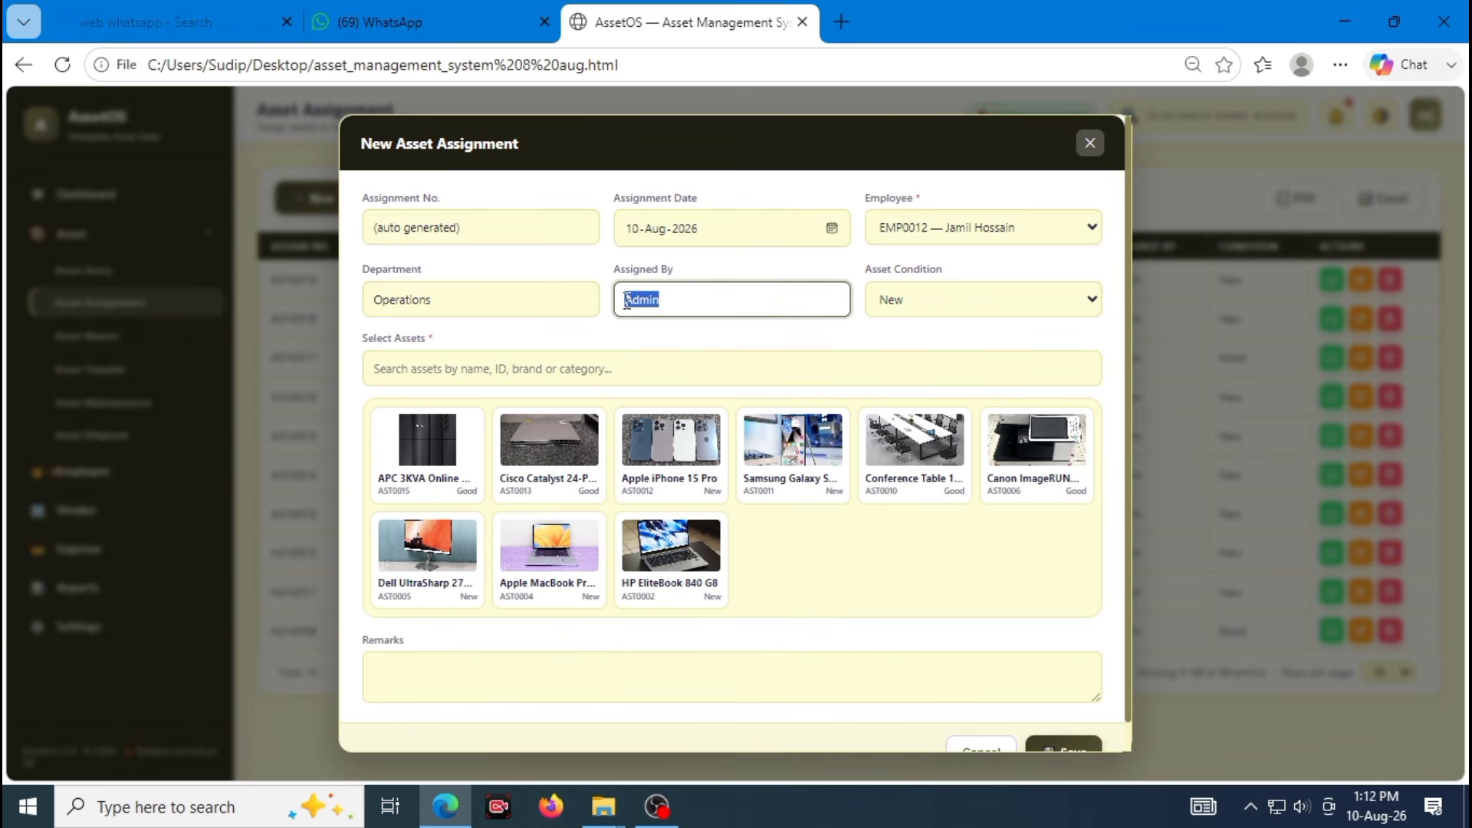
{"action": "left_click", "coordinate": [696, 301]}
{"action": "double_click", "coordinate": [676, 309]}
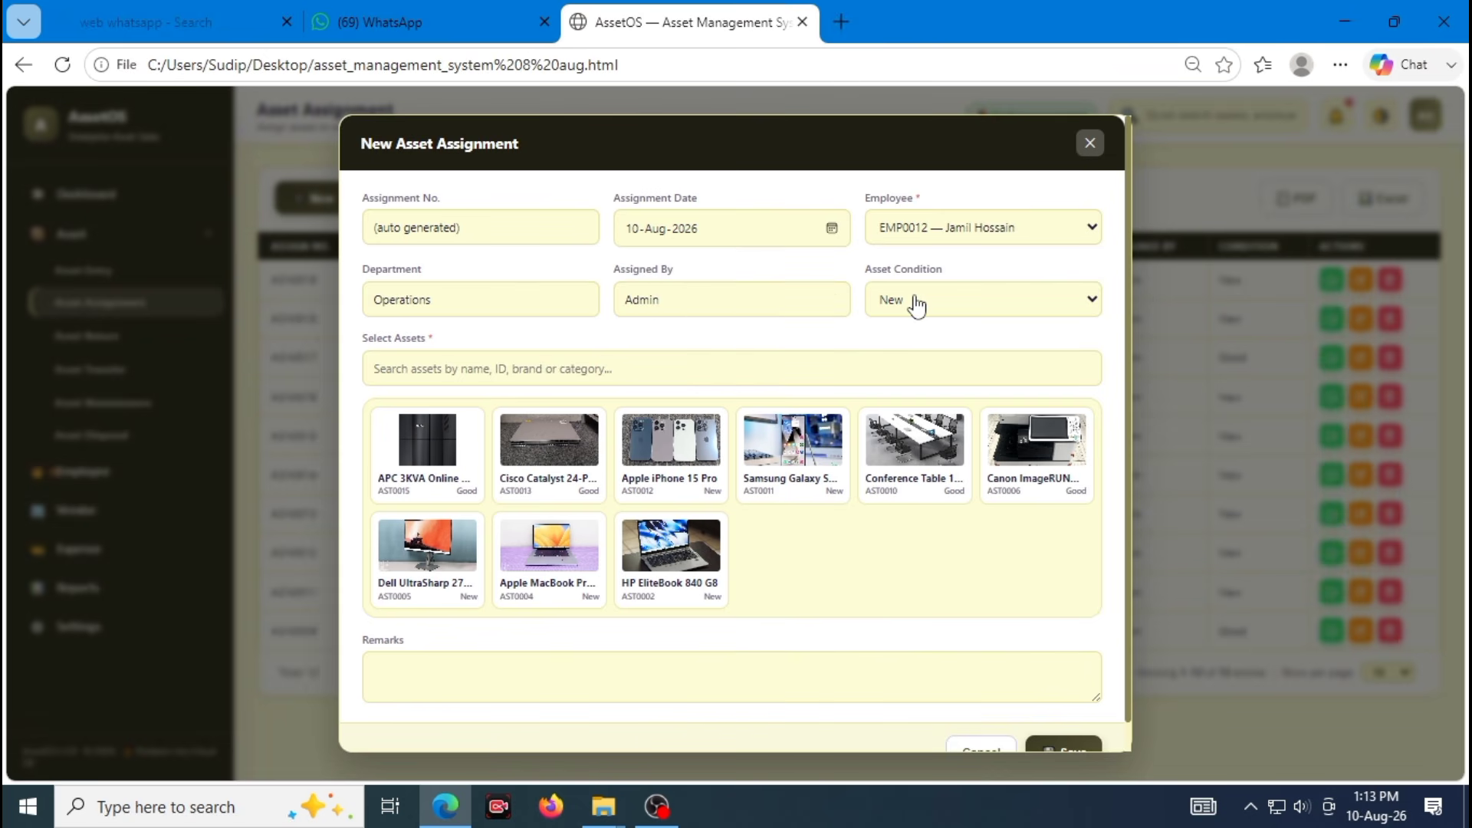
Keep the asset condition as New, select the Apple MacBook Pro and HP EliteBook 840 G8, and save the assignment
{"action": "left_click", "coordinate": [959, 310]}
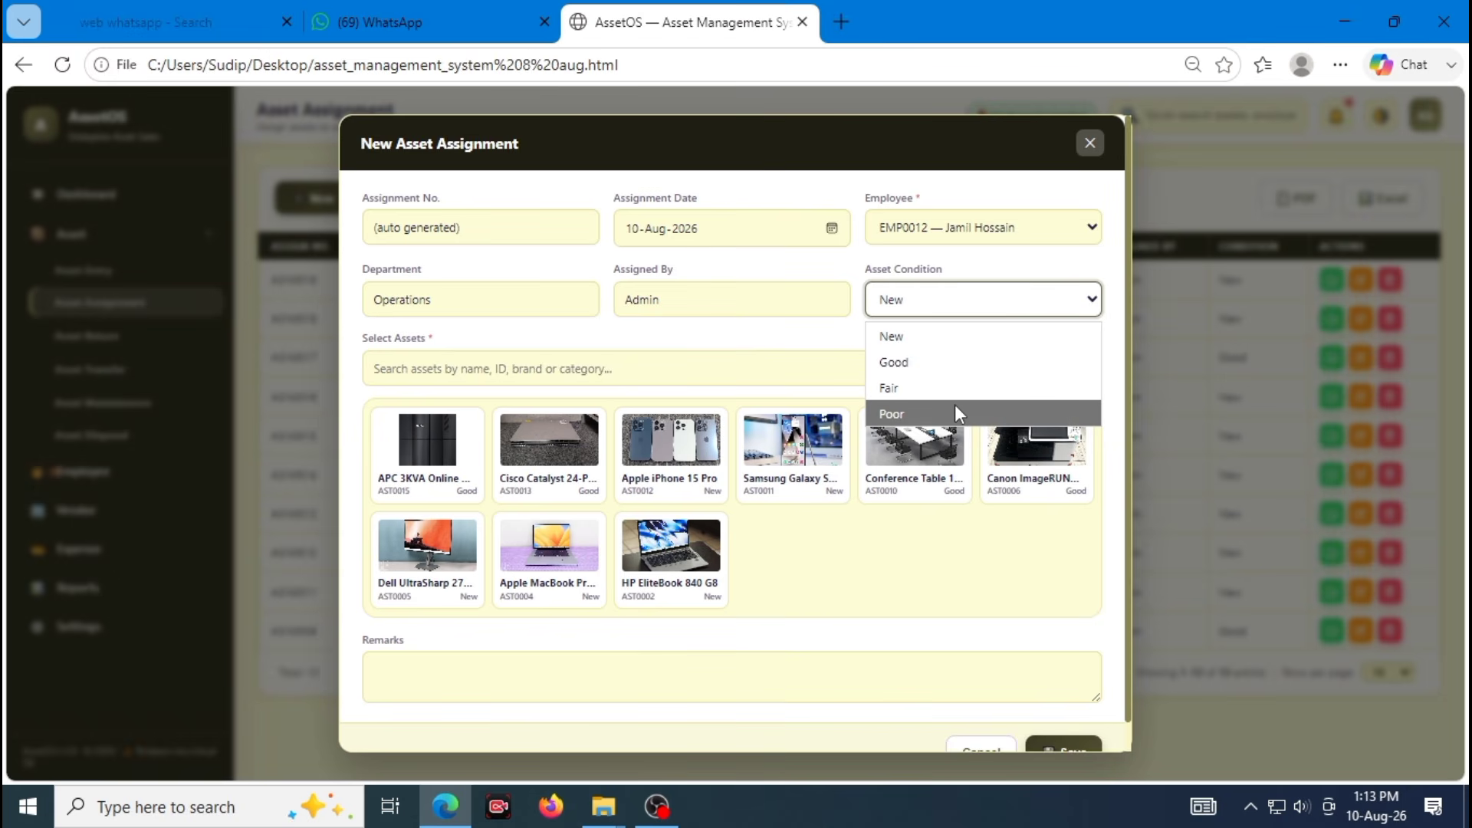
{"action": "left_click", "coordinate": [920, 349]}
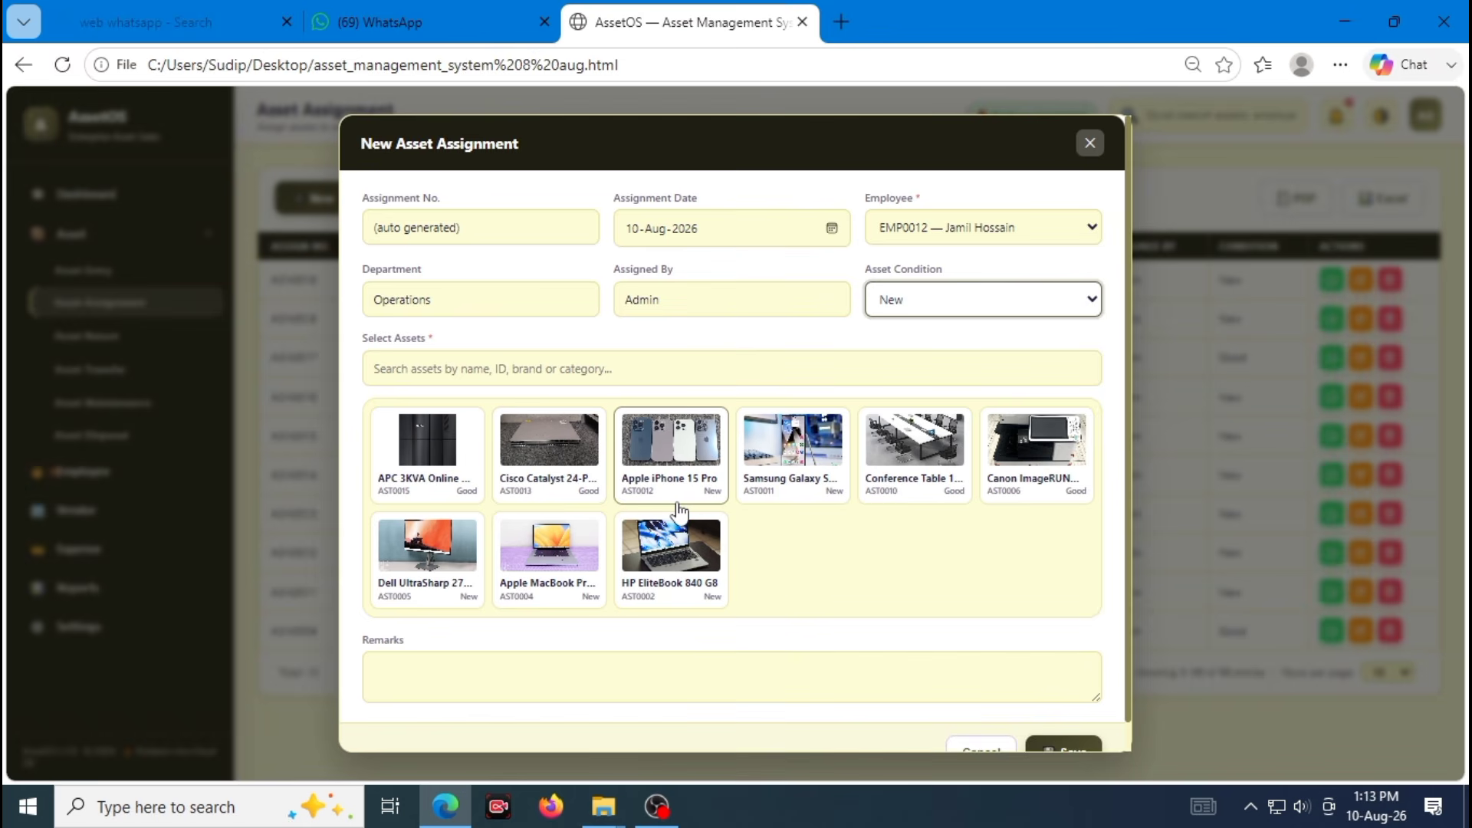
{"action": "left_click", "coordinate": [556, 563]}
{"action": "left_click", "coordinate": [661, 573]}
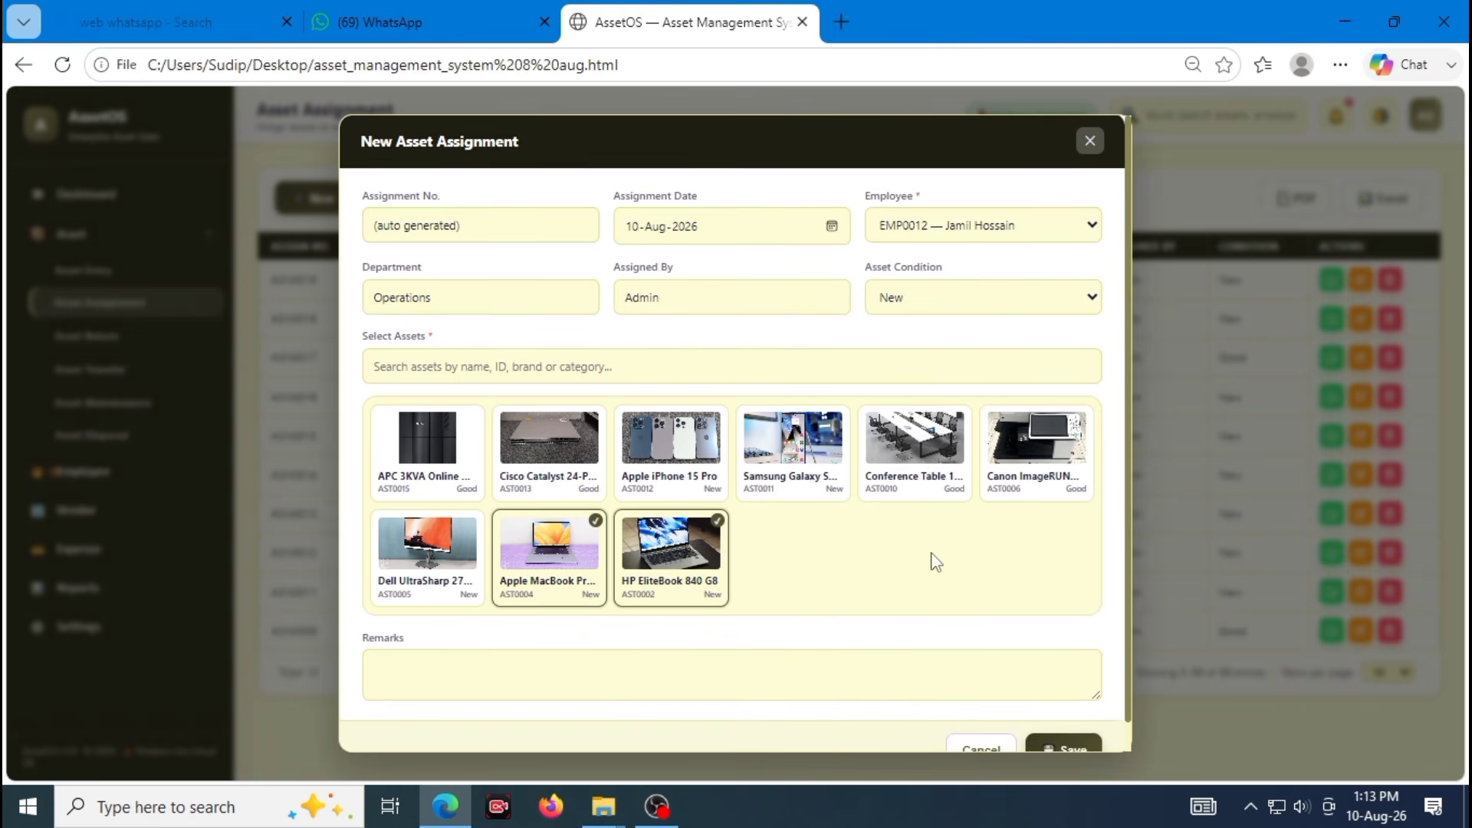
{"action": "scroll", "coordinate": [996, 652], "scroll_direction": "down", "scroll_amount": 1}
{"action": "left_click", "coordinate": [1074, 724]}
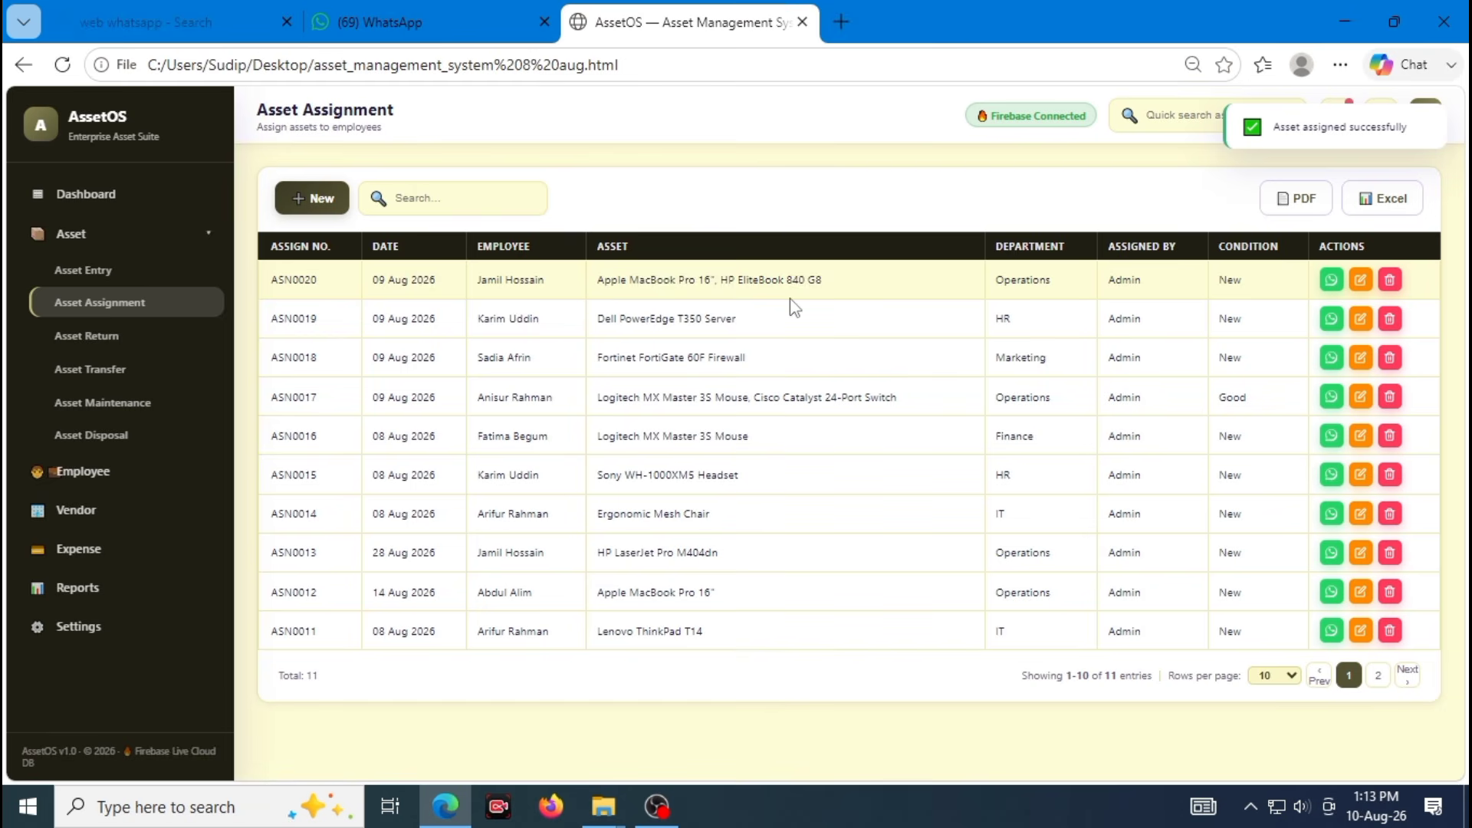
Check the assets and employee shown for the newly saved assignment in the assignment list
{"action": "left_click_drag", "start_coordinate": [639, 280], "coordinate": [822, 286]}
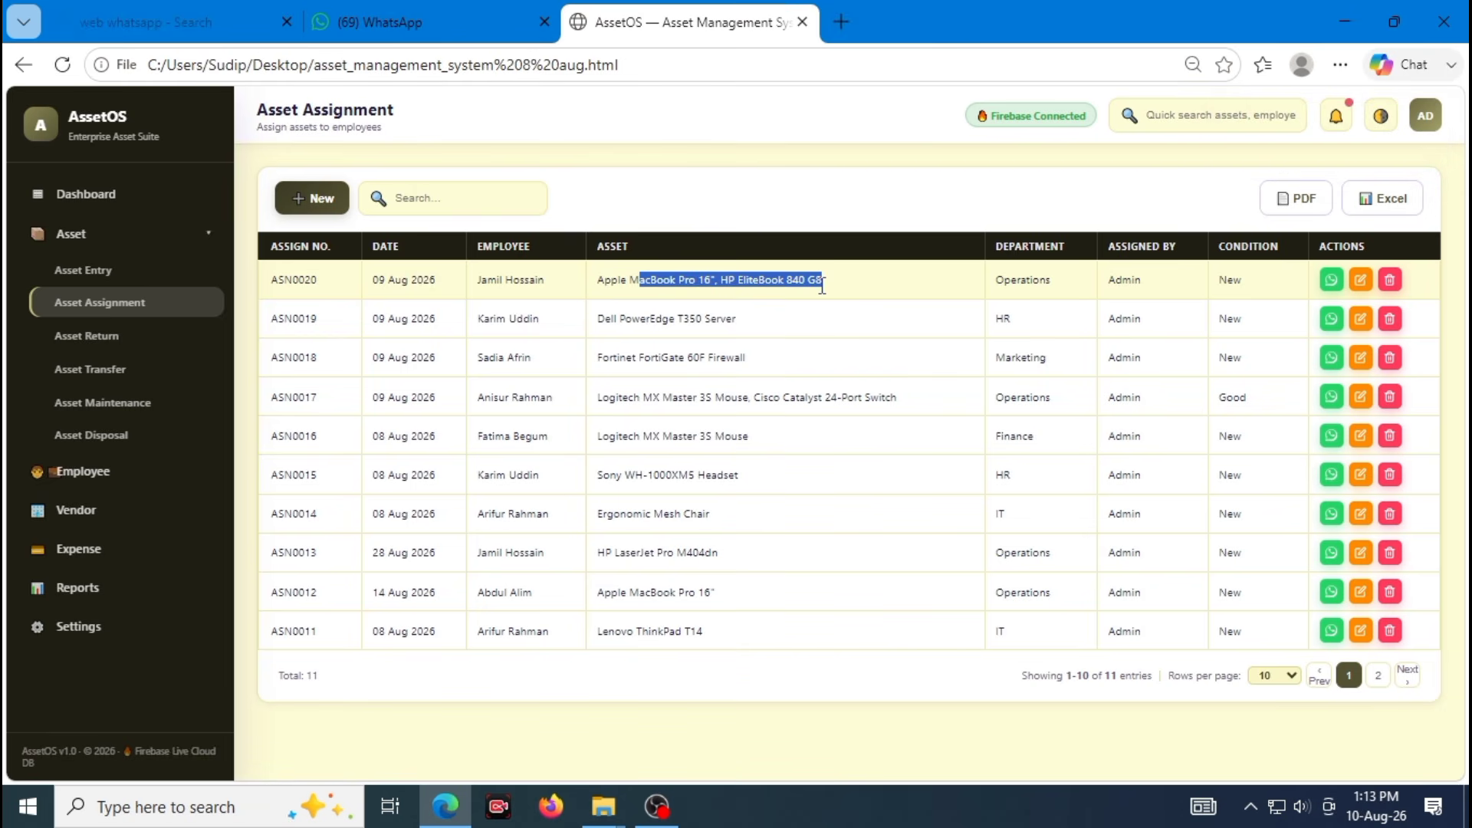
{"action": "left_click", "coordinate": [1105, 303]}
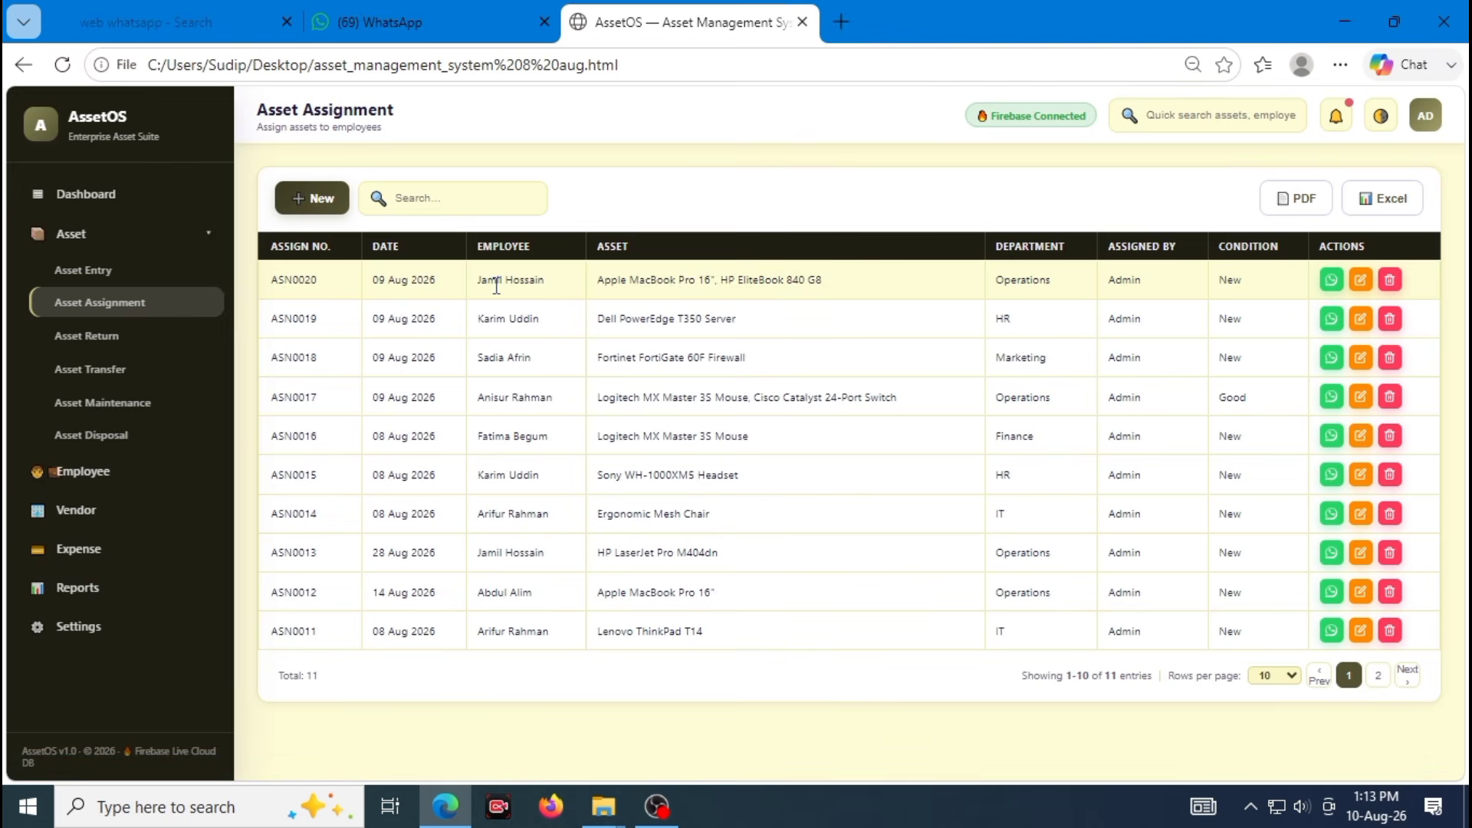
{"action": "left_click_drag", "start_coordinate": [496, 286], "coordinate": [552, 292]}
{"action": "left_click", "coordinate": [818, 301]}
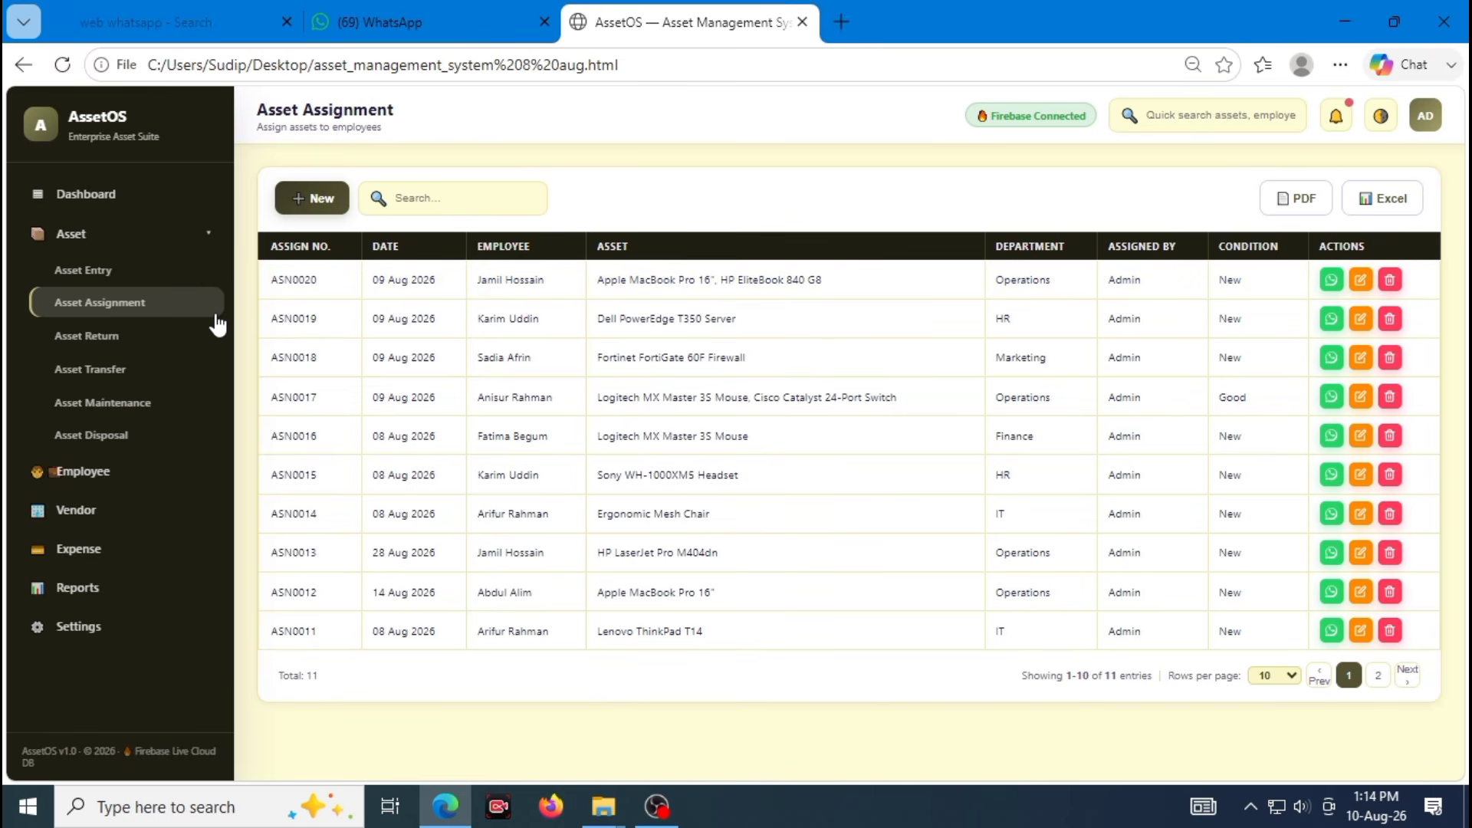
Start a new asset return and select the same Operations employee who received the laptops
{"action": "left_click", "coordinate": [155, 342]}
{"action": "left_click", "coordinate": [158, 297]}
{"action": "left_click", "coordinate": [132, 342]}
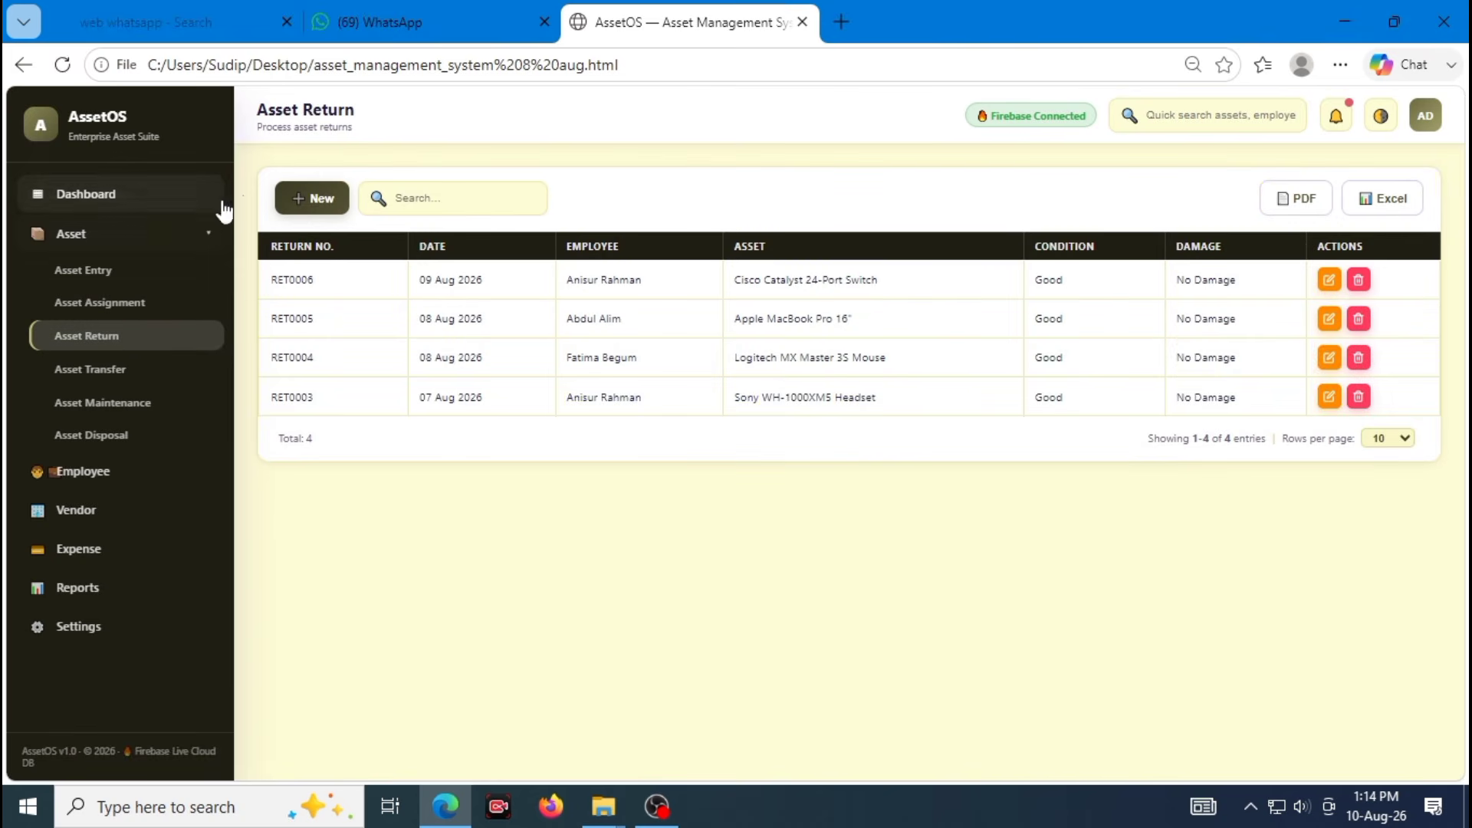
{"action": "left_click", "coordinate": [307, 197]}
{"action": "left_click", "coordinate": [993, 282]}
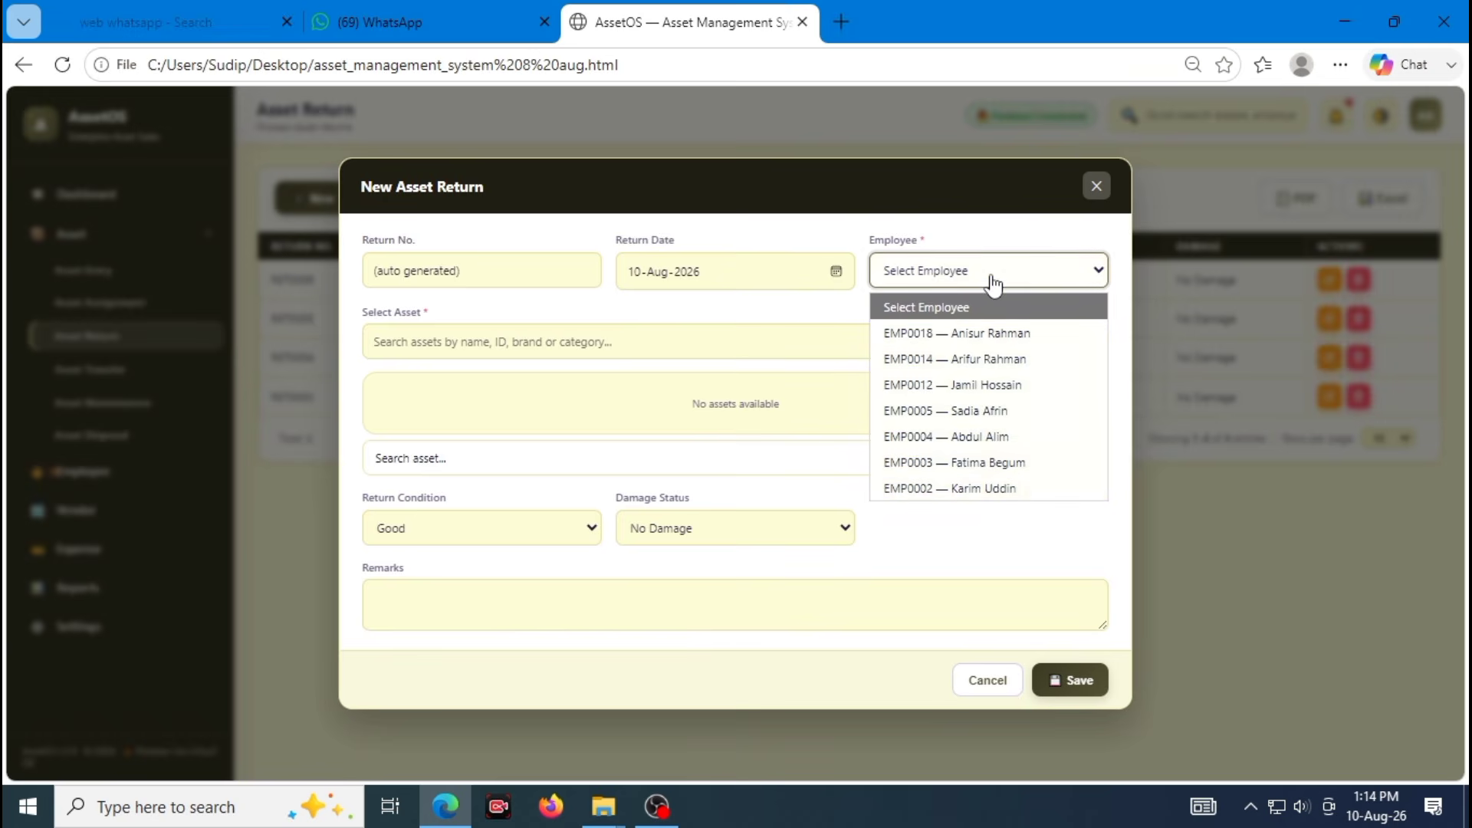
{"action": "left_click", "coordinate": [997, 388]}
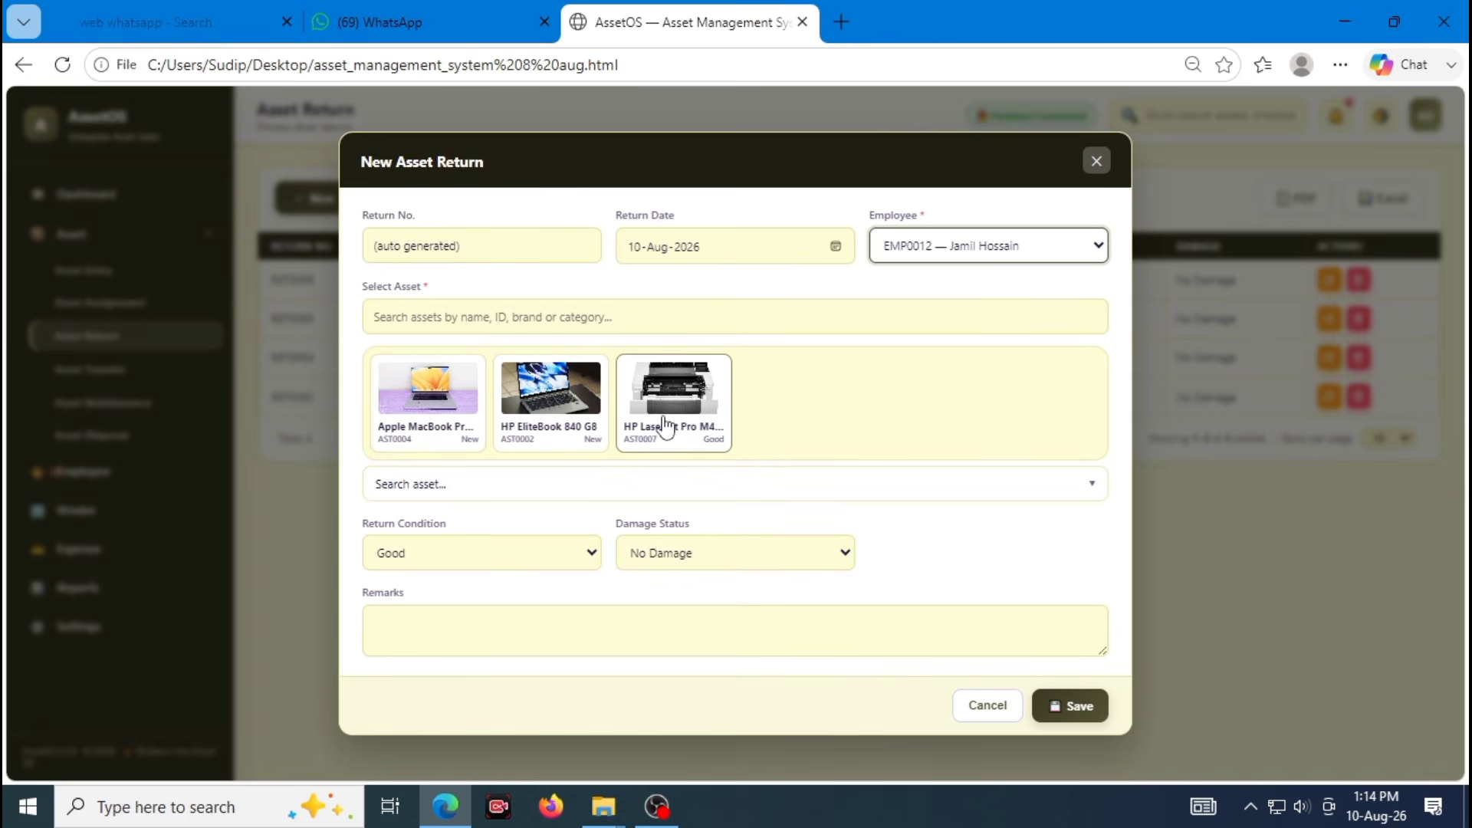
Select the HP LaserJet Pro M404dn for return, keep the condition Good and damage status No Damage, and save the return
{"action": "left_click", "coordinate": [702, 404]}
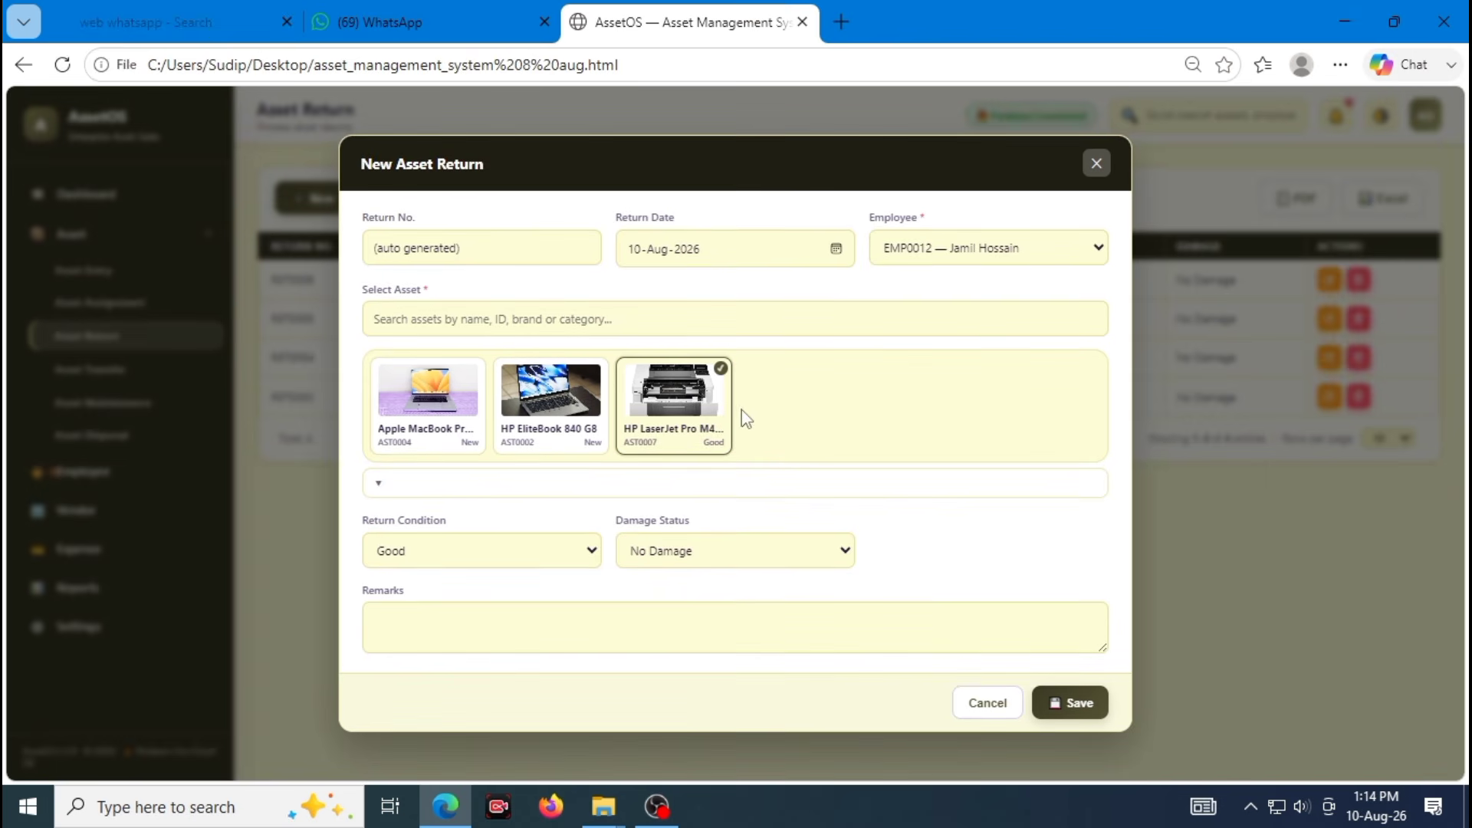
{"action": "left_click", "coordinate": [494, 558]}
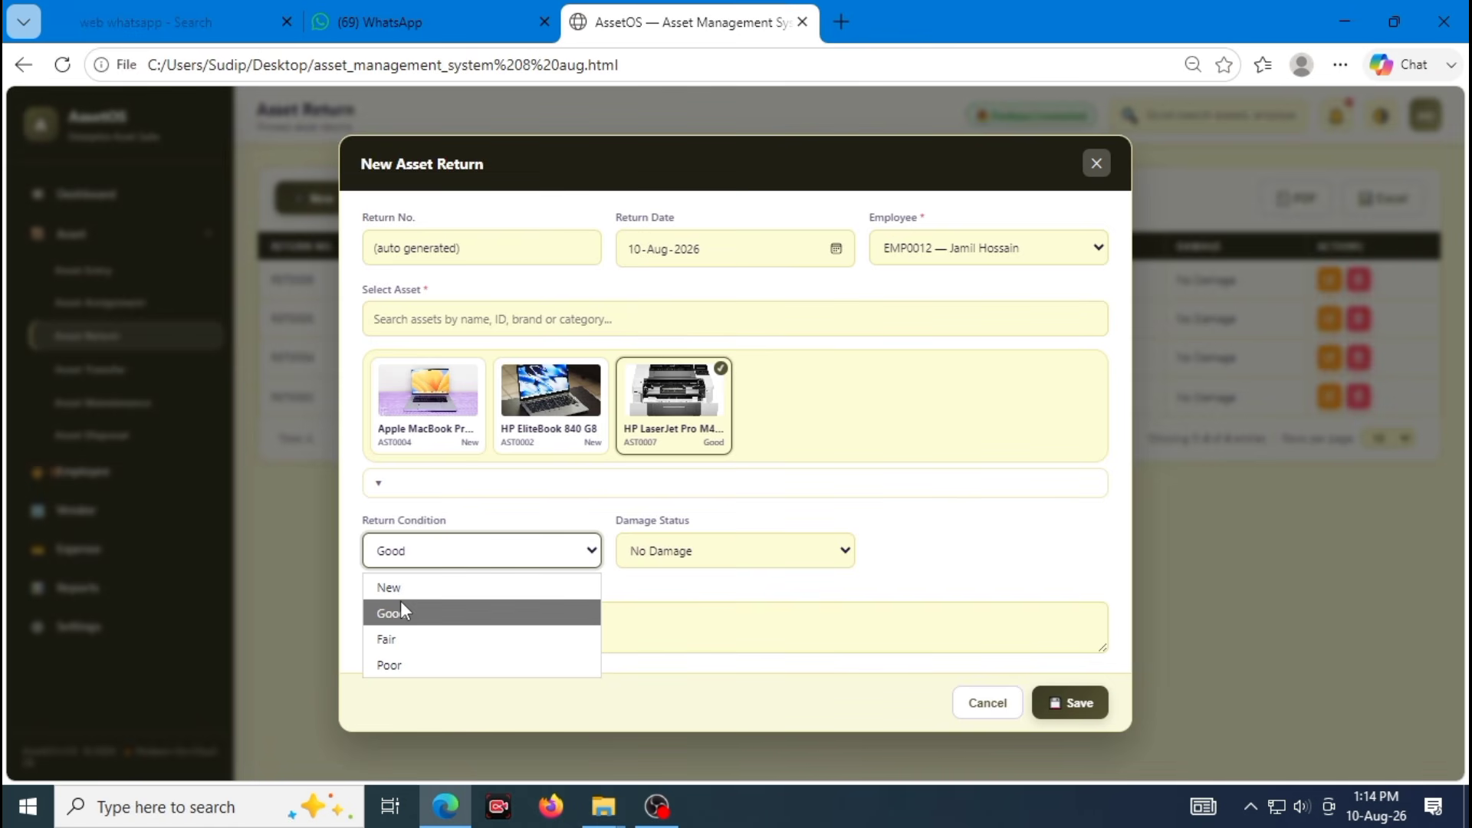
{"action": "left_click", "coordinate": [426, 612]}
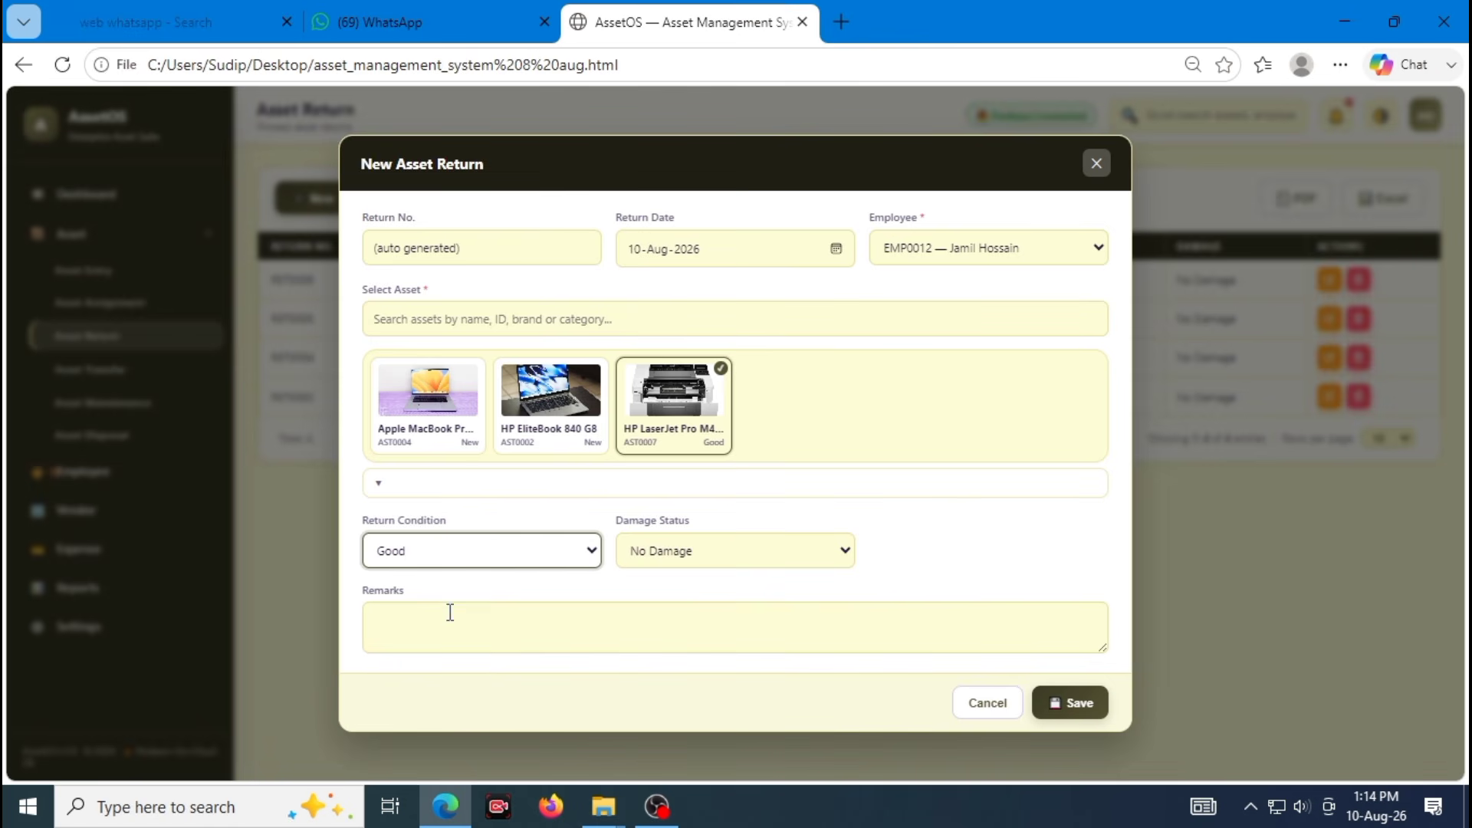
{"action": "left_click", "coordinate": [707, 564]}
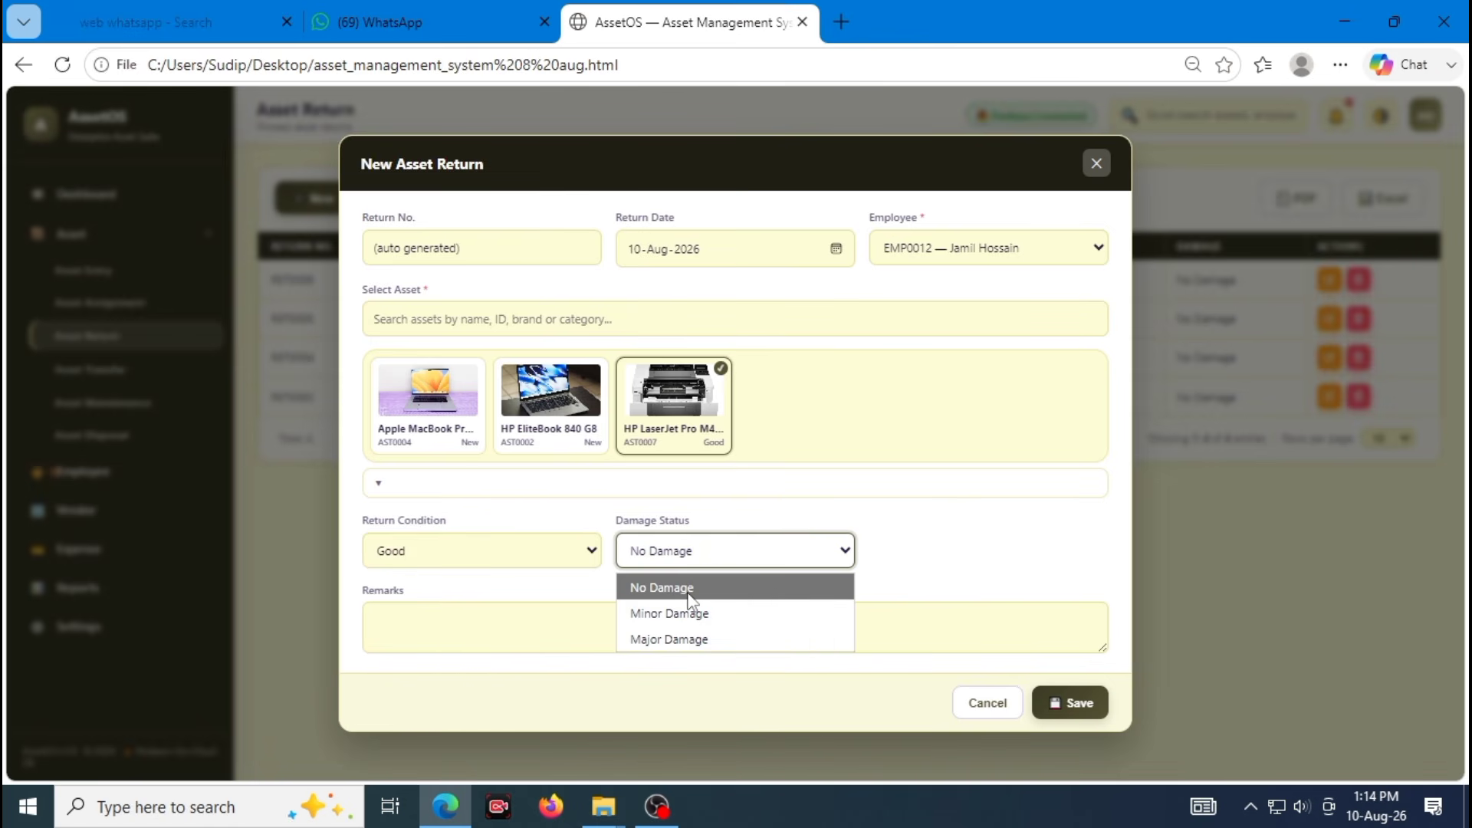
{"action": "left_click", "coordinate": [688, 594]}
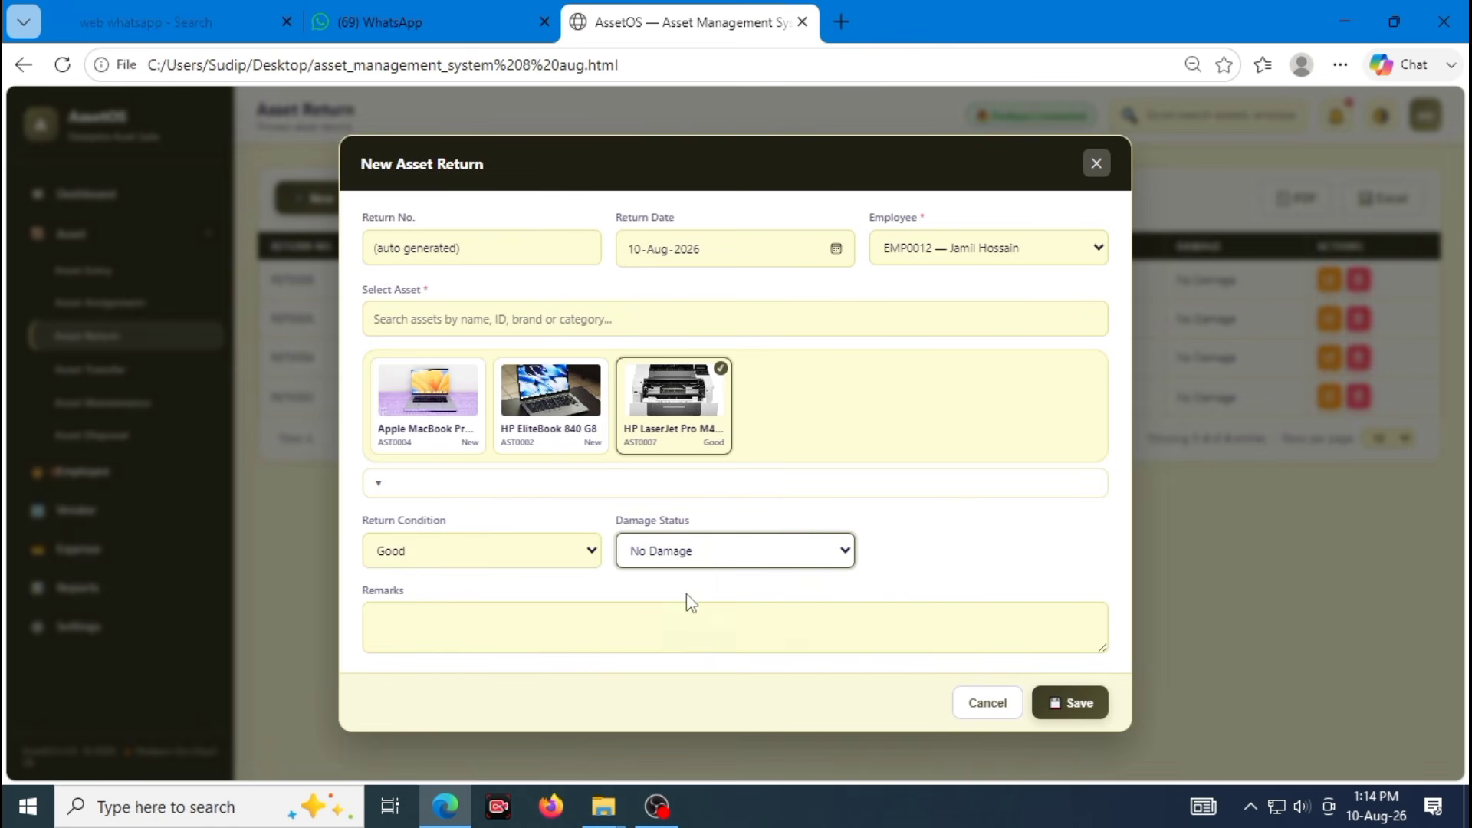
{"action": "left_click", "coordinate": [1078, 705]}
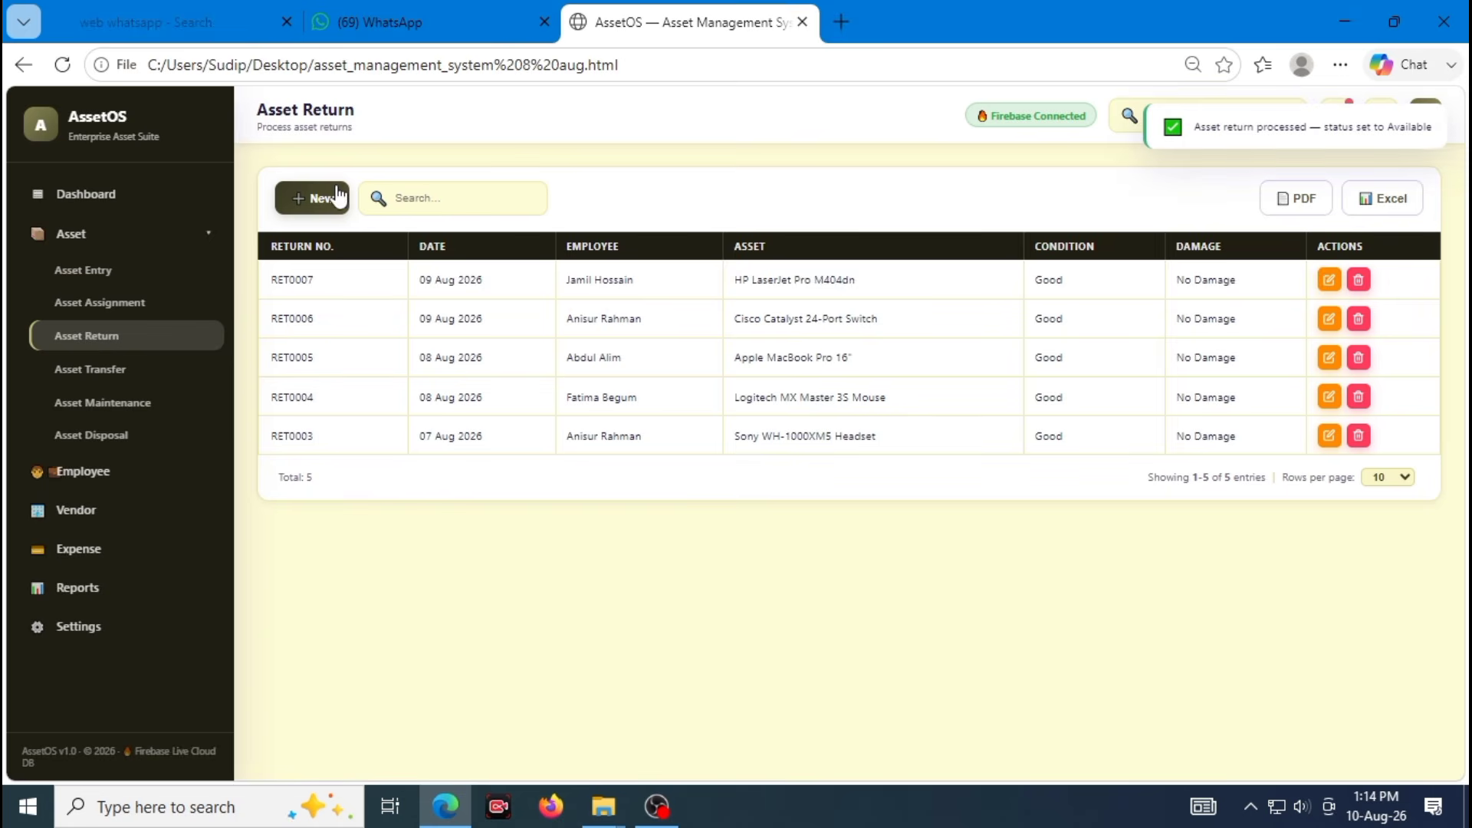
Check which assets the same Operations employee can still return in a new return form, and close it without saving
{"action": "left_click", "coordinate": [339, 196]}
{"action": "left_click", "coordinate": [960, 271]}
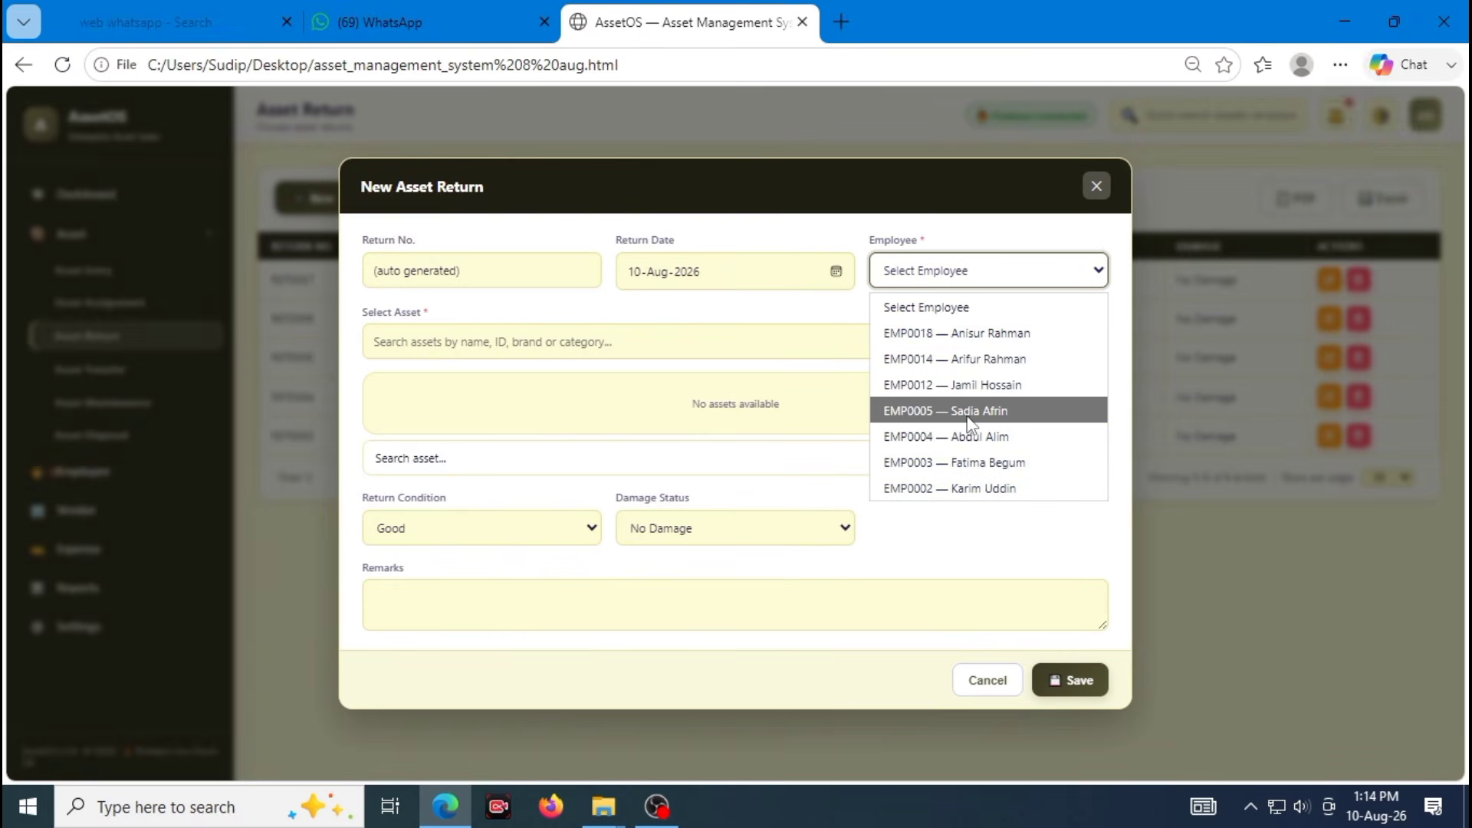
{"action": "left_click", "coordinate": [966, 385]}
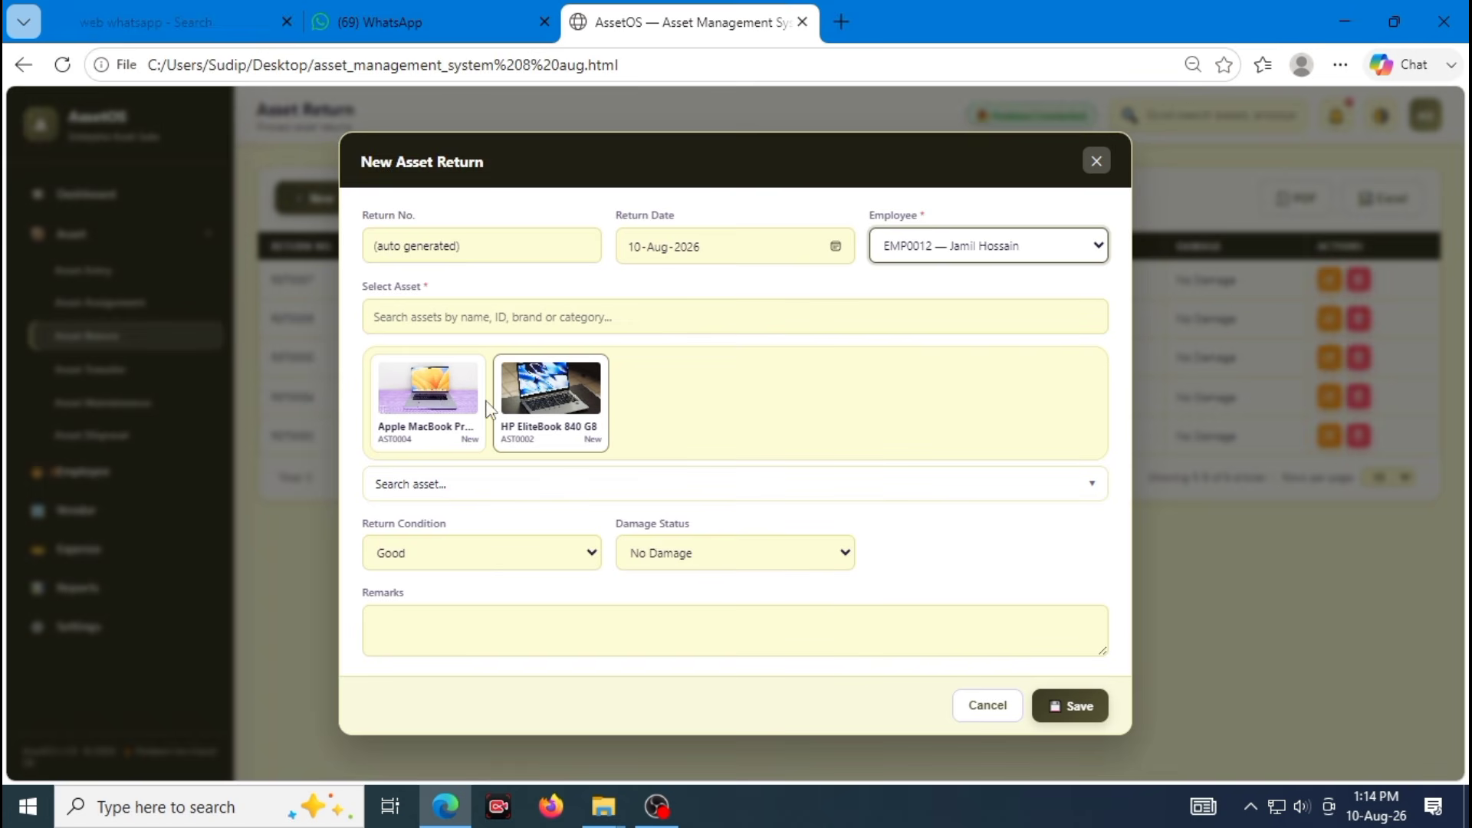
{"action": "left_click", "coordinate": [1097, 162]}
Review the asset inventory filtered by the Available status, and check the asset figures on the dashboard
{"action": "left_click", "coordinate": [195, 272]}
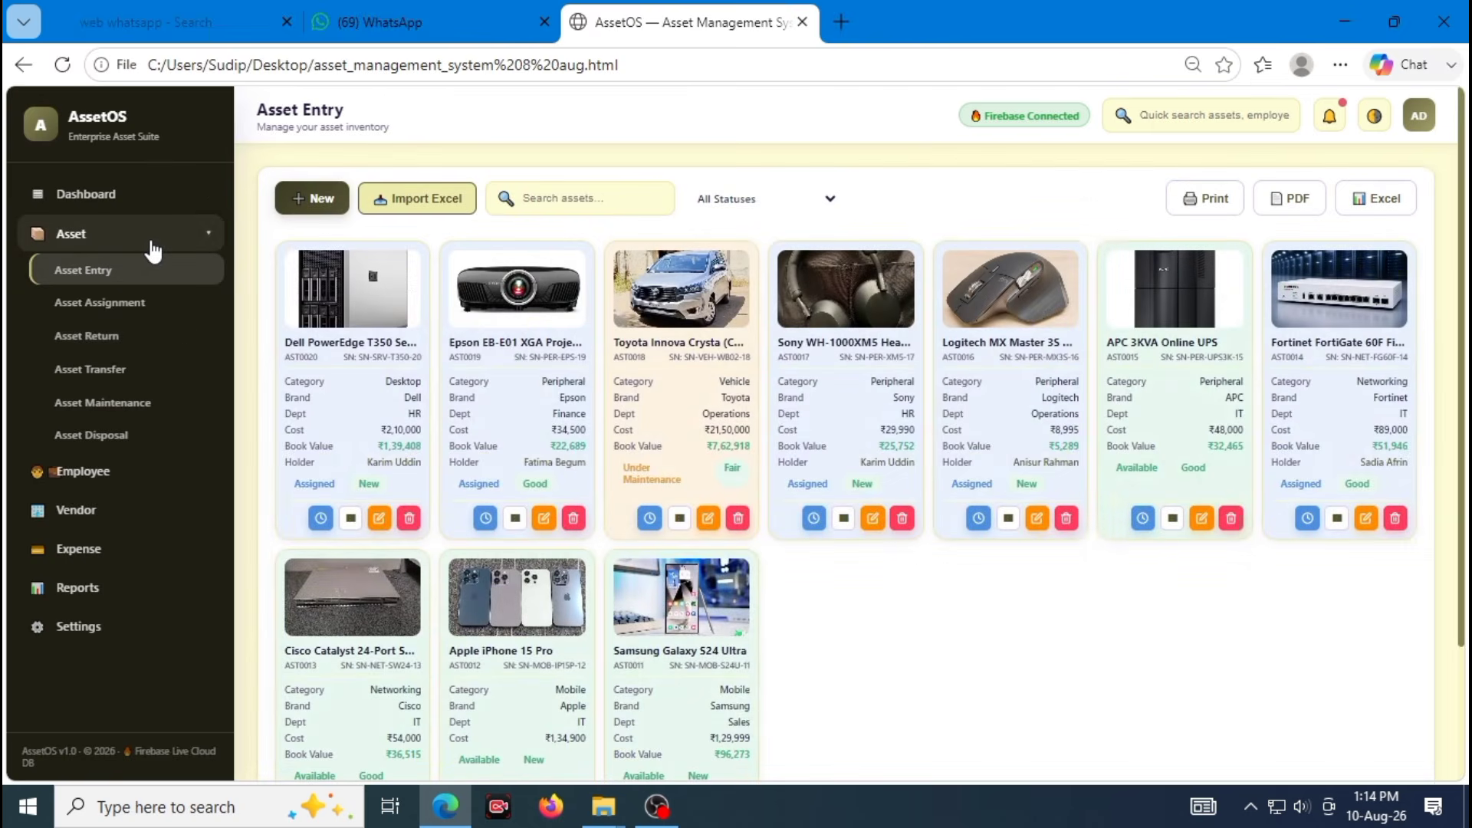
{"action": "left_click", "coordinate": [698, 201]}
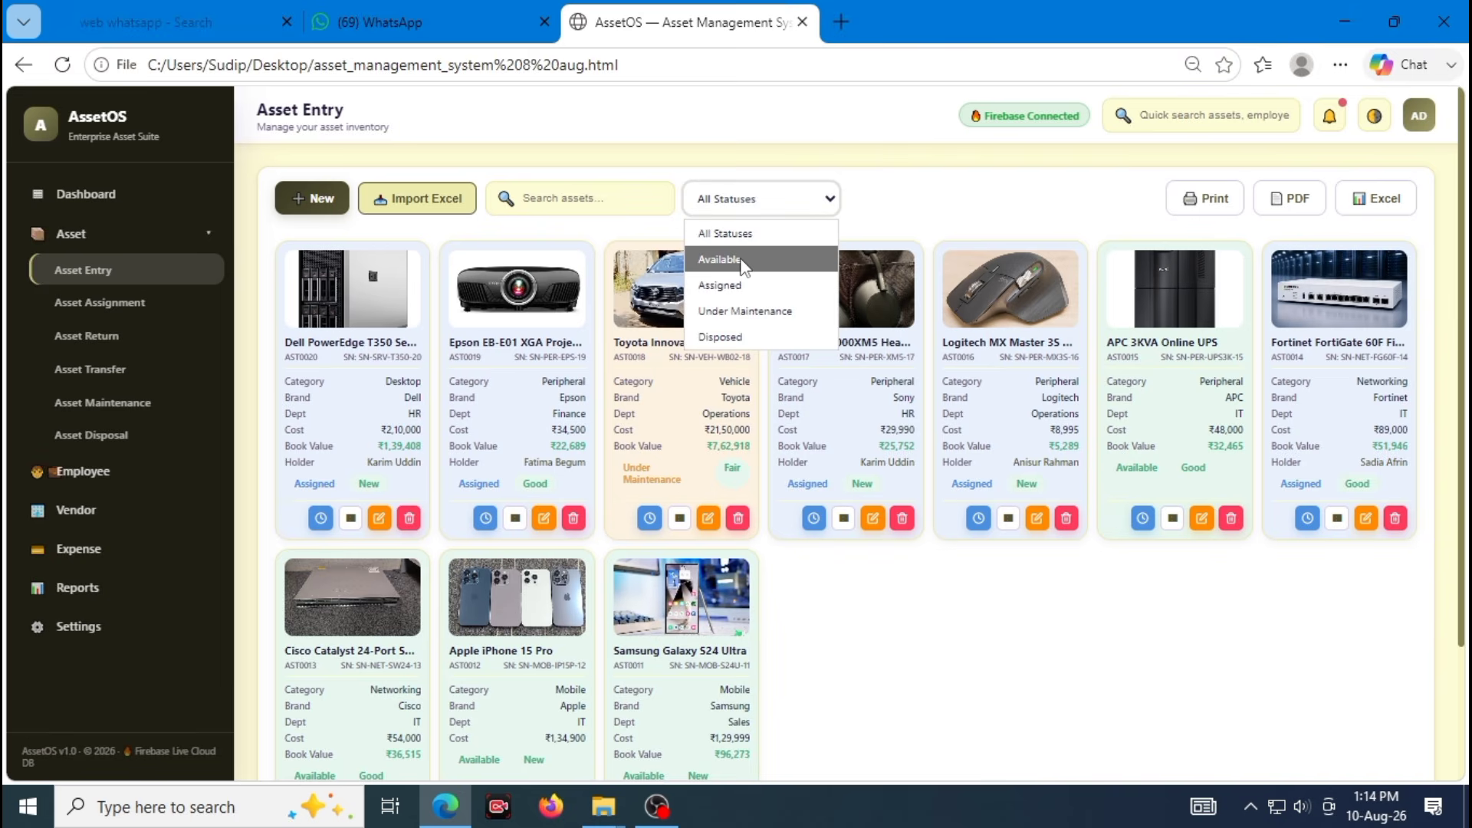
{"action": "left_click", "coordinate": [721, 260]}
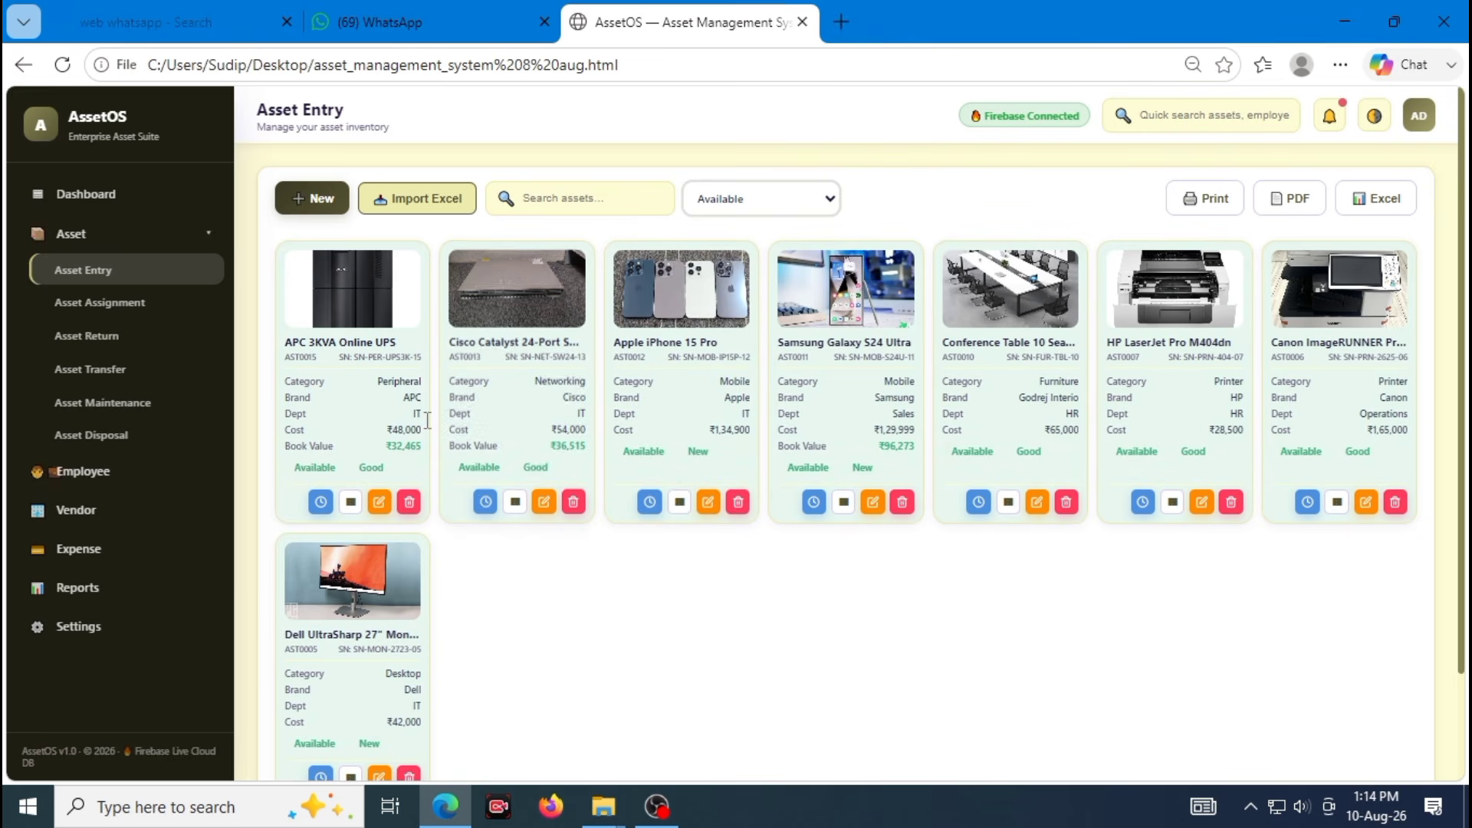
{"action": "left_click", "coordinate": [173, 189]}
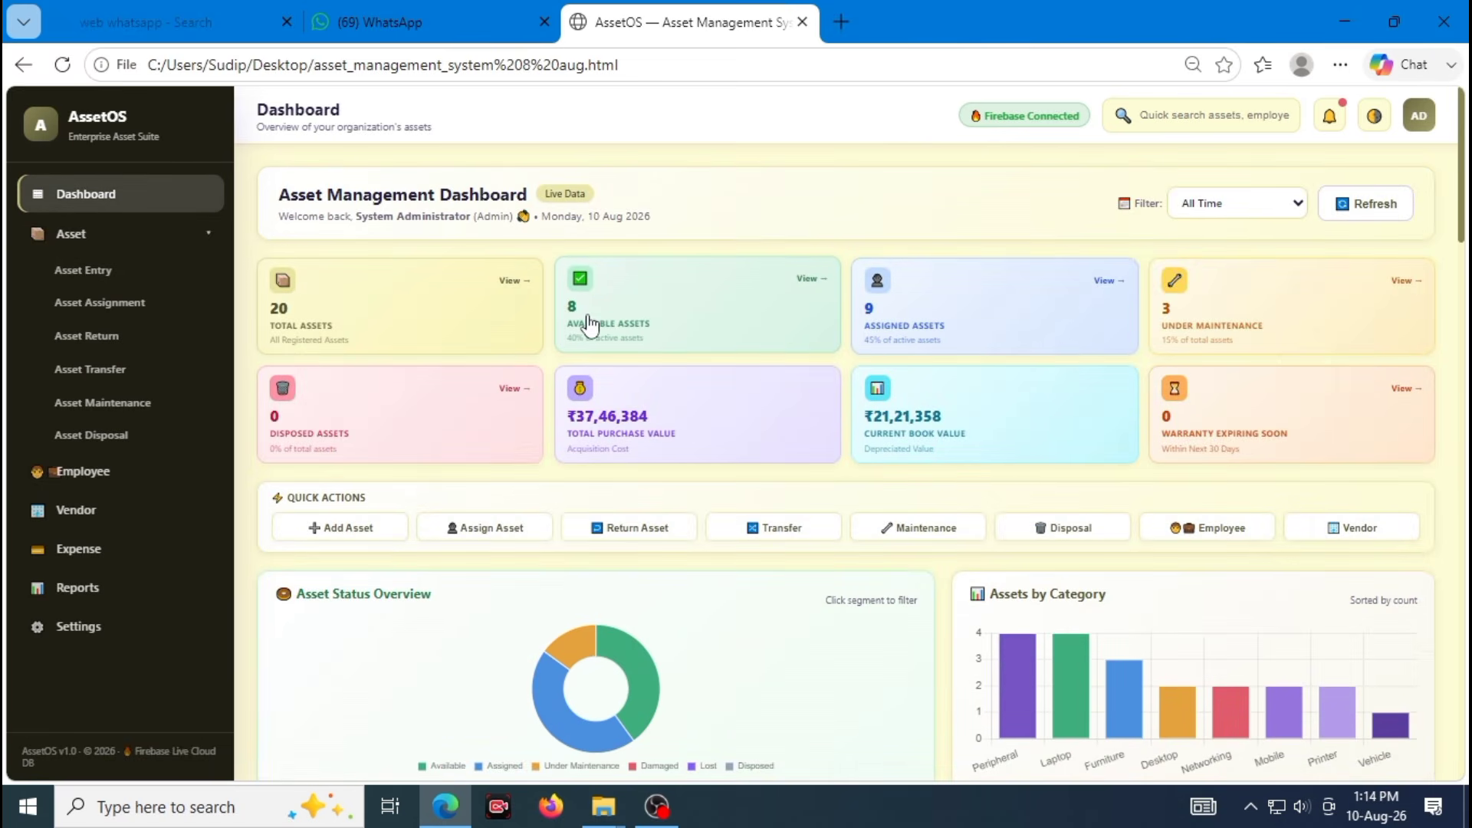
Review the returned printer and its employee in the asset return list, glancing at the asset transfer list in between
{"action": "left_click", "coordinate": [144, 335]}
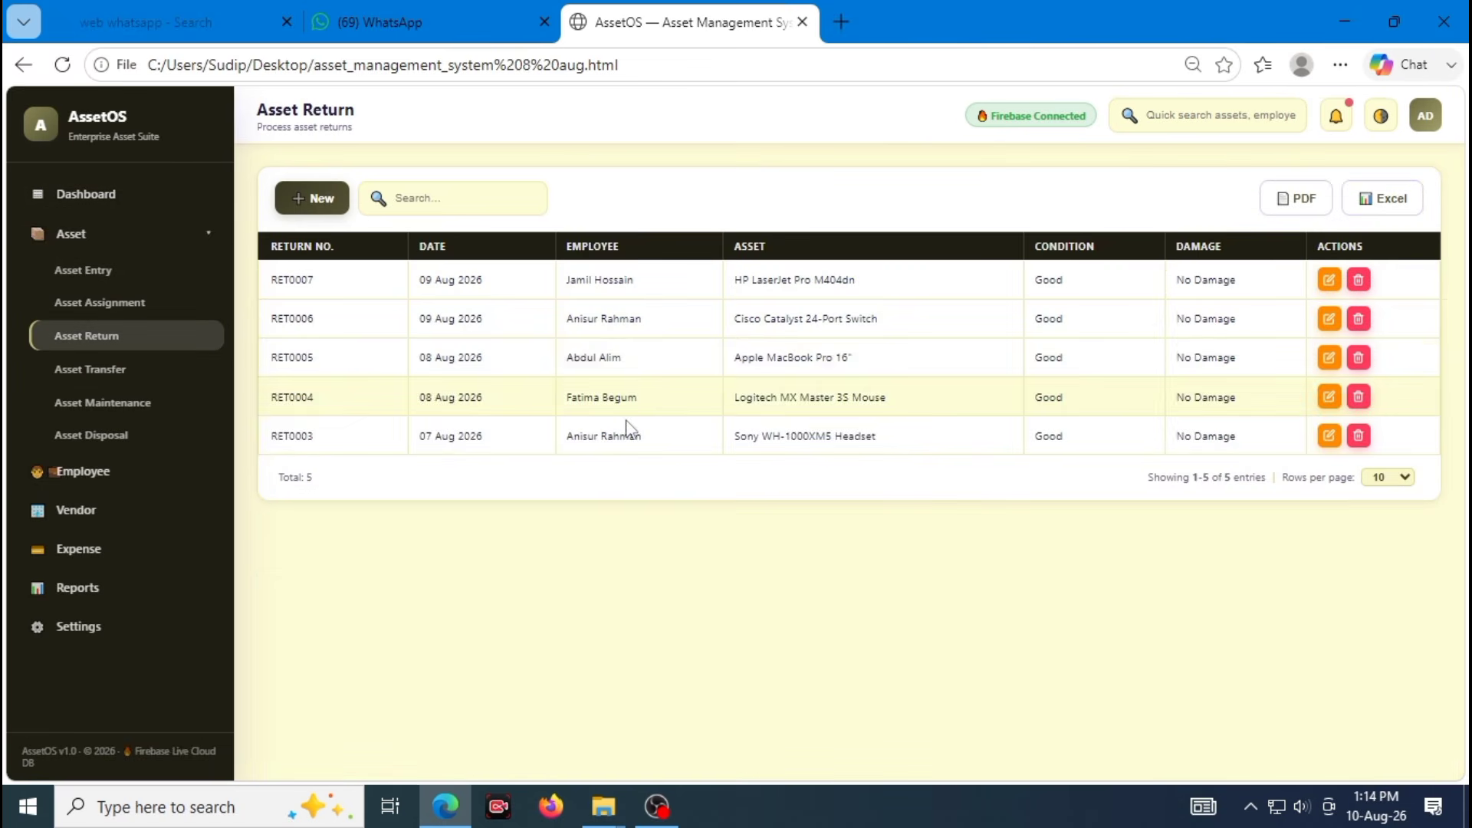
{"action": "left_click", "coordinate": [153, 378]}
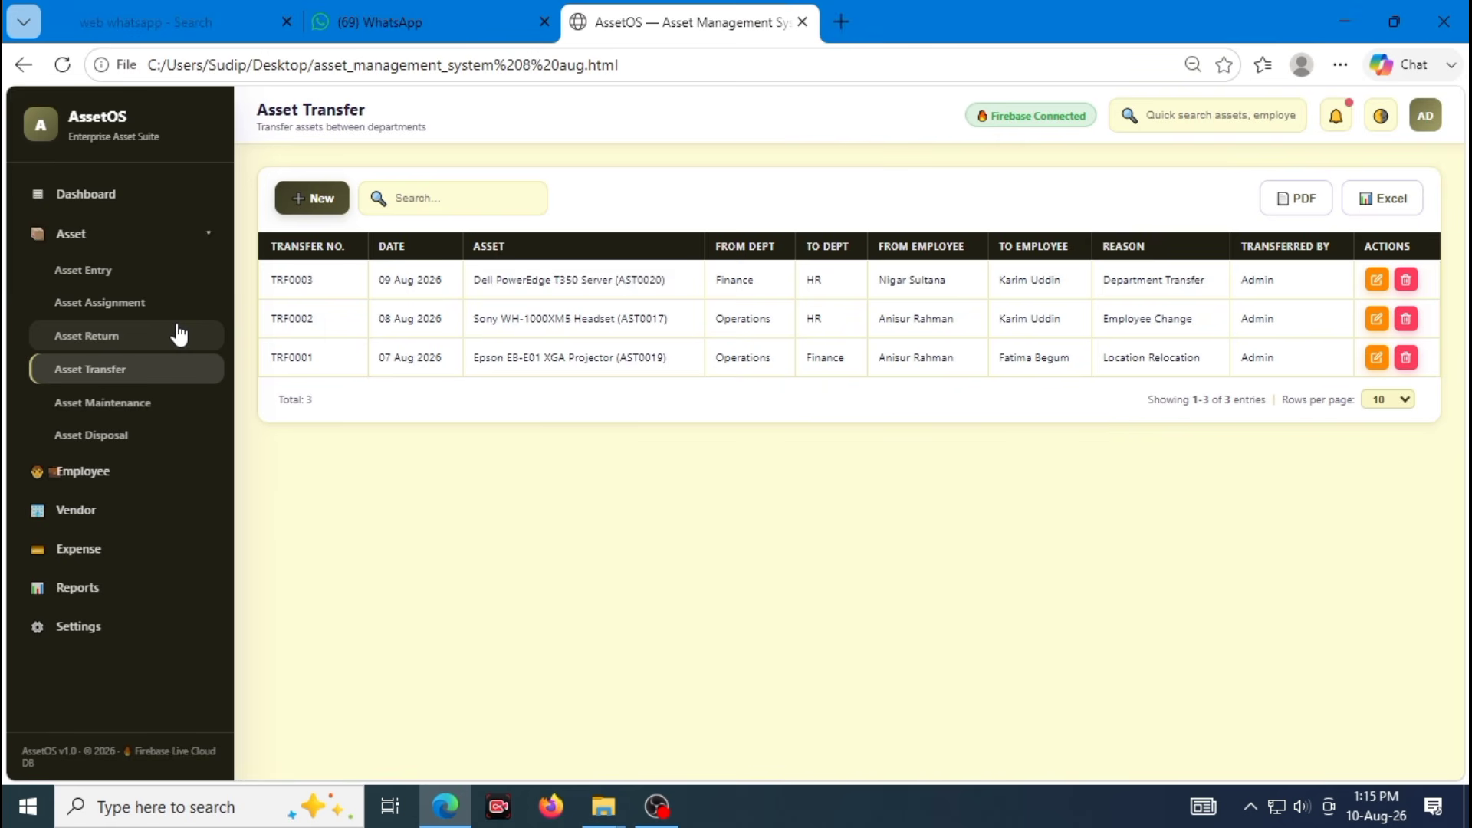
{"action": "left_click", "coordinate": [178, 335]}
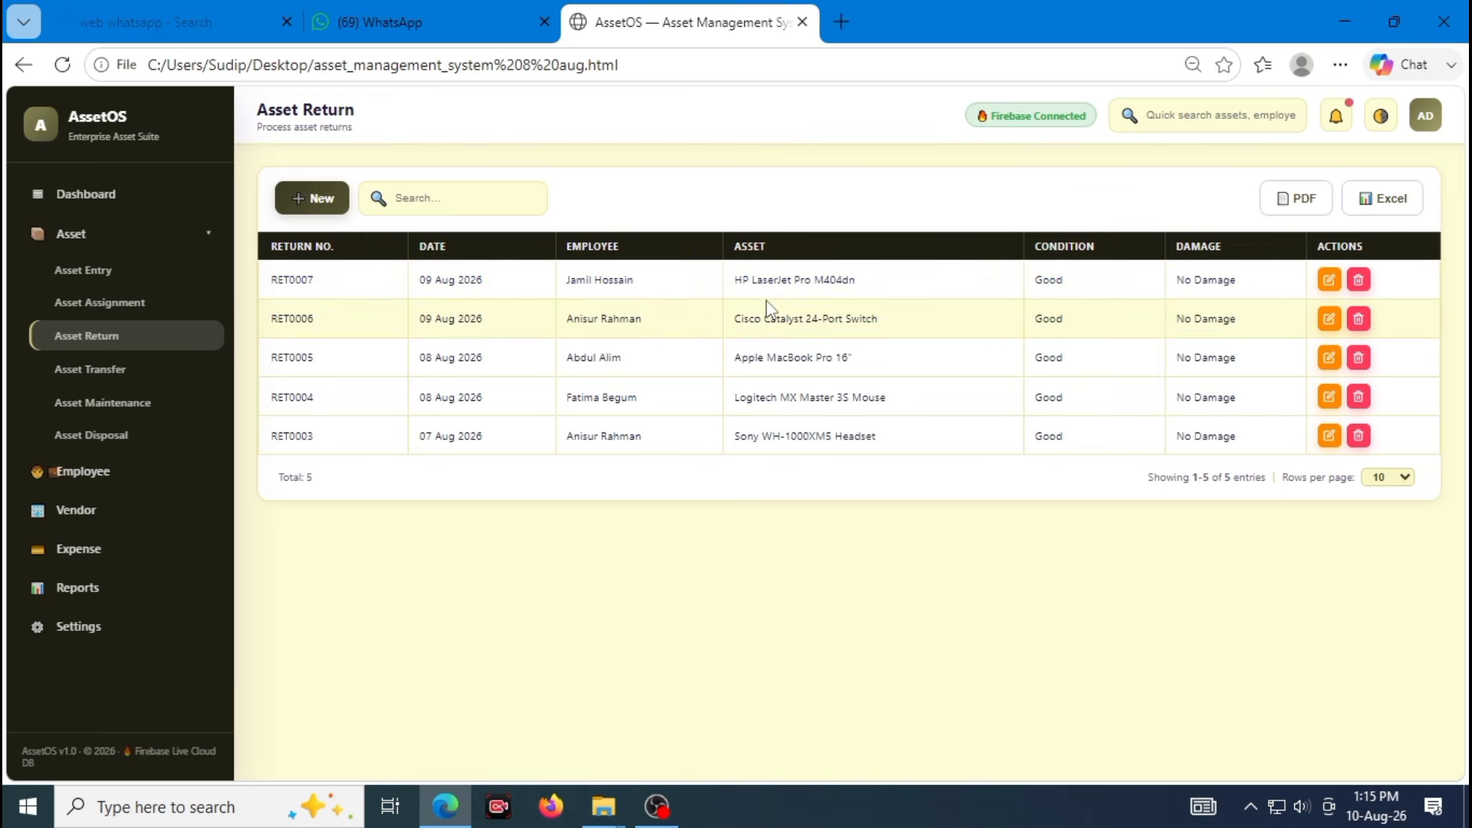
{"action": "left_click_drag", "start_coordinate": [757, 280], "coordinate": [849, 280]}
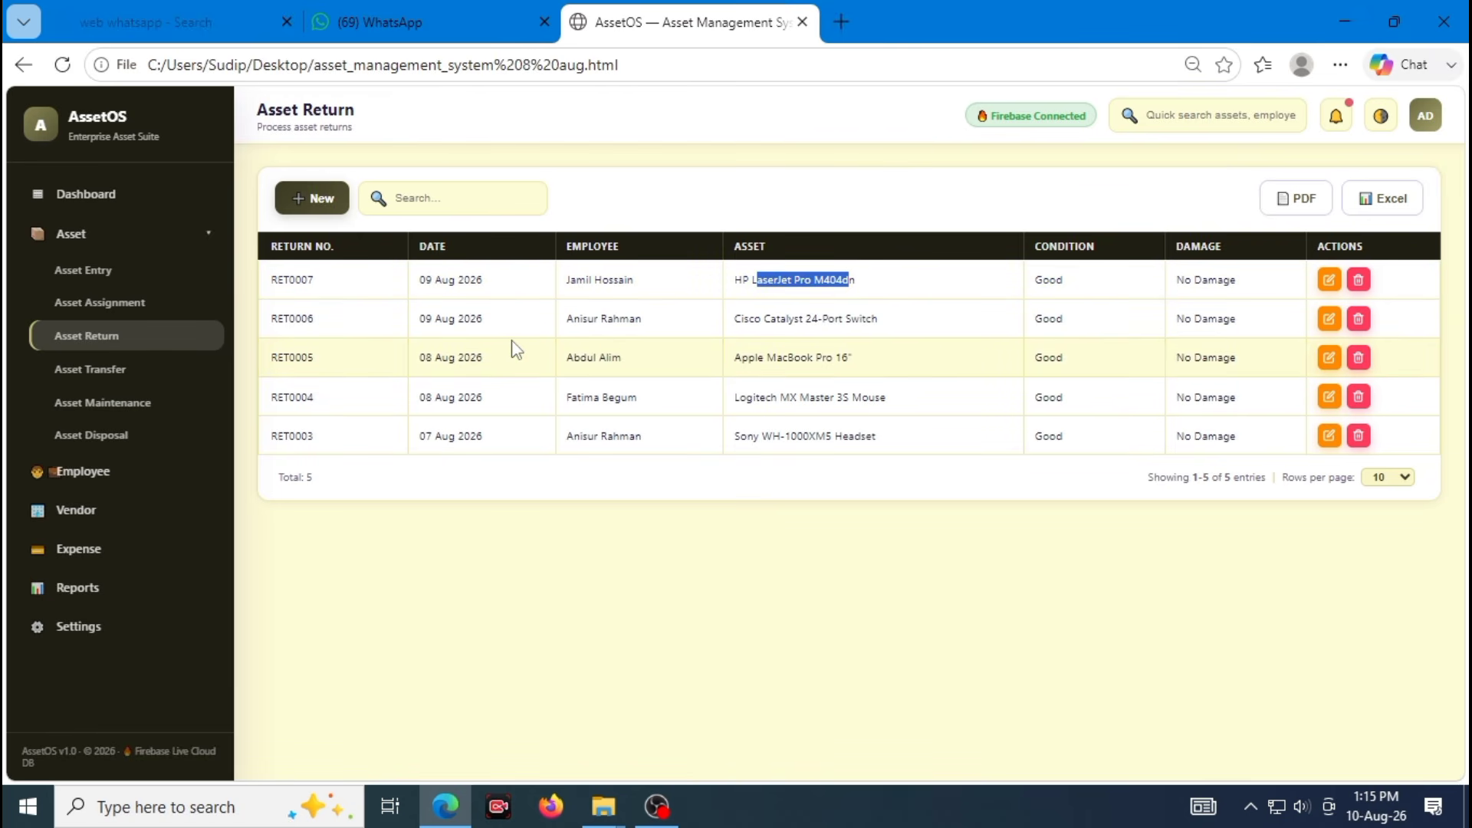
{"action": "left_click", "coordinate": [581, 288]}
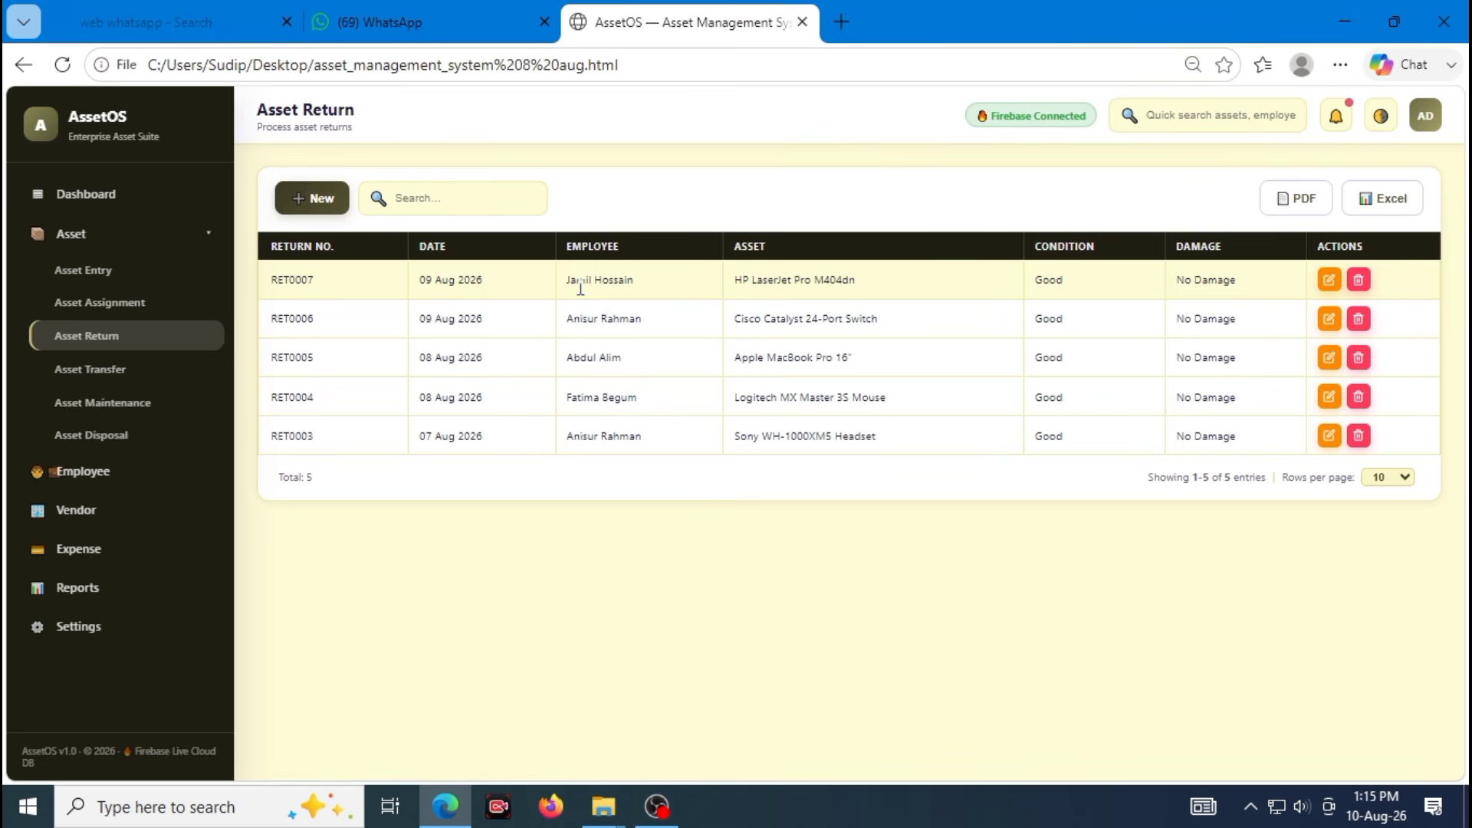
{"action": "left_click_drag", "start_coordinate": [572, 282], "coordinate": [593, 282]}
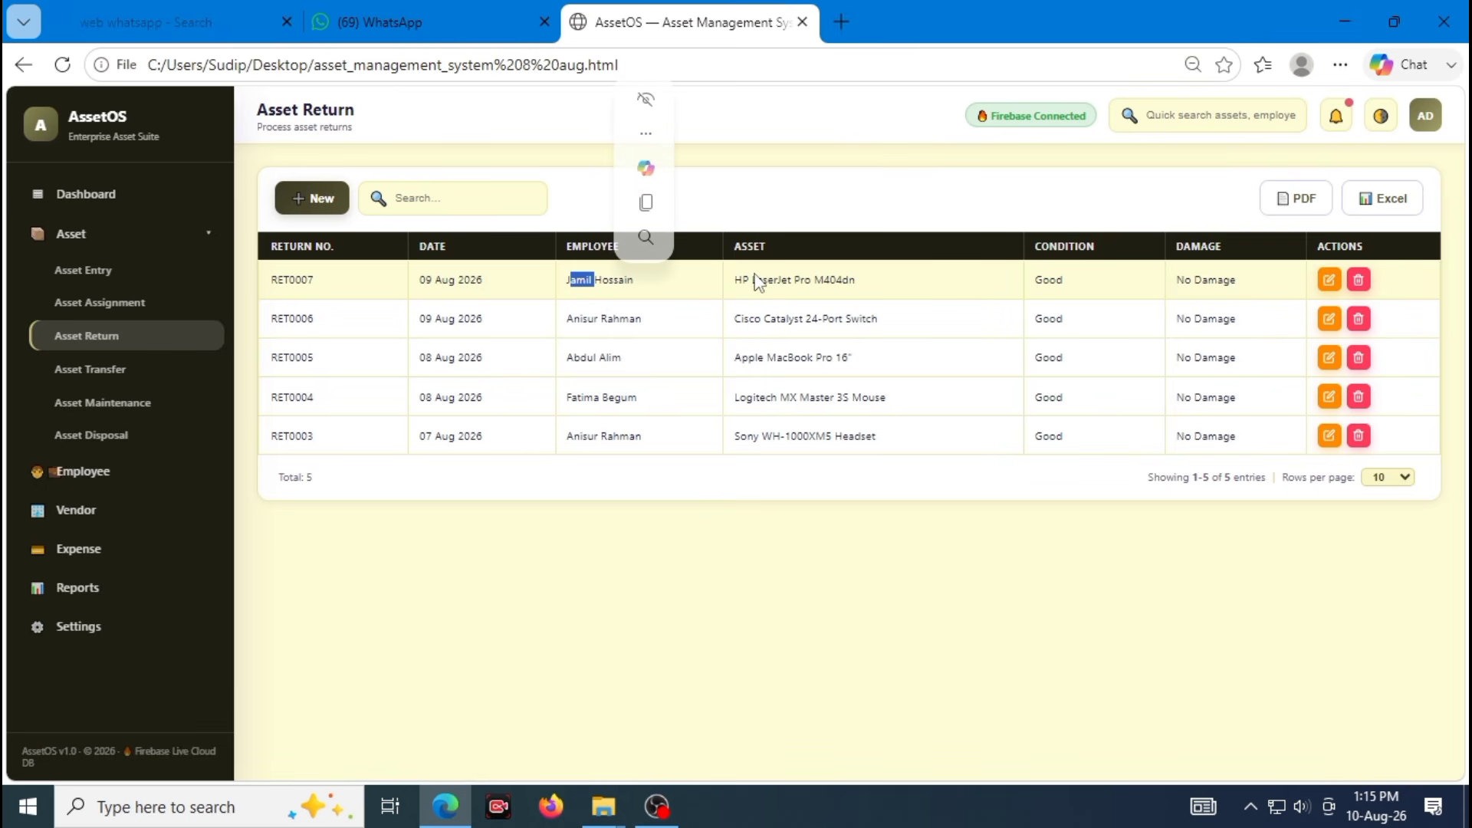
{"action": "left_click", "coordinate": [123, 373]}
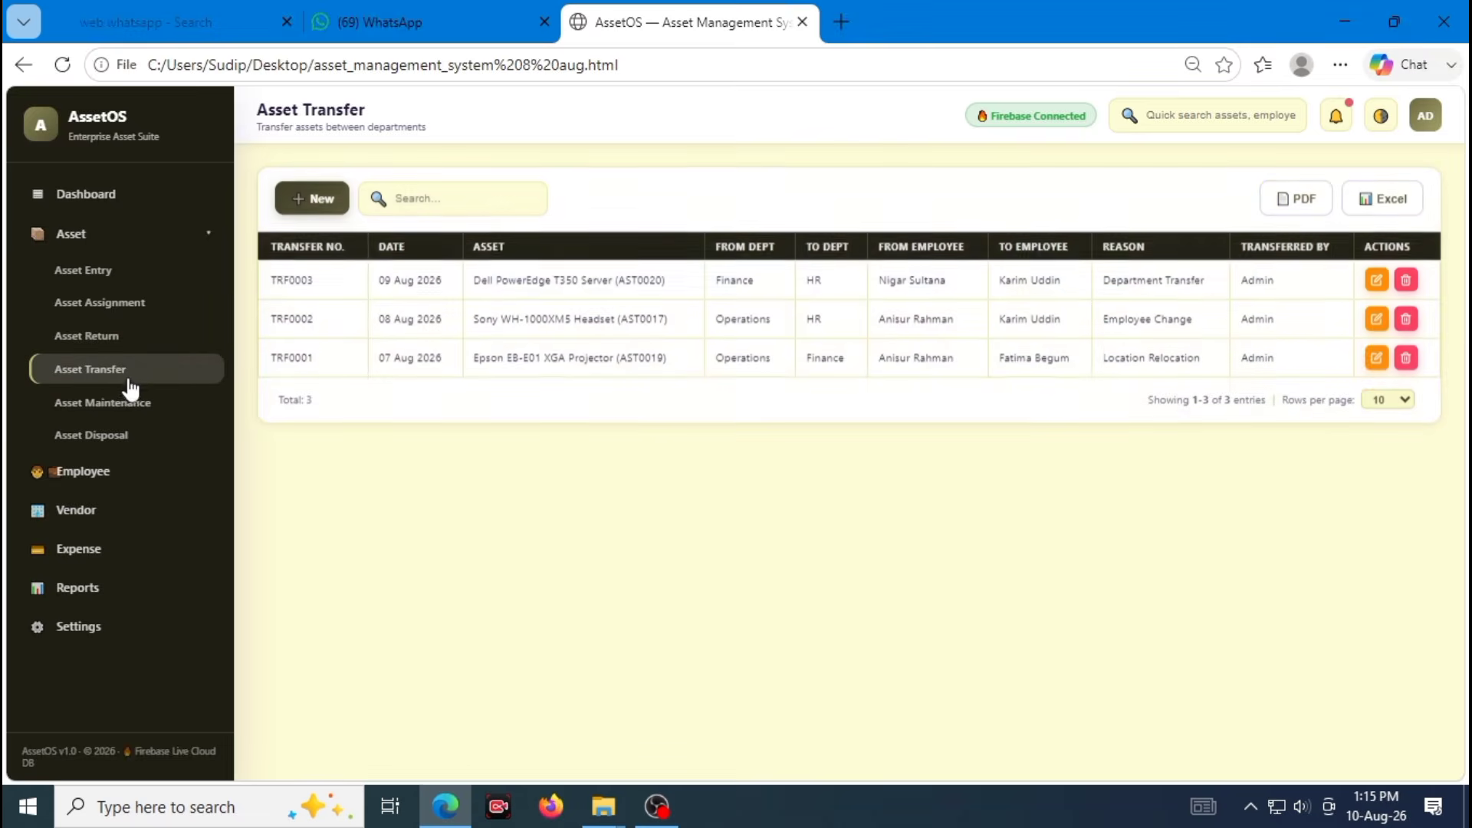
{"action": "left_click", "coordinate": [321, 198]}
{"action": "left_click", "coordinate": [996, 237]}
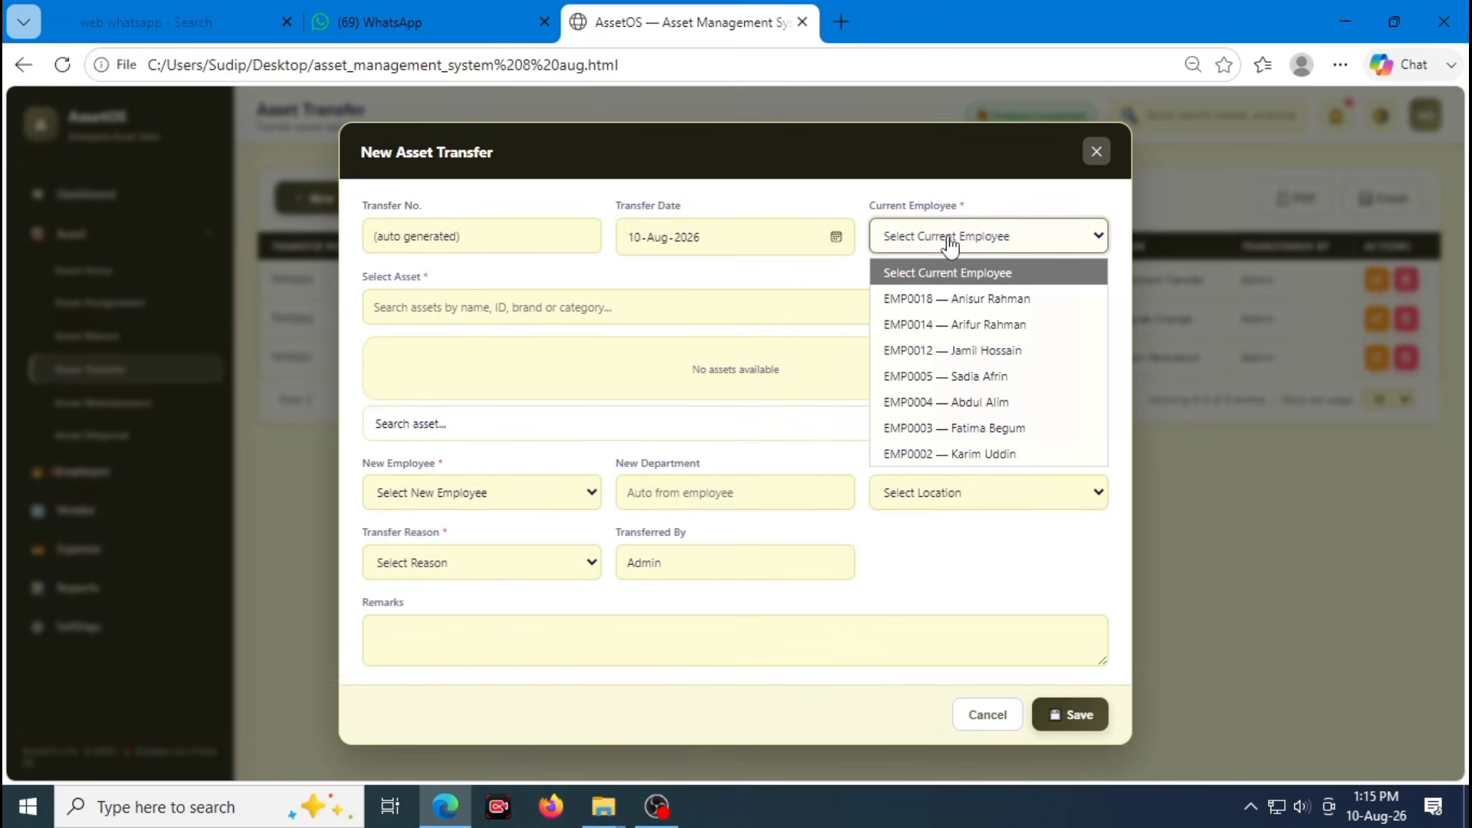
{"action": "left_click", "coordinate": [963, 352]}
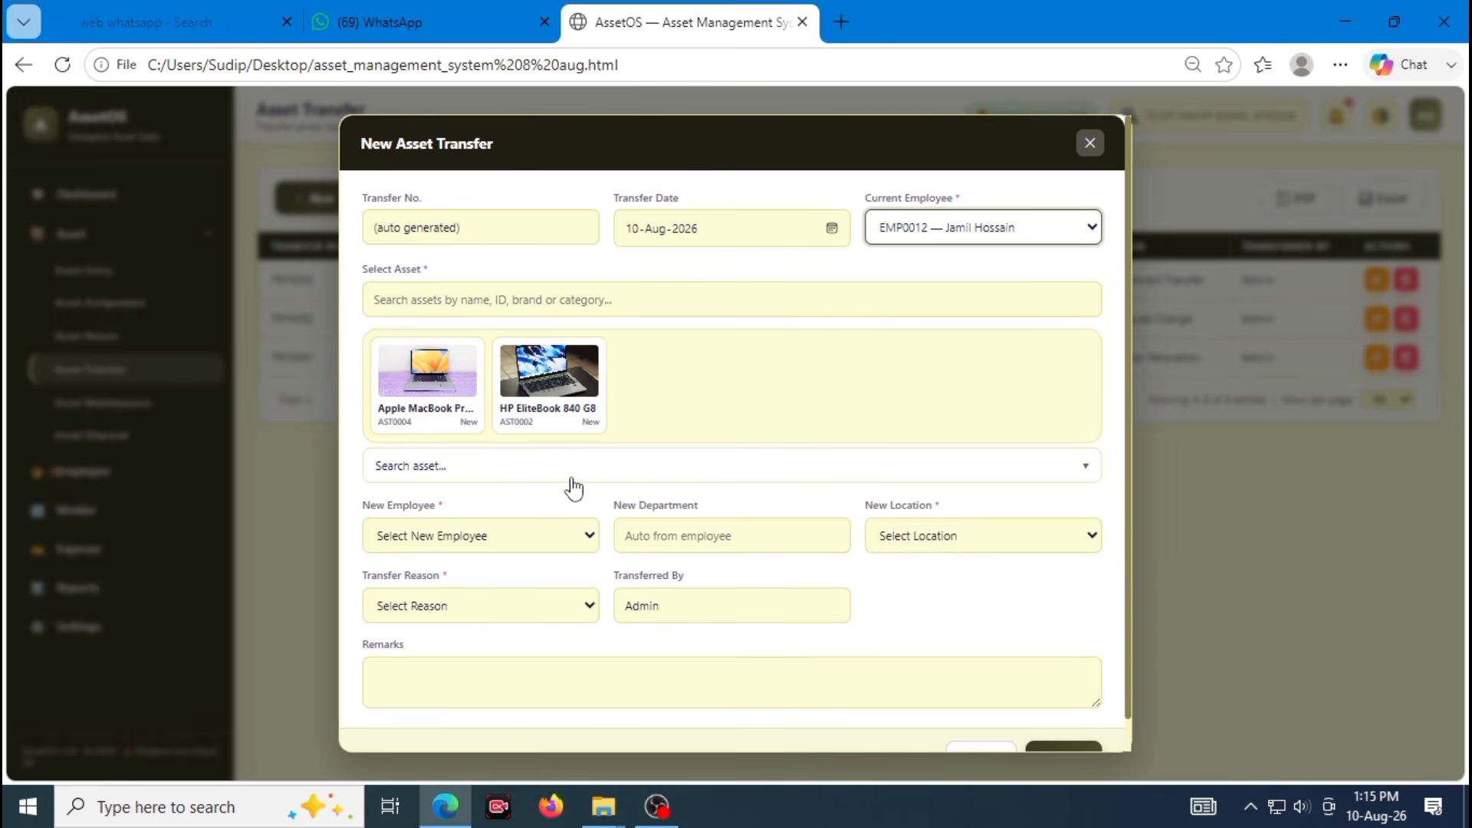
{"action": "left_click", "coordinate": [1088, 144]}
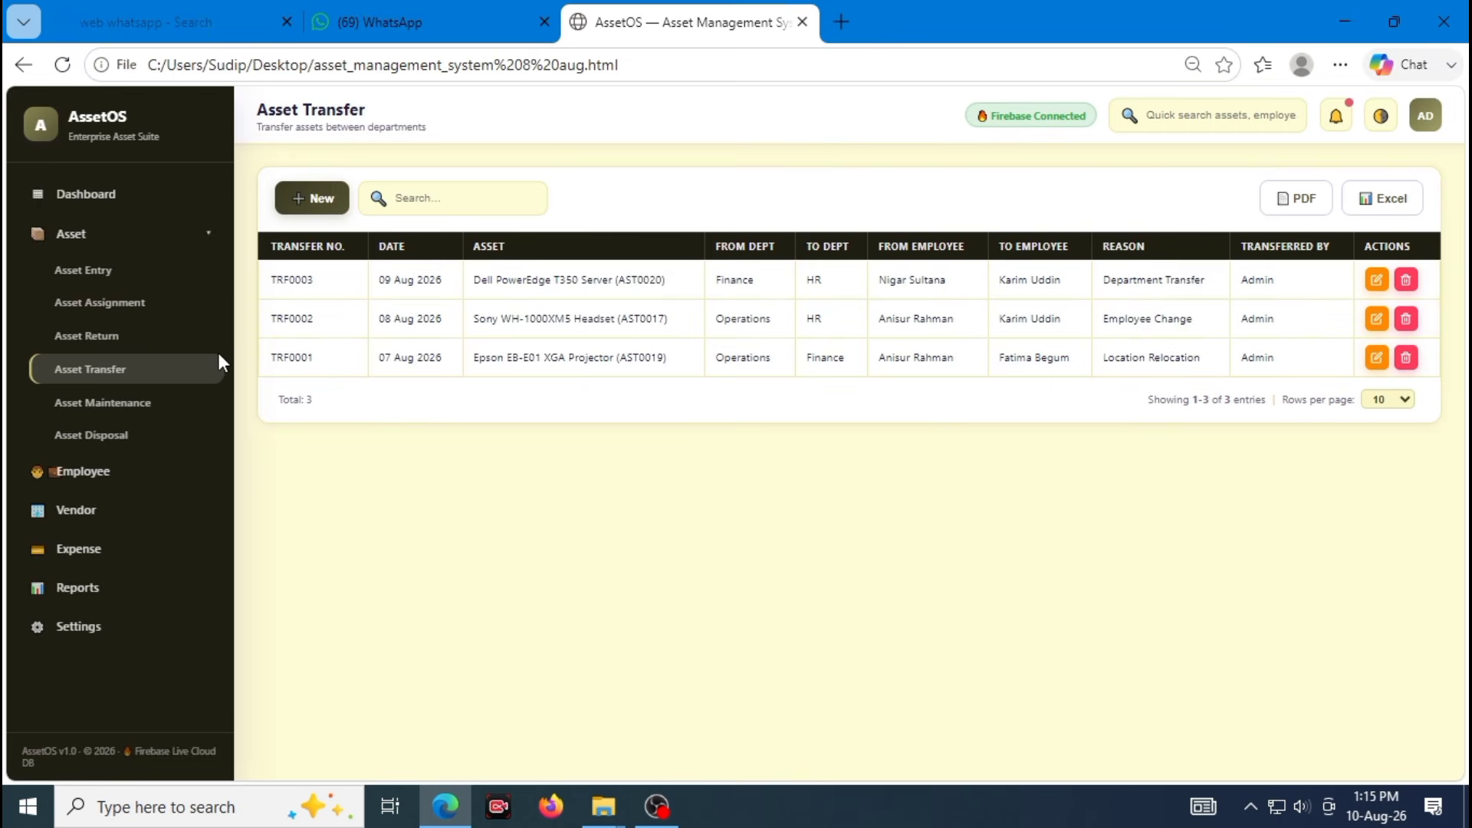
Check the return list and the Operations employee's laptops in the assignment list
{"action": "left_click", "coordinate": [88, 336]}
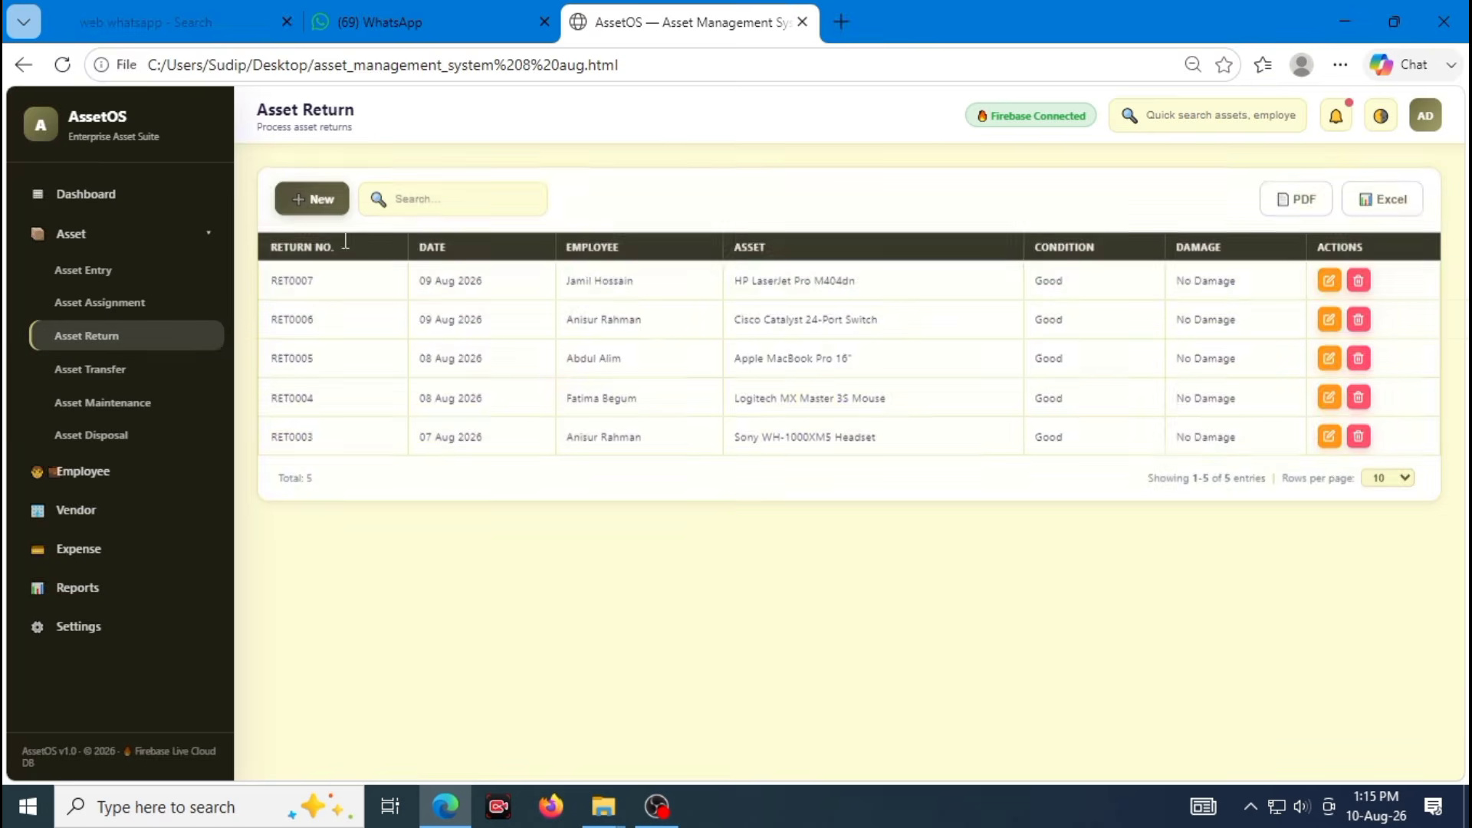
{"action": "left_click", "coordinate": [133, 307]}
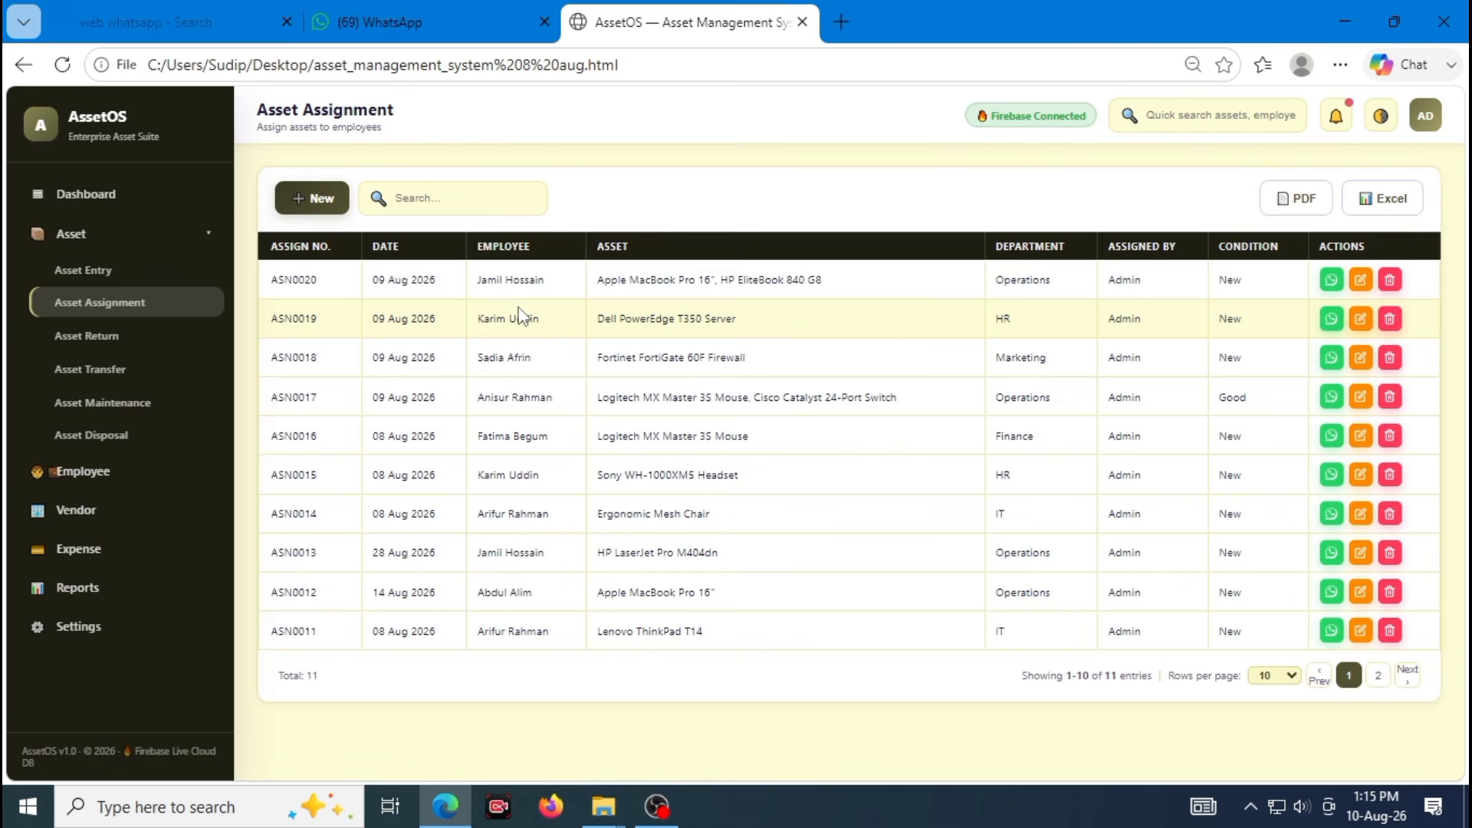
Start a new asset transfer, choose the Operations employee as current employee, and select the Apple MacBook Pro
{"action": "left_click", "coordinate": [169, 373]}
{"action": "left_click", "coordinate": [311, 201]}
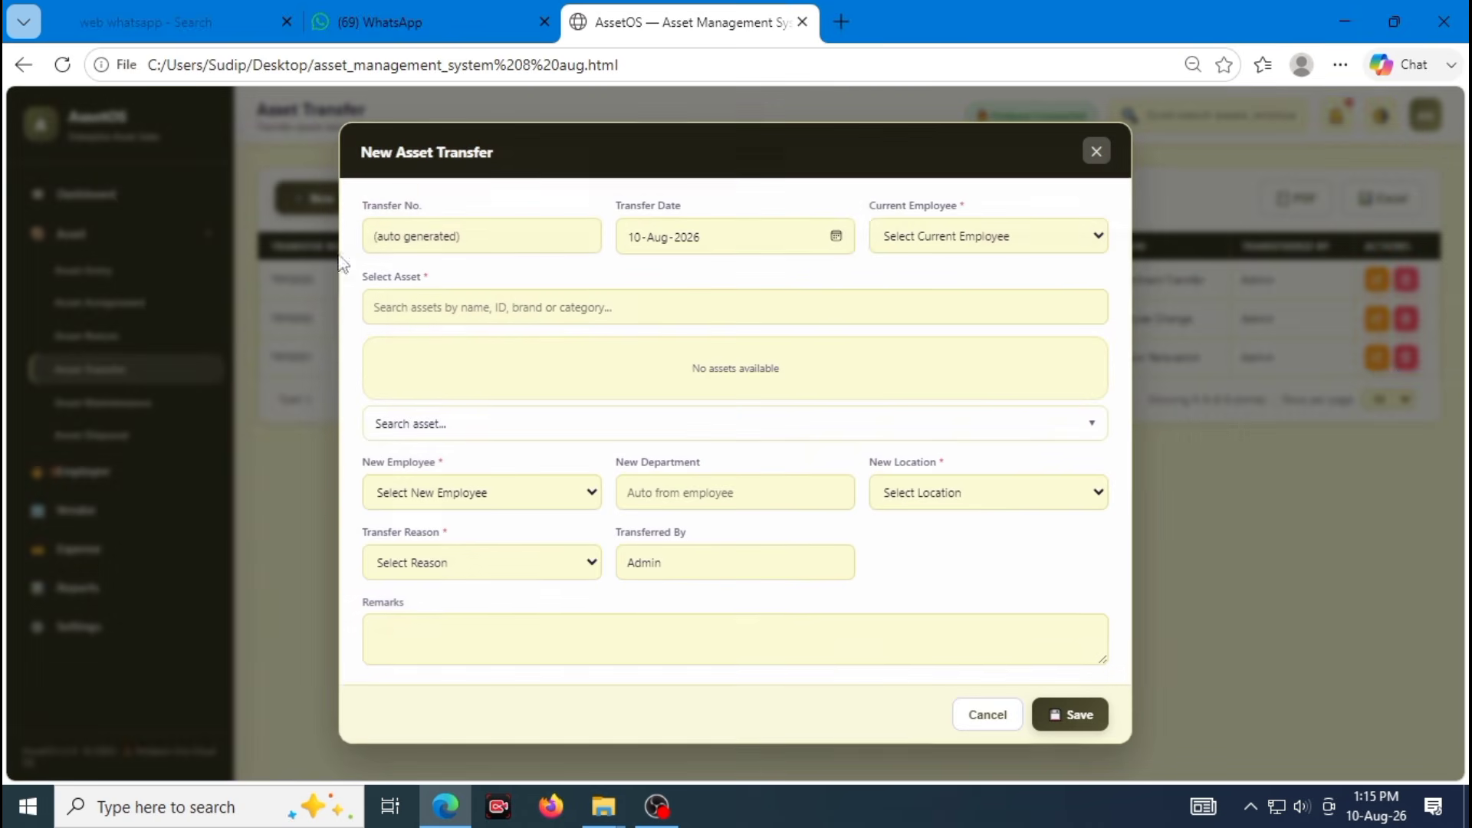
{"action": "left_click", "coordinate": [1010, 239]}
{"action": "left_click", "coordinate": [994, 351]}
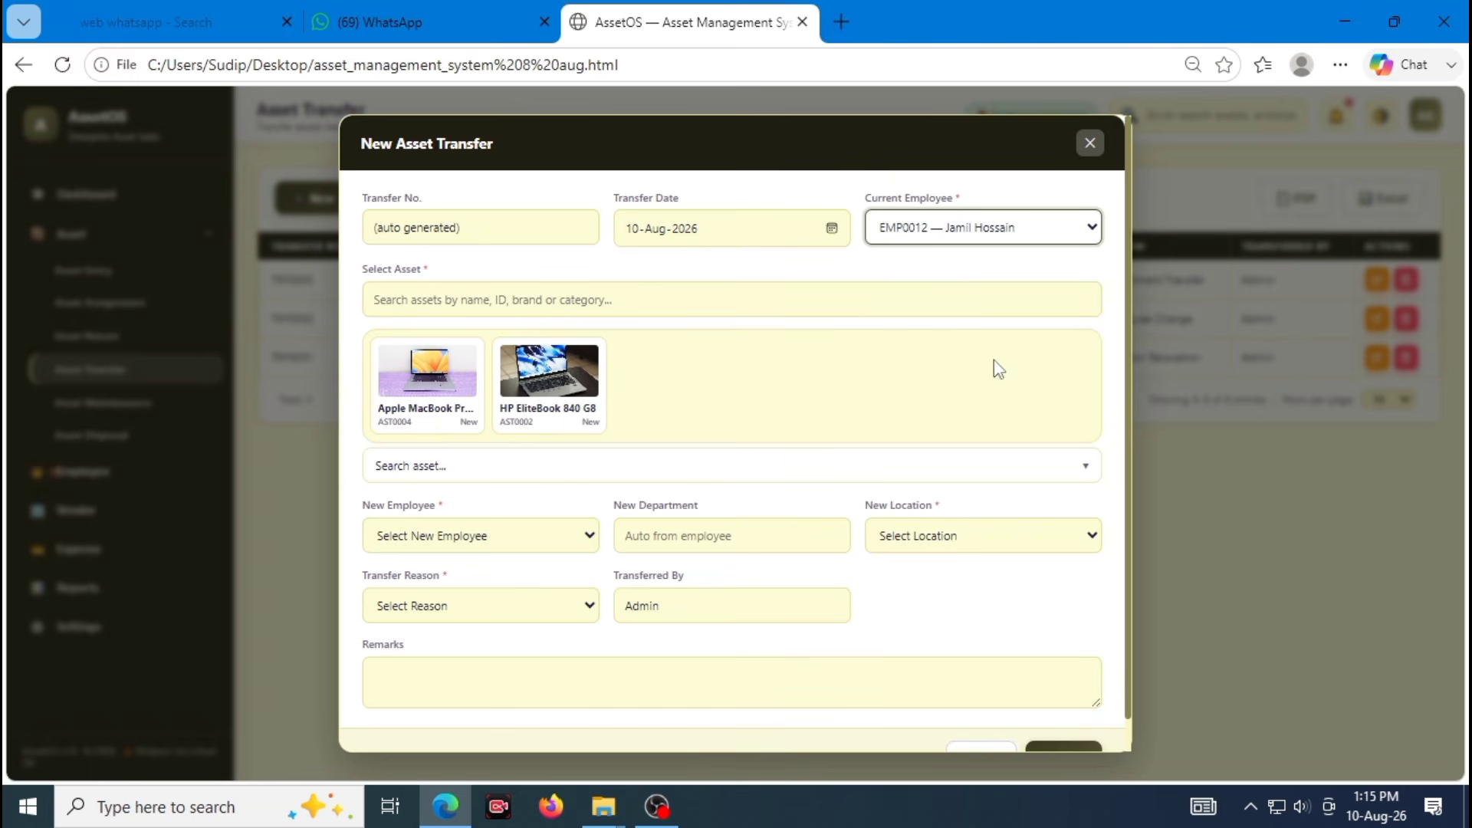
{"action": "left_click", "coordinate": [952, 237]}
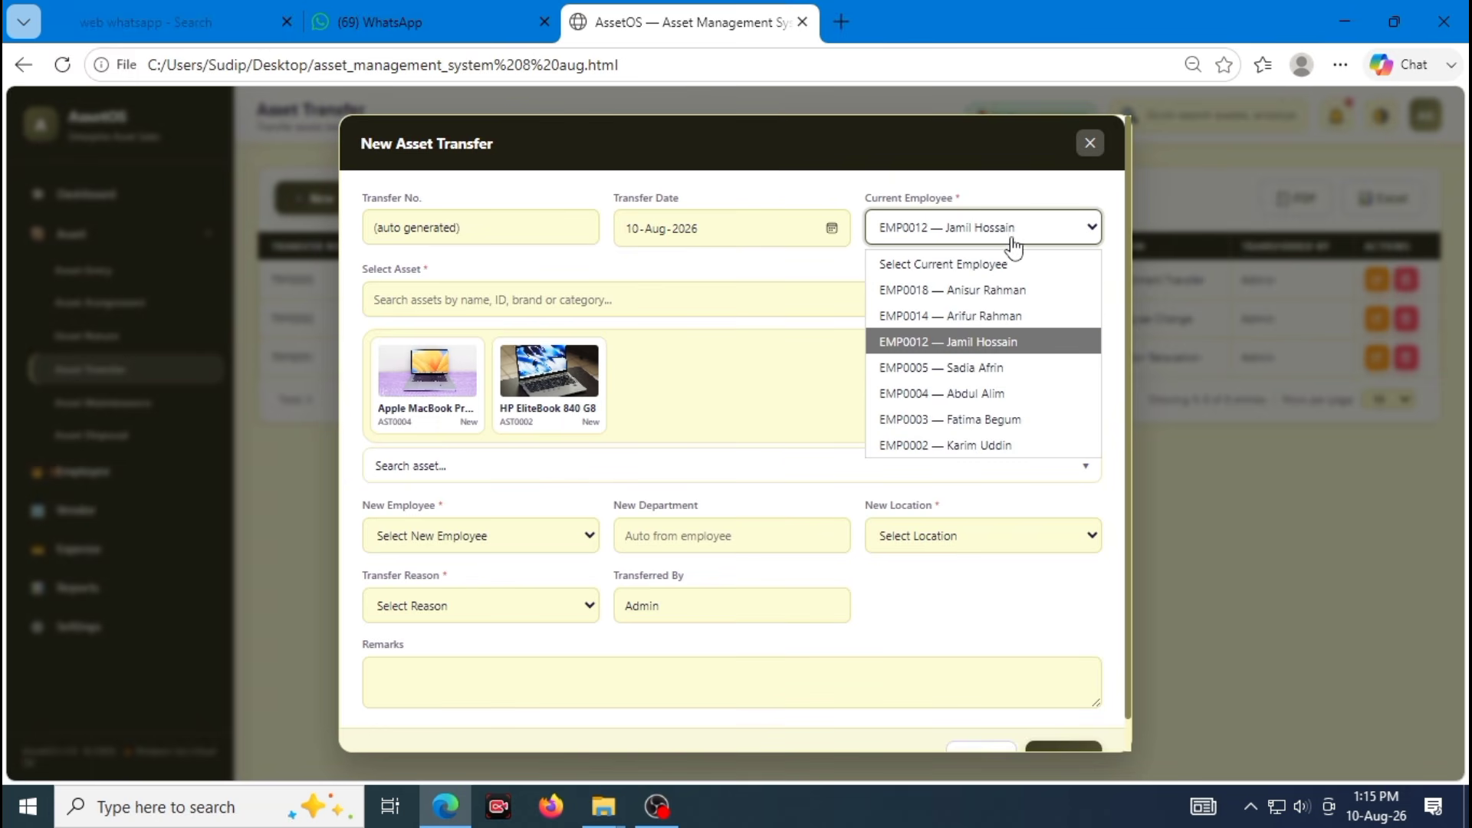
{"action": "left_click", "coordinate": [995, 343]}
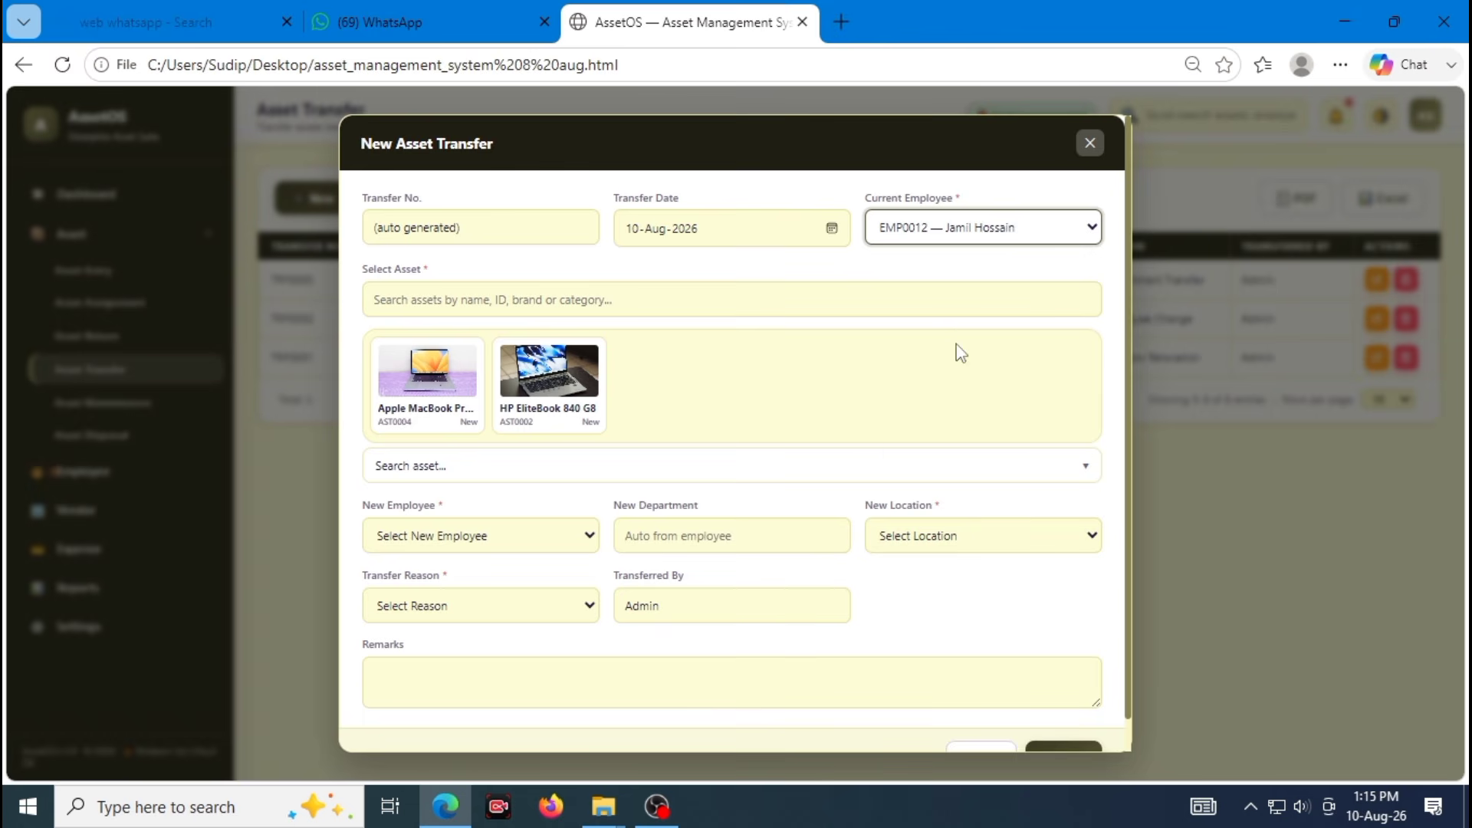
{"action": "left_click", "coordinate": [450, 383]}
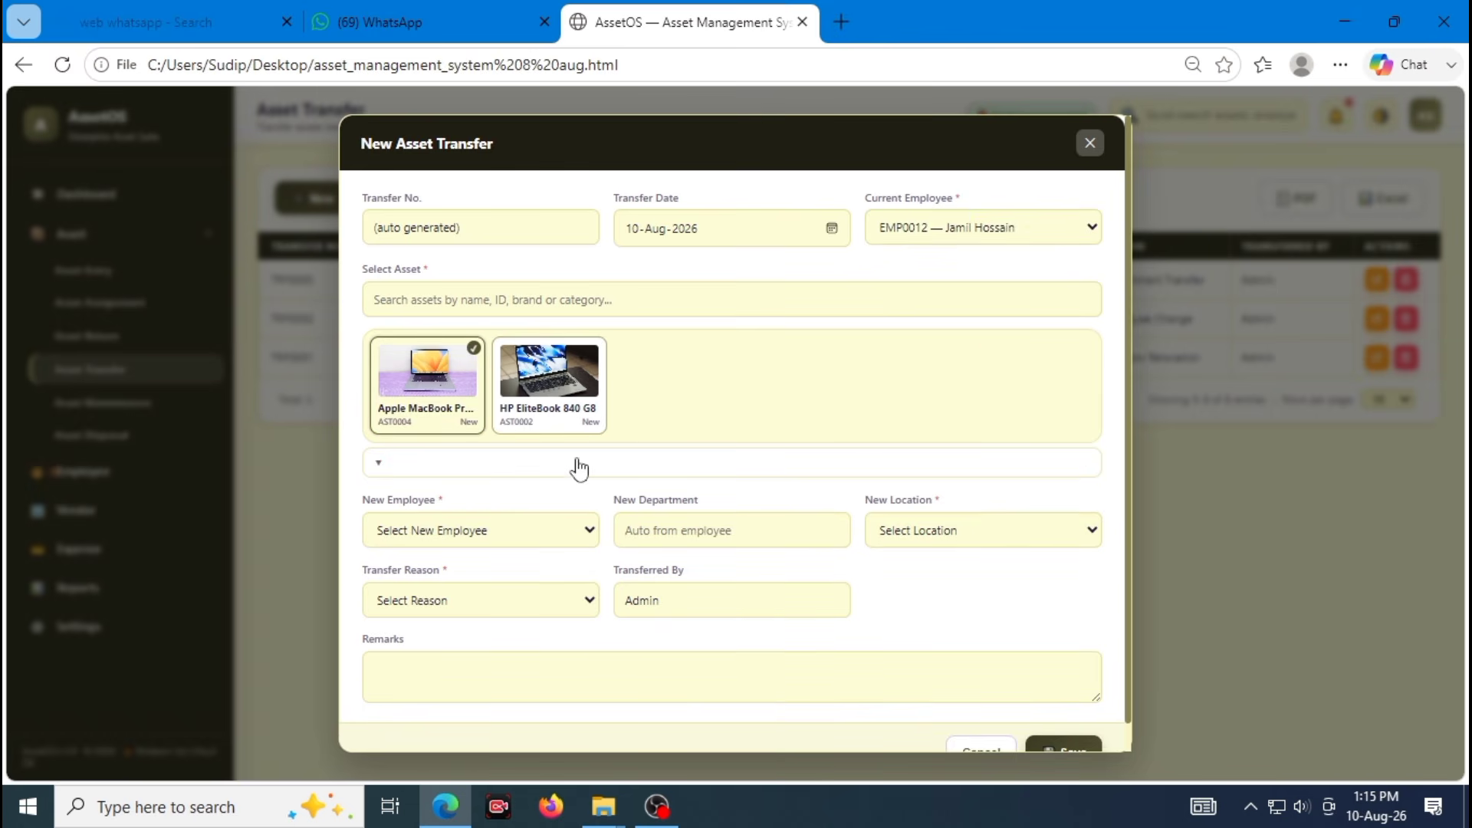
Choose the last listed employee, from IT, as new employee, set the location to Floor 2 and the reason to Department Transfer, keeping Transferred By as Admin
{"action": "left_click", "coordinate": [488, 531]}
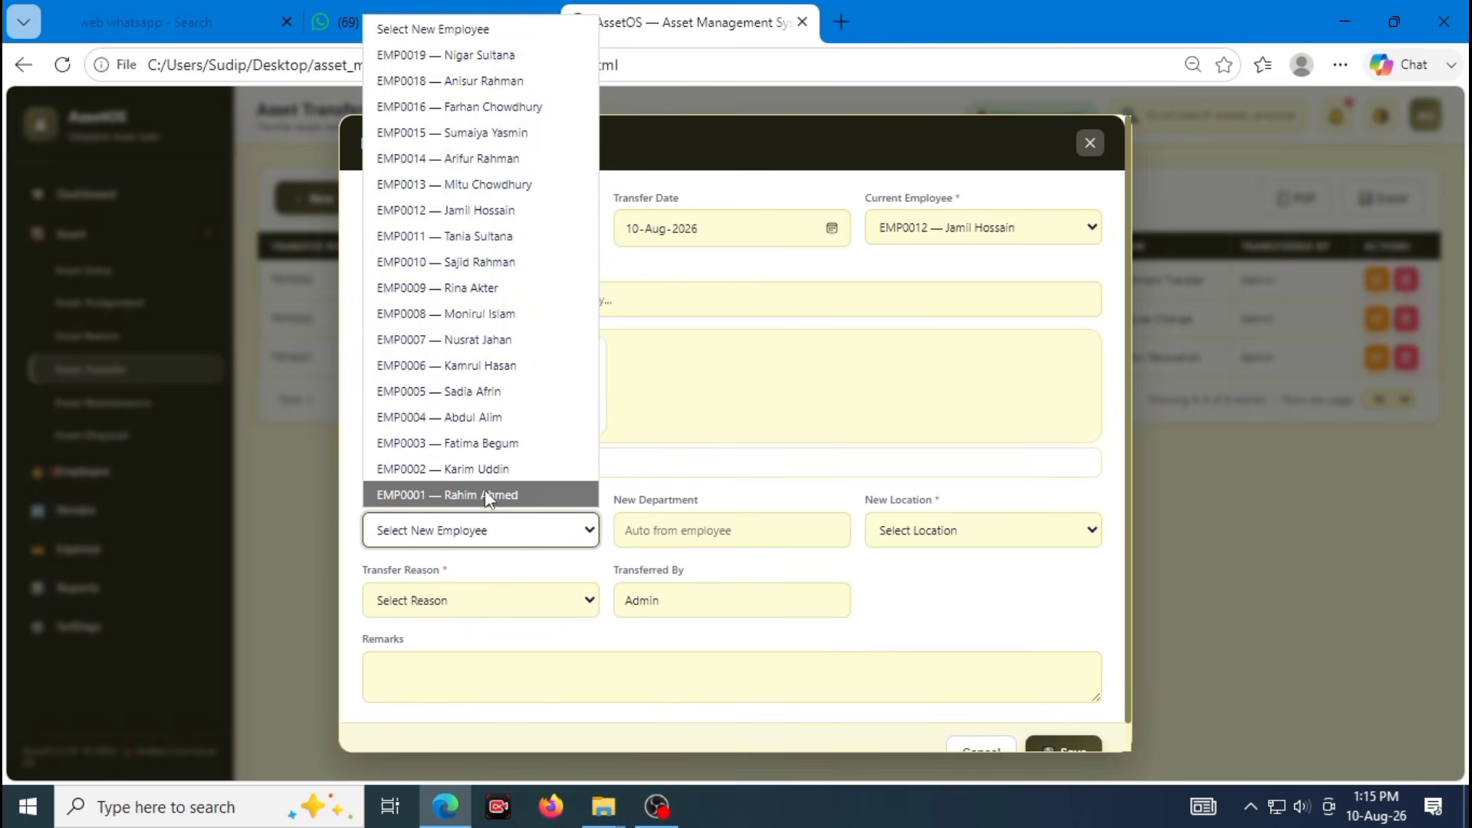
{"action": "left_click", "coordinate": [519, 500]}
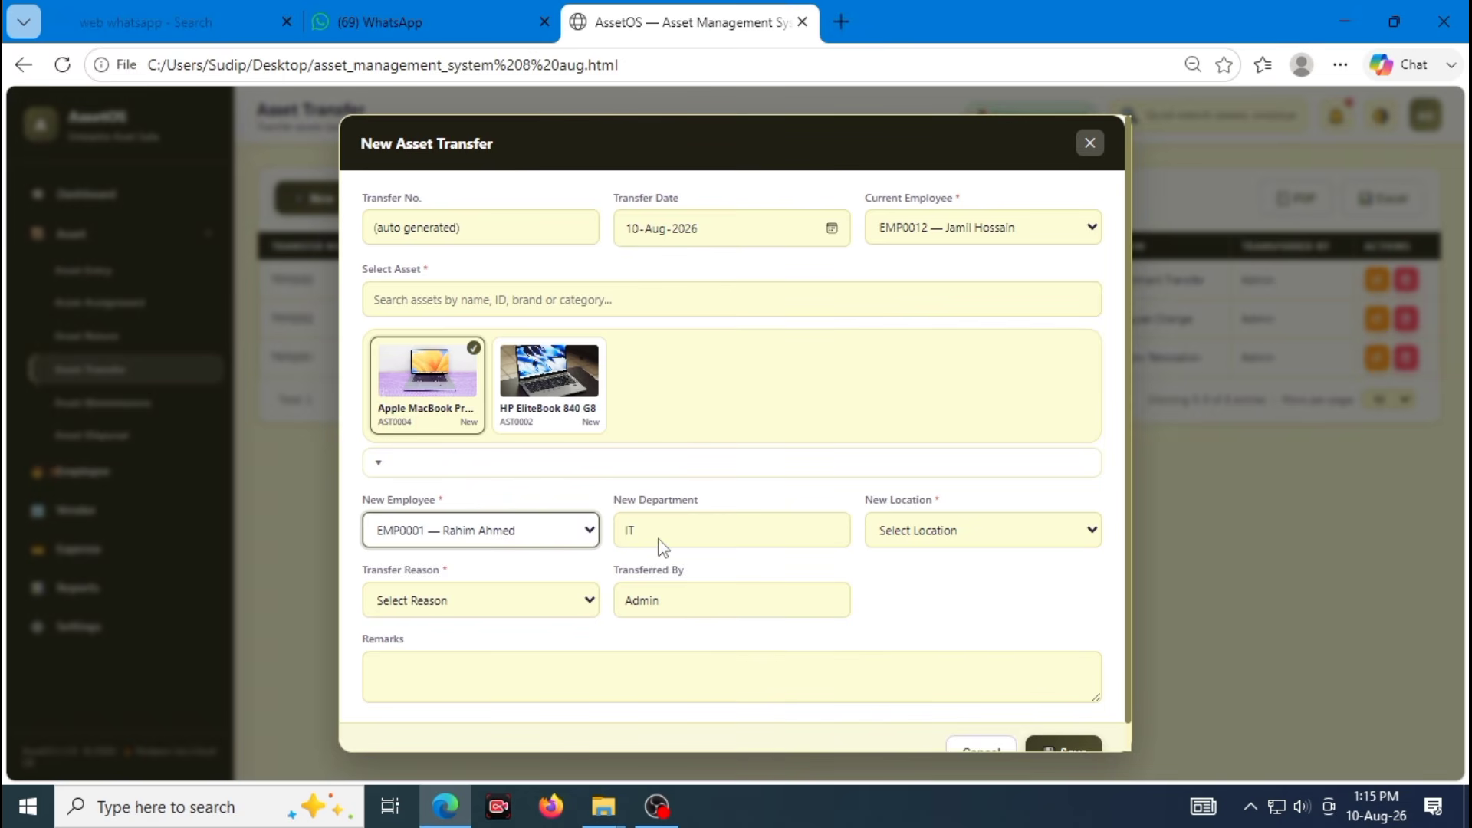
{"action": "left_click", "coordinate": [939, 541]}
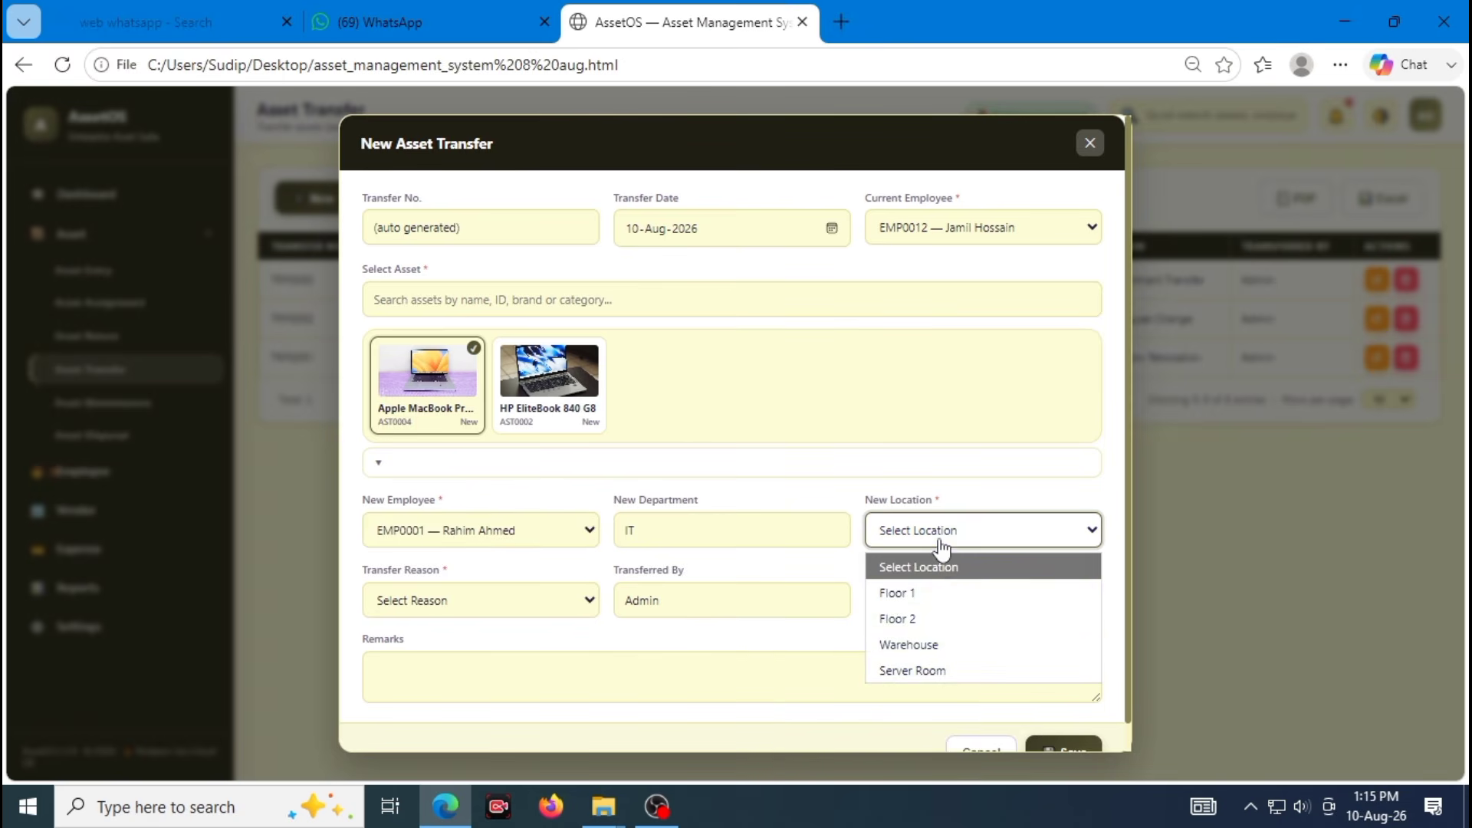
{"action": "left_click", "coordinate": [929, 623]}
{"action": "left_click", "coordinate": [506, 608]}
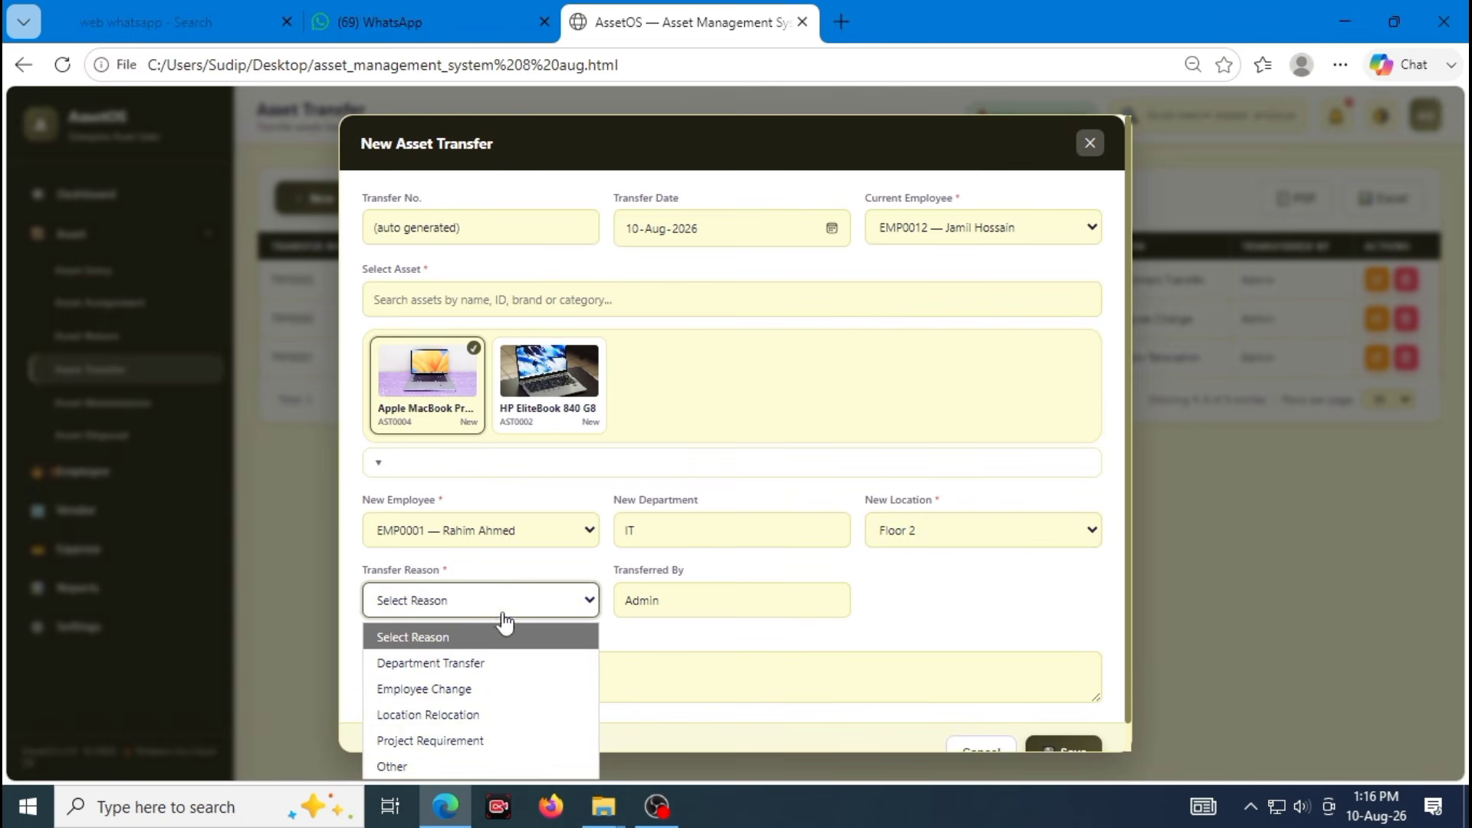
{"action": "left_click", "coordinate": [484, 664]}
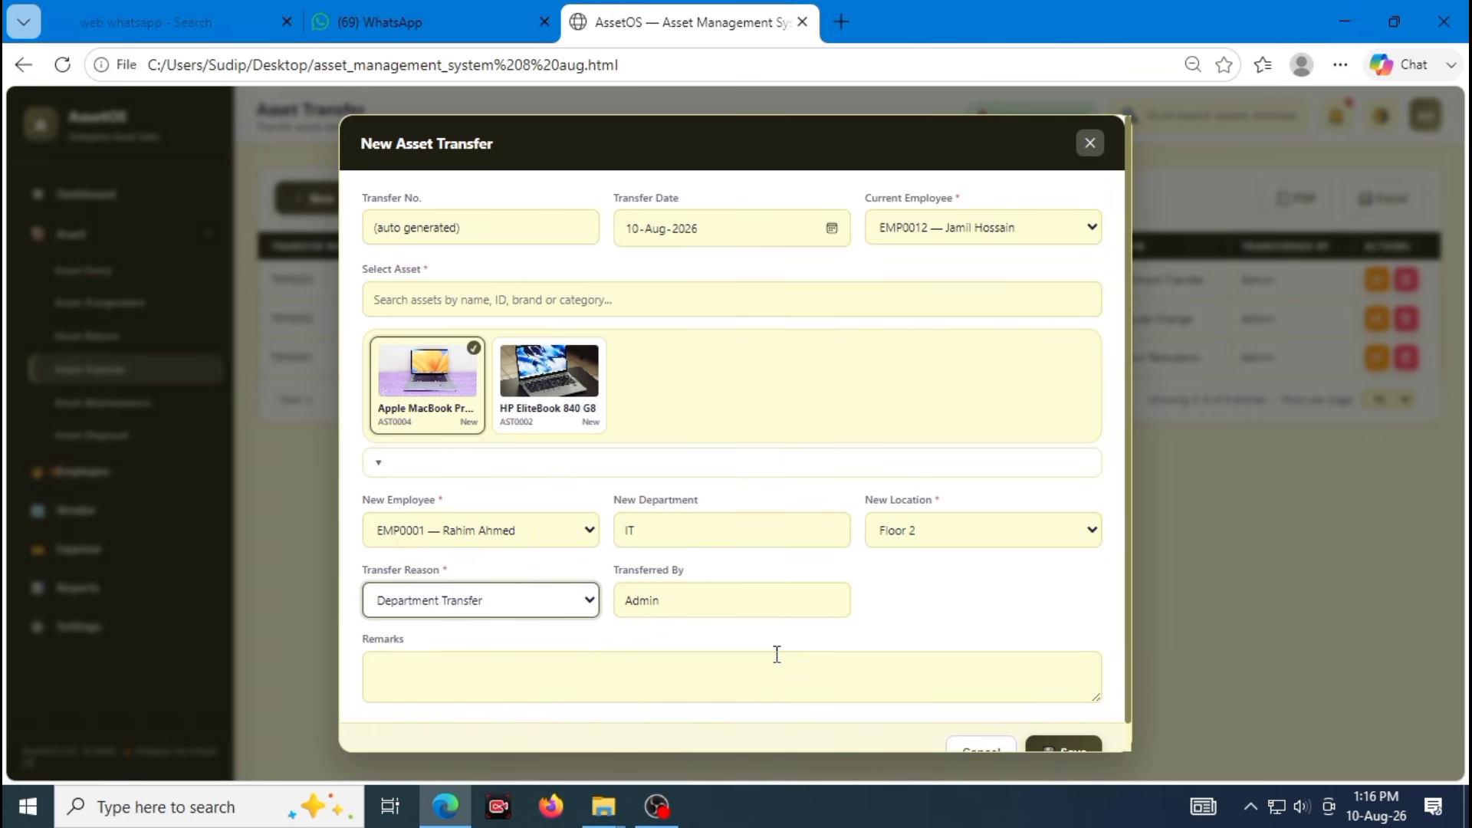
{"action": "left_click_drag", "start_coordinate": [704, 606], "coordinate": [609, 606]}
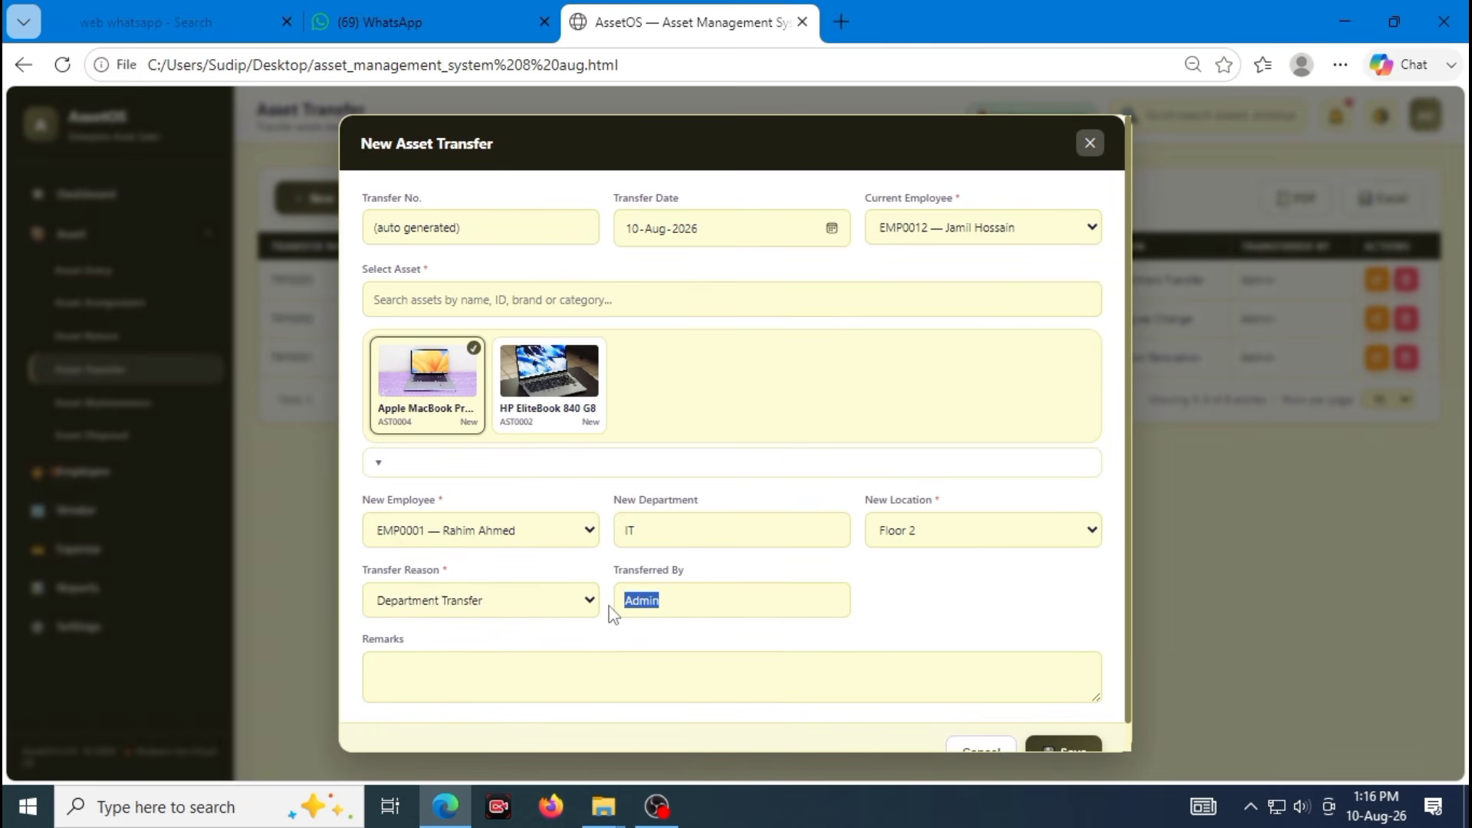
Save the Apple MacBook Pro's transfer with Transferred By left as Admin and the remarks blank
{"action": "left_click", "coordinate": [879, 596]}
{"action": "scroll", "coordinate": [1093, 667], "scroll_direction": "down", "scroll_amount": 1}
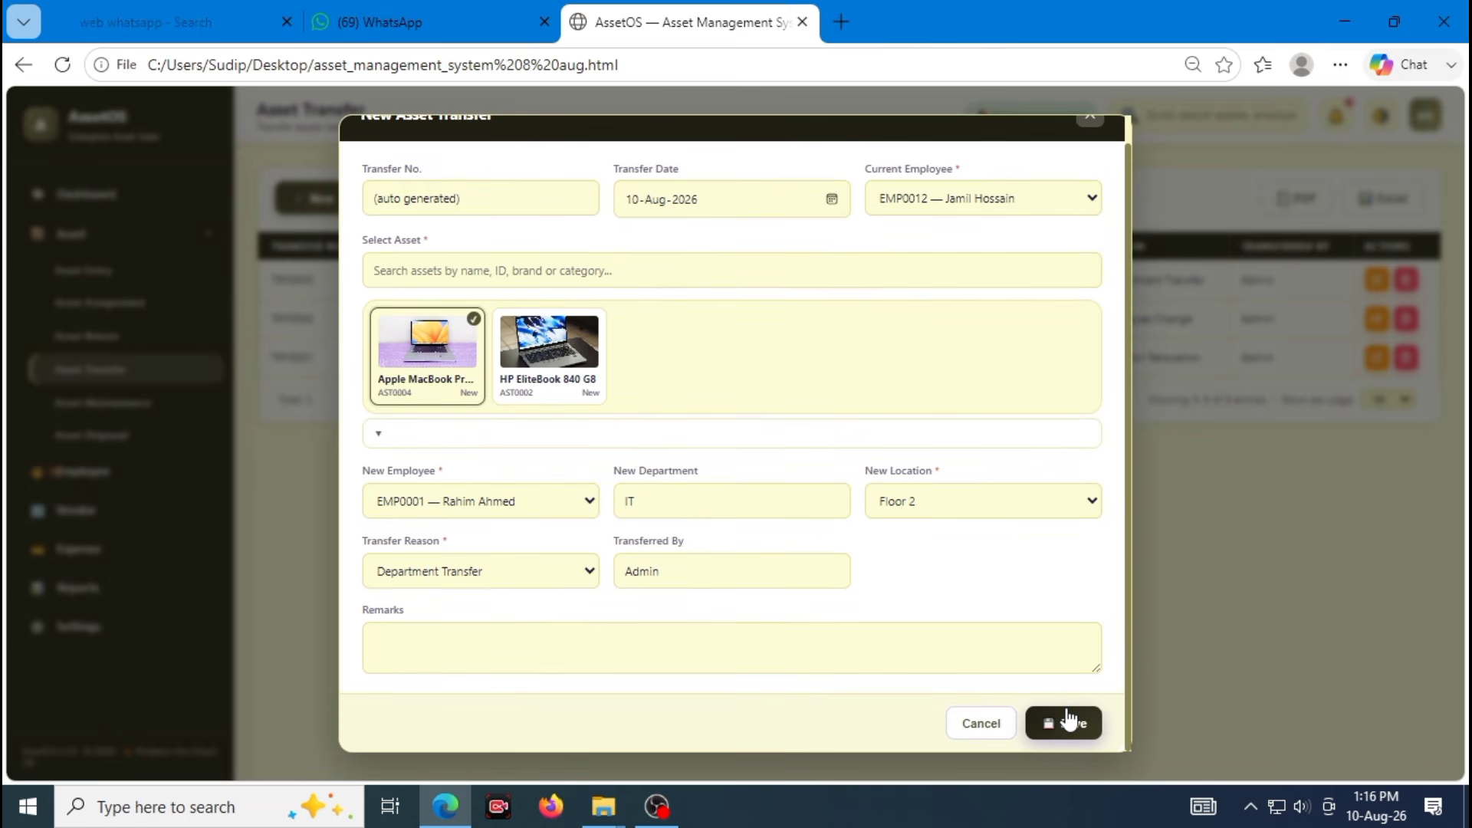
{"action": "left_click", "coordinate": [1069, 723]}
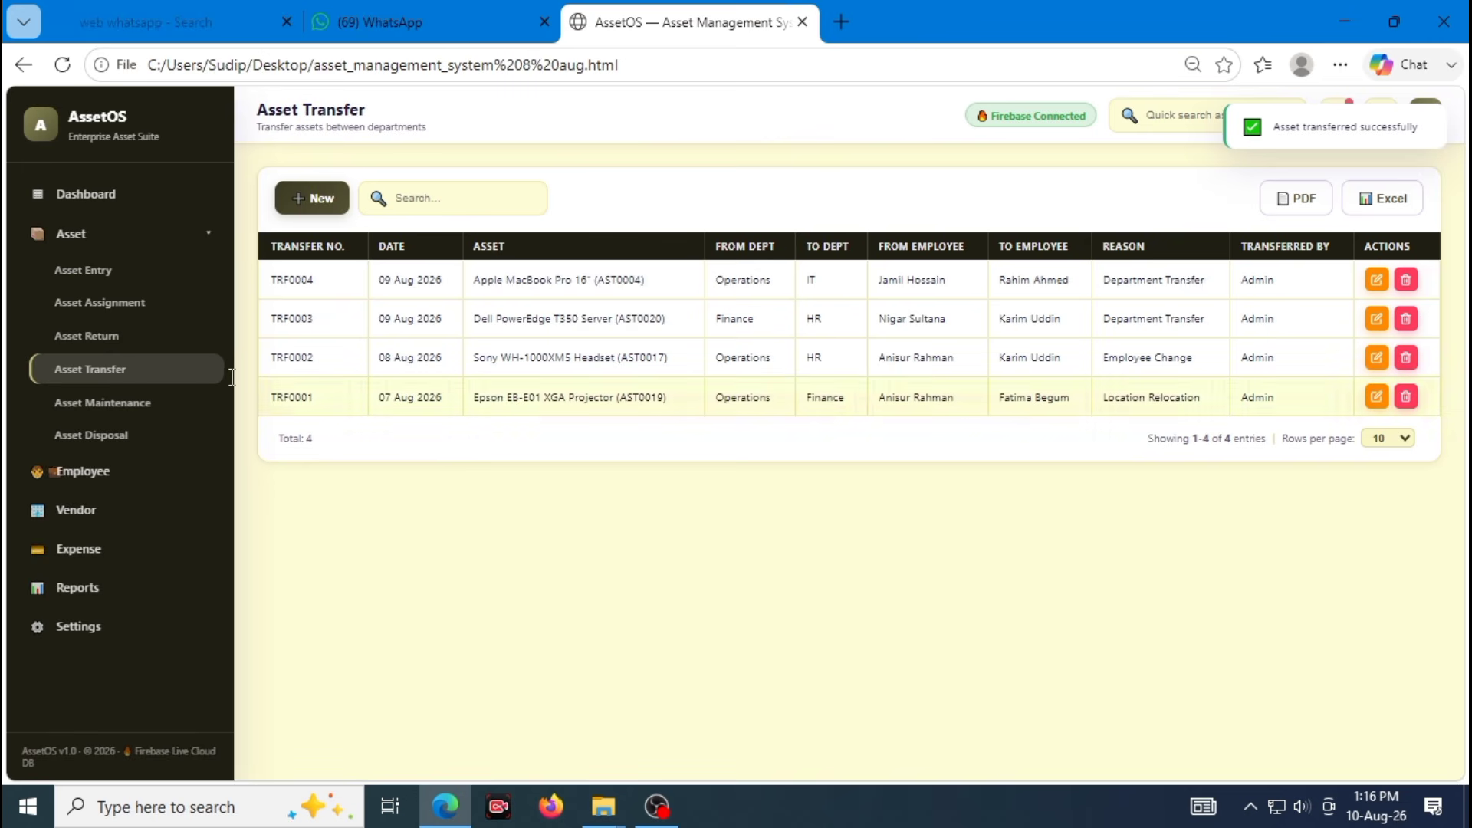
Compare the assets held by the IT and Operations employees in a new asset return form, and close it unsaved
{"action": "left_click", "coordinate": [164, 342]}
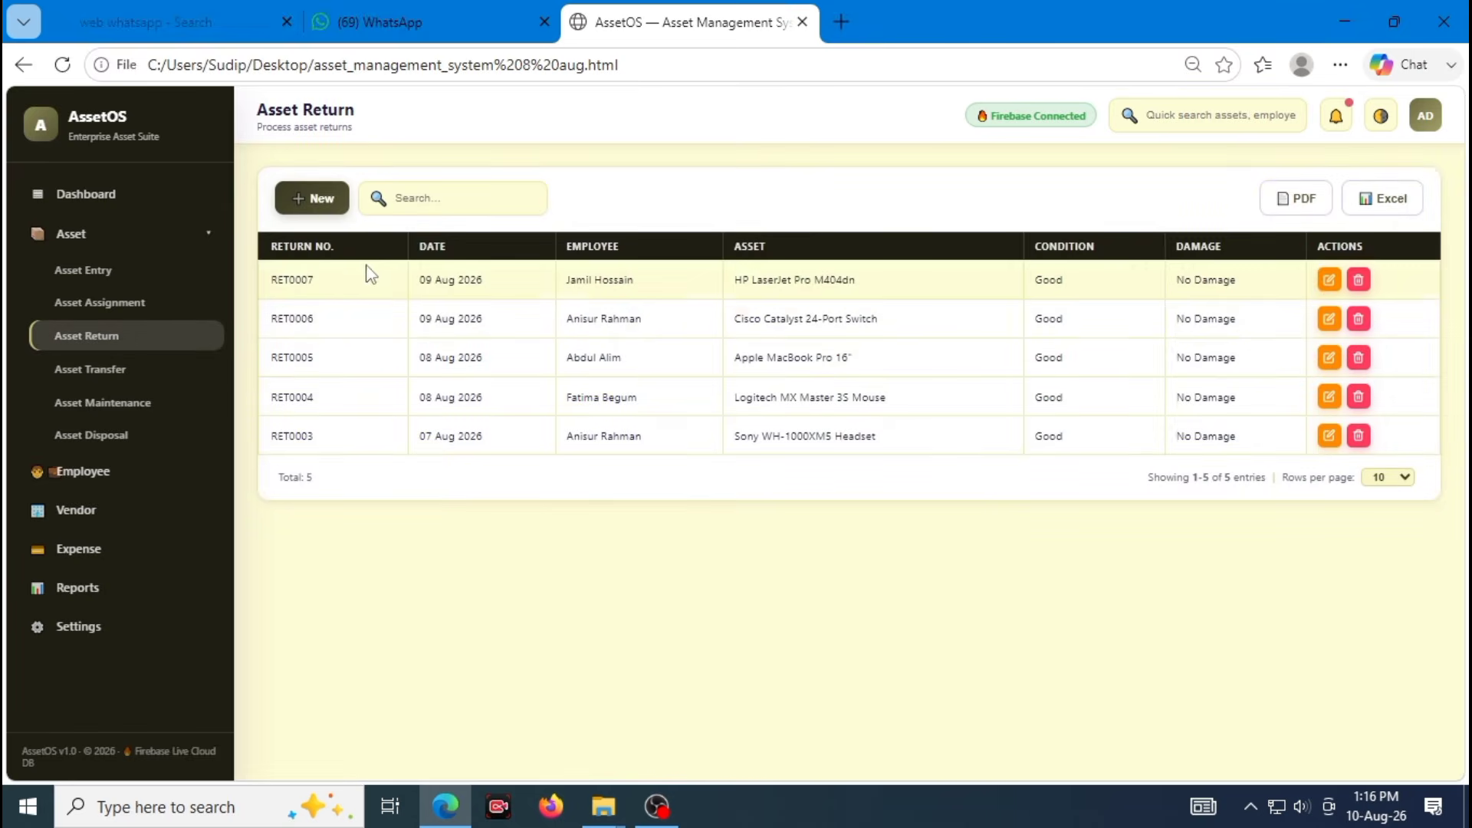
{"action": "left_click", "coordinate": [307, 198]}
{"action": "left_click", "coordinate": [1027, 278]}
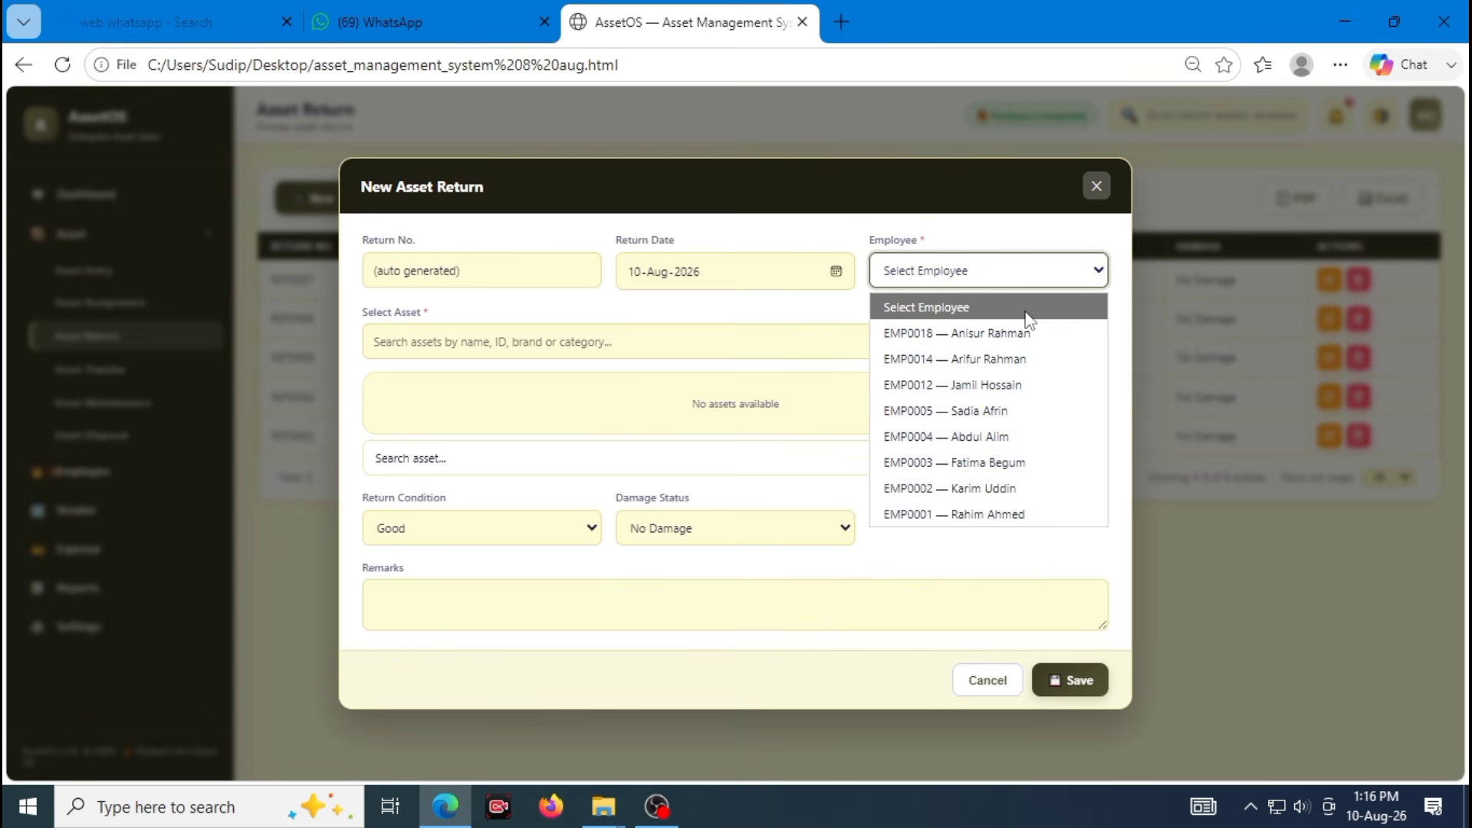
{"action": "left_click", "coordinate": [981, 515]}
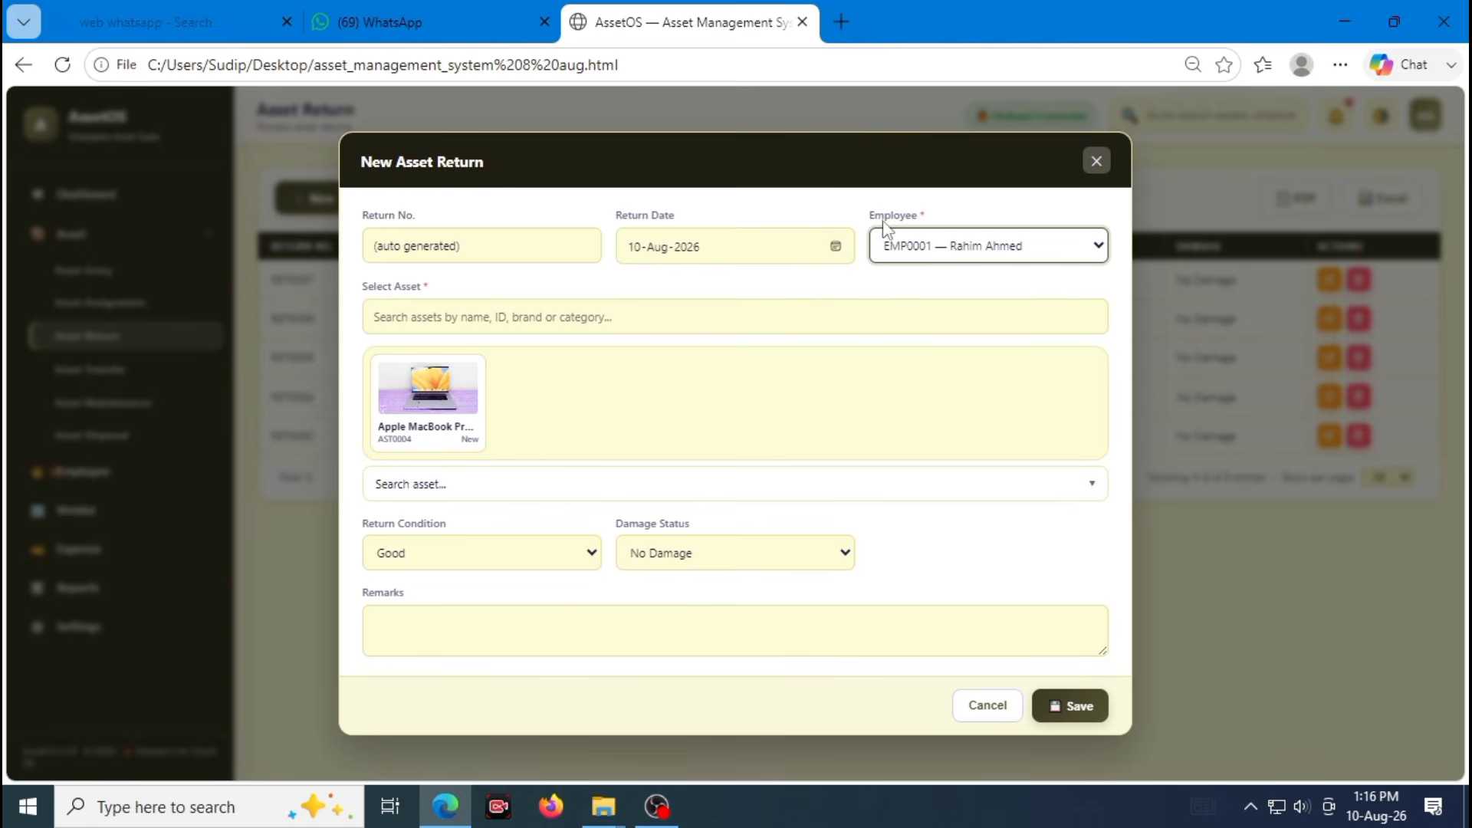
{"action": "left_click", "coordinate": [957, 247]}
{"action": "left_click", "coordinate": [949, 361]}
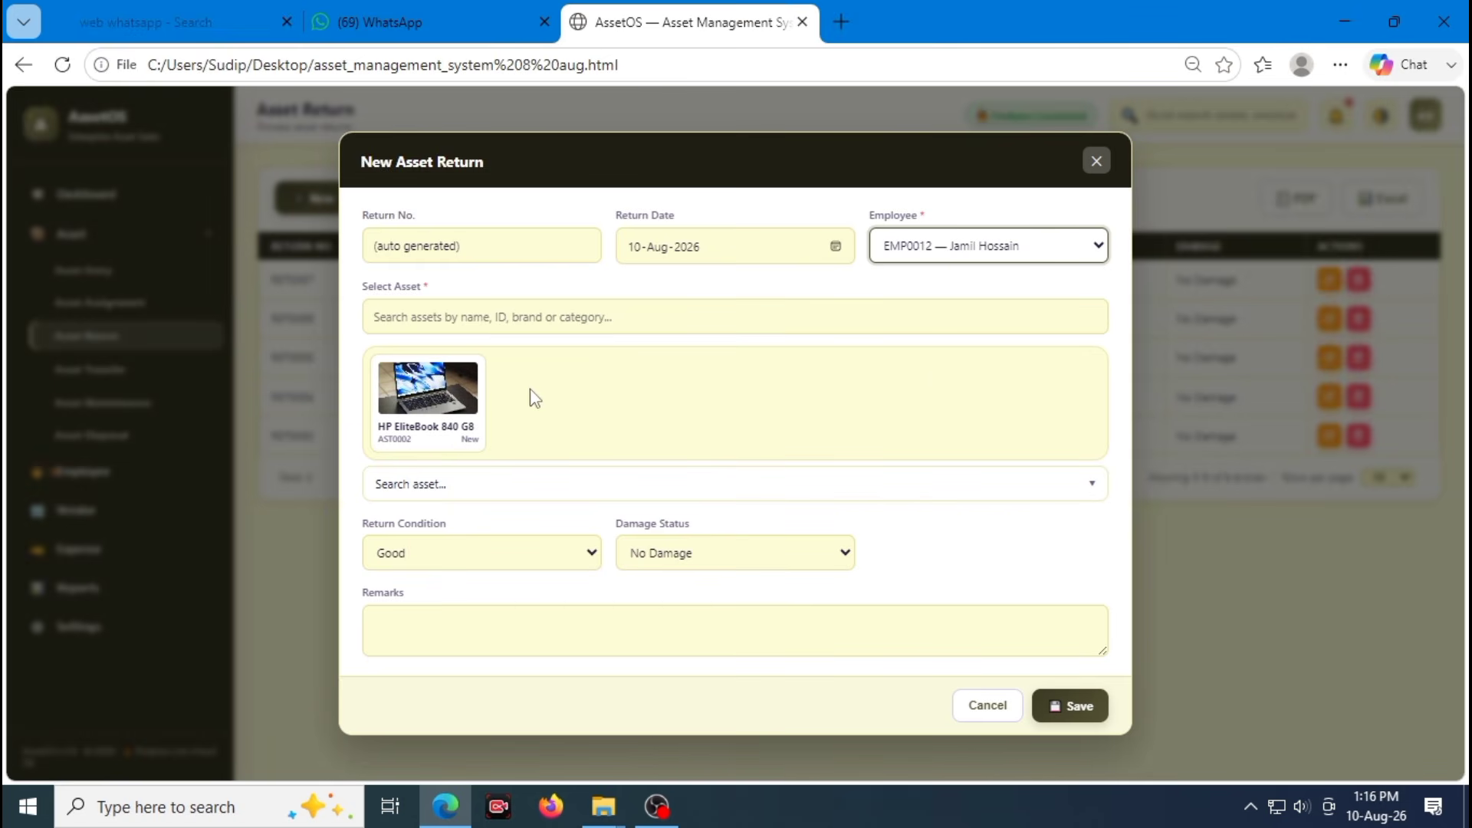
{"action": "left_click", "coordinate": [924, 253]}
{"action": "left_click", "coordinate": [963, 480]}
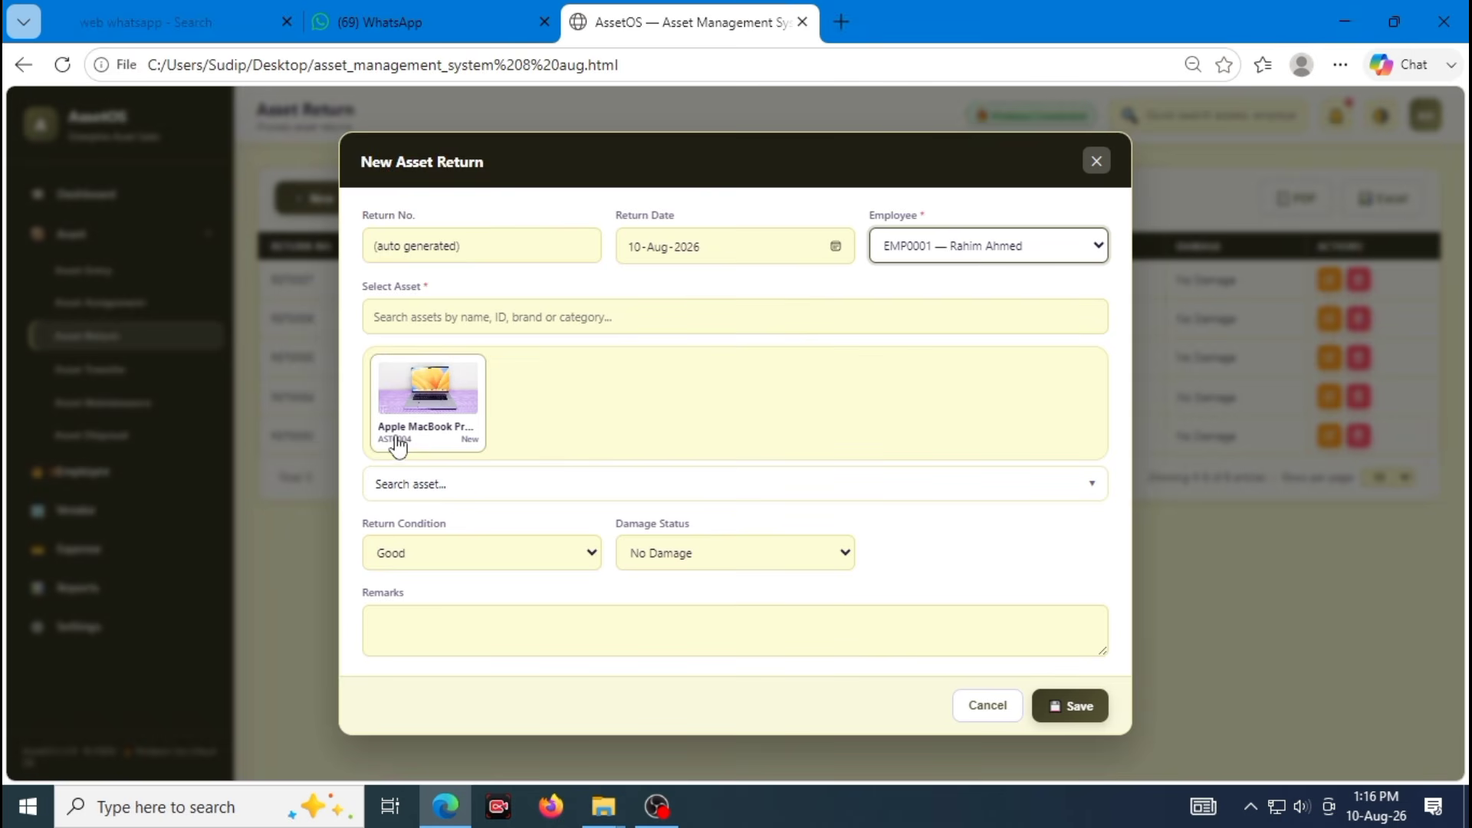
{"action": "left_click", "coordinate": [1096, 161]}
Filter the asset entries by Assigned status to check the Apple MacBook Pro's holder, and review the asset transfer list
{"action": "left_click", "coordinate": [69, 272]}
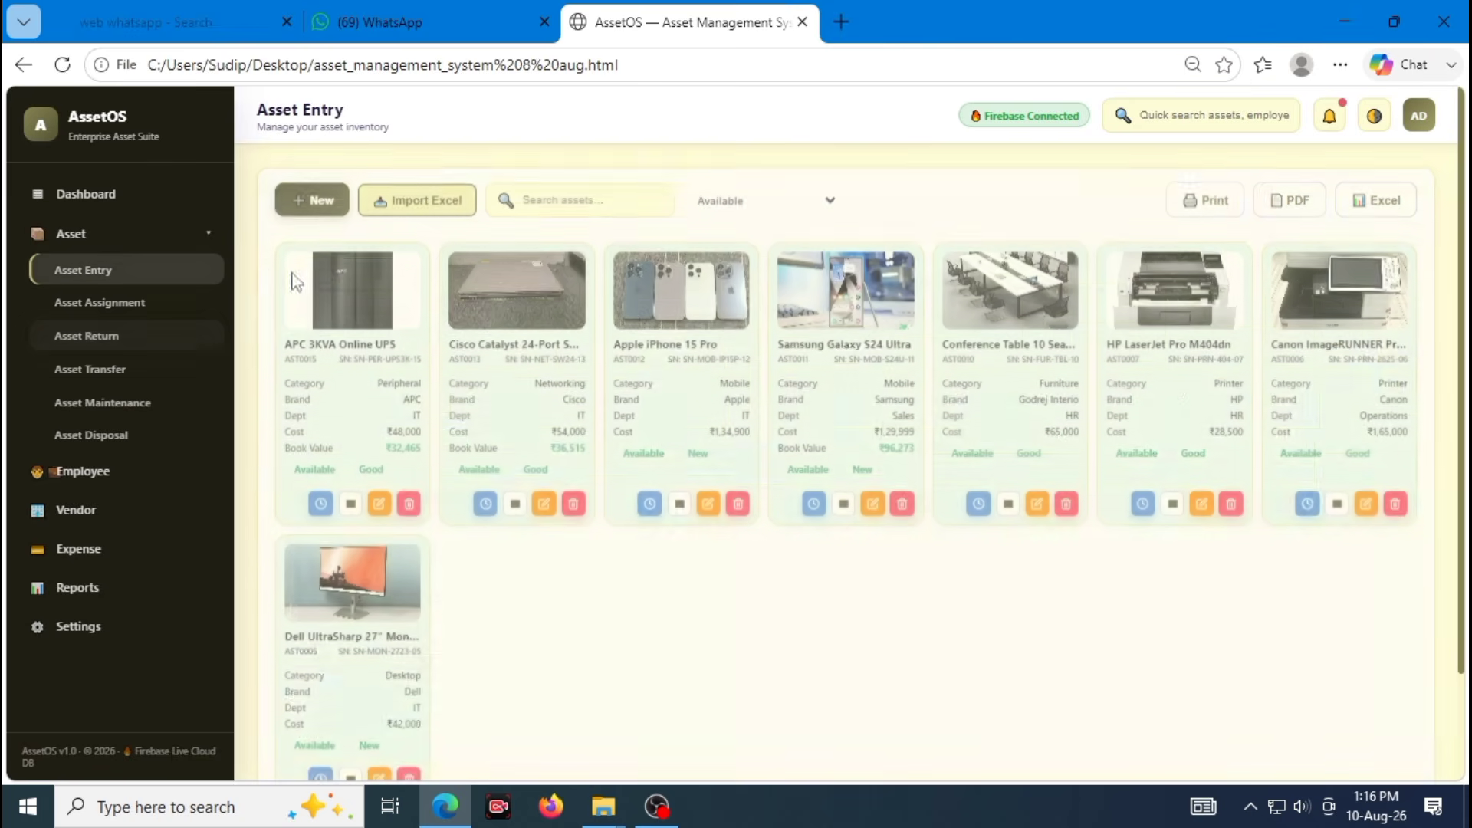
{"action": "left_click", "coordinate": [741, 201]}
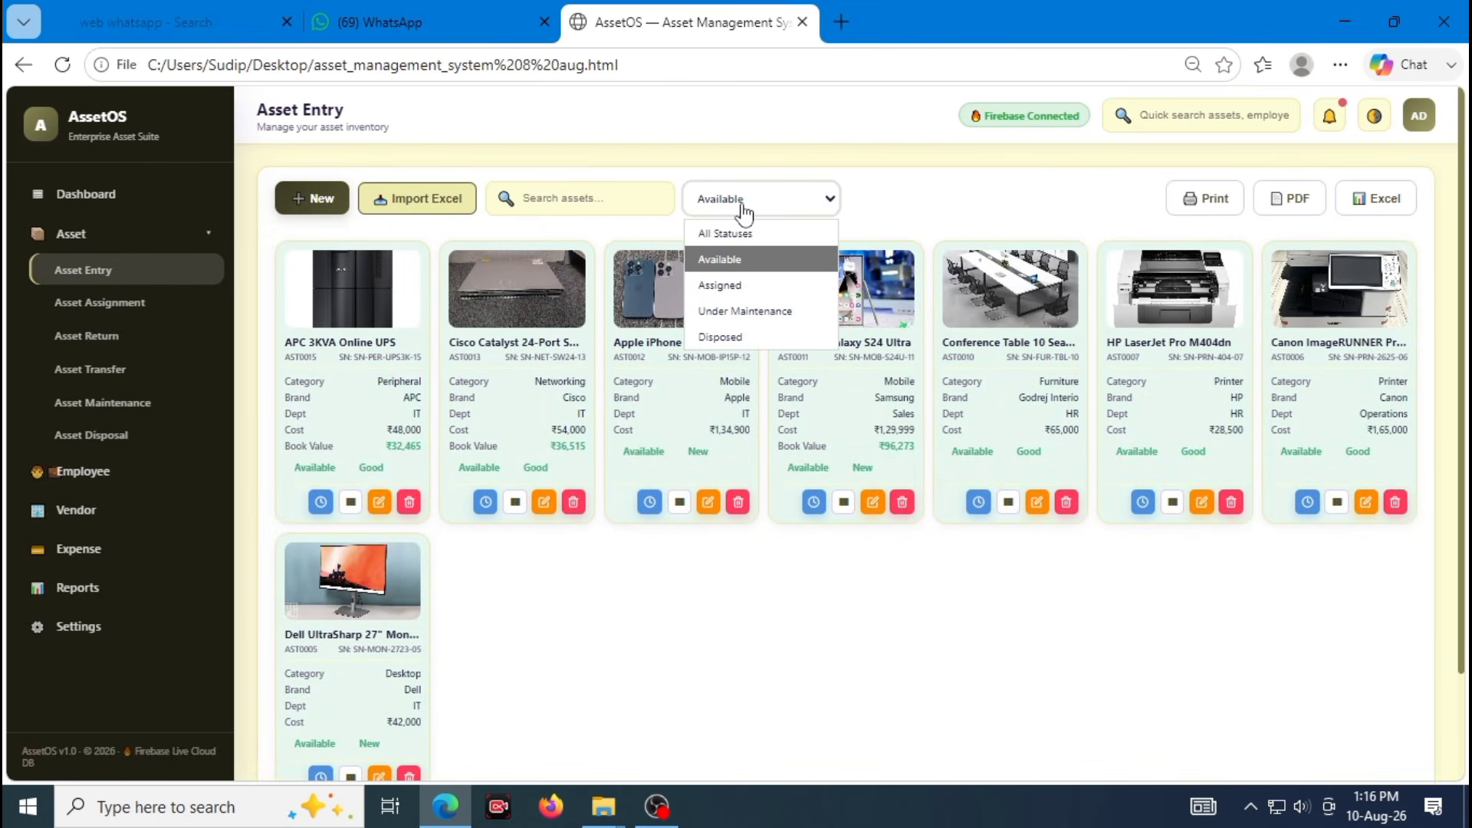
{"action": "left_click", "coordinate": [729, 285]}
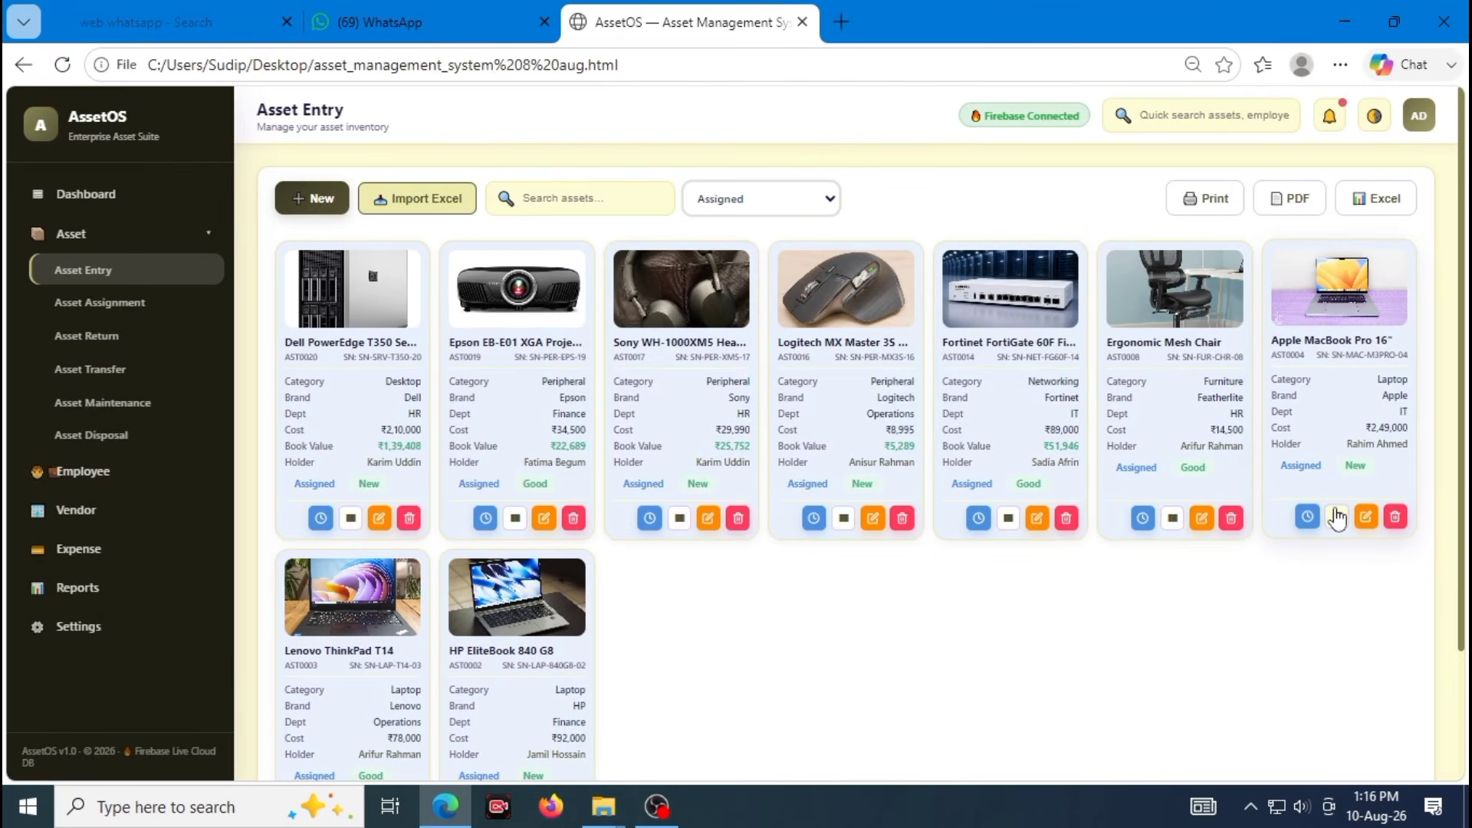
{"action": "left_click_drag", "start_coordinate": [1347, 444], "coordinate": [1402, 450]}
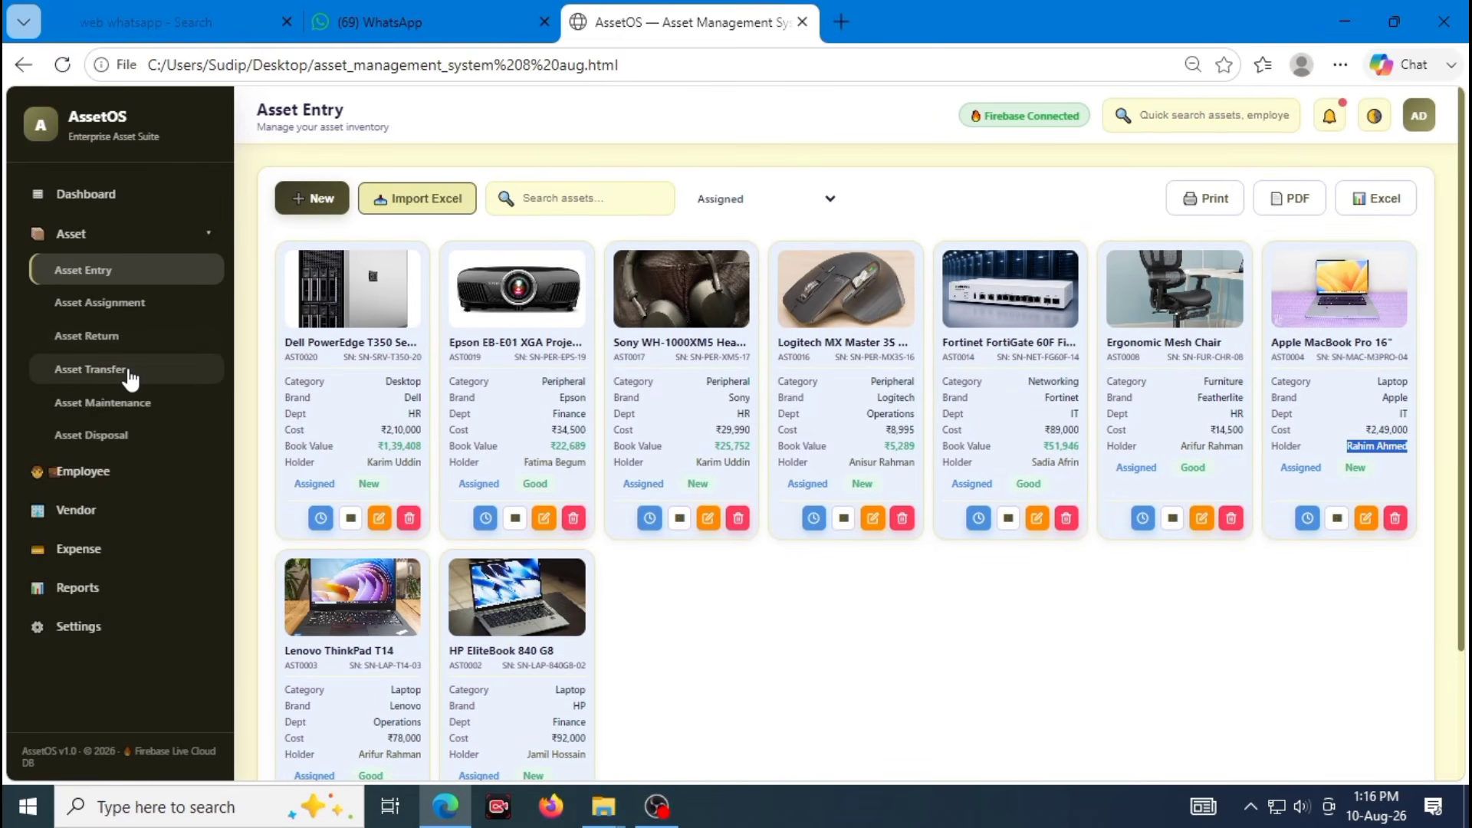
{"action": "left_click", "coordinate": [130, 377]}
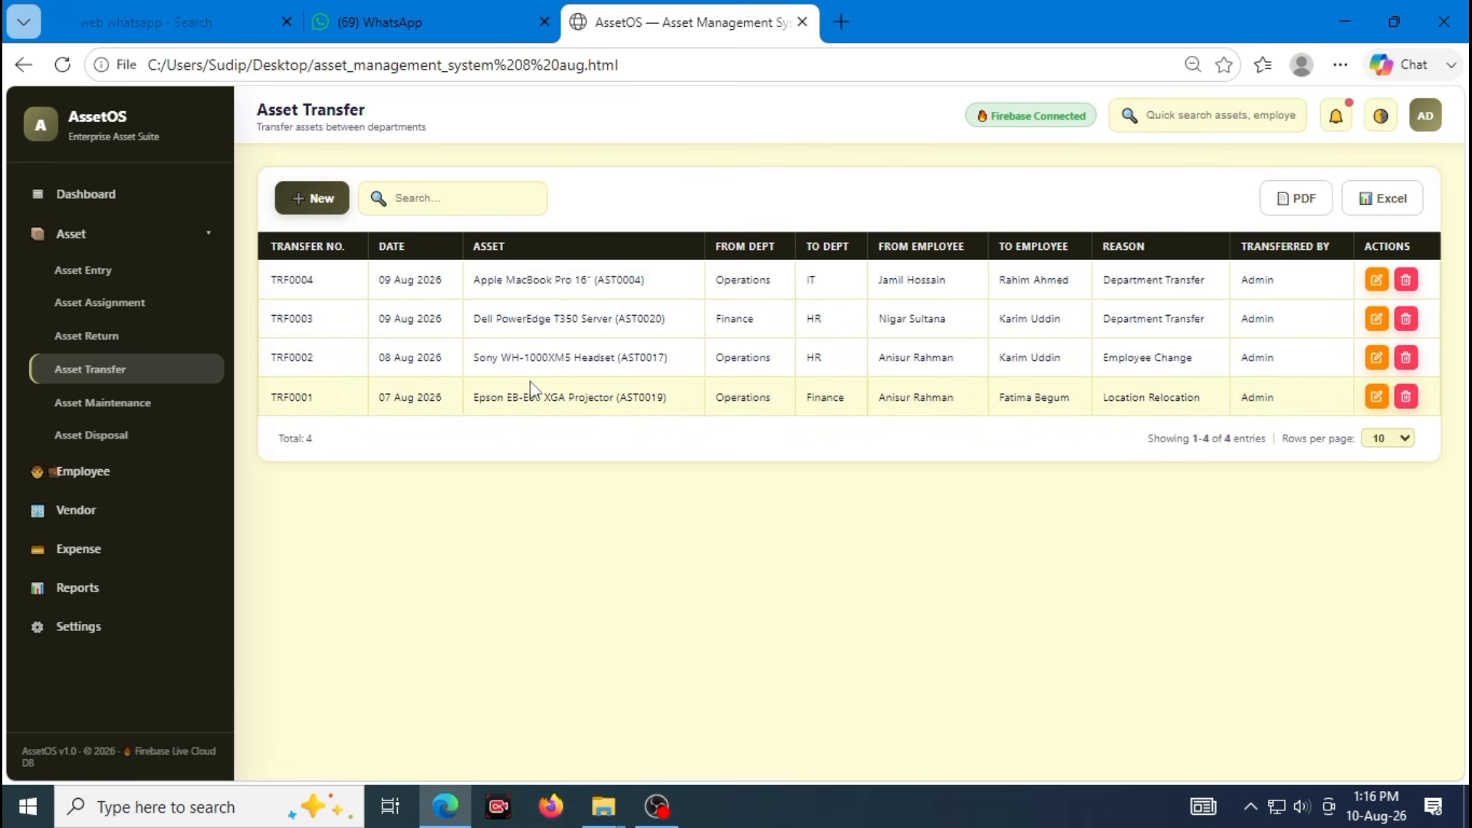
Start a new asset maintenance record and select the Dell PowerEdge T350 server as the asset
{"action": "left_click", "coordinate": [102, 404]}
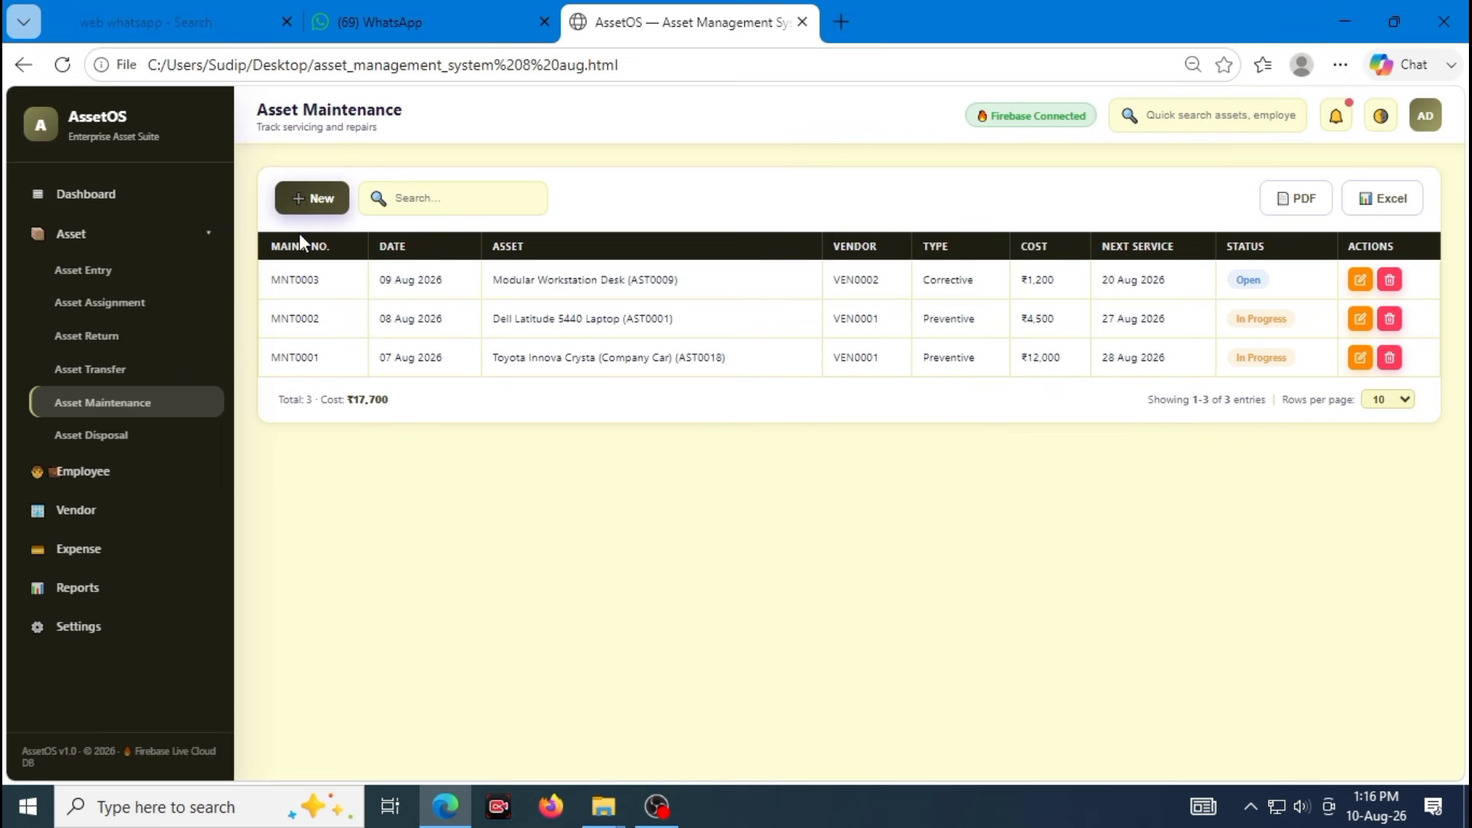
{"action": "left_click", "coordinate": [317, 203]}
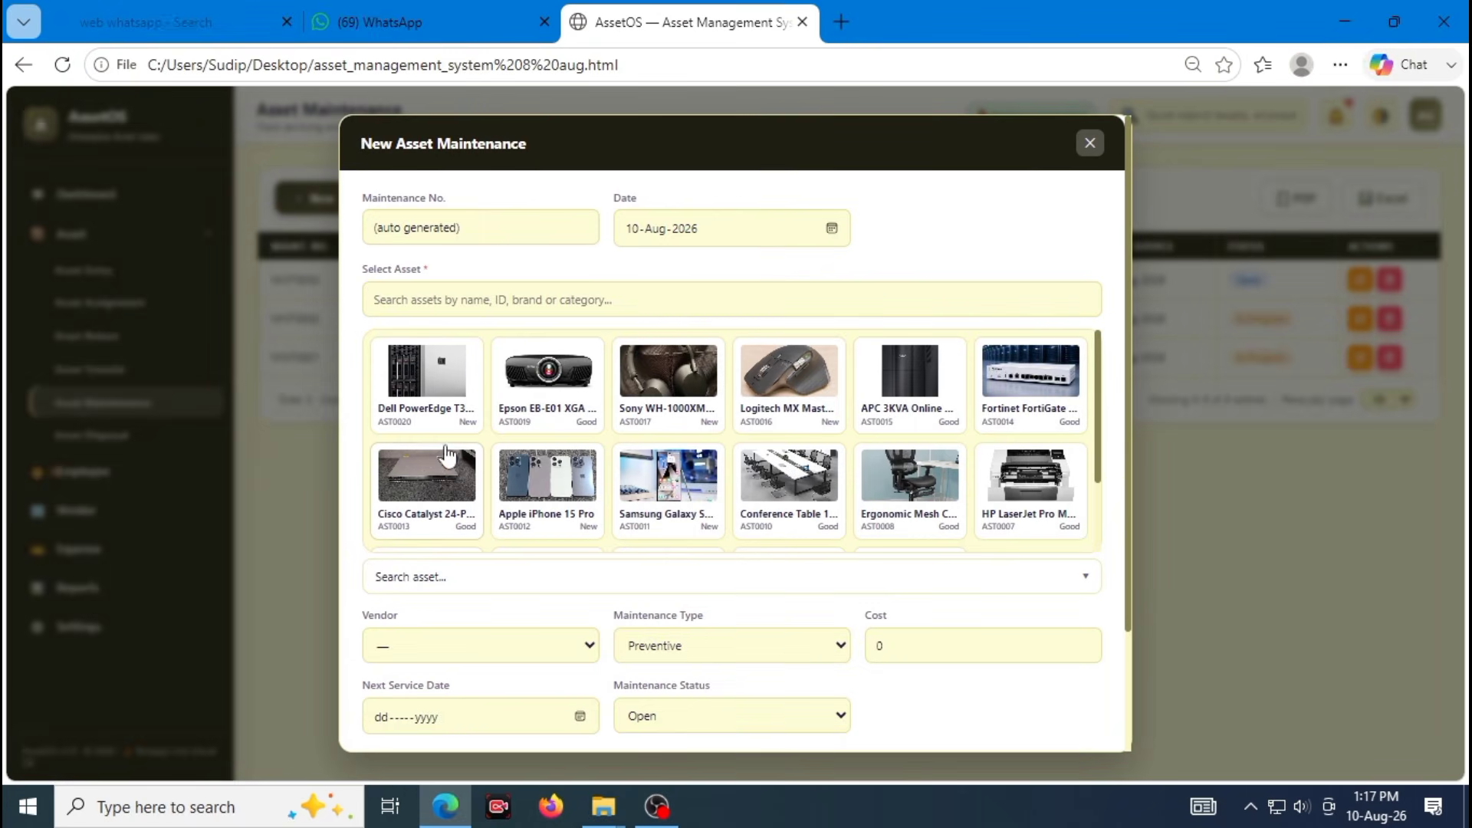
{"action": "scroll", "coordinate": [753, 439], "scroll_direction": "down", "scroll_amount": 1}
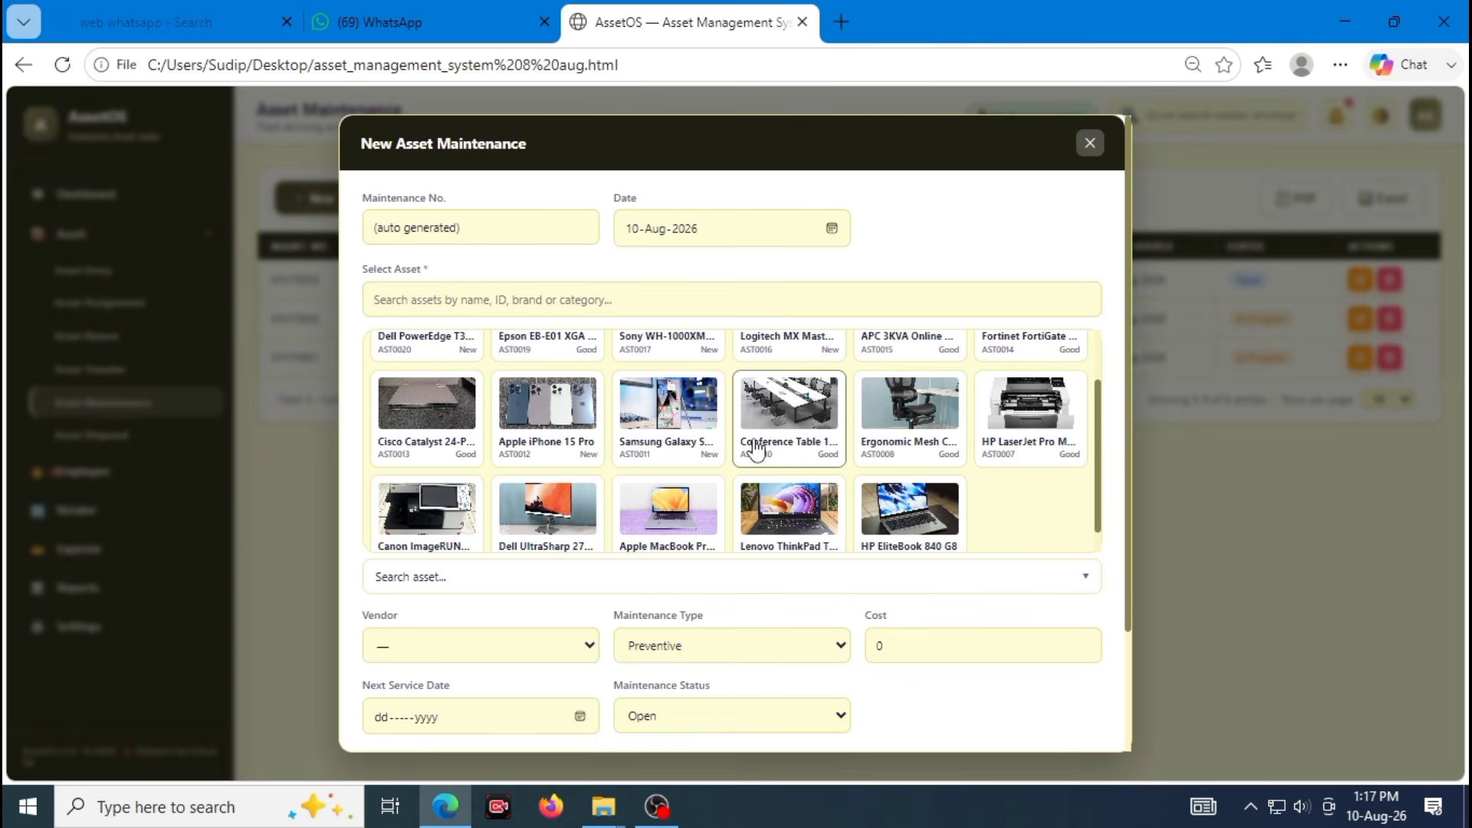
{"action": "scroll", "coordinate": [756, 450], "scroll_direction": "up", "scroll_amount": 1}
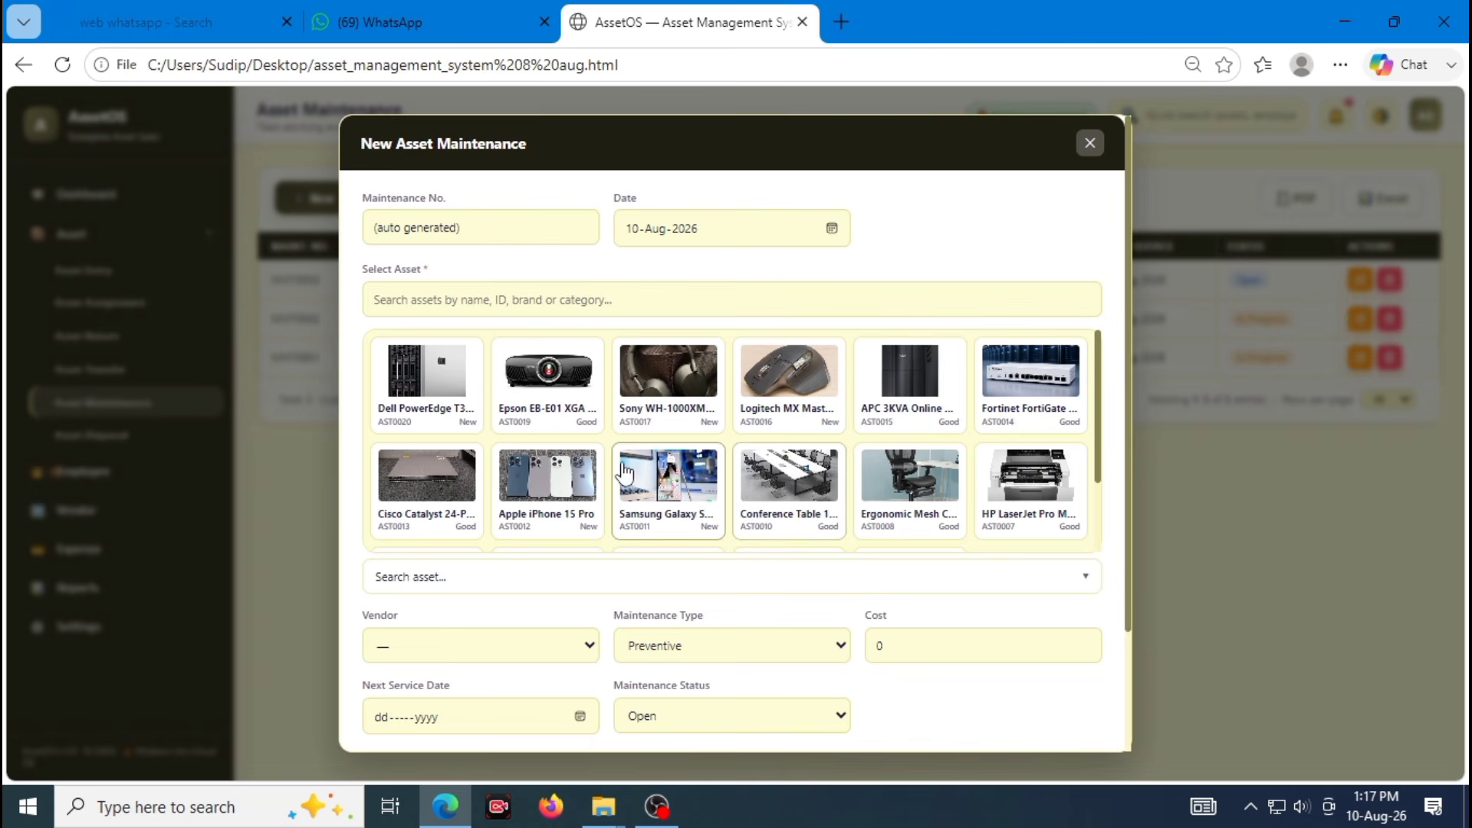
{"action": "left_click", "coordinate": [444, 404]}
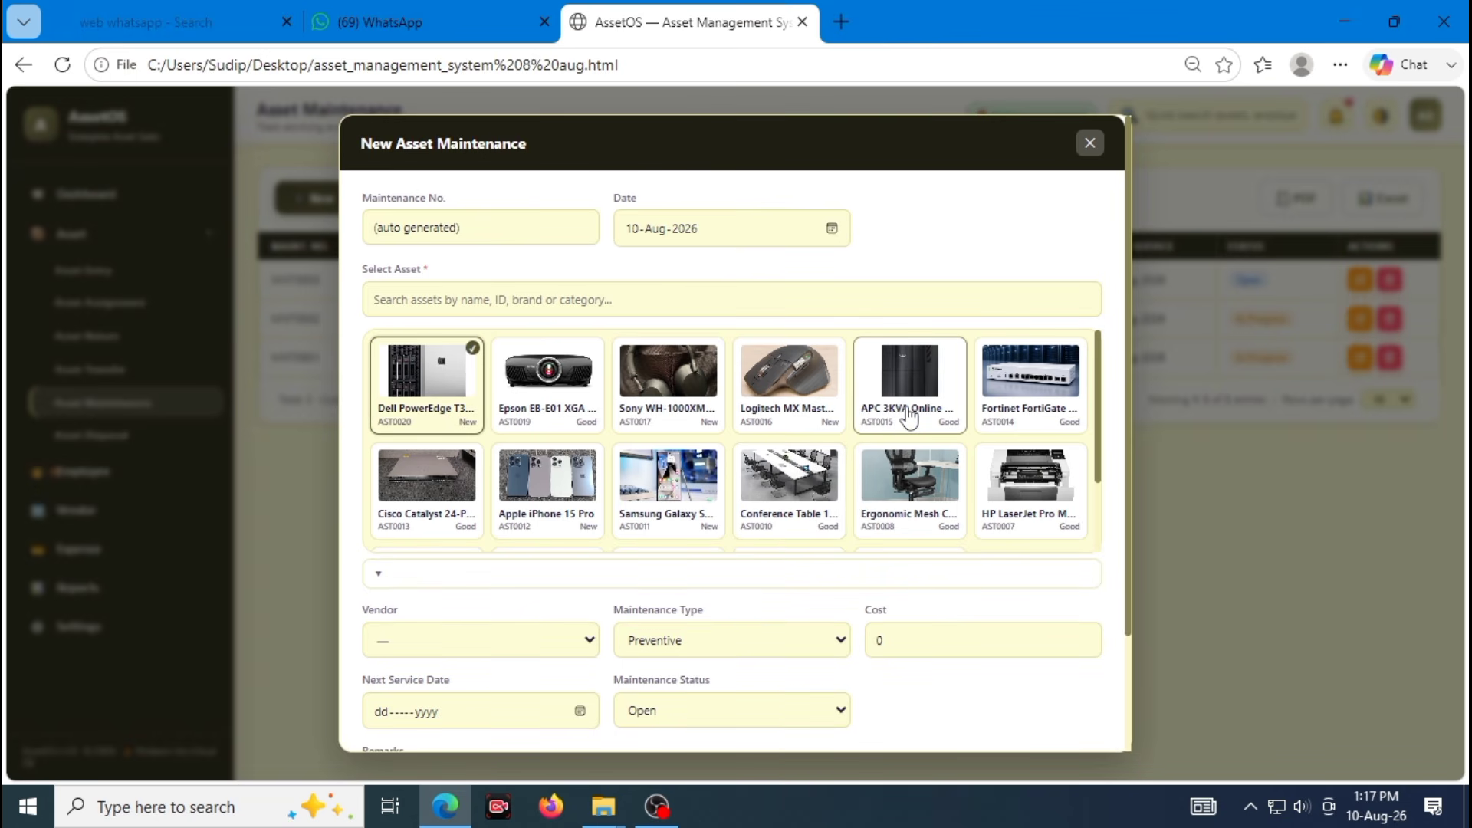
Set the maintenance vendor to Global Office Mart, the type to Corrective and the cost to 5000
{"action": "scroll", "coordinate": [905, 426], "scroll_direction": "down", "scroll_amount": 1}
{"action": "left_click", "coordinate": [509, 637]}
{"action": "left_click", "coordinate": [509, 580]}
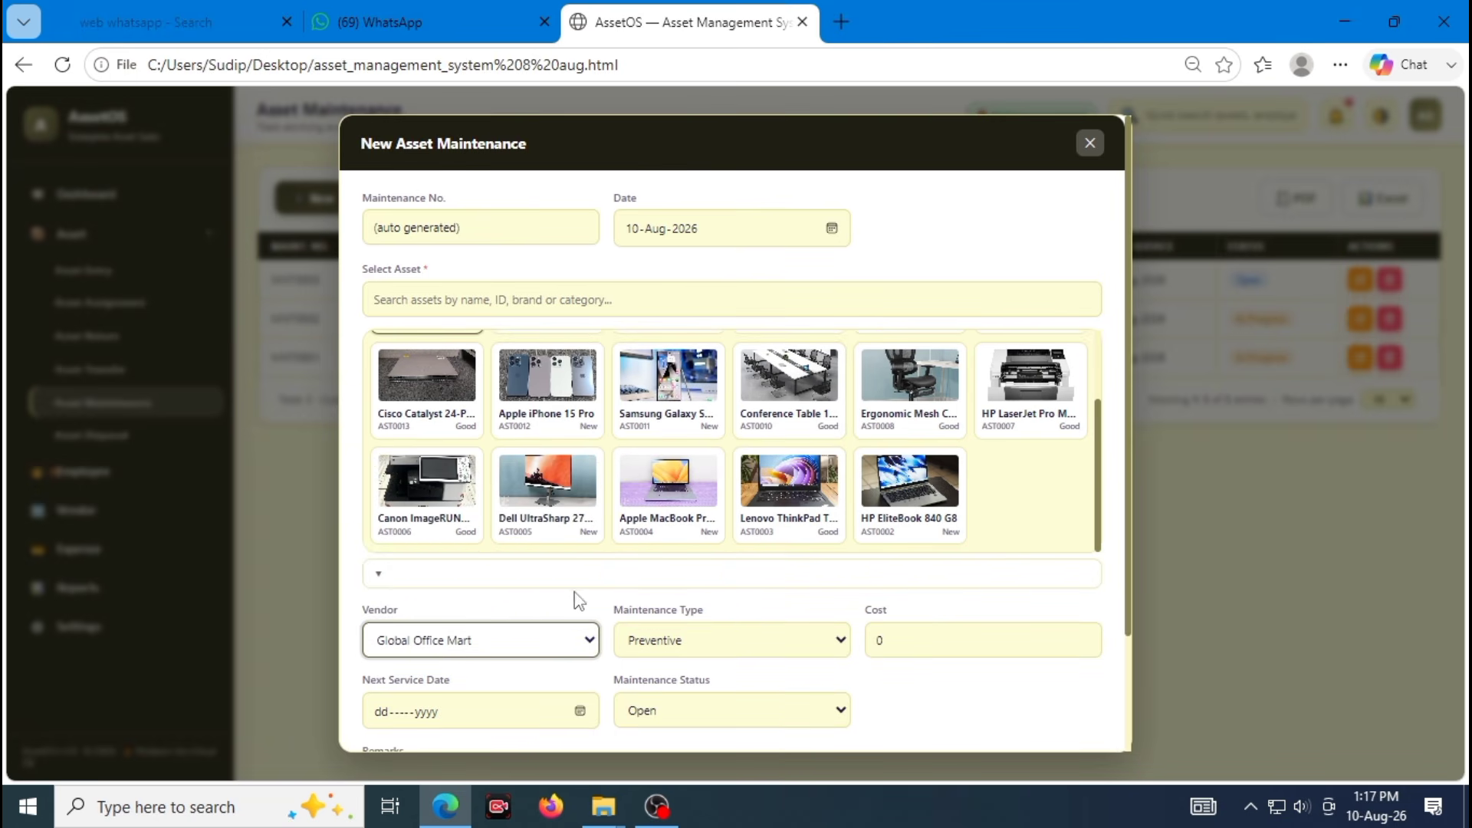
{"action": "left_click", "coordinate": [756, 644]}
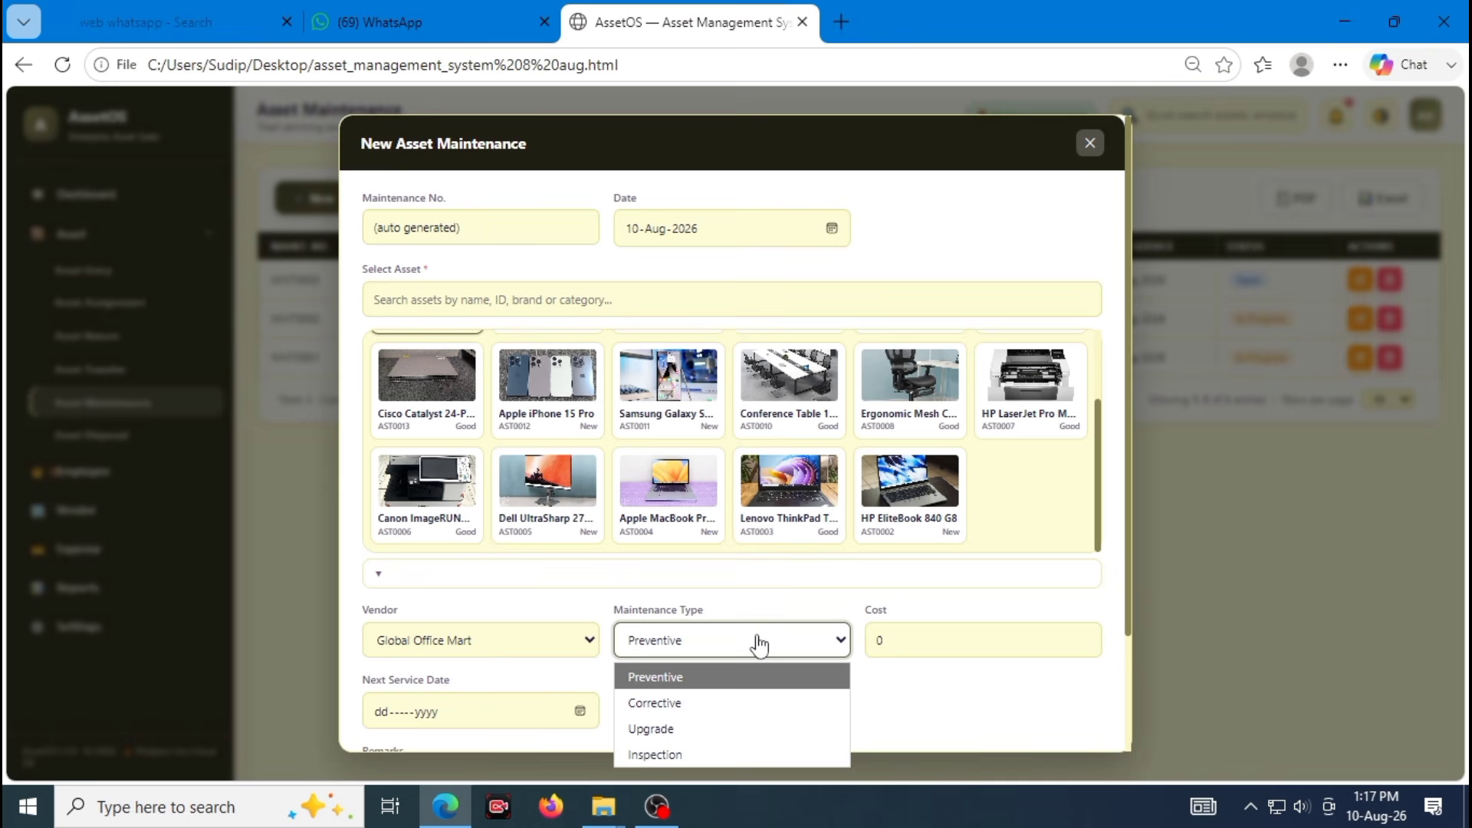
{"action": "left_click", "coordinate": [703, 704]}
{"action": "left_click", "coordinate": [948, 646]}
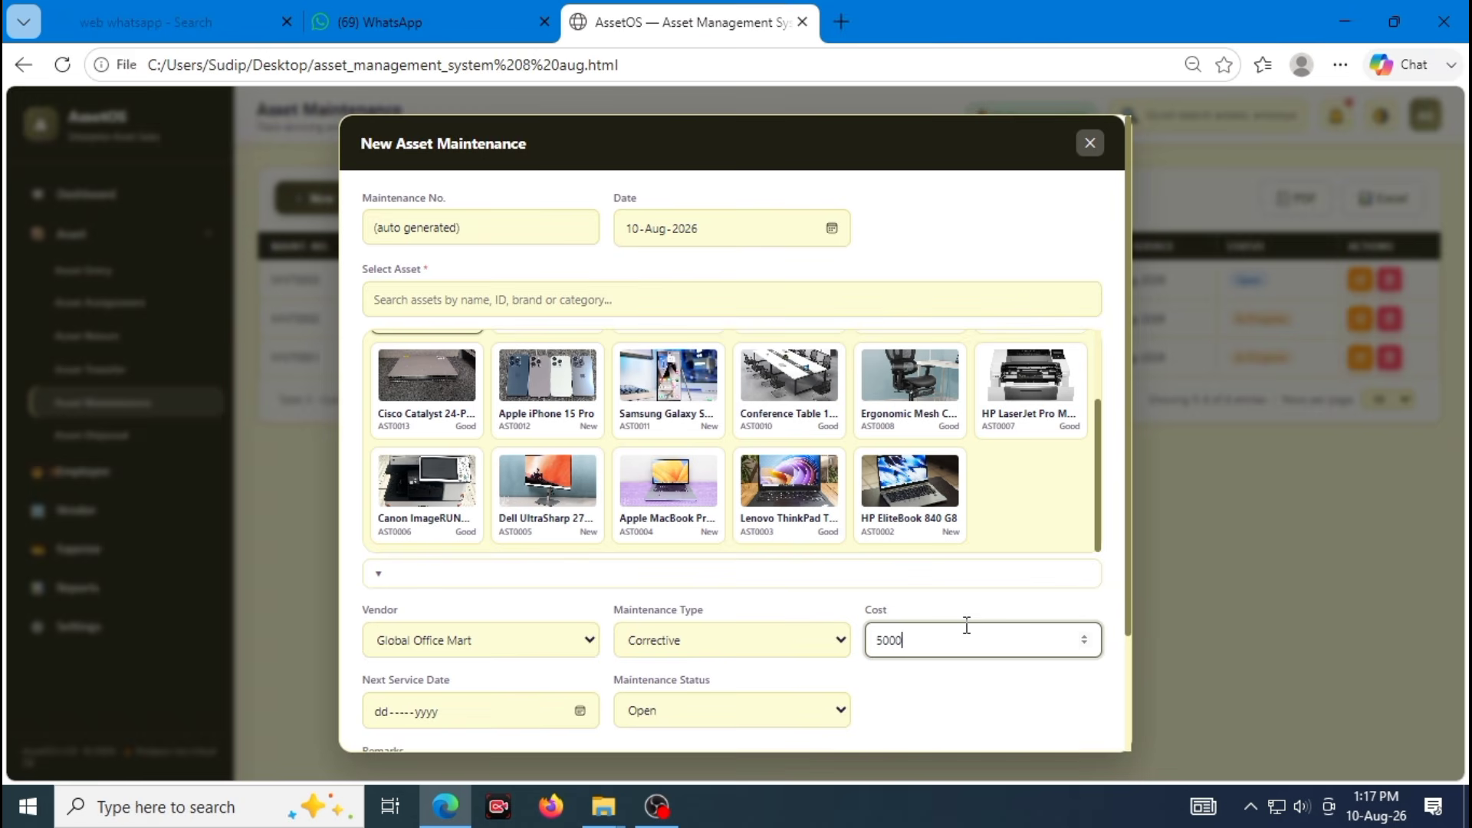
Set the next service date to 21-Aug-2026 and the maintenance status to In Progress, and save the record
{"action": "scroll", "coordinate": [674, 558], "scroll_direction": "down", "scroll_amount": 2}
{"action": "left_click", "coordinate": [580, 570]}
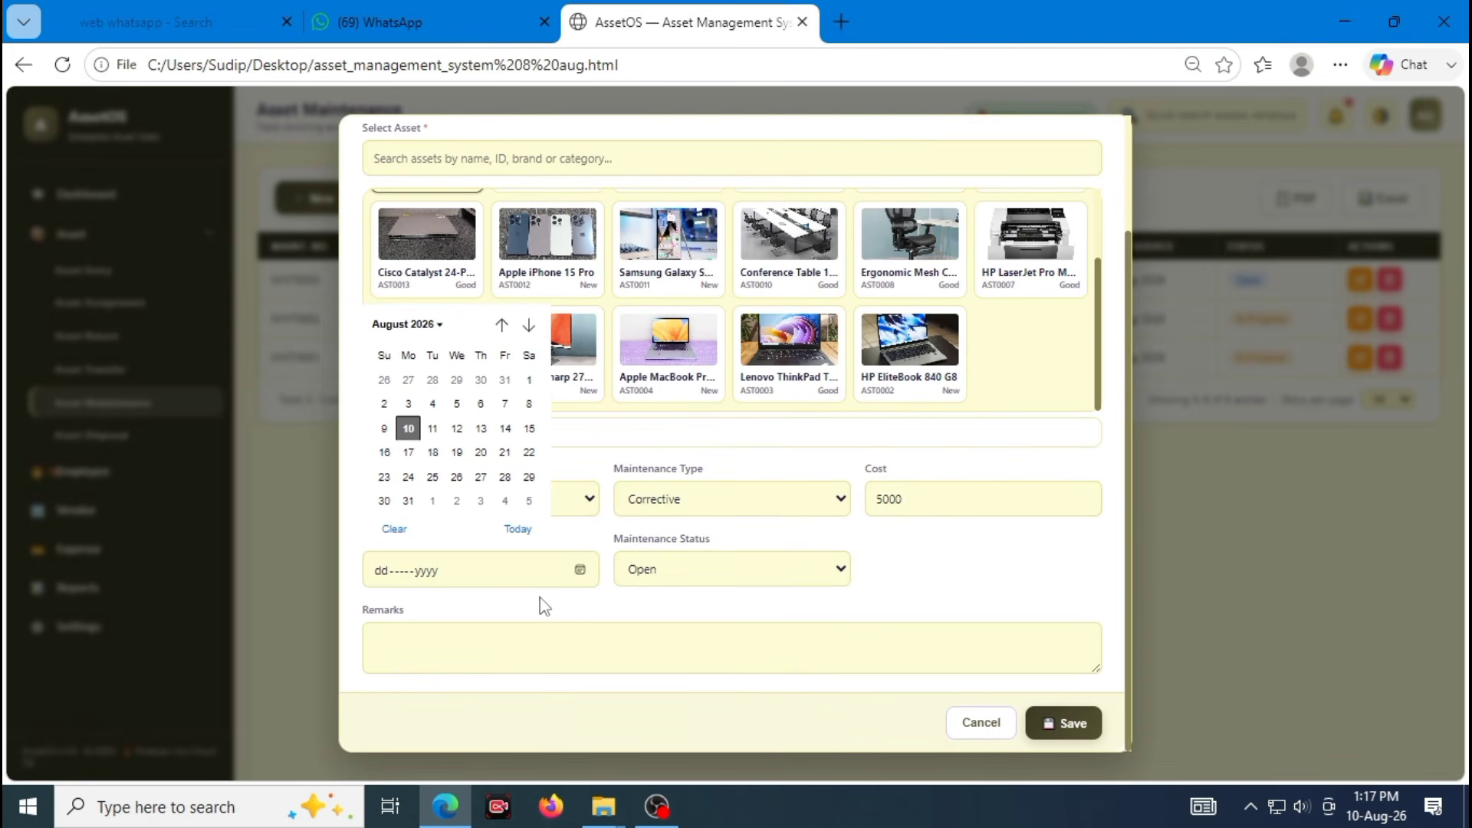
{"action": "left_click", "coordinate": [505, 453]}
{"action": "left_click", "coordinate": [702, 573]}
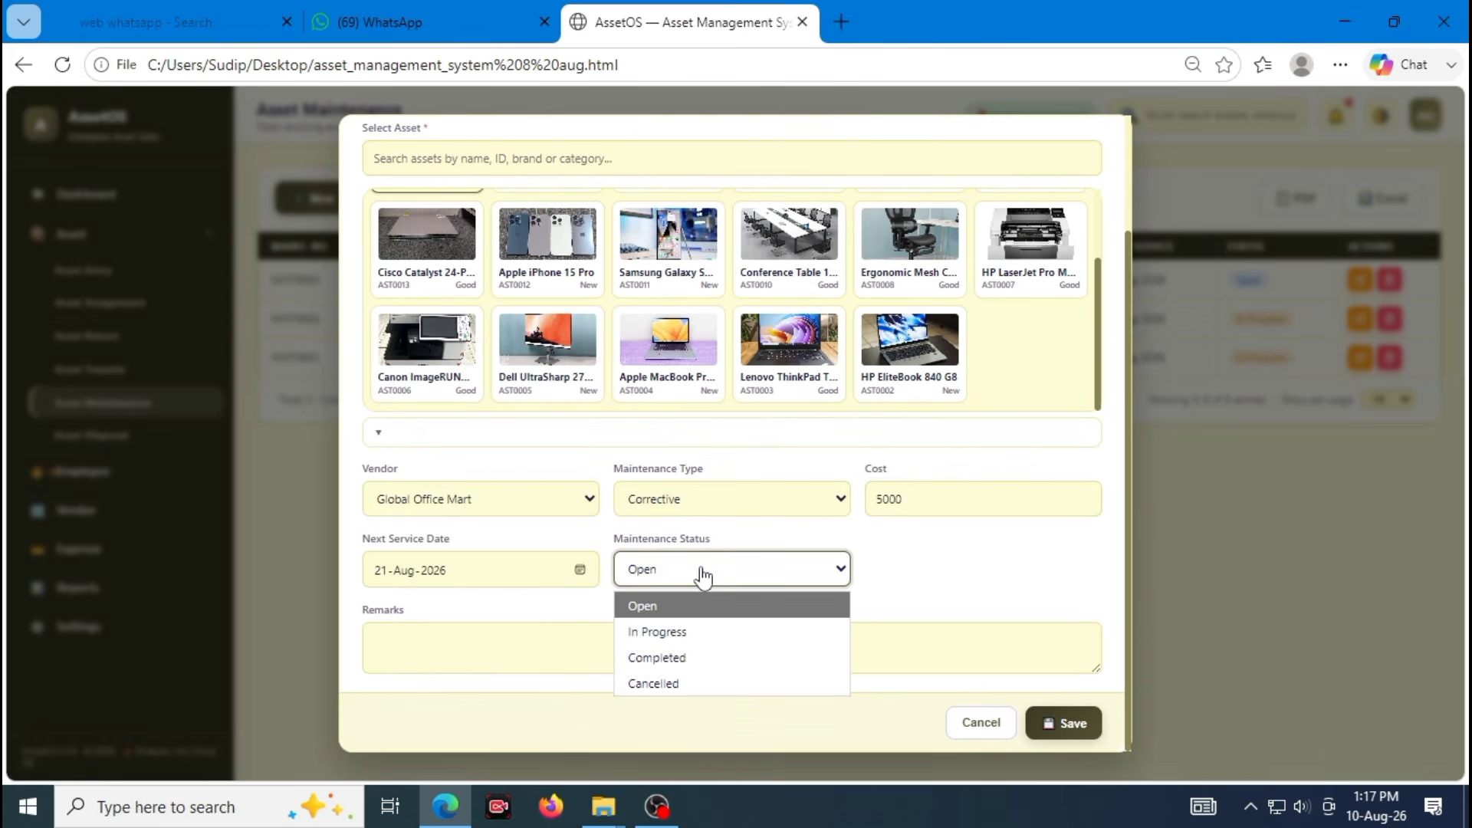
{"action": "left_click", "coordinate": [730, 632]}
{"action": "left_click", "coordinate": [1062, 723]}
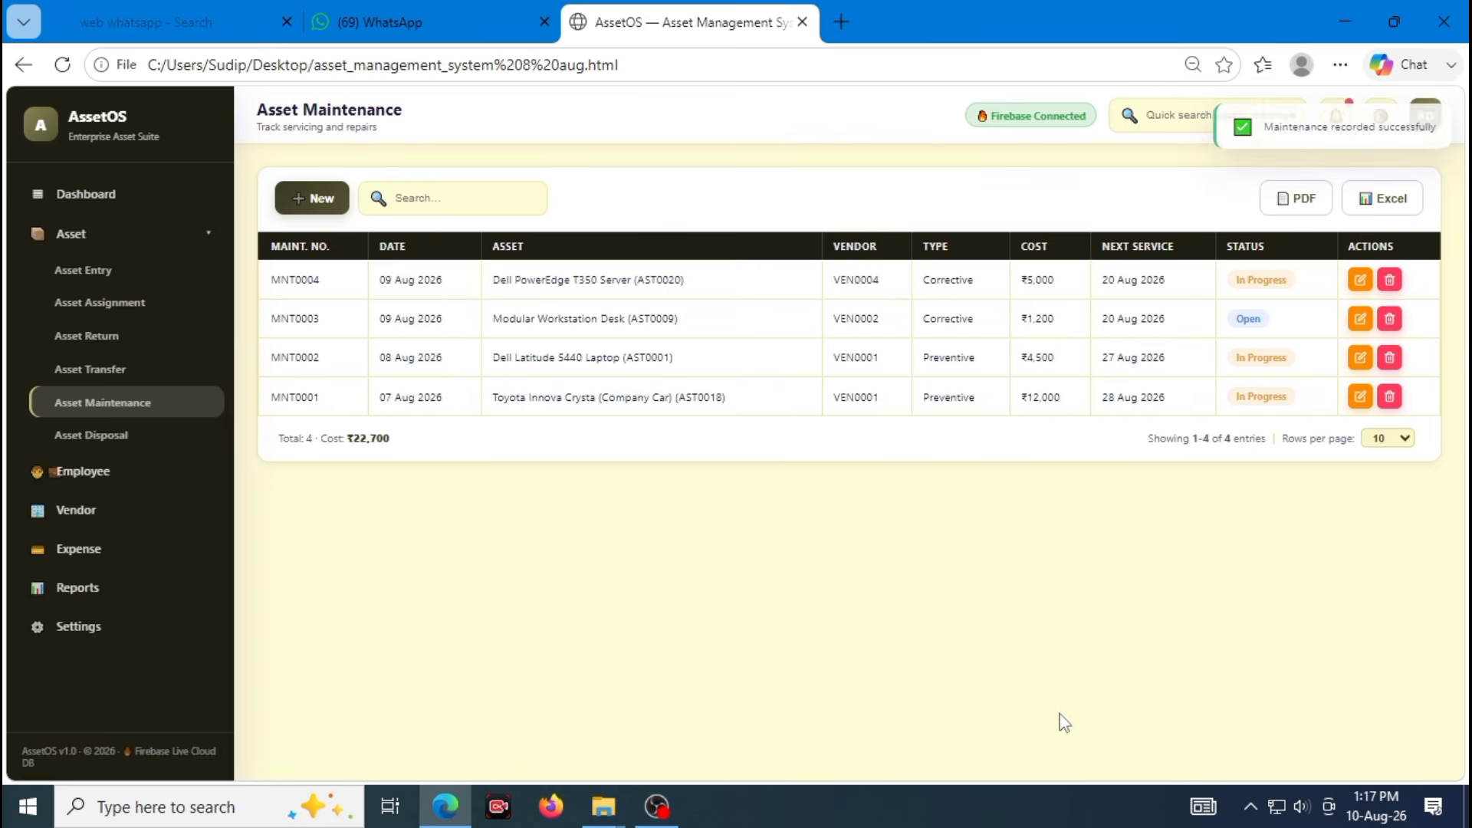
Copy the server's asset name from the newest maintenance record, search the Assigned asset entries for it, and clear the search
{"action": "triple_click", "coordinate": [603, 284]}
{"action": "key", "text": "ctrl+c"}
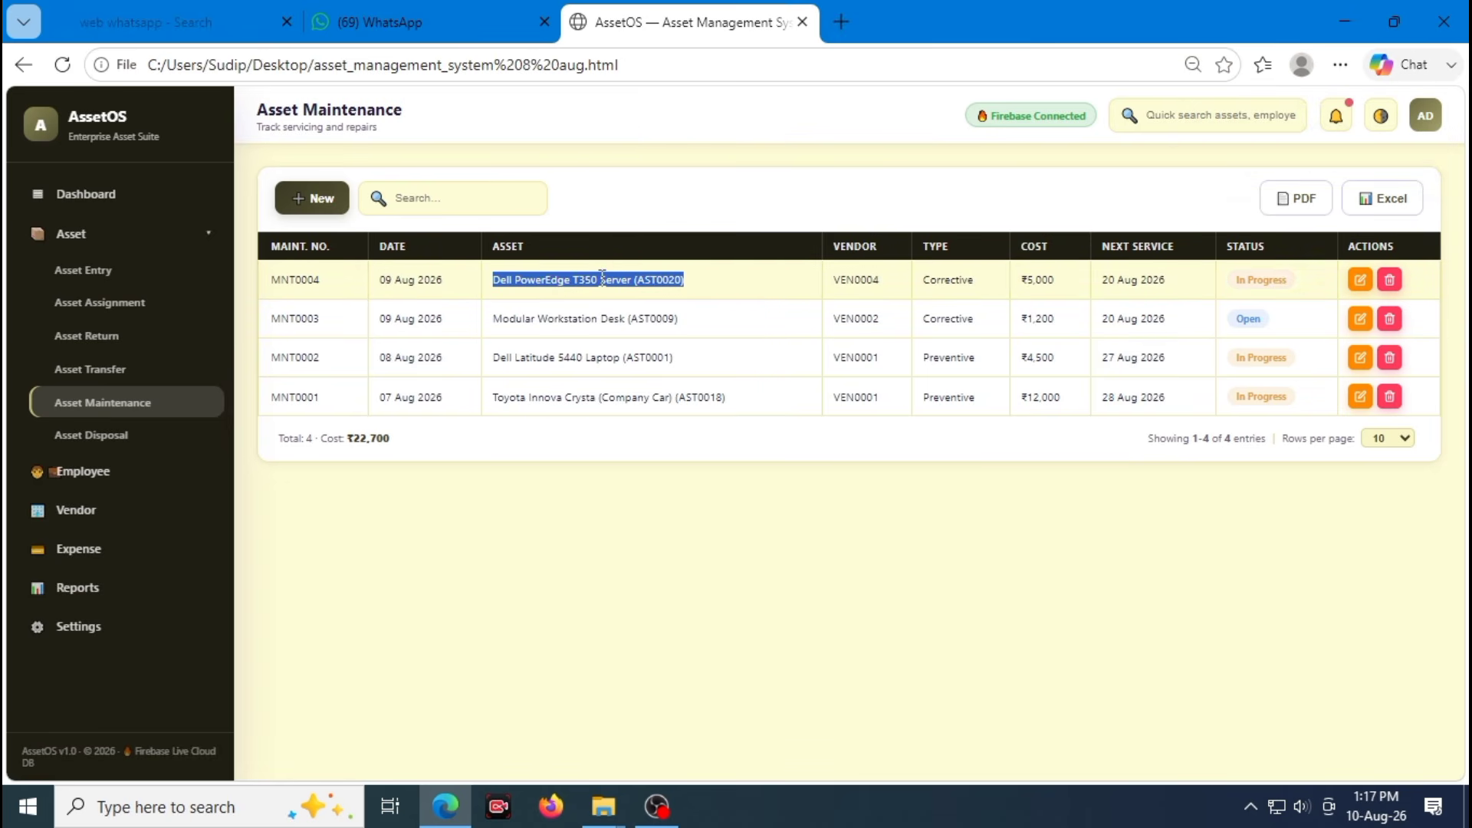
{"action": "left_click", "coordinate": [115, 268]}
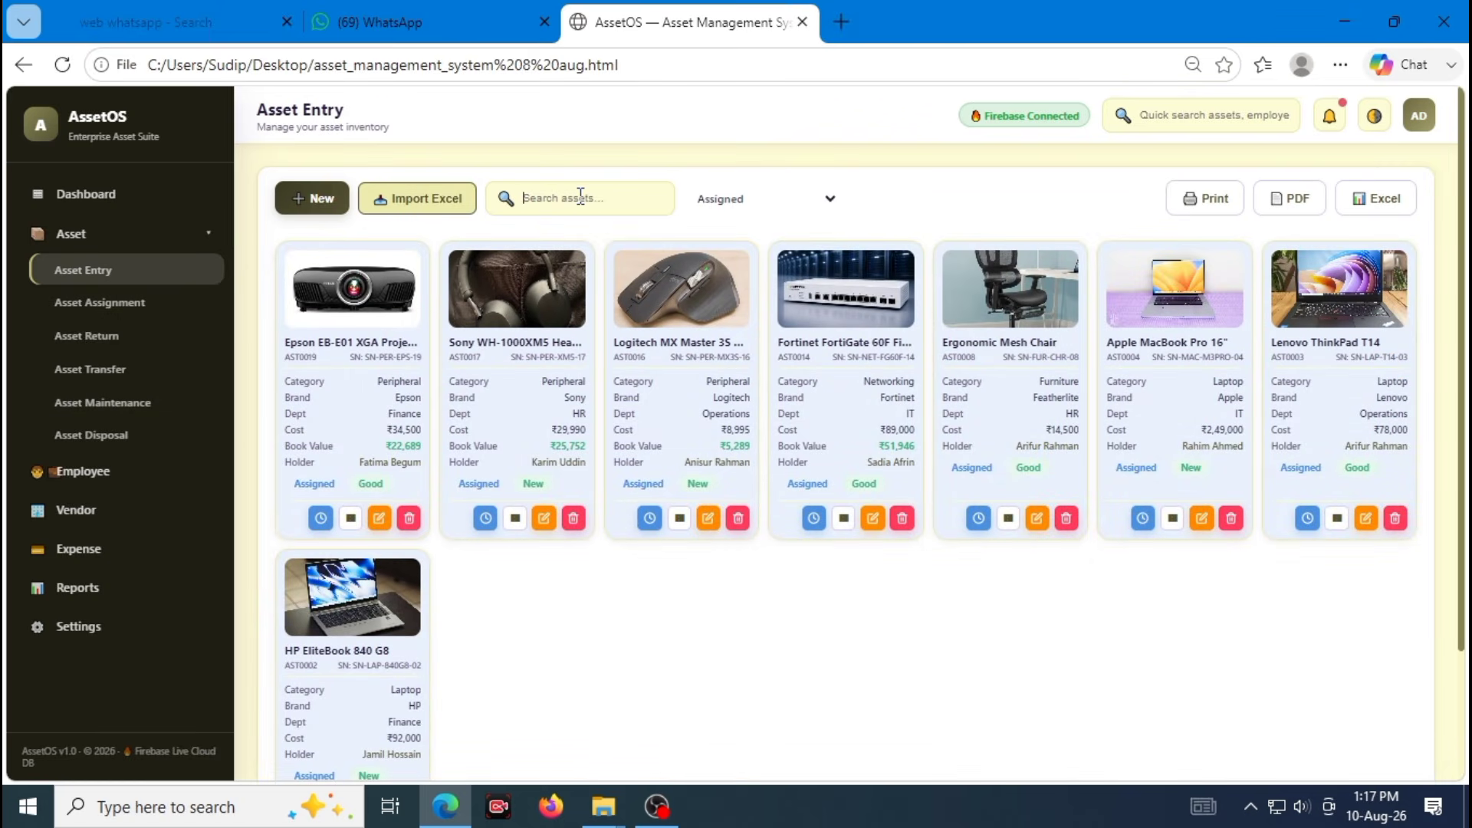
{"action": "left_click", "coordinate": [581, 197]}
{"action": "key", "text": "ctrl+v"}
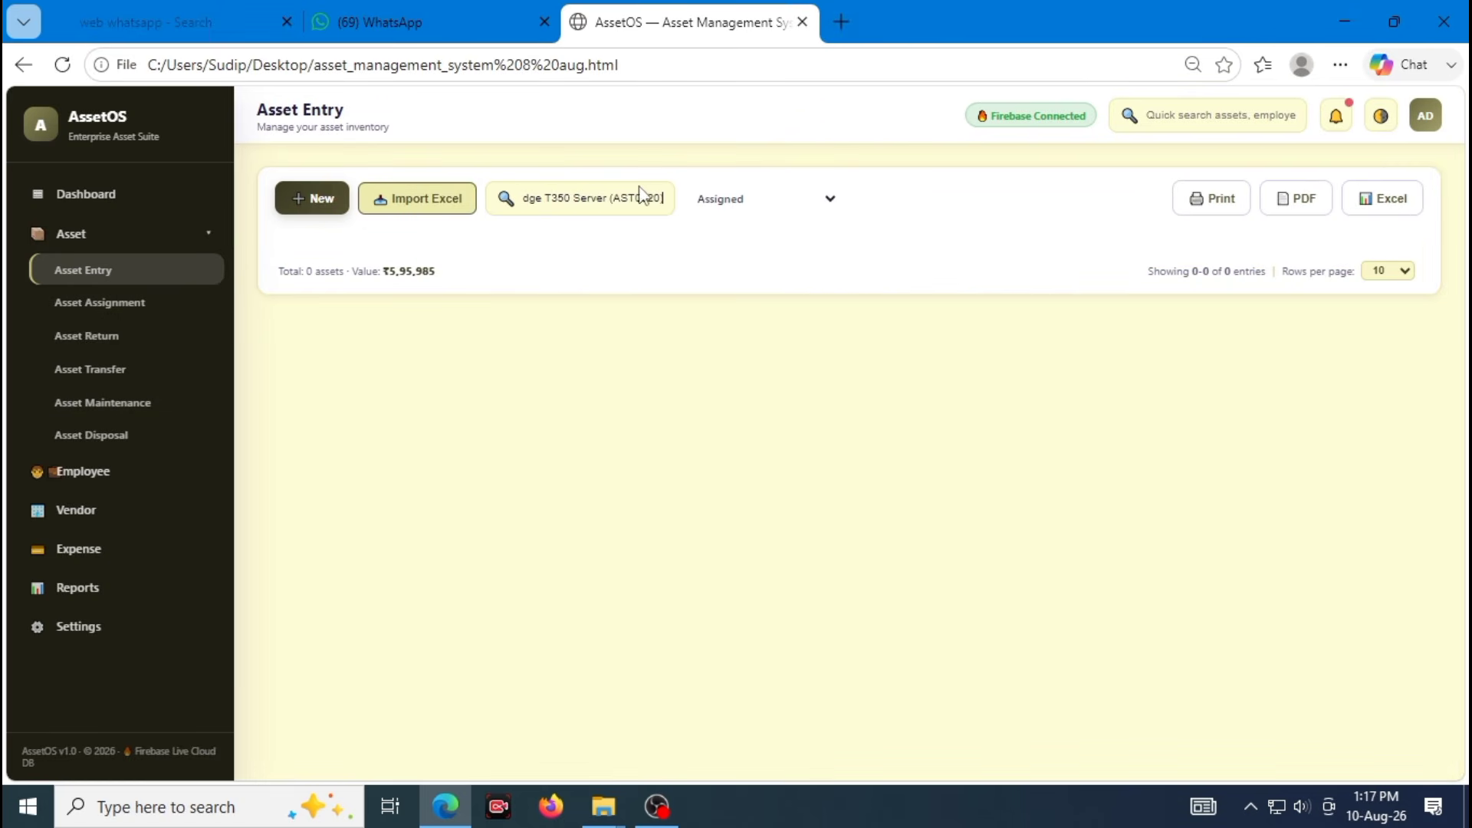
{"action": "key", "text": "BackSpace"}
{"action": "key", "text": "BackSpace"}
{"action": "key", "text": "BackSpace"}
{"action": "key", "text": "BackSpace"}
{"action": "key", "text": "BackSpace"}
{"action": "key", "text": "BackSpace"}
{"action": "key", "text": "BackSpace"}
{"action": "key", "text": "BackSpace"}
{"action": "key", "text": "BackSpace"}
{"action": "key", "text": "BackSpace"}
{"action": "key", "text": "BackSpace"}
{"action": "key", "text": "BackSpace"}
{"action": "key", "text": "BackSpace"}
{"action": "key", "text": "BackSpace"}
{"action": "key", "text": "BackSpace"}
{"action": "key", "text": "BackSpace"}
{"action": "key", "text": "BackSpace"}
{"action": "key", "text": "BackSpace"}
{"action": "key", "text": "BackSpace"}
{"action": "key", "text": "BackSpace"}
{"action": "key", "text": "BackSpace"}
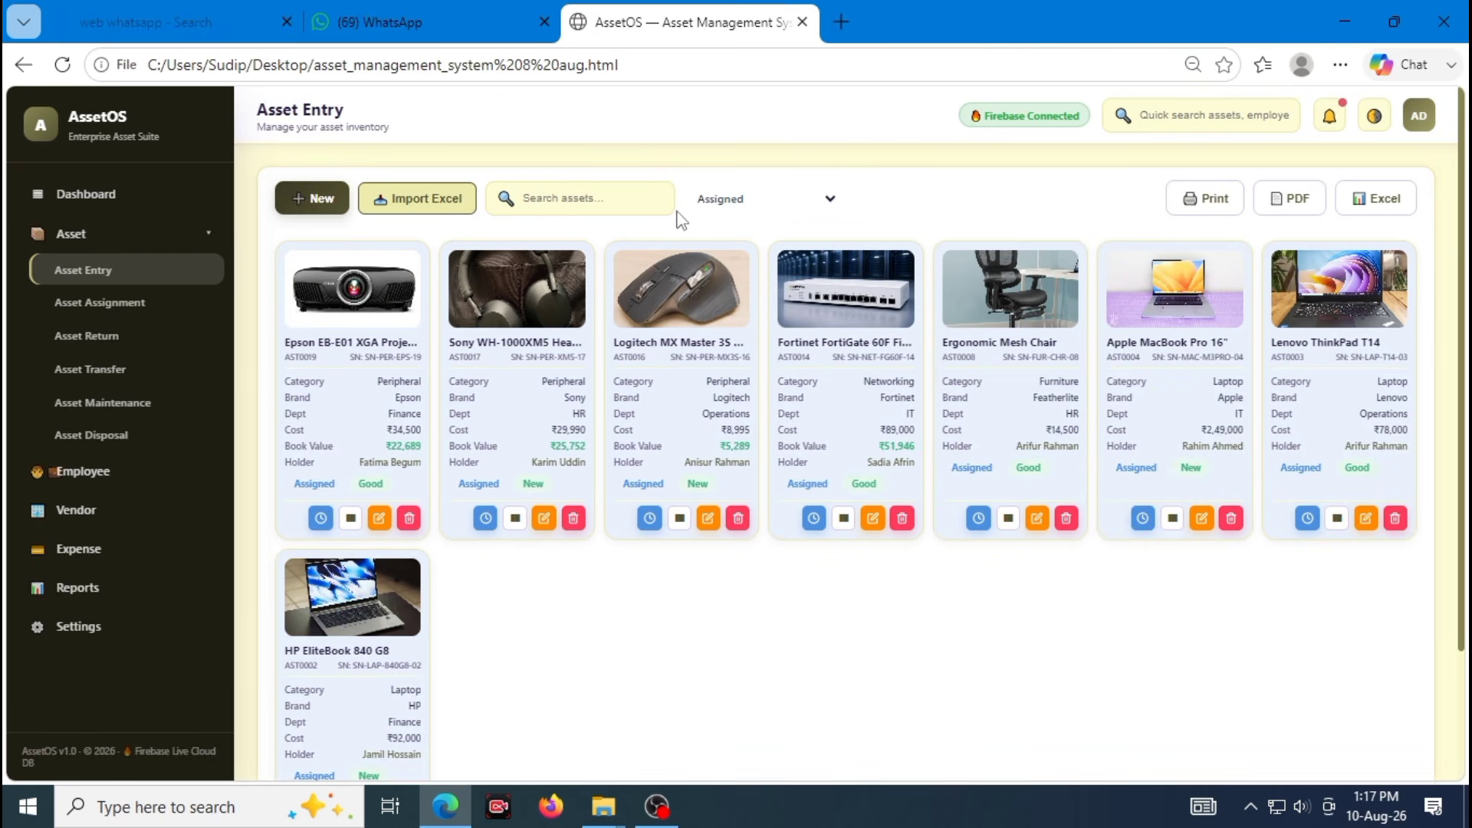
Show asset entries of all statuses, repeat the search with the copied "Dell PowerEdge T350 Server (AST0020)", and clear it
{"action": "left_click", "coordinate": [722, 204]}
{"action": "left_click", "coordinate": [759, 234]}
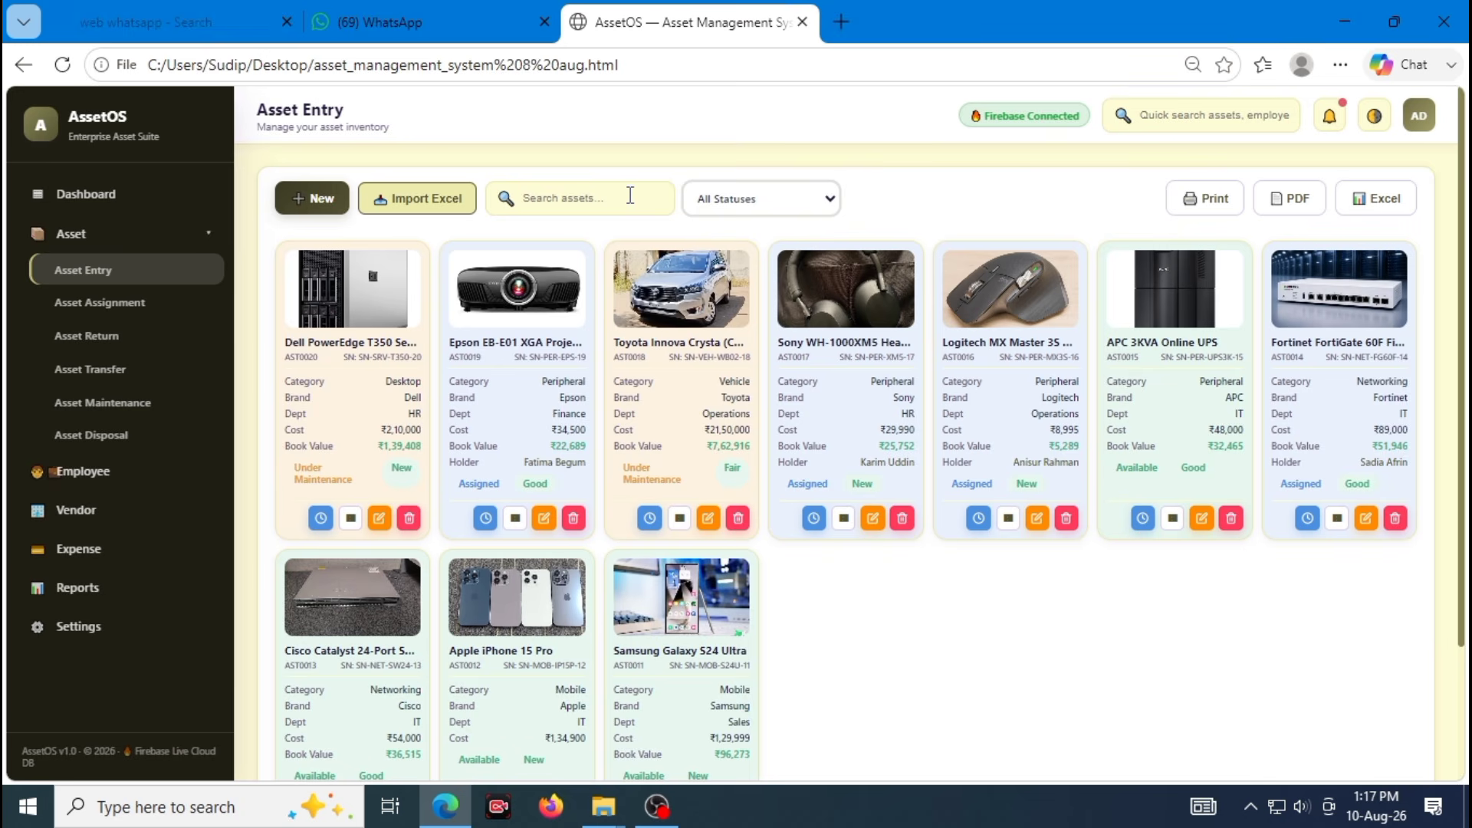
{"action": "left_click", "coordinate": [630, 196]}
{"action": "key", "text": "ctrl+v"}
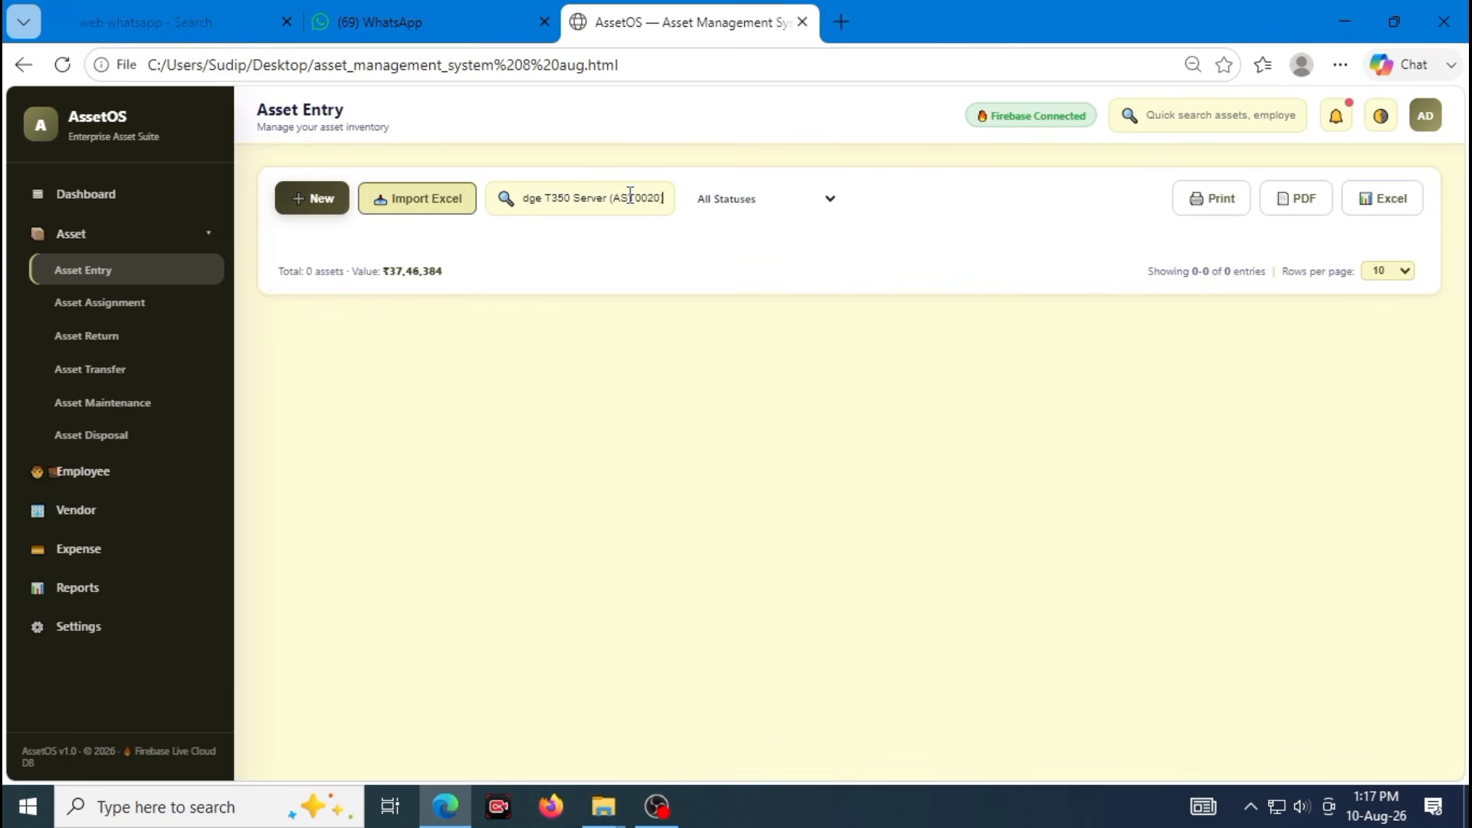
{"action": "key", "text": "BackSpace"}
{"action": "key", "text": "BackSpace"}
{"action": "key", "text": "BackSpace"}
{"action": "key", "text": "BackSpace"}
{"action": "key", "text": "BackSpace"}
{"action": "key", "text": "BackSpace"}
{"action": "key", "text": "BackSpace"}
{"action": "key", "text": "BackSpace"}
{"action": "key", "text": "BackSpace"}
{"action": "key", "text": "BackSpace"}
{"action": "key", "text": "BackSpace"}
{"action": "key", "text": "BackSpace"}
{"action": "key", "text": "BackSpace"}
{"action": "key", "text": "BackSpace"}
{"action": "key", "text": "BackSpace"}
{"action": "key", "text": "BackSpace"}
{"action": "key", "text": "BackSpace"}
{"action": "key", "text": "BackSpace"}
{"action": "key", "text": "BackSpace"}
{"action": "key", "text": "BackSpace"}
{"action": "key", "text": "BackSpace"}
{"action": "key", "text": "BackSpace"}
{"action": "key", "text": "BackSpace"}
{"action": "key", "text": "BackSpace"}
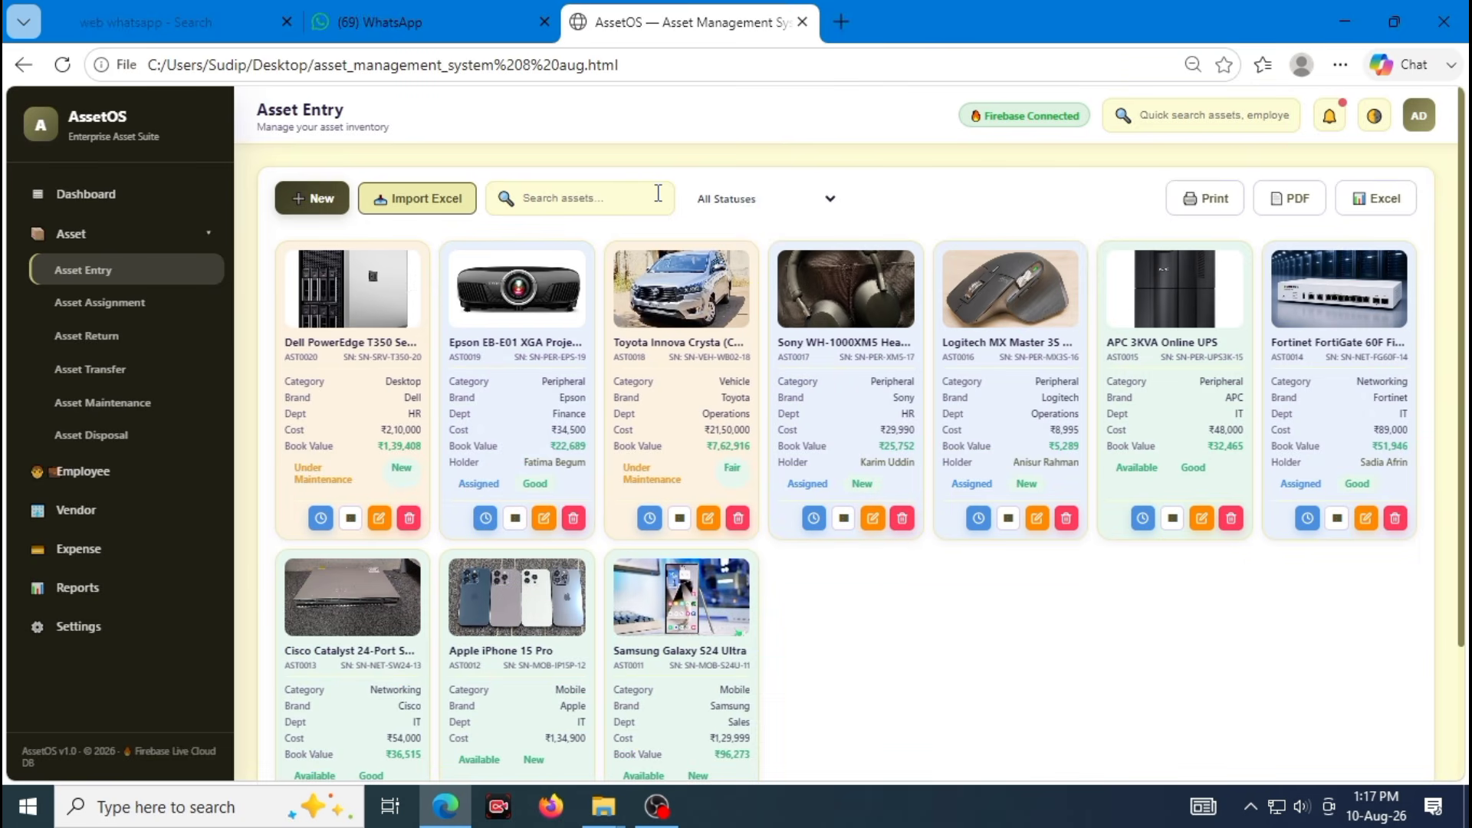
Filter the asset entries by Under Maintenance status and check the Dell PowerEdge T350 server's card
{"action": "left_click", "coordinate": [690, 196]}
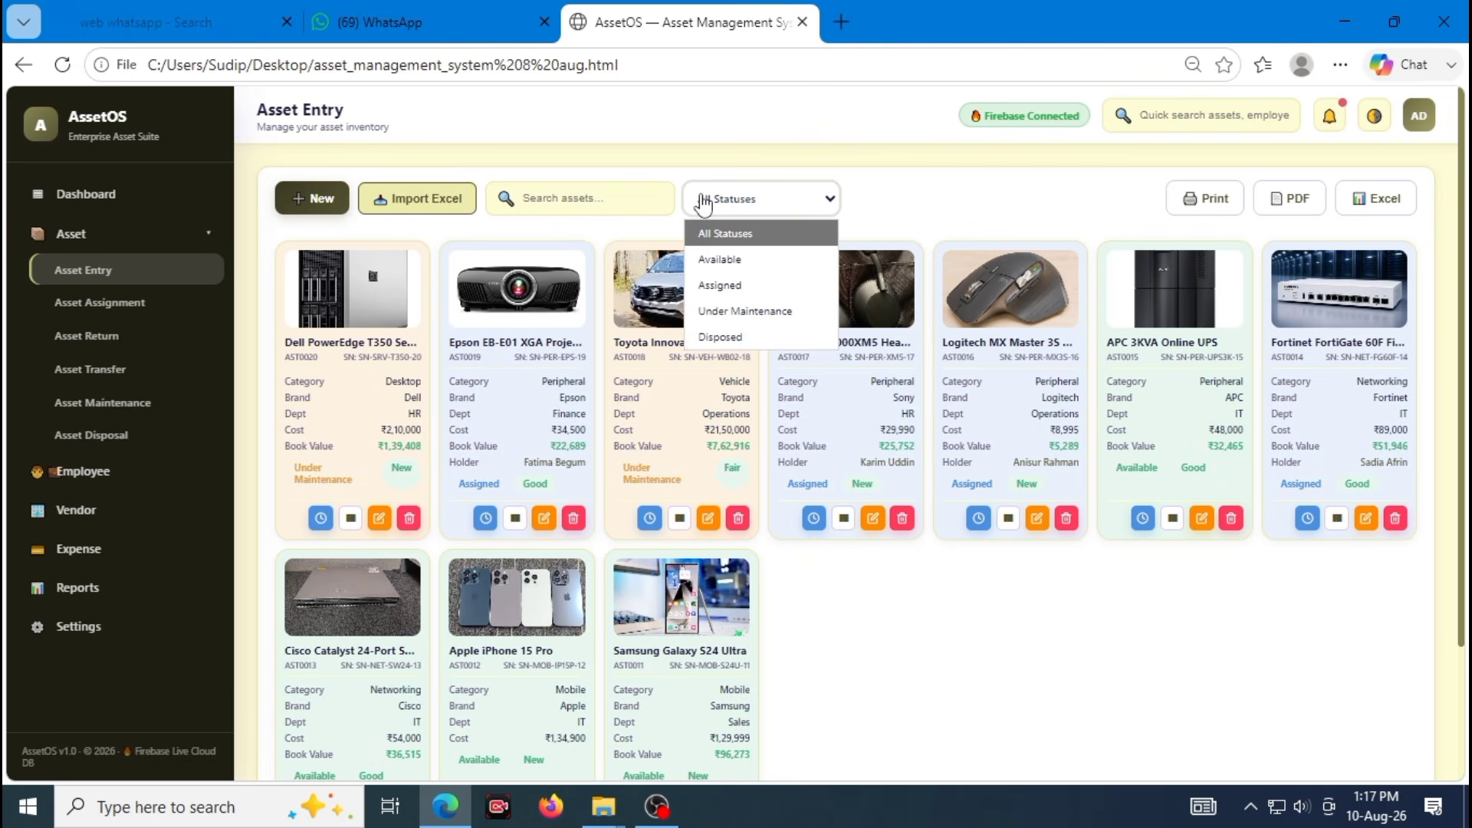
{"action": "left_click", "coordinate": [740, 314]}
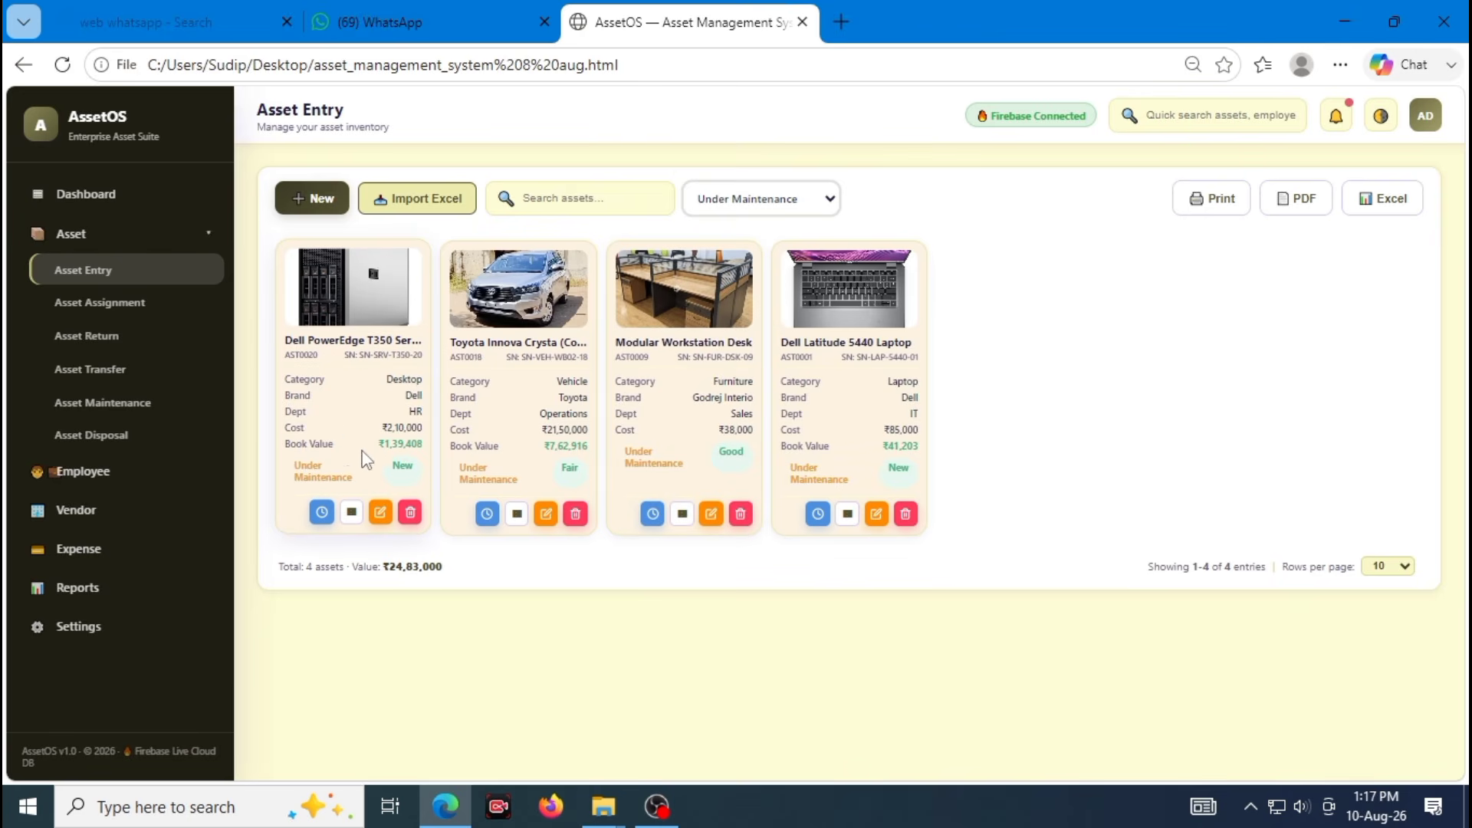
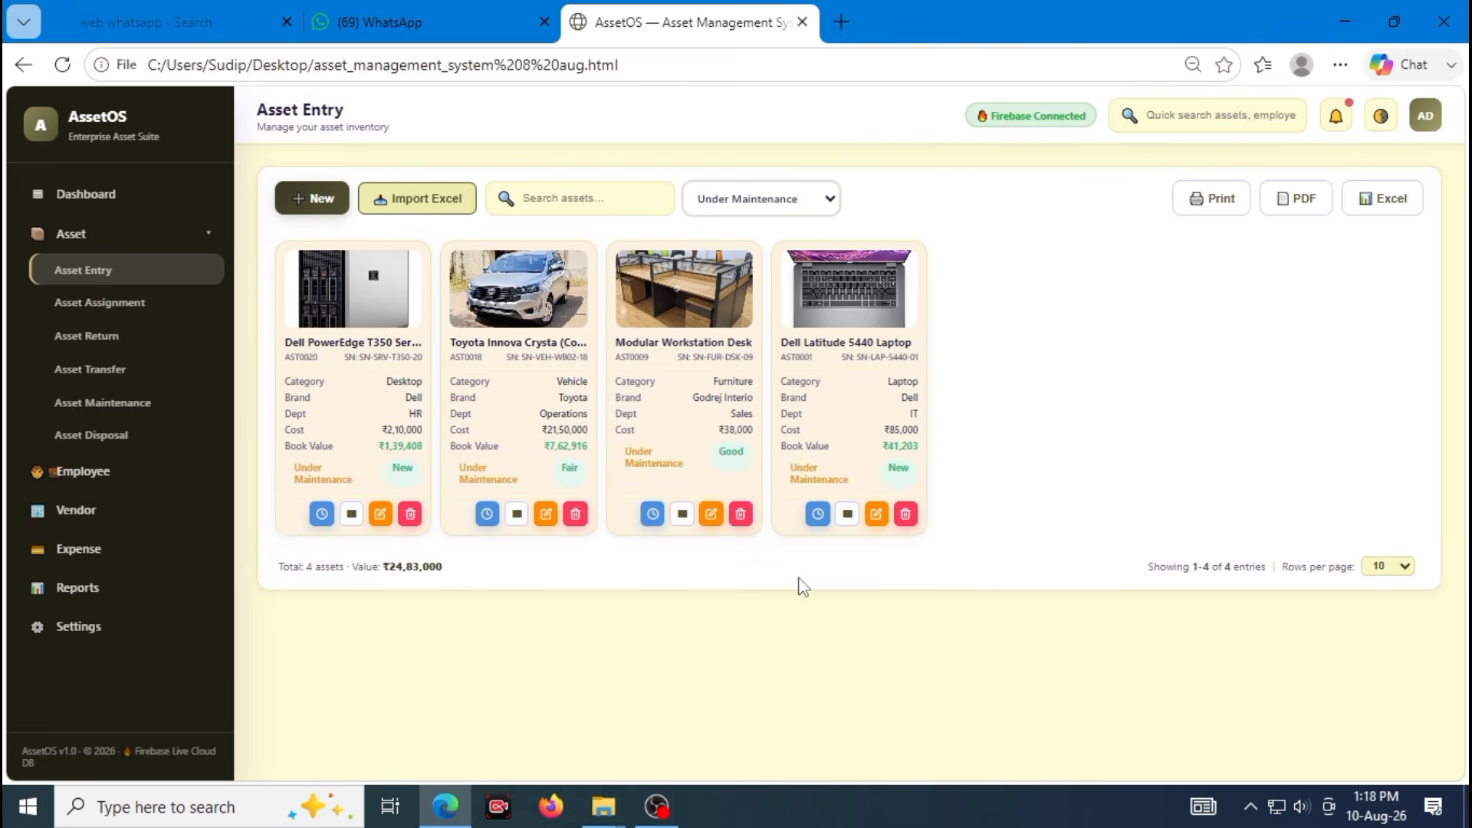
Show all statuses again and open the asset history of the Sony WH-1000XM5 Headset
{"action": "left_click", "coordinate": [743, 199]}
{"action": "left_click", "coordinate": [752, 242]}
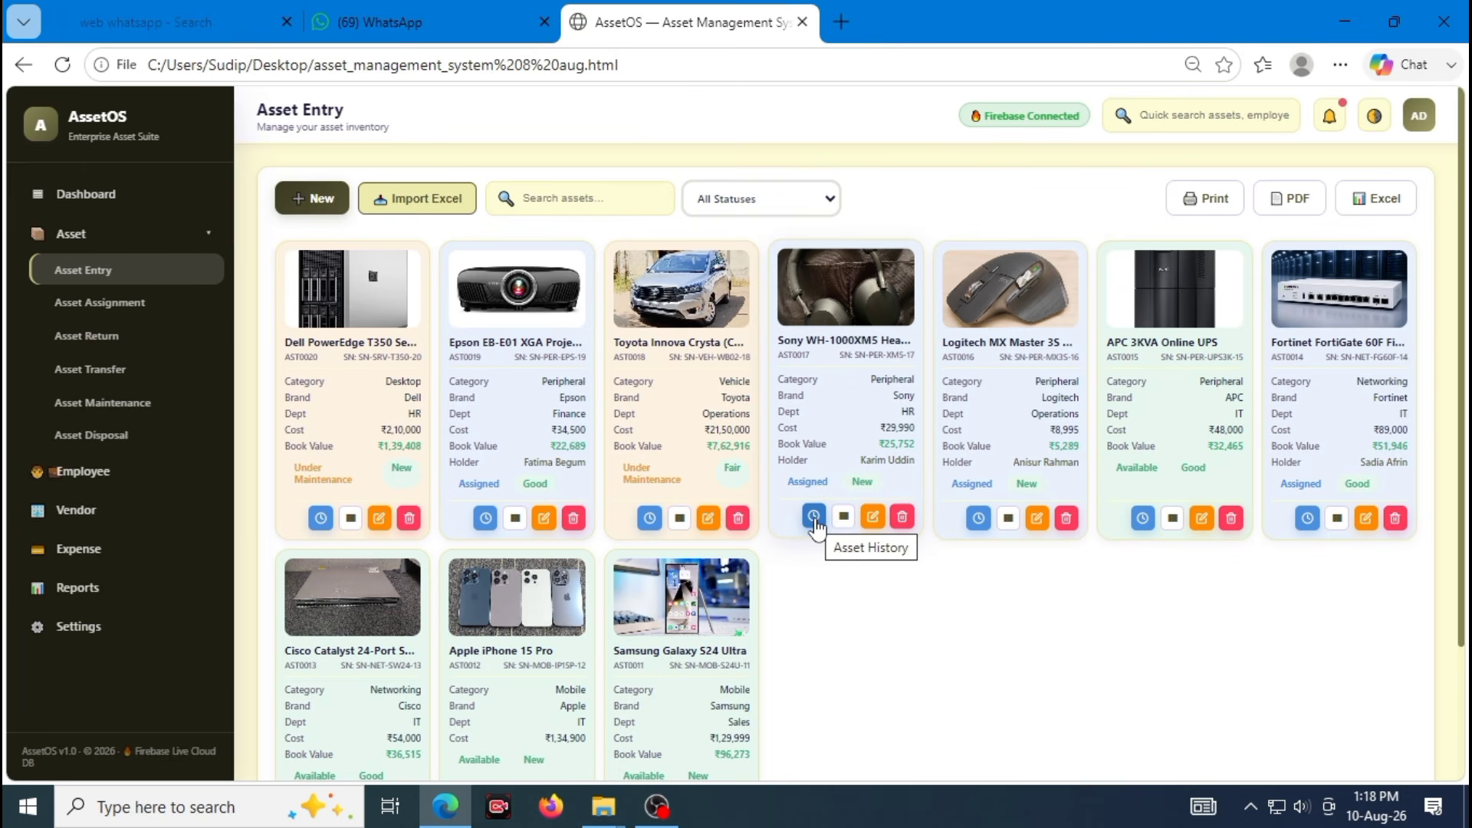
{"action": "left_click", "coordinate": [813, 516]}
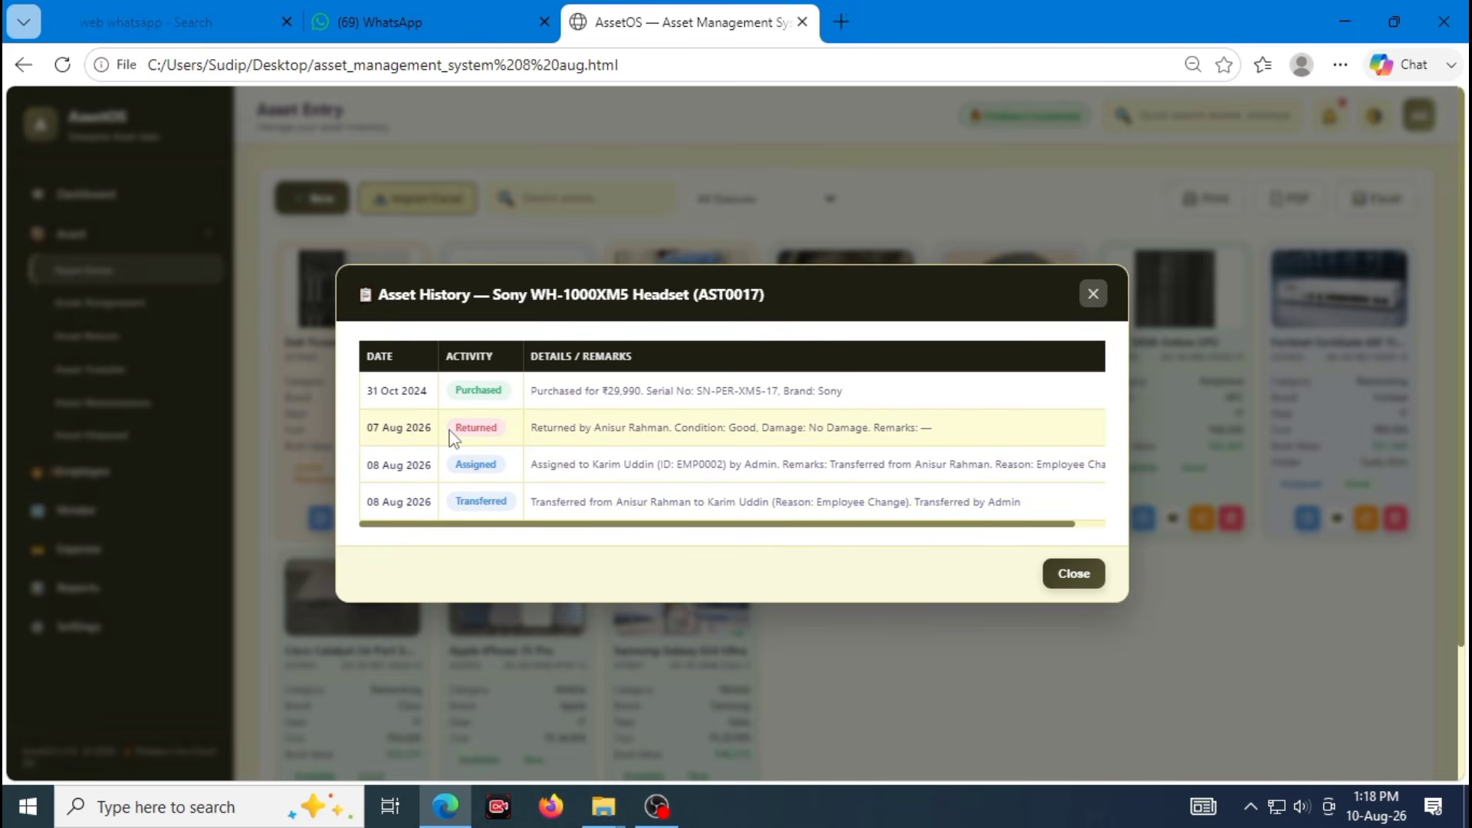
Examine the date and activity of the Returned entry in the Sony WH-1000XM5 Headset's asset history, and close the history
{"action": "left_click_drag", "start_coordinate": [461, 431], "coordinate": [468, 434]}
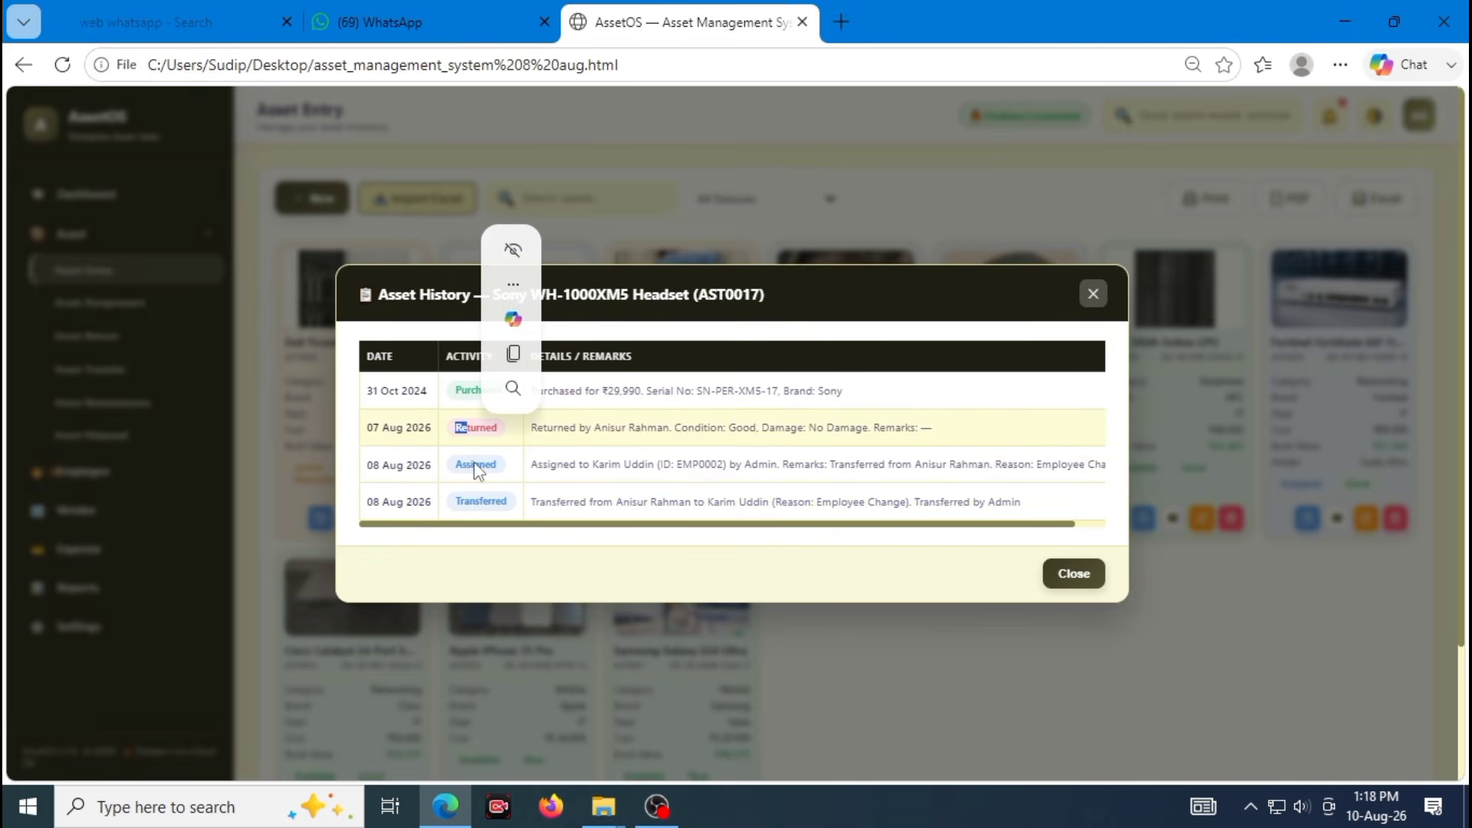
{"action": "left_click", "coordinate": [472, 418]}
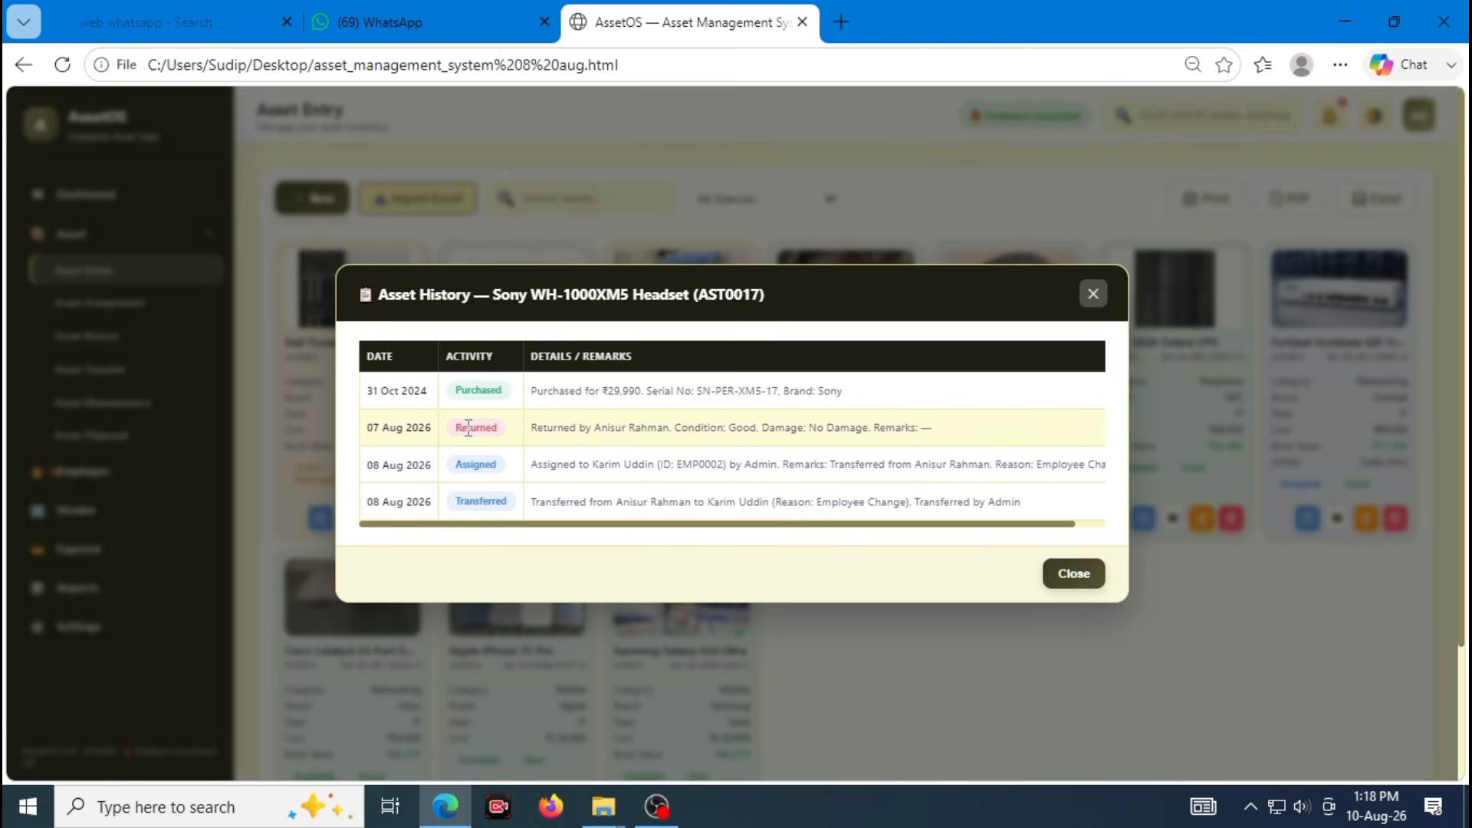
{"action": "left_click_drag", "start_coordinate": [469, 427], "coordinate": [514, 432]}
{"action": "left_click", "coordinate": [460, 477]}
{"action": "left_click_drag", "start_coordinate": [366, 428], "coordinate": [434, 442]}
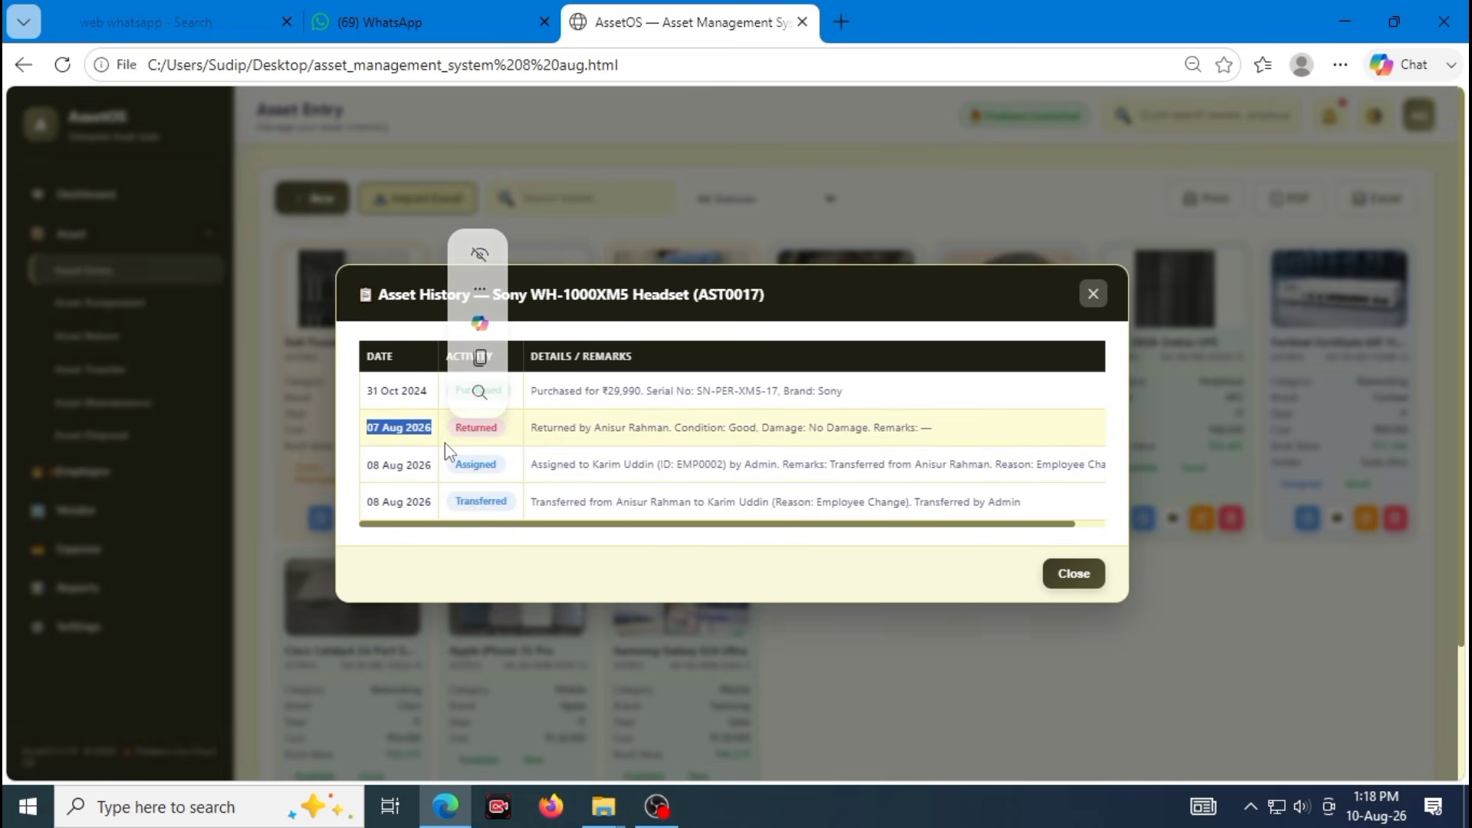
{"action": "double_click", "coordinate": [475, 427]}
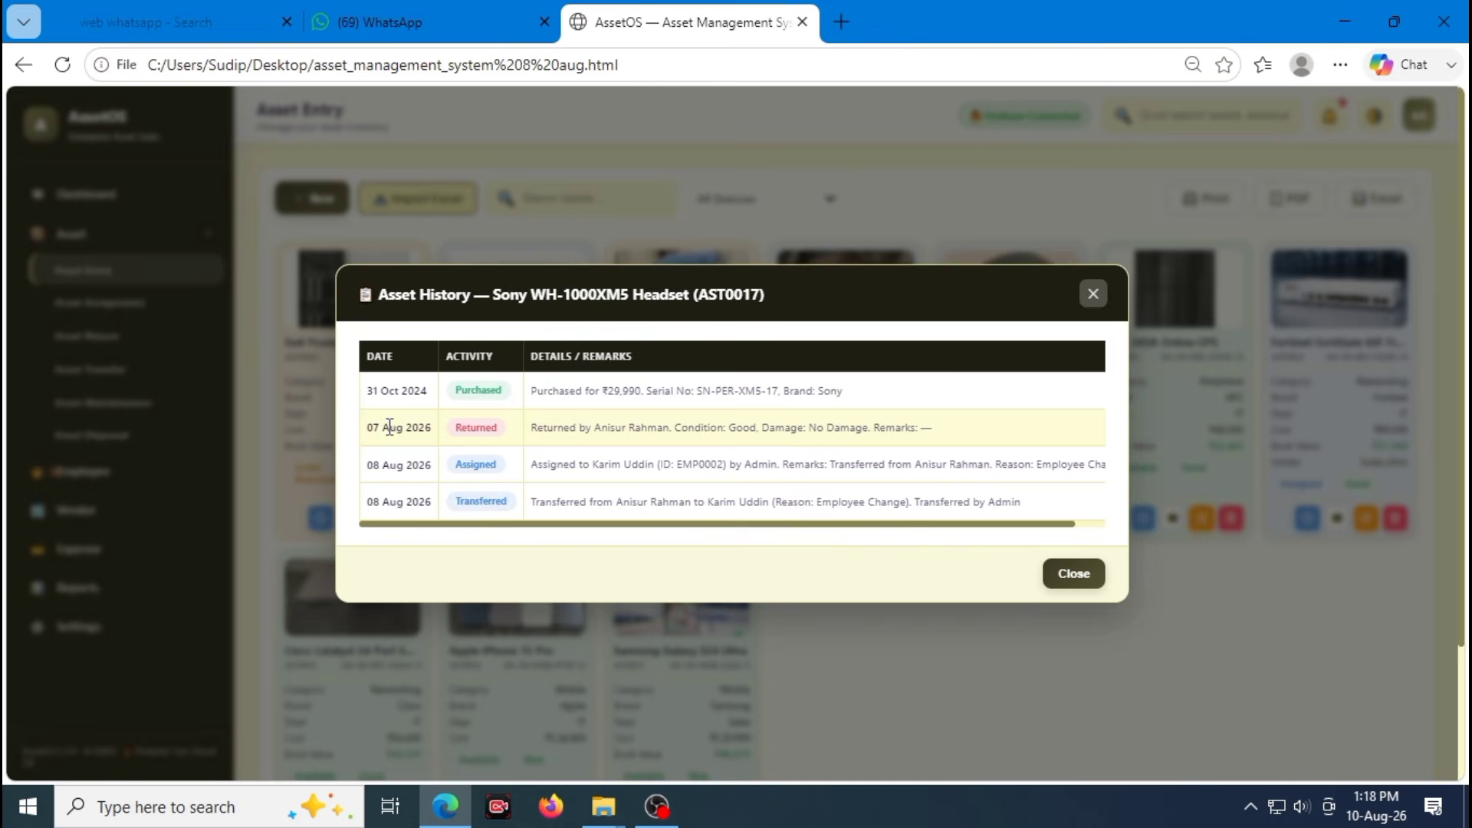
{"action": "left_click_drag", "start_coordinate": [373, 427], "coordinate": [425, 430]}
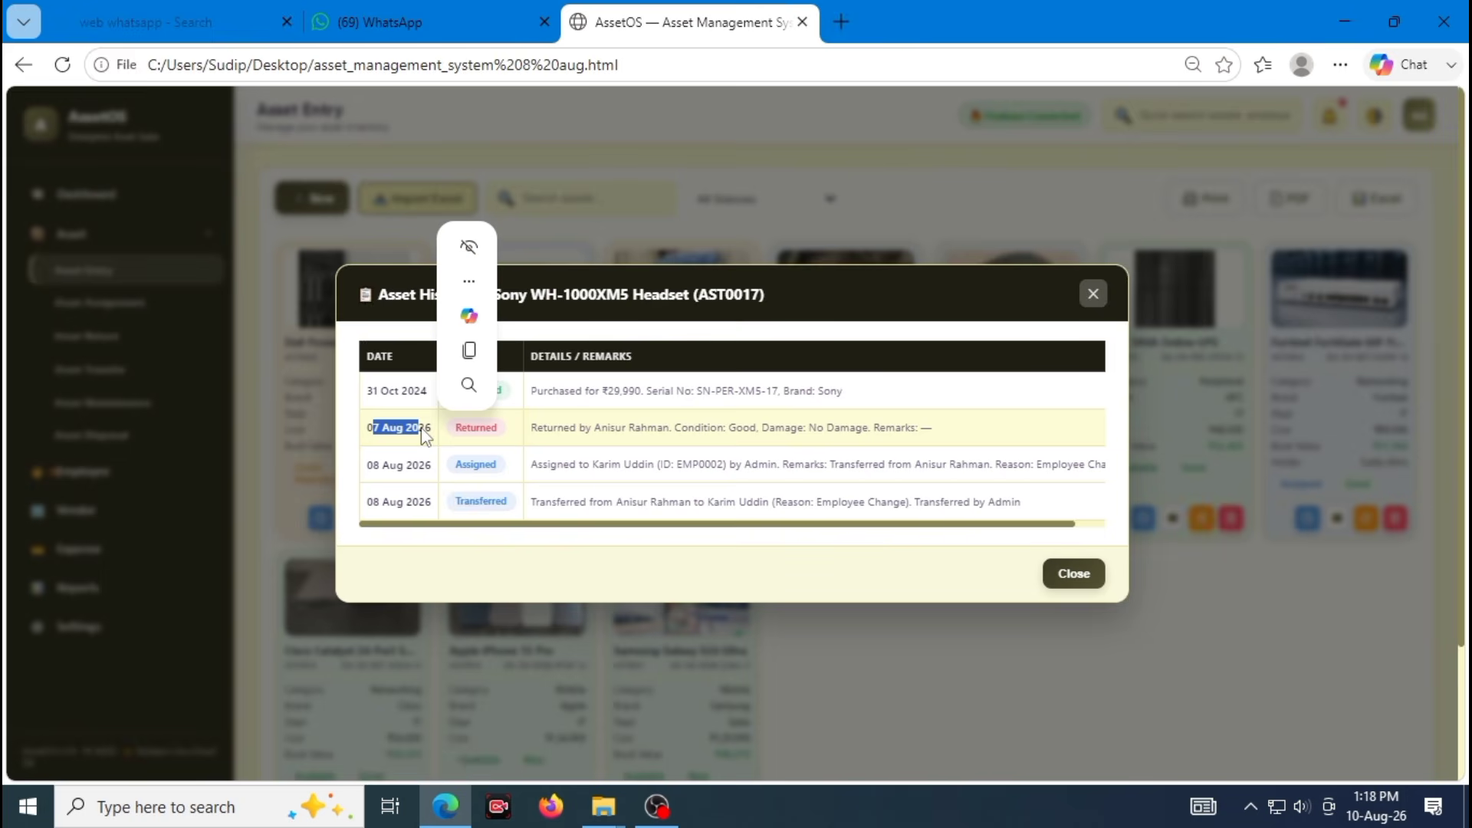
{"action": "left_click", "coordinate": [471, 429]}
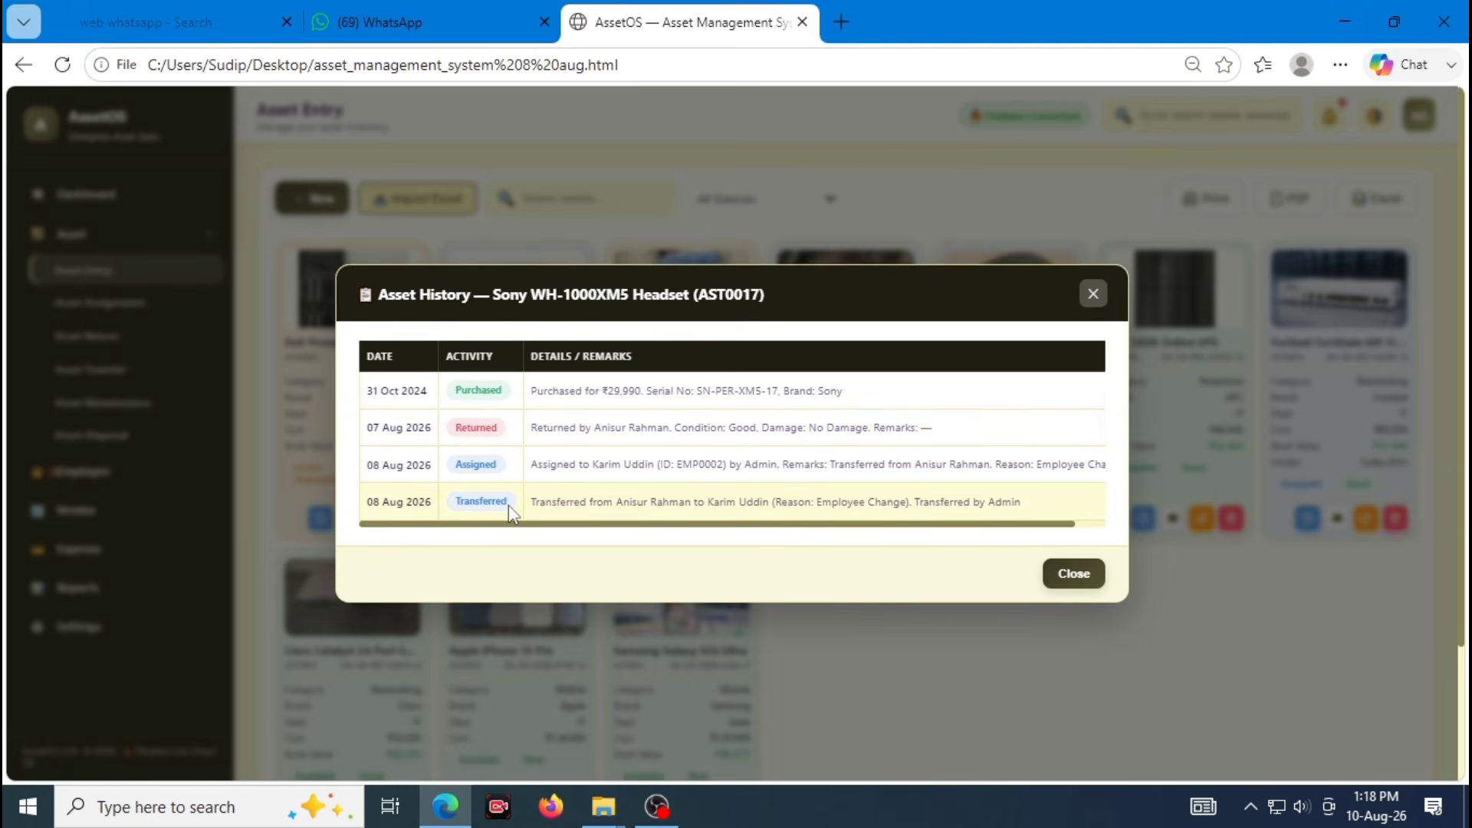
{"action": "left_click", "coordinate": [1090, 294]}
View the asset histories of the APC 3KVA Online UPS and the Dell PowerEdge T350 Server, closing each one
{"action": "left_click", "coordinate": [1145, 520]}
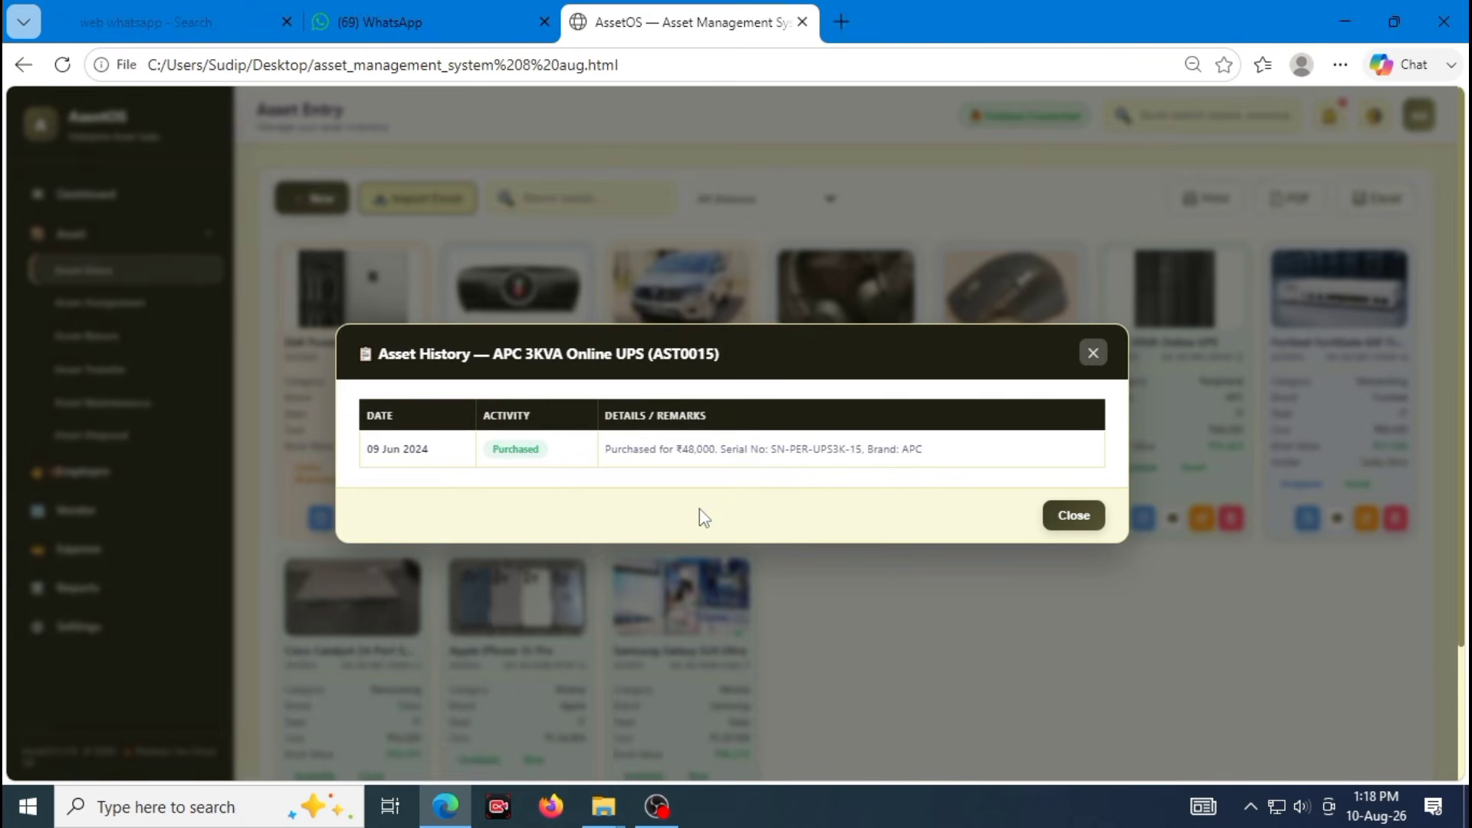
{"action": "left_click", "coordinate": [1093, 353]}
{"action": "scroll", "coordinate": [789, 585], "scroll_direction": "down", "scroll_amount": 1}
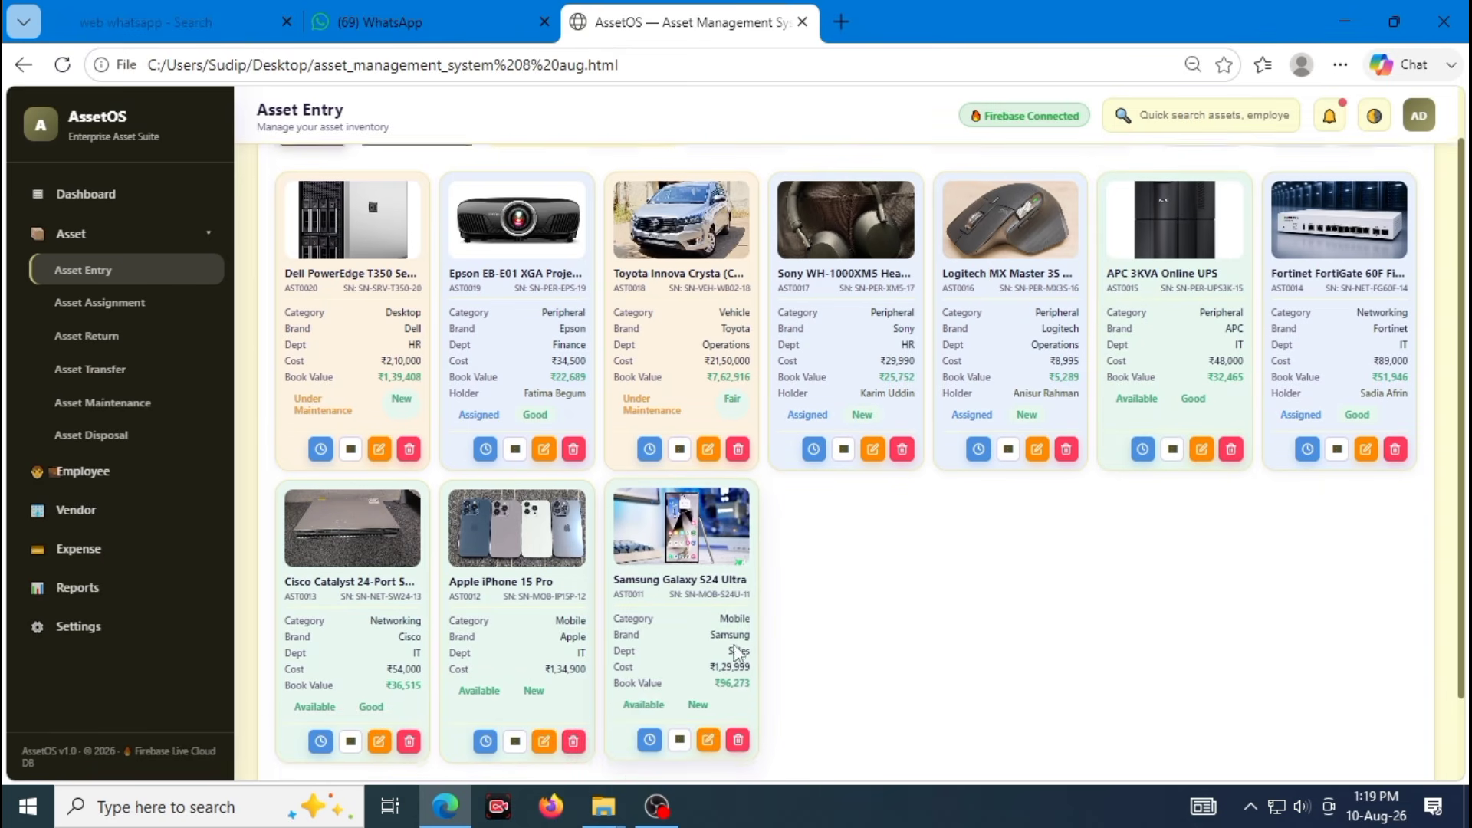
{"action": "left_click", "coordinate": [321, 446]}
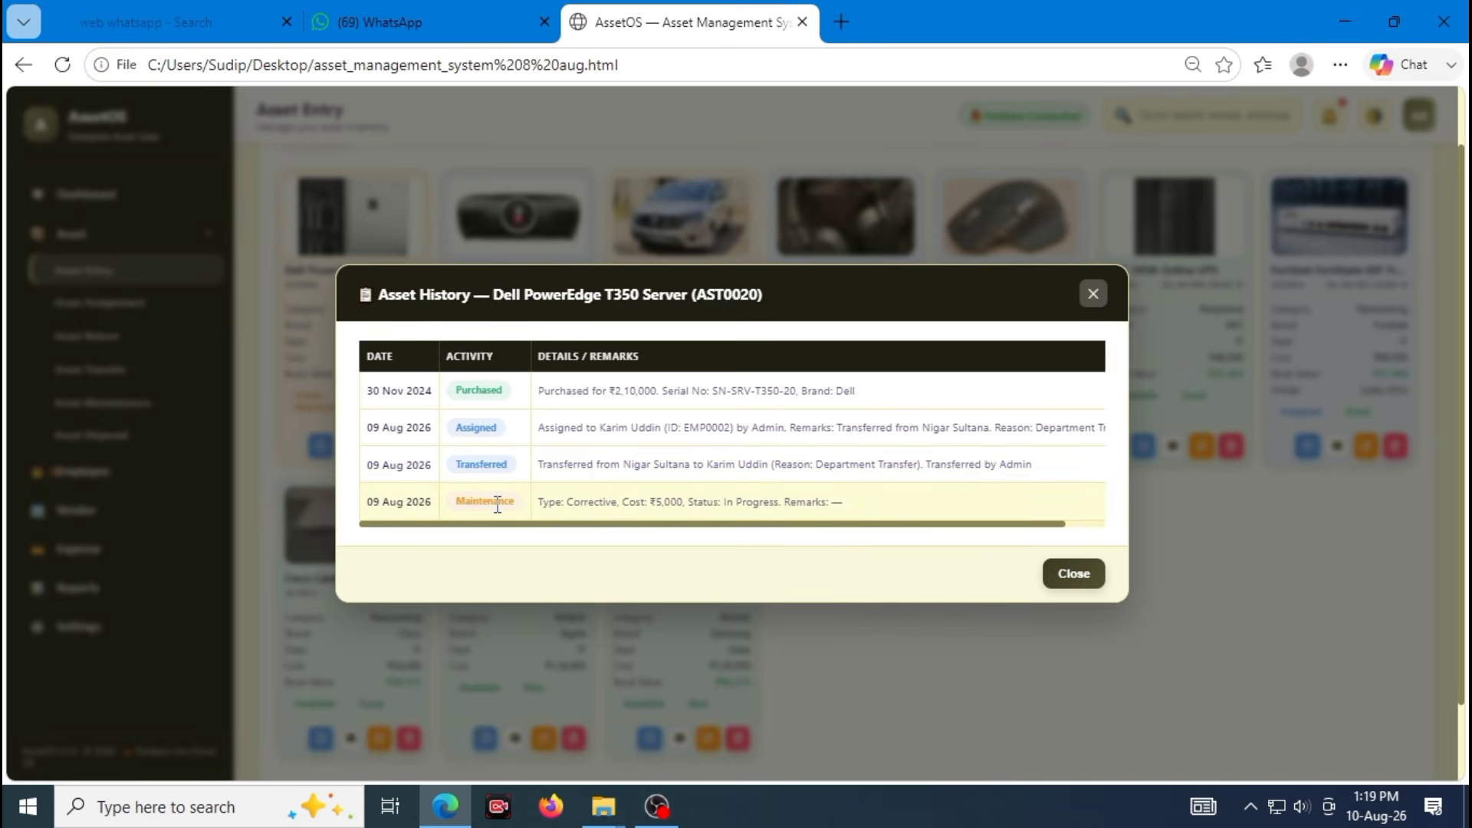
{"action": "left_click", "coordinate": [1091, 293]}
Look over the Asset Disposal and Asset Entry pages, and open the employee records
{"action": "left_click", "coordinate": [141, 432]}
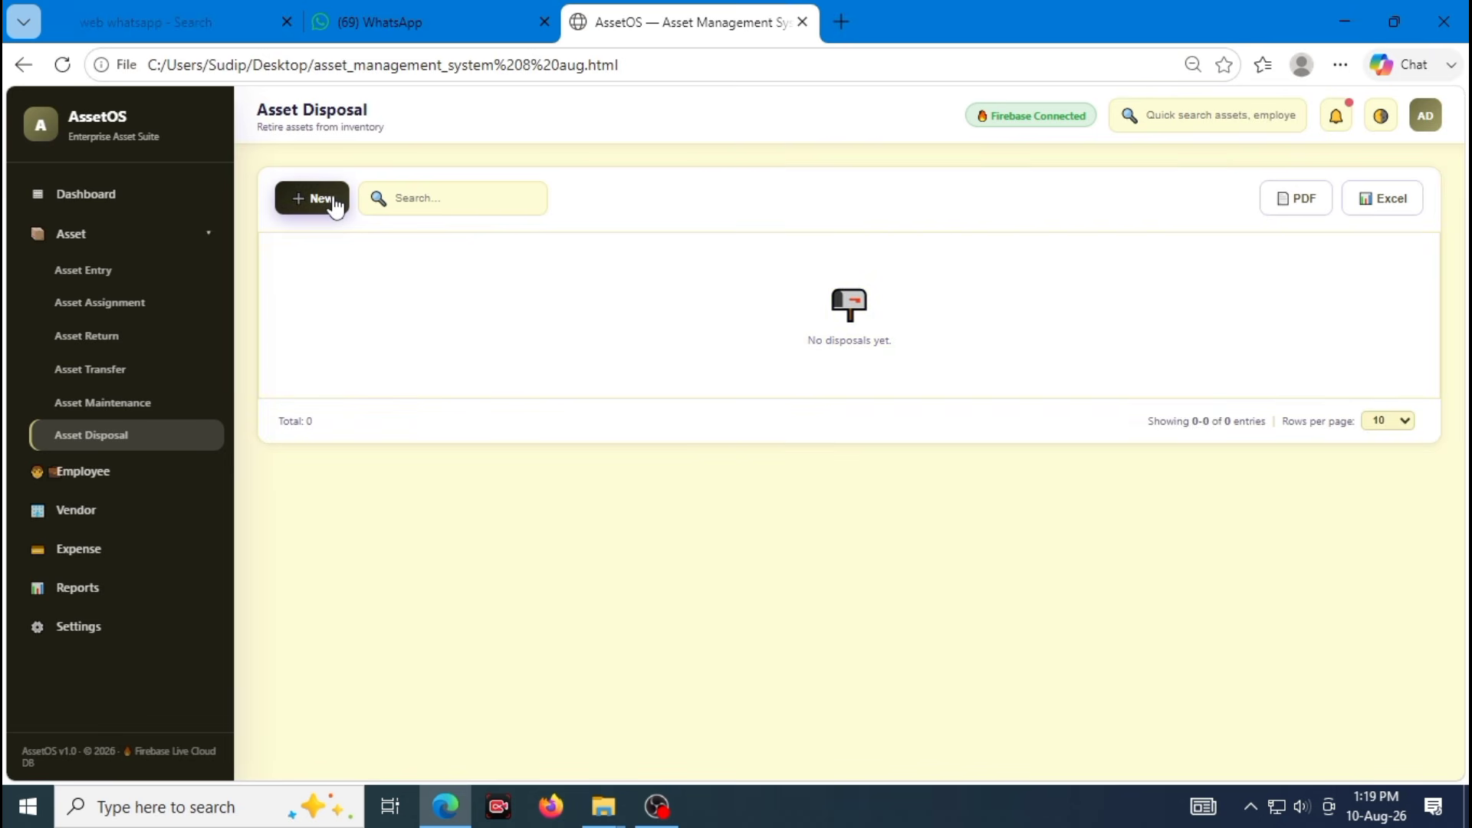
{"action": "left_click", "coordinate": [203, 273]}
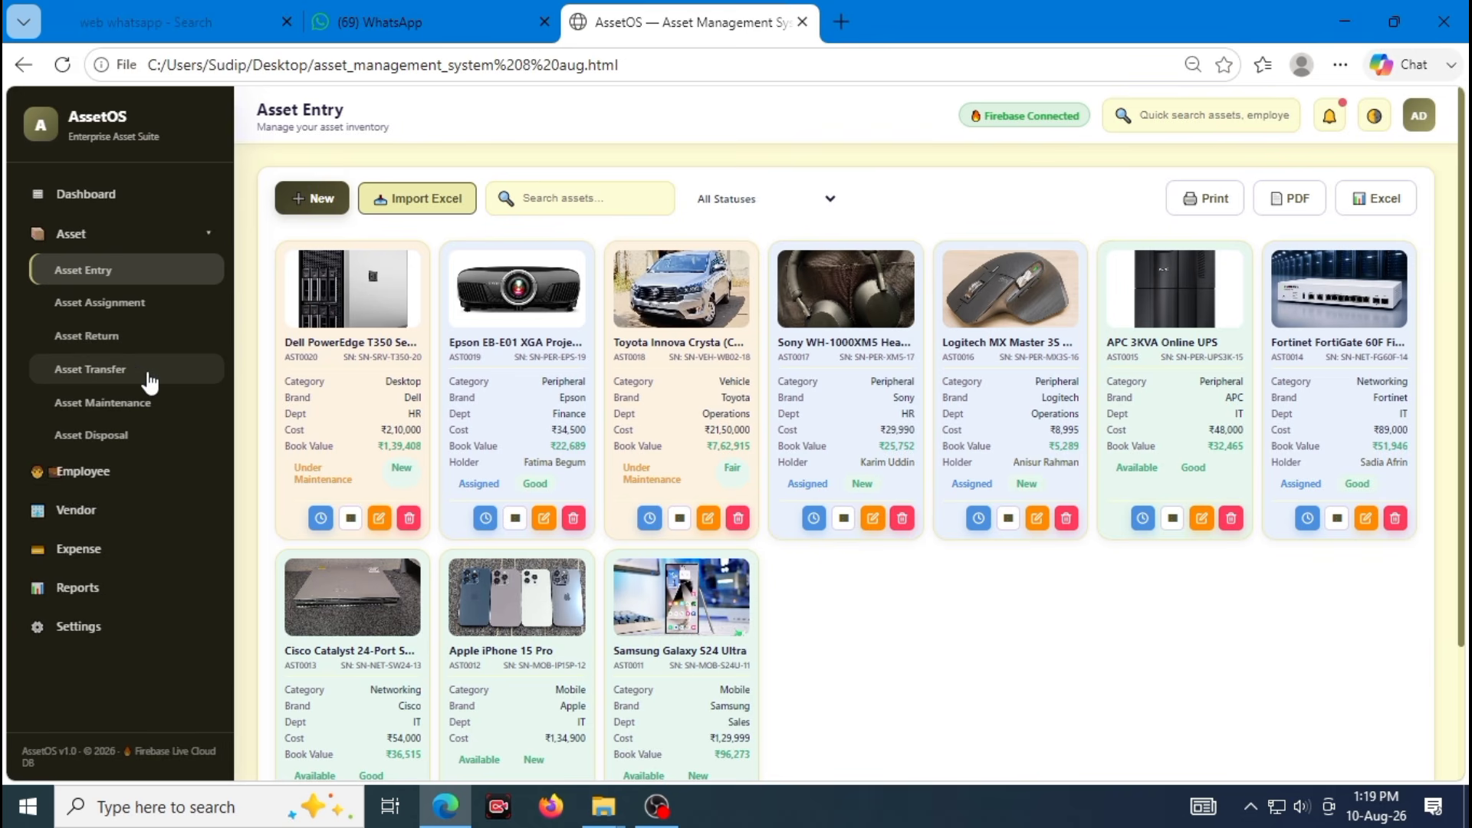
{"action": "left_click", "coordinate": [174, 469]}
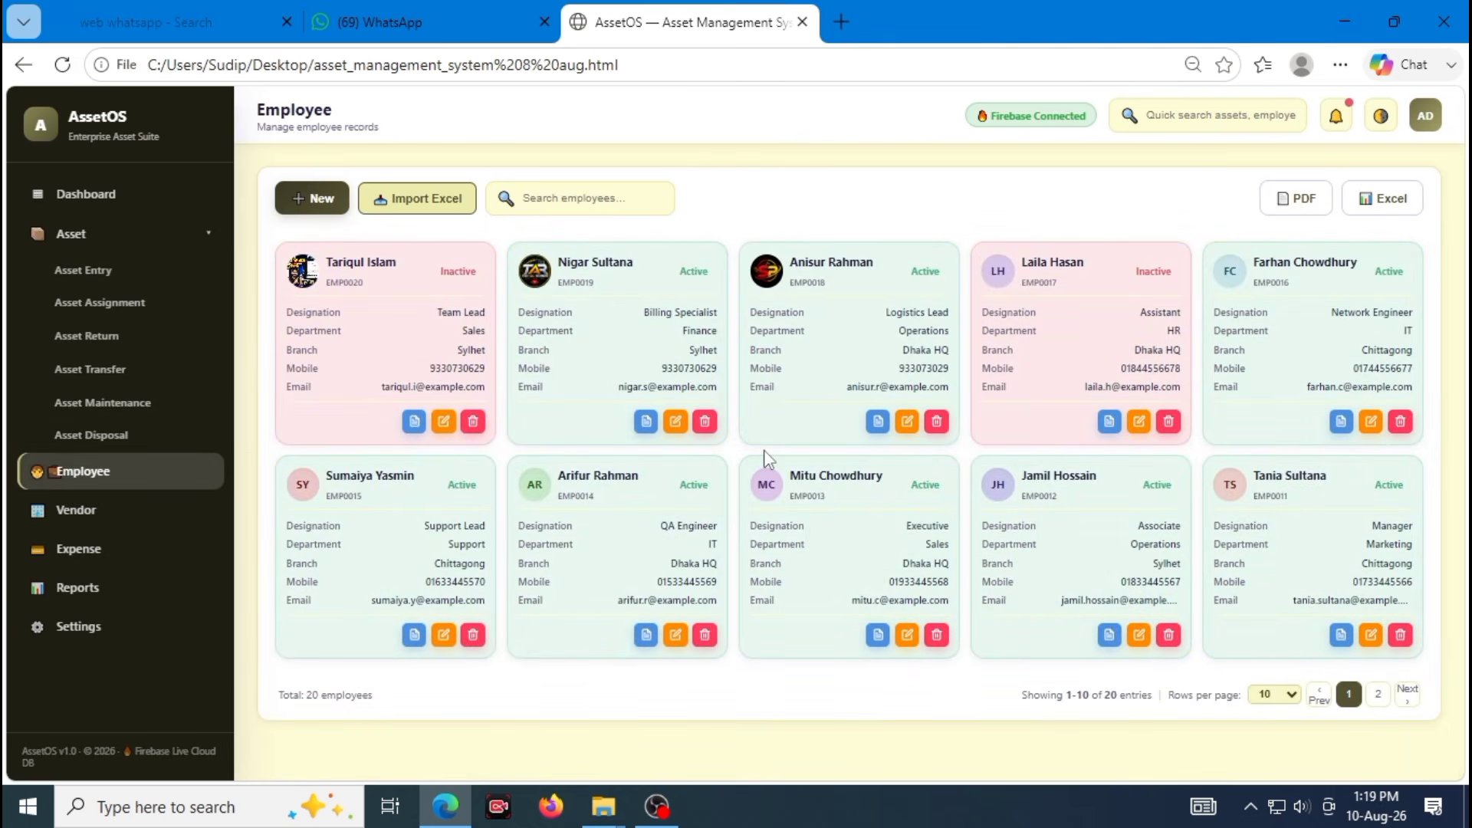
Examine the asset statements of the Finance Billing Specialist and the Operations Logistics Lead, including the latter's returned and transferred-out assets
{"action": "left_click", "coordinate": [646, 420]}
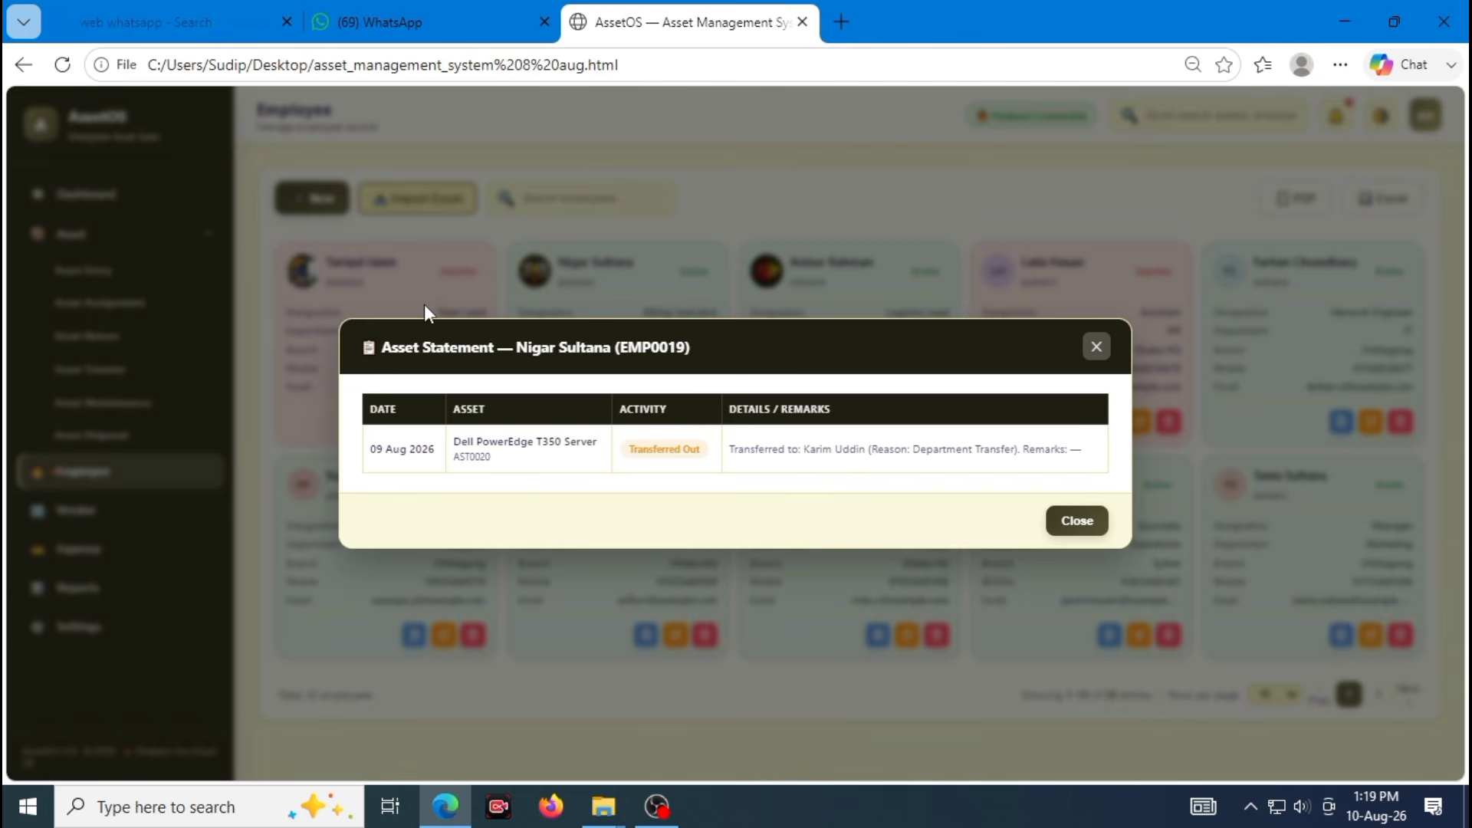
{"action": "left_click", "coordinate": [1096, 349]}
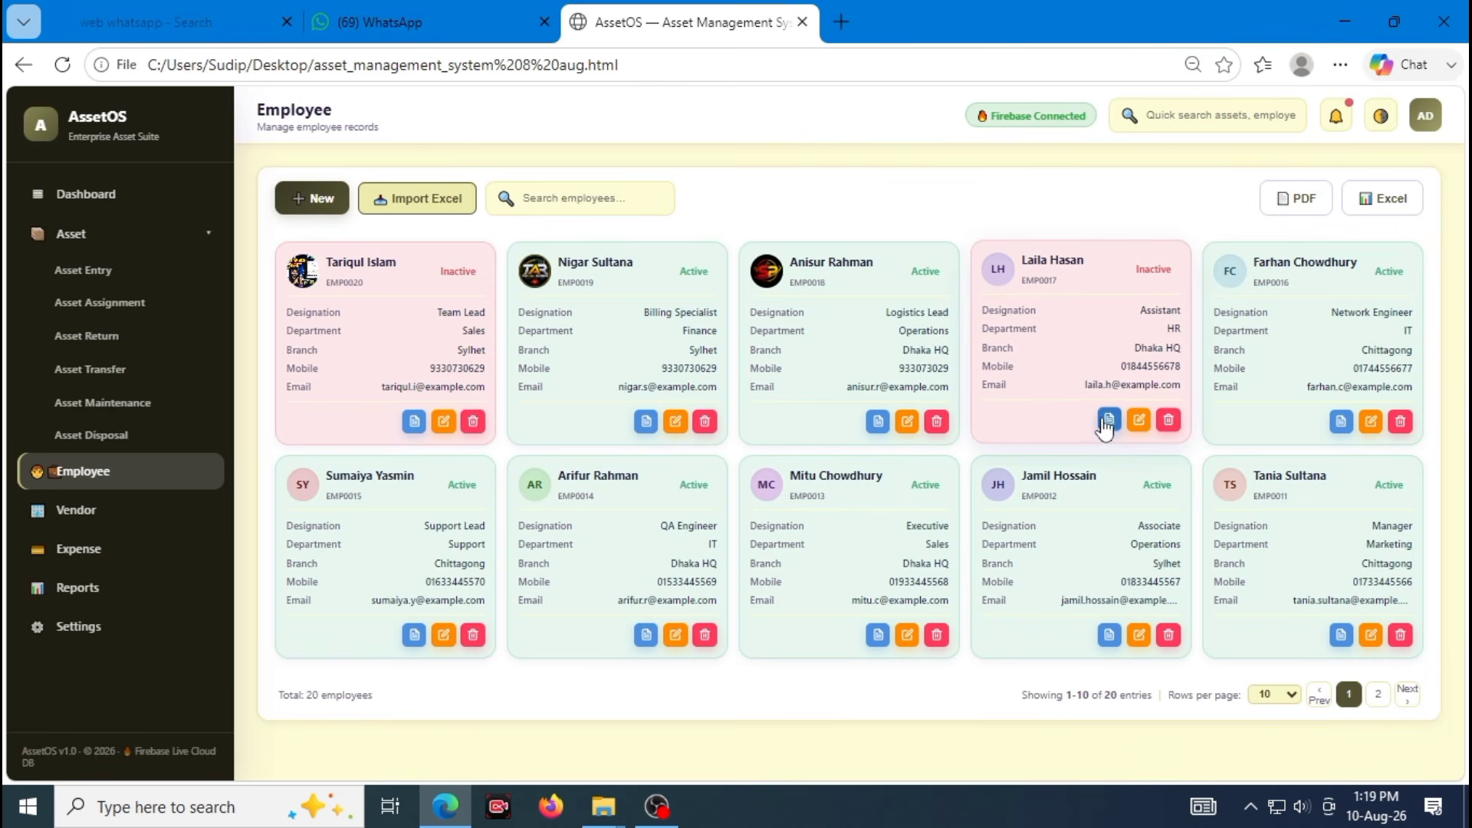
{"action": "left_click", "coordinate": [878, 420]}
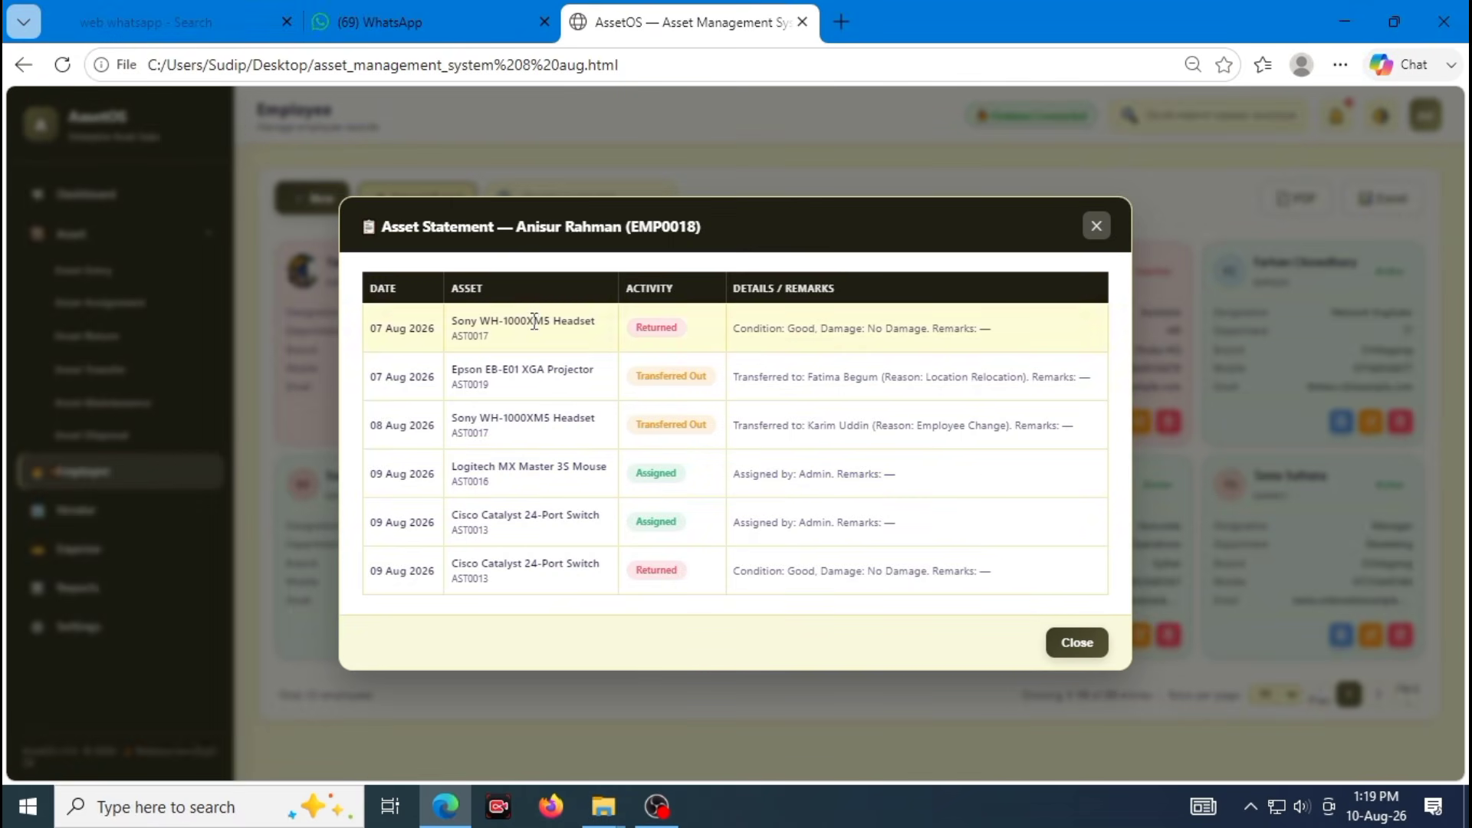
{"action": "double_click", "coordinate": [632, 331]}
{"action": "left_click_drag", "start_coordinate": [636, 375], "coordinate": [772, 377]}
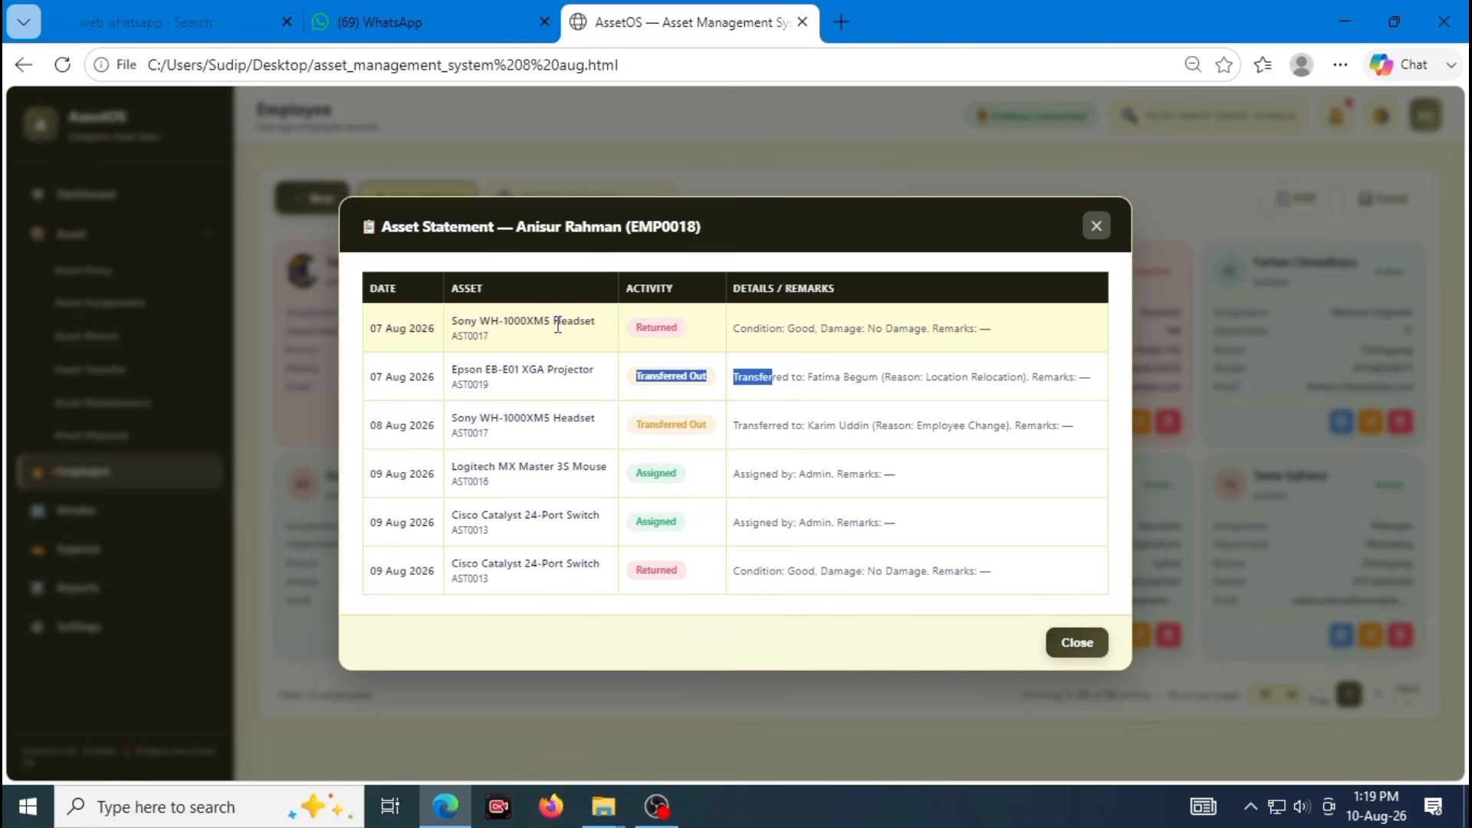
{"action": "left_click", "coordinate": [717, 383]}
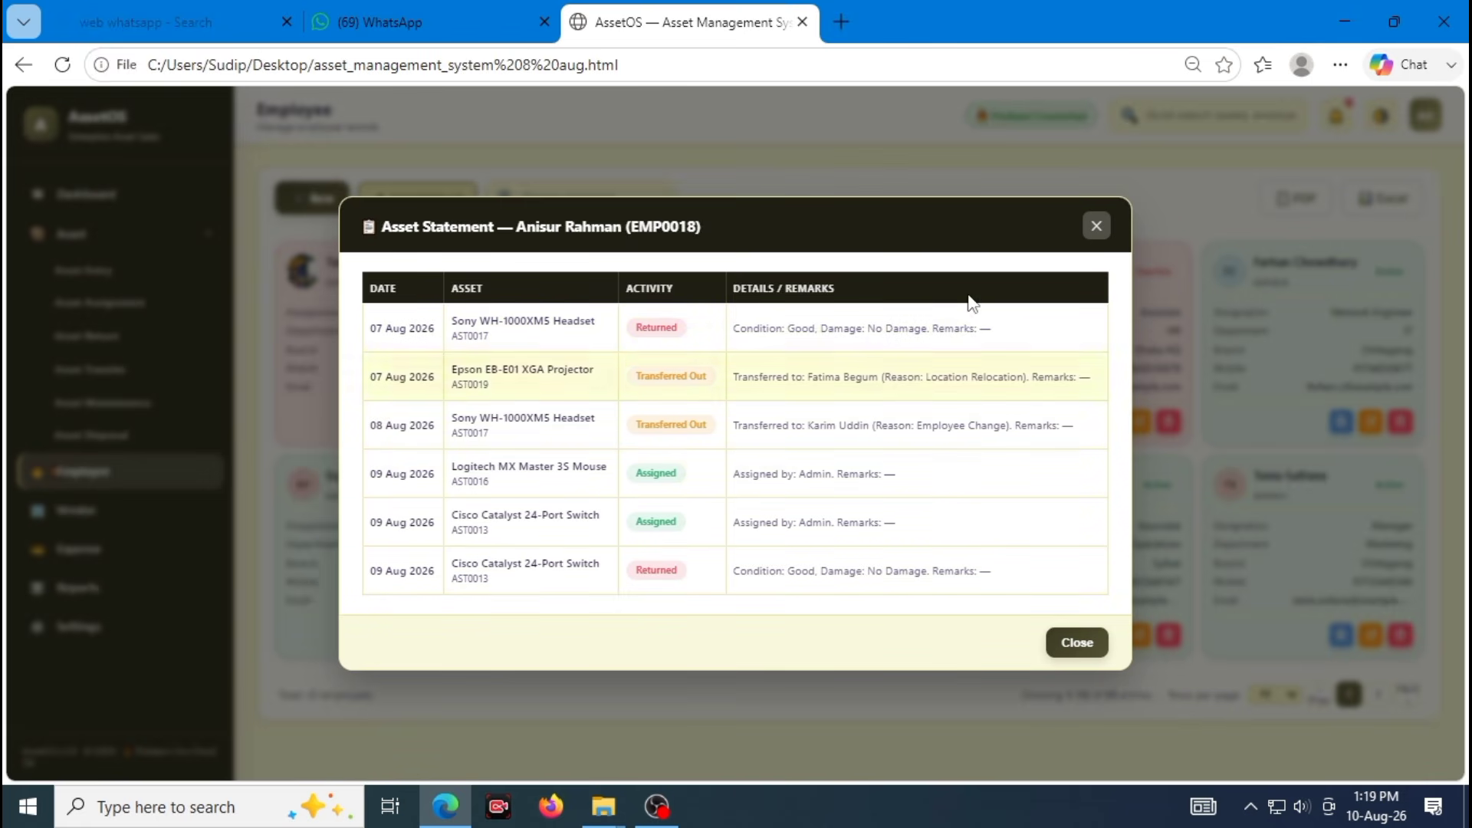
{"action": "left_click", "coordinate": [1096, 227]}
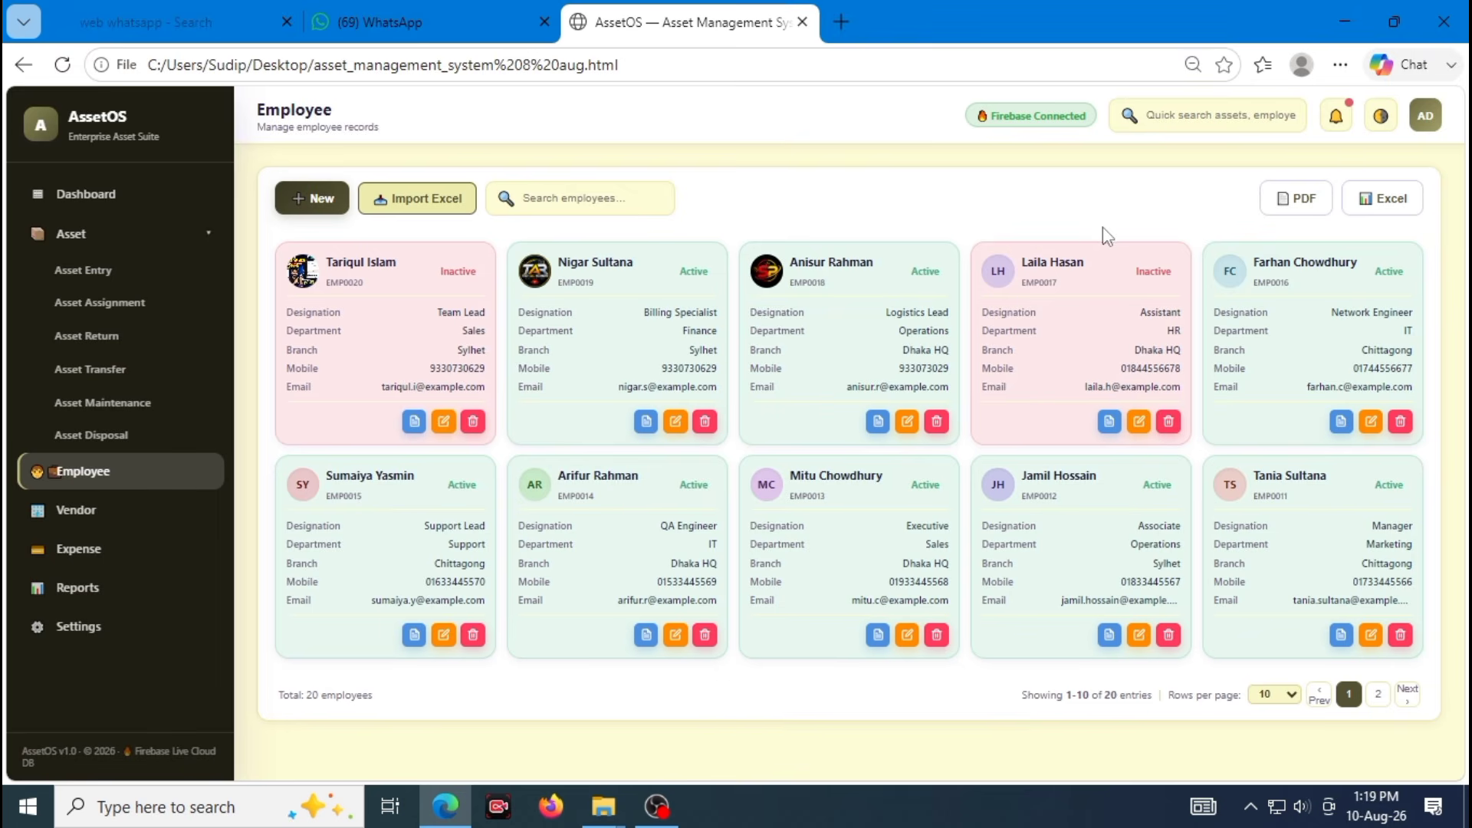
Open a blank new vendor form from the vendor records, review its fields, and close it without saving
{"action": "left_click", "coordinate": [196, 508]}
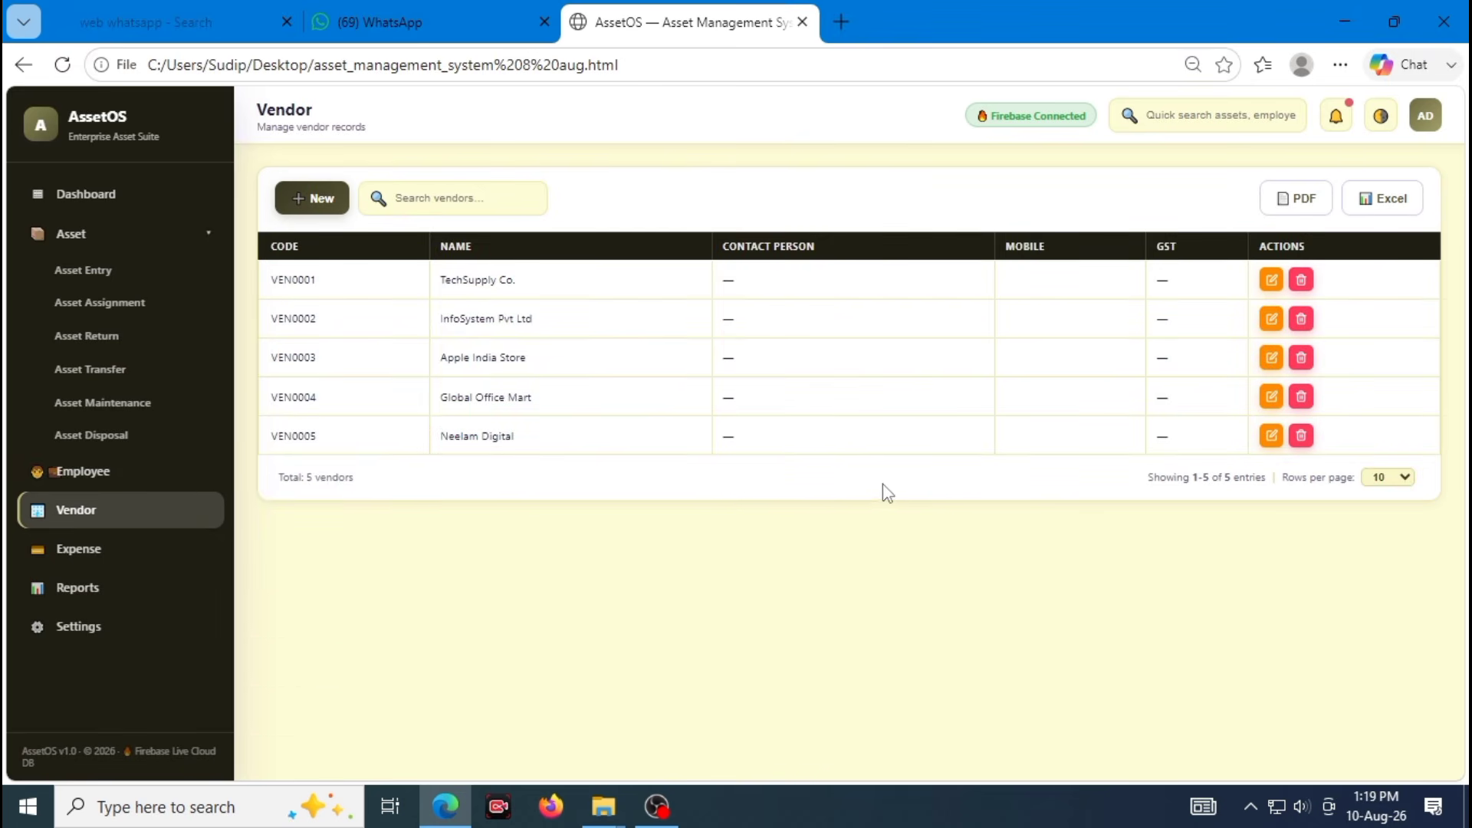
{"action": "left_click", "coordinate": [326, 200]}
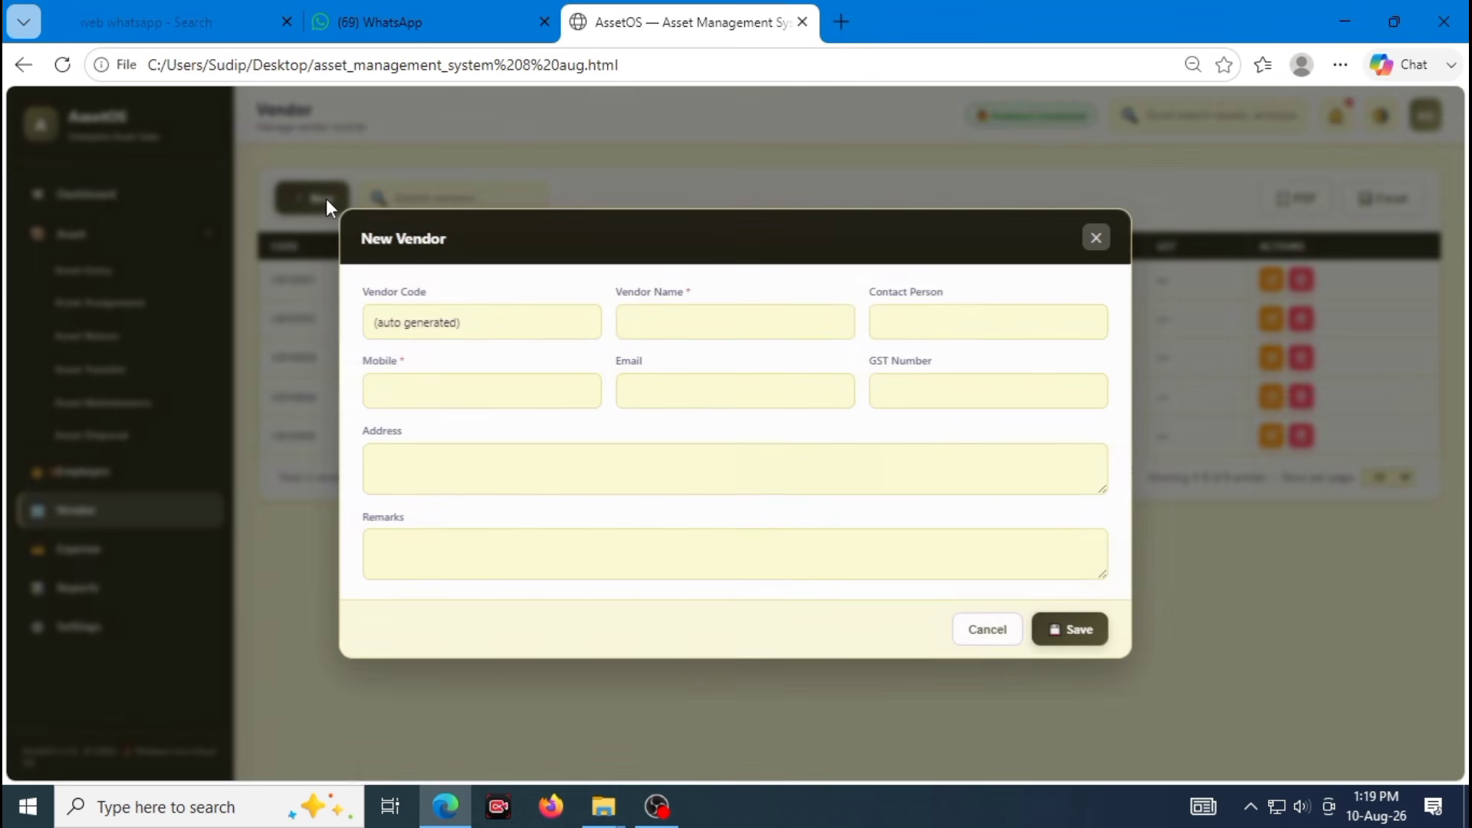
{"action": "left_click", "coordinate": [715, 337]}
{"action": "left_click", "coordinate": [959, 319]}
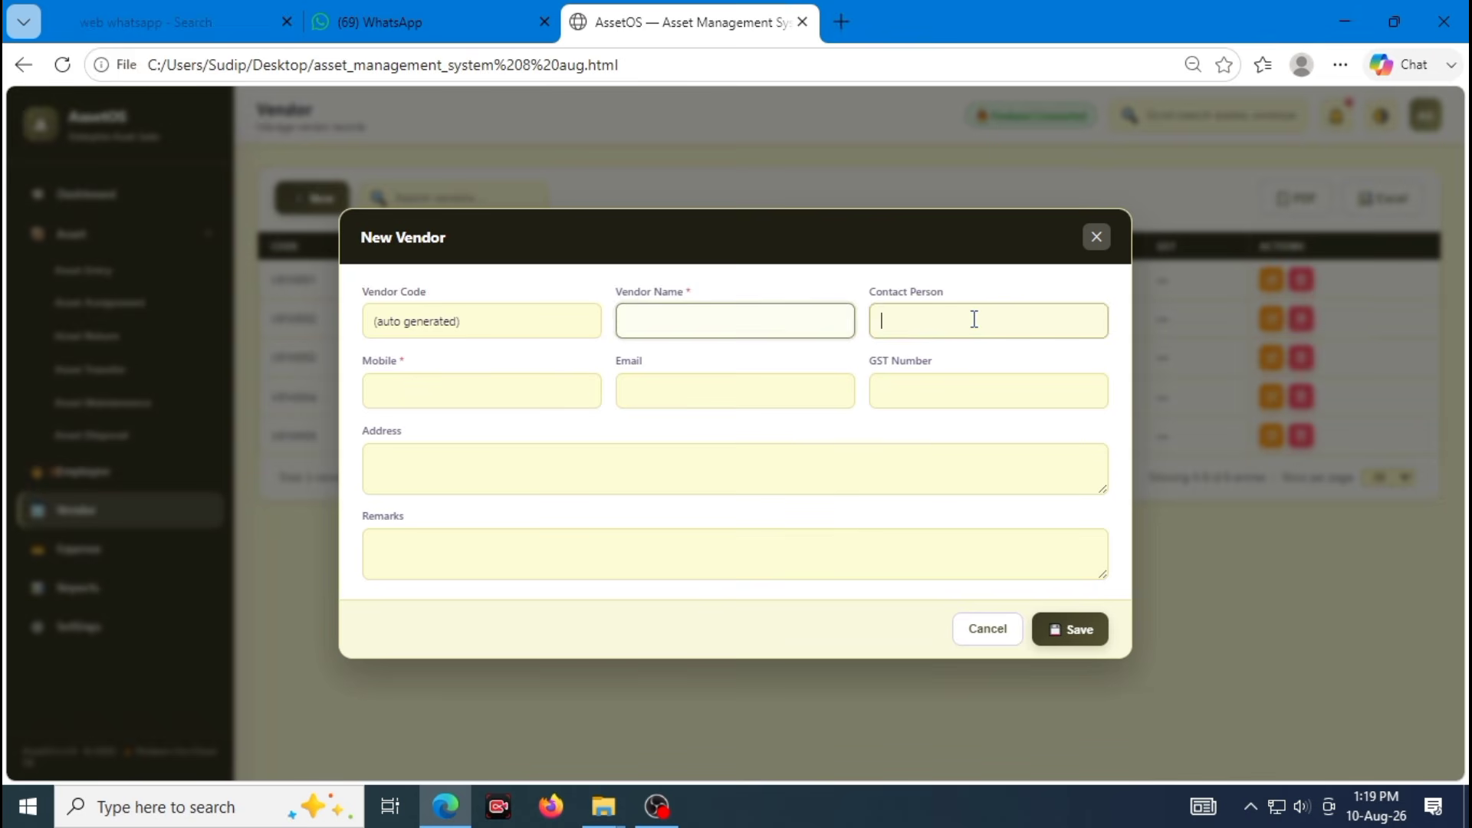
{"action": "key", "text": "shift+Tab"}
{"action": "left_click", "coordinate": [555, 378]}
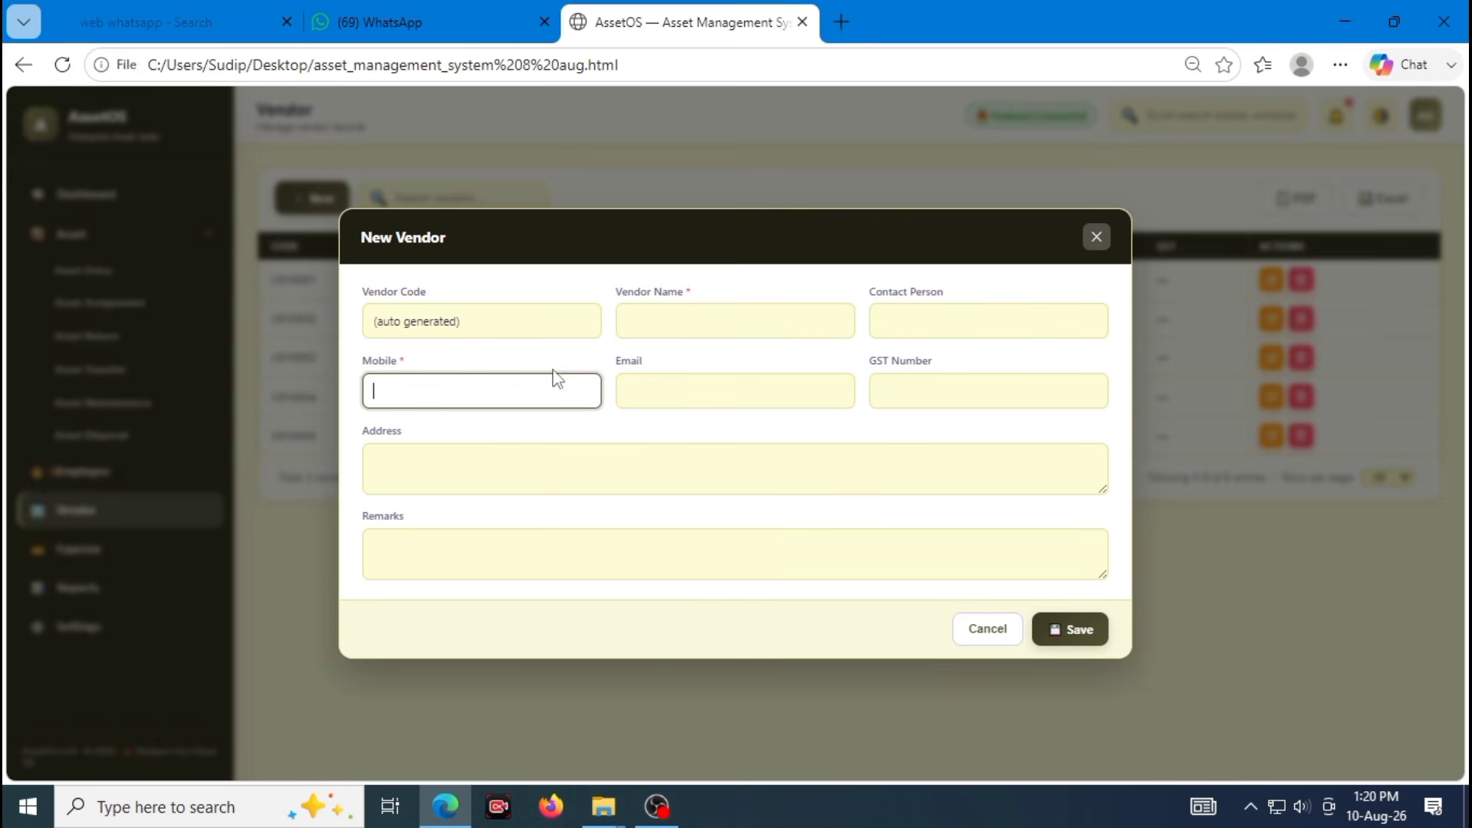
{"action": "left_click", "coordinate": [742, 293]}
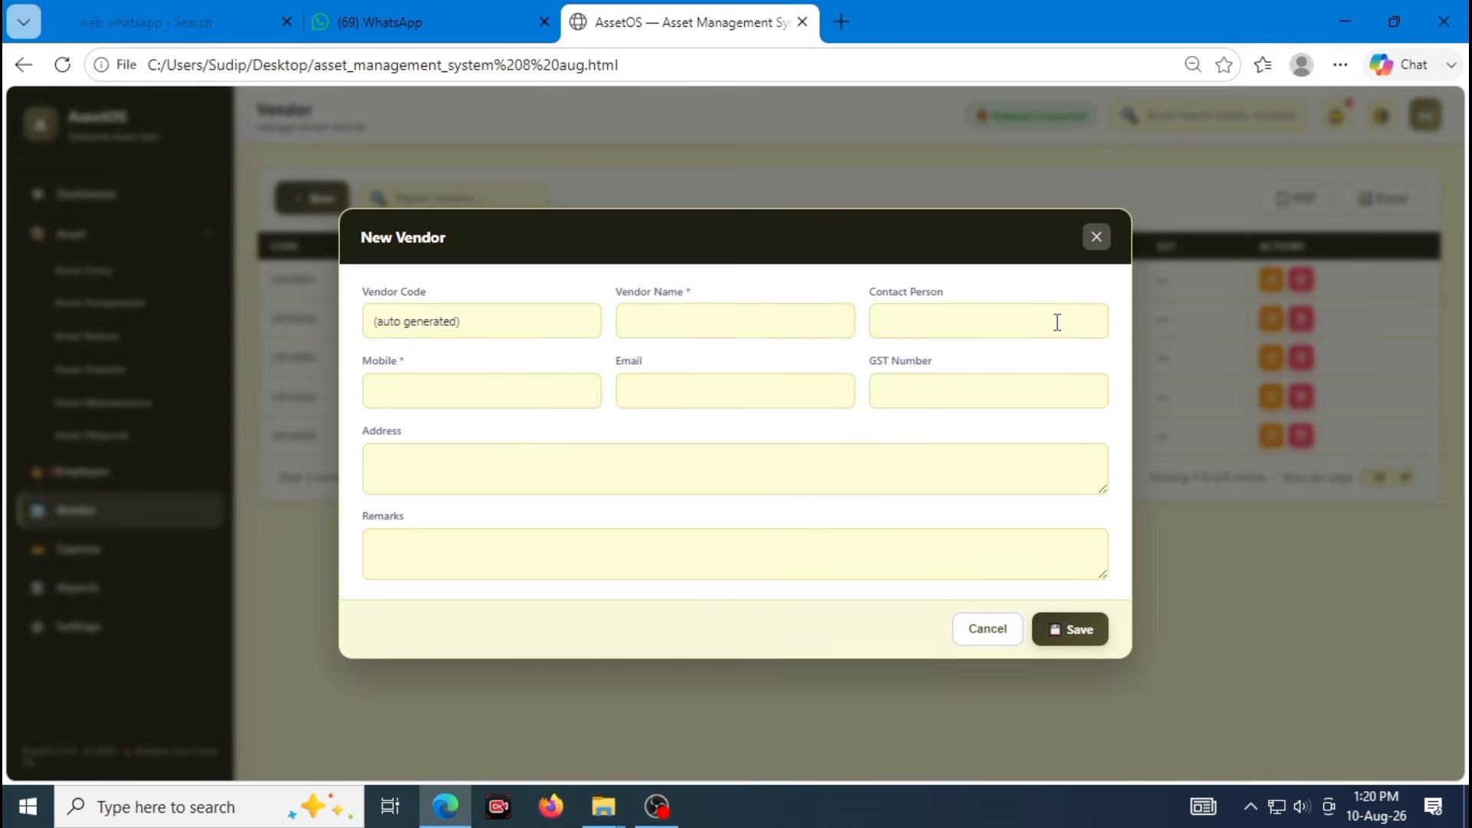
{"action": "left_click", "coordinate": [1094, 239]}
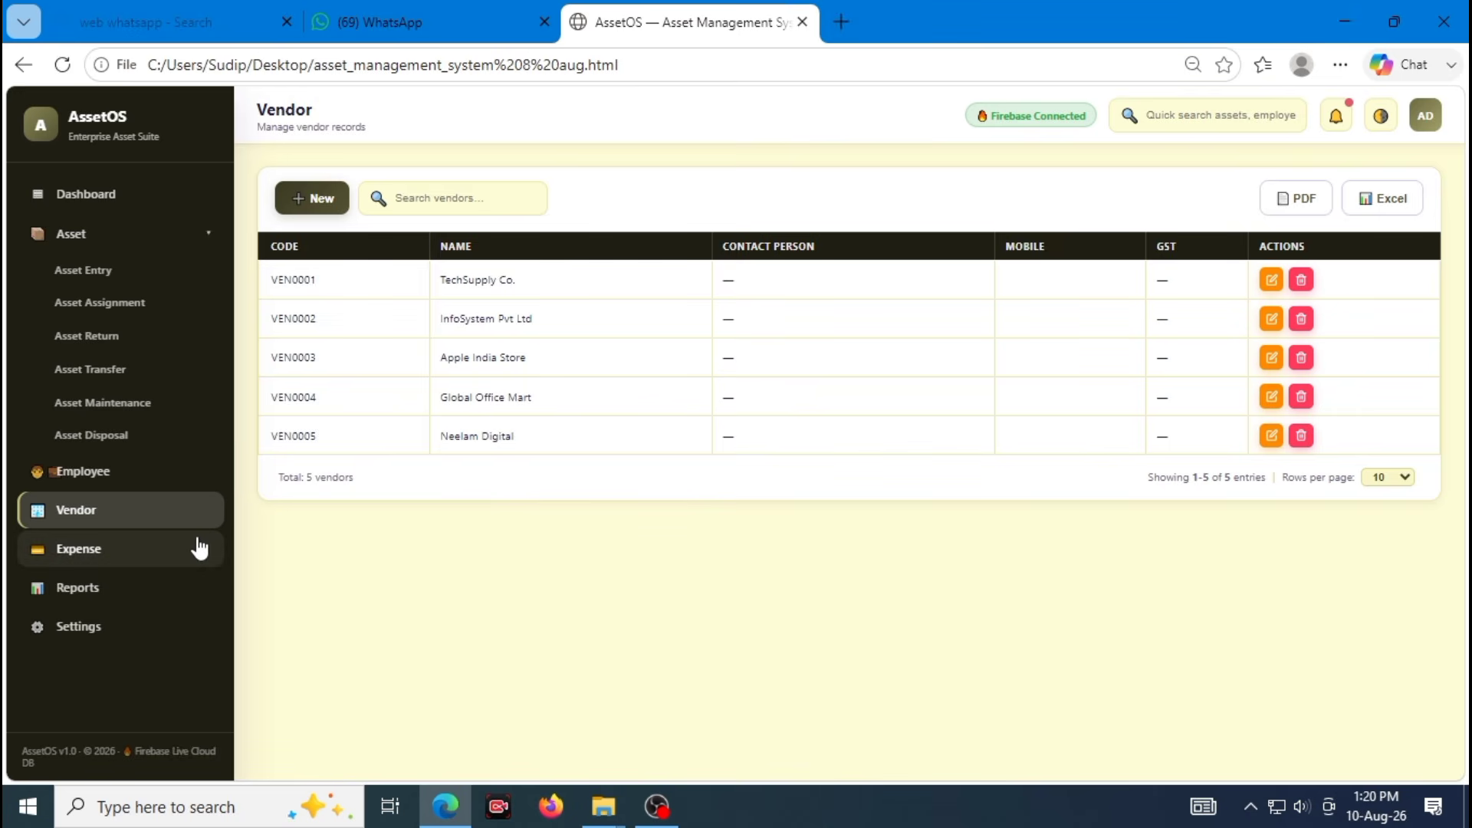
Save a new Insurance expense paid to "xyz" with an amount of 5000, and check its row in the expense list
{"action": "left_click", "coordinate": [188, 550]}
{"action": "left_click", "coordinate": [294, 212]}
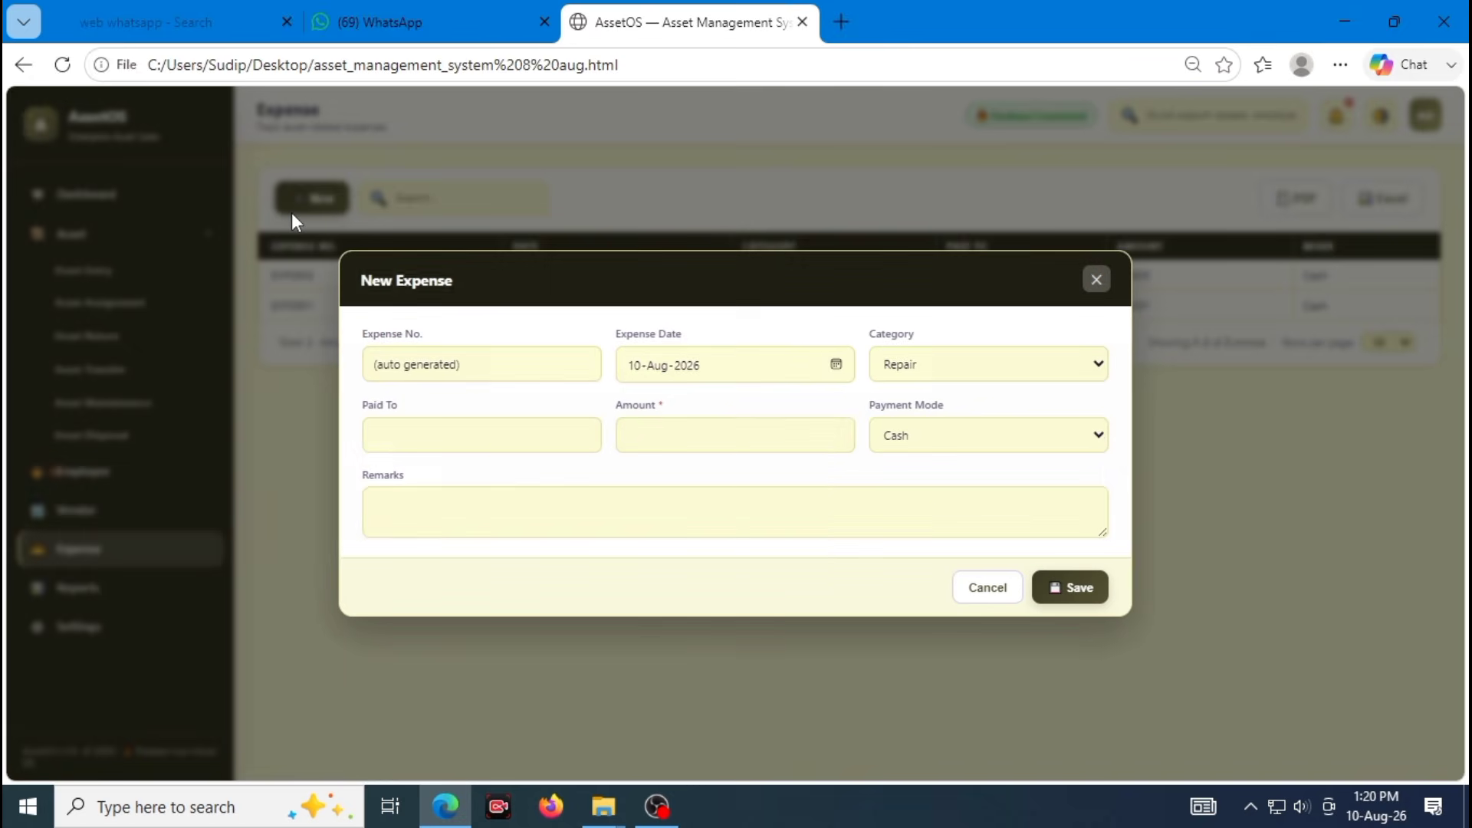
{"action": "left_click", "coordinate": [976, 361]}
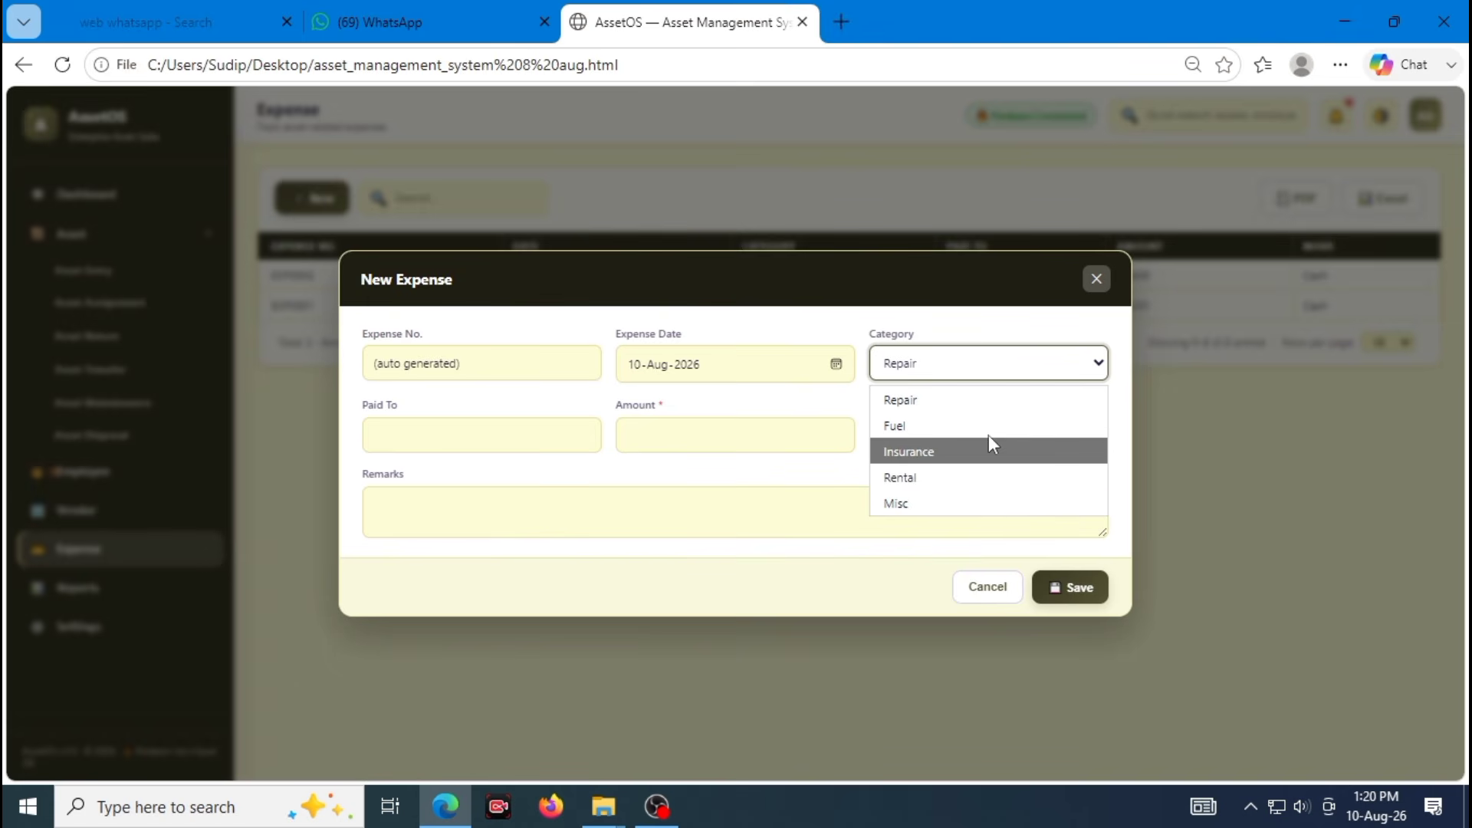
{"action": "left_click", "coordinate": [949, 452]}
{"action": "left_click", "coordinate": [550, 445]}
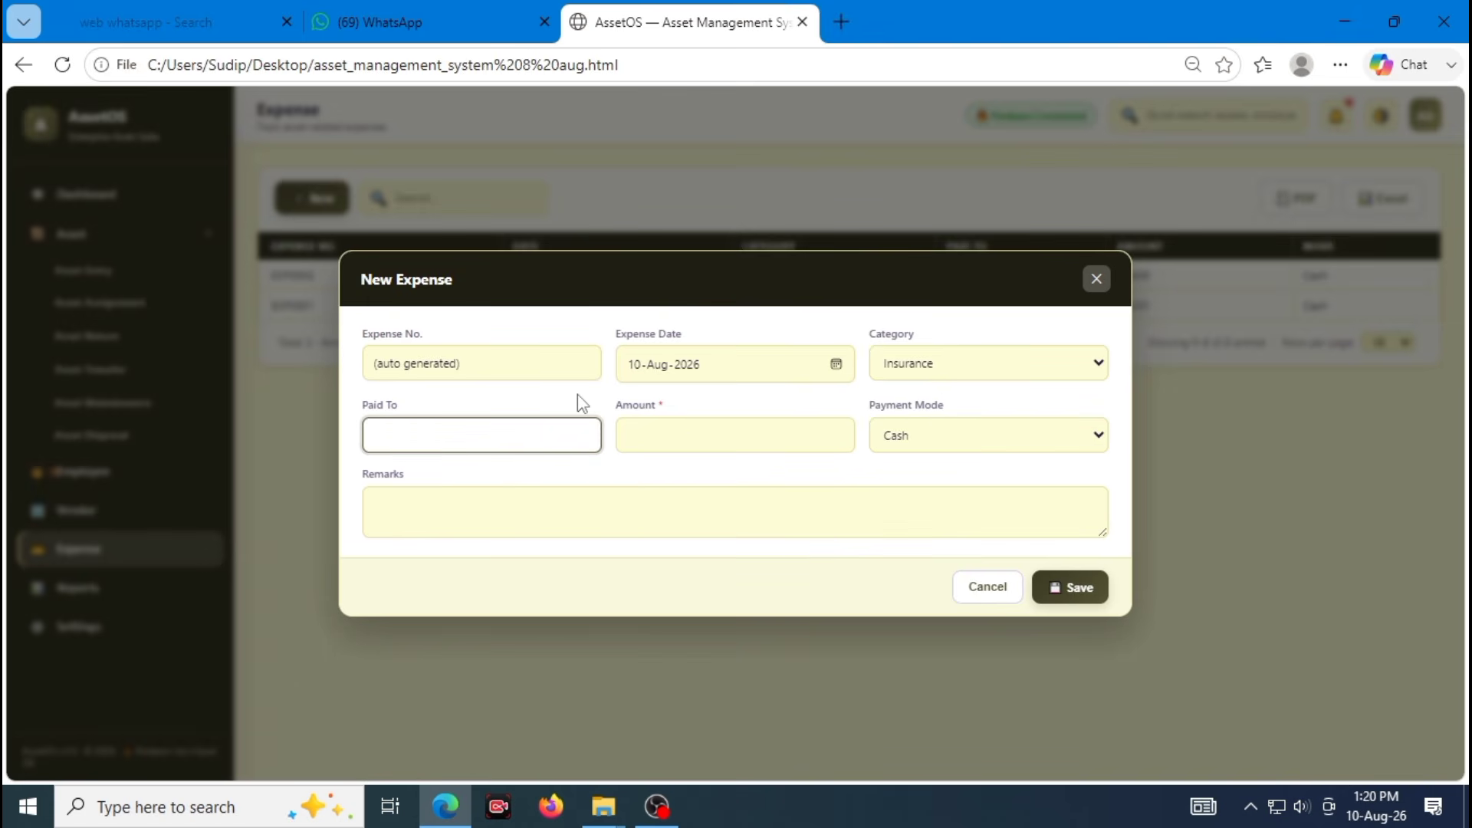
{"action": "type", "text": "xyz"}
{"action": "left_click", "coordinate": [679, 441]}
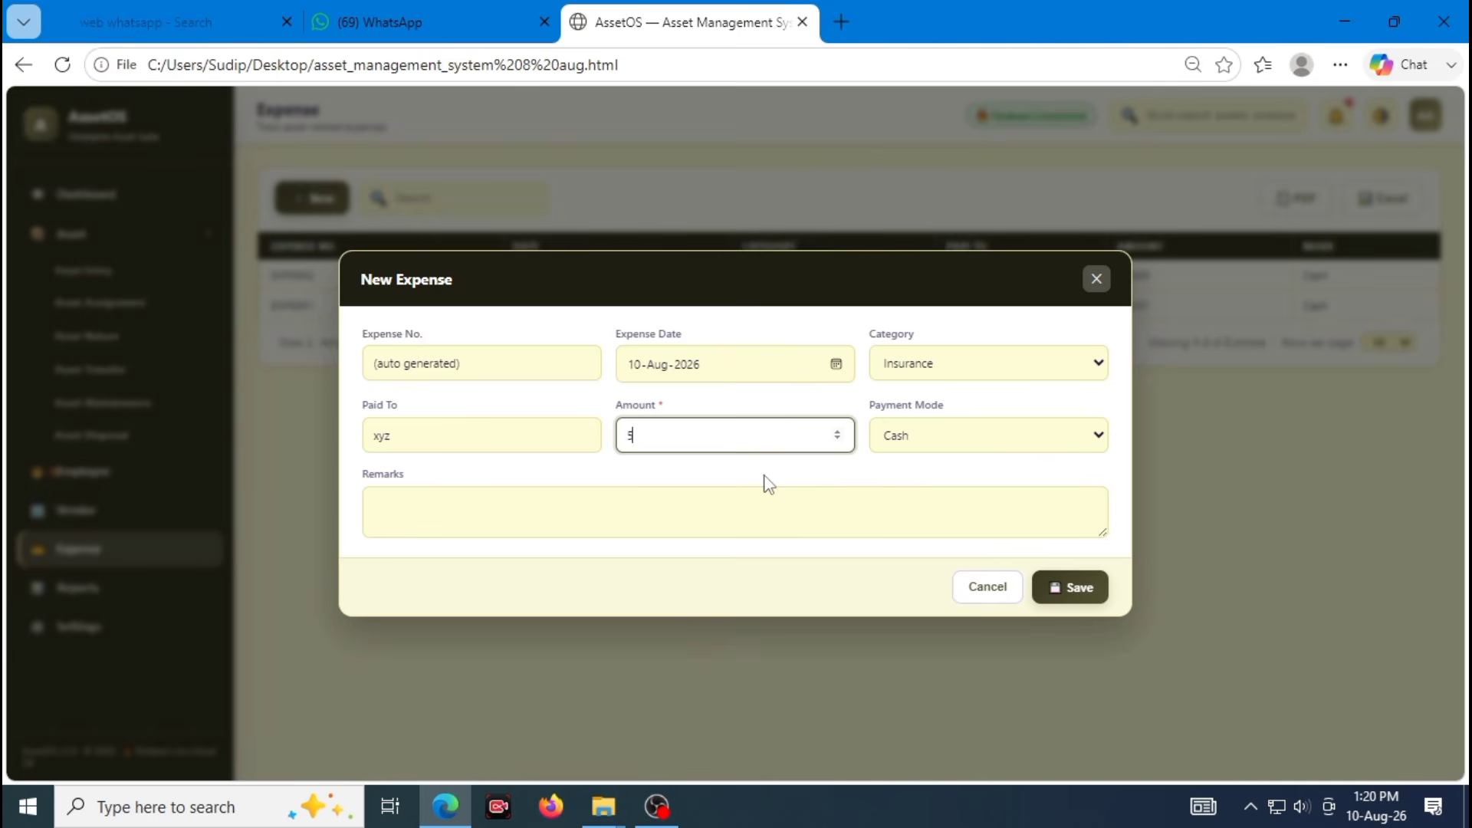
{"action": "left_click", "coordinate": [1100, 587]}
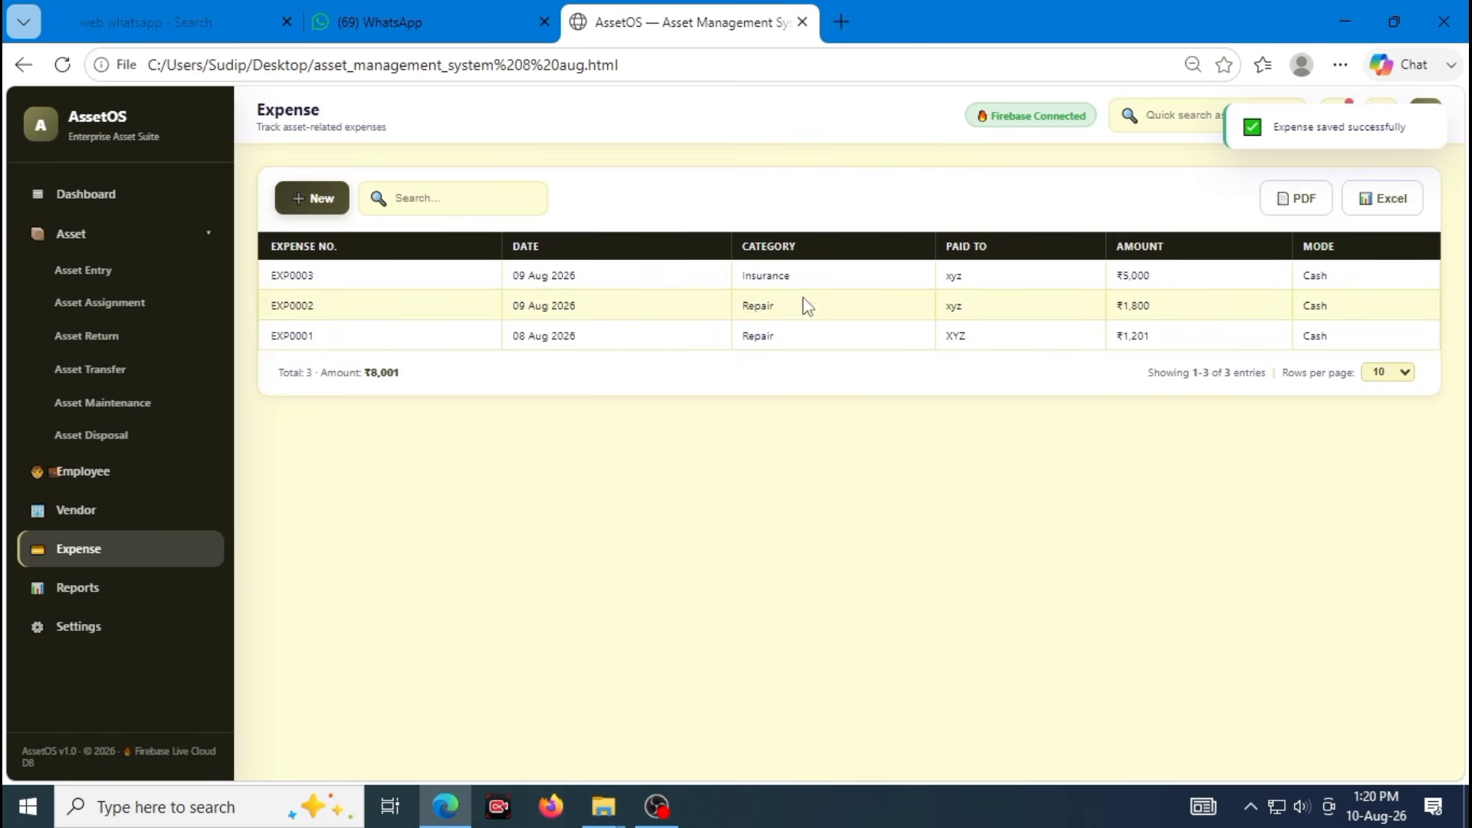
{"action": "left_click_drag", "start_coordinate": [944, 276], "coordinate": [1312, 264]}
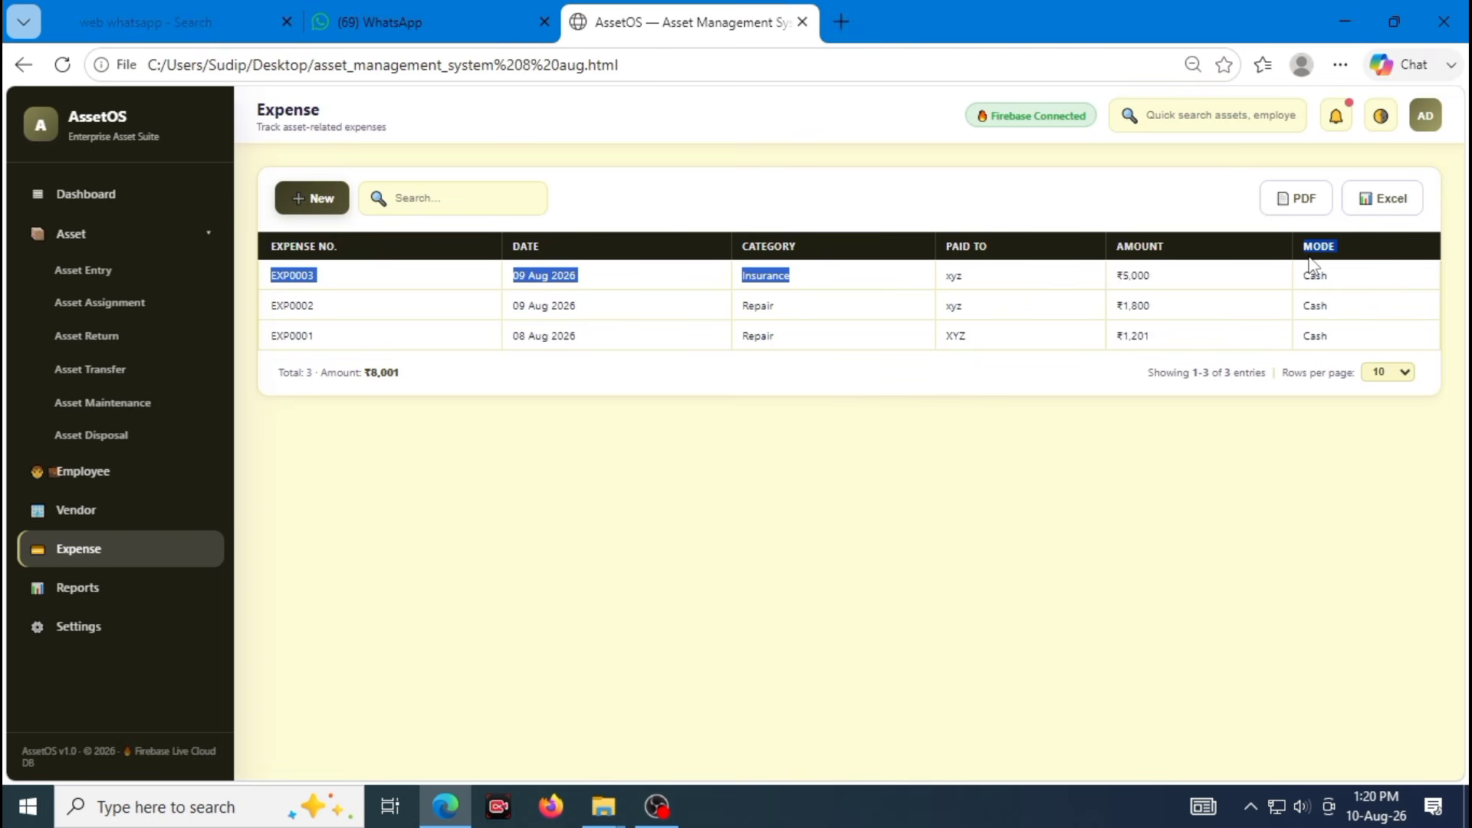
Look over the available reports, from Asset, Employee and Depreciation through Assignment, Return, Transfer, Maintenance, Vendor and Expense
{"action": "left_click", "coordinate": [127, 592]}
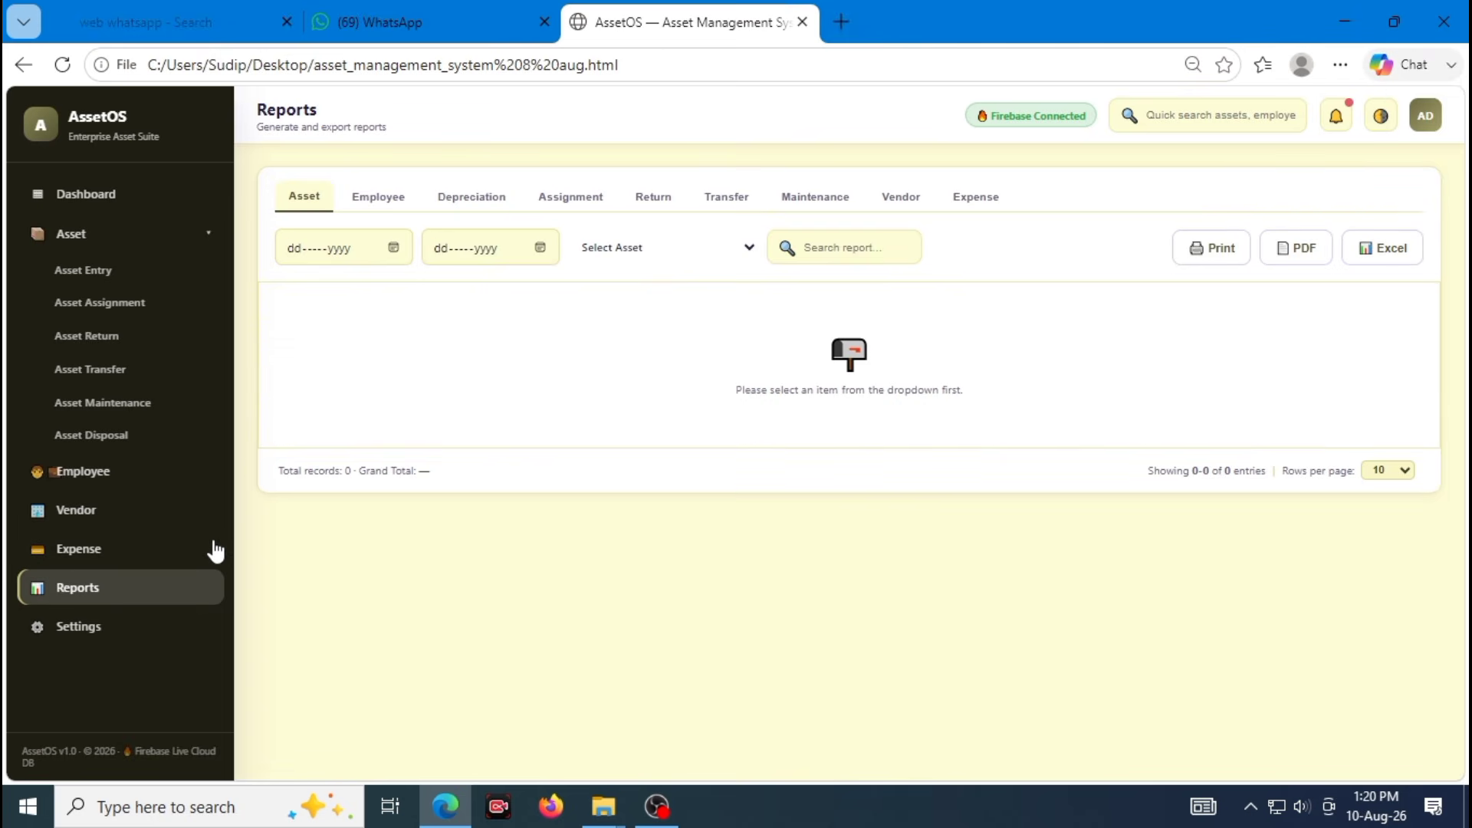
{"action": "left_click", "coordinate": [378, 198]}
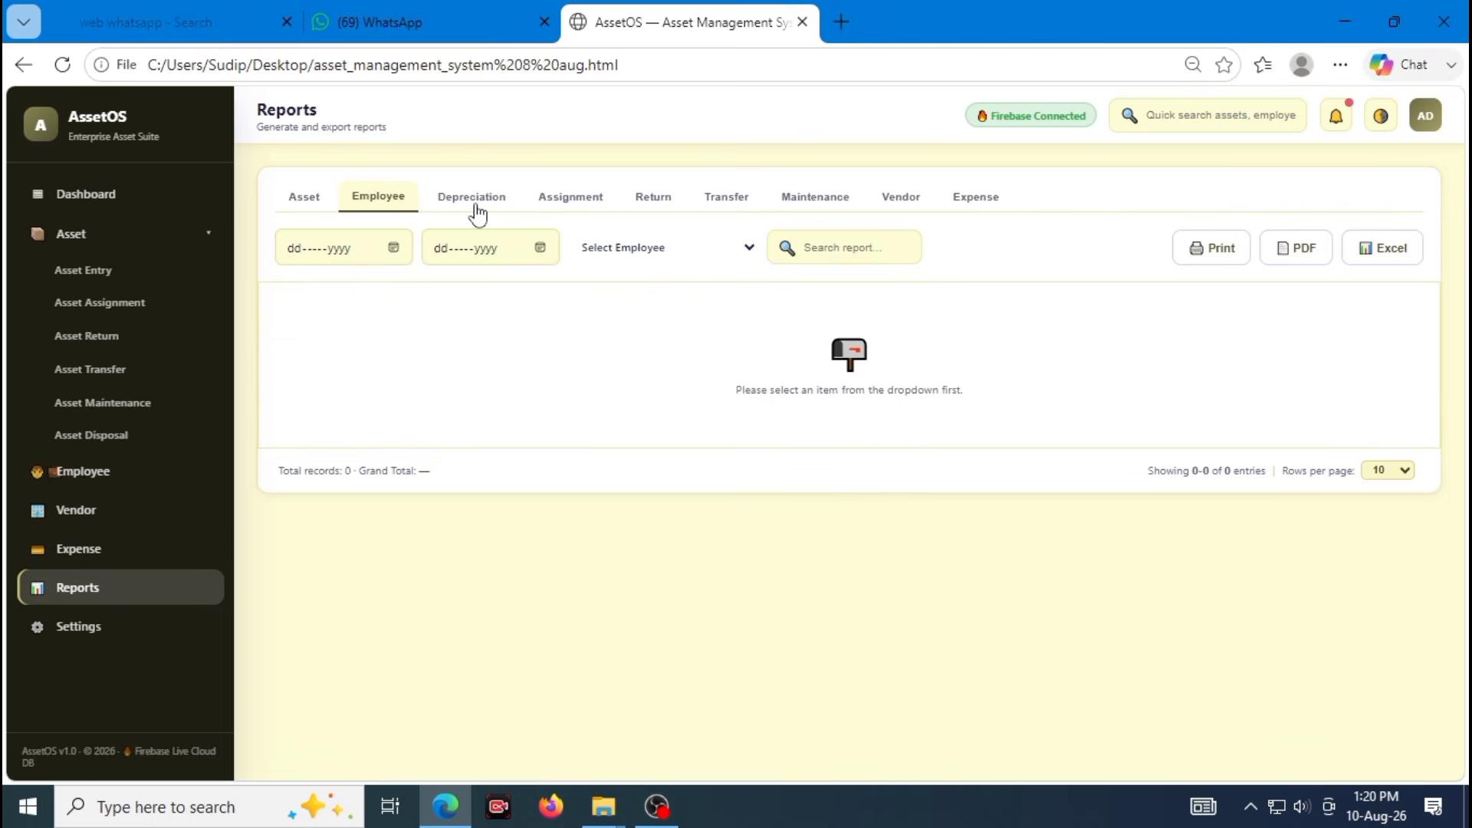
{"action": "left_click", "coordinate": [476, 208]}
{"action": "left_click", "coordinate": [576, 209]}
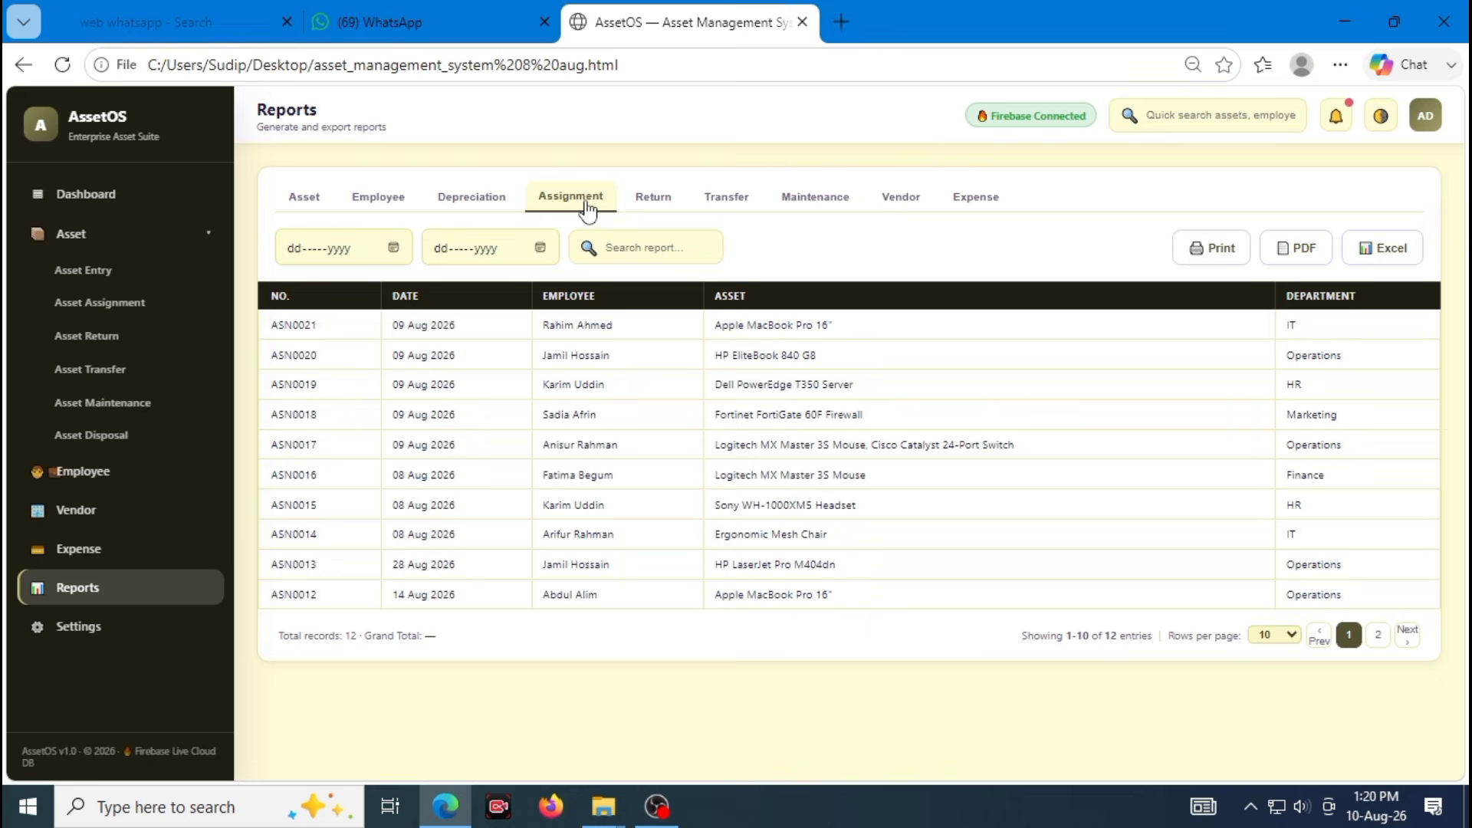
{"action": "left_click", "coordinate": [652, 214]}
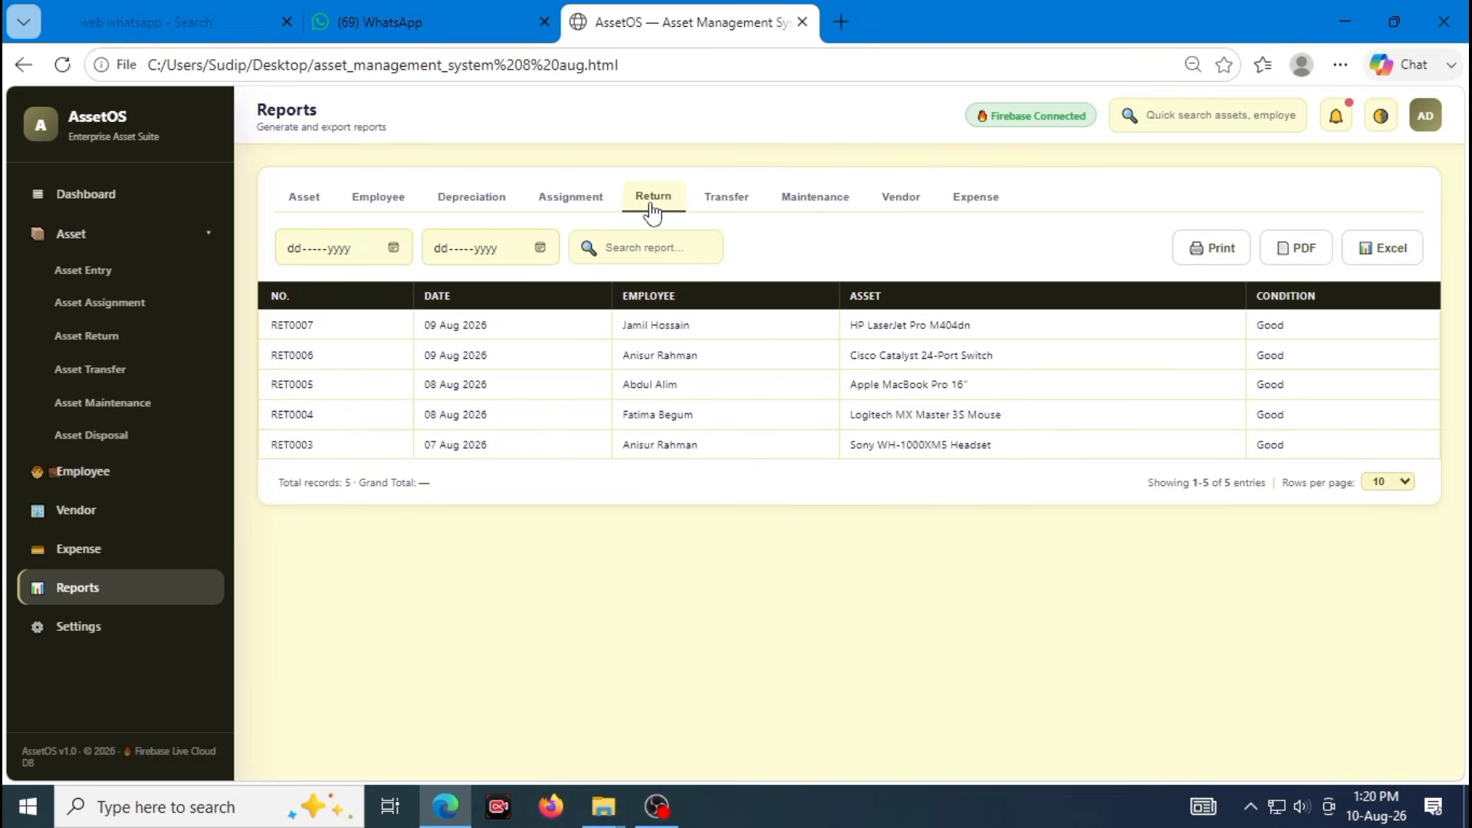
{"action": "left_click", "coordinate": [713, 207]}
{"action": "left_click", "coordinate": [811, 208]}
{"action": "left_click", "coordinate": [898, 210]}
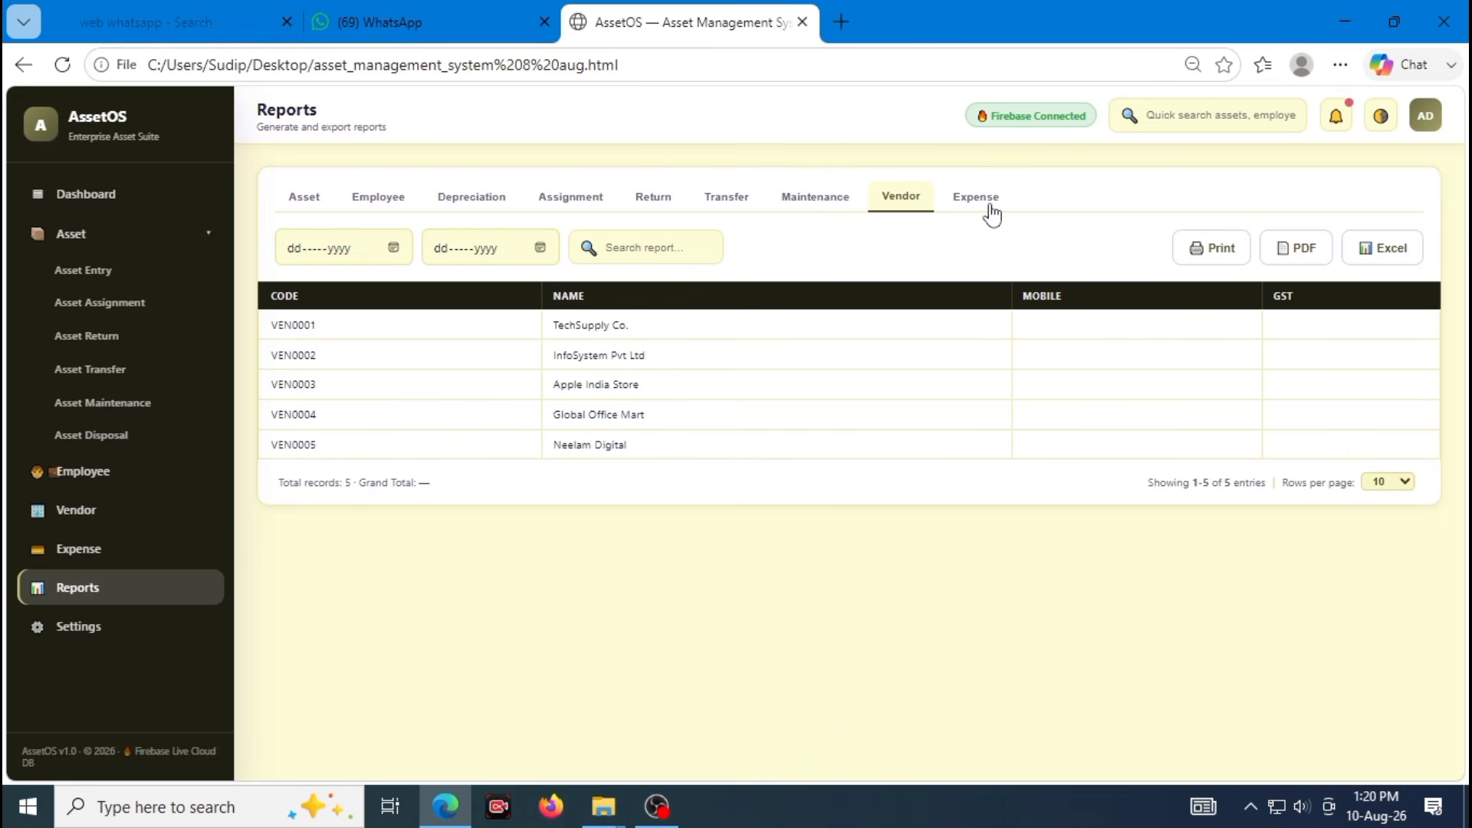
{"action": "left_click", "coordinate": [991, 215]}
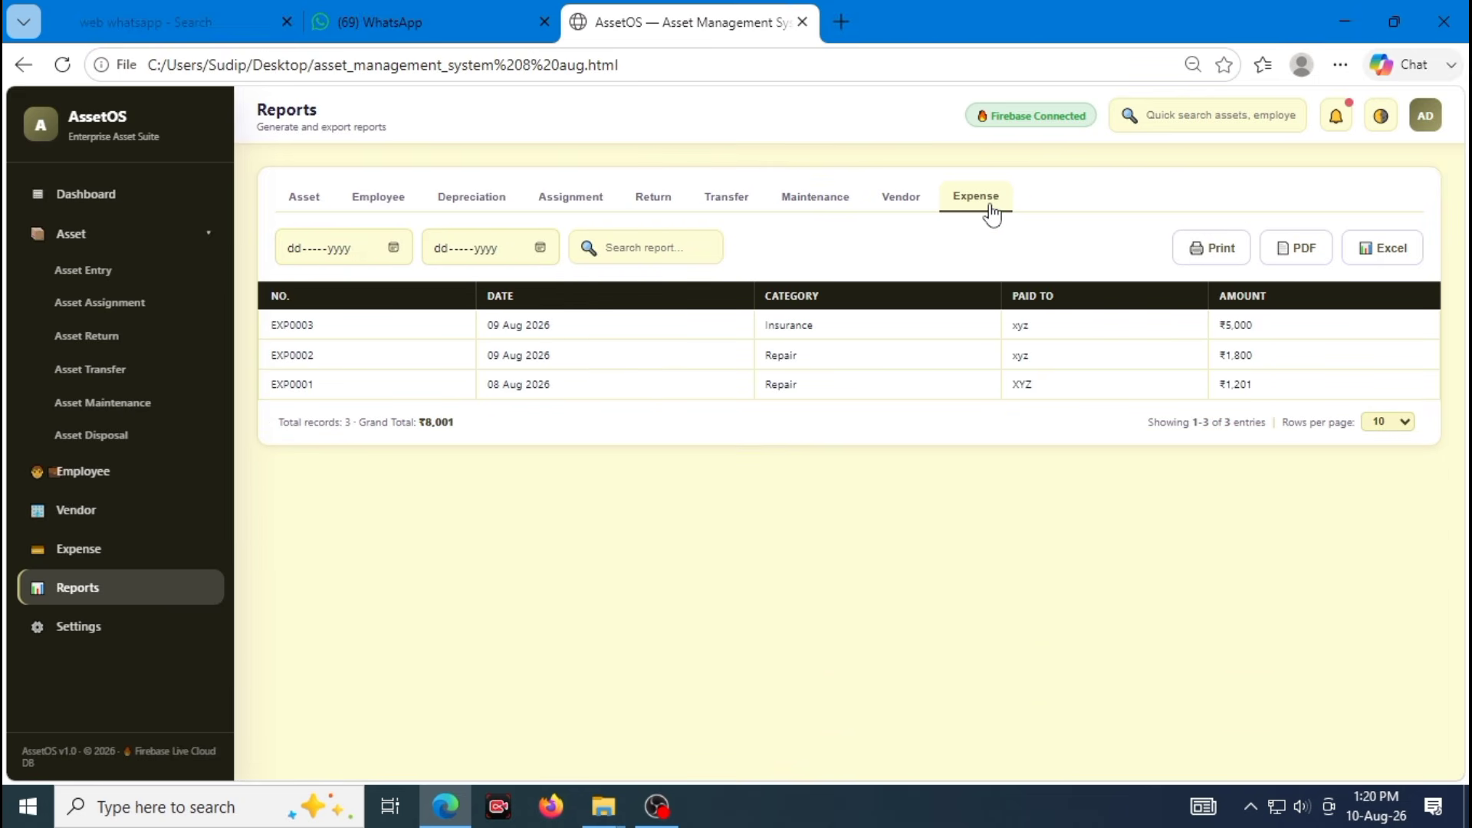
Show the Asset report for AST0019, the Epson EB-E01 XGA Projector
{"action": "left_click", "coordinate": [306, 201]}
{"action": "left_click", "coordinate": [648, 245]}
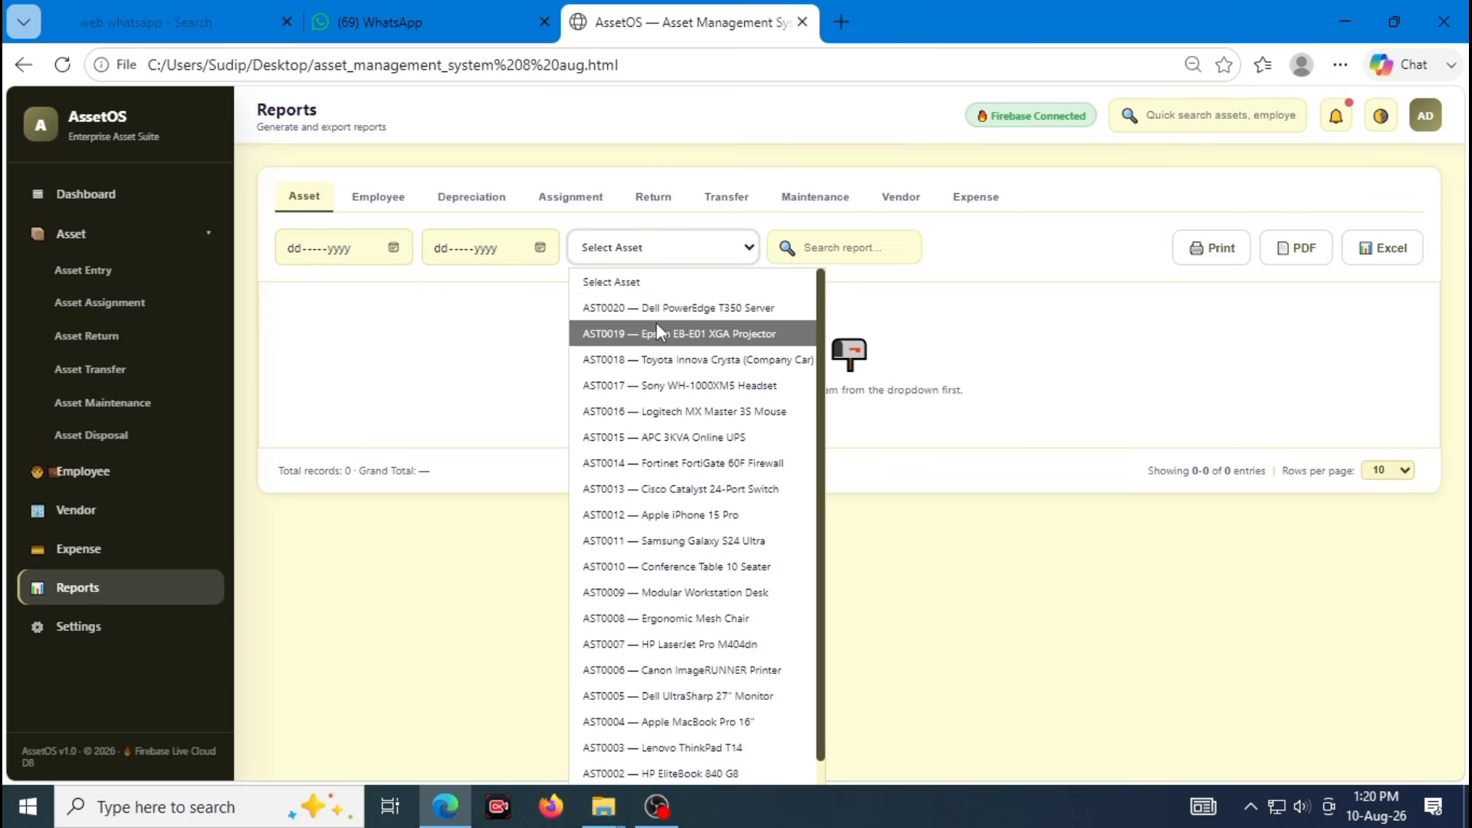
{"action": "left_click", "coordinate": [656, 325]}
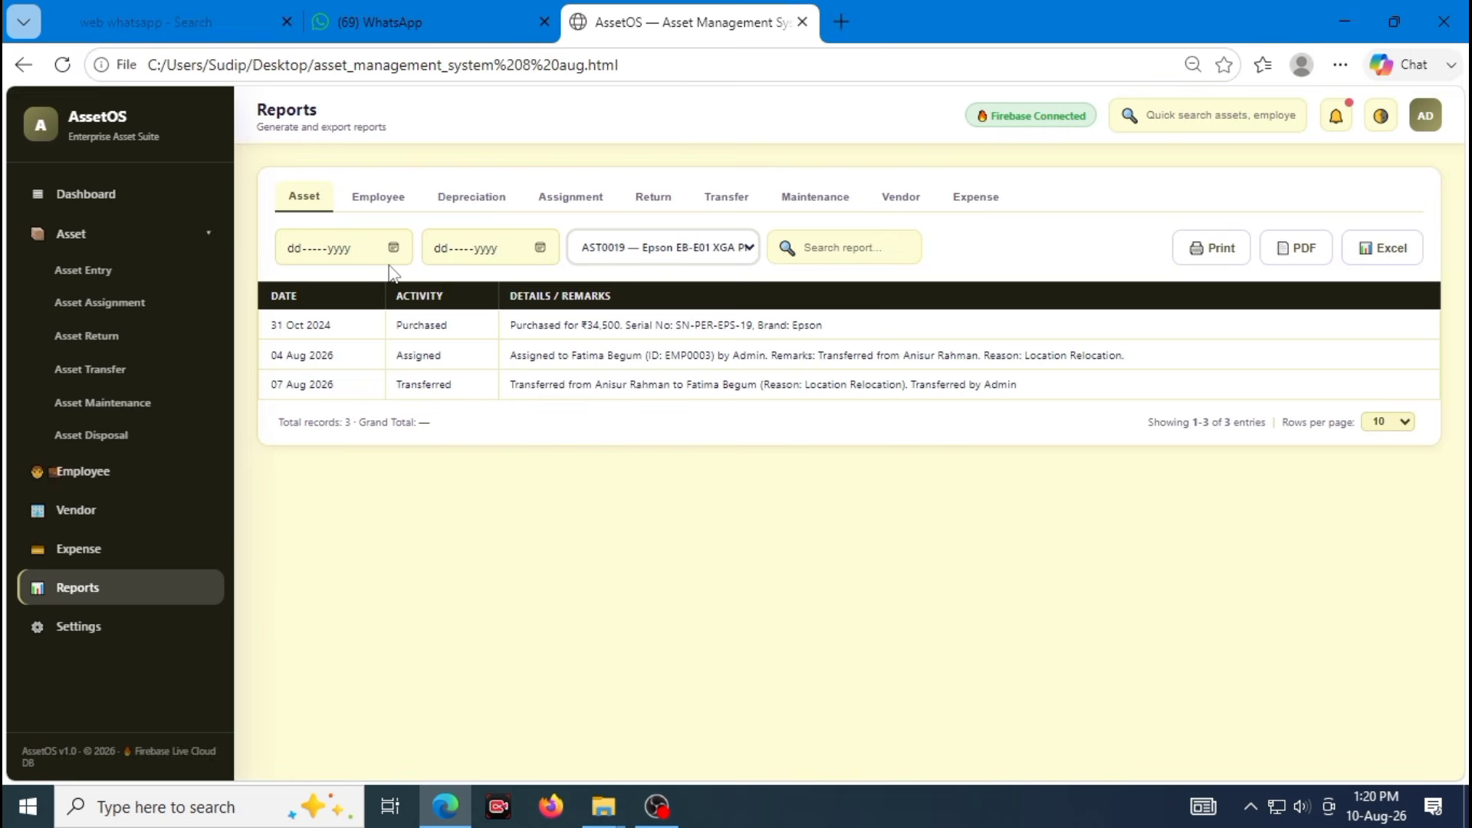
View the asset history of the Dell PowerEdge T350 Server from the Asset Entry records, and close it
{"action": "left_click", "coordinate": [174, 272]}
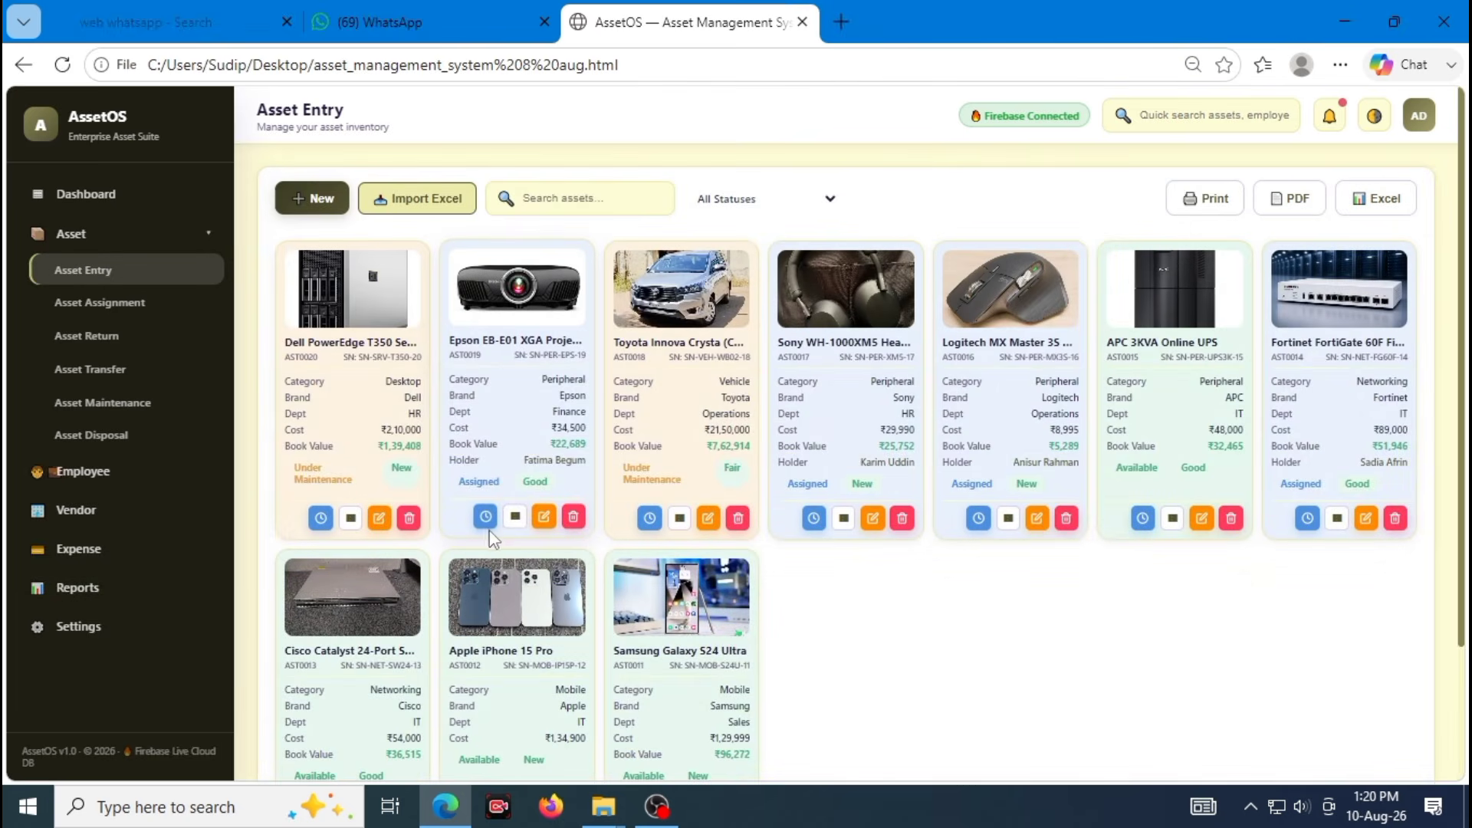
{"action": "left_click", "coordinate": [321, 518]}
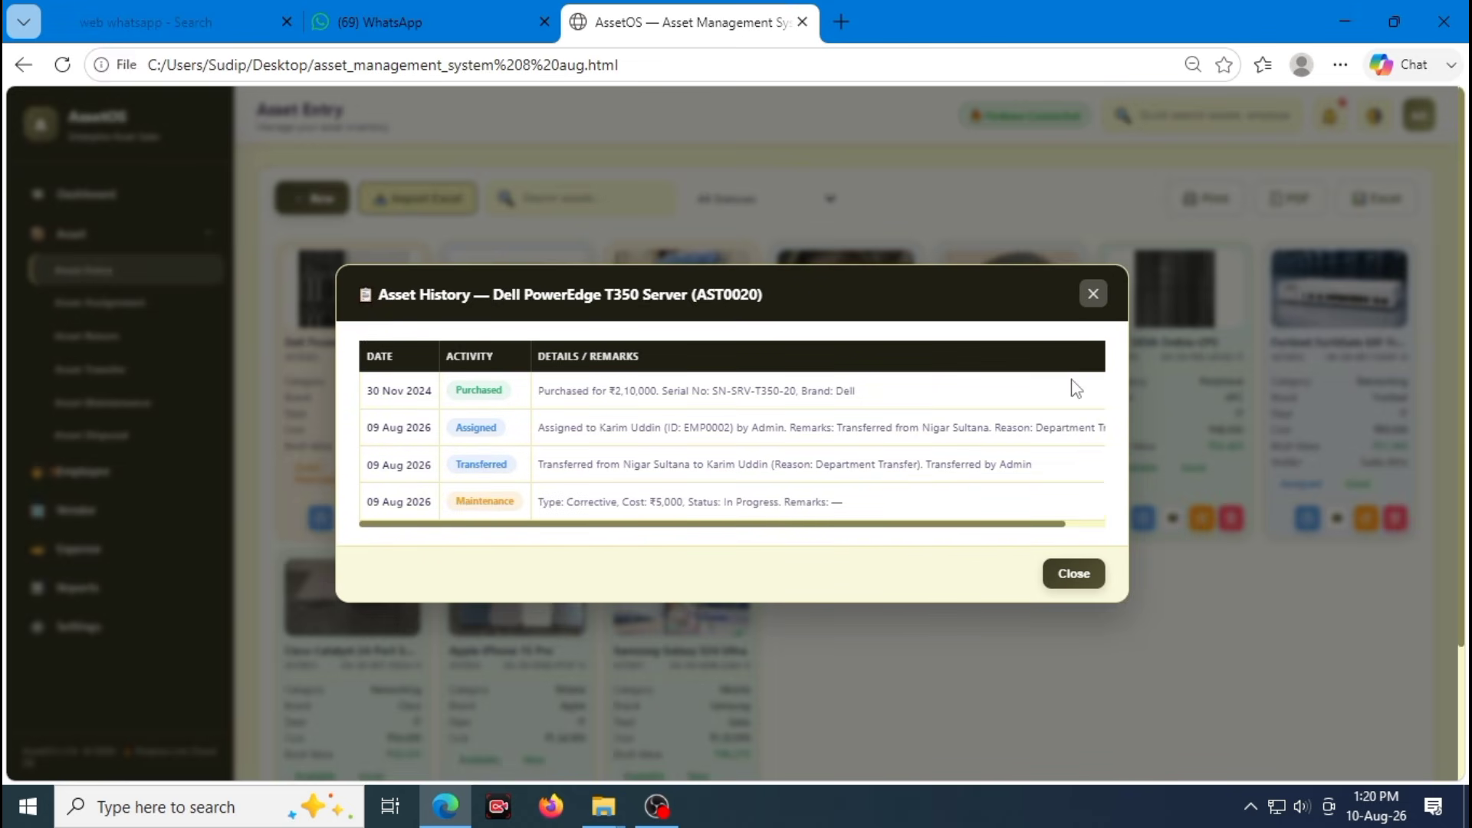
{"action": "left_click", "coordinate": [1082, 298]}
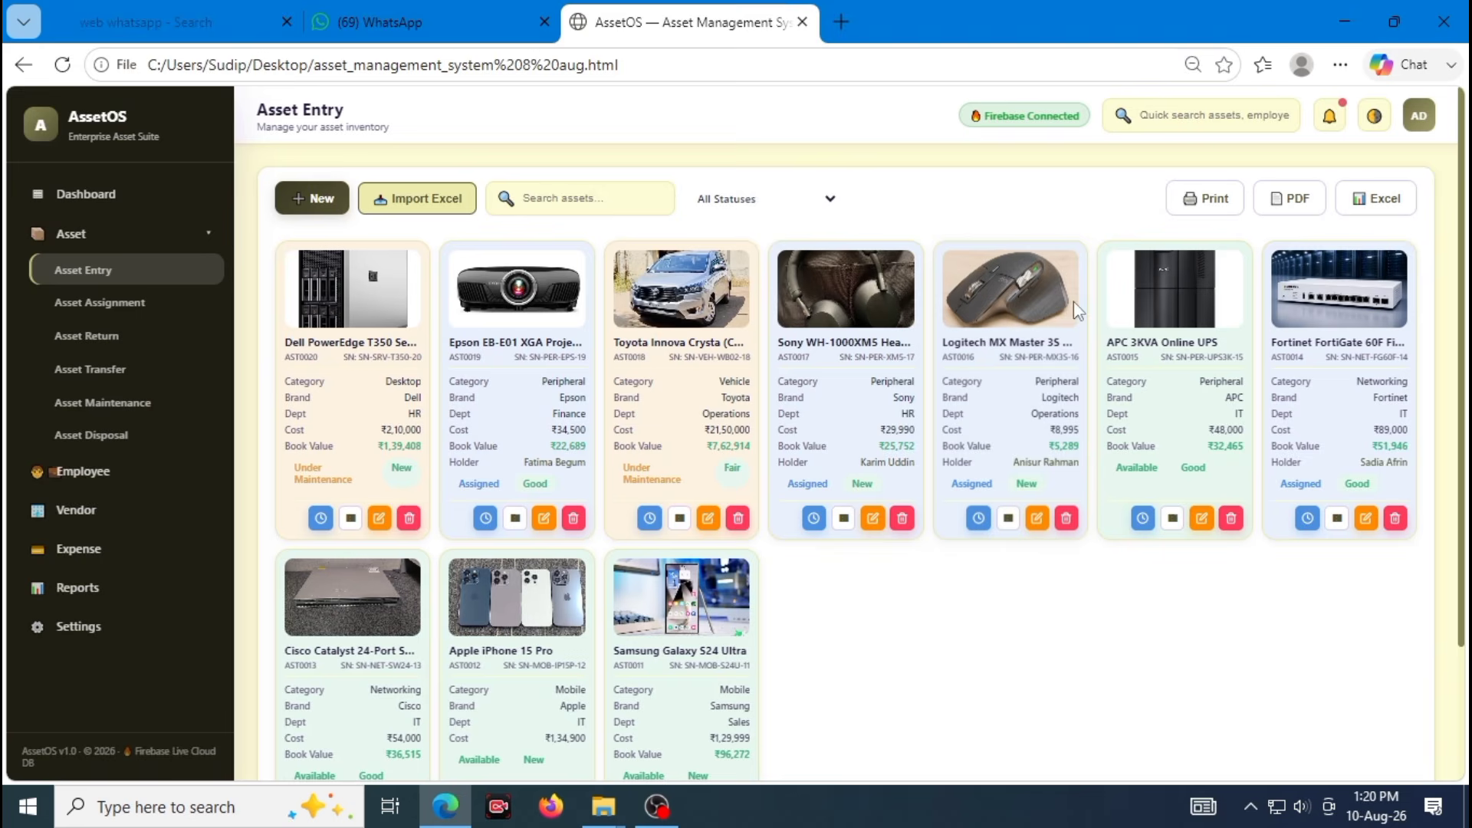
Return to the Asset report and show it for the Apple iPhone 15 Pro and the Logitech MX Master 3S Mouse in turn
{"action": "left_click", "coordinate": [141, 587]}
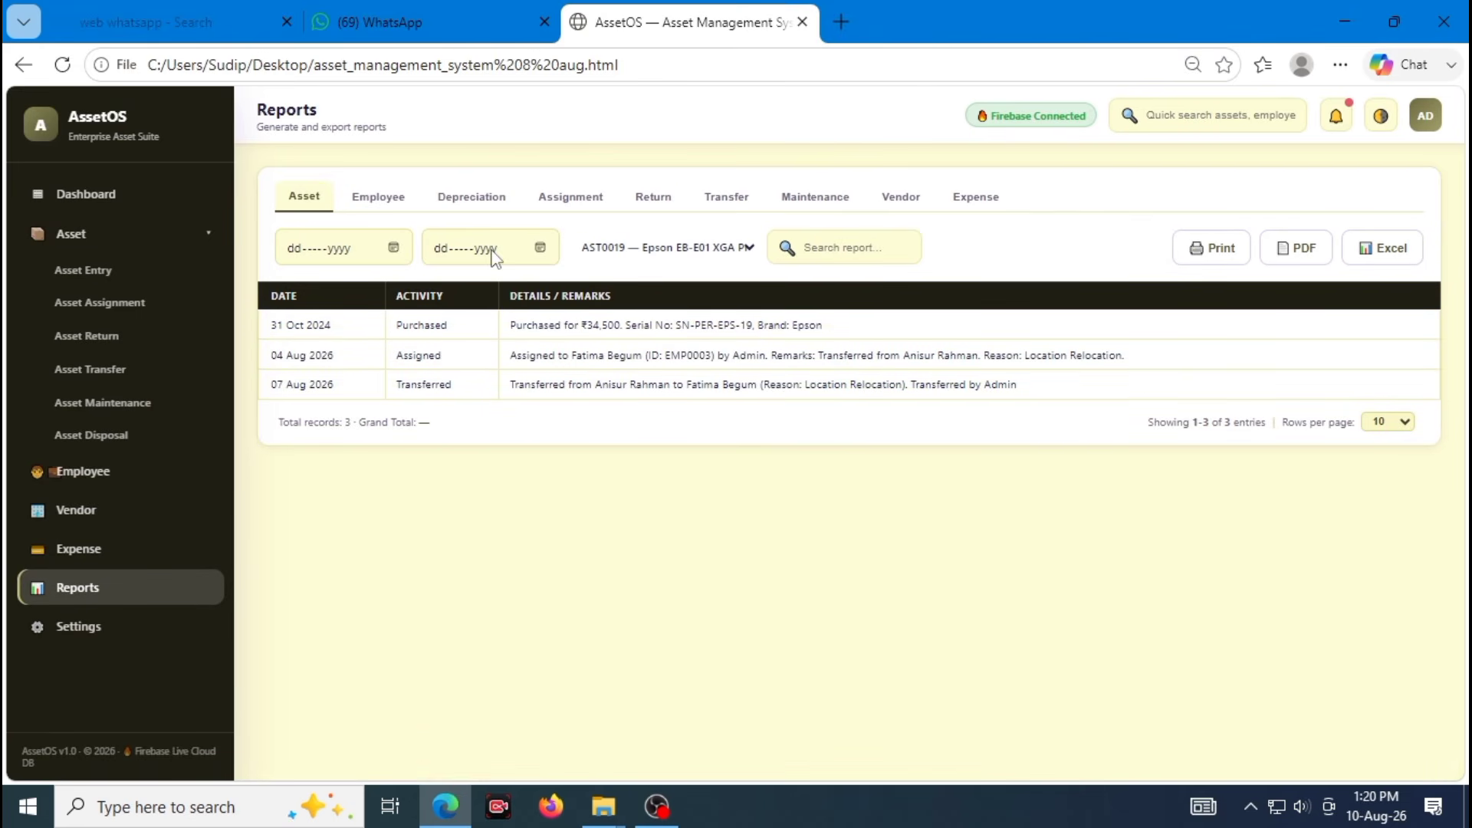
{"action": "left_click", "coordinate": [613, 257]}
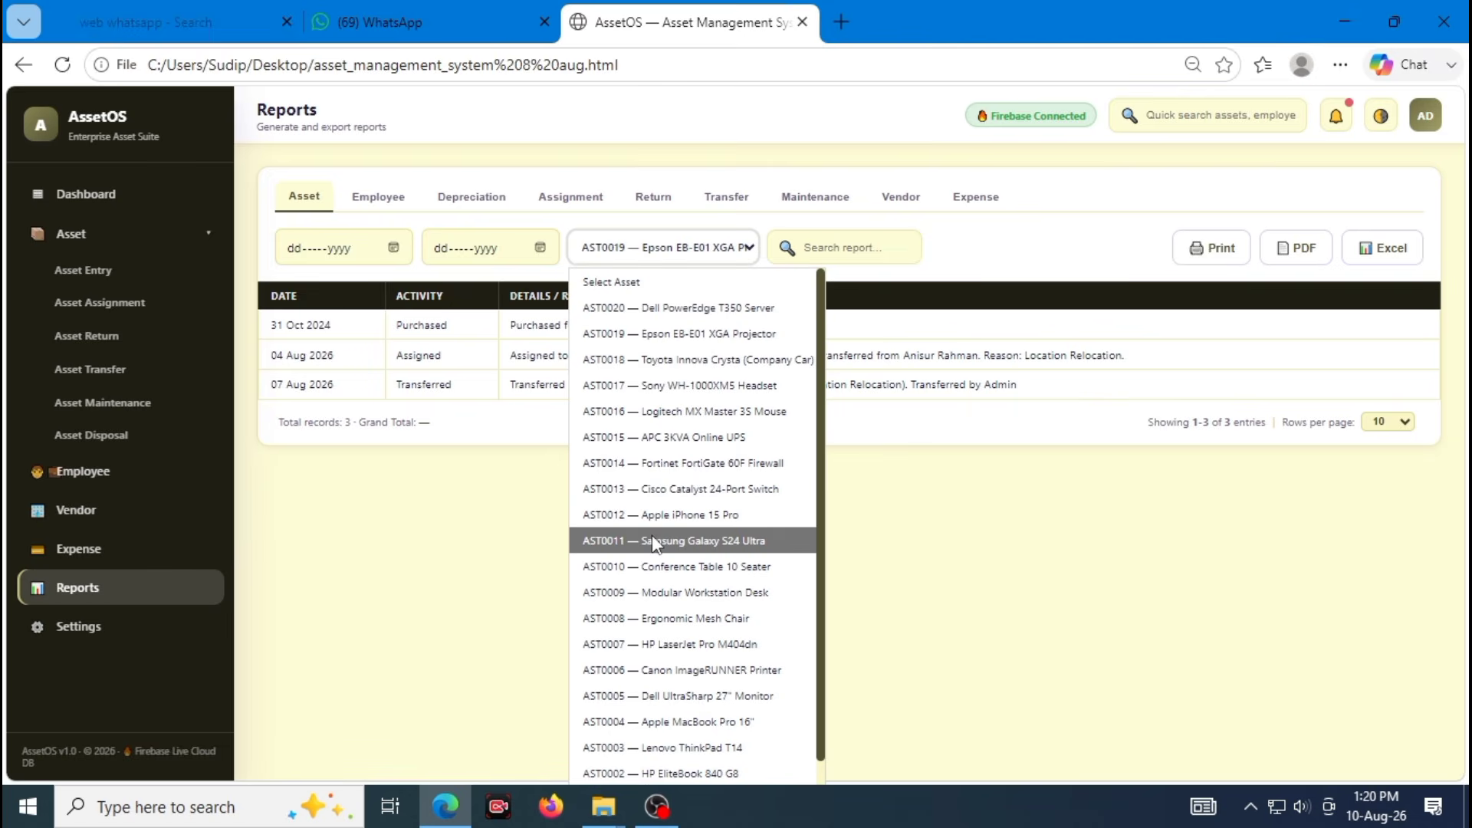
{"action": "left_click", "coordinate": [675, 510]}
{"action": "left_click", "coordinate": [663, 246]}
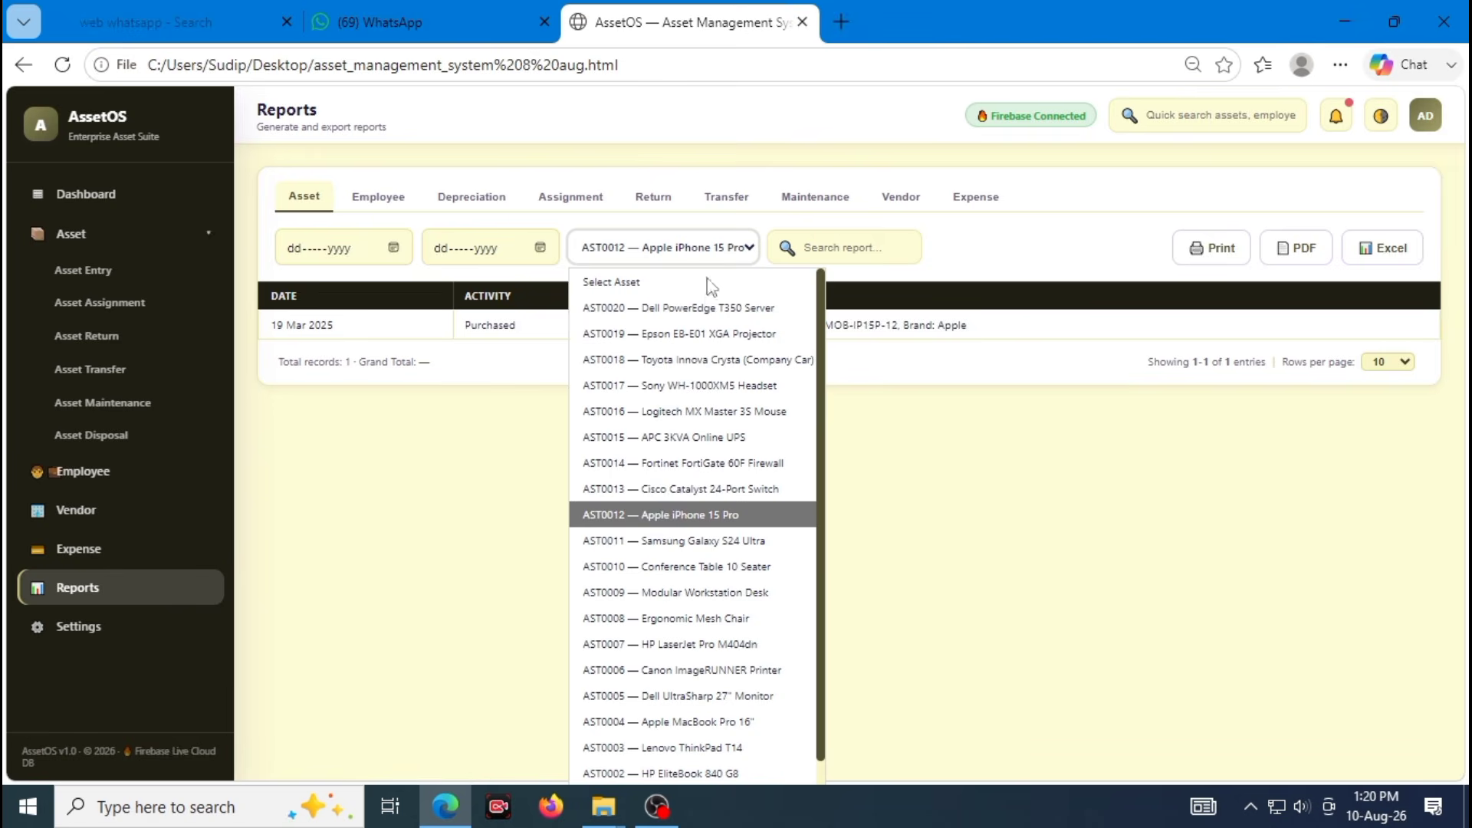
{"action": "left_click", "coordinate": [705, 400]}
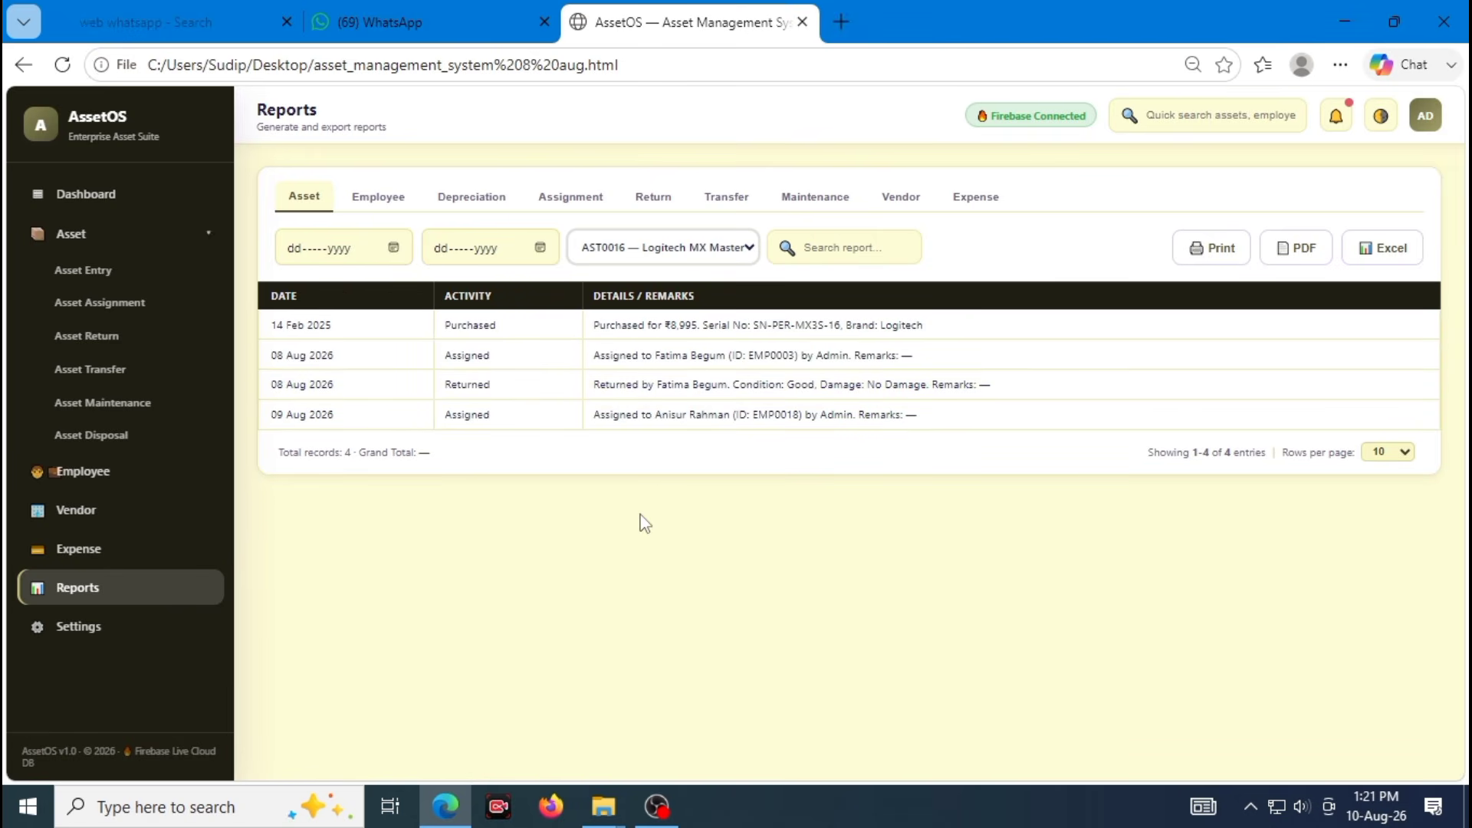
Look at the employee records, and select the Support Lead in the Employee report
{"action": "left_click", "coordinate": [384, 199]}
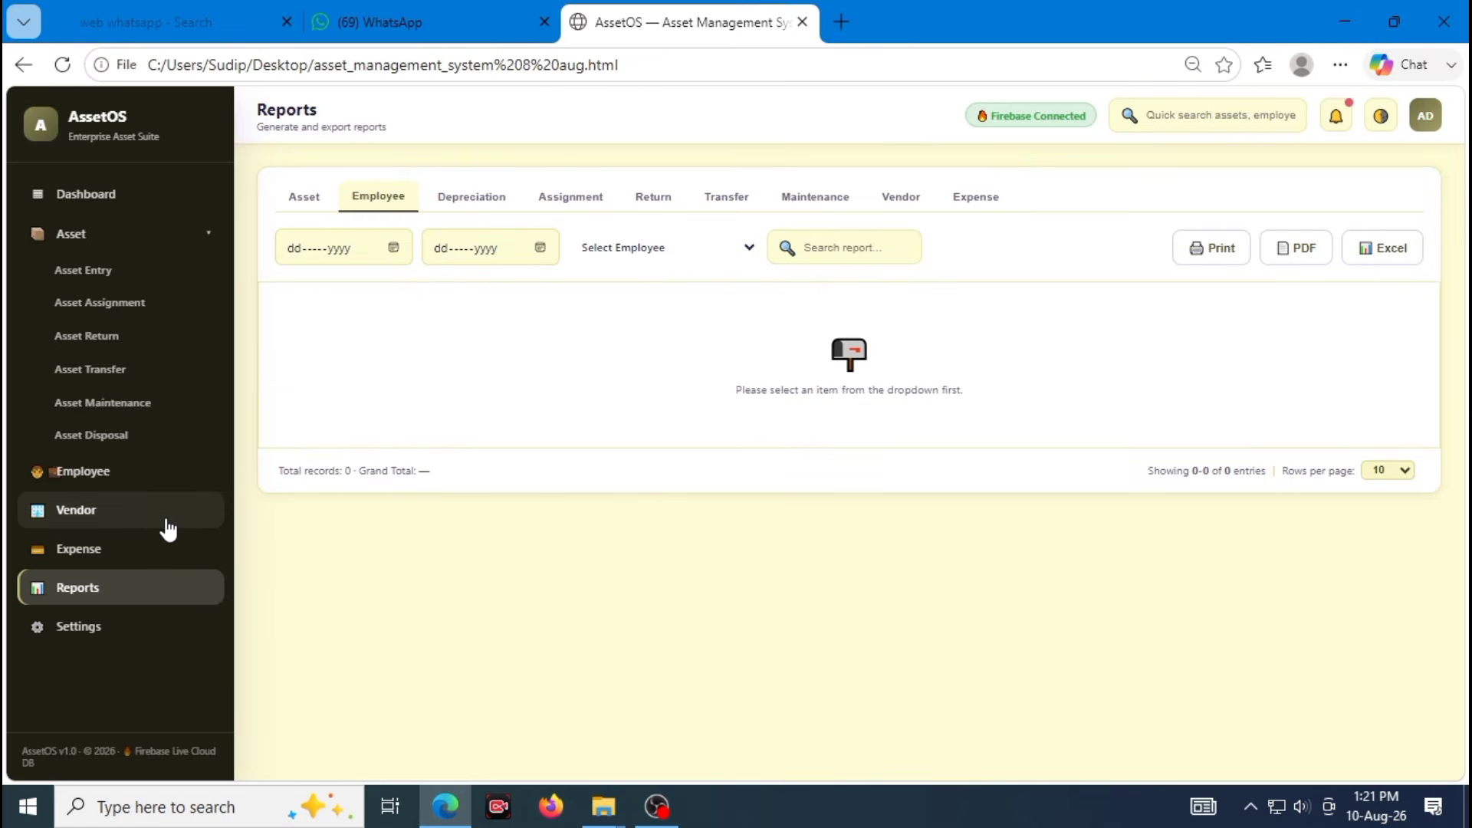
{"action": "left_click", "coordinate": [139, 479]}
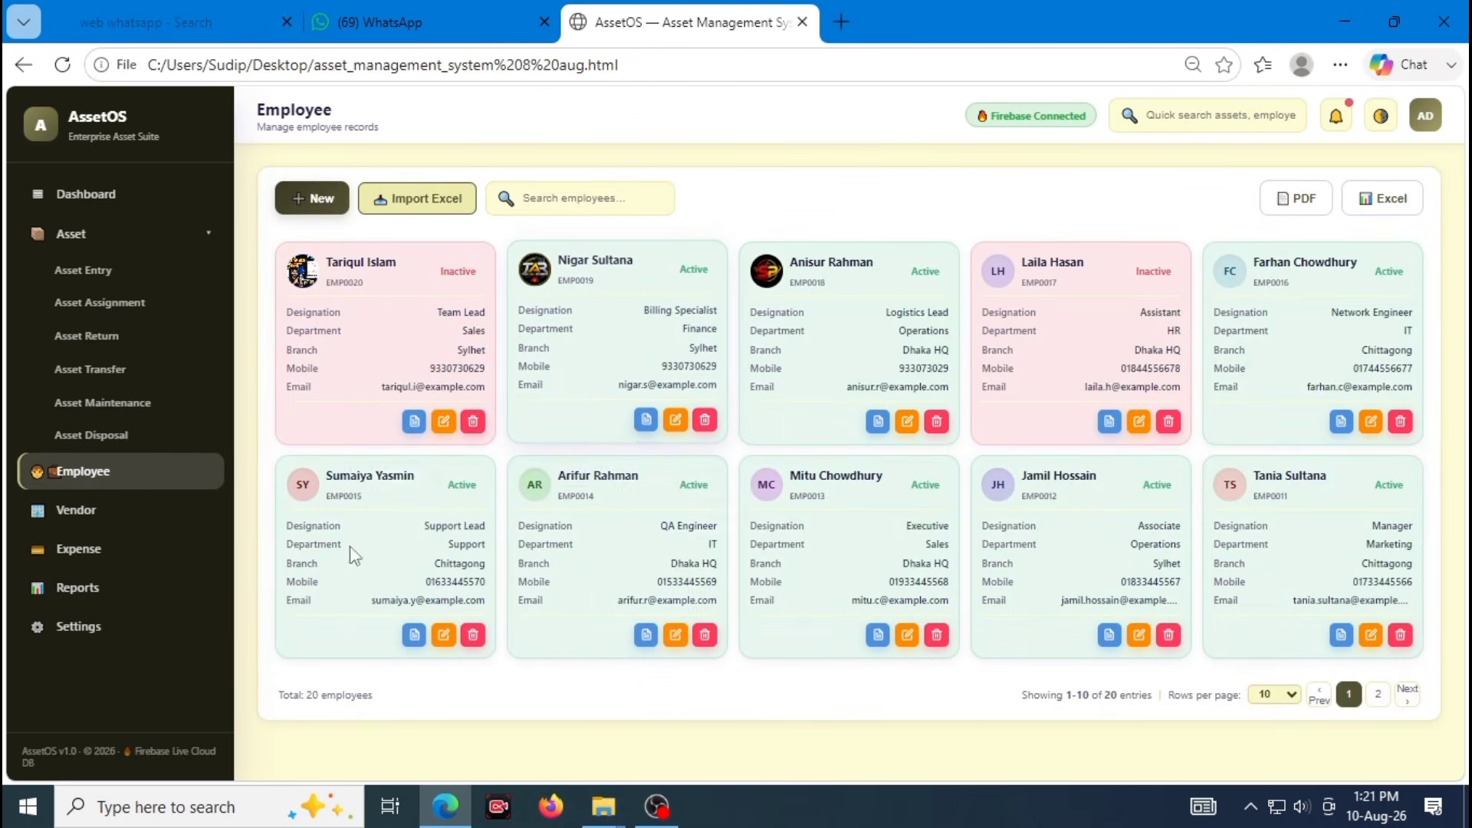
{"action": "left_click", "coordinate": [163, 588]}
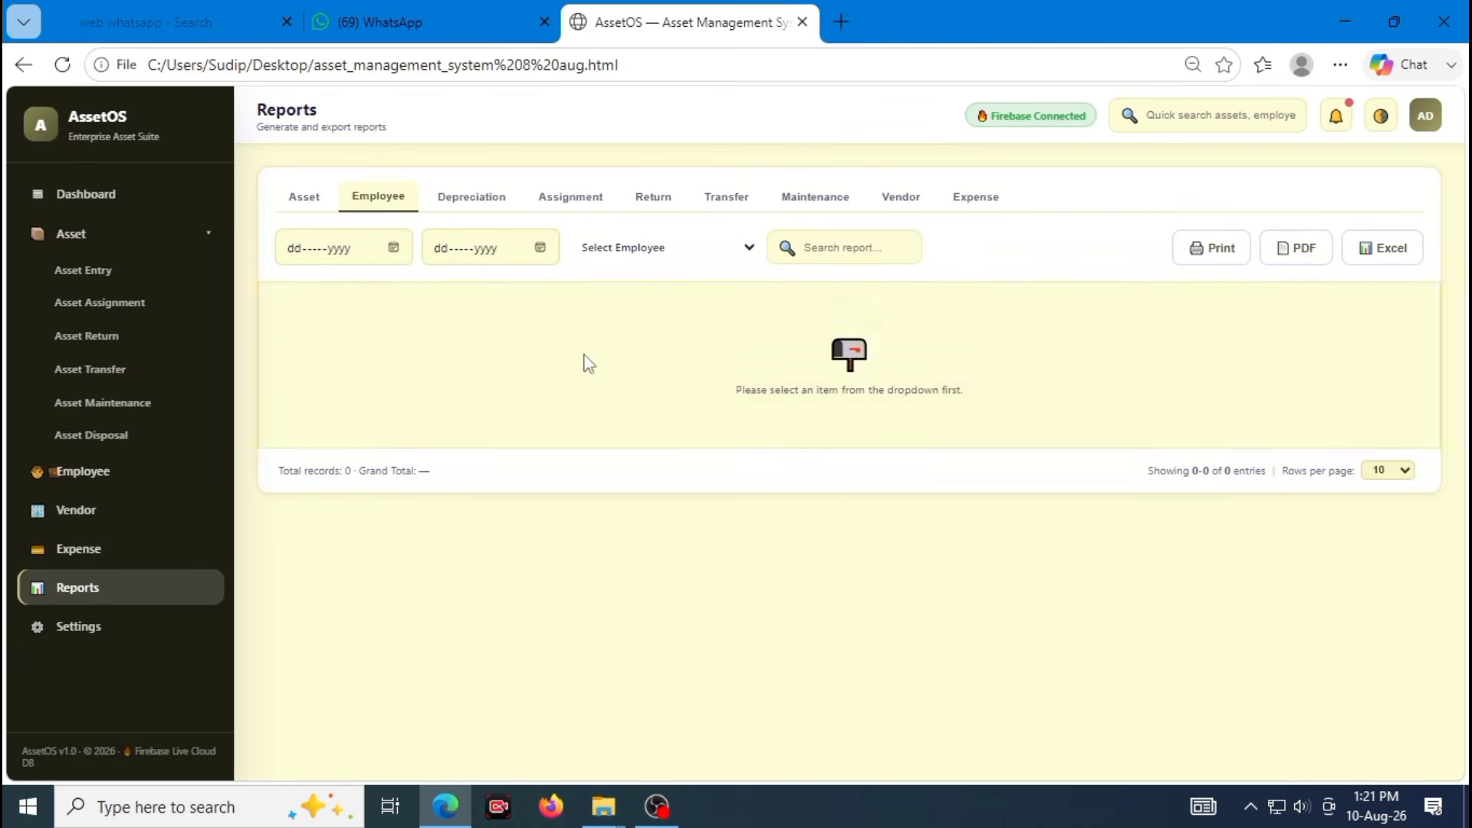
{"action": "left_click", "coordinate": [648, 253]}
{"action": "left_click", "coordinate": [665, 436]}
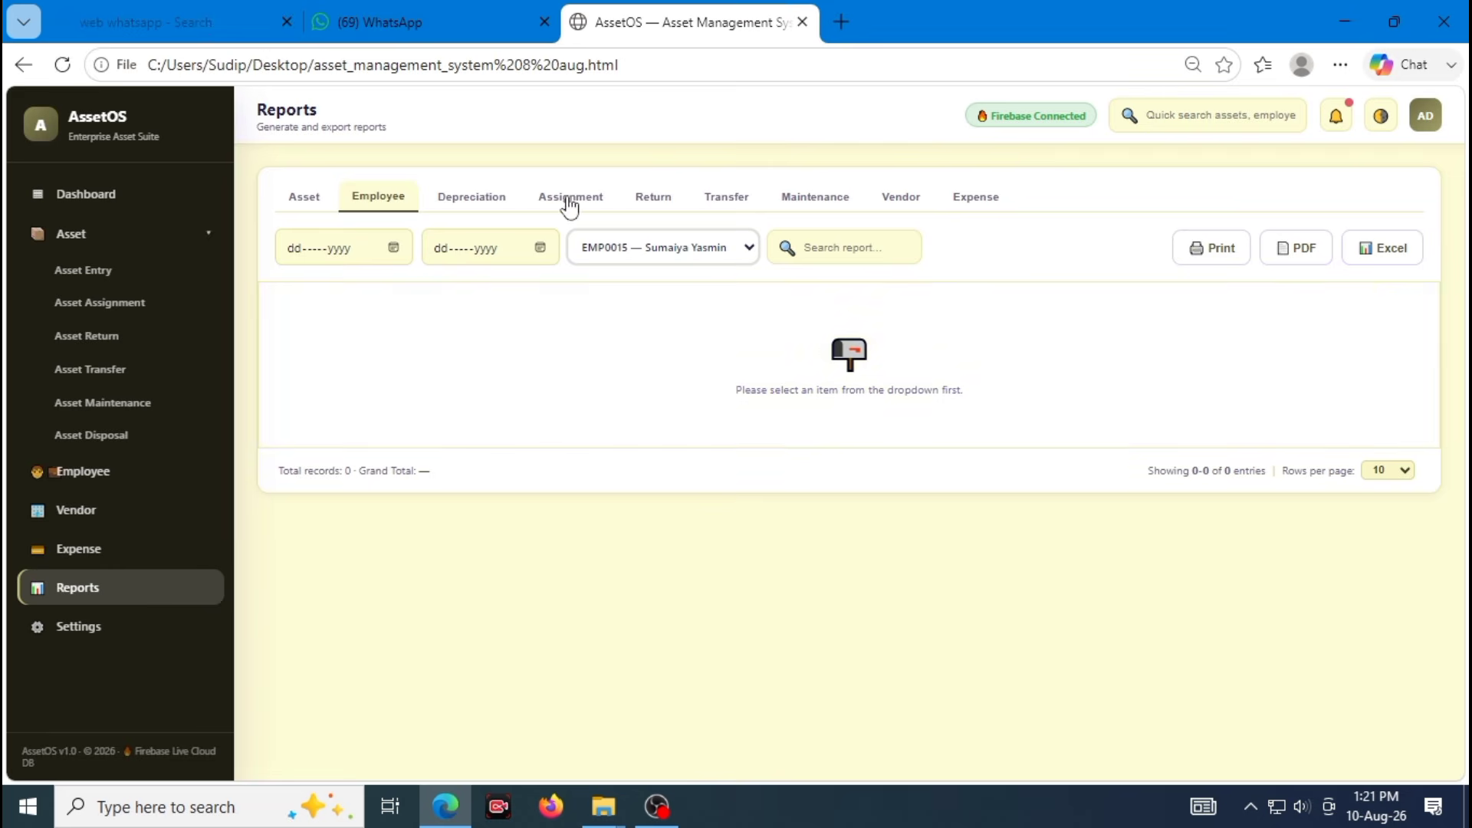
Open the Depreciation report and review its category and department filter options
{"action": "left_click", "coordinate": [470, 207]}
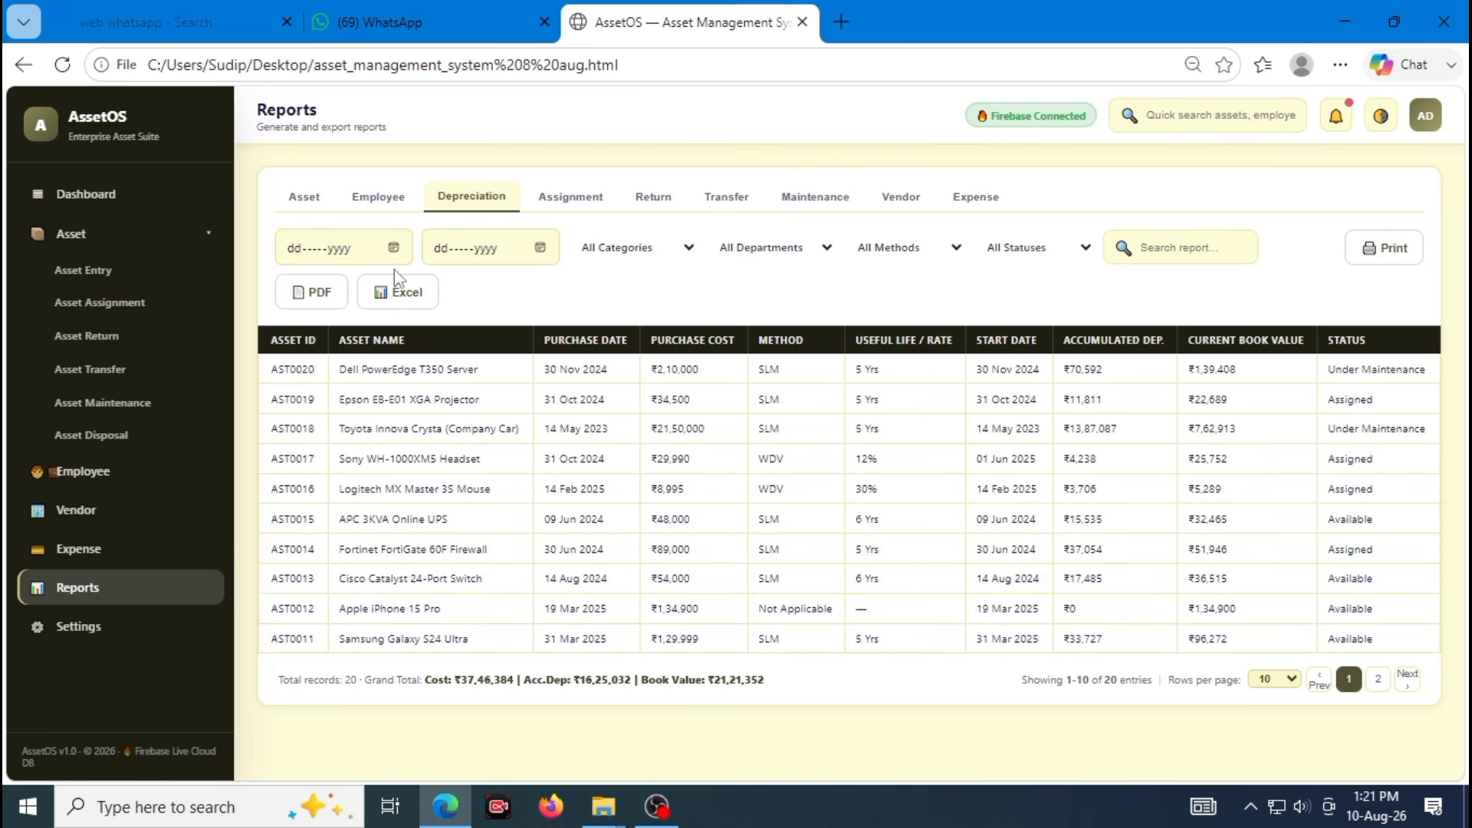
{"action": "left_click", "coordinate": [634, 249]}
{"action": "left_click", "coordinate": [774, 250]}
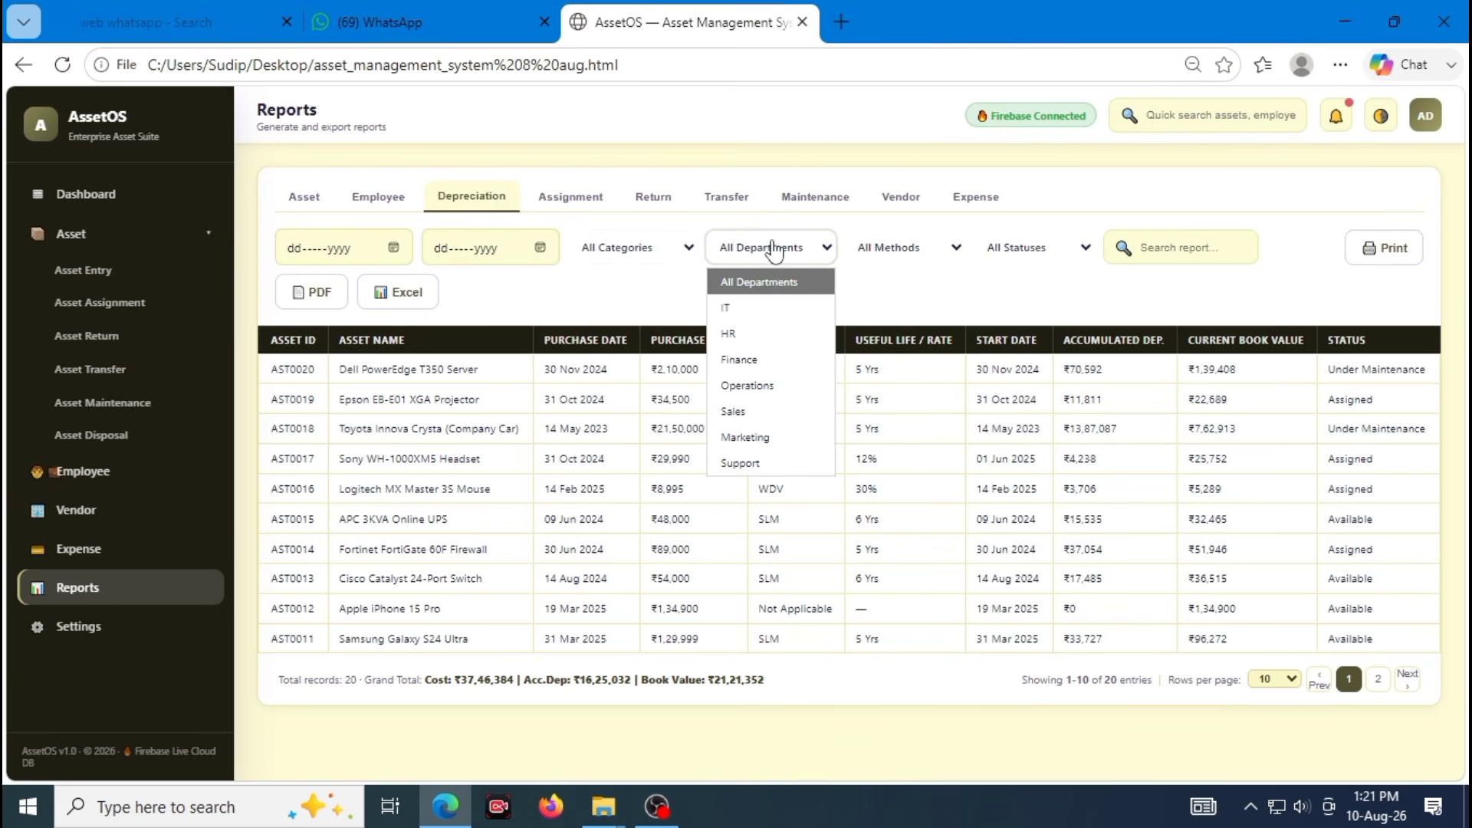
Filter the Depreciation report by the SLM and WDV methods in turn, and reset it to All Methods
{"action": "left_click", "coordinate": [871, 247]}
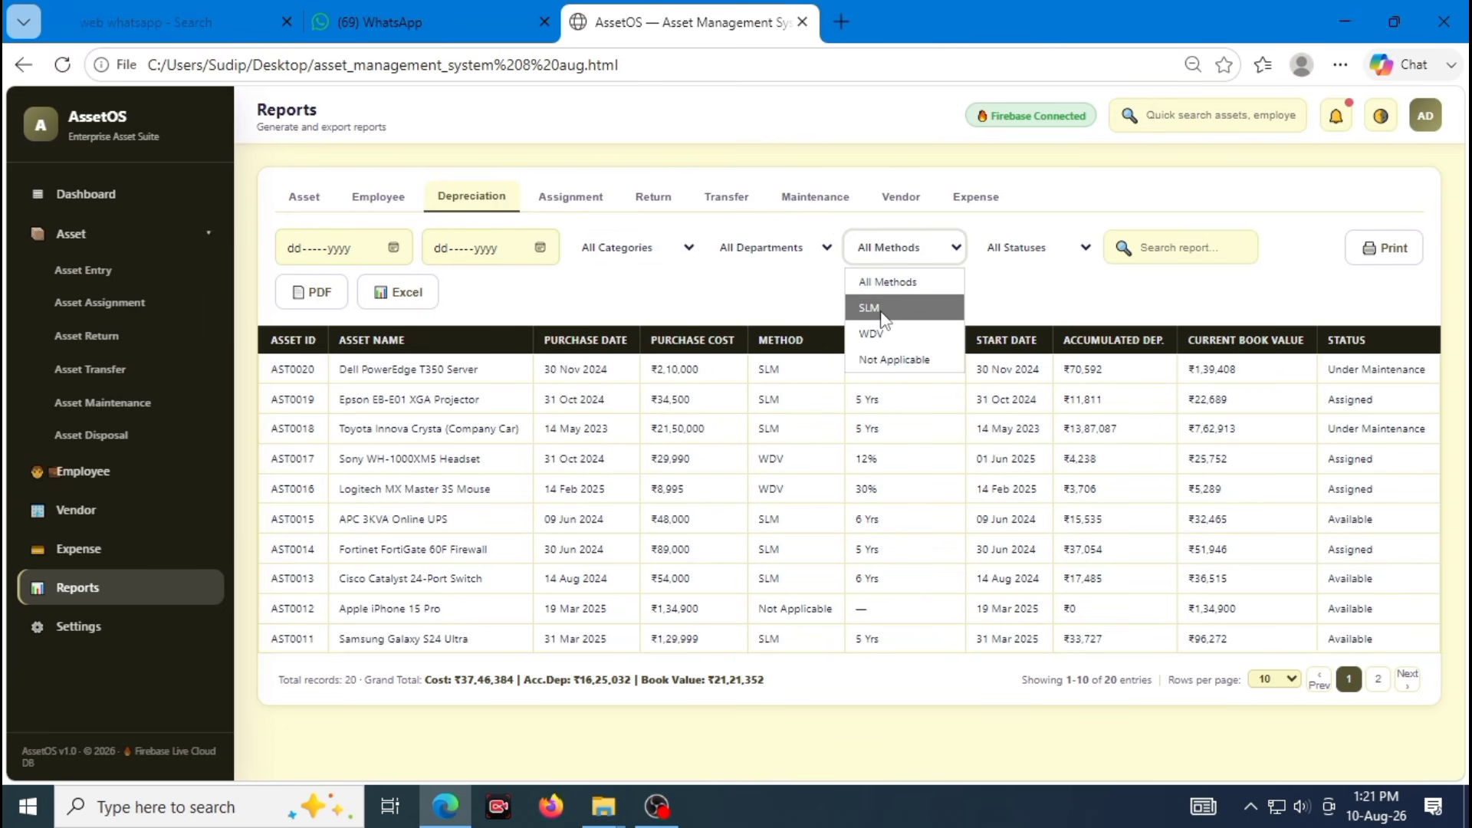
{"action": "left_click", "coordinate": [869, 311]}
{"action": "left_click", "coordinate": [880, 249]}
{"action": "left_click", "coordinate": [872, 333]}
{"action": "left_click", "coordinate": [872, 251]}
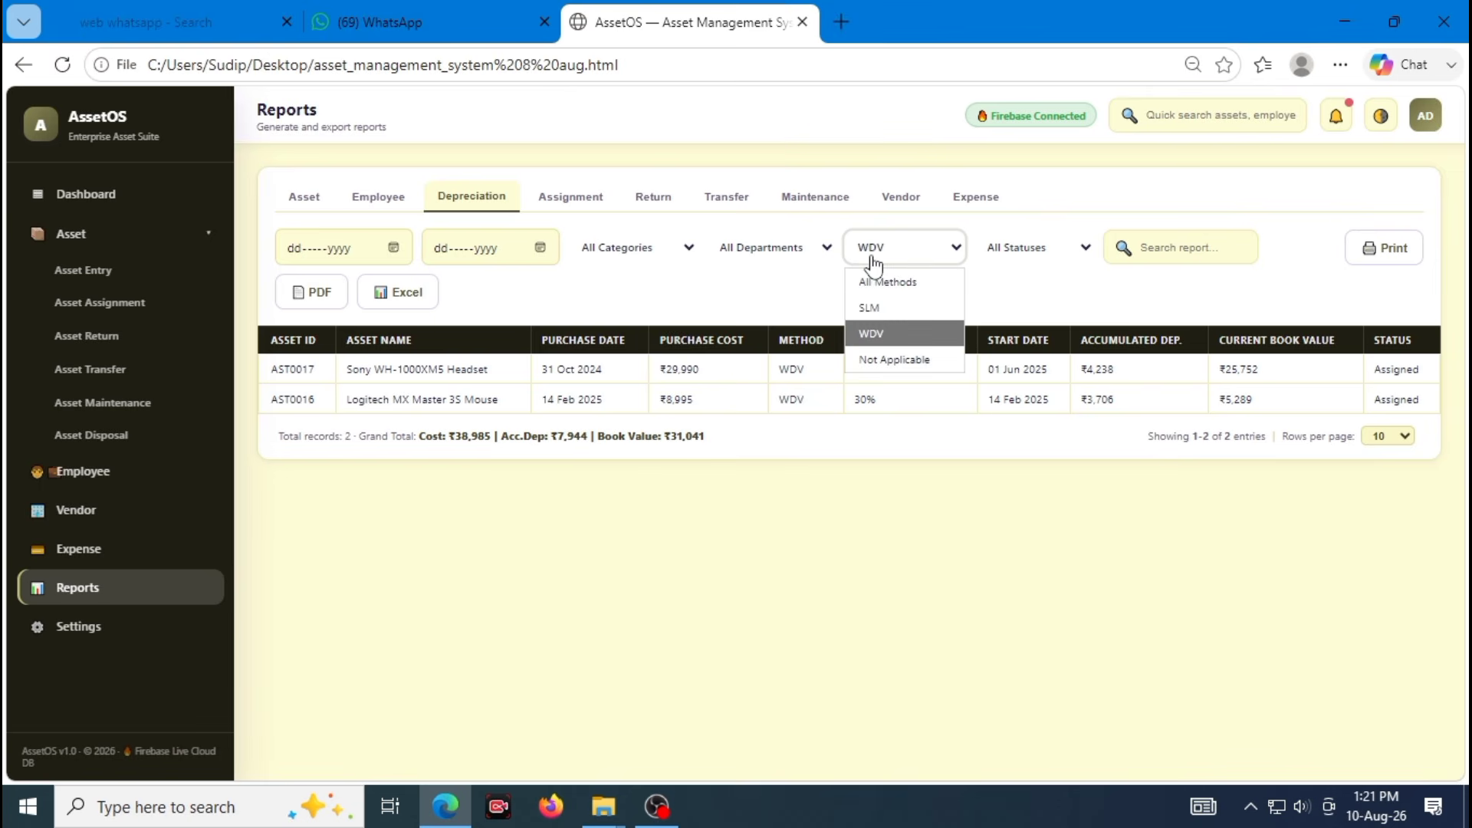
{"action": "left_click", "coordinate": [872, 276]}
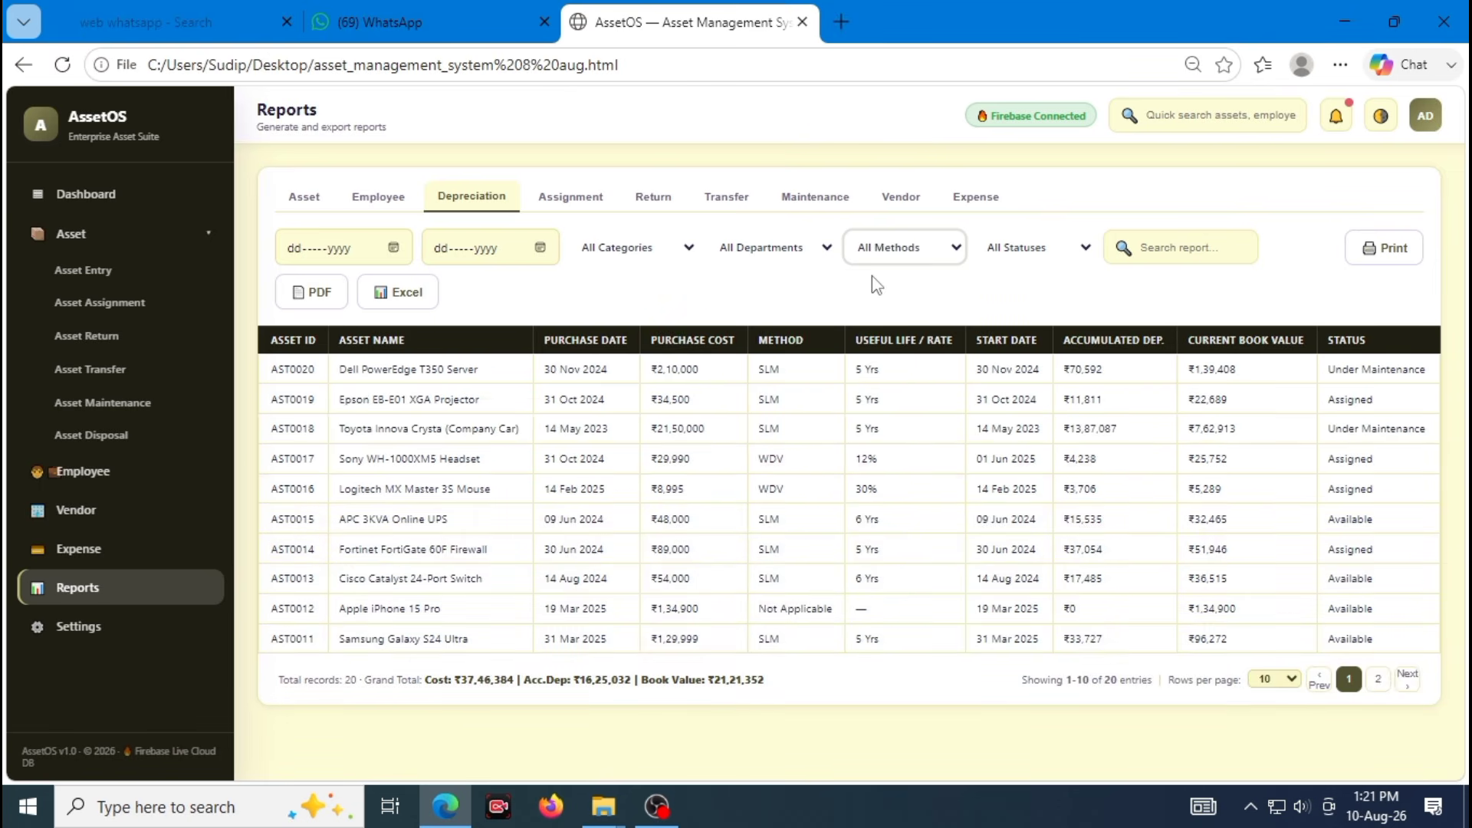
Filter the Depreciation report by the Assigned status, and reset it to All Statuses
{"action": "left_click", "coordinate": [1047, 253]}
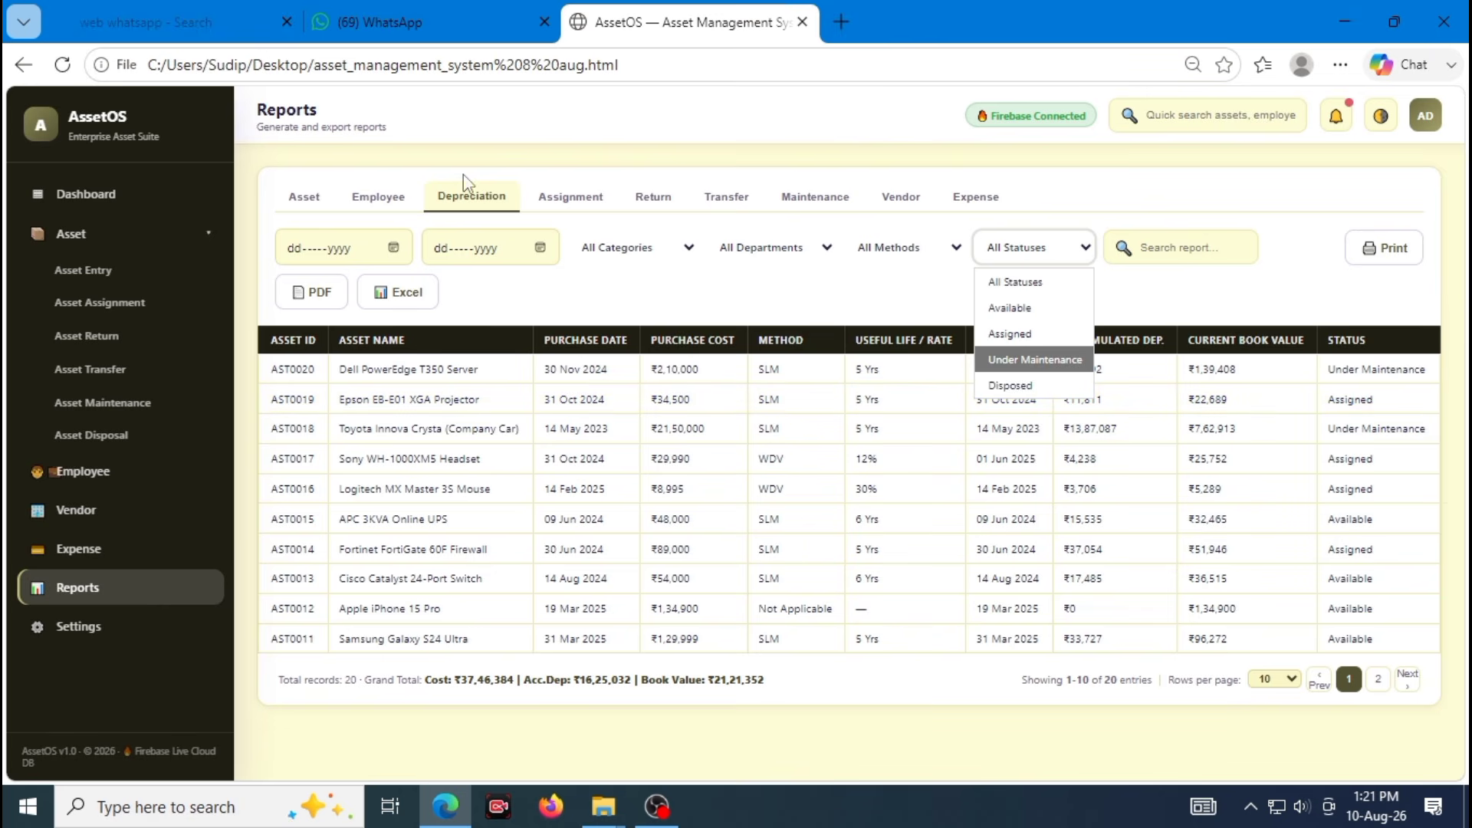
{"action": "key", "text": "Up"}
{"action": "key", "text": "Up"}
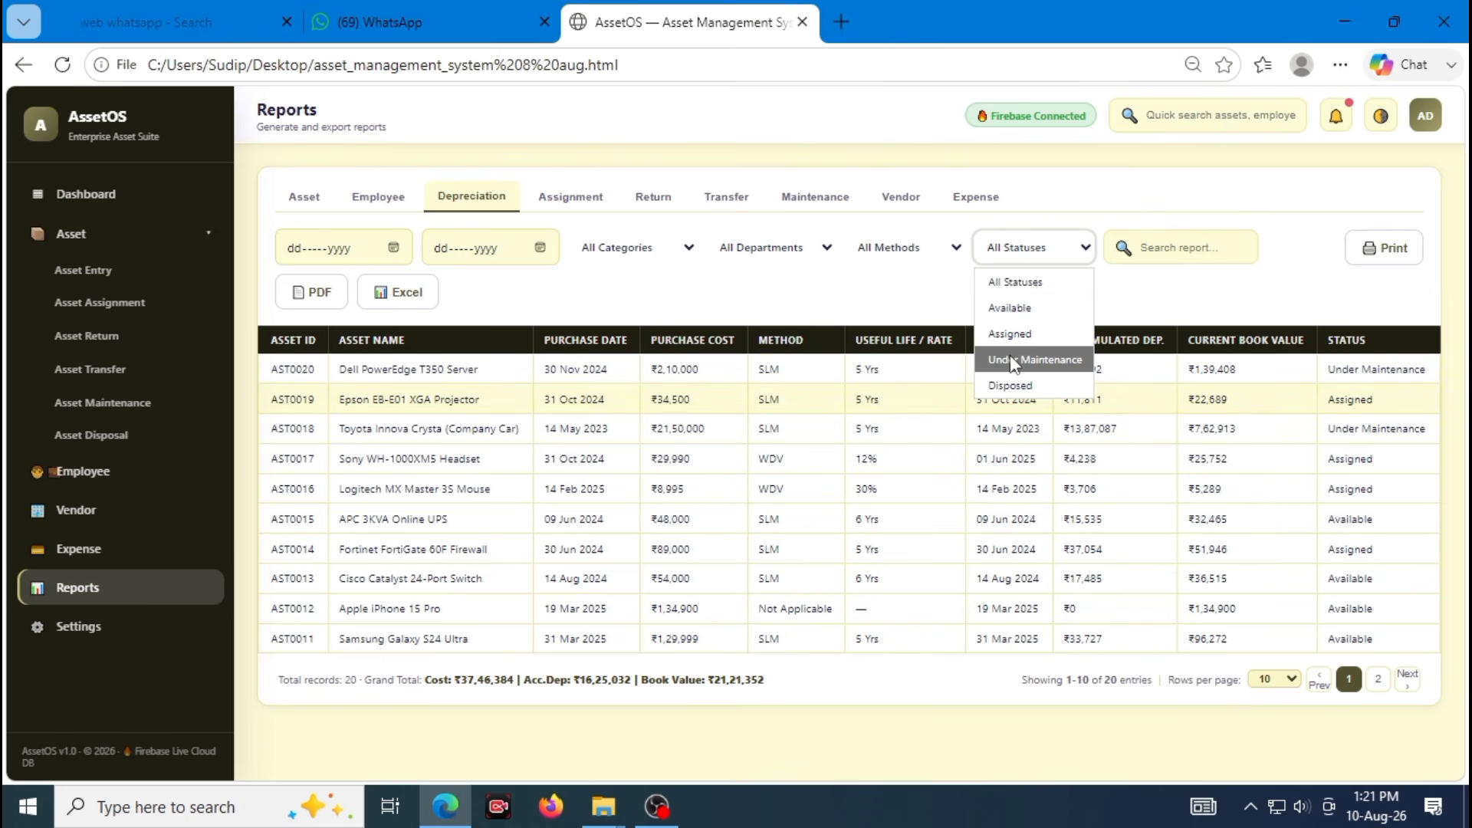
{"action": "left_click", "coordinate": [1020, 334]}
{"action": "left_click", "coordinate": [1024, 249]}
{"action": "left_click", "coordinate": [1033, 292]}
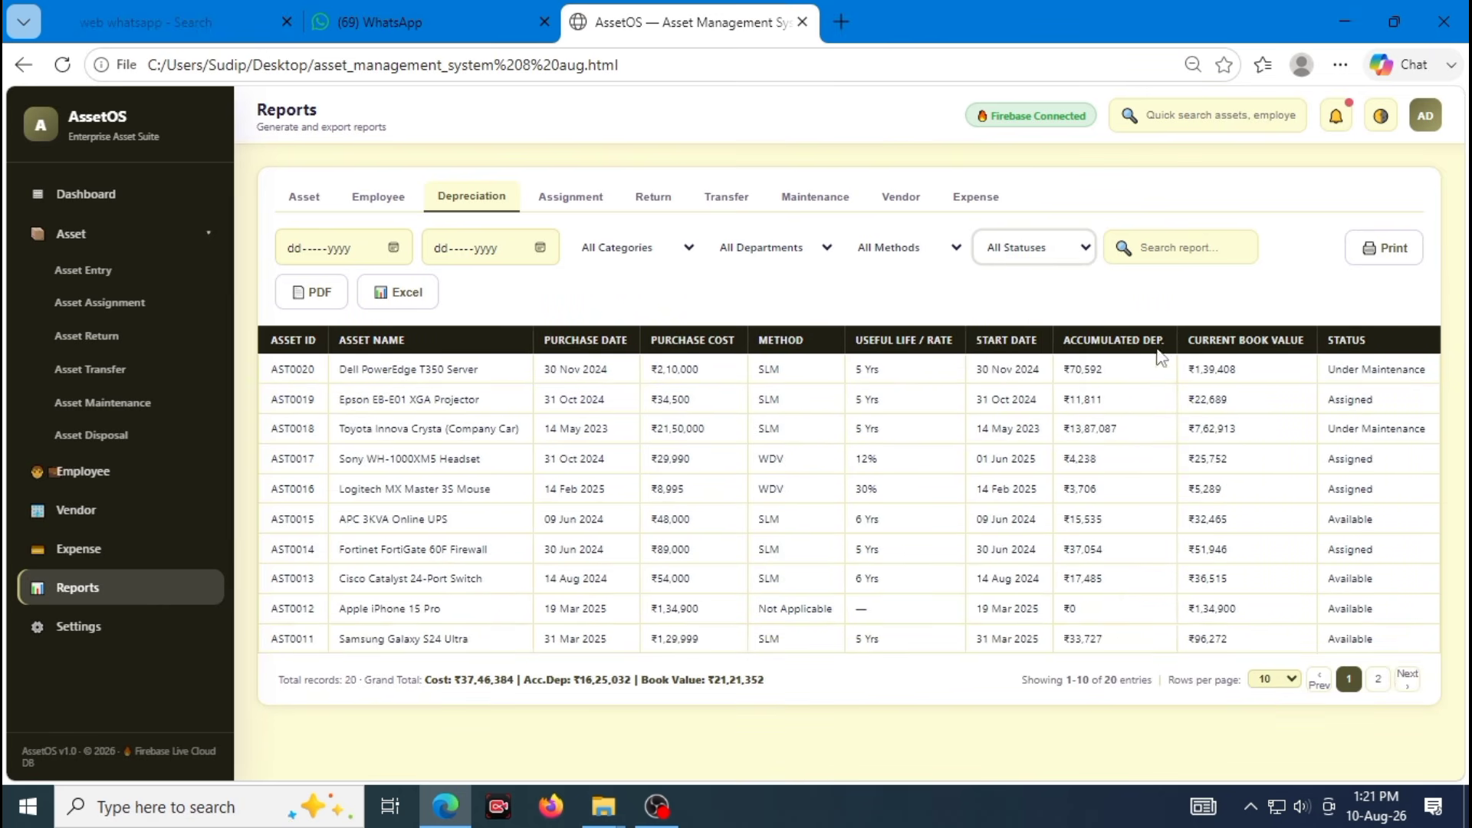
Compare the Assignment report with the Asset Assignment records, and return to the report
{"action": "left_click", "coordinate": [570, 198]}
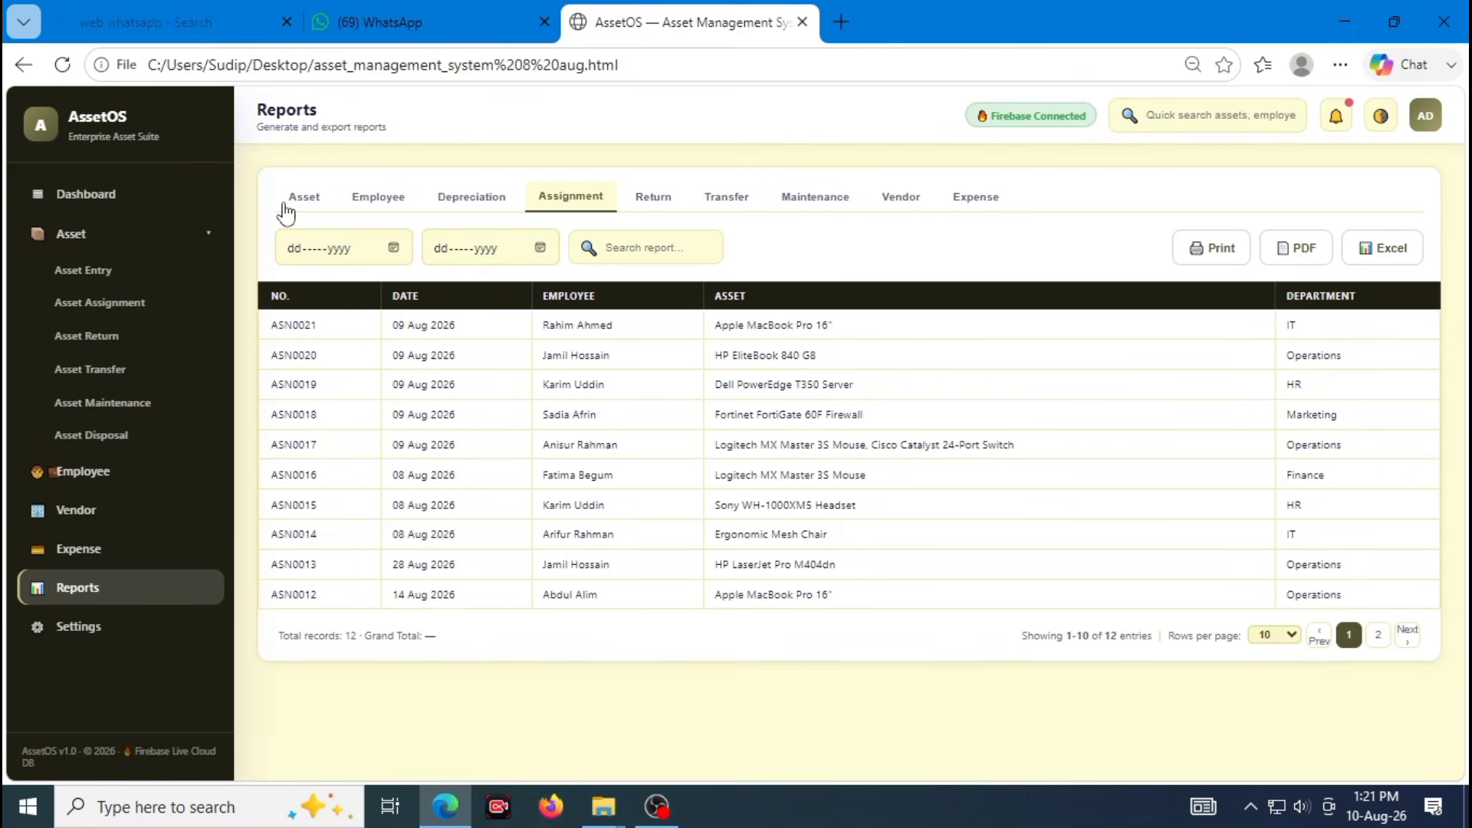
{"action": "left_click", "coordinate": [107, 302]}
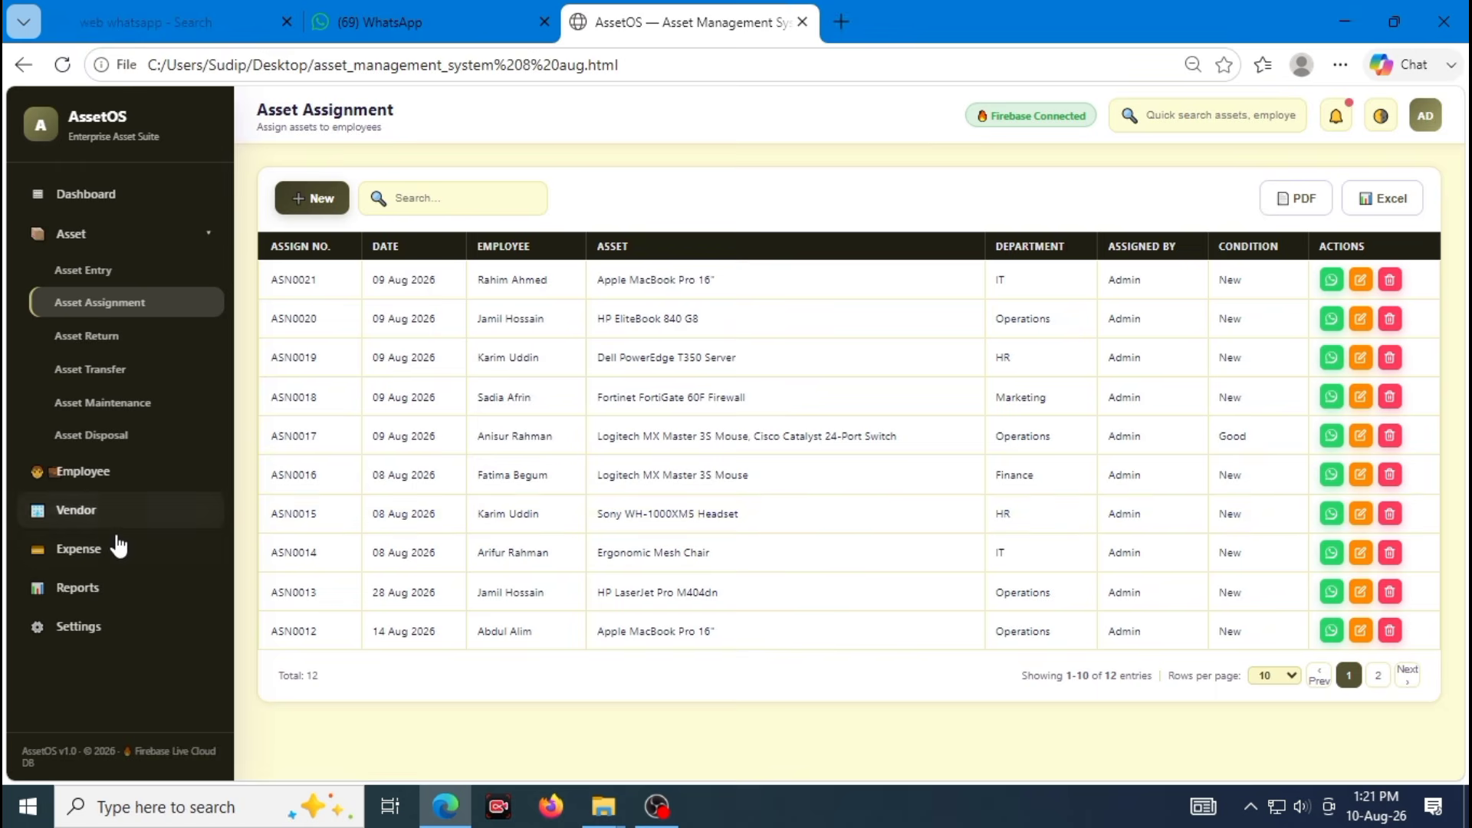
{"action": "left_click", "coordinate": [129, 596]}
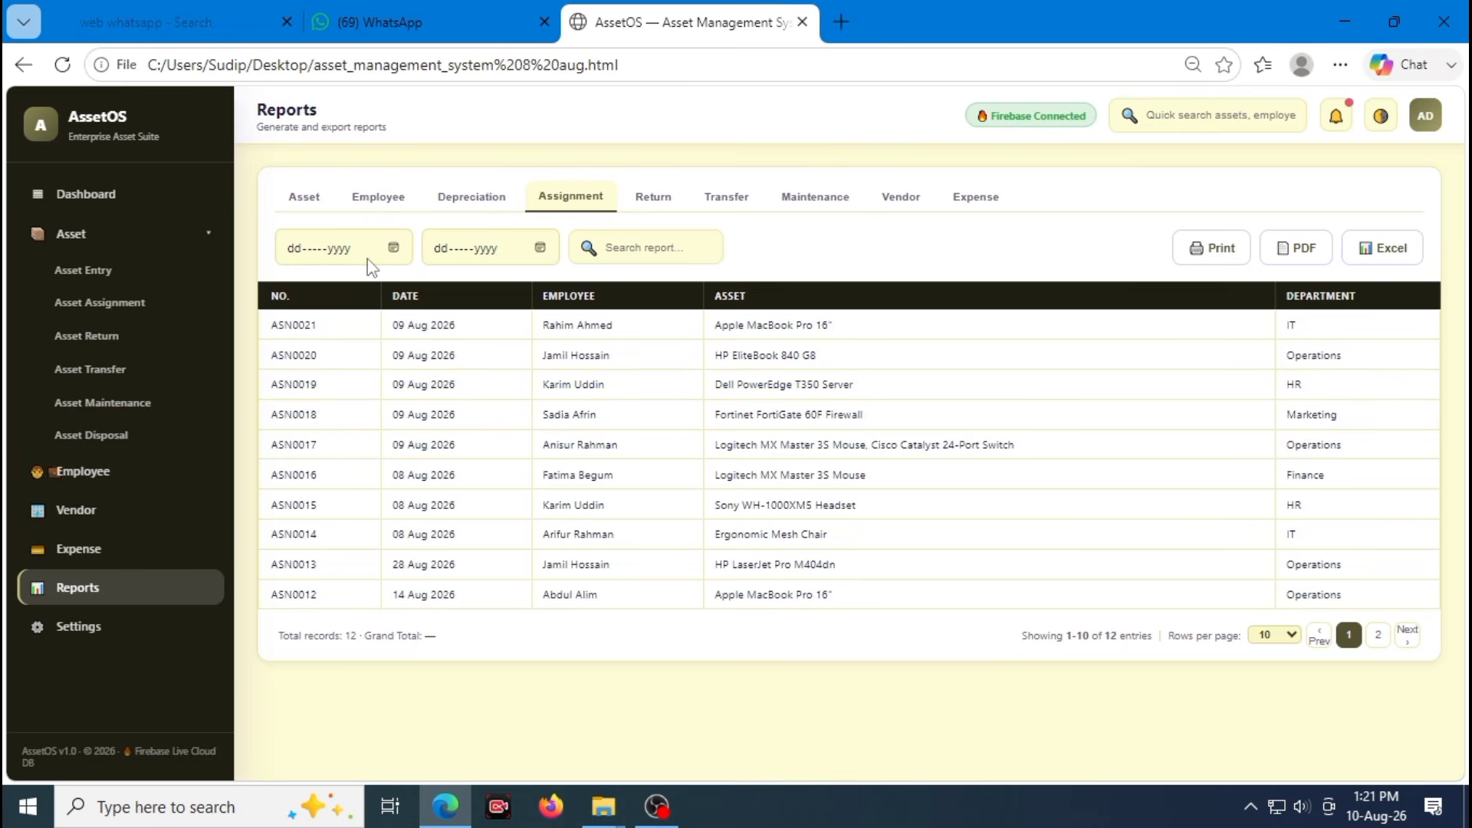
Go through the Return, Transfer, Maintenance, Vendor and Expense reports
{"action": "left_click", "coordinate": [646, 214]}
{"action": "left_click", "coordinate": [727, 211]}
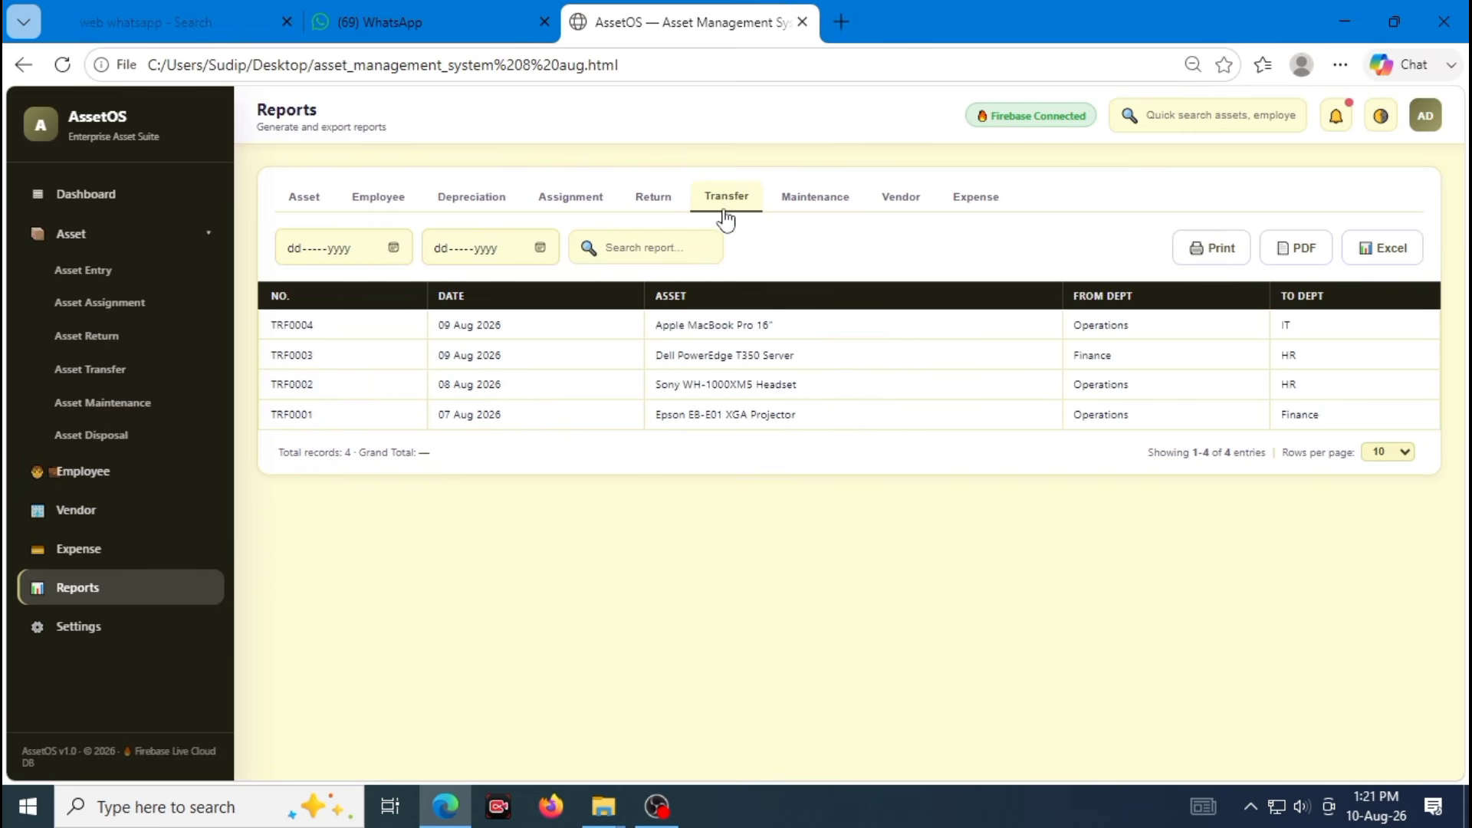
{"action": "left_click", "coordinate": [812, 206]}
{"action": "left_click", "coordinate": [898, 207]}
{"action": "left_click", "coordinate": [963, 206]}
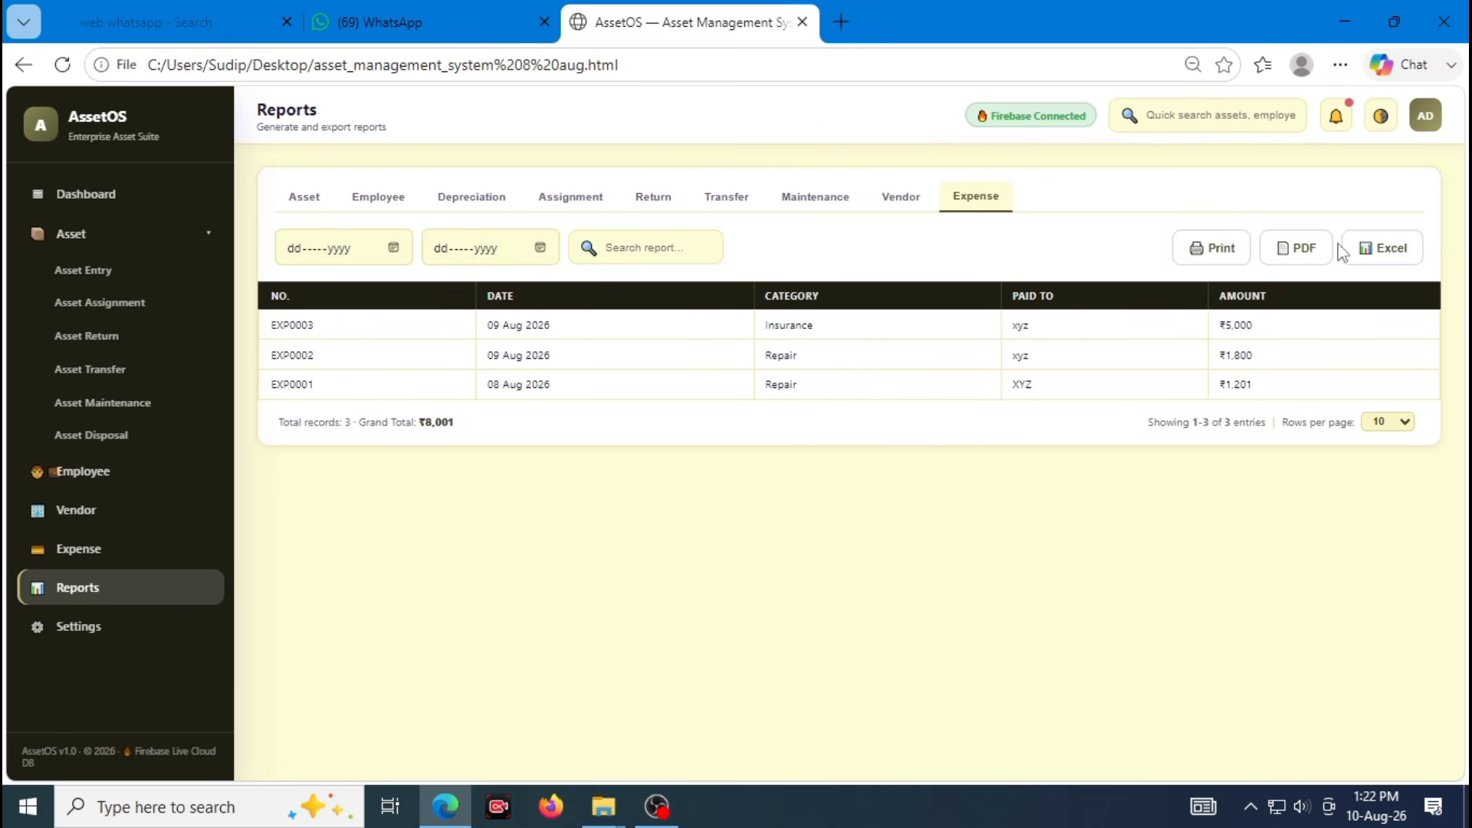
Open the print preview of the Vendor report, look it over, and close it without saving
{"action": "left_click", "coordinate": [909, 204]}
{"action": "left_click", "coordinate": [1224, 253]}
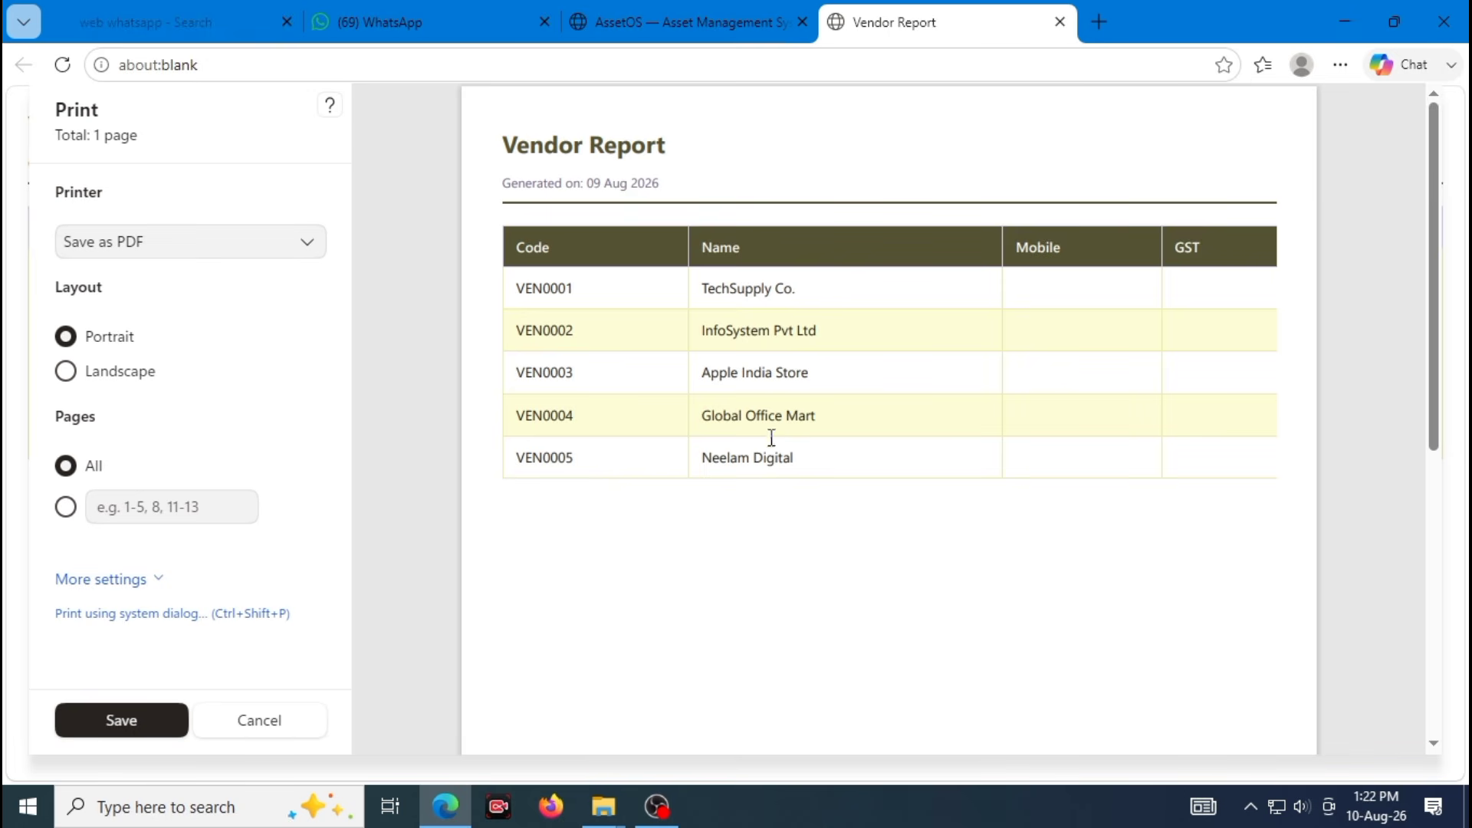
{"action": "left_click", "coordinate": [1059, 23]}
Open the Depreciation report and look over its rows in the print preview
{"action": "left_click", "coordinate": [473, 203]}
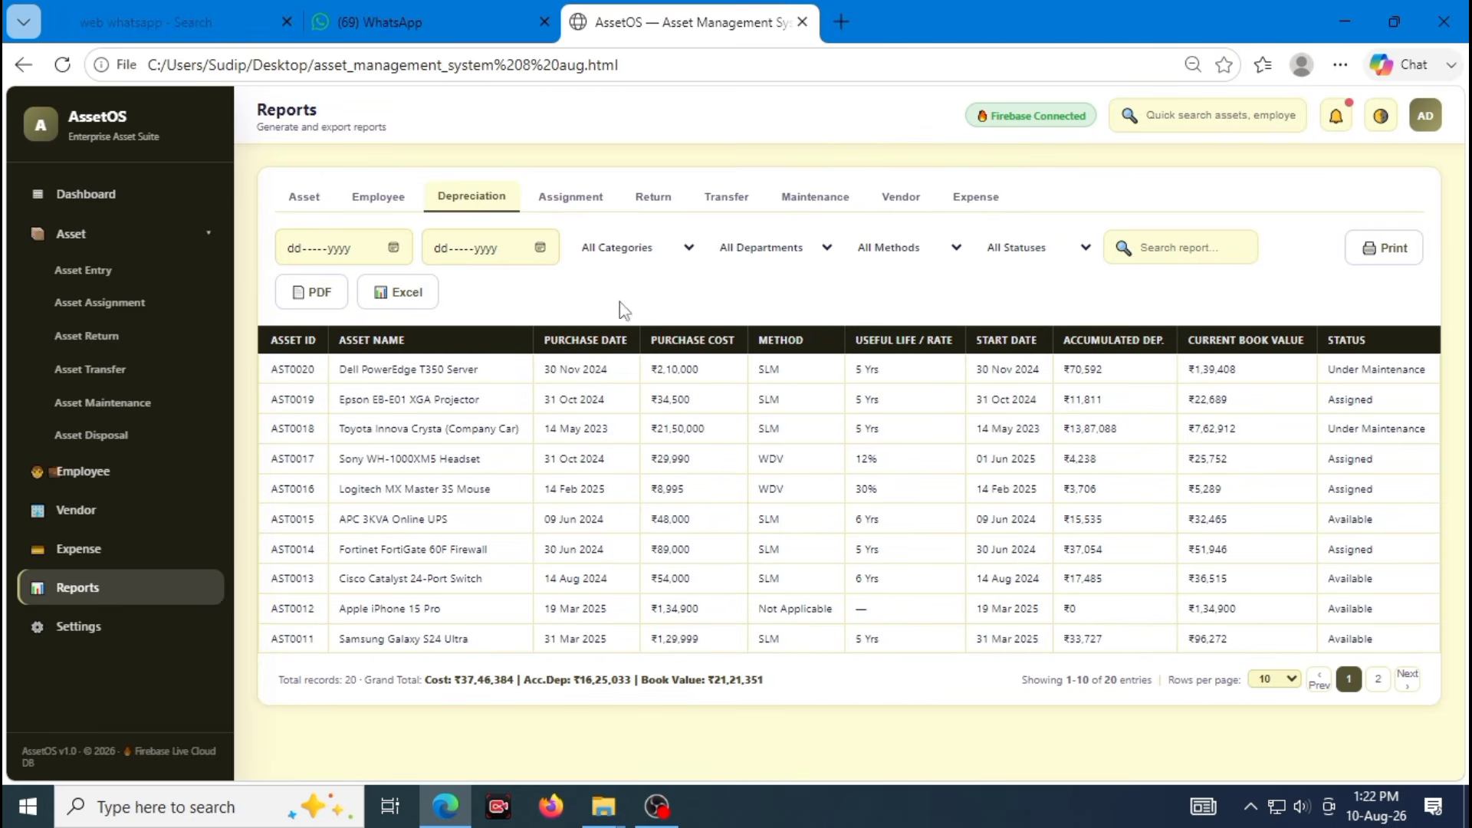
{"action": "left_click", "coordinate": [1370, 256]}
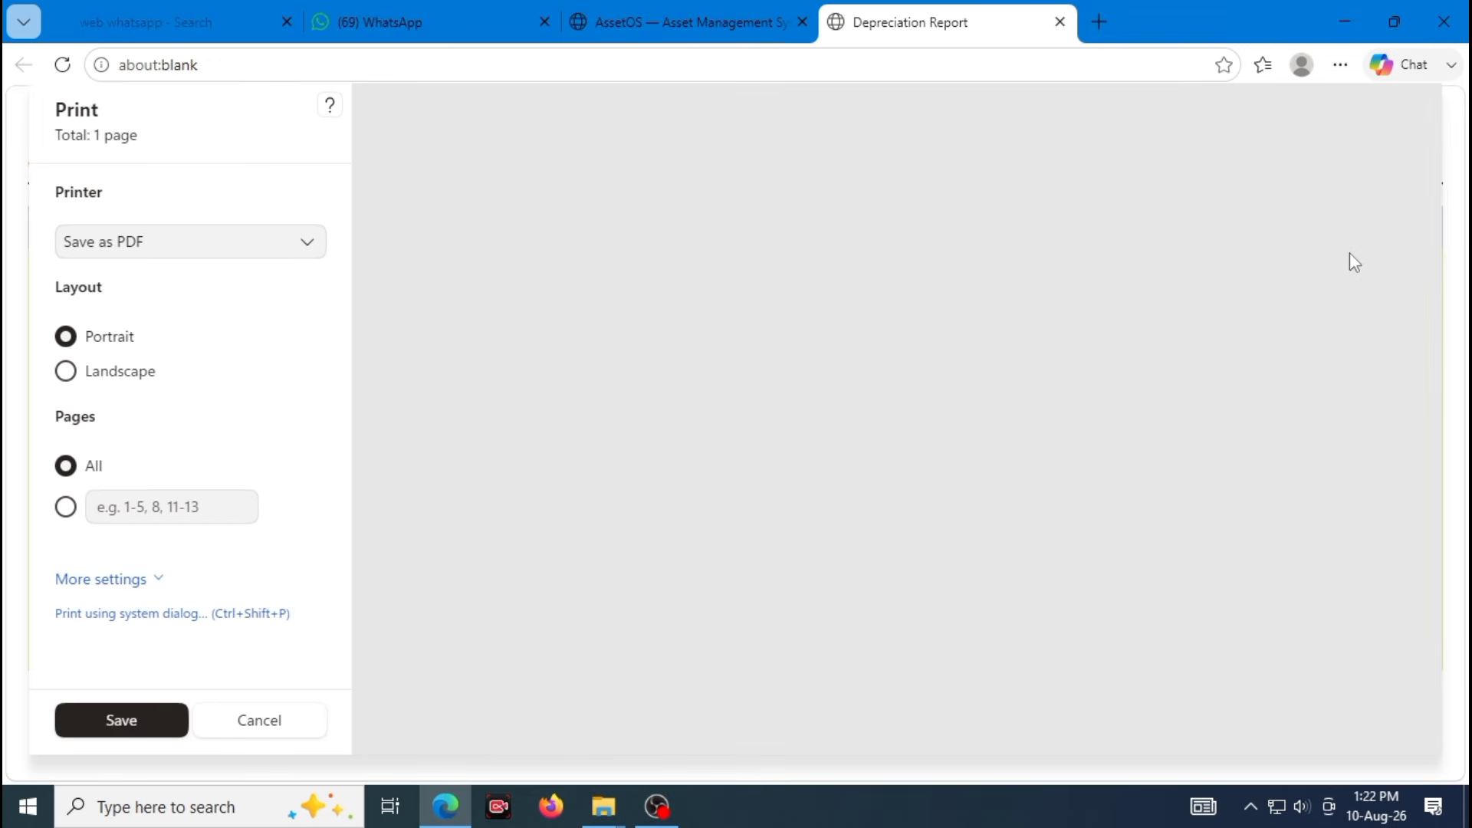
{"action": "scroll", "coordinate": [1044, 405], "scroll_direction": "down", "scroll_amount": 2}
{"action": "scroll", "coordinate": [1045, 405], "scroll_direction": "down", "scroll_amount": 3}
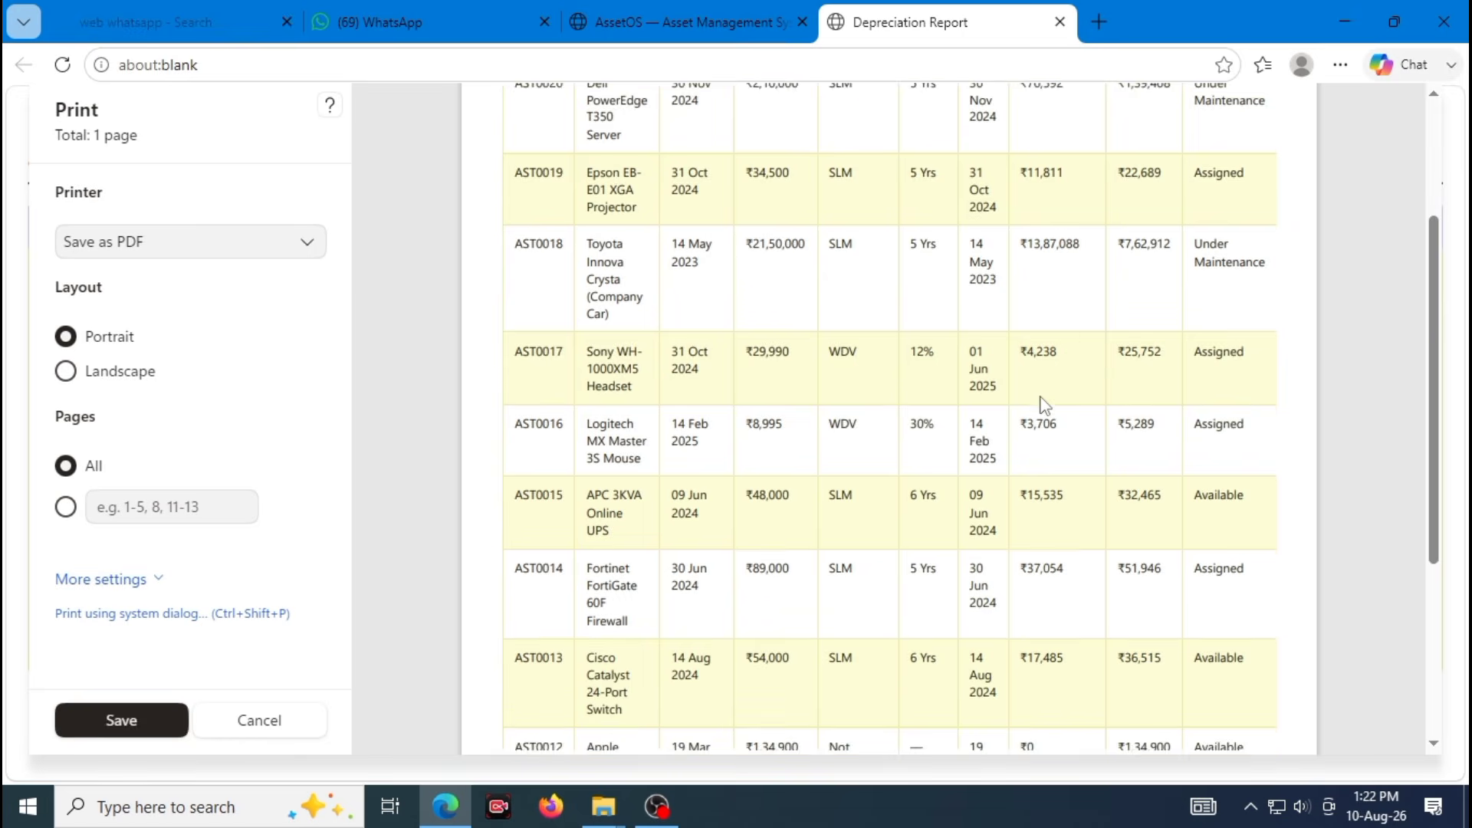
Expand the additional print settings for the Depreciation report and set the margins to Custom
{"action": "left_click", "coordinate": [147, 580]}
{"action": "scroll", "coordinate": [181, 541], "scroll_direction": "down", "scroll_amount": 5}
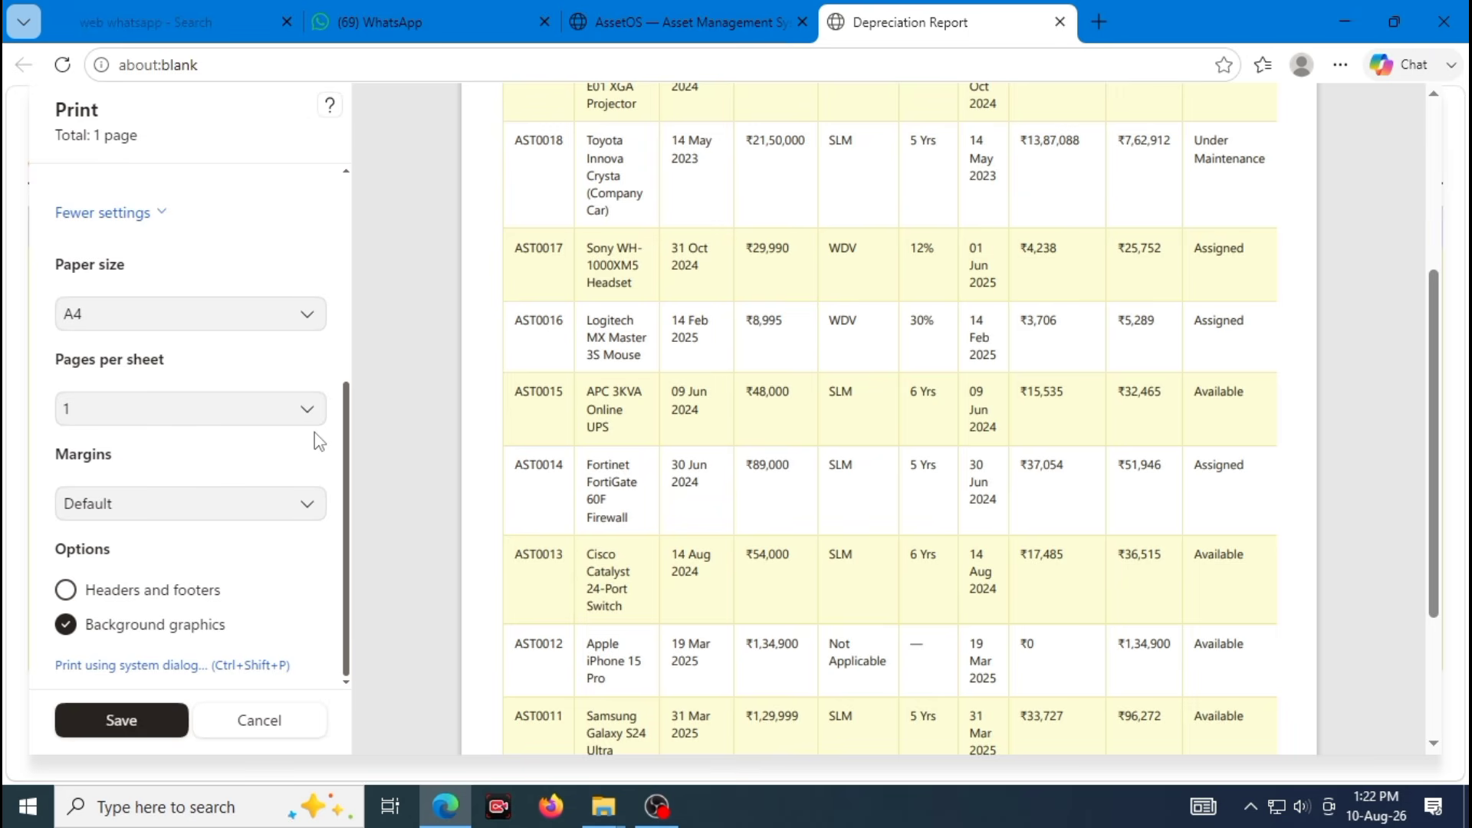
{"action": "left_click", "coordinate": [230, 499]}
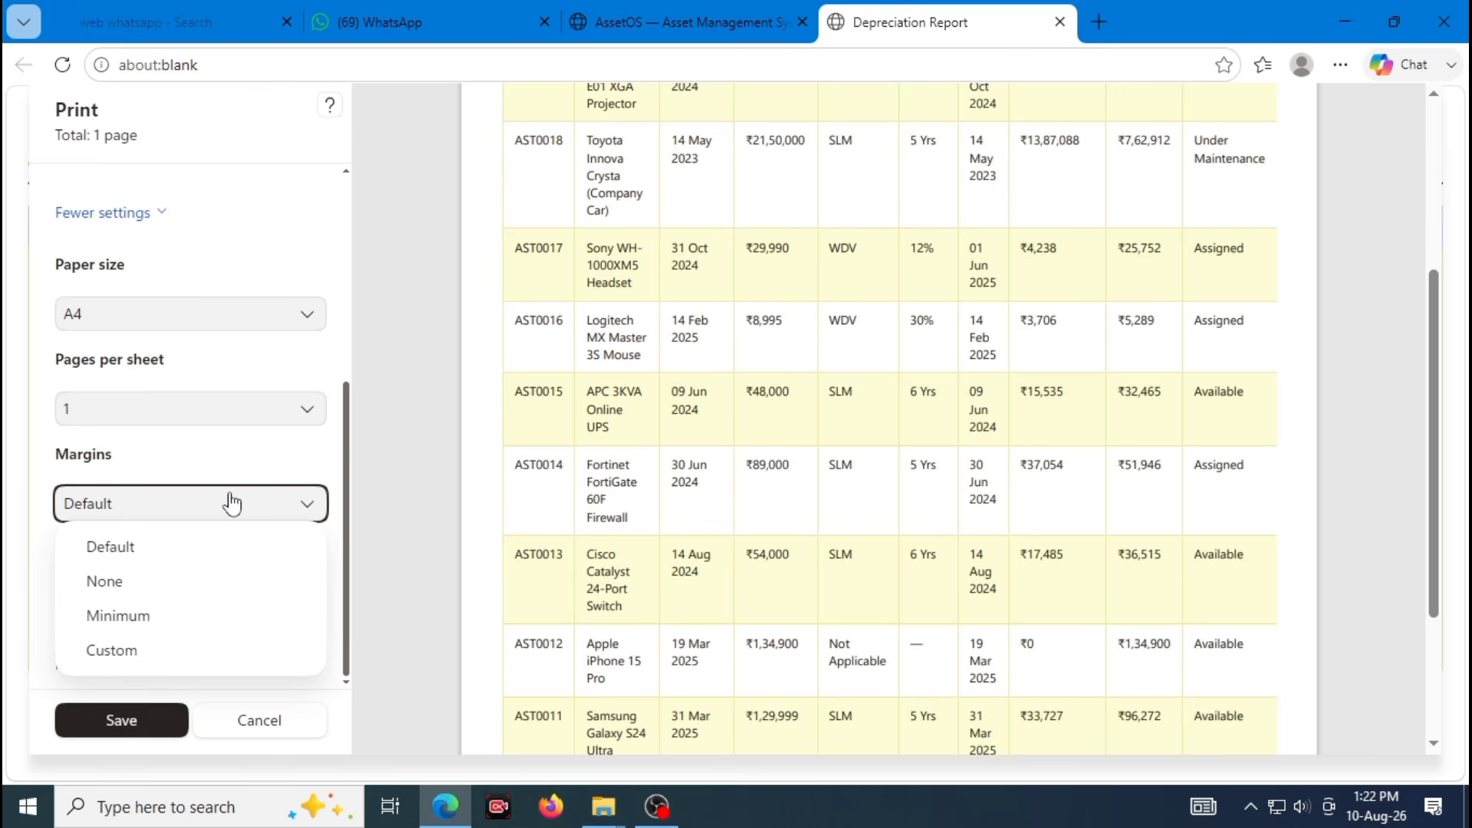
{"action": "left_click", "coordinate": [167, 657]}
{"action": "mouse_move", "coordinate": [698, 223]}
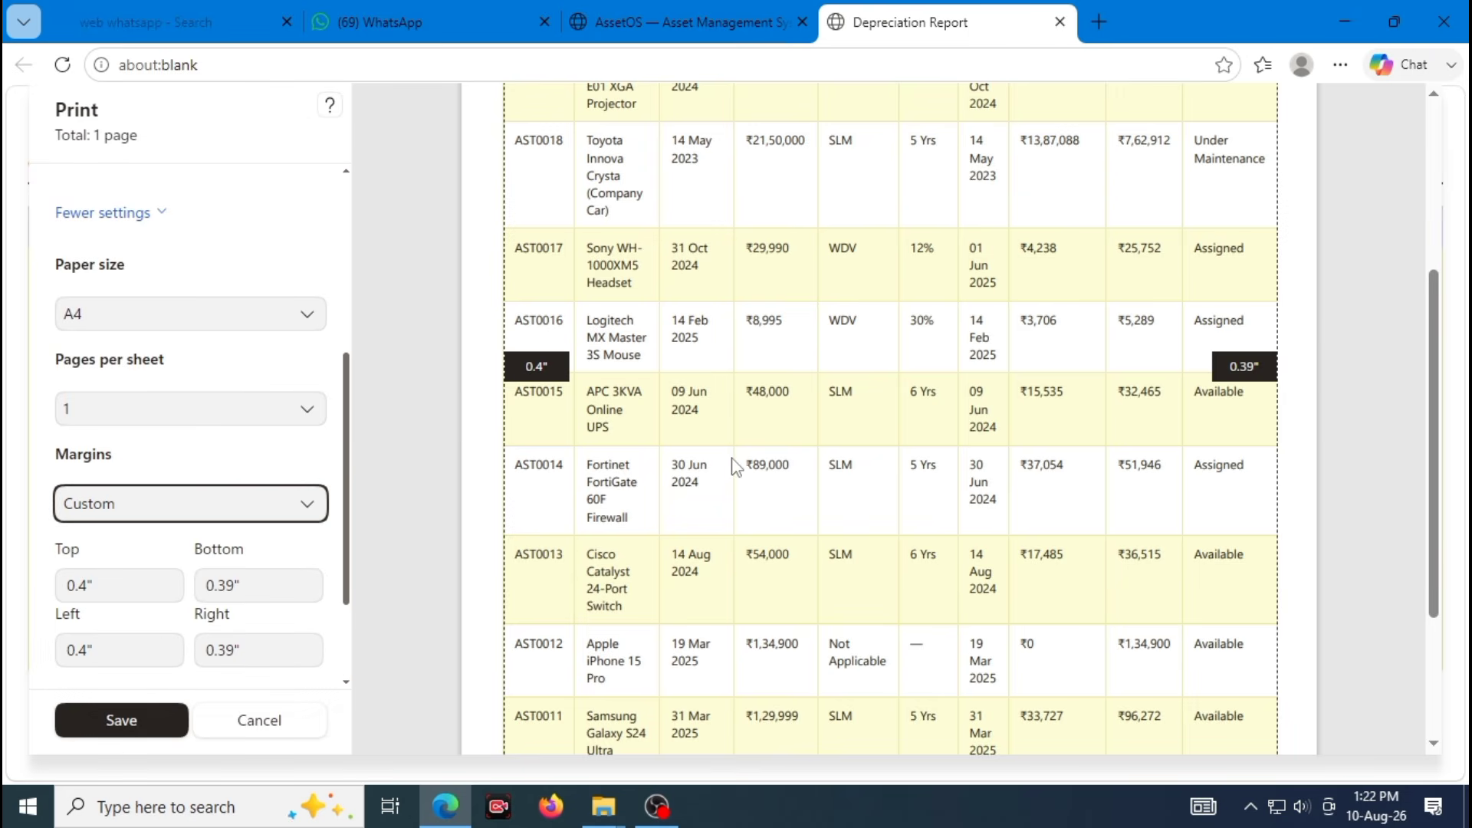
{"action": "scroll", "coordinate": [733, 465], "scroll_direction": "up", "scroll_amount": 4}
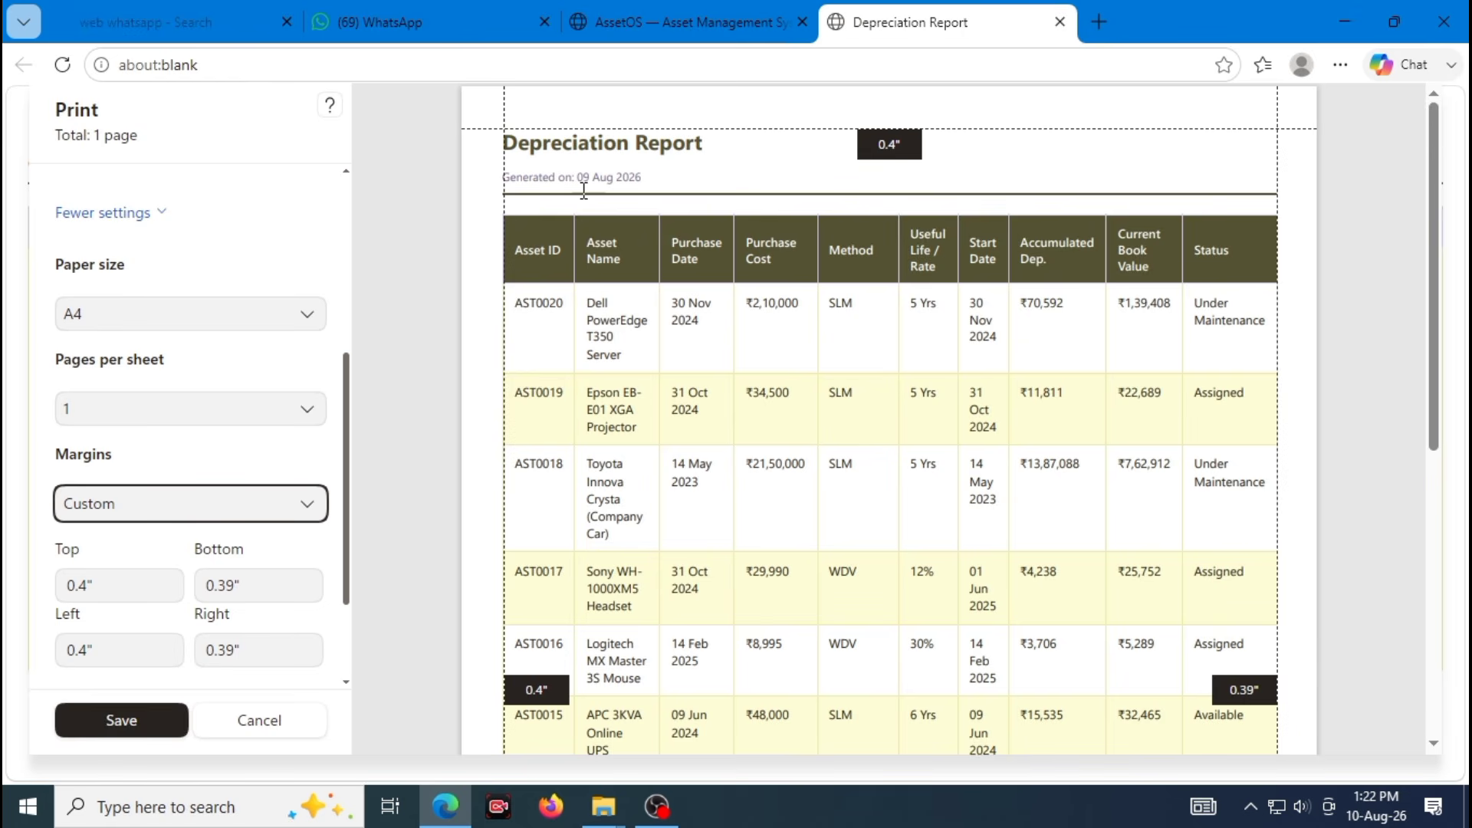
Cancel printing, look over the generated Depreciation Report page, and close it to return to the reports
{"action": "left_click", "coordinate": [281, 725]}
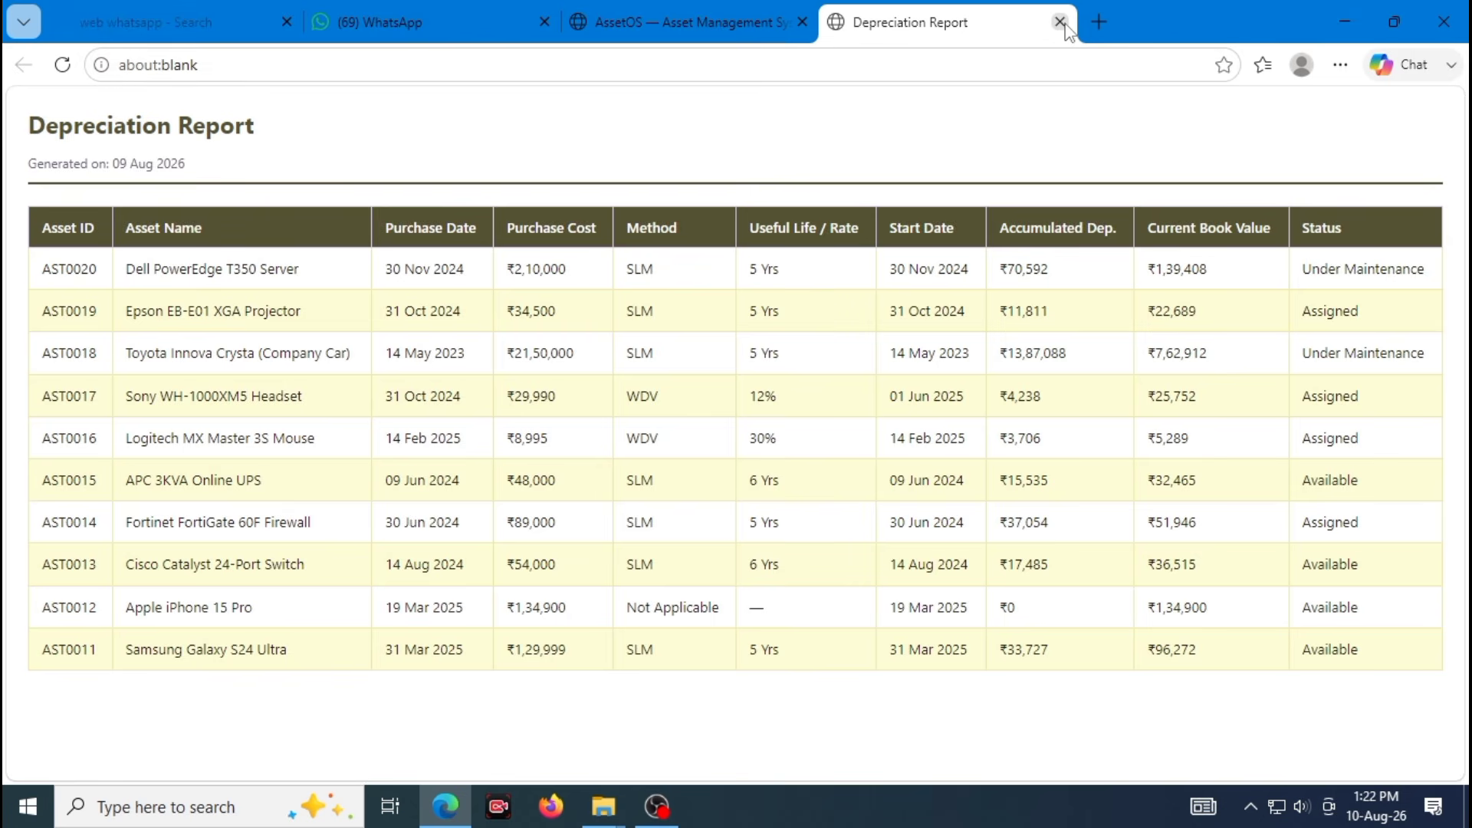
{"action": "left_click_drag", "start_coordinate": [127, 268], "coordinate": [321, 278]}
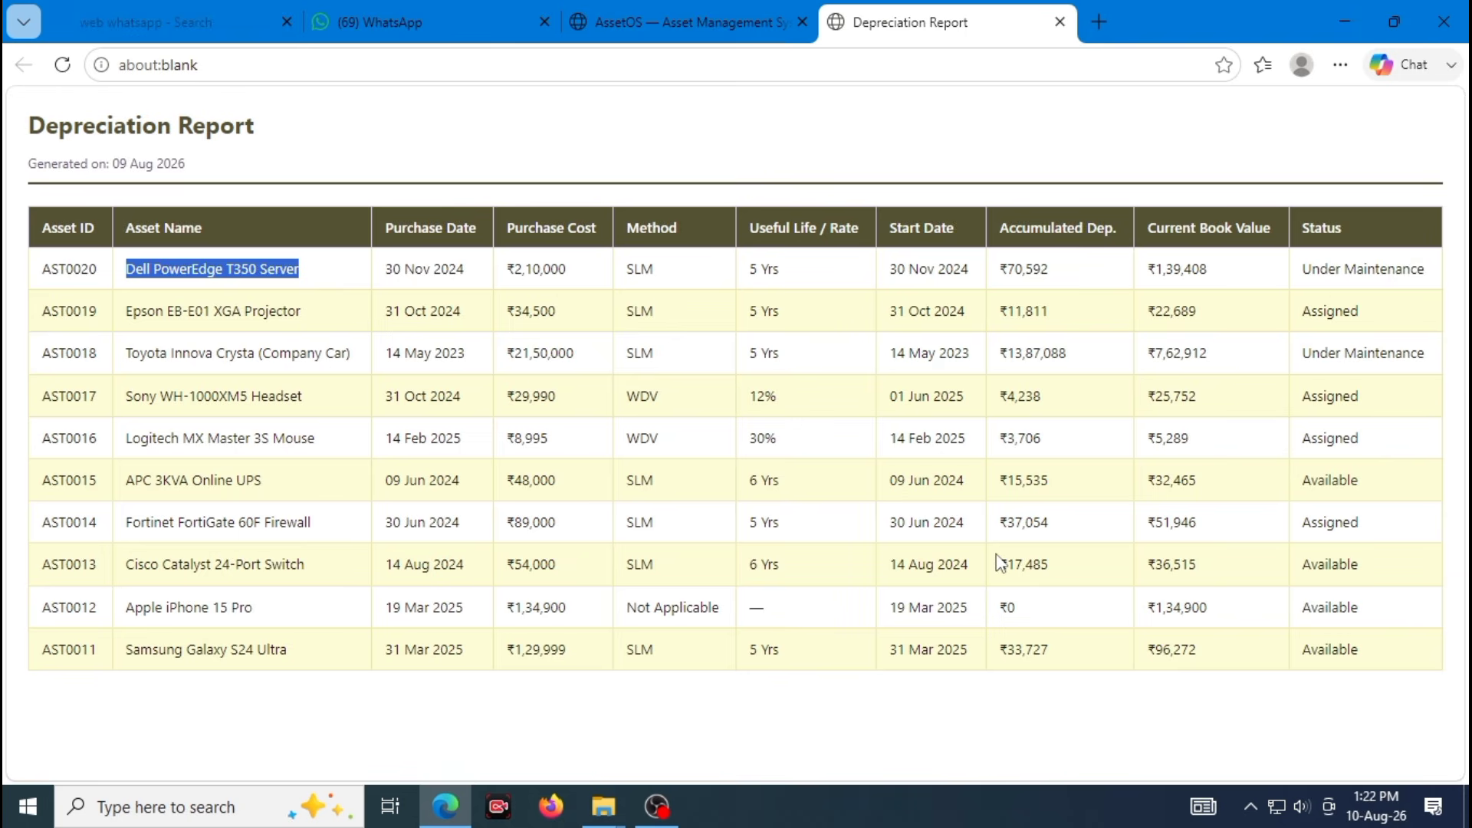
{"action": "left_click", "coordinate": [736, 30]}
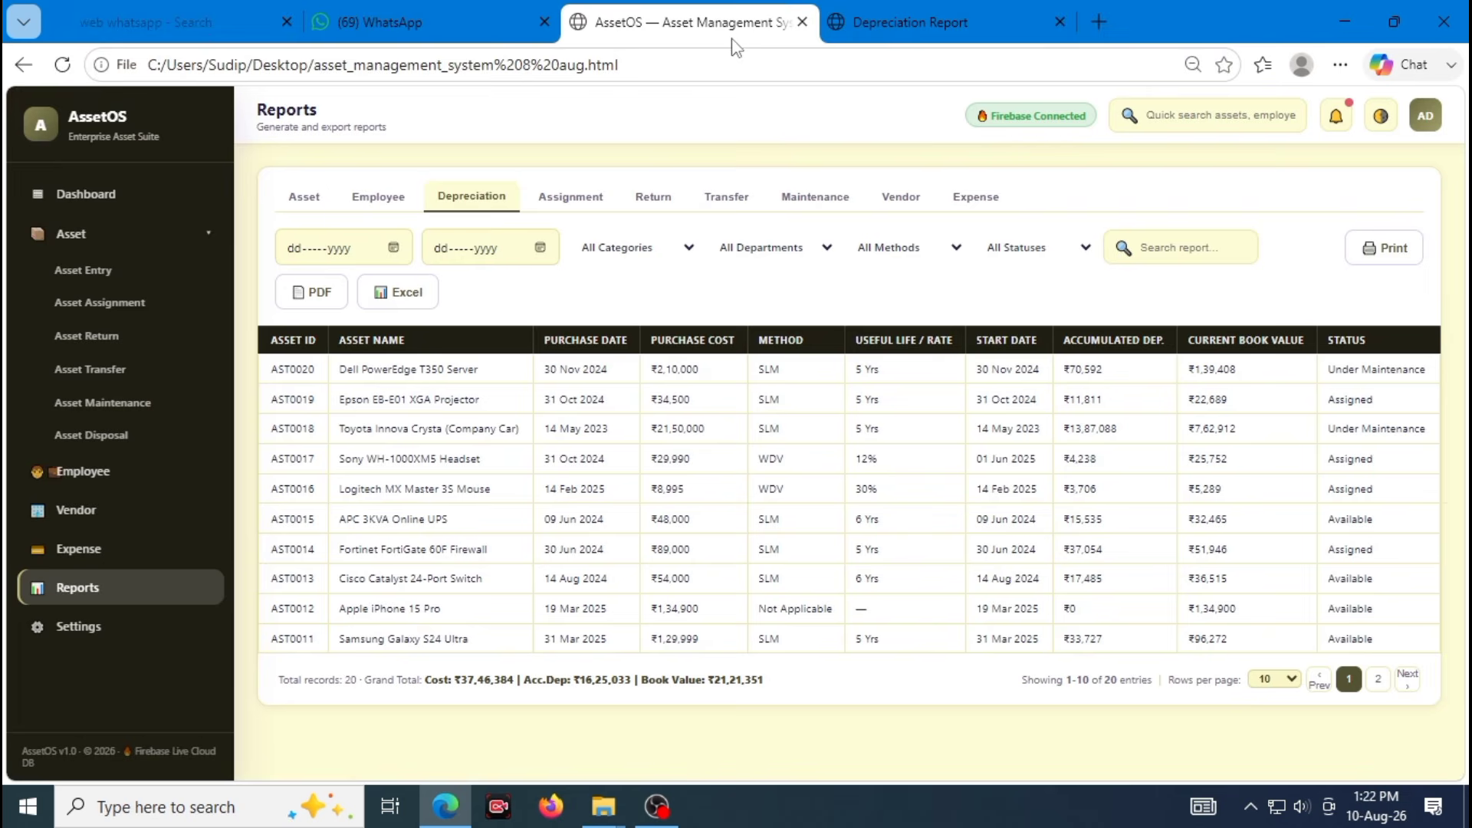
{"action": "left_click", "coordinate": [1061, 22]}
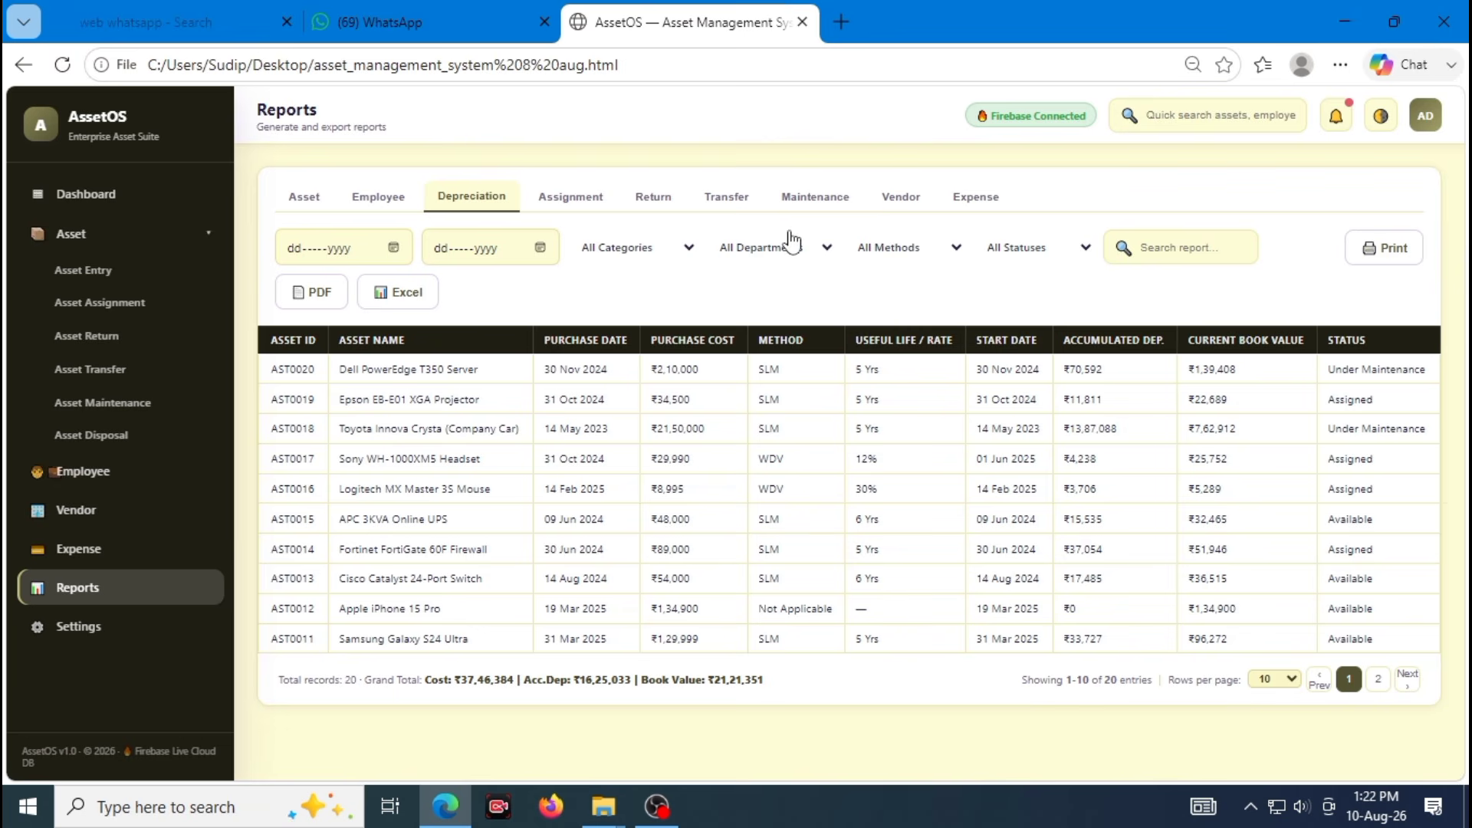
Open the system settings and go through the Company Profile fields from company name to financial year
{"action": "left_click", "coordinate": [165, 646]}
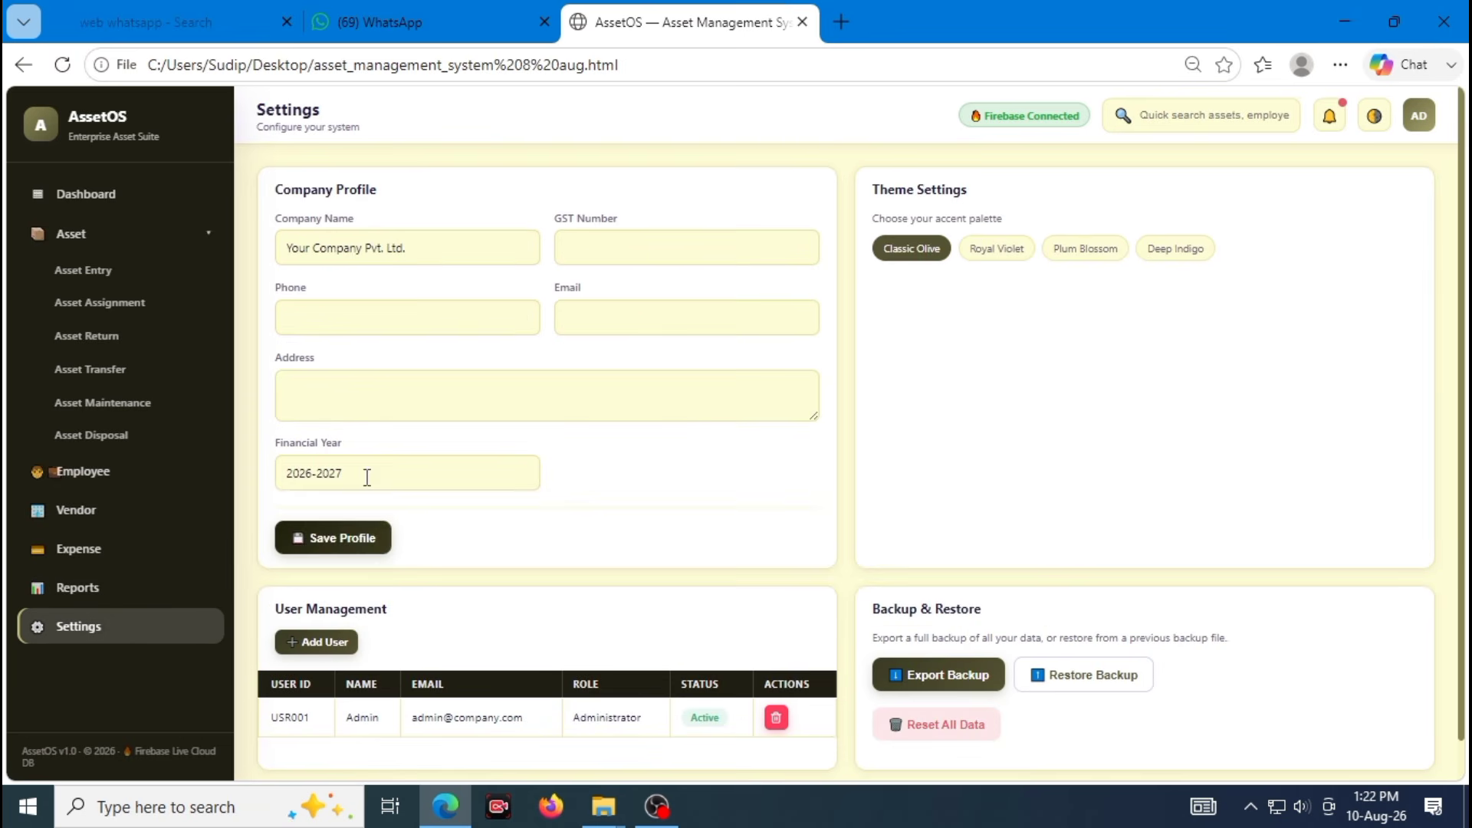
{"action": "left_click_drag", "start_coordinate": [433, 246], "coordinate": [258, 250]}
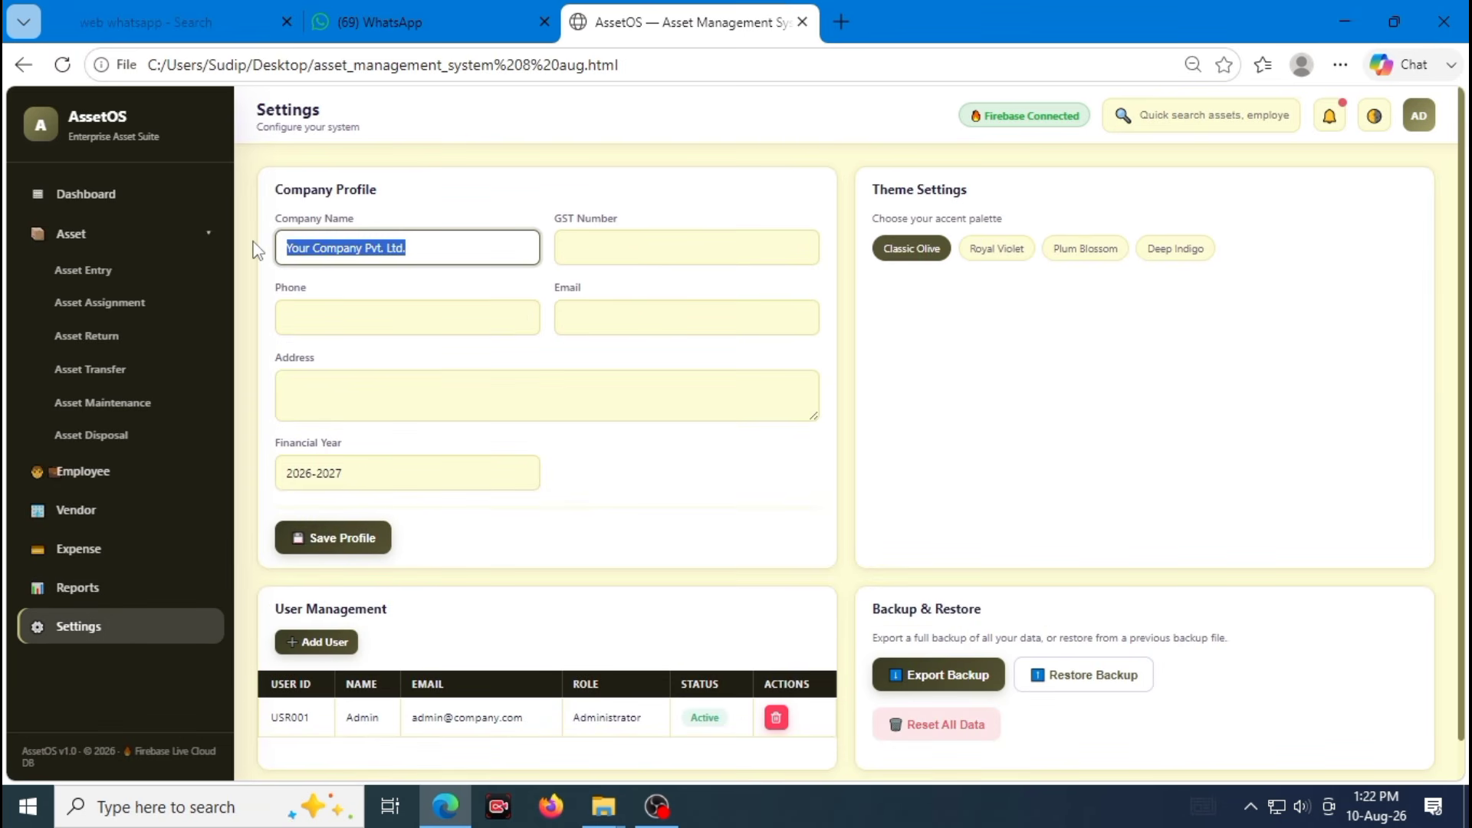
{"action": "left_click", "coordinate": [522, 256]}
{"action": "left_click", "coordinate": [658, 255]}
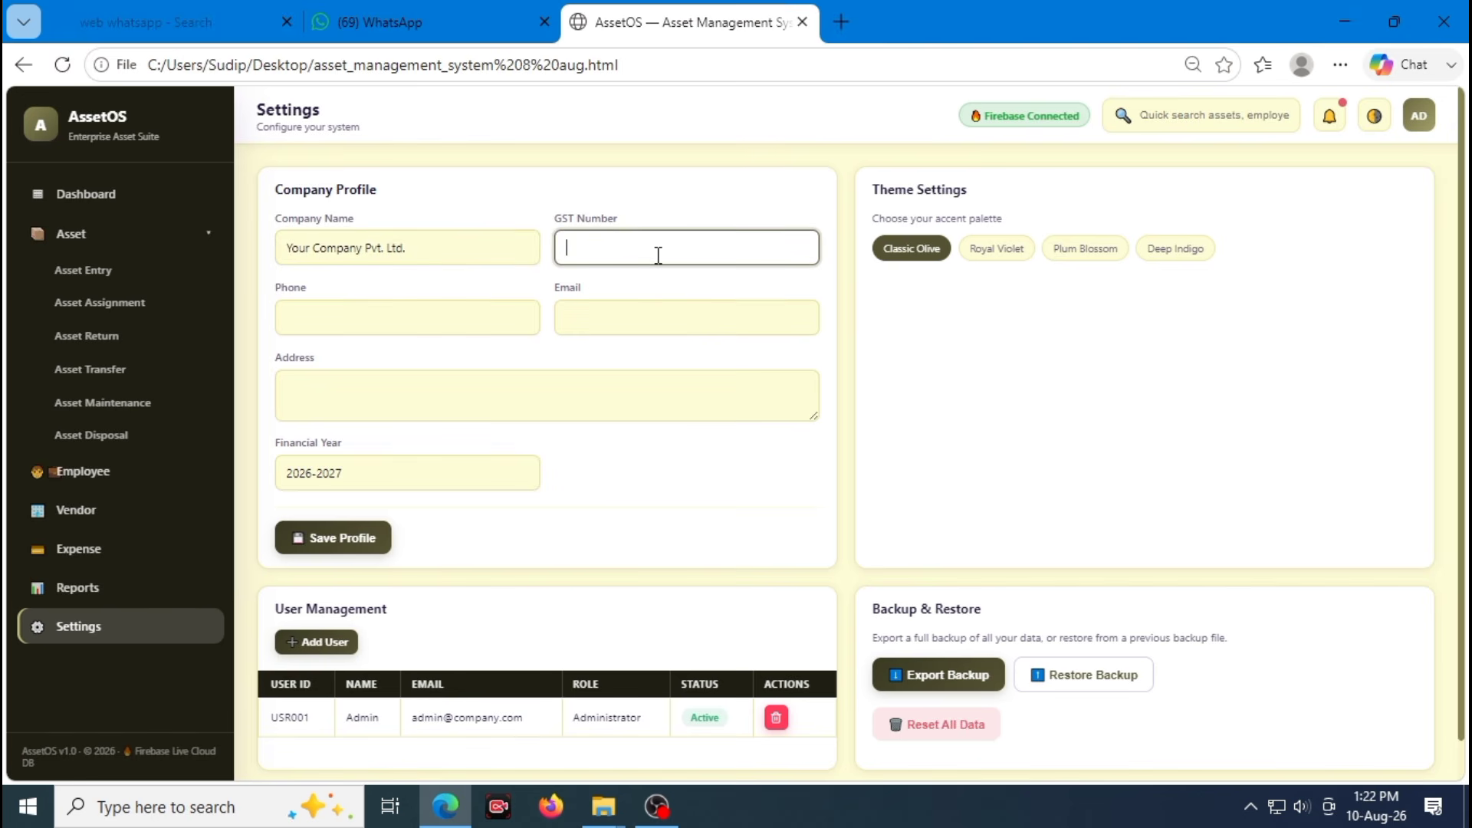
{"action": "left_click", "coordinate": [450, 317]}
{"action": "left_click", "coordinate": [582, 315]}
{"action": "left_click", "coordinate": [468, 385]}
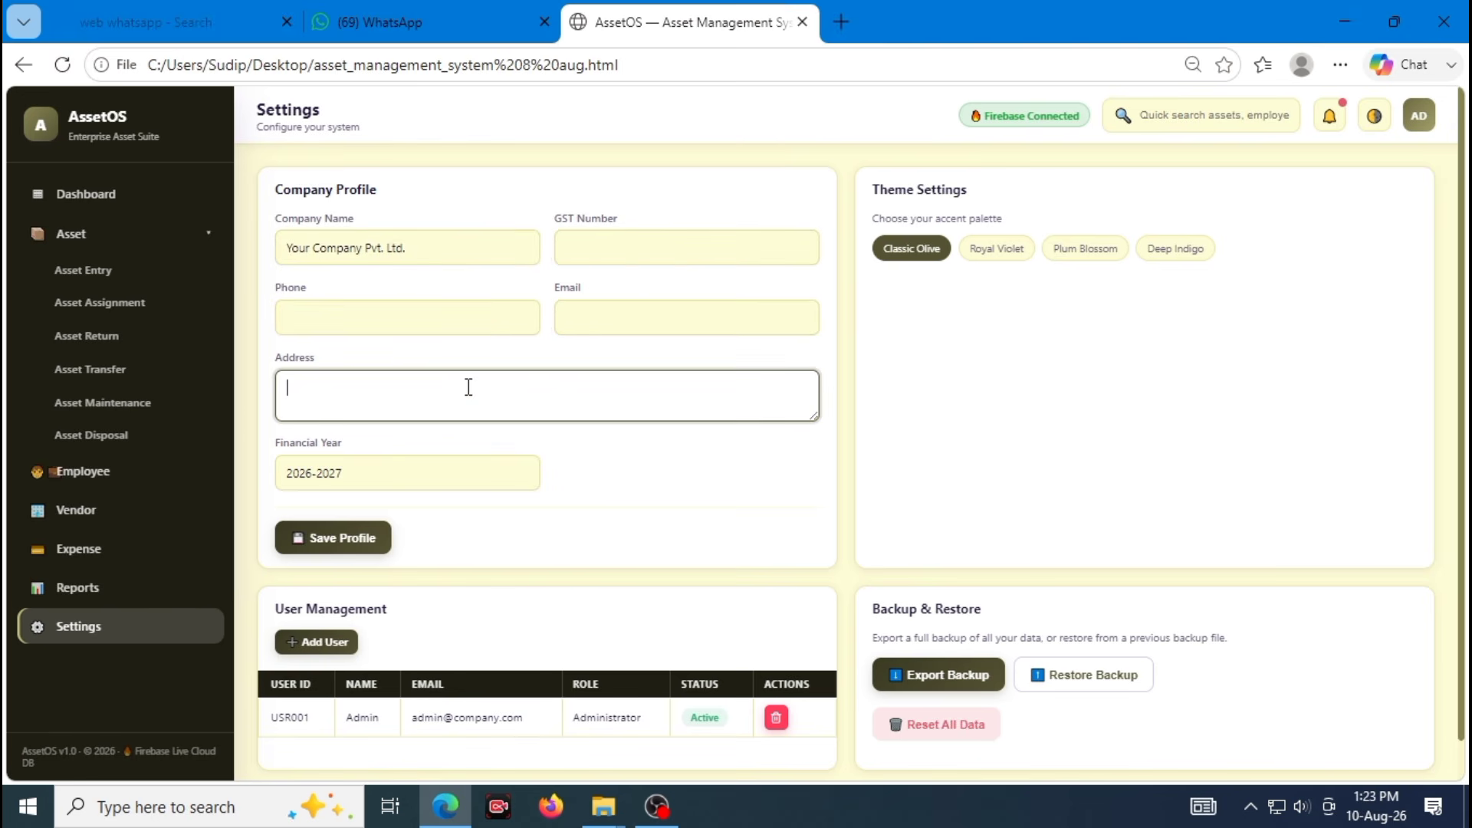
{"action": "left_click", "coordinate": [395, 475]}
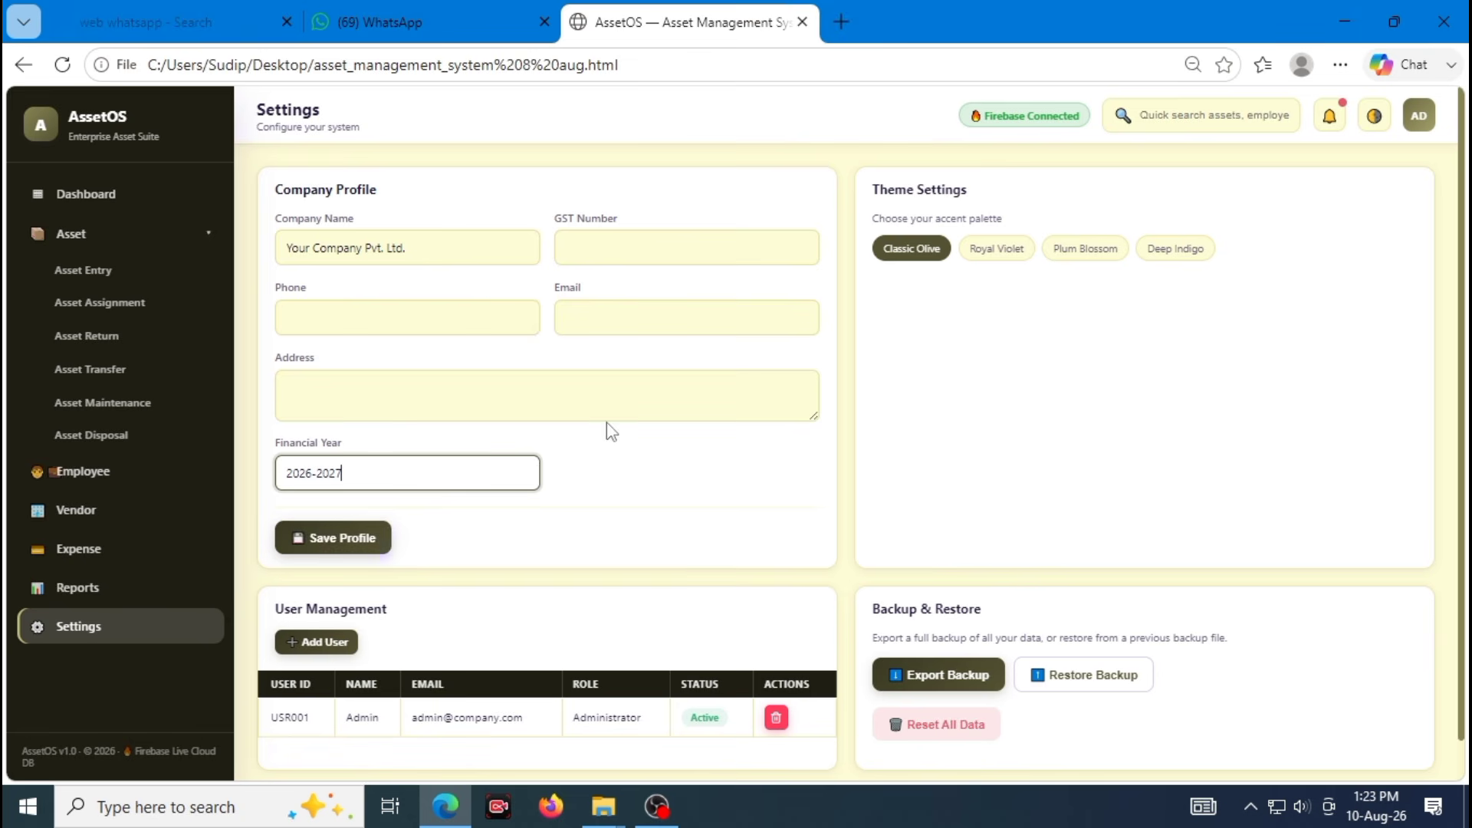
Examine the name, email and role fields of the Add New User form, and close it without saving
{"action": "scroll", "coordinate": [583, 564], "scroll_direction": "down", "scroll_amount": 1}
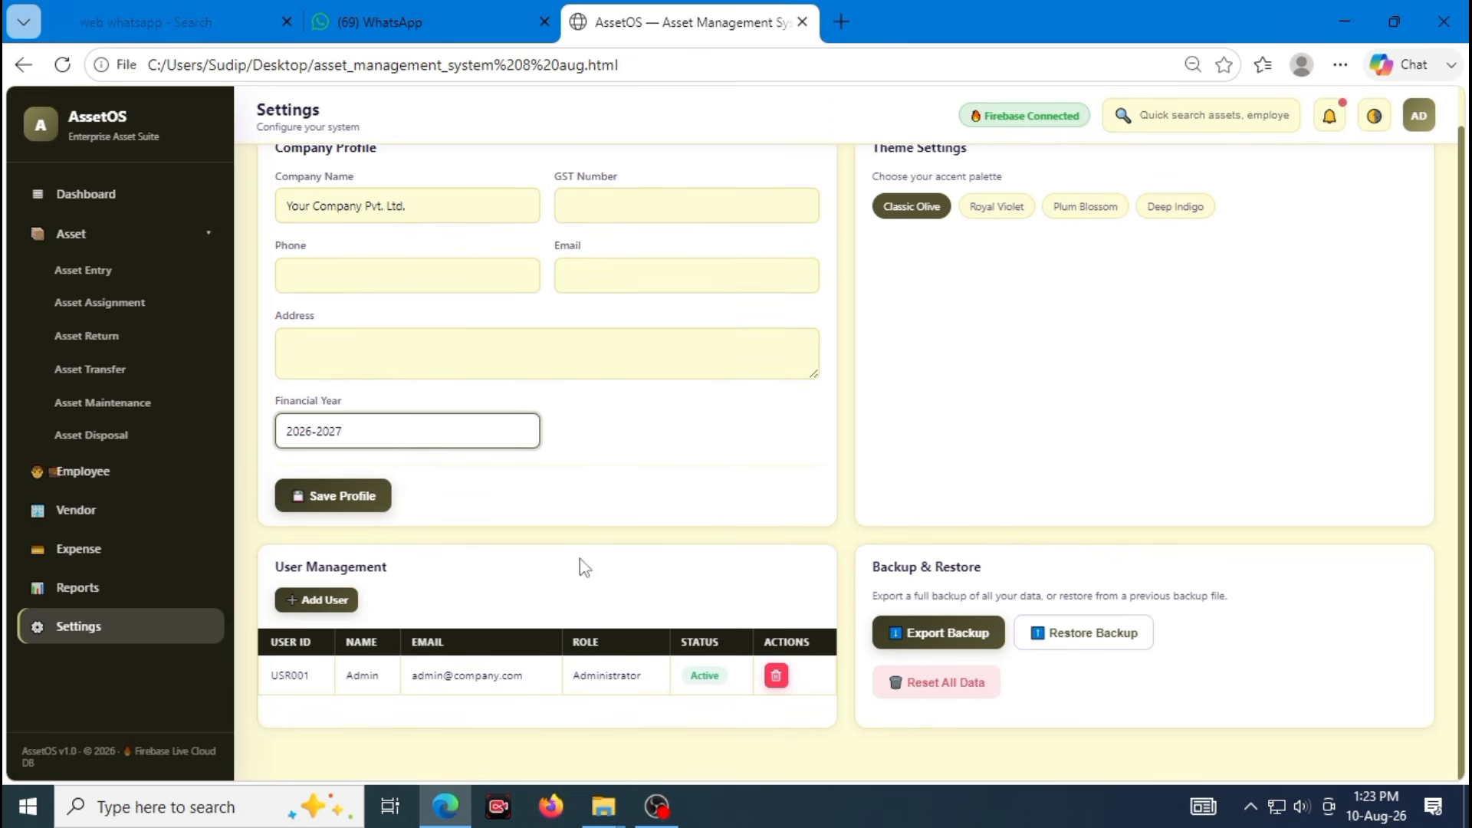
{"action": "left_click", "coordinate": [330, 601]}
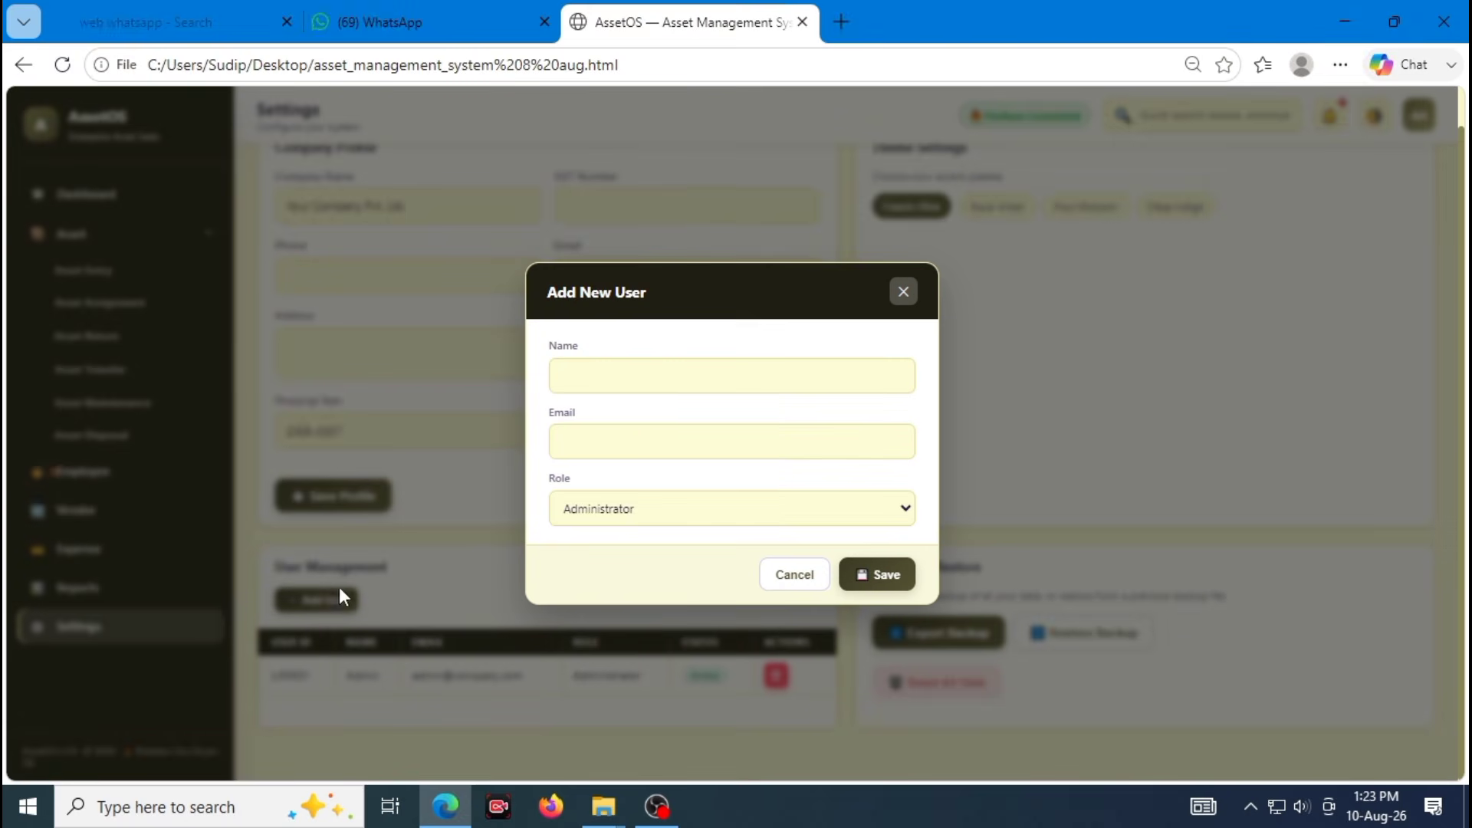
{"action": "left_click", "coordinate": [618, 388]}
{"action": "left_click", "coordinate": [600, 438]}
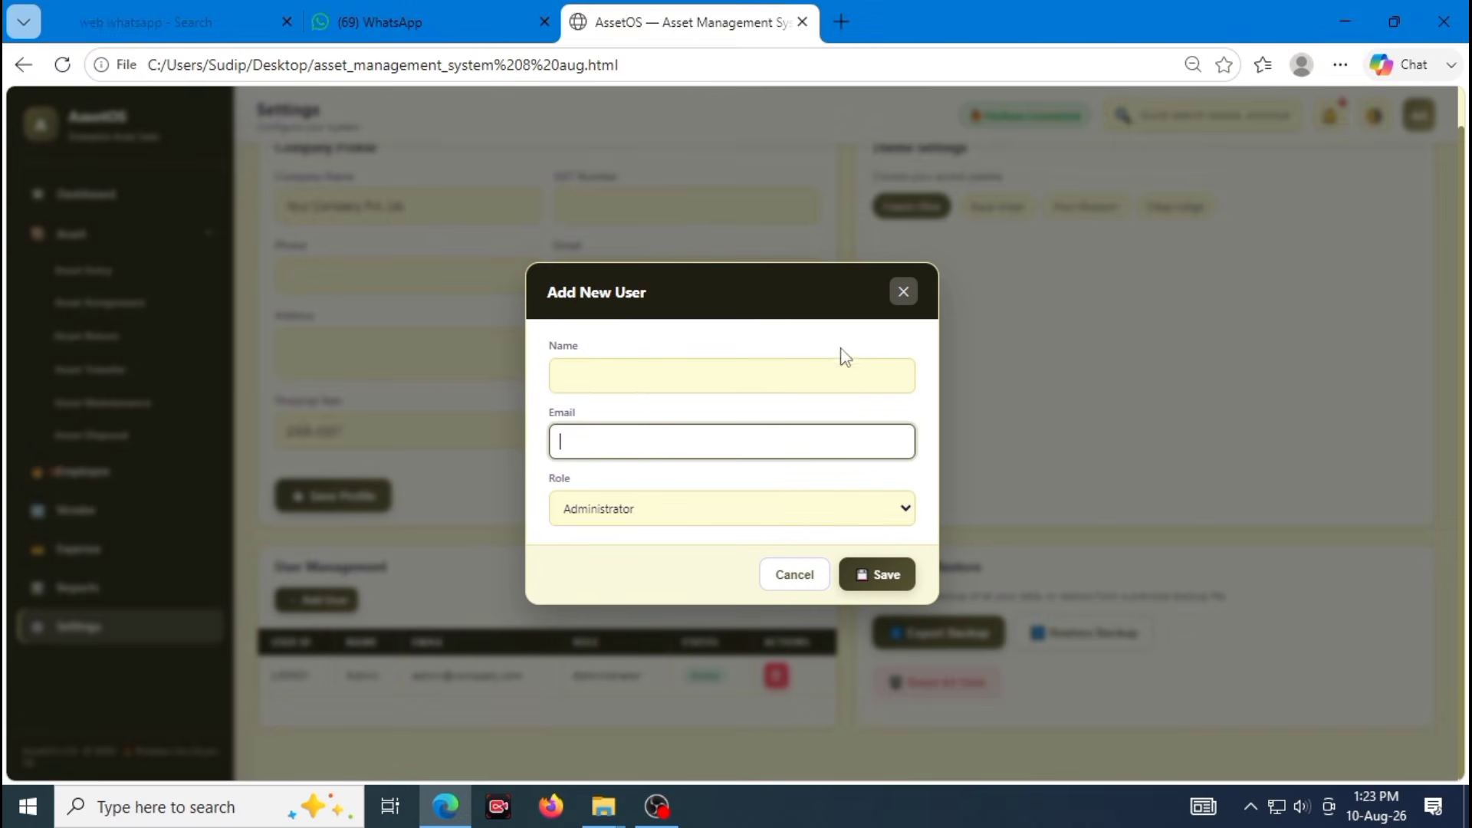
{"action": "left_click", "coordinate": [900, 292]}
{"action": "left_click", "coordinate": [319, 601]}
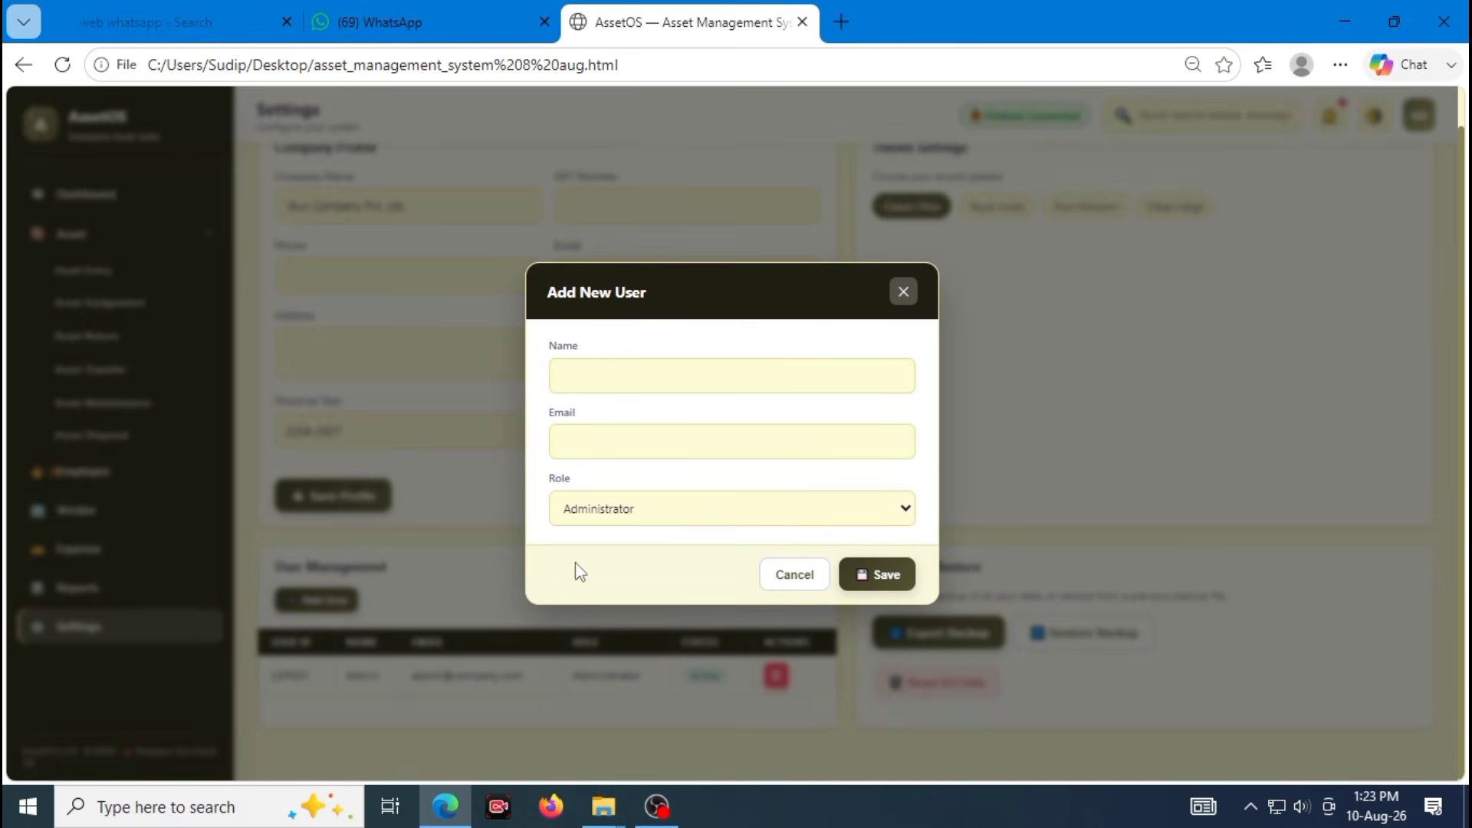
{"action": "left_click", "coordinate": [901, 294]}
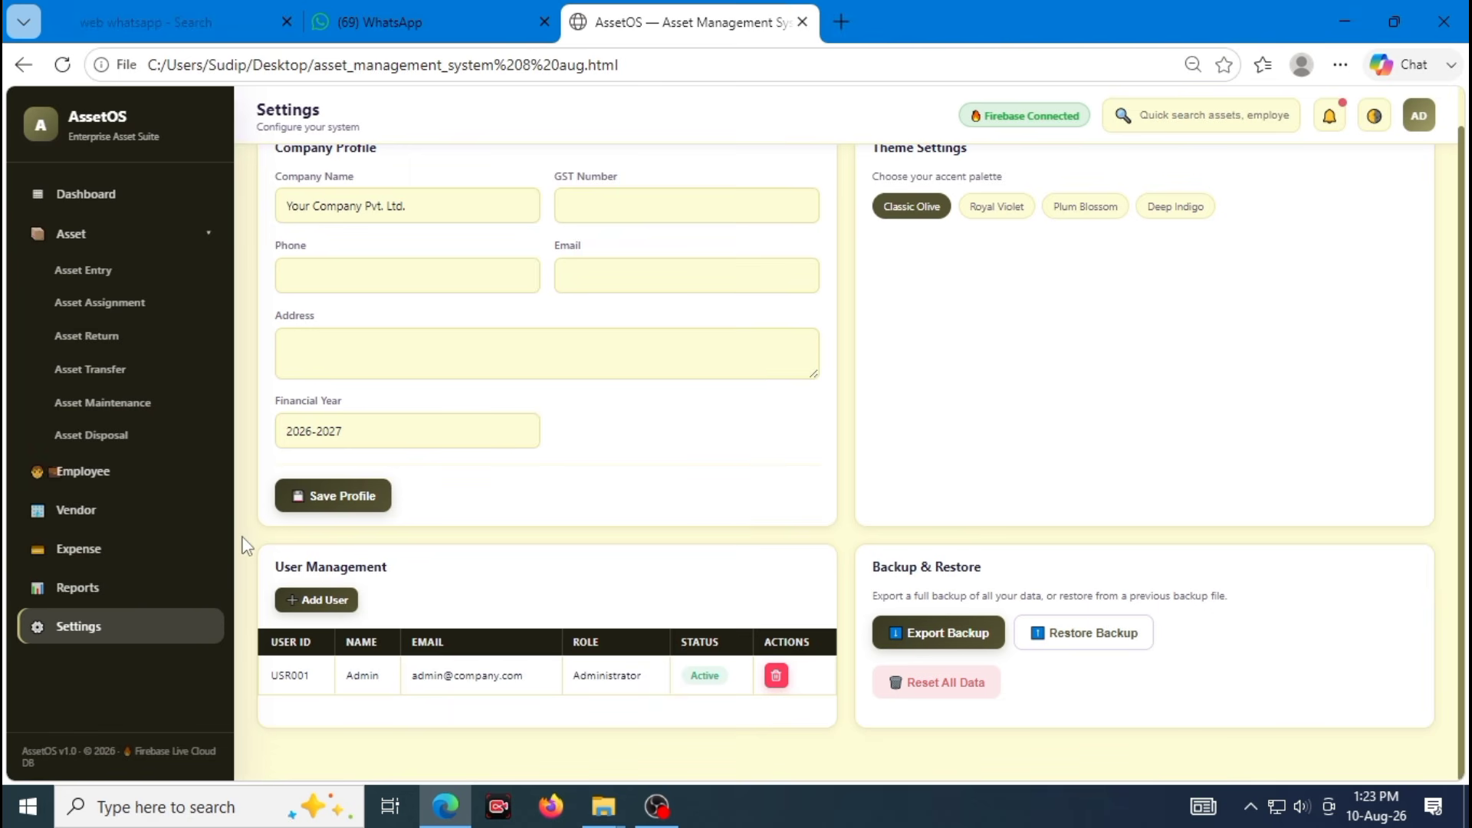
Look over the Asset Return and Asset Assignment records, and return to the system settings
{"action": "left_click", "coordinate": [86, 336]}
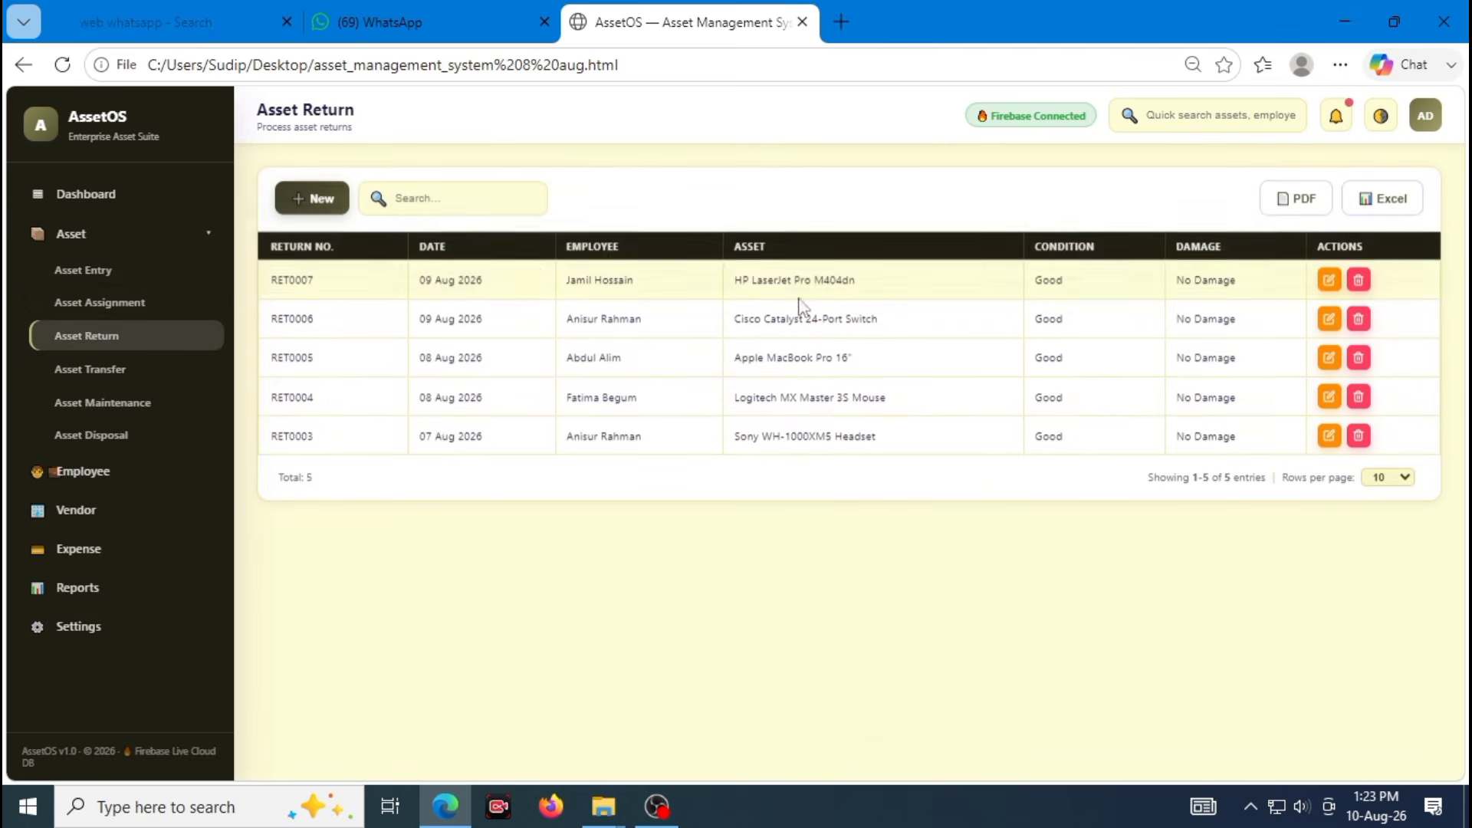
{"action": "left_click", "coordinate": [206, 303]}
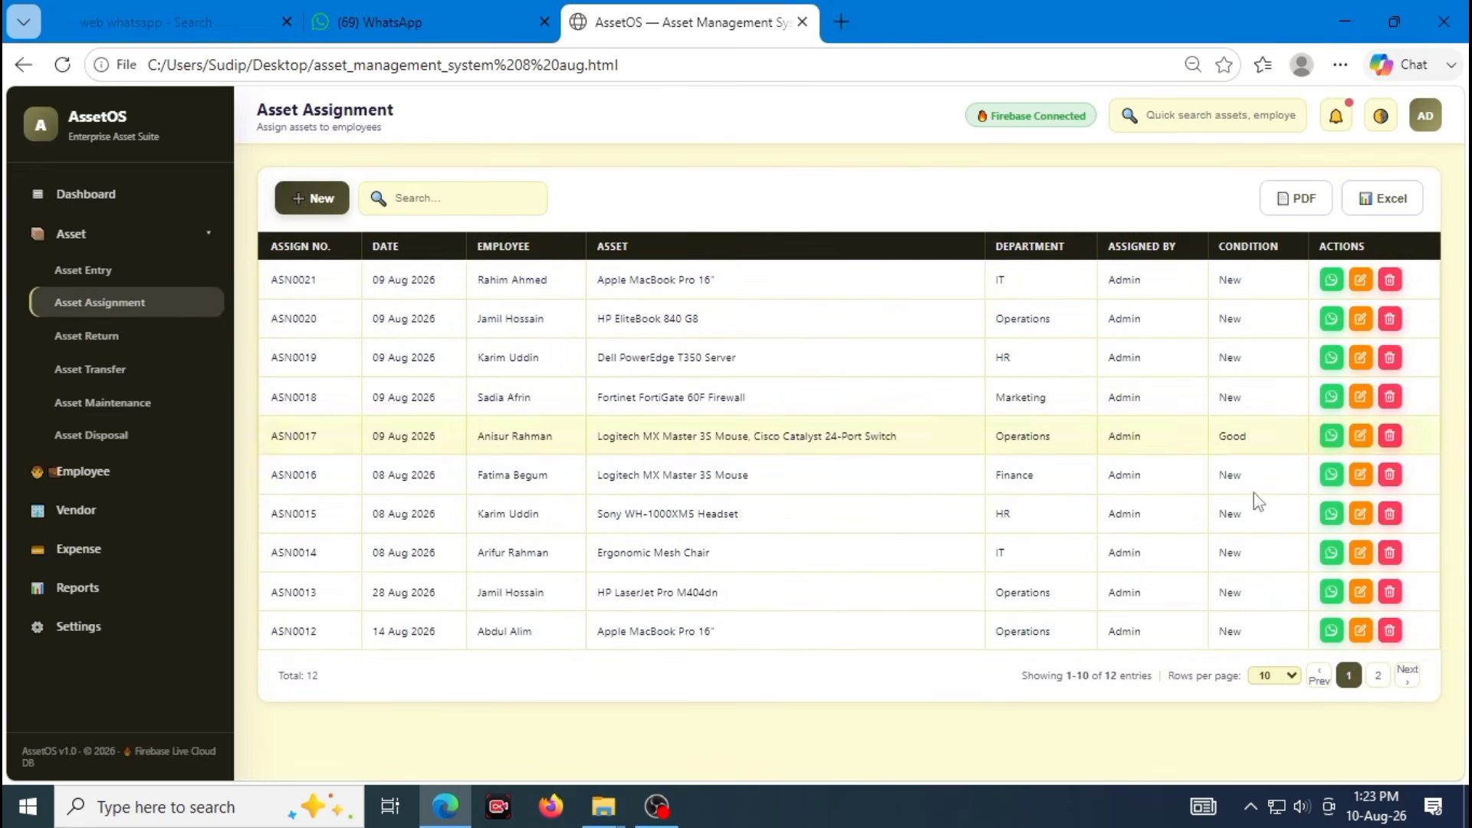
{"action": "left_click", "coordinate": [115, 628]}
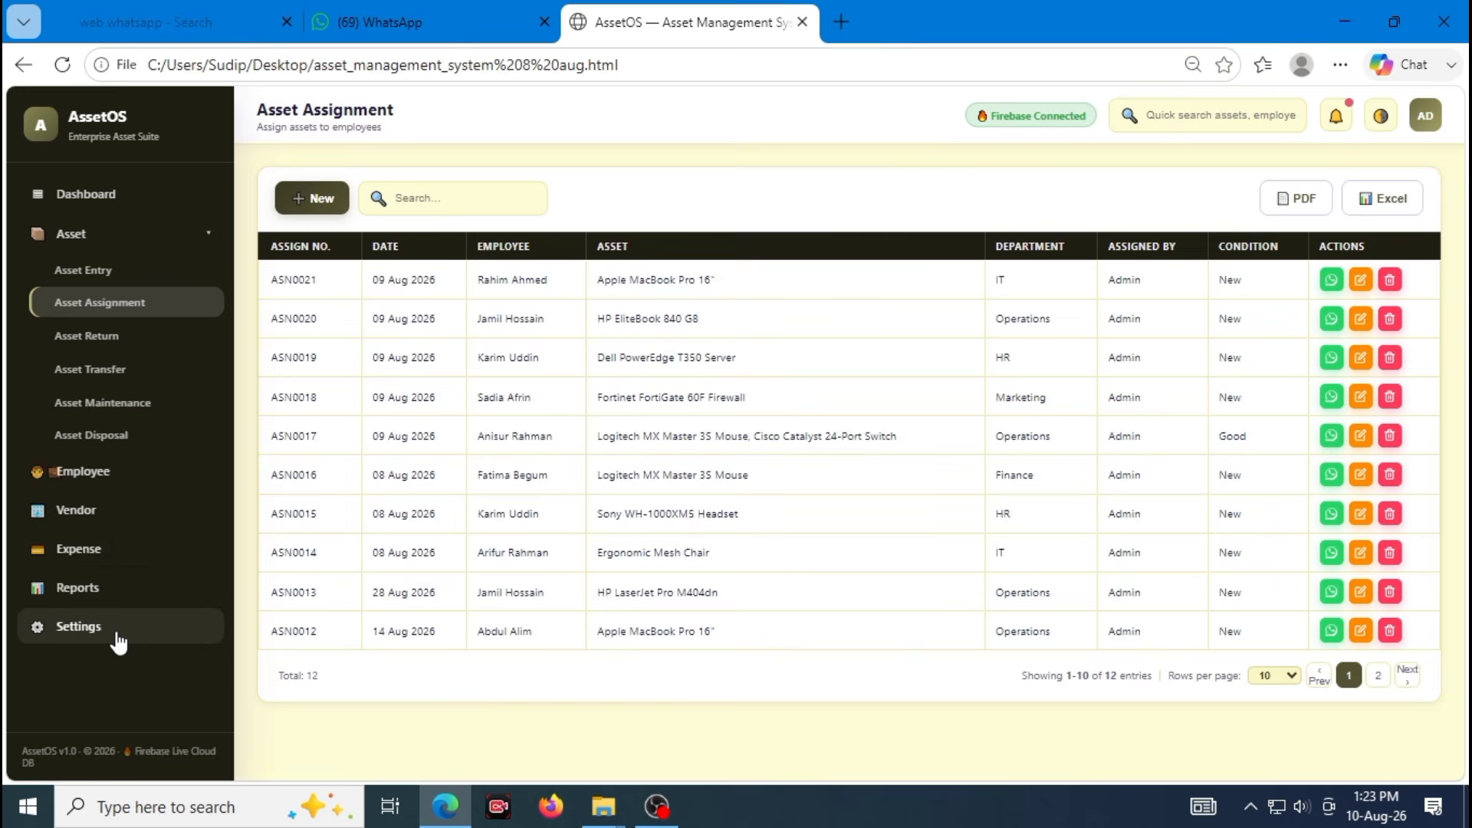
{"action": "scroll", "coordinate": [701, 470], "scroll_direction": "down", "scroll_amount": 1}
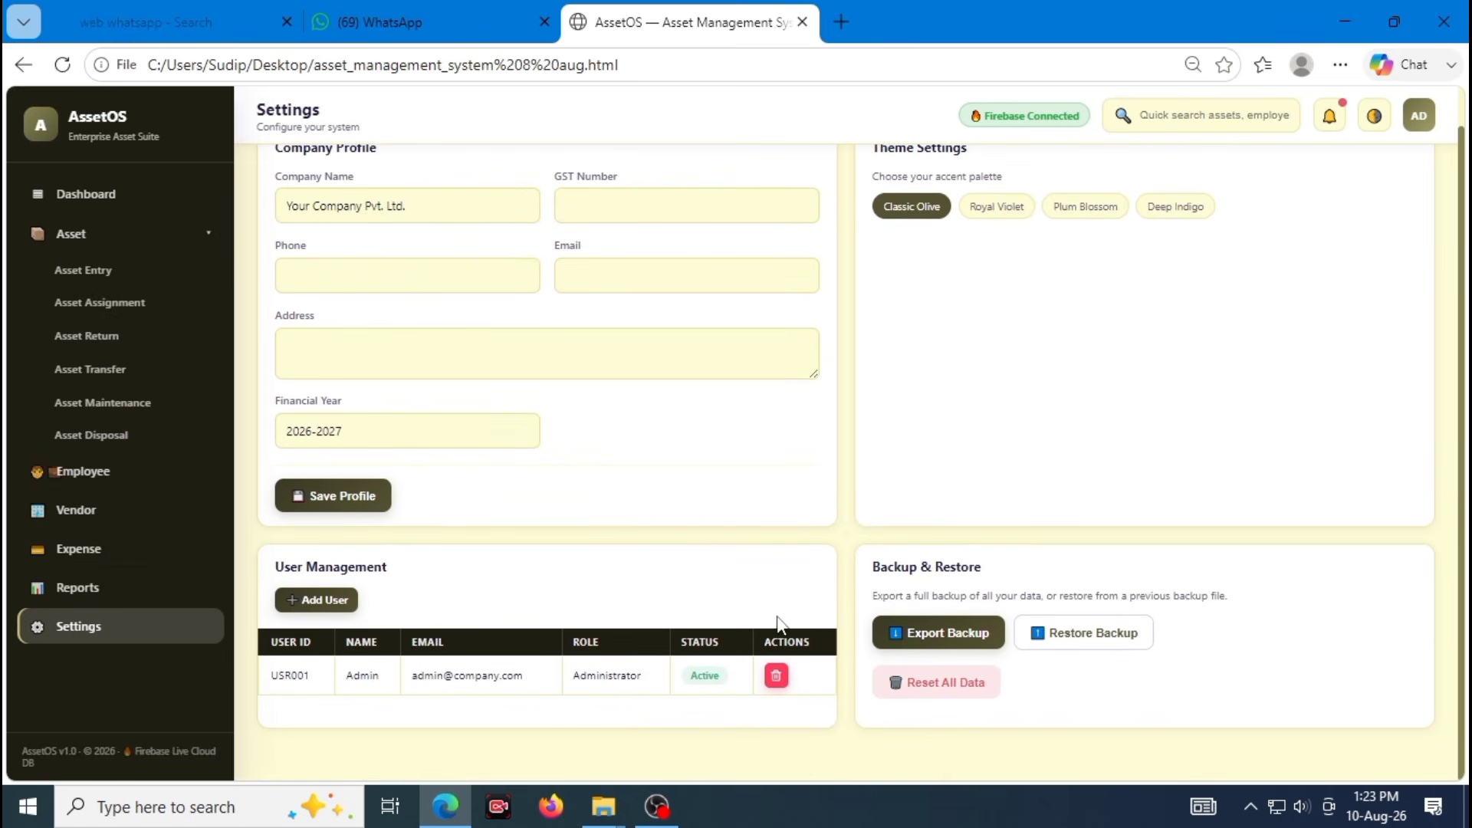
{"action": "scroll", "coordinate": [836, 491], "scroll_direction": "up", "scroll_amount": 1}
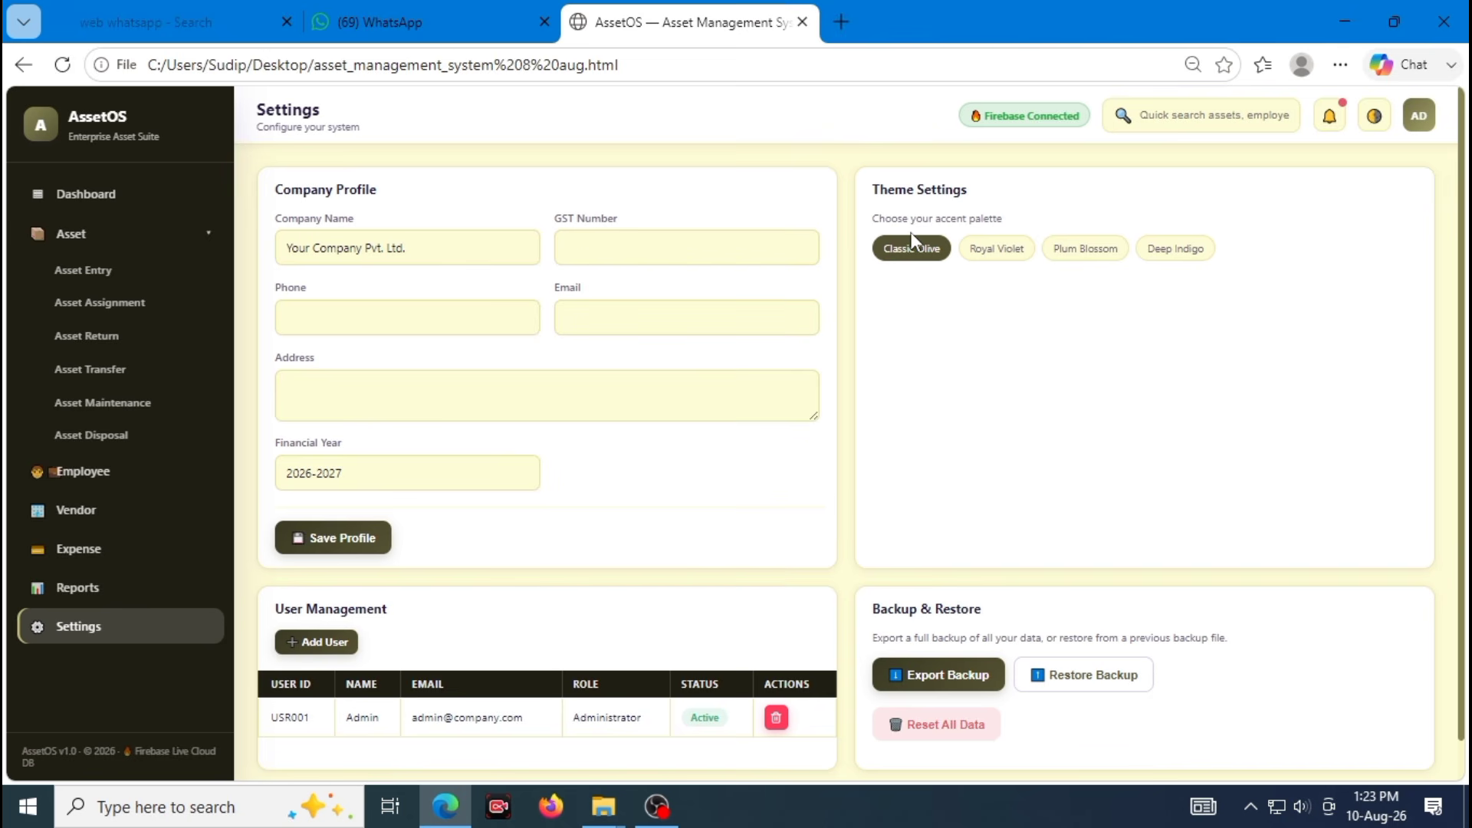
Try the Royal Violet, Plum Blossom and Deep Indigo accent palettes, and restore Classic Olive
{"action": "left_click", "coordinate": [993, 249]}
{"action": "left_click", "coordinate": [1074, 249]}
{"action": "left_click", "coordinate": [1191, 250]}
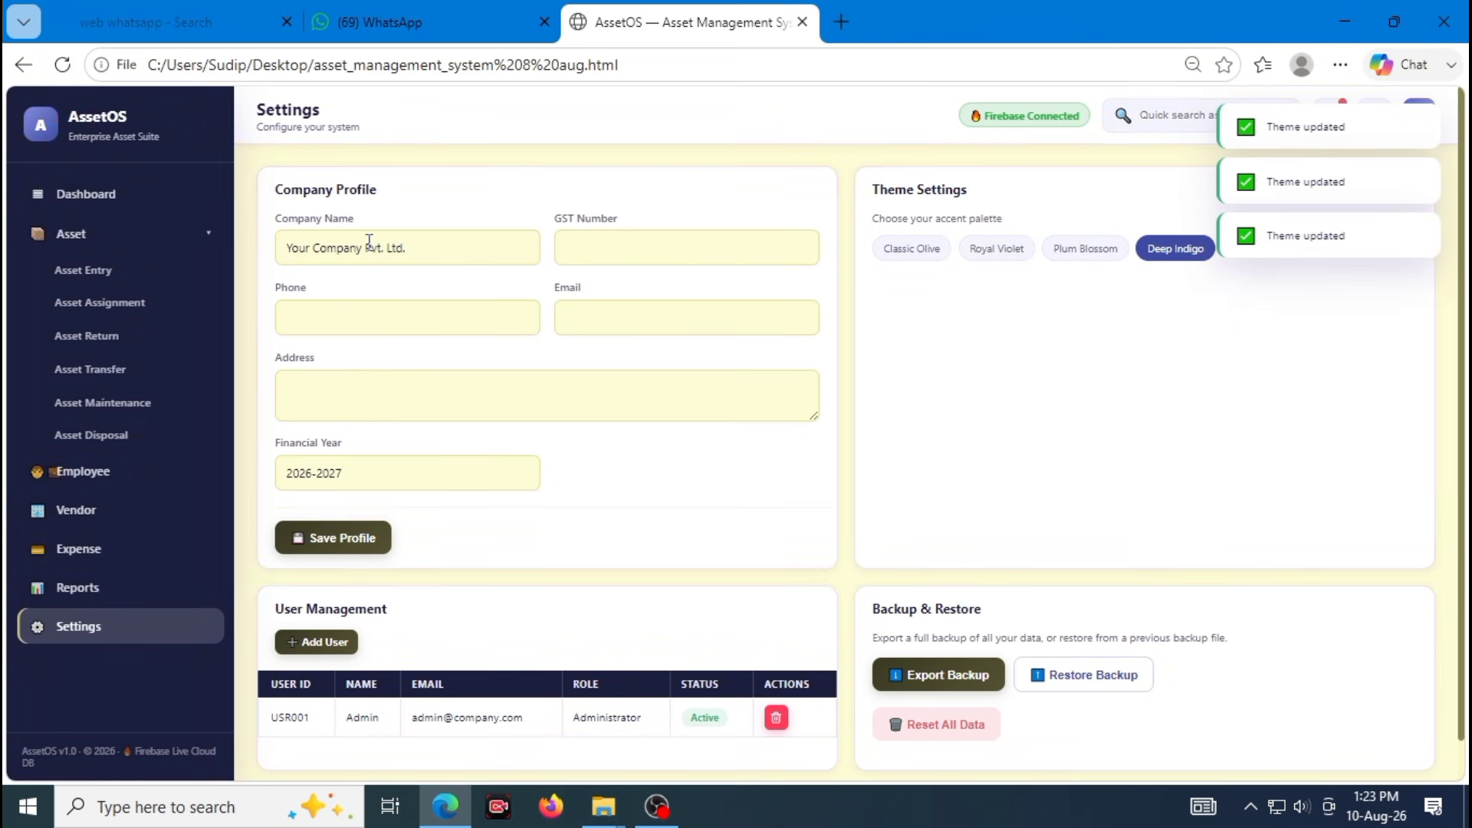
{"action": "left_click", "coordinate": [914, 258]}
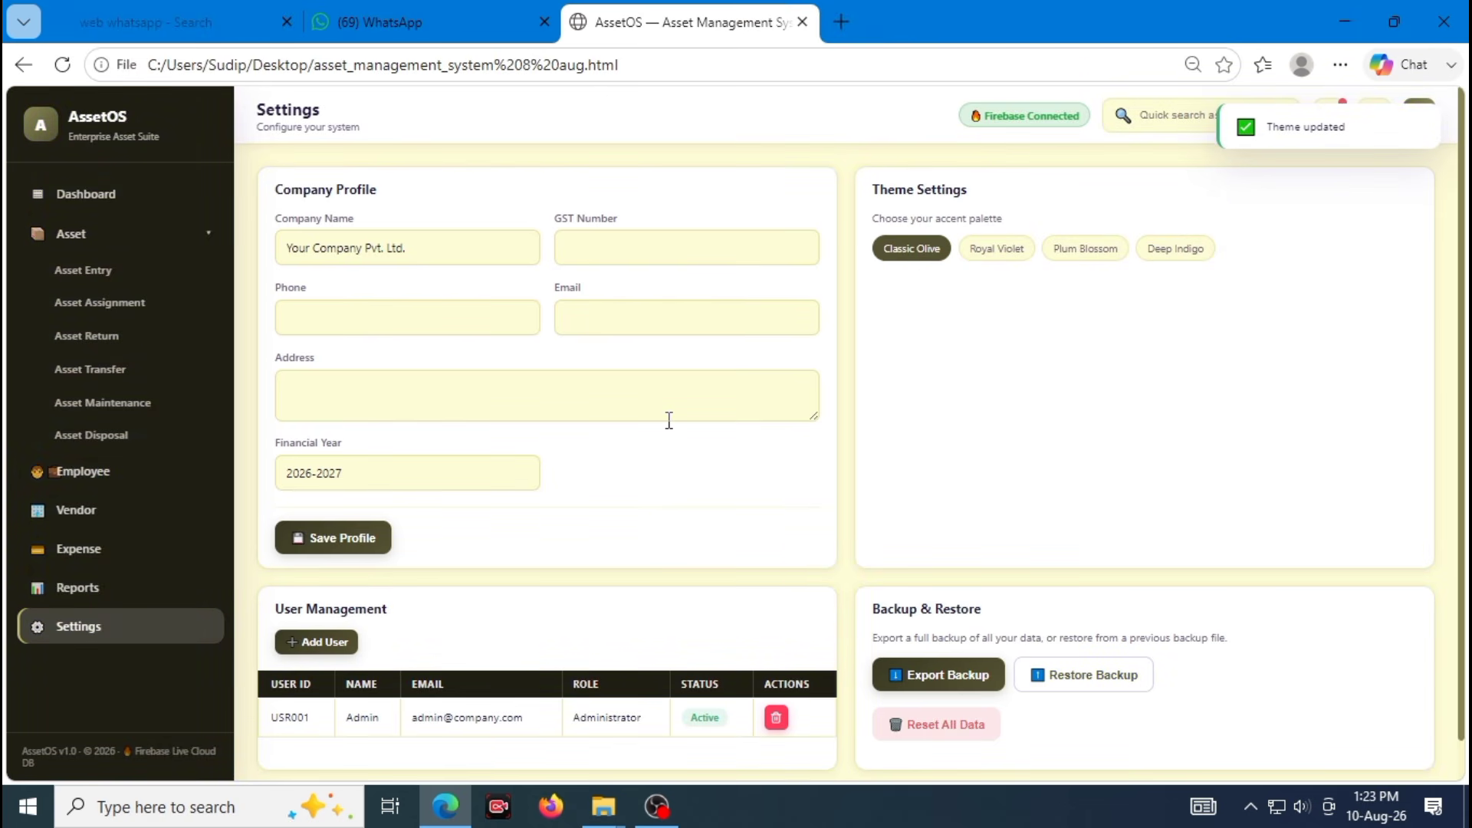
Export a full backup of all the system's data
{"action": "scroll", "coordinate": [905, 605], "scroll_direction": "down", "scroll_amount": 1}
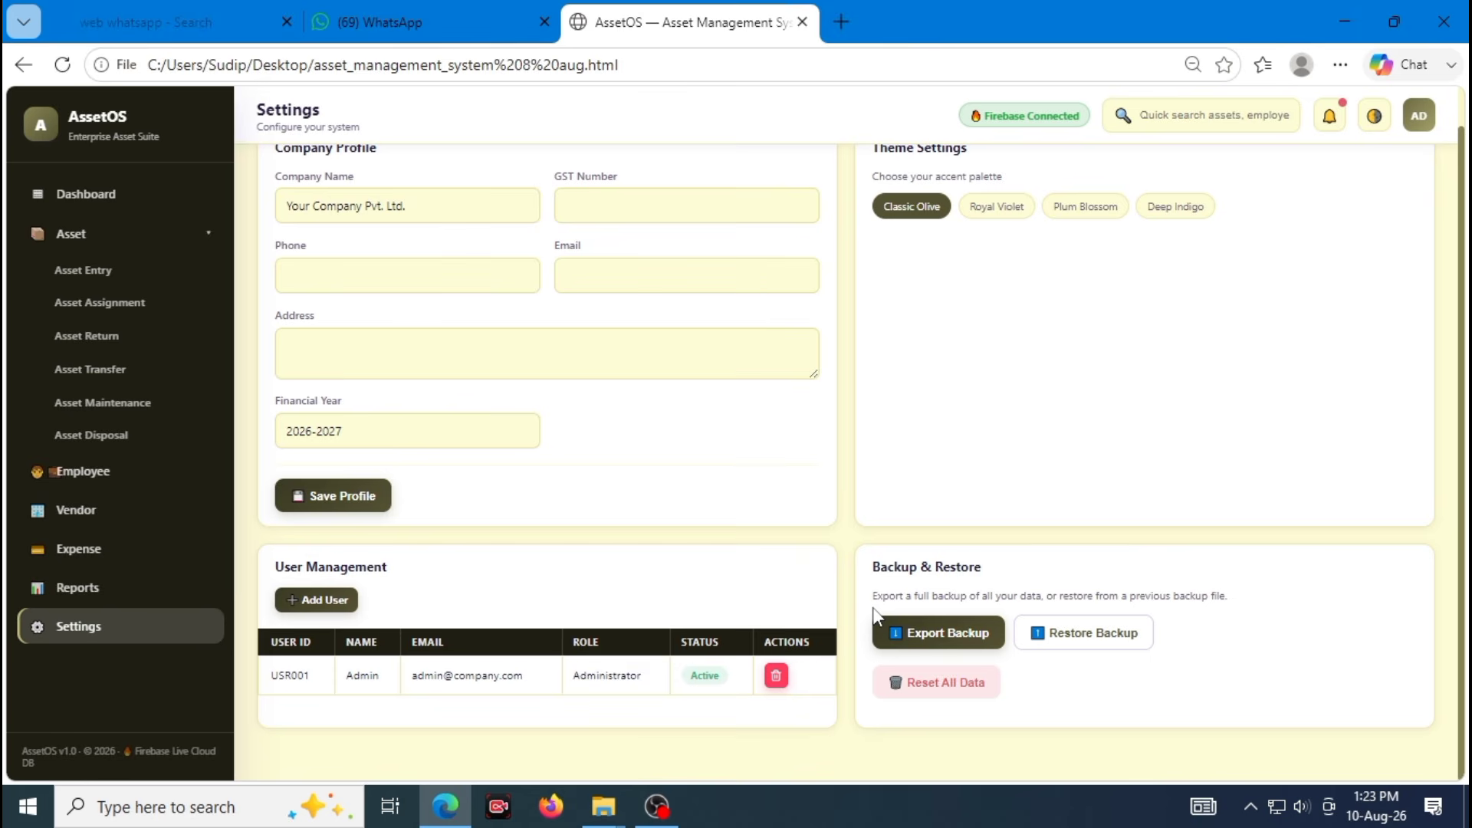
{"action": "left_click", "coordinate": [953, 637]}
{"action": "scroll", "coordinate": [904, 302], "scroll_direction": "up", "scroll_amount": 1}
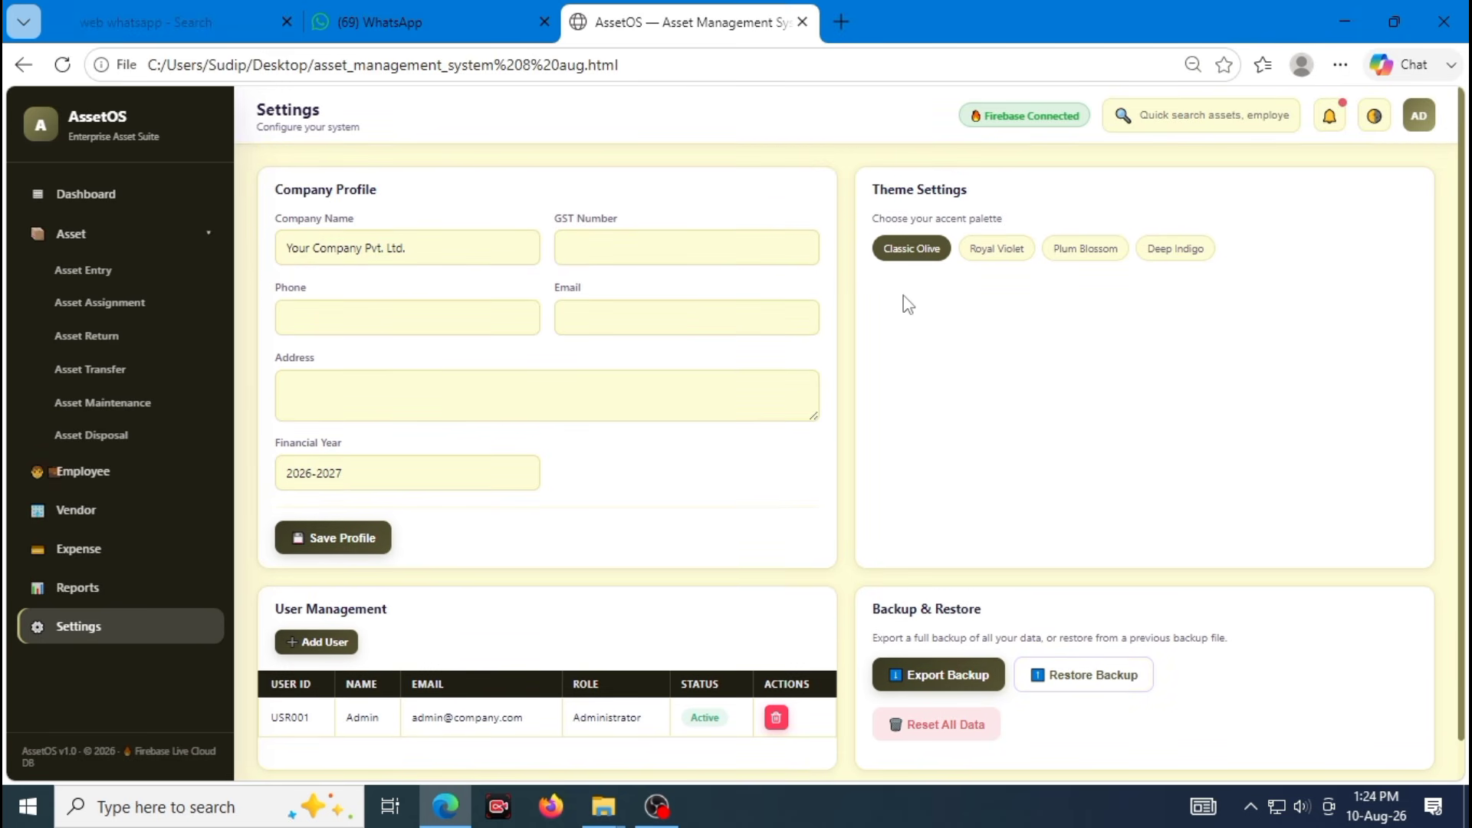